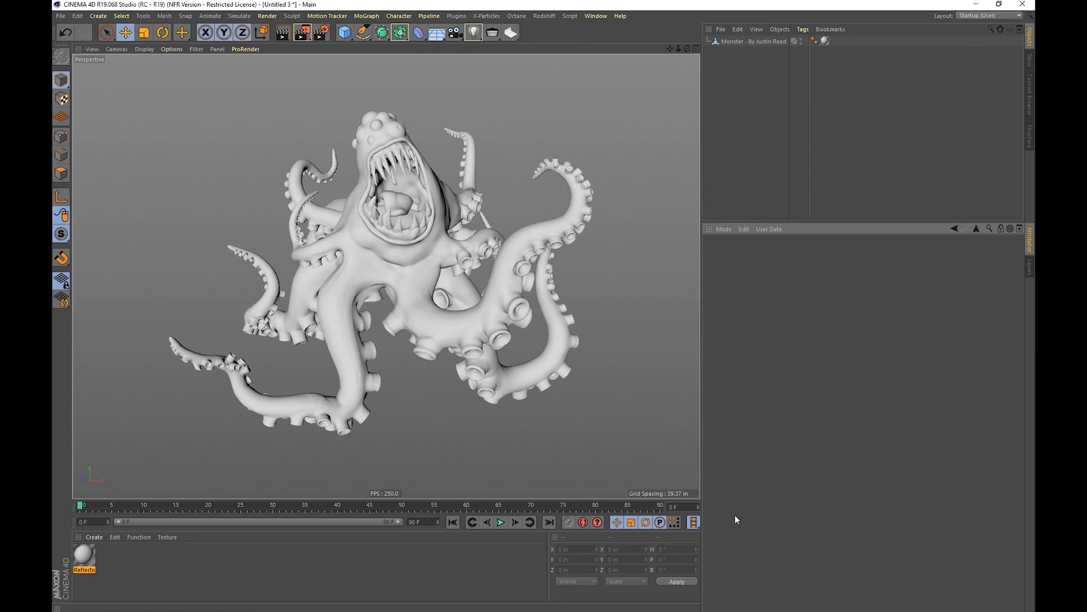
Remove the two Light Kit icons from the main toolbar through palette customization.
alt+drag(431, 256, 371, 257)
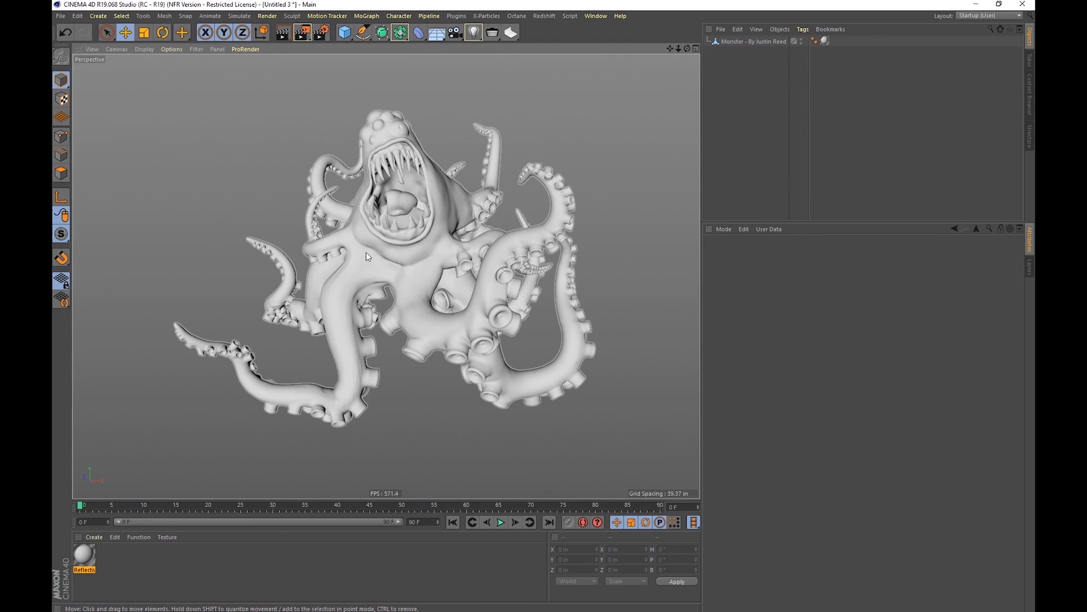
right_click(491, 33)
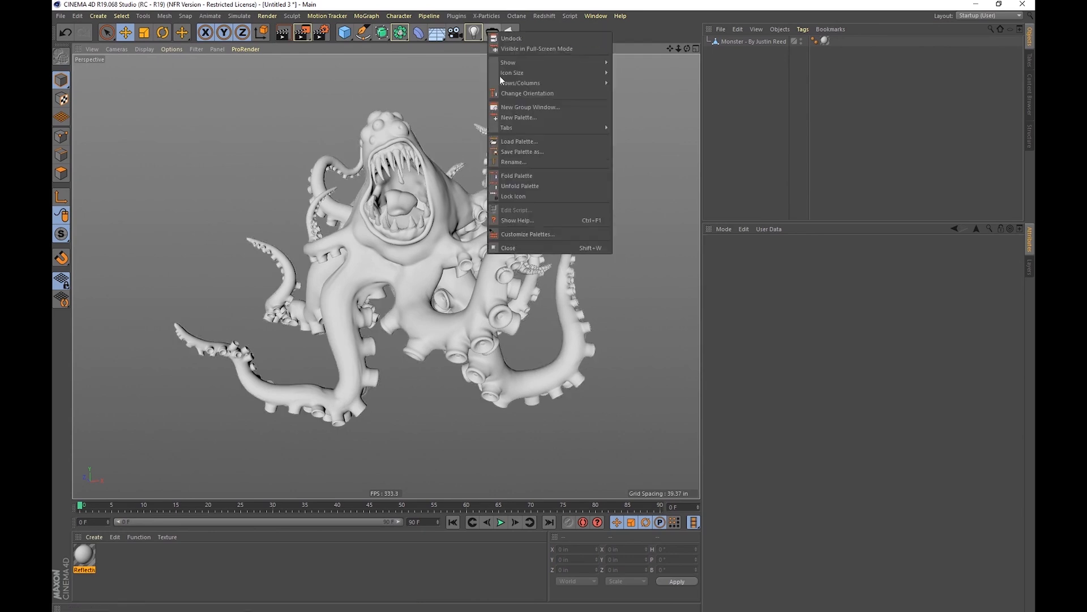
click(527, 234)
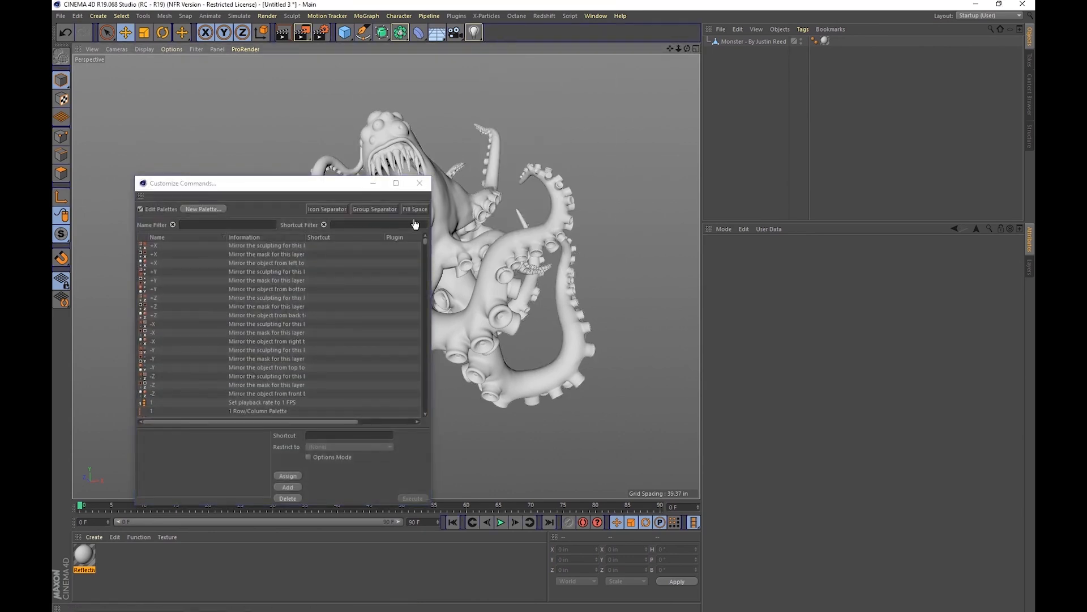
click(420, 183)
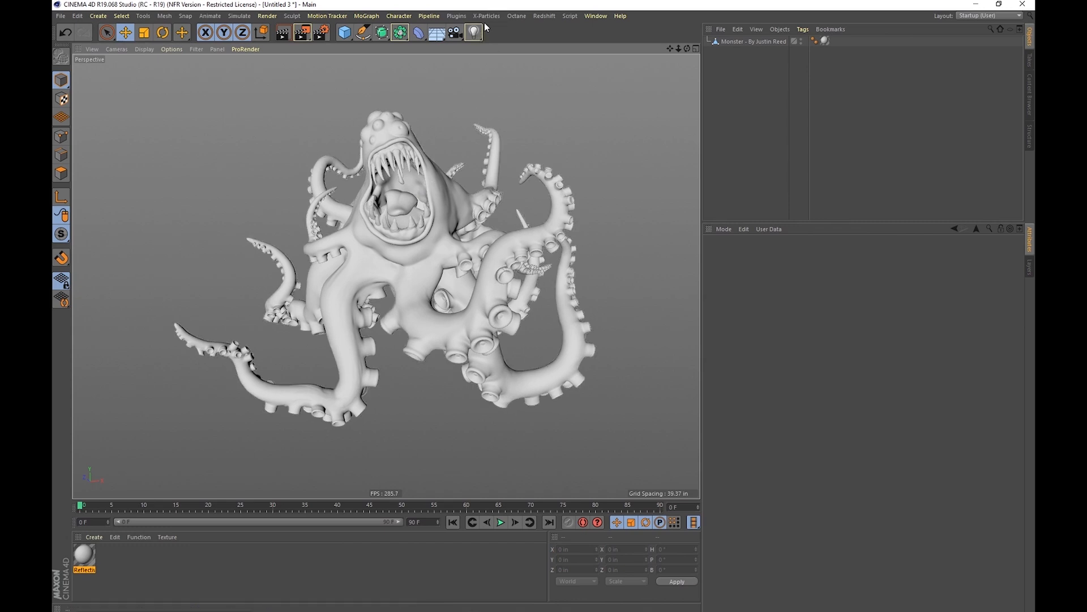
Load the Light Kit Pro 3 palette and dock its light and cyc icon groups in the main toolbar beside the standard light icon.
click(463, 18)
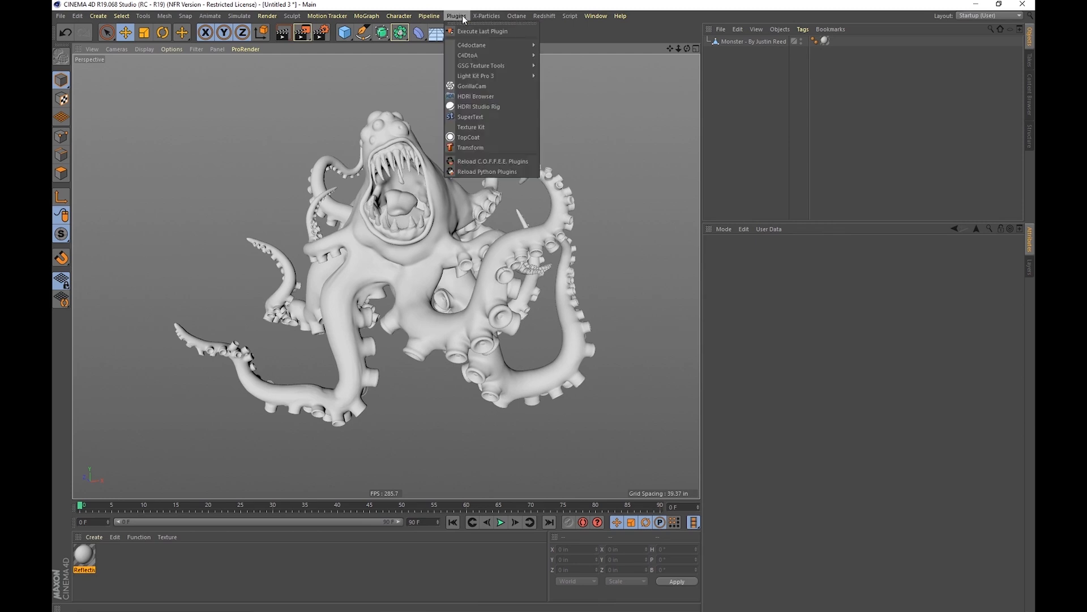
mouse_move(474, 76)
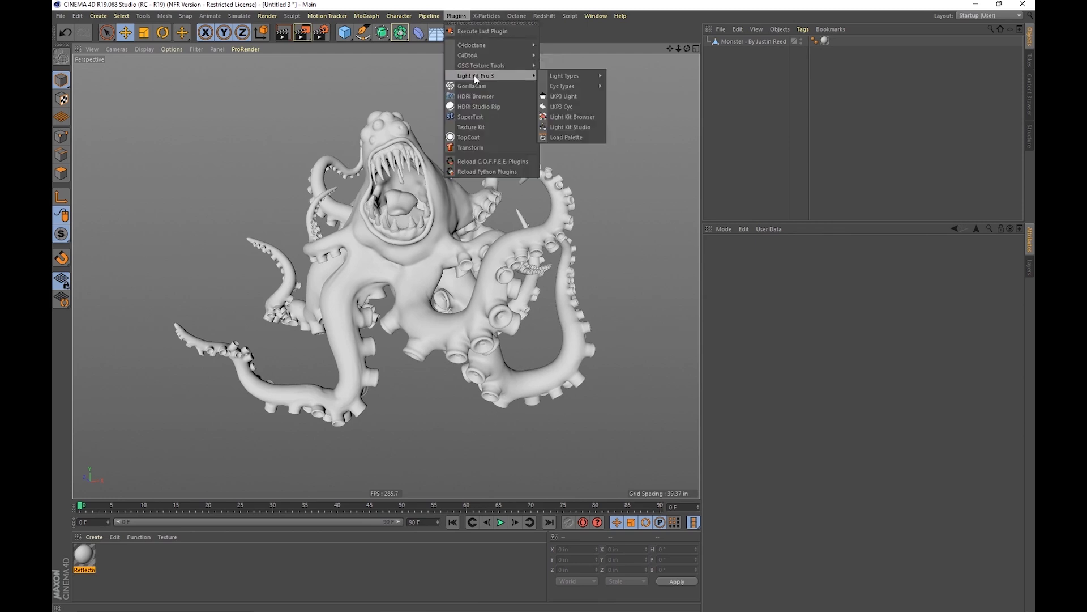
click(573, 137)
drag(130, 75, 498, 37)
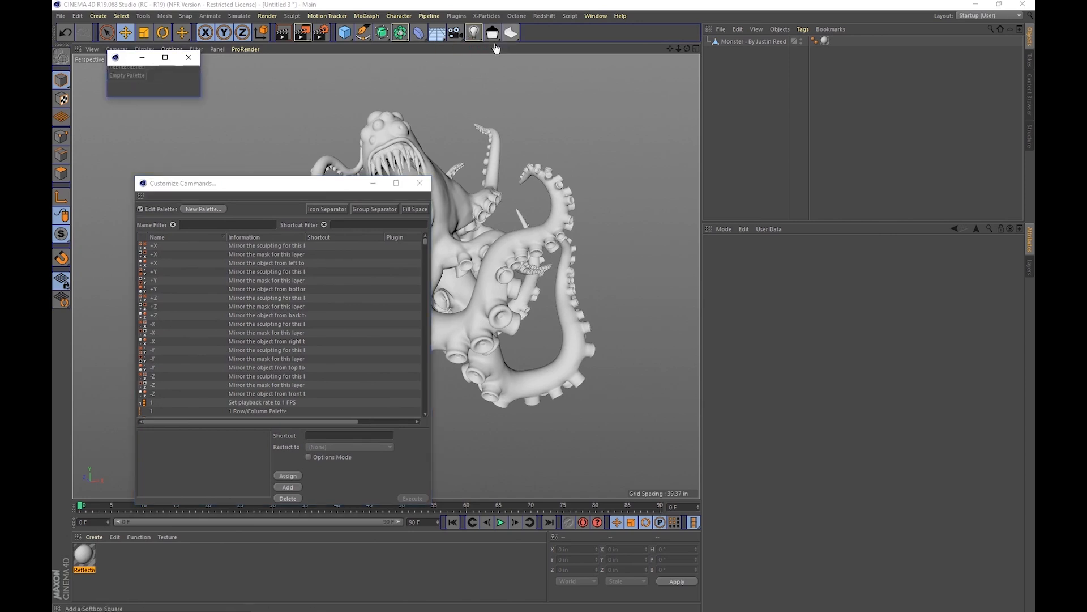
click(189, 57)
click(419, 183)
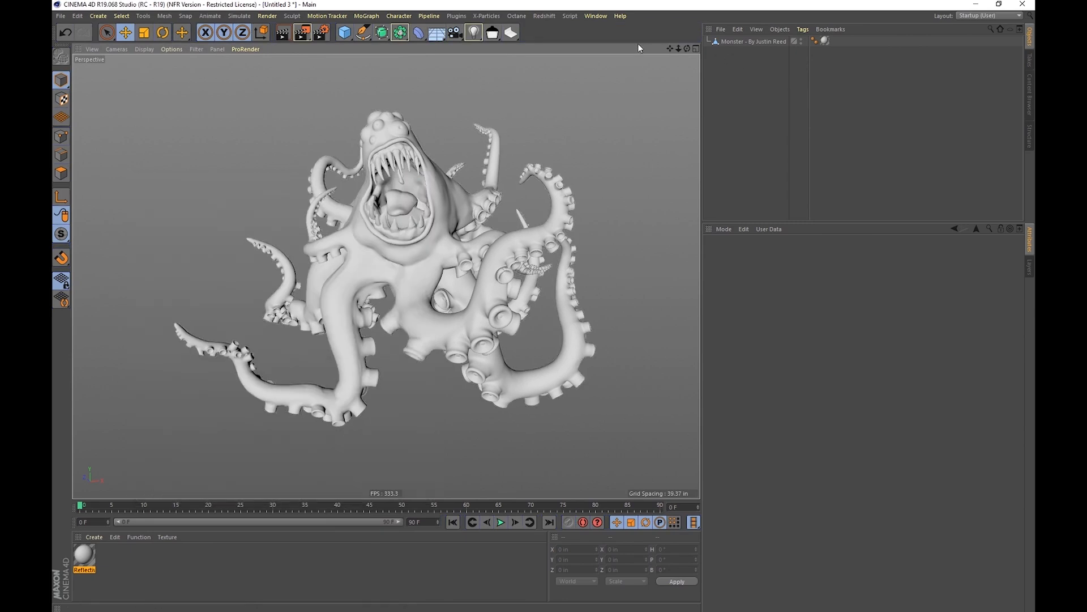
Save the current interface arrangement as the startup layout.
click(595, 16)
mouse_move(606, 32)
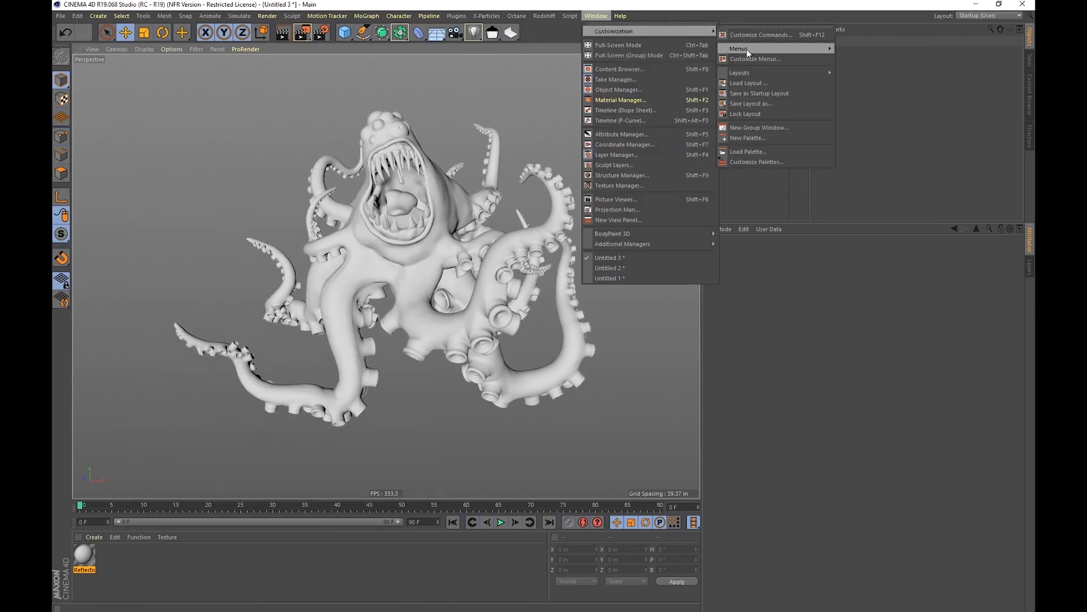
click(765, 94)
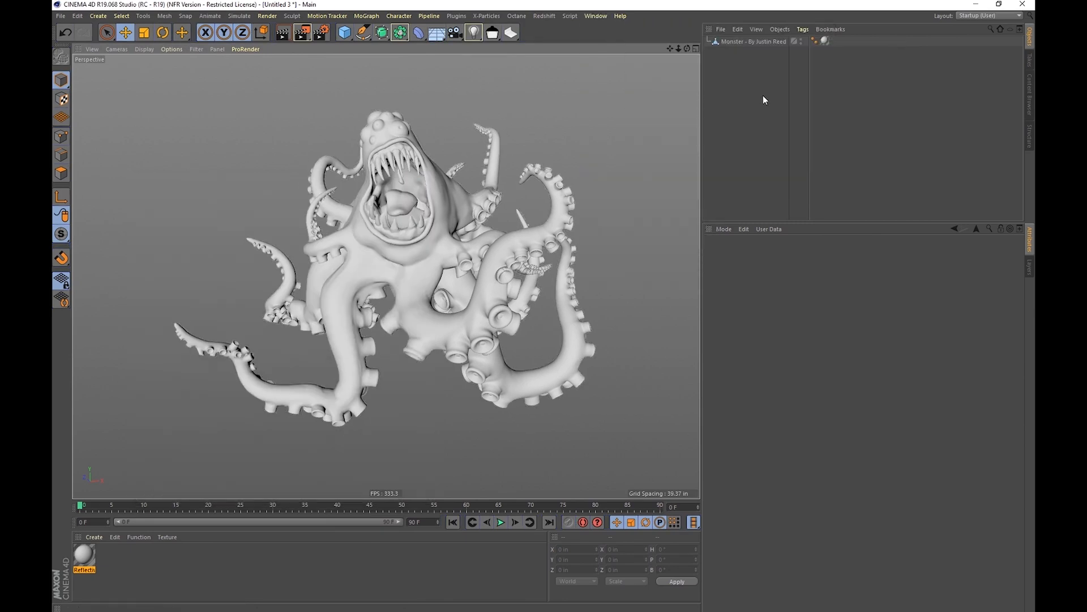
click(510, 35)
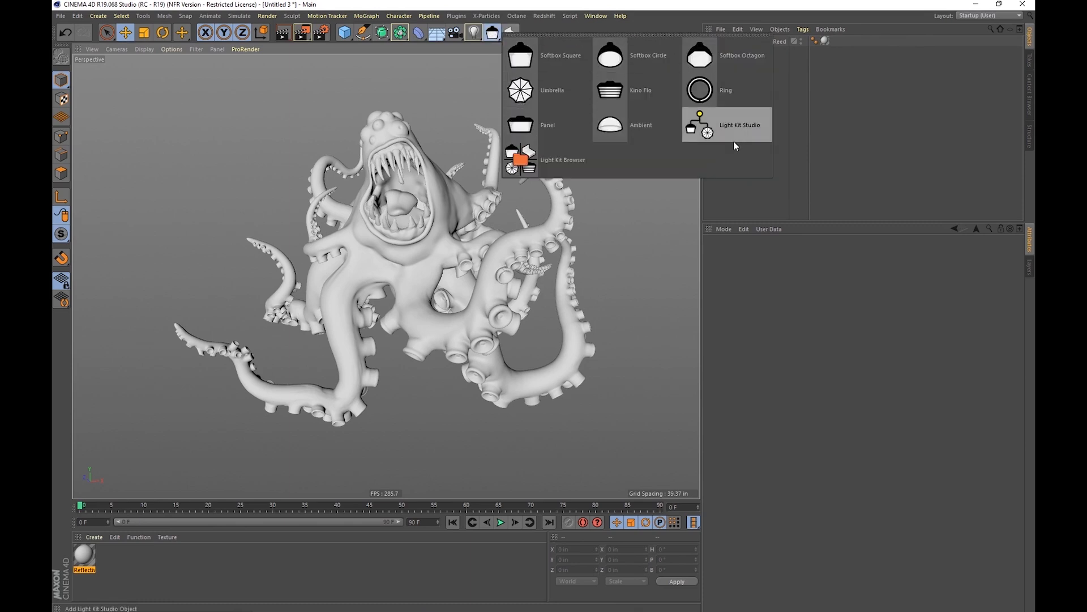
click(511, 33)
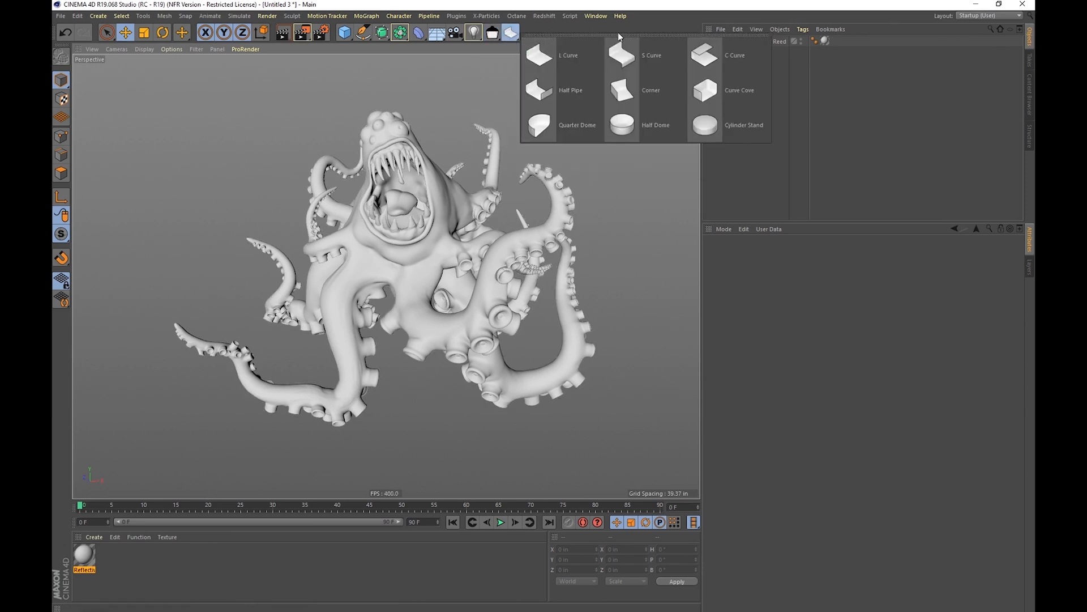
click(467, 16)
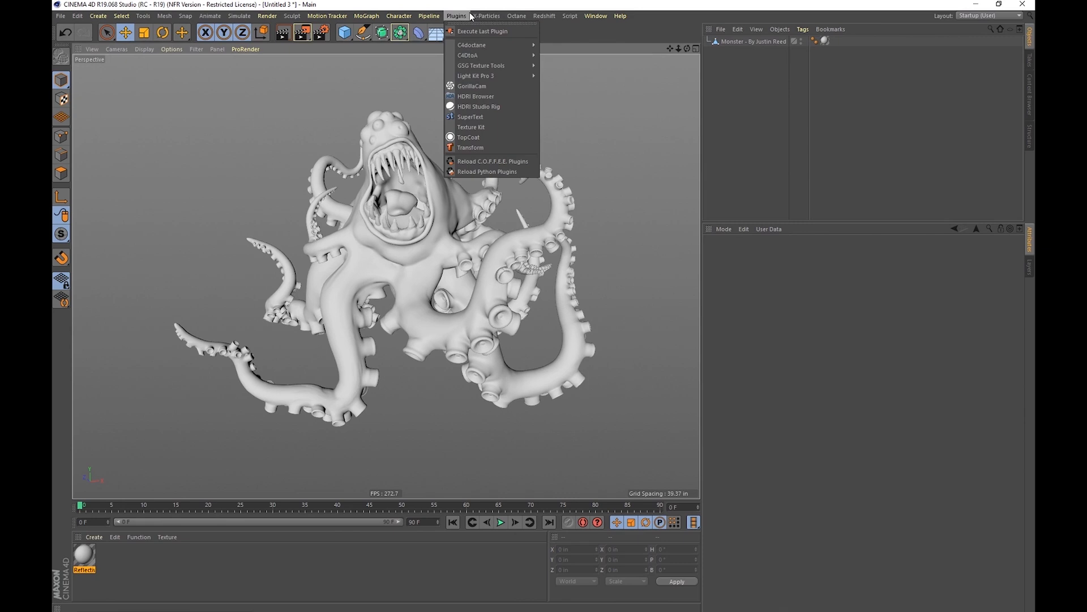
mouse_move(487, 76)
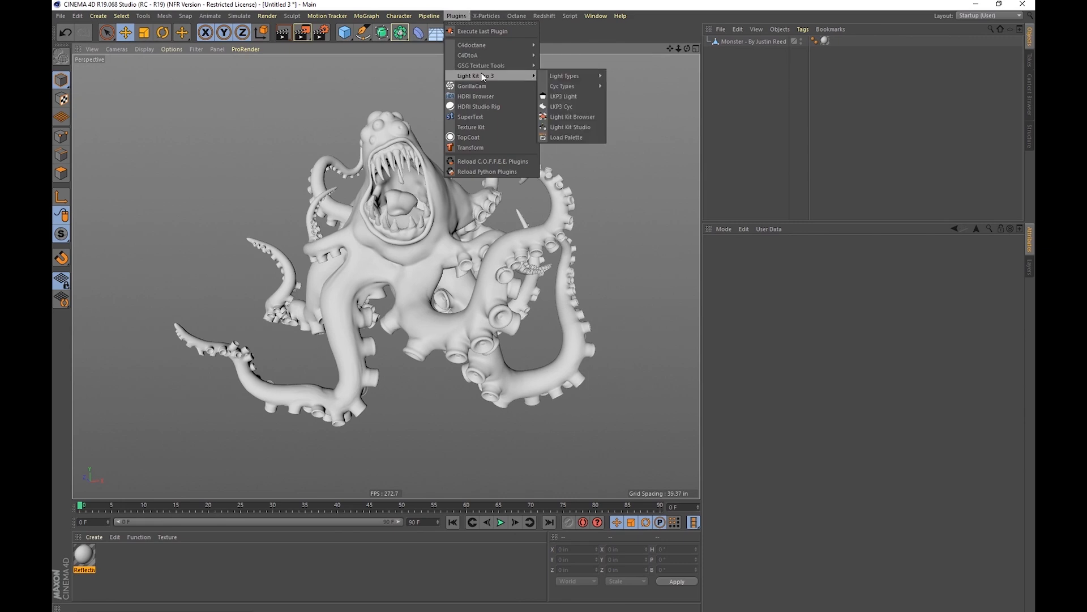
click(630, 44)
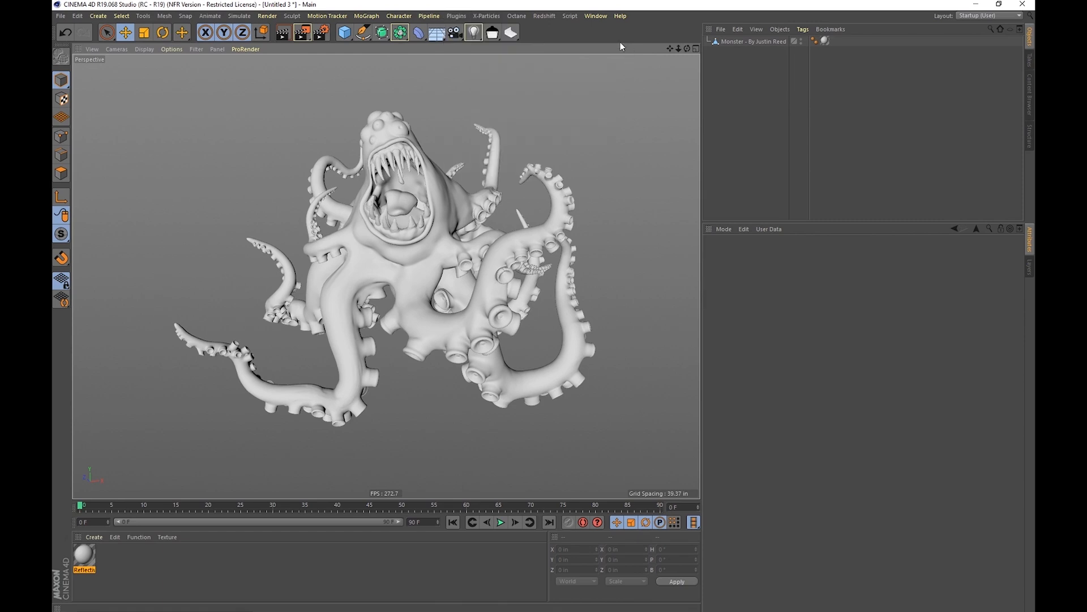
Add a Light Kit Softbox Square light to the monster scene.
click(492, 33)
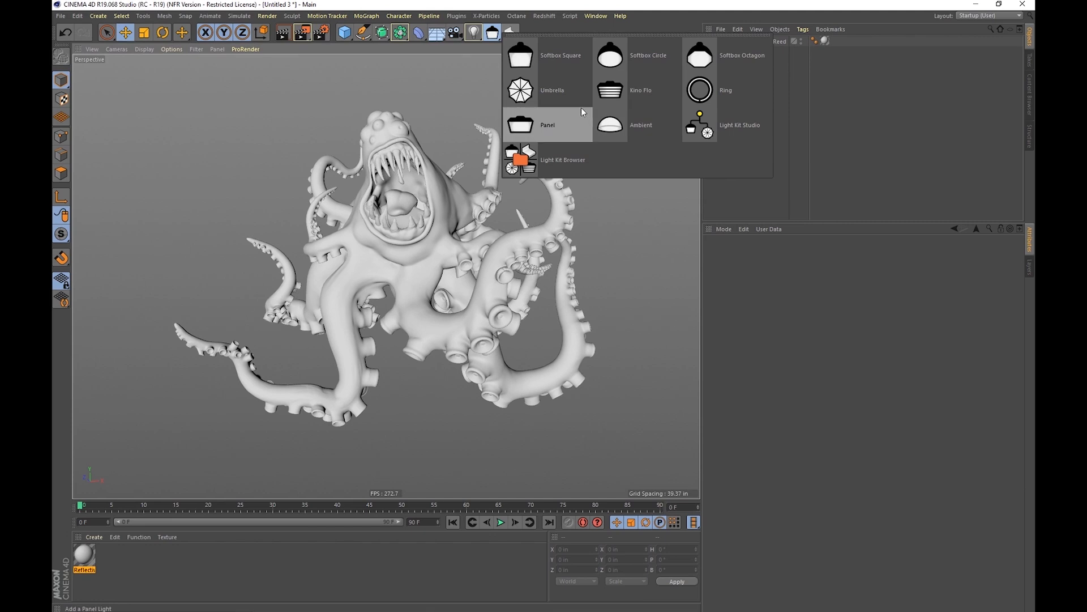
click(539, 56)
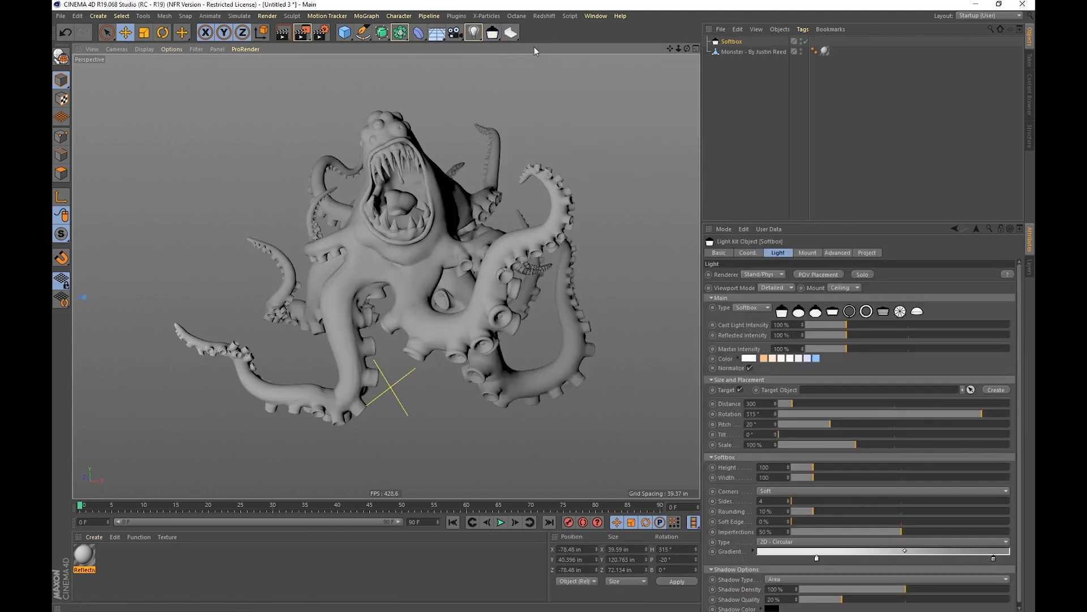
alt+right_drag(450, 234, 351, 264)
alt+drag(458, 241, 419, 247)
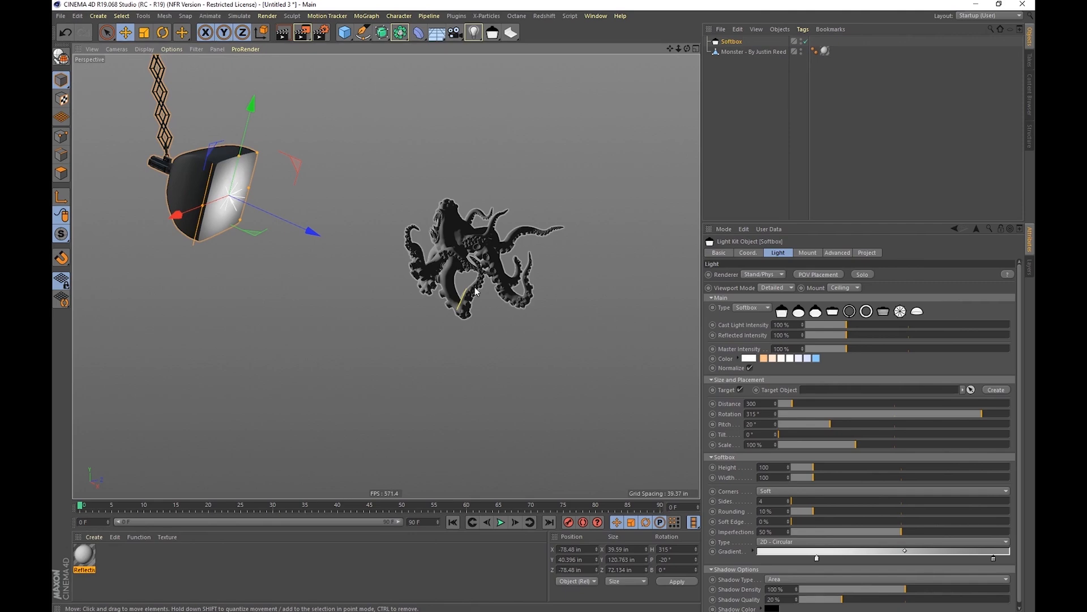
Set the scene's renderer to Physical in the render settings.
key(super)
click(622, 219)
key(ctrl+b)
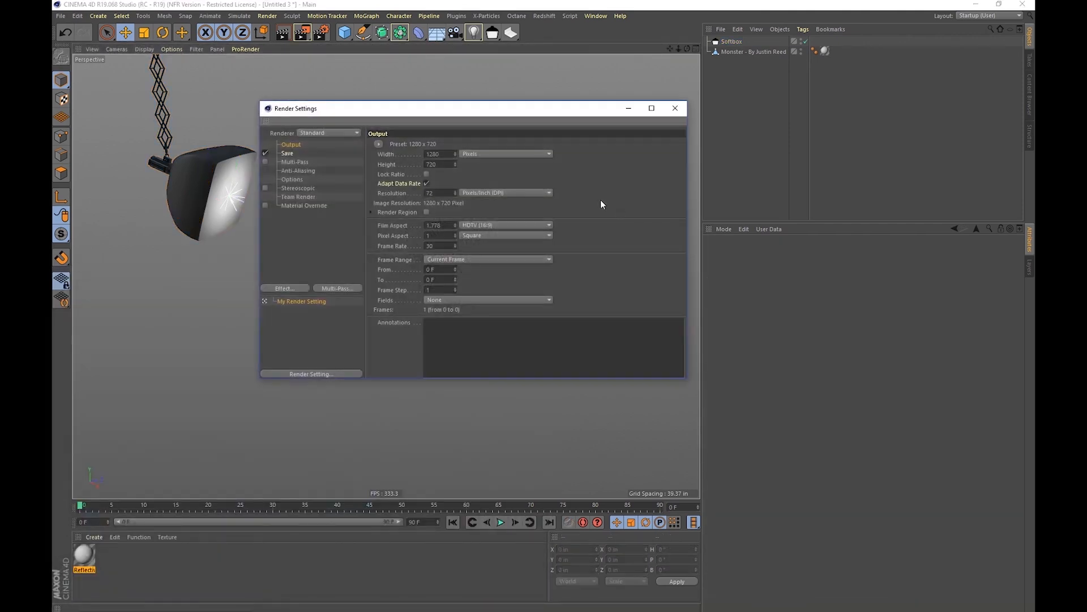
click(328, 133)
click(327, 154)
click(318, 135)
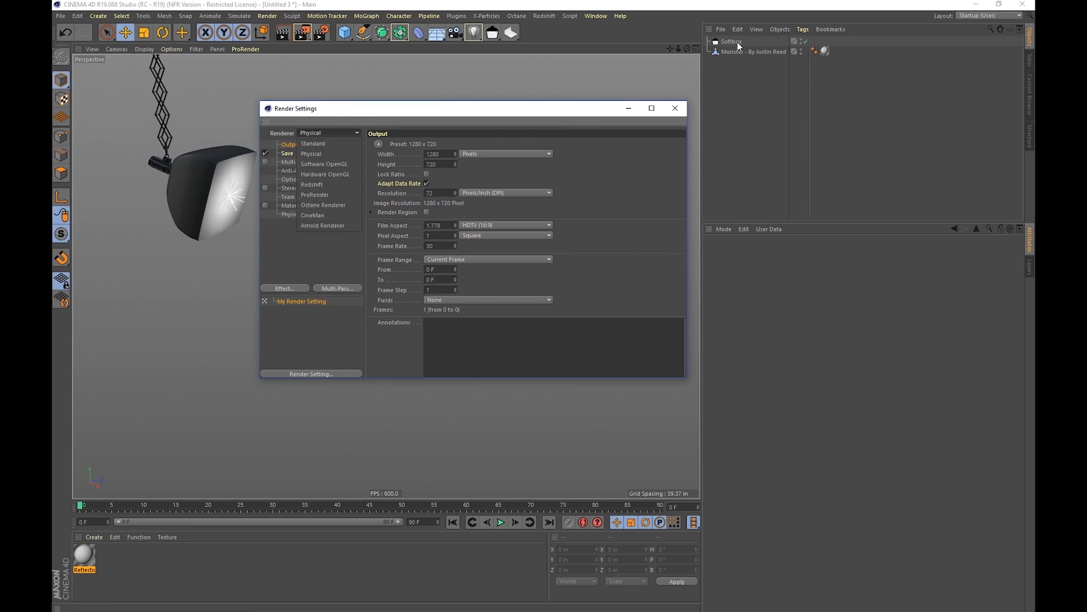
click(677, 112)
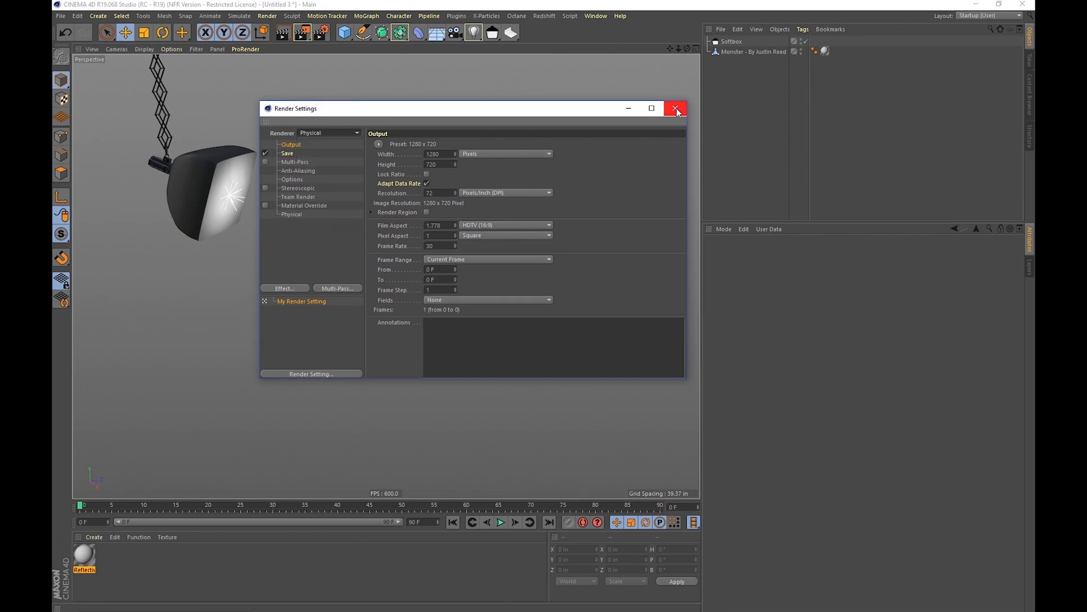
click(676, 109)
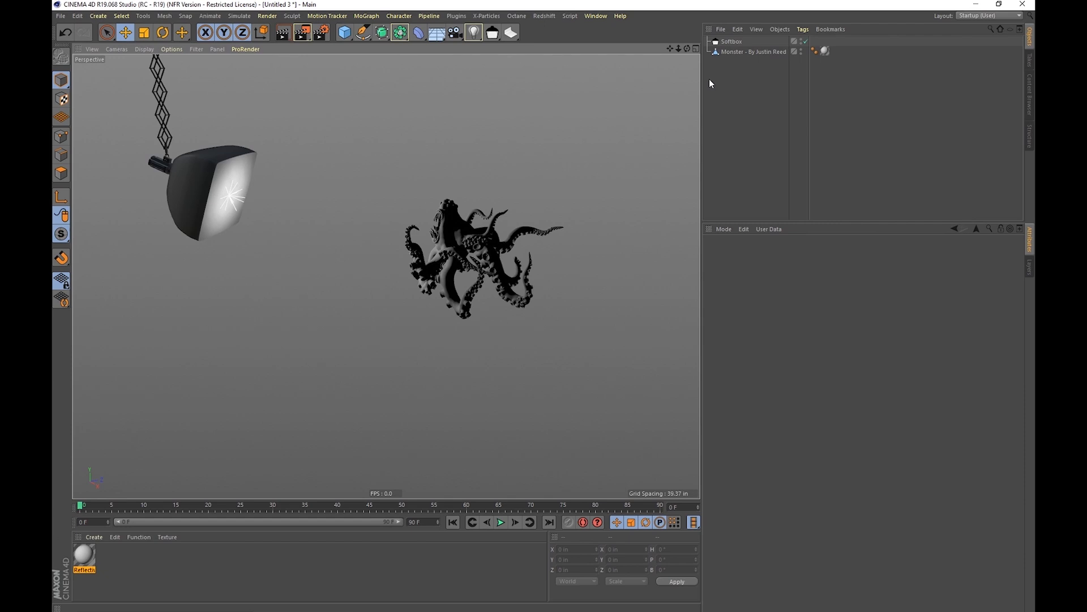
Reposition the softbox using POV Placement to aim at the monster's back, at about 244° rotation and 28° pitch.
click(715, 43)
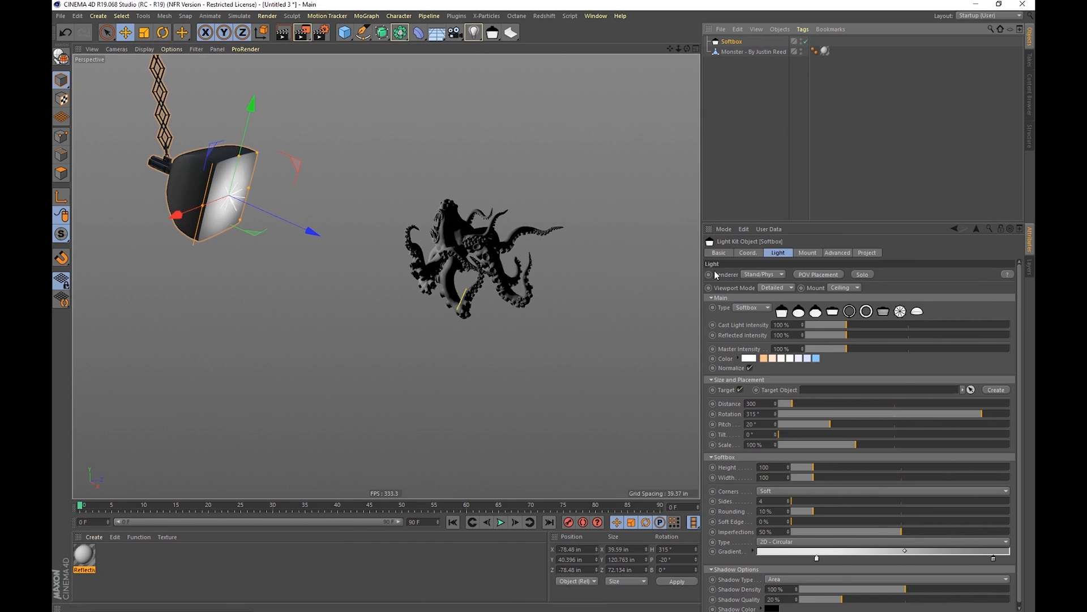
click(756, 274)
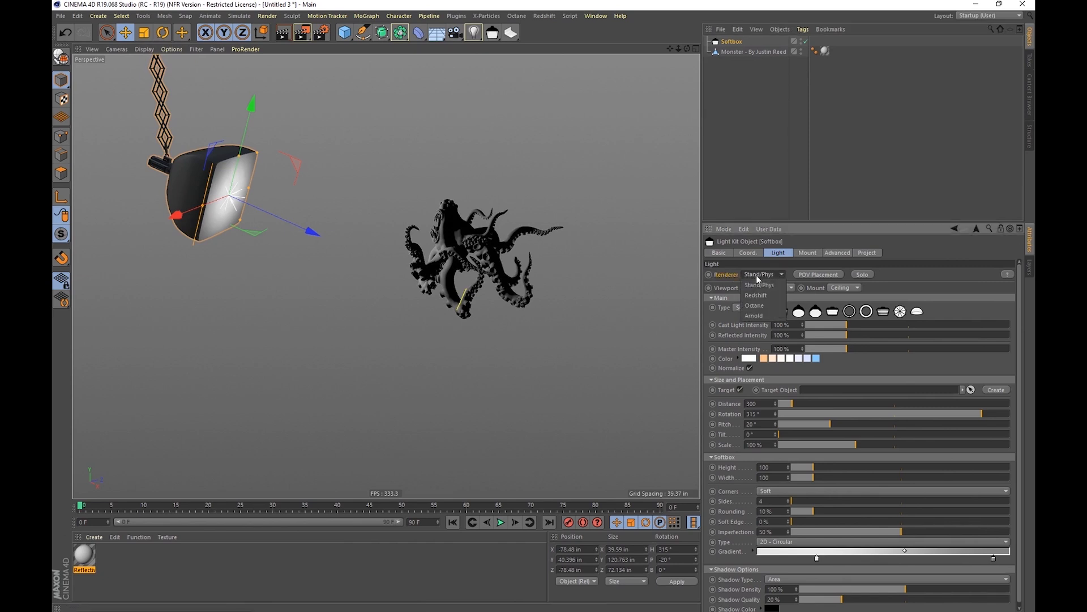
click(727, 279)
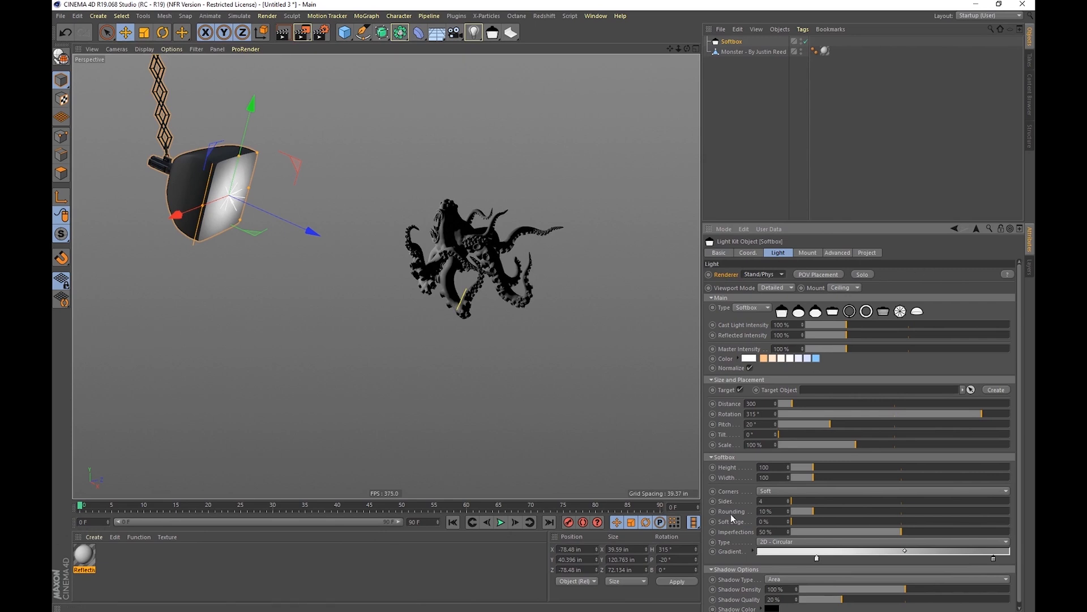
click(807, 276)
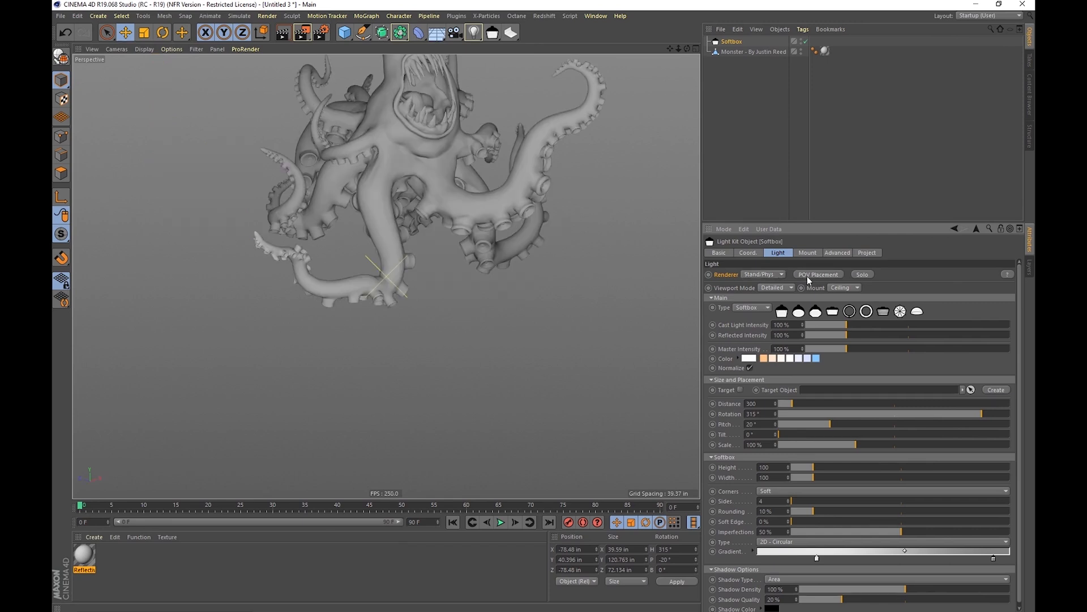
scroll(431, 141, down, 5)
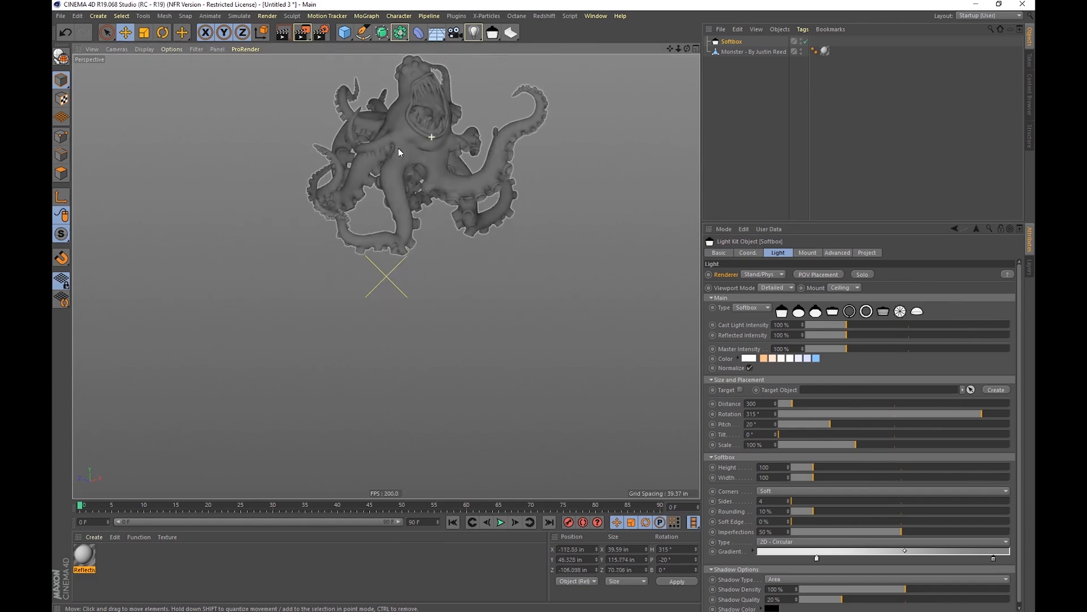
alt+middle_drag(430, 125, 450, 238)
alt+drag(451, 238, 564, 244)
alt+right_drag(410, 253, 425, 226)
alt+drag(426, 227, 409, 249)
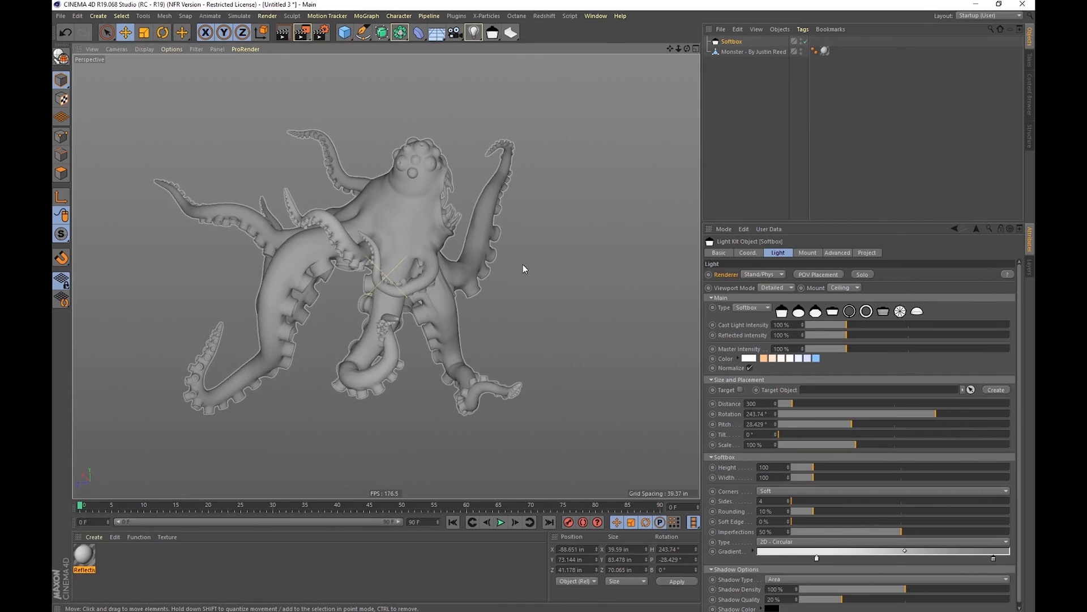
click(817, 274)
Add a Ring light and move it away from the monster to a distance of about 568, at about 337° rotation and 13° pitch.
alt+drag(538, 244, 561, 233)
alt+right_drag(561, 232, 445, 238)
alt+middle_drag(392, 231, 385, 276)
alt+drag(419, 286, 436, 290)
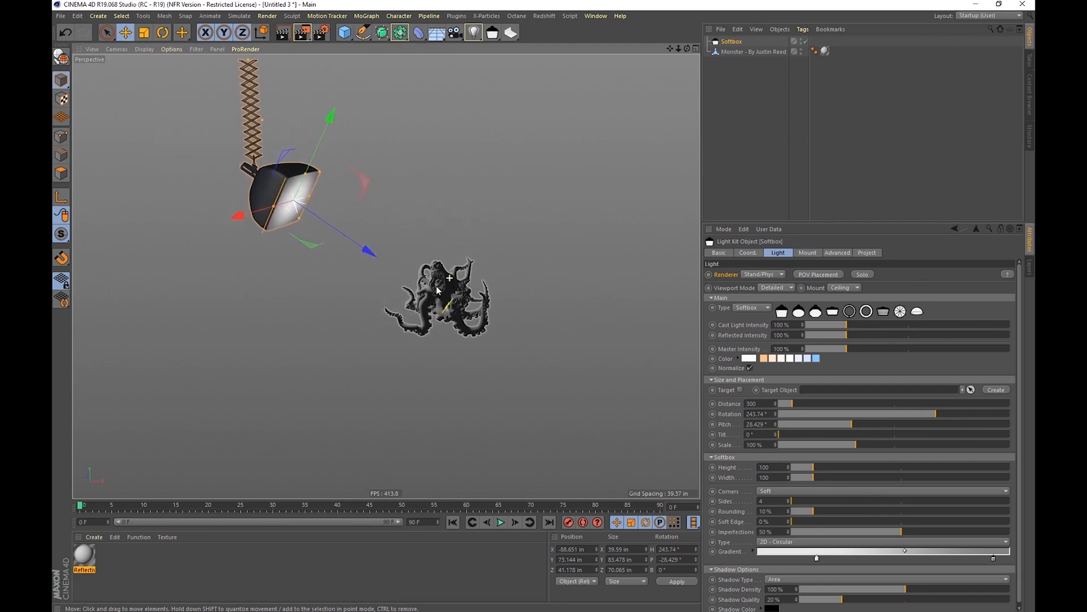
click(492, 34)
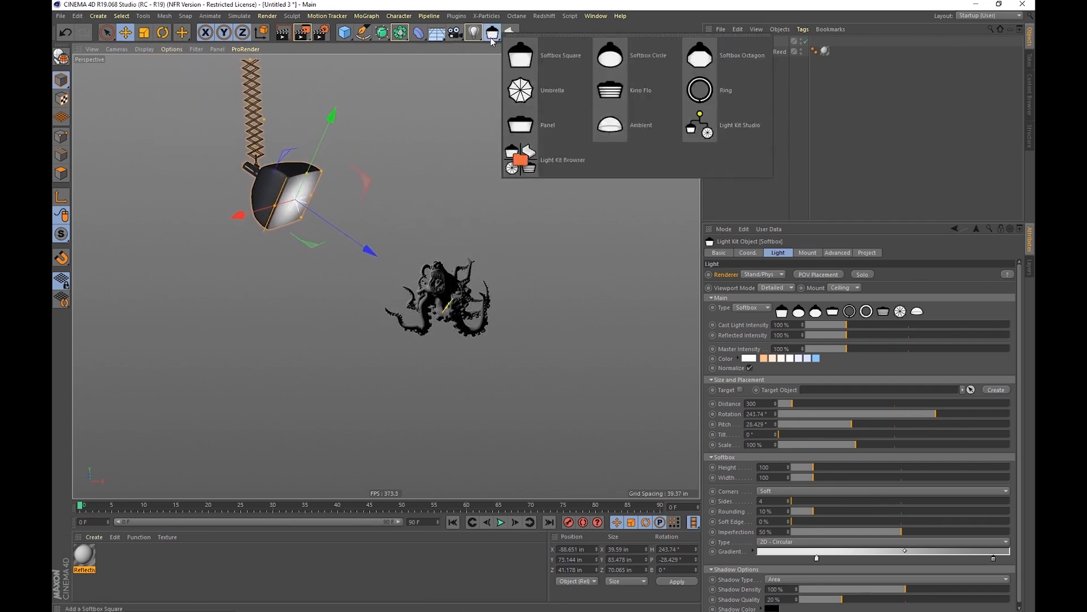
click(706, 100)
alt+drag(328, 294, 266, 289)
drag(426, 250, 248, 258)
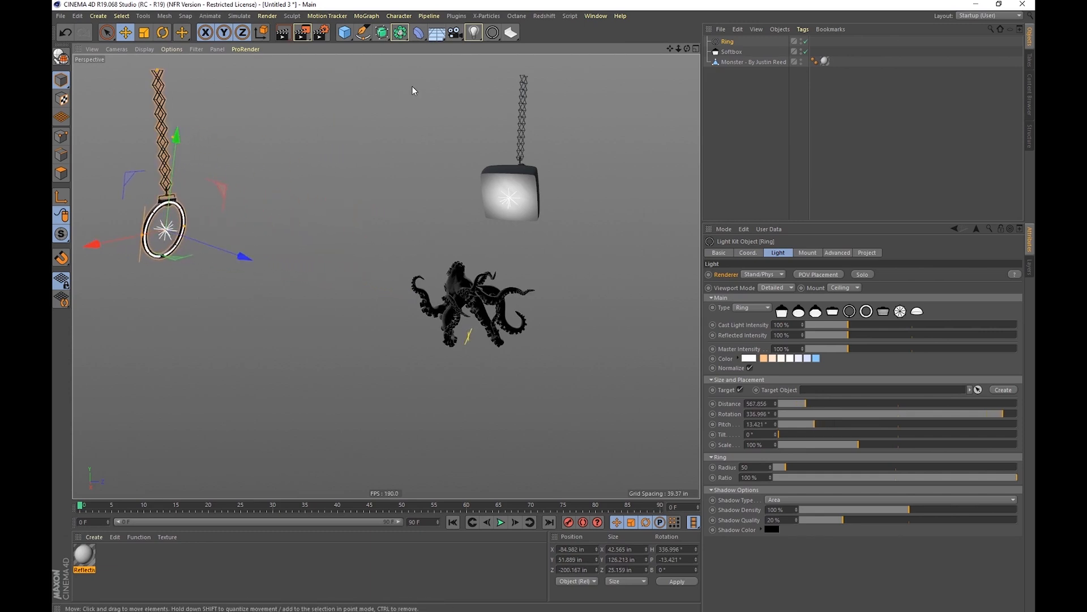
Add an Umbrella light at a distance of about 296, with about 115° rotation and 24° pitch, and solo it.
click(511, 32)
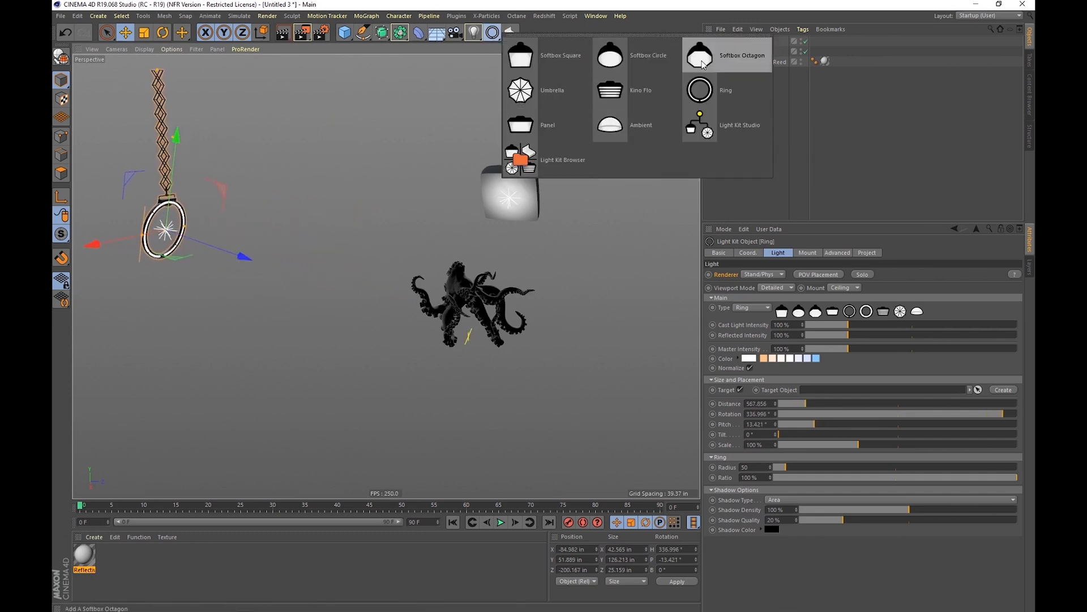
click(551, 98)
alt+drag(389, 251, 513, 286)
drag(338, 306, 666, 252)
alt+drag(614, 246, 415, 278)
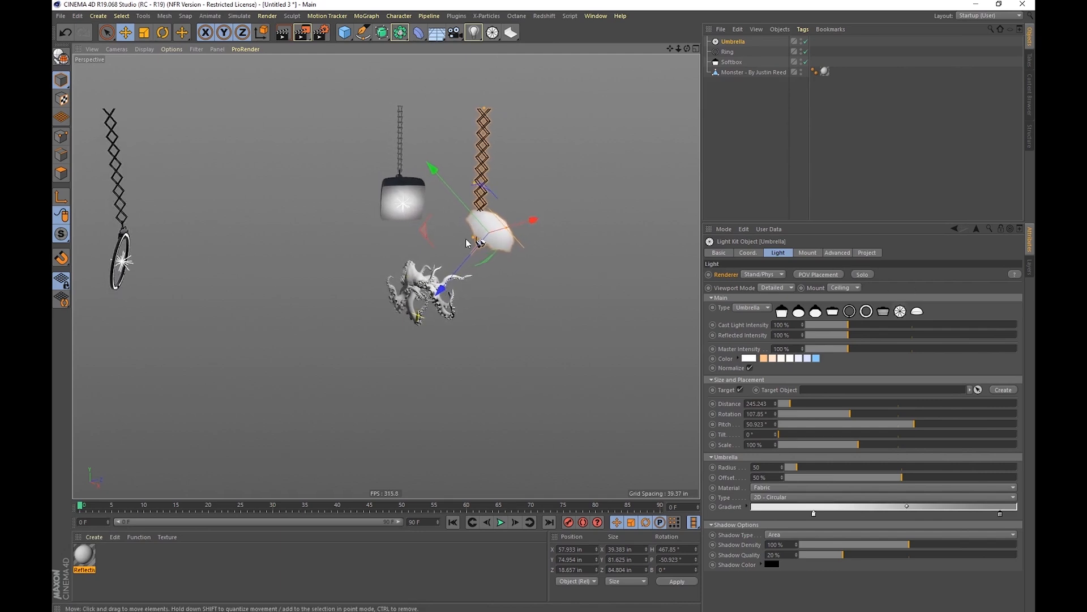
alt+drag(464, 243, 560, 280)
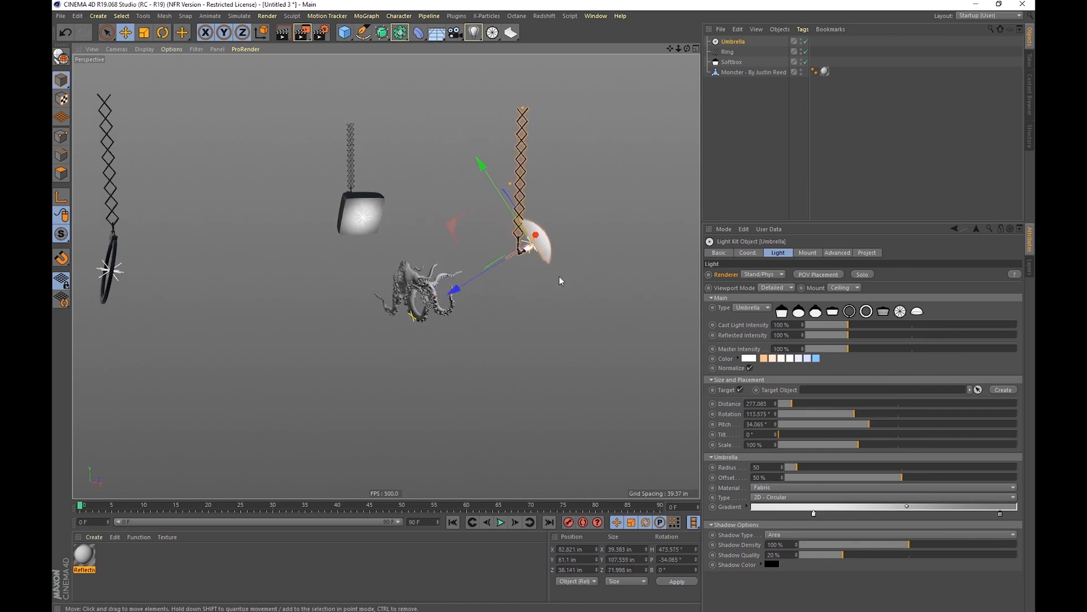
click(865, 274)
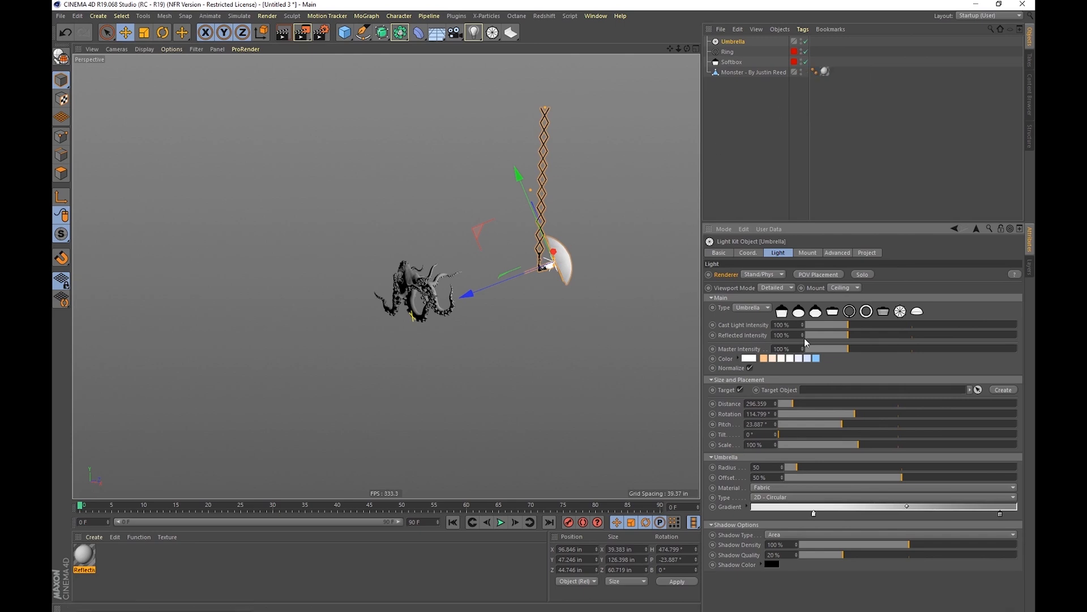
Tint the umbrella light orange, move it closer to about 156 distance and 17° pitch, and turn off its solo.
click(764, 358)
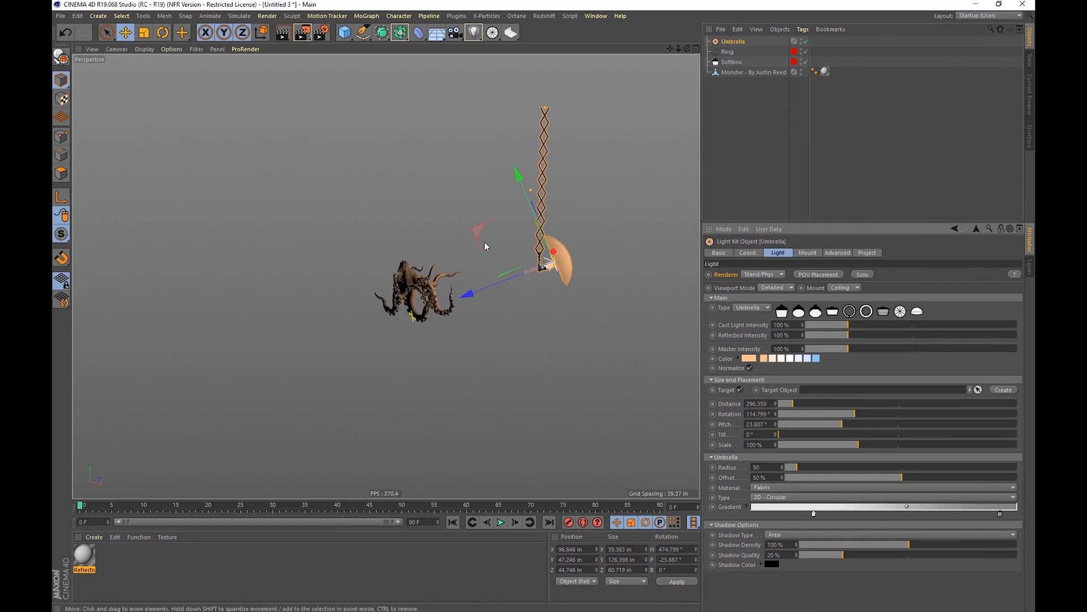
drag(478, 223, 414, 270)
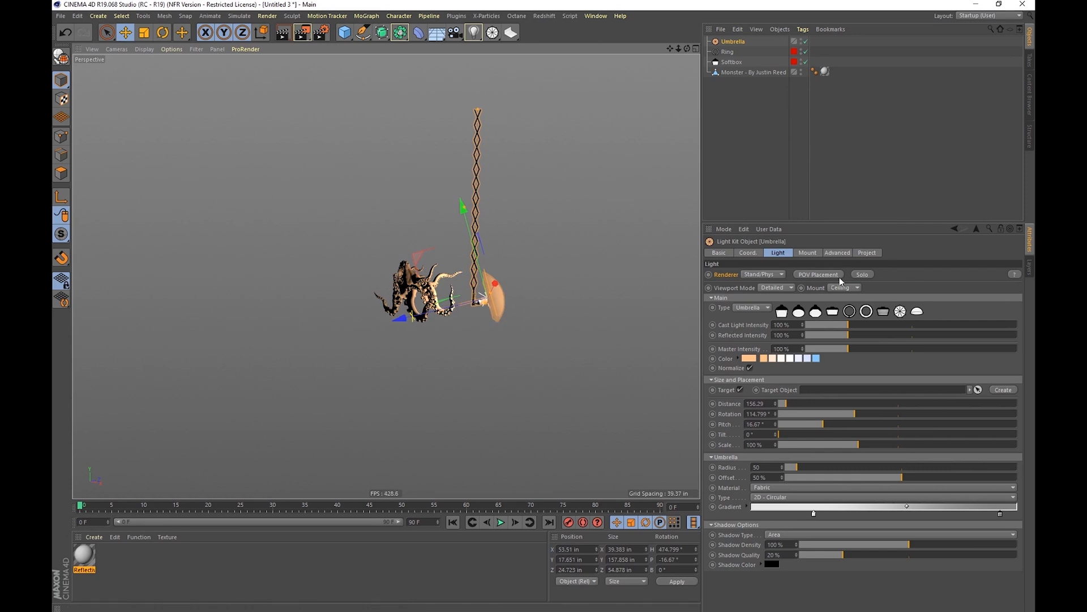
click(860, 274)
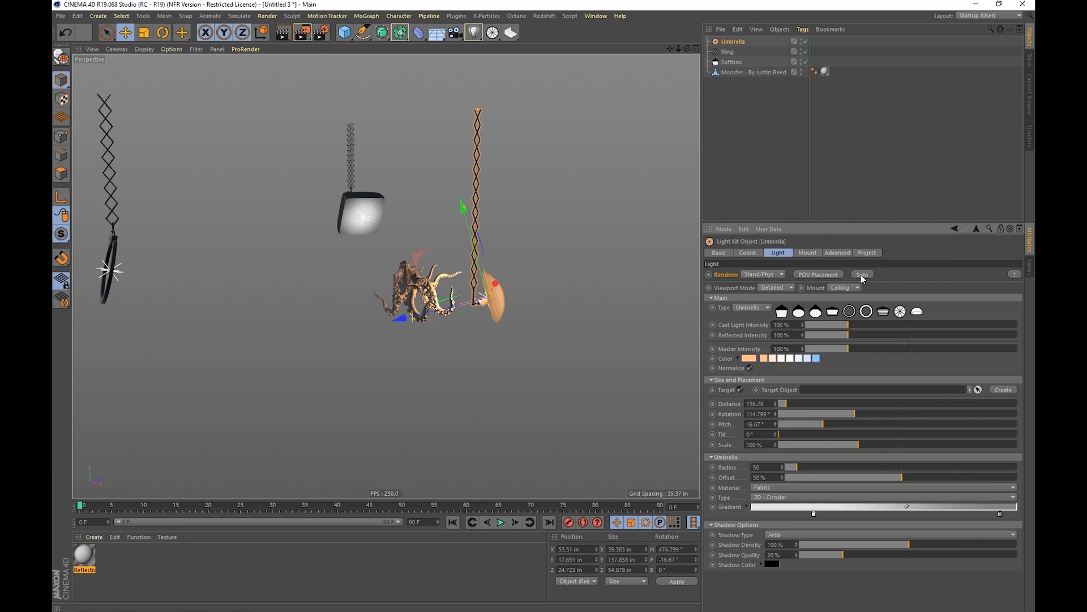
Solo the Ring light, tint it blue, and bring it closer to the monster at about 284 distance and 18° pitch.
click(115, 245)
drag(114, 245, 307, 224)
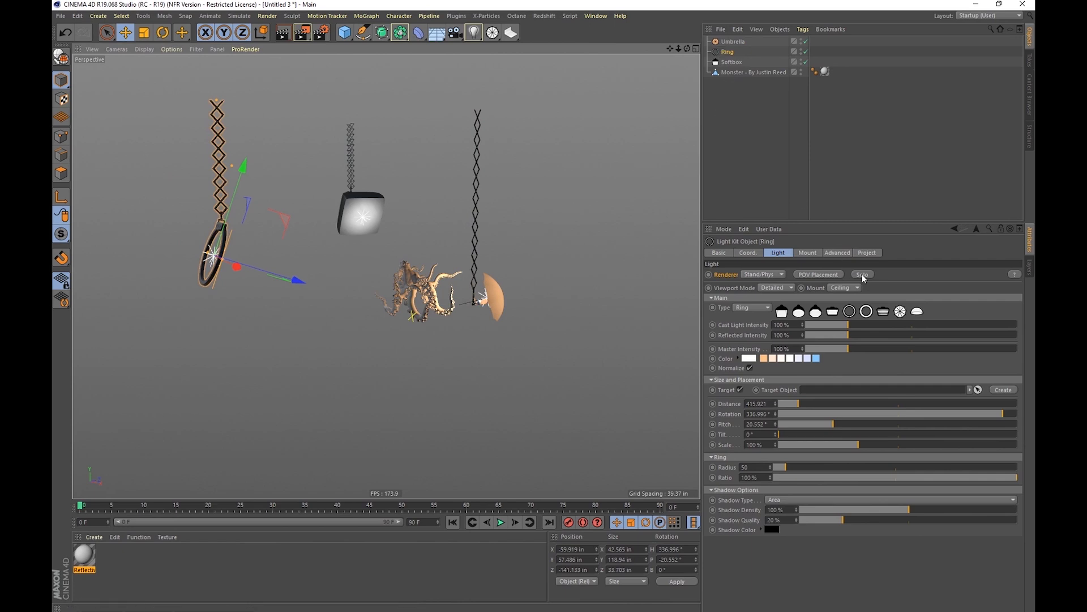
double_click(716, 51)
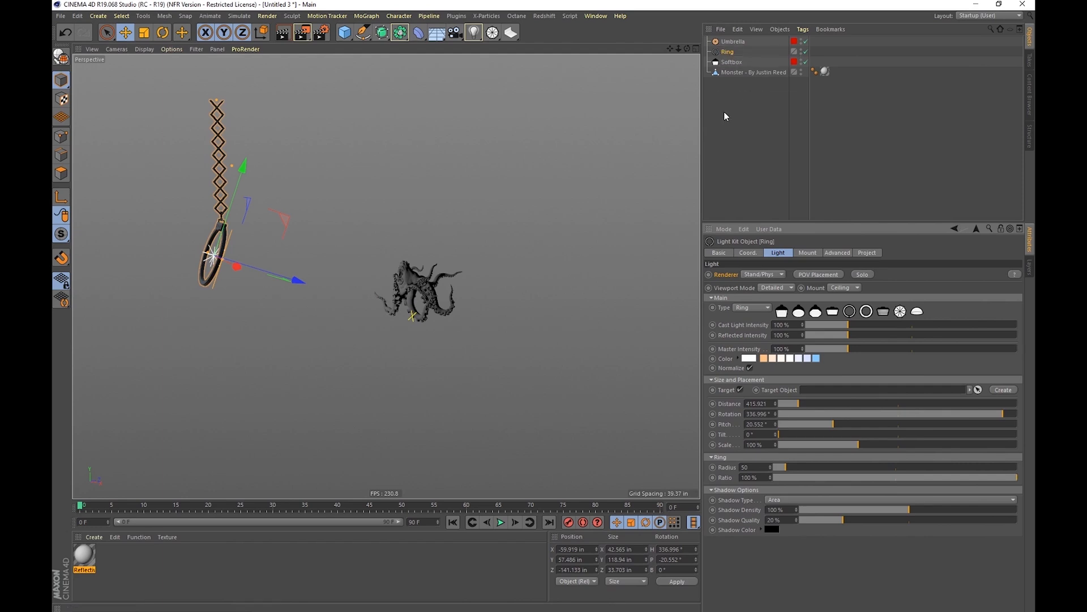
click(816, 358)
drag(284, 222, 345, 242)
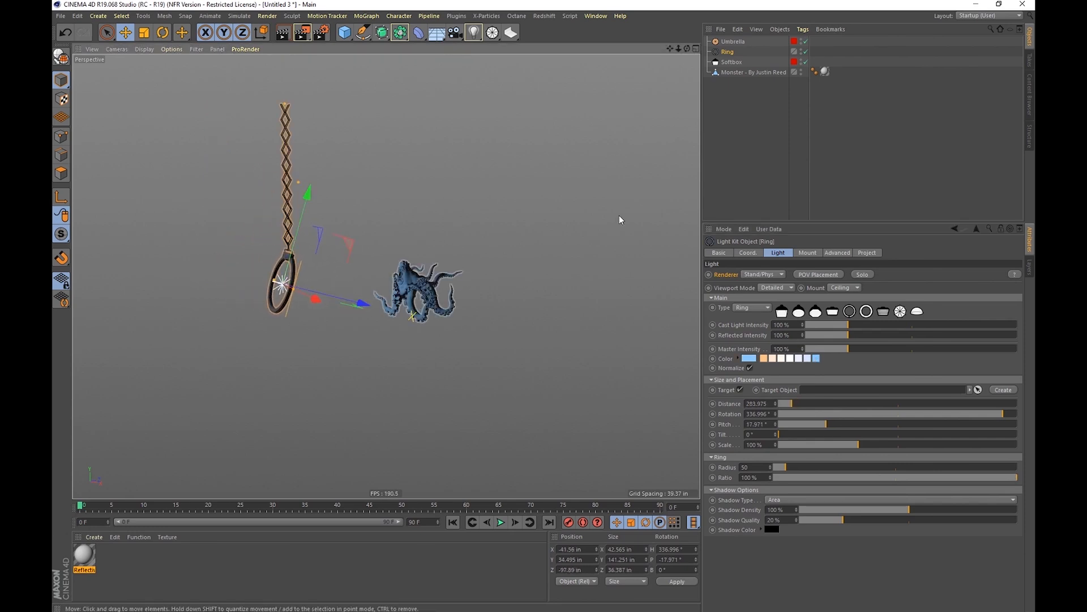
Solo the softbox to examine its effect on the monster, and restore all three lights to examine their combined lighting.
click(718, 63)
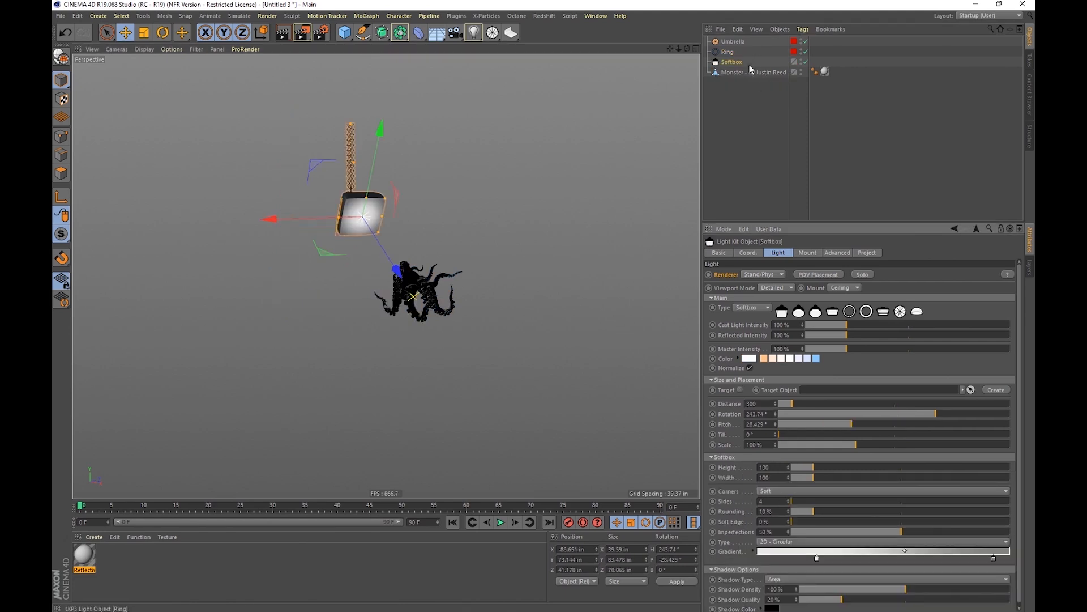
scroll(499, 286, up, 10)
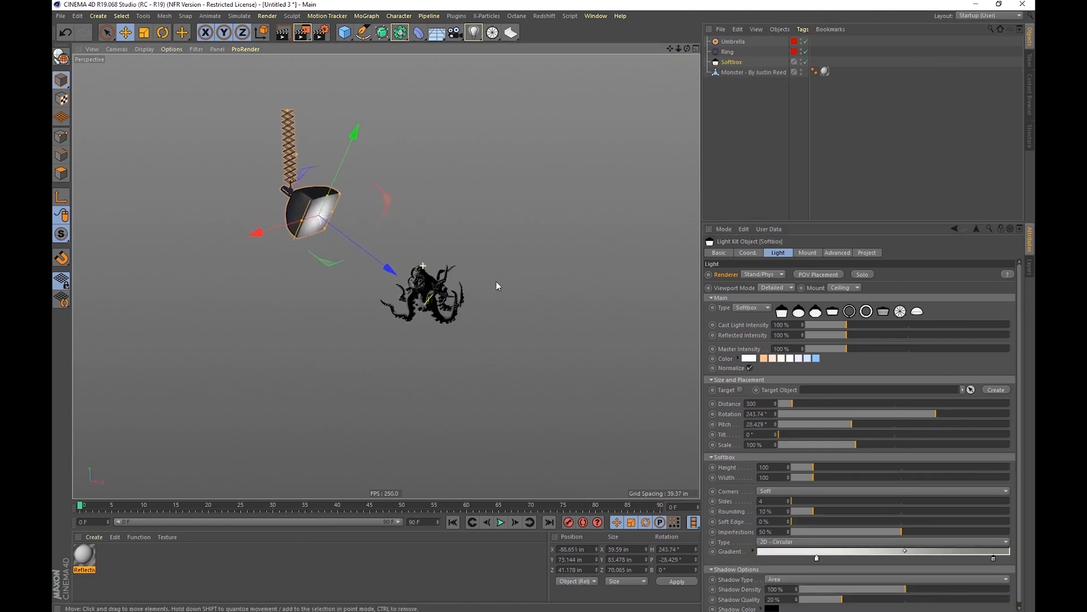
alt+drag(407, 291, 424, 269)
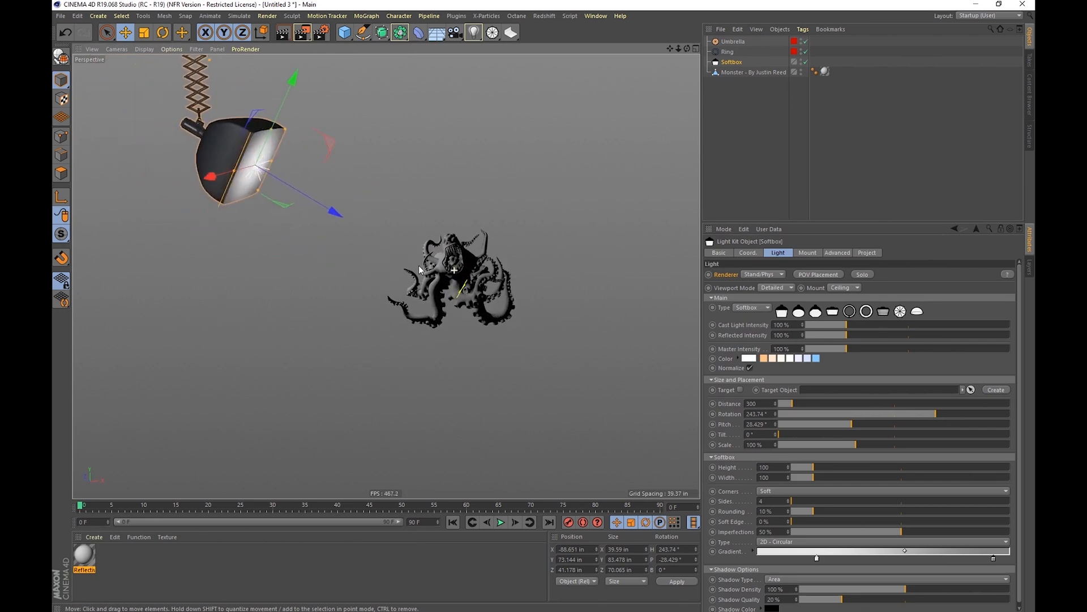
double_click(714, 61)
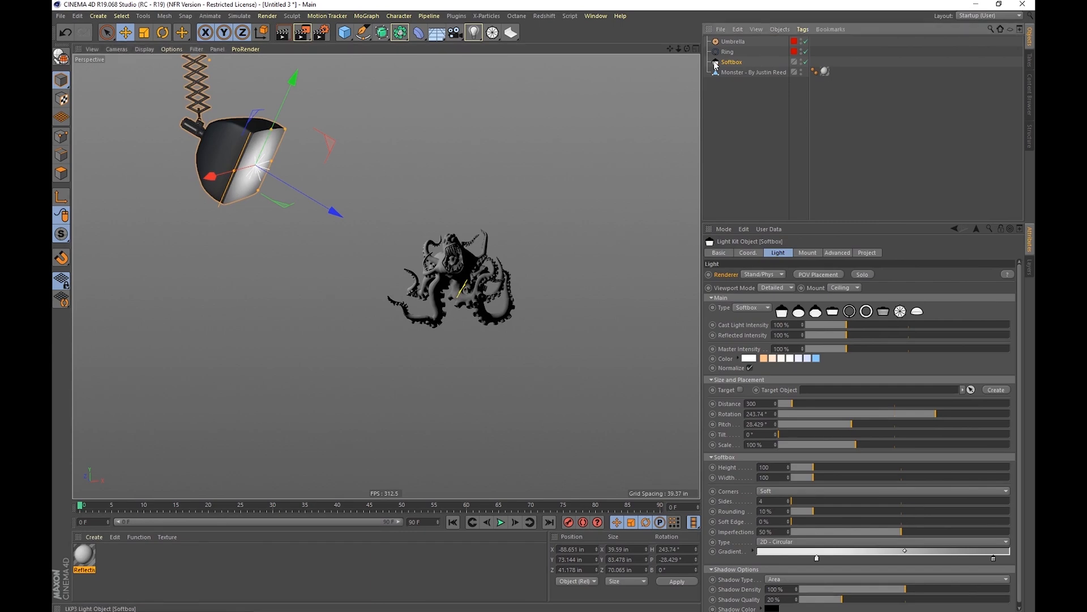
alt+drag(477, 269, 371, 290)
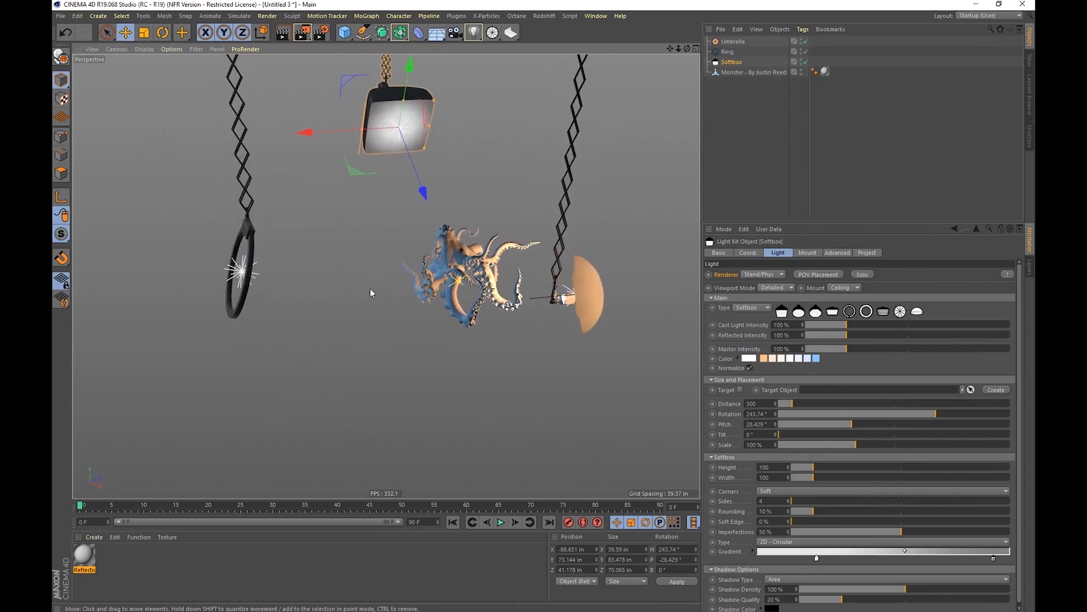
alt+drag(370, 293, 542, 275)
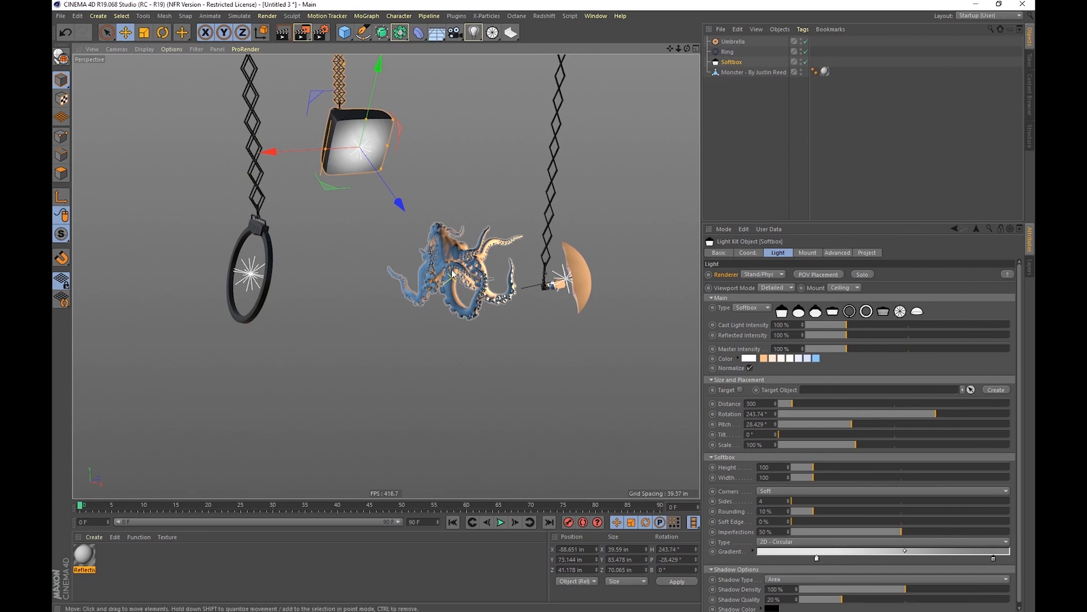
alt+drag(441, 238, 458, 294)
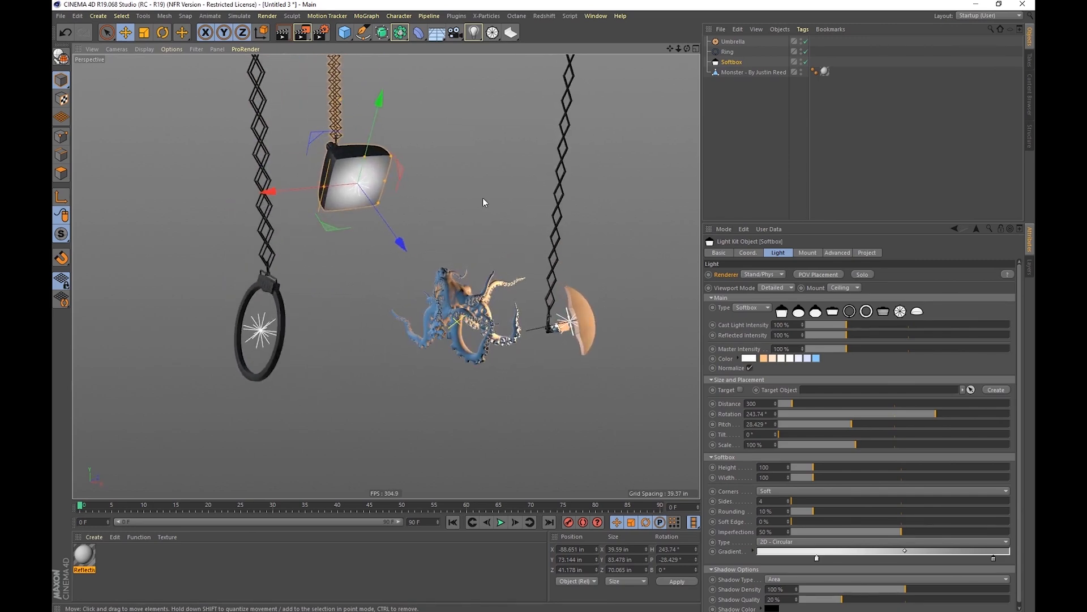
alt+drag(483, 202, 221, 260)
Set the umbrella light's viewport mode to Medium.
click(674, 266)
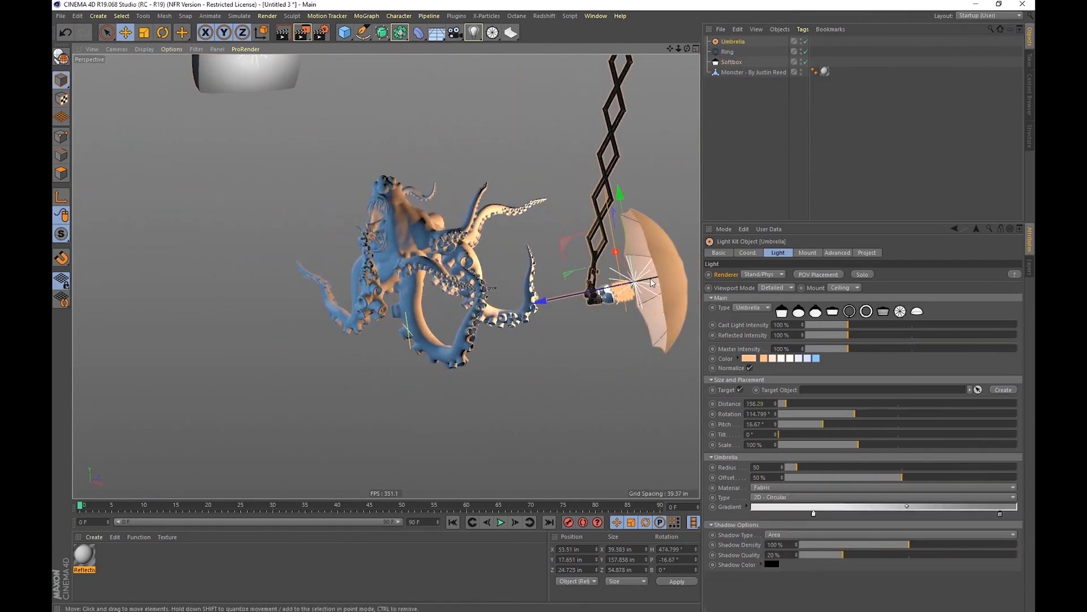
alt+right_drag(586, 267, 518, 280)
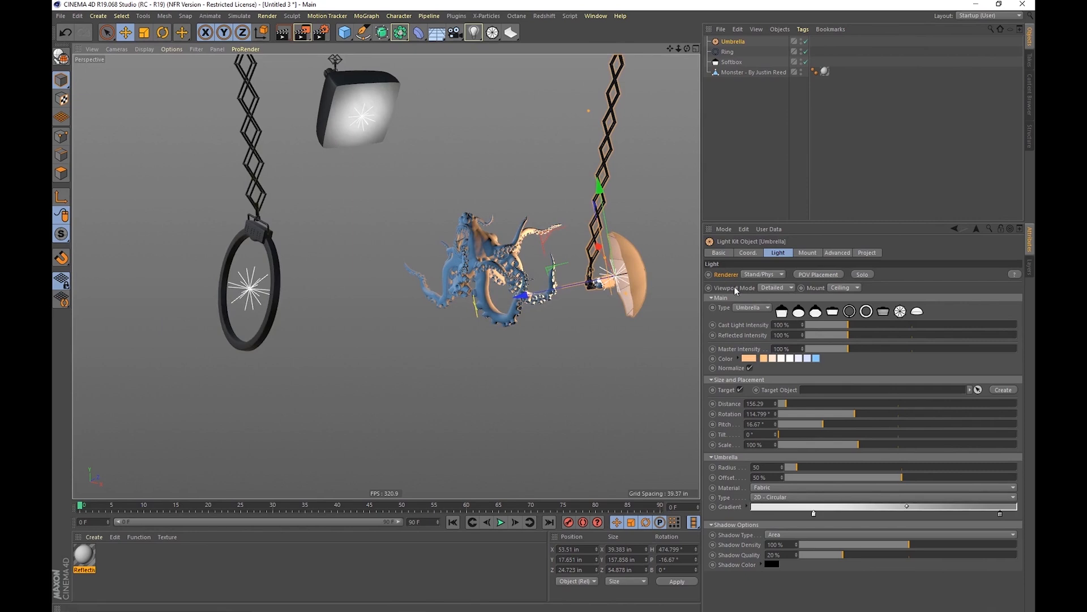
click(764, 288)
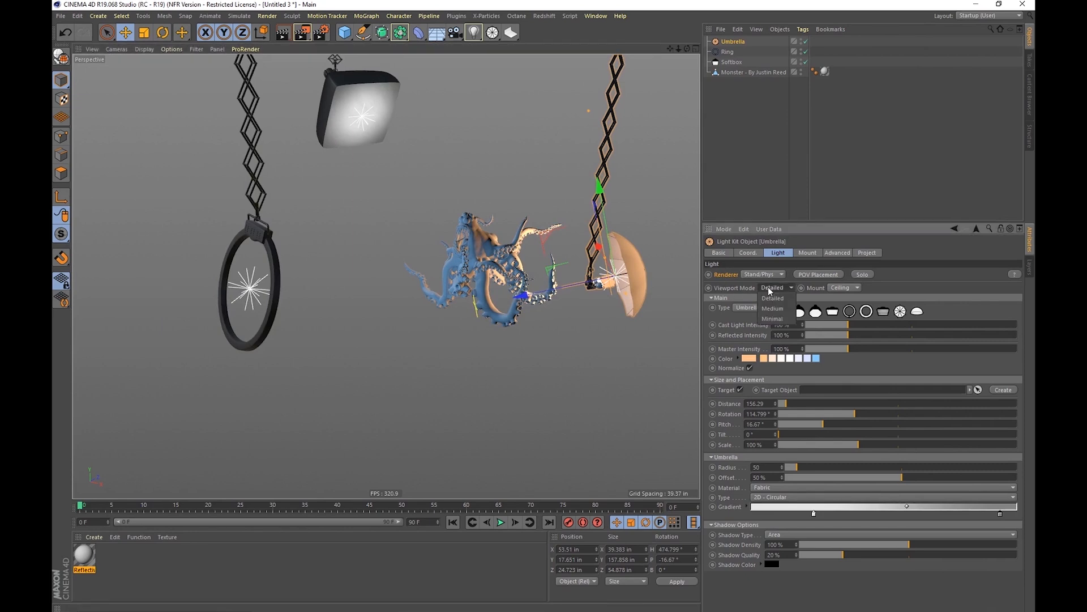
click(773, 308)
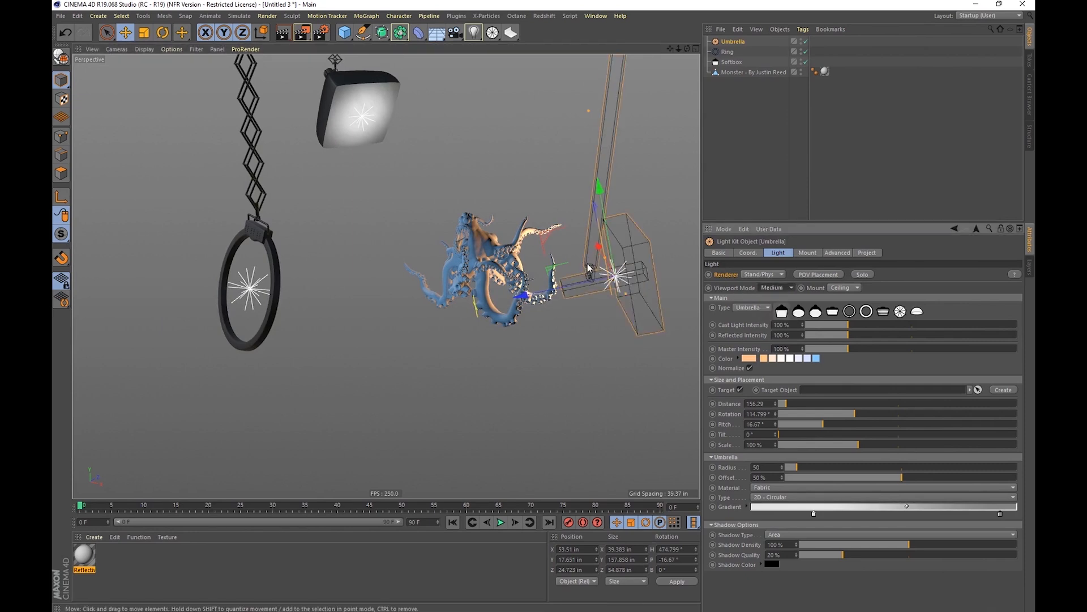
Set the Ring light's viewport mode to Minimal.
alt+drag(369, 249, 476, 225)
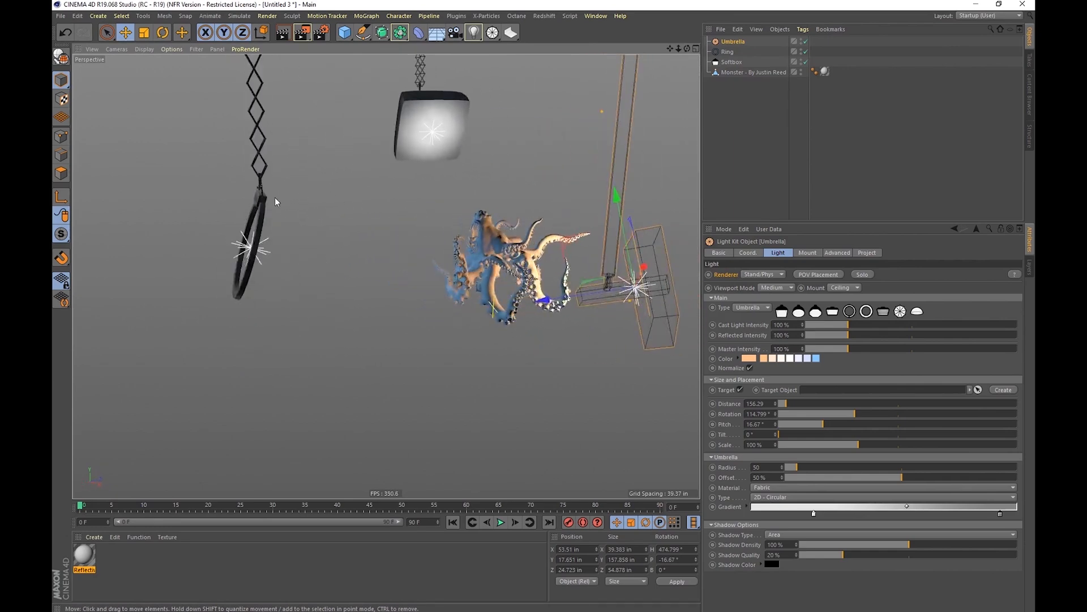
click(278, 200)
alt+drag(281, 198, 249, 211)
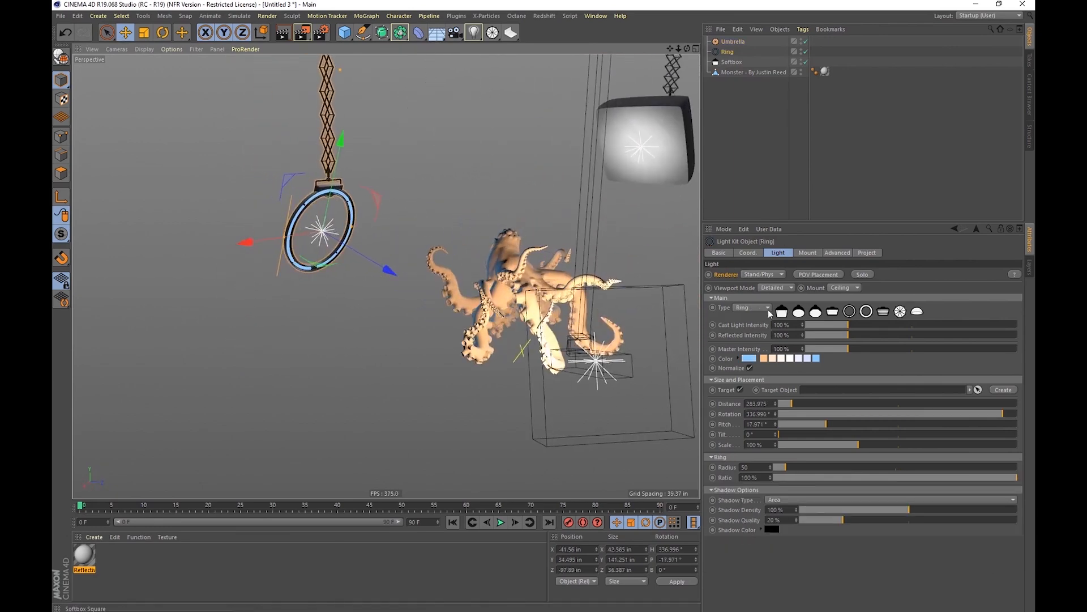
click(766, 287)
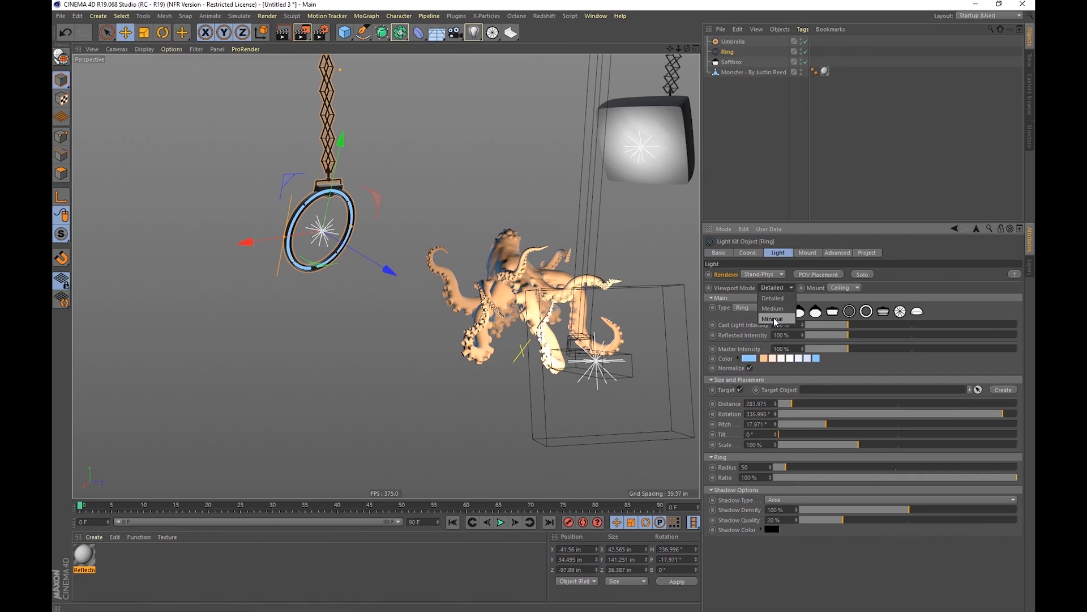
click(773, 317)
Render the perspective view, and raise the Ring light to about 293 distance, 335° rotation and 22° pitch.
alt+drag(315, 269, 461, 283)
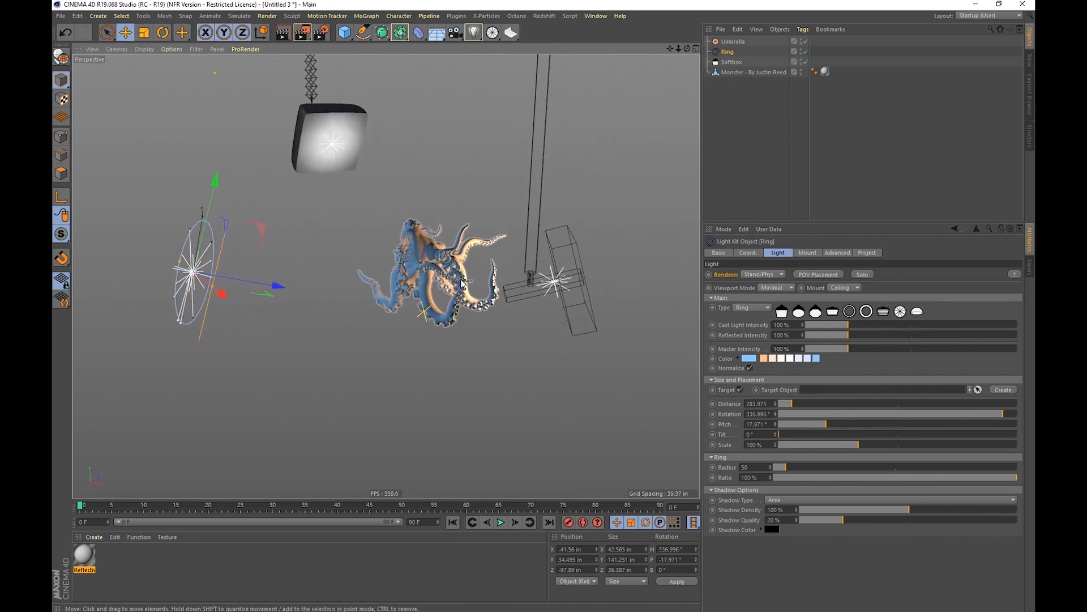
key(ctrl+r)
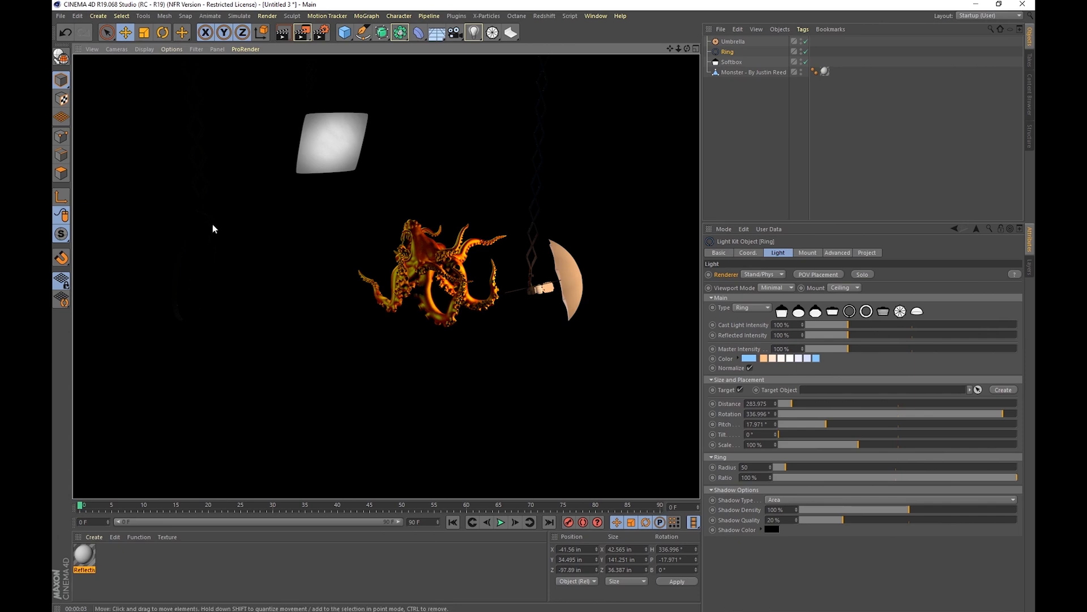
drag(185, 153, 179, 89)
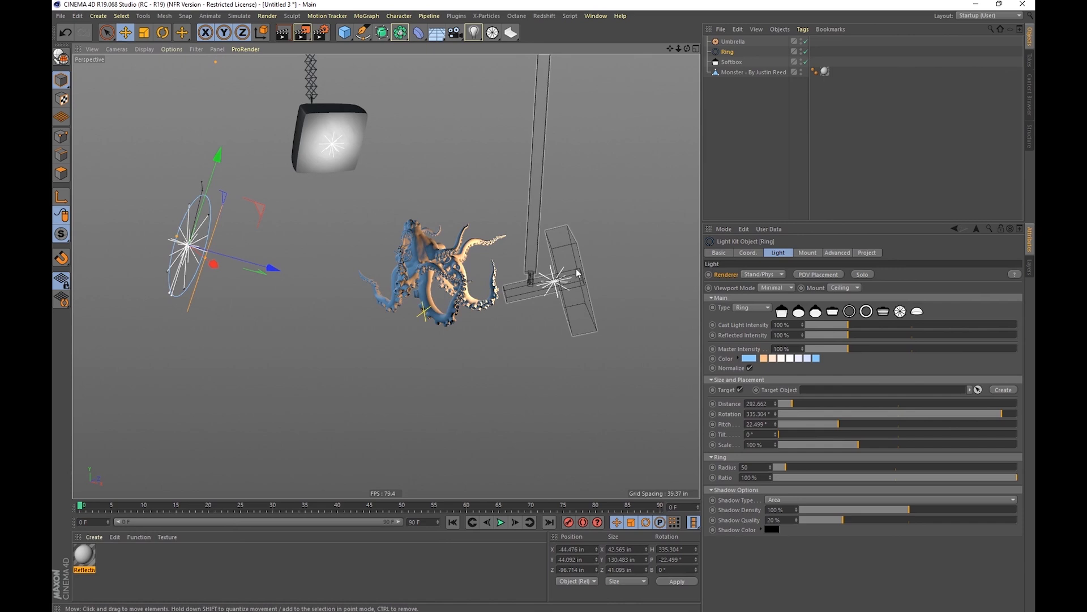
Set the viewport mode of both the Umbrella and Ring lights to Detailed.
click(566, 280)
shift+click(182, 236)
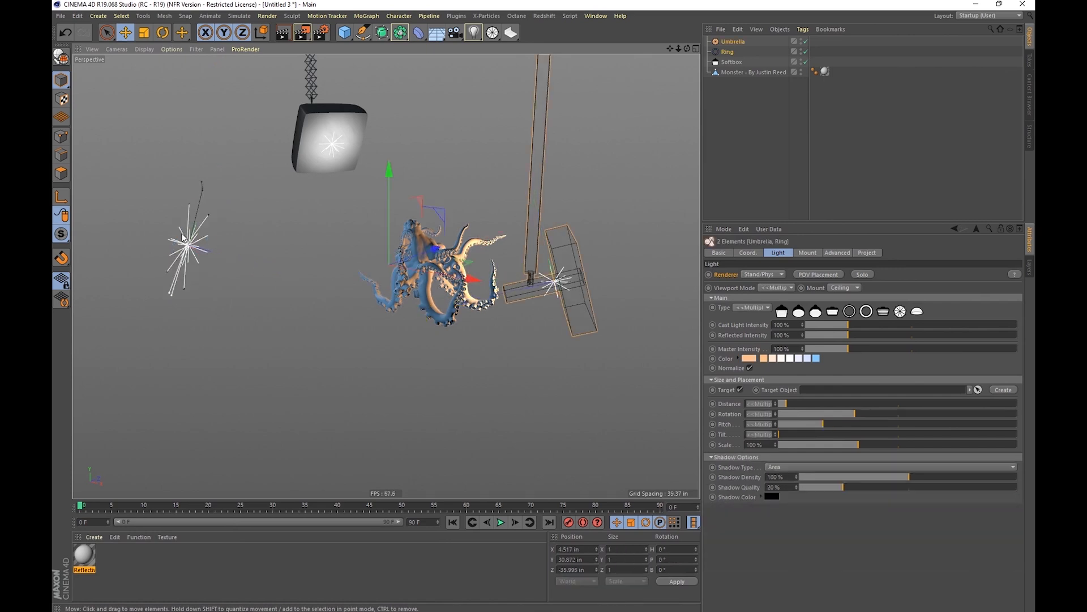
click(777, 287)
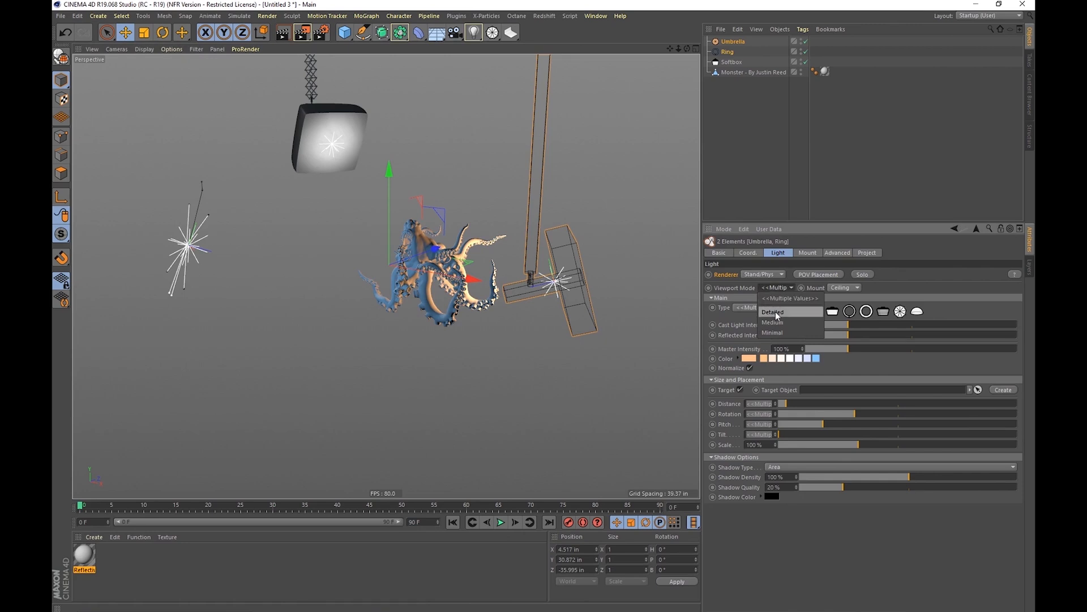
click(775, 311)
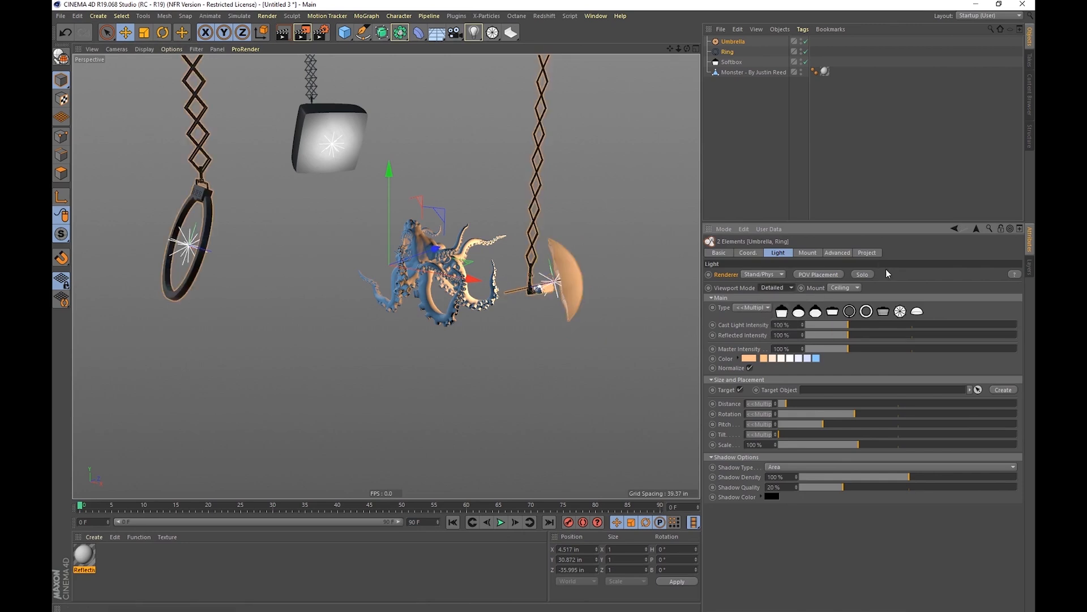
Mount the Umbrella and Ring lights on the Floor, and raise the umbrella to about 245 distance and 38° pitch with a wider tripod.
click(844, 288)
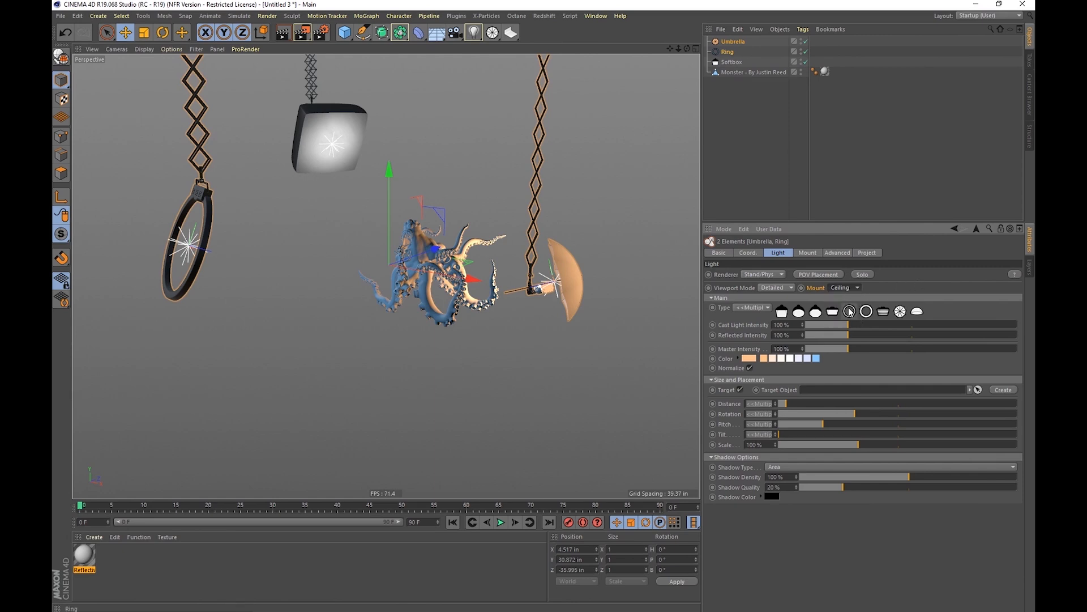
click(844, 288)
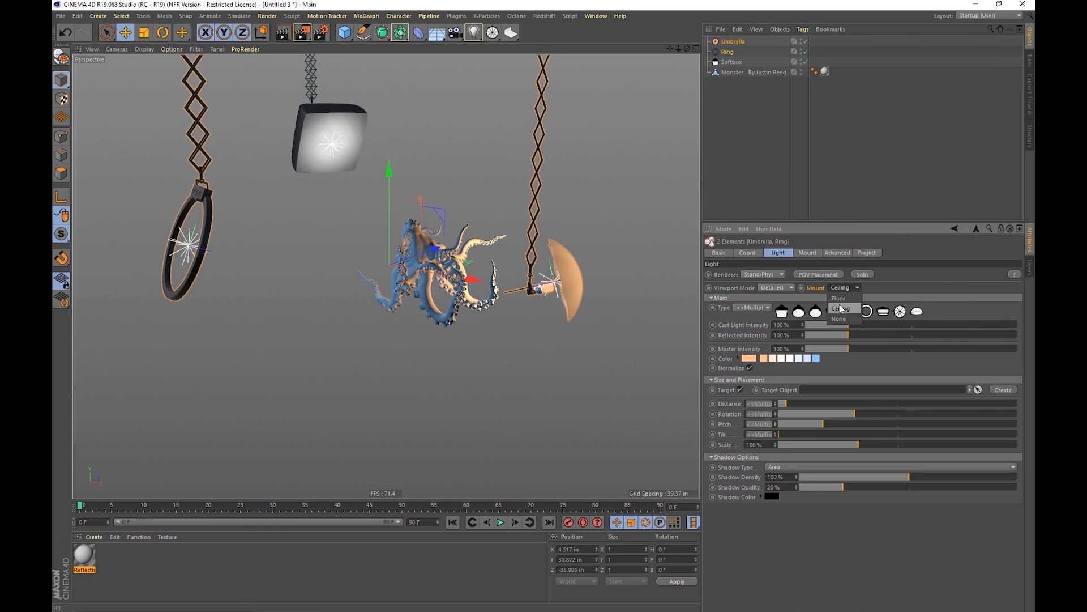
click(840, 297)
drag(572, 287, 529, 151)
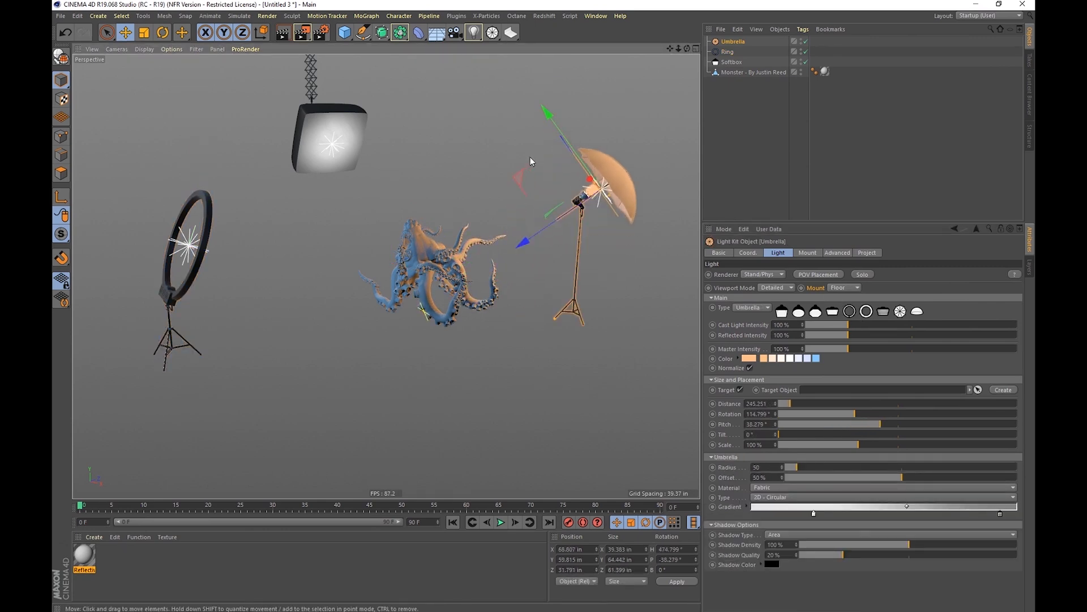
drag(556, 319, 535, 193)
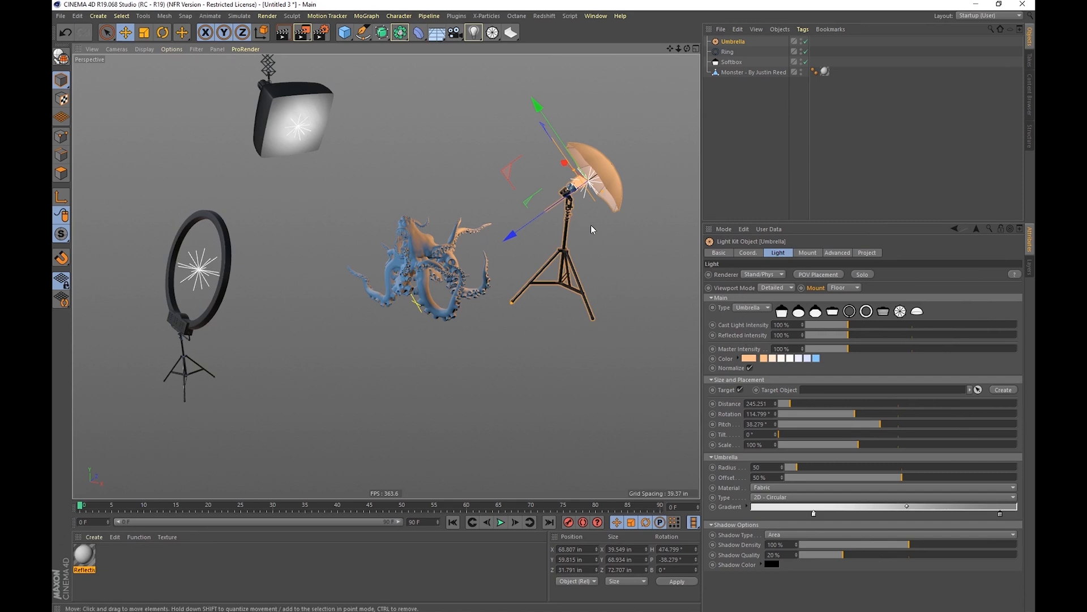
Switch the umbrella light's type through Ring and Softbox to Ambient.
click(751, 311)
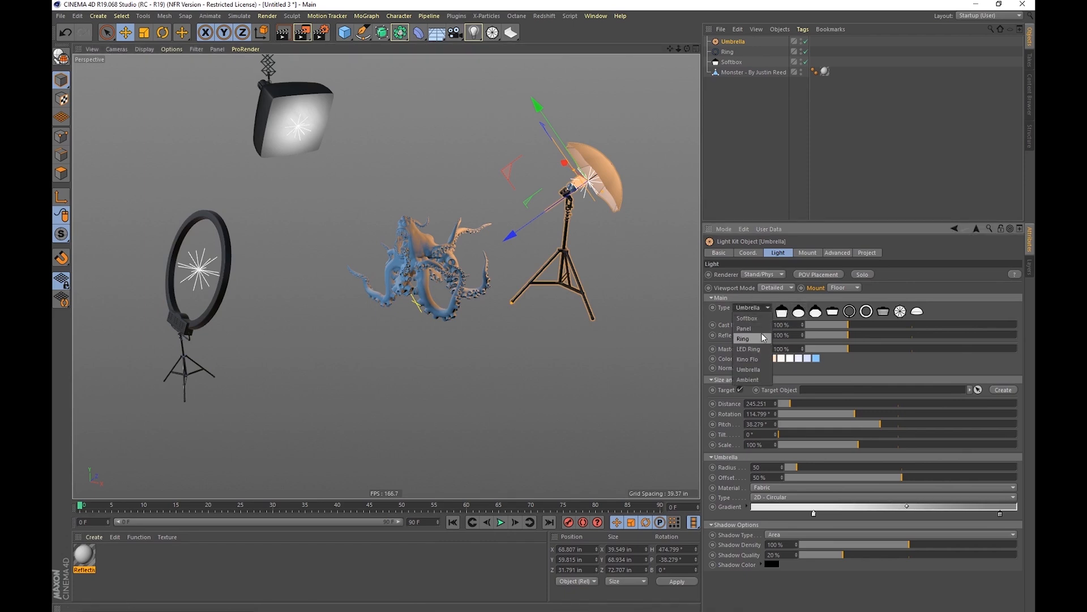
click(762, 338)
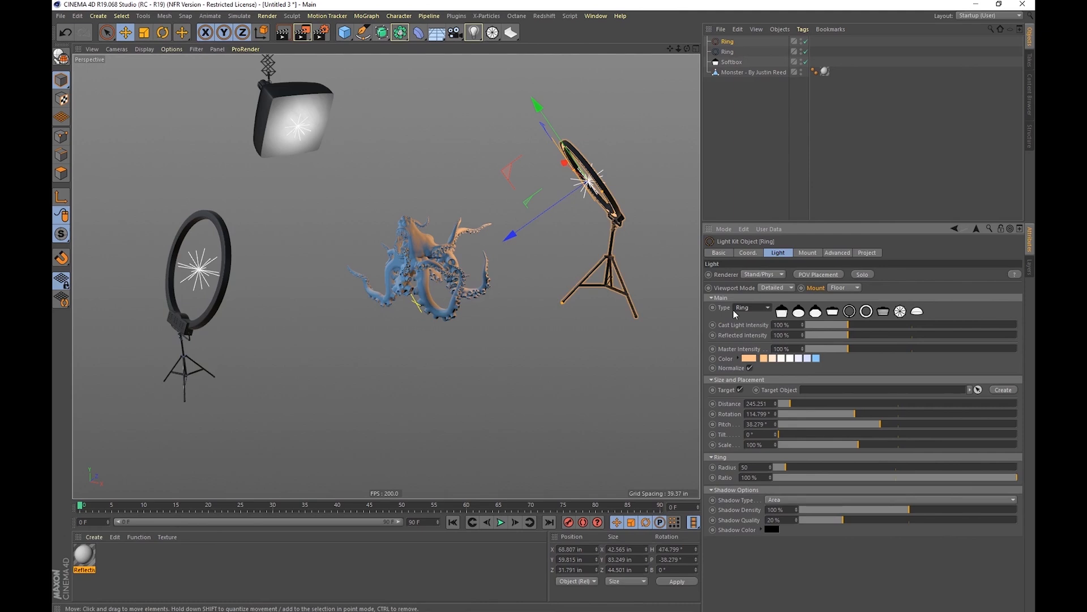
click(781, 314)
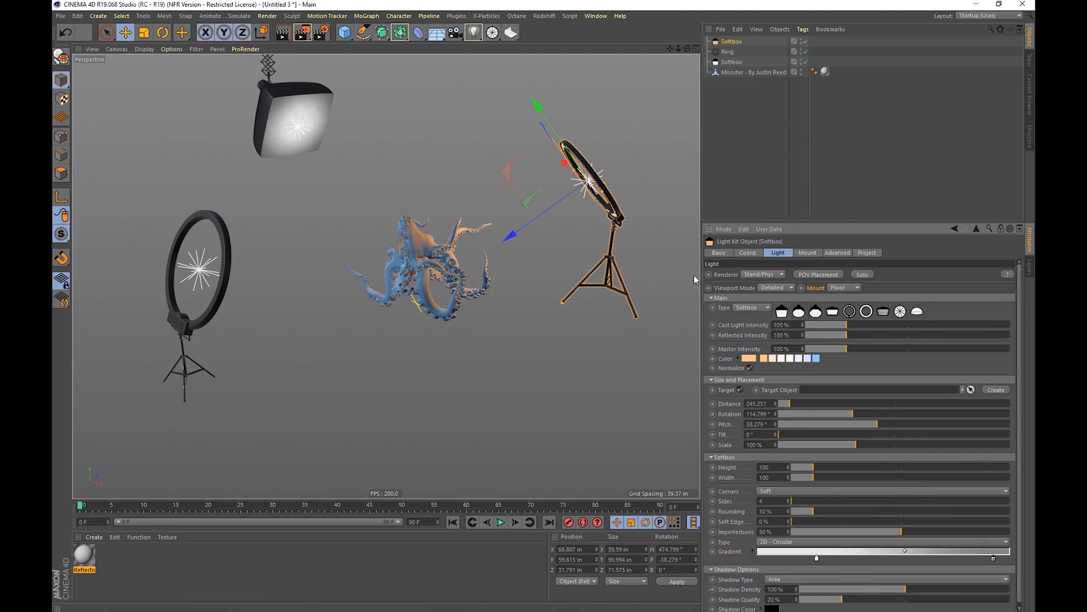
alt+drag(628, 234, 566, 250)
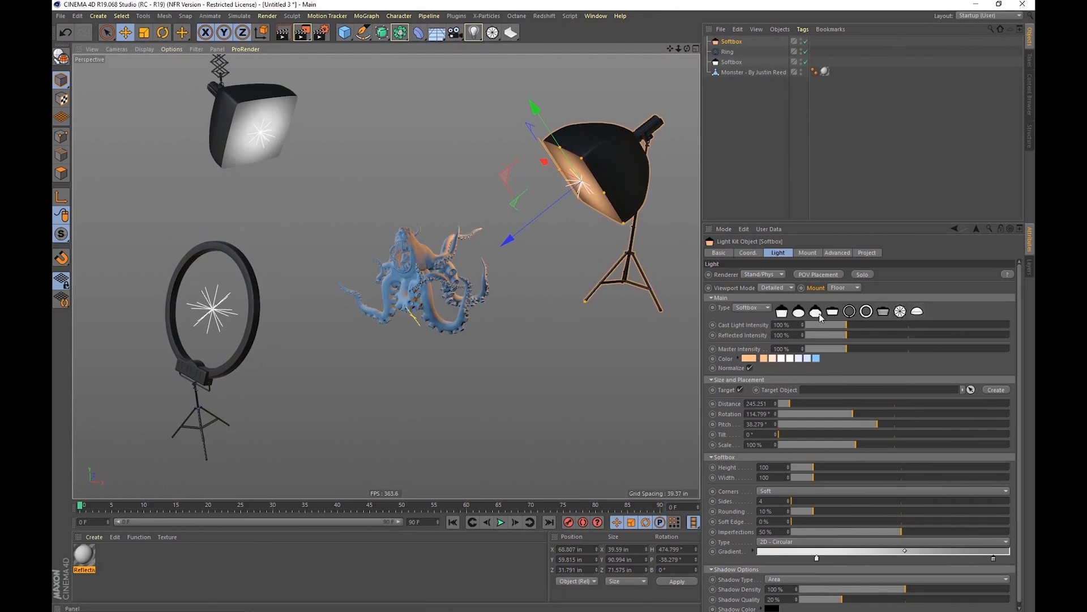
click(917, 312)
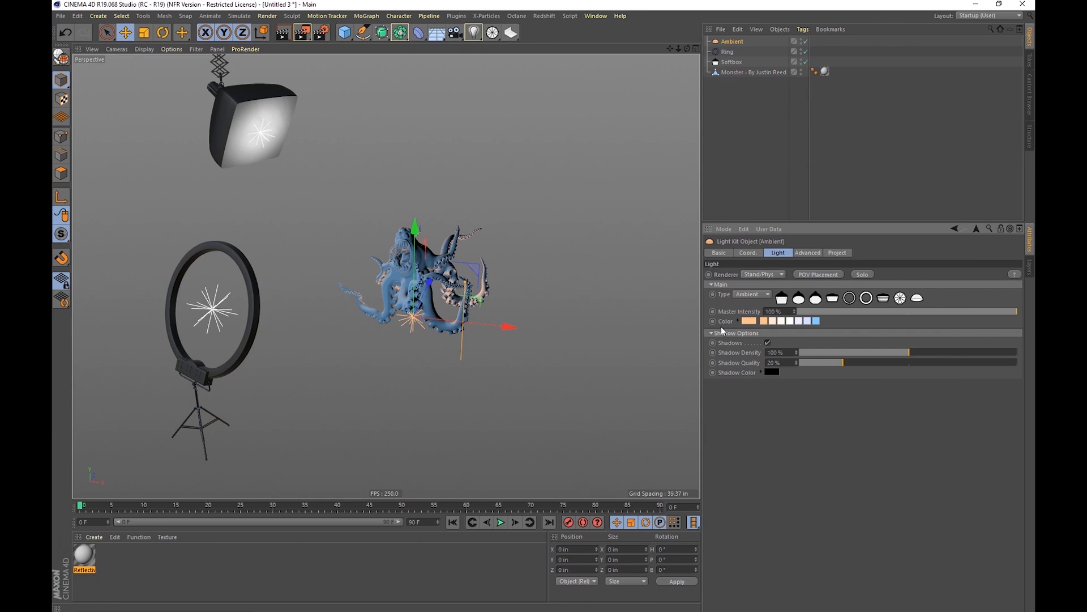
Change the ambient light's type to Softbox and enlarge the attributes area to show all its light settings.
click(782, 298)
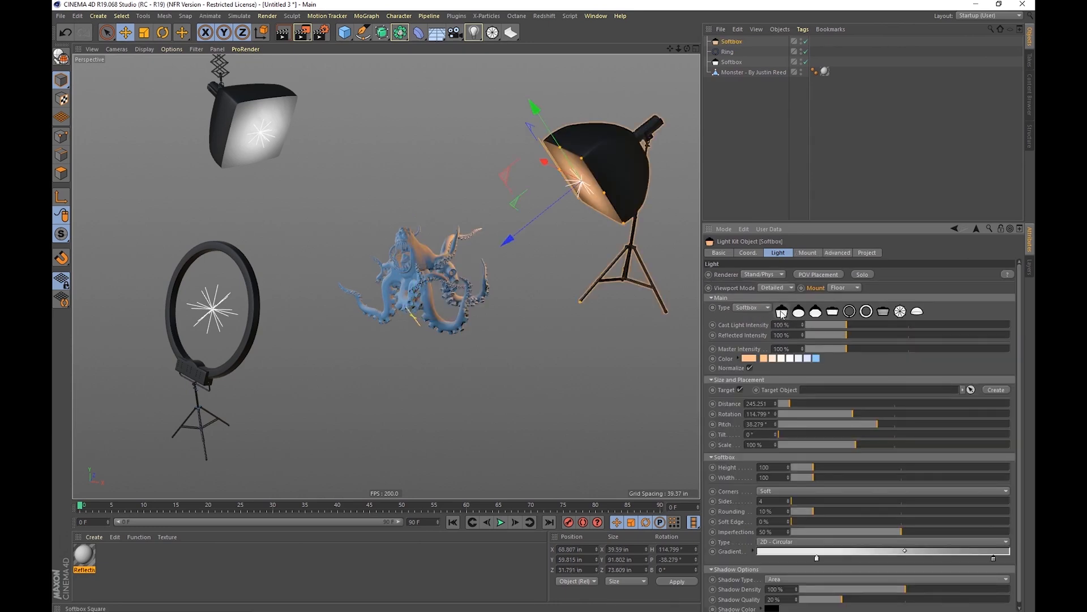
alt+drag(576, 267, 490, 274)
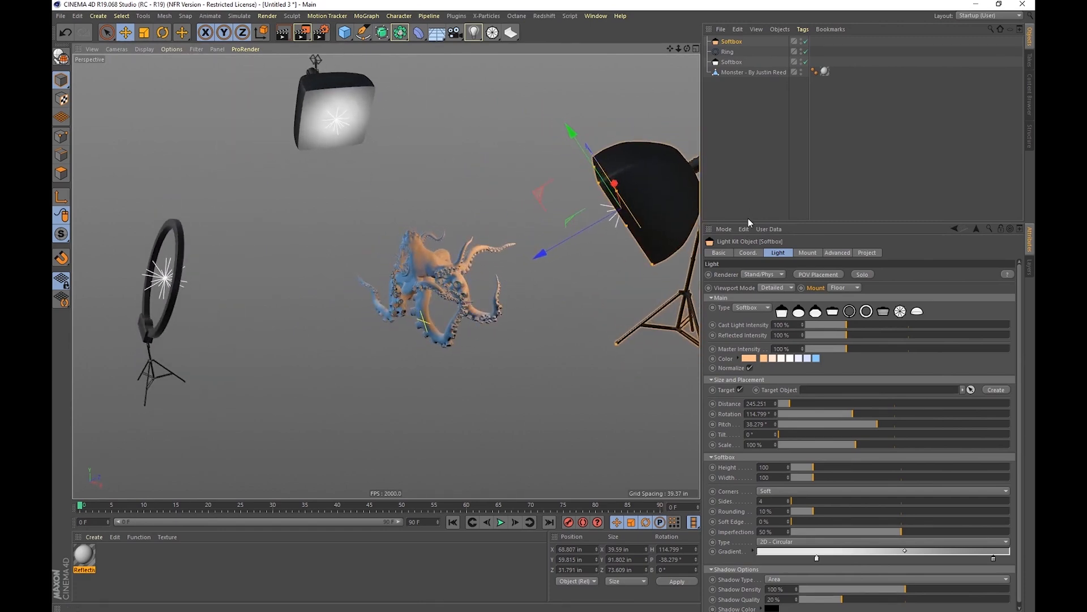
drag(744, 221, 747, 170)
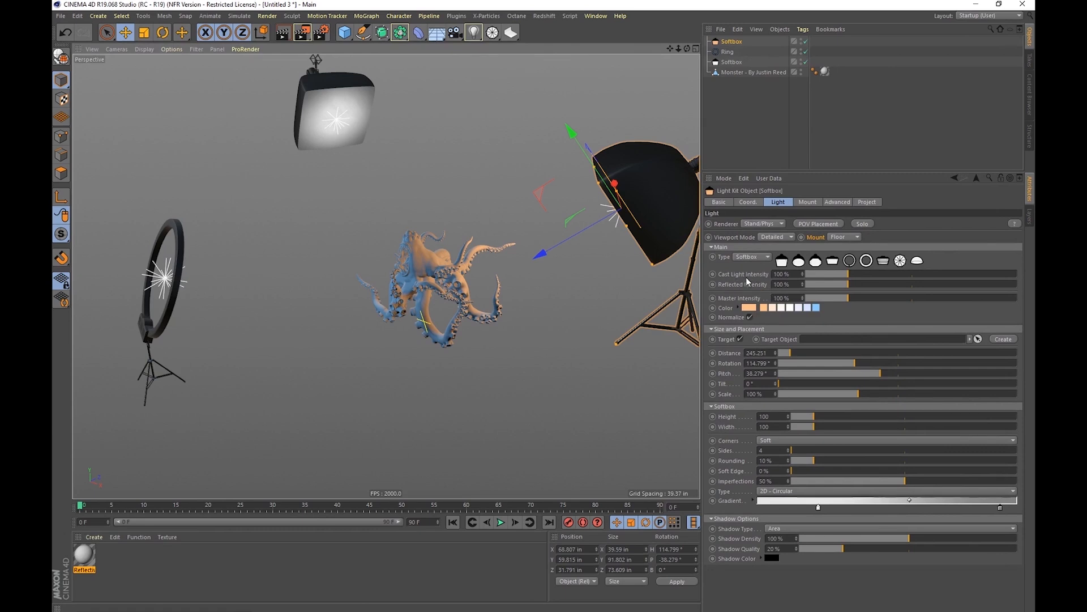
Examine how the orange softbox lights the monster from close up and from several angles.
click(739, 284)
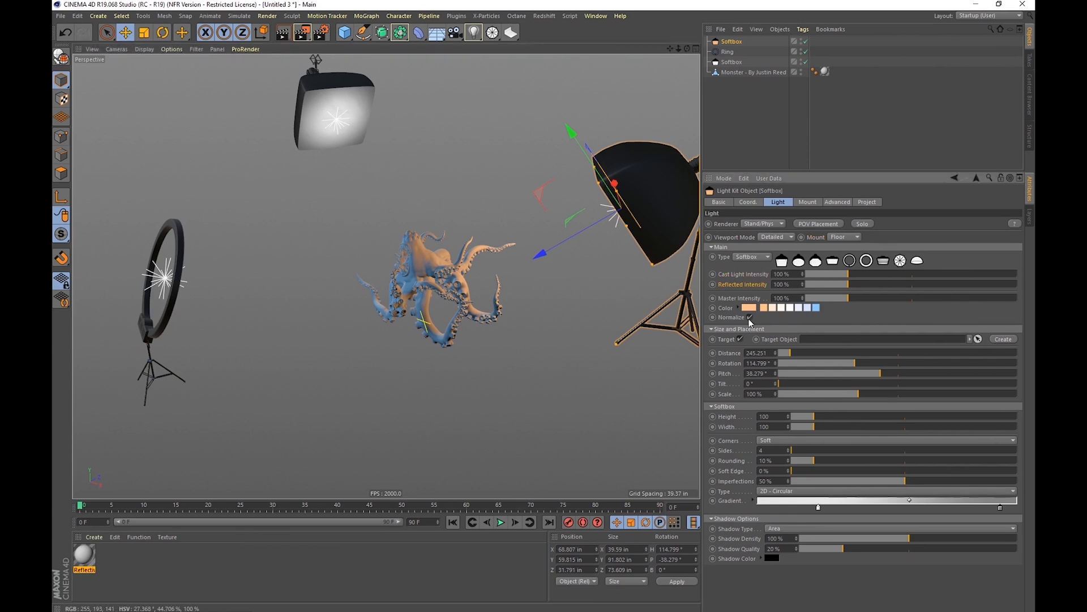
scroll(472, 280, up, 3)
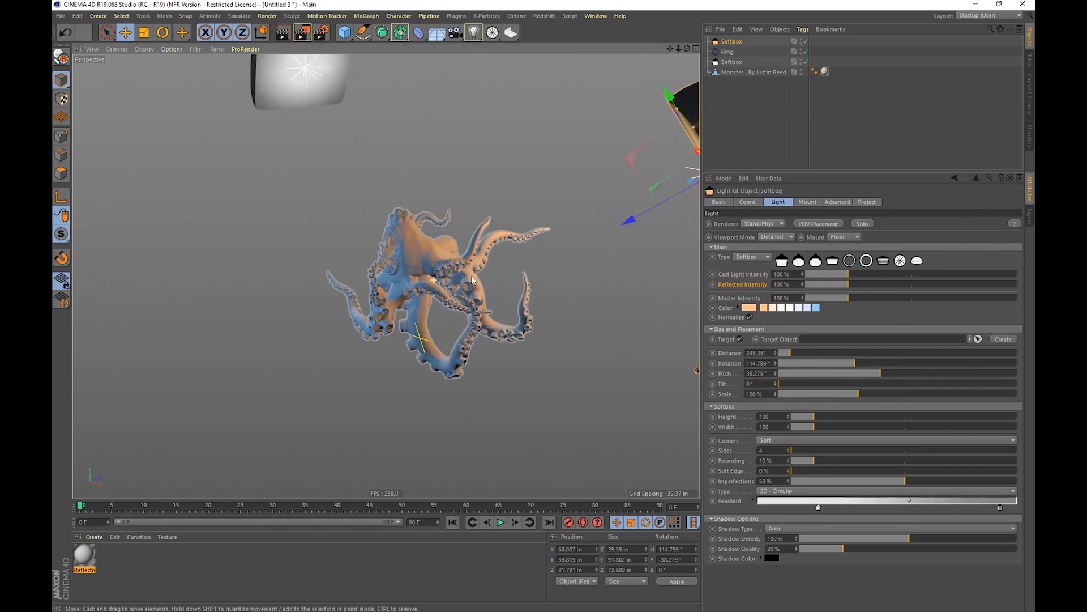
alt+right_drag(473, 279, 434, 280)
alt+drag(433, 280, 410, 313)
alt+right_drag(410, 313, 432, 300)
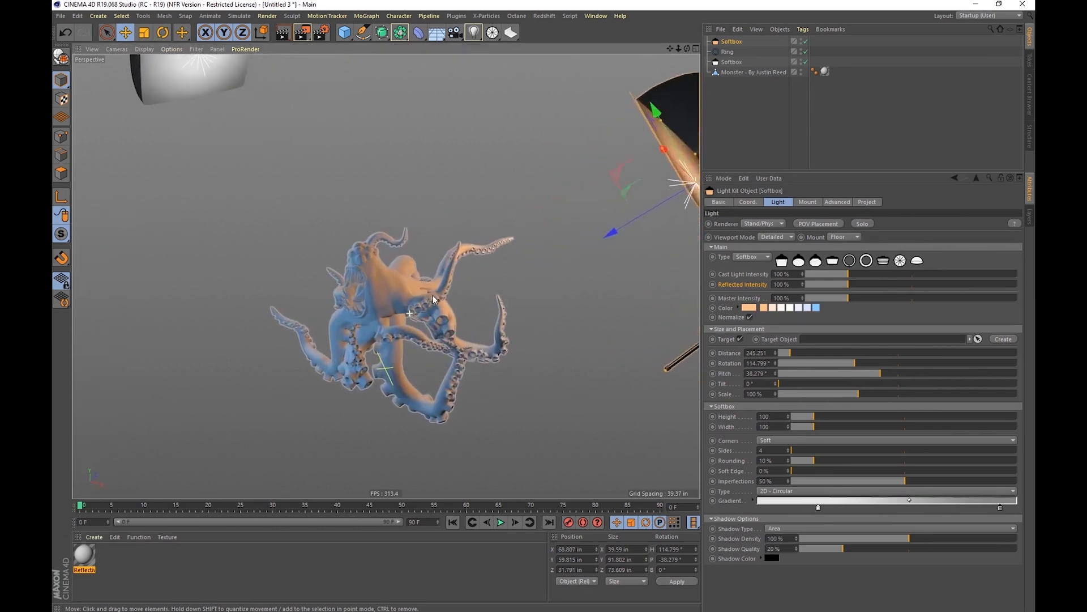
alt+drag(433, 299, 454, 310)
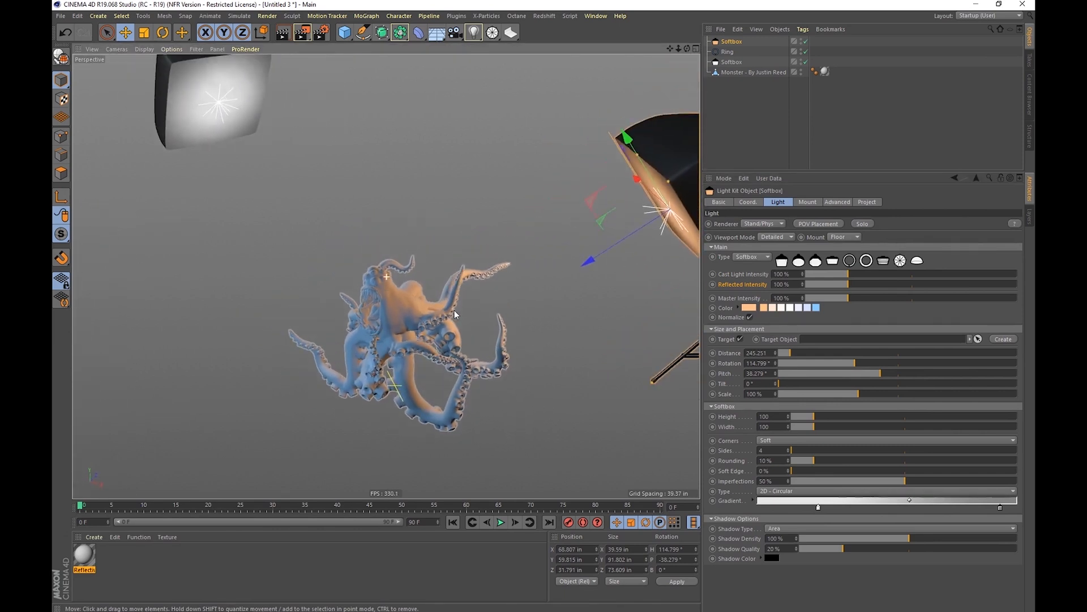
Select all three lights and set their renderer to Redshift.
scroll(454, 310, down, 5)
shift+click(728, 62)
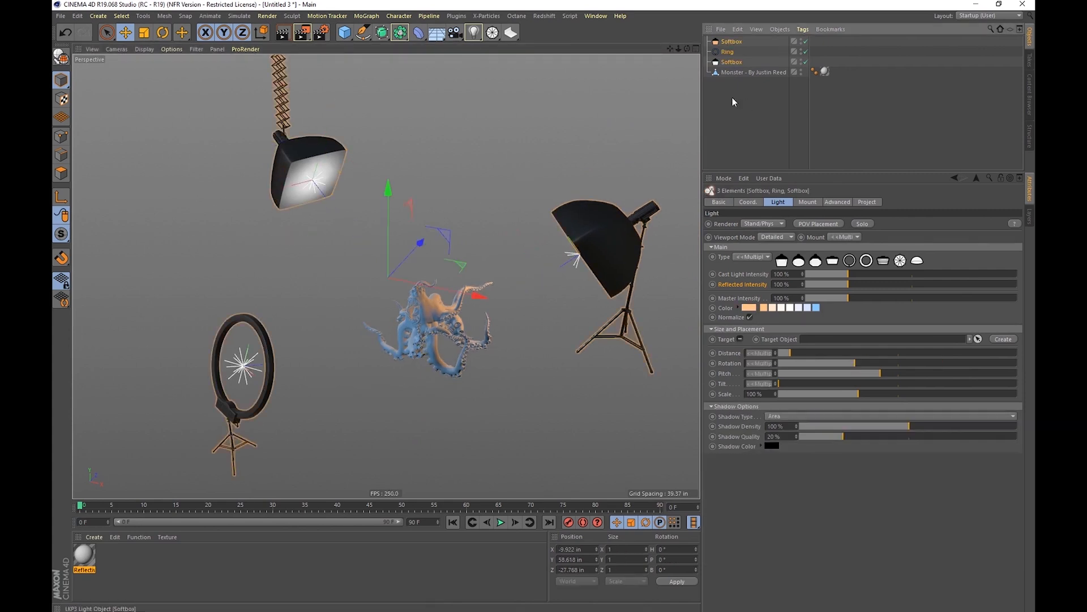
click(759, 224)
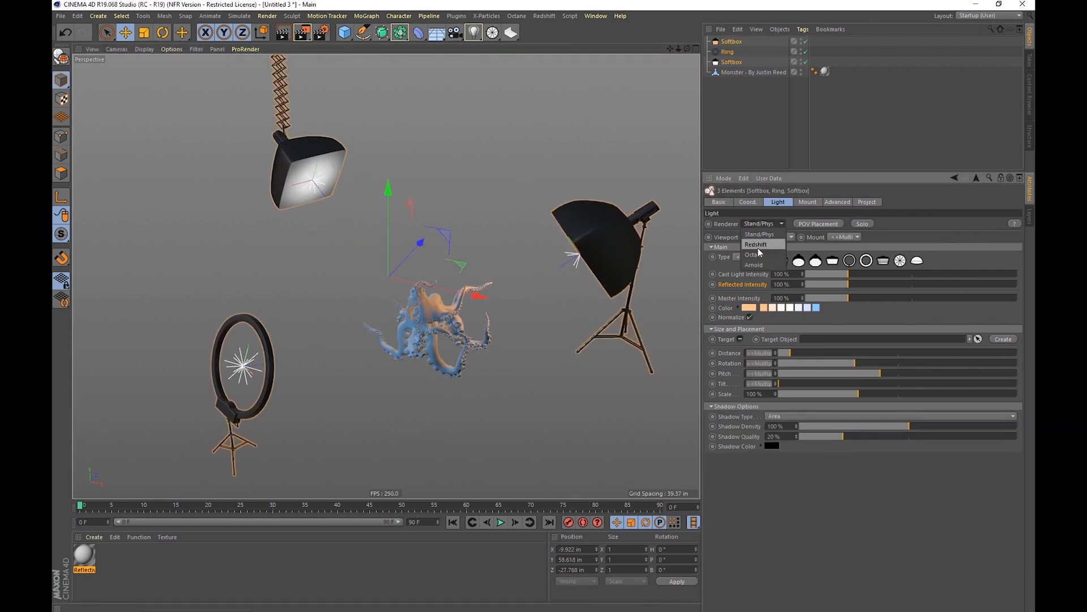
click(758, 246)
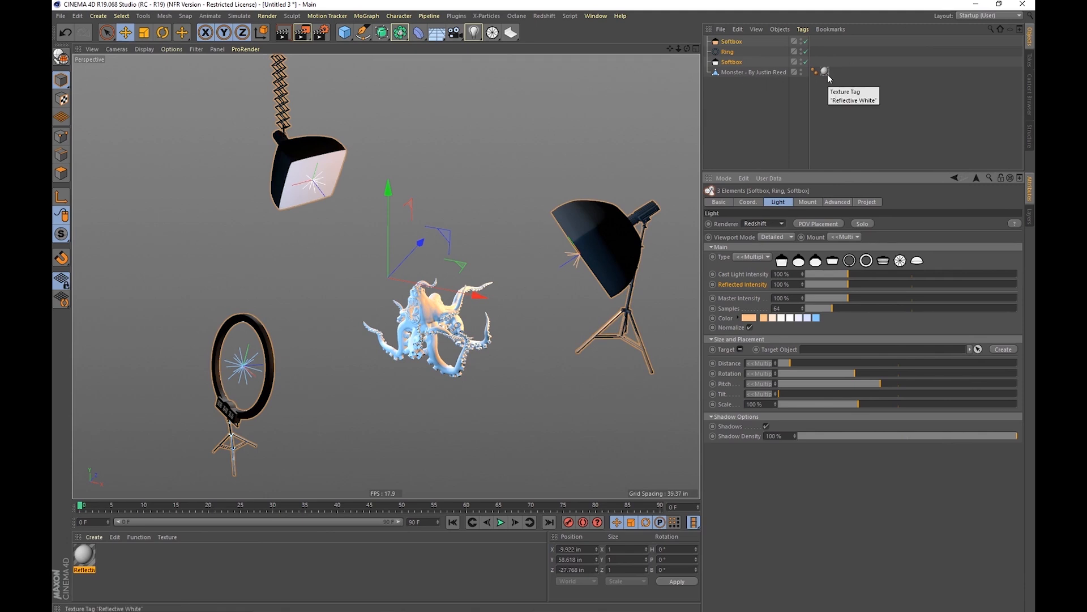
Open the Redshift RenderView over the viewport and start its progressive rendering.
click(544, 16)
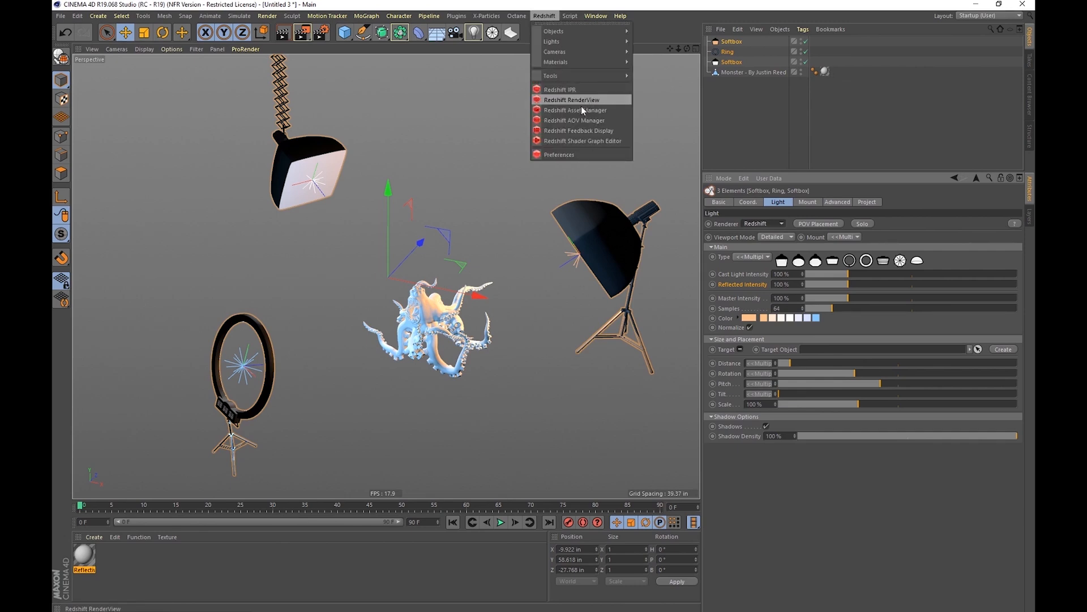
click(564, 99)
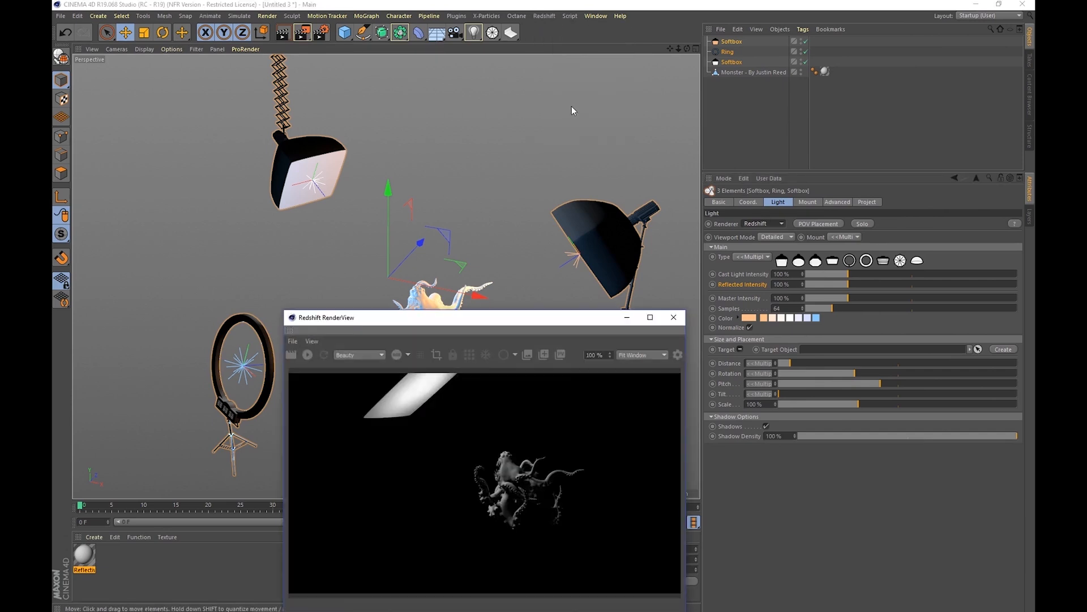
drag(455, 323, 411, 174)
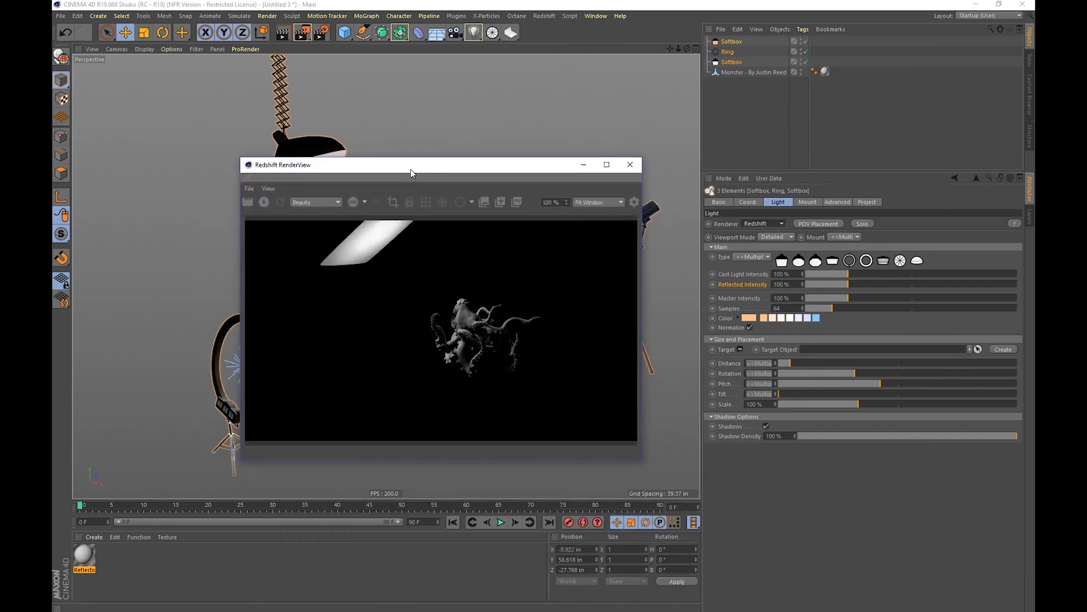
click(264, 203)
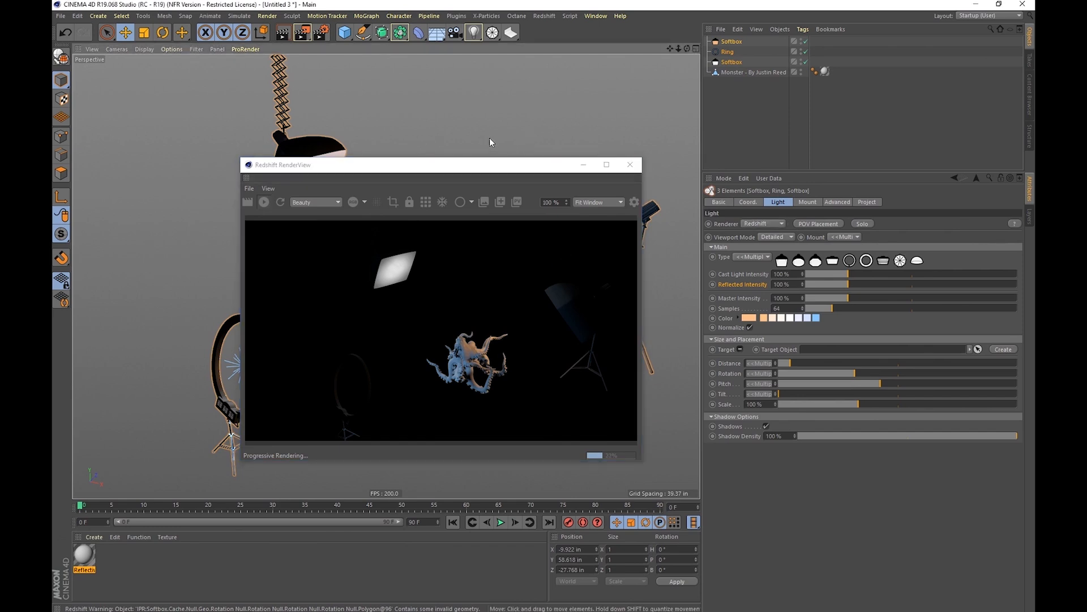
Move the render window aside and frame the monster's head and tentacles close up.
click(741, 60)
drag(505, 167, 369, 148)
alt+middle_drag(547, 297, 589, 271)
alt+right_drag(547, 298, 657, 247)
alt+middle_drag(532, 271, 509, 309)
alt+right_drag(510, 308, 562, 287)
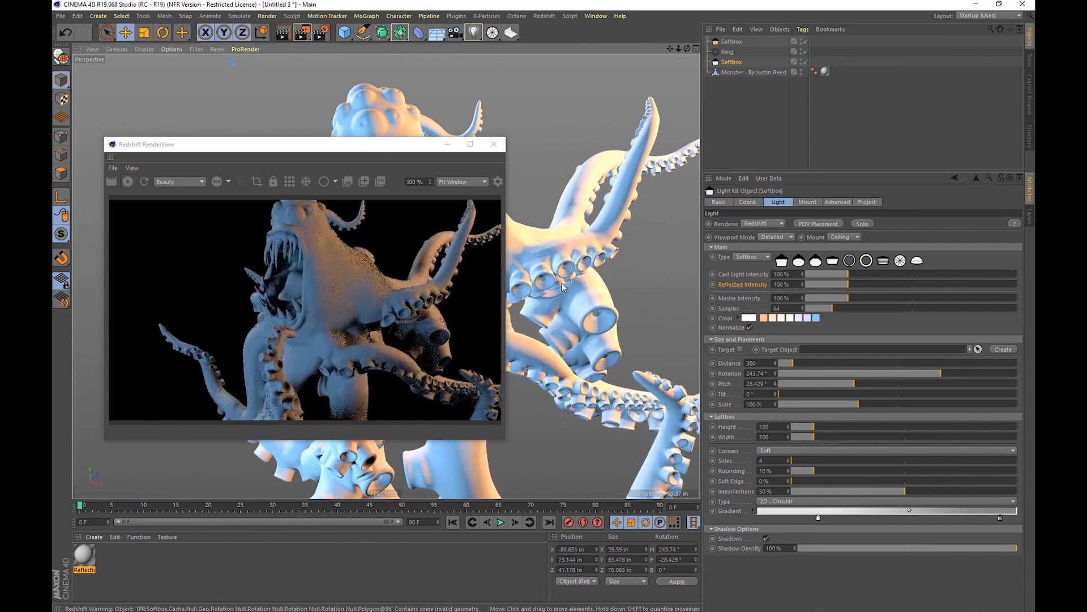
Try the orange softbox's Cast Light Intensity at 458%, 28% and 11%.
click(731, 41)
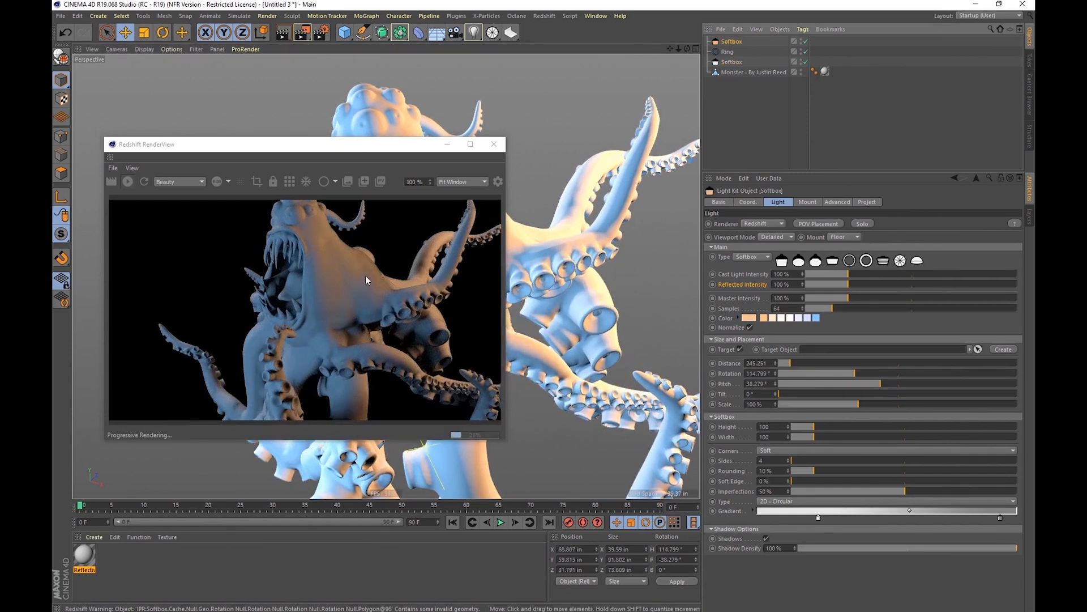
click(744, 274)
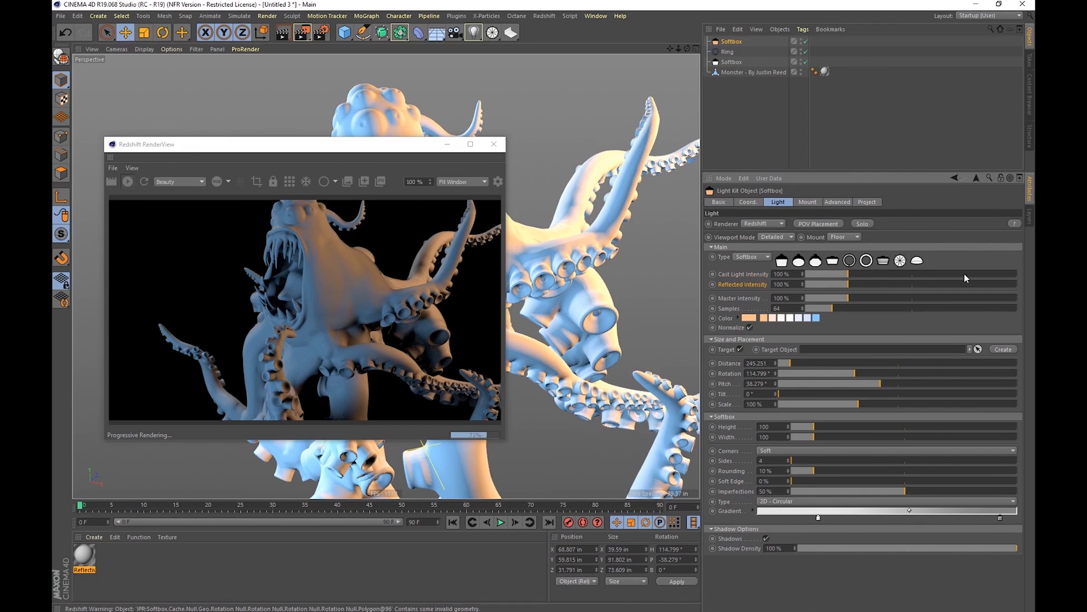
click(1001, 273)
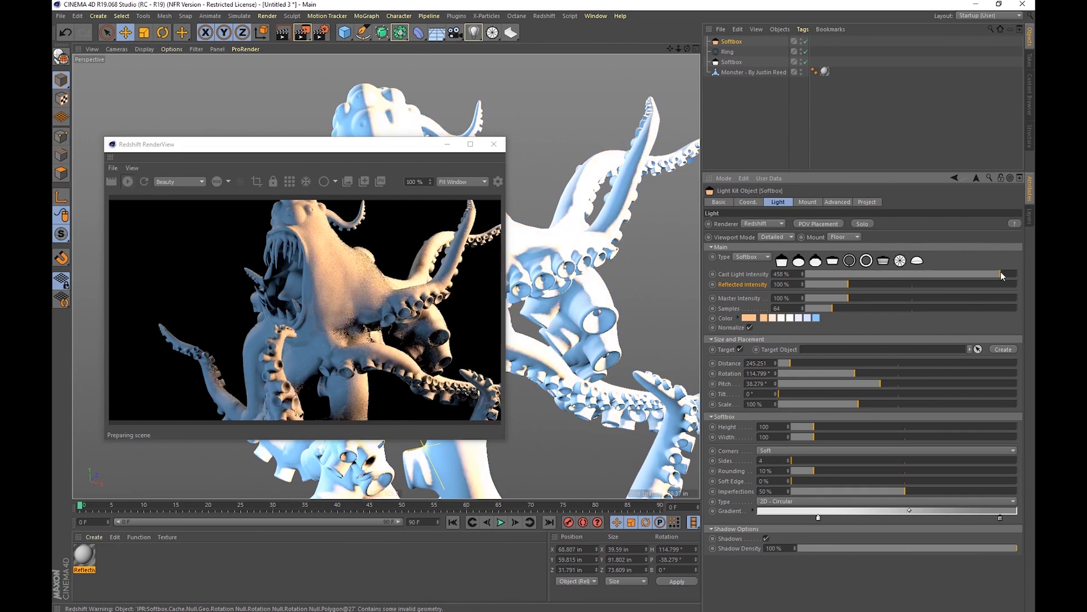
click(816, 273)
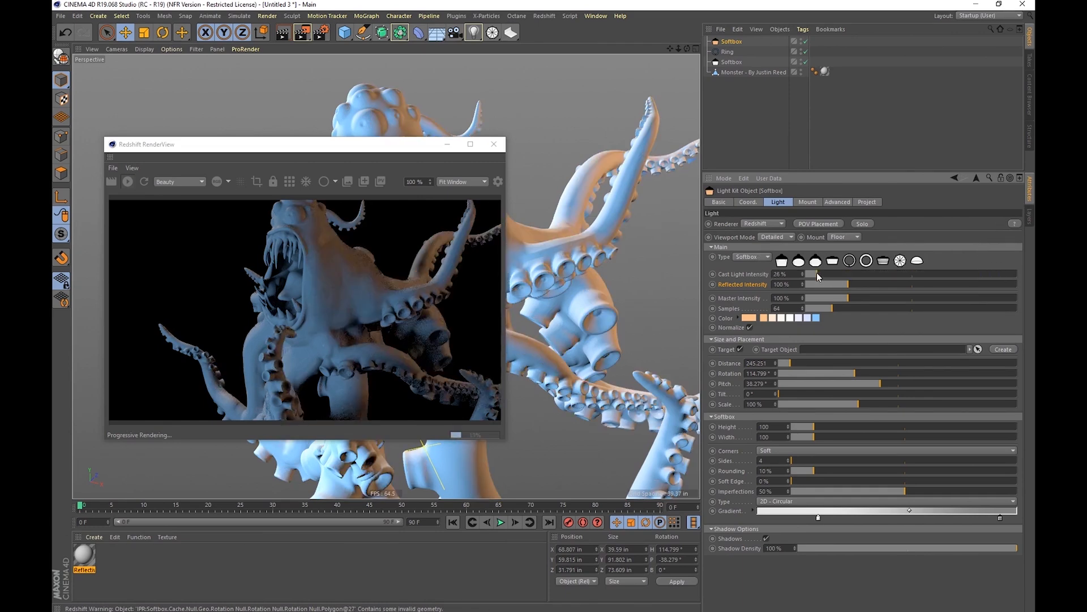
drag(817, 273, 811, 275)
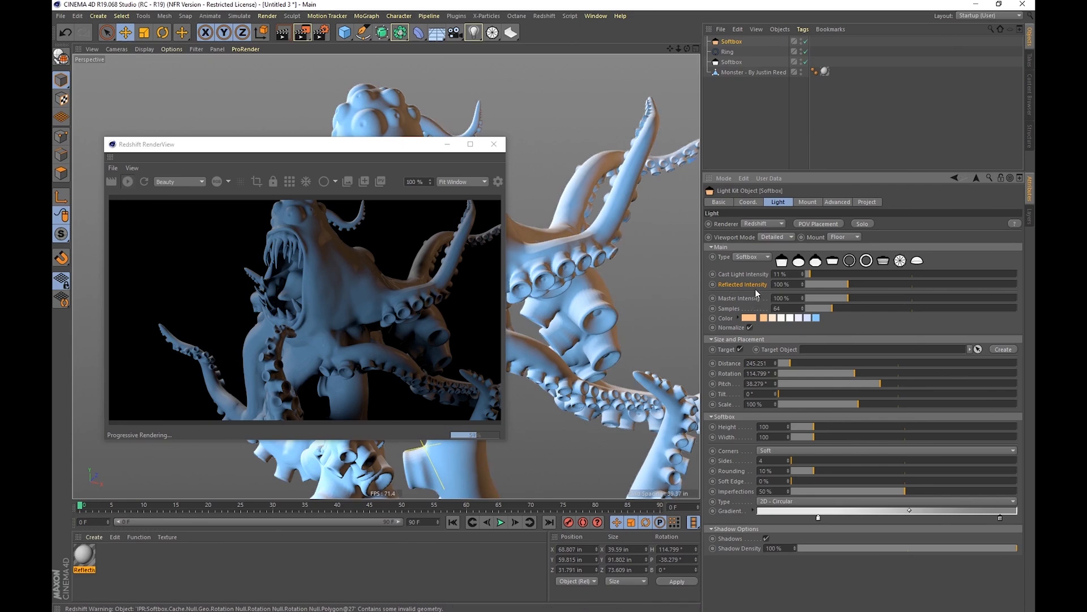
Raise the orange softbox's Reflected Intensity to 500% and on to 1500%.
drag(848, 283, 1032, 312)
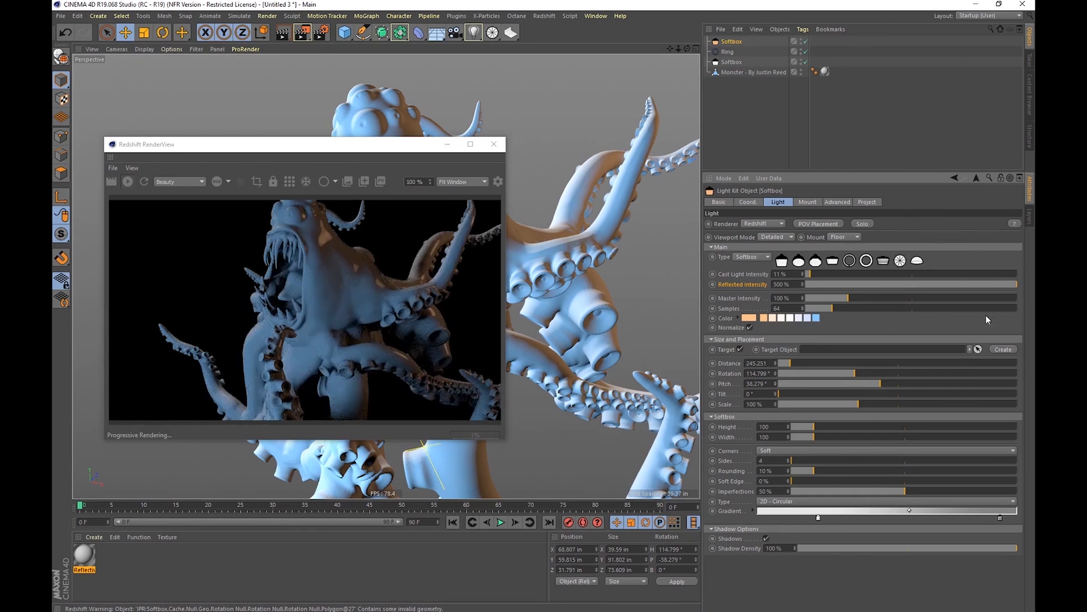
click(775, 284)
text(1)
key(Return)
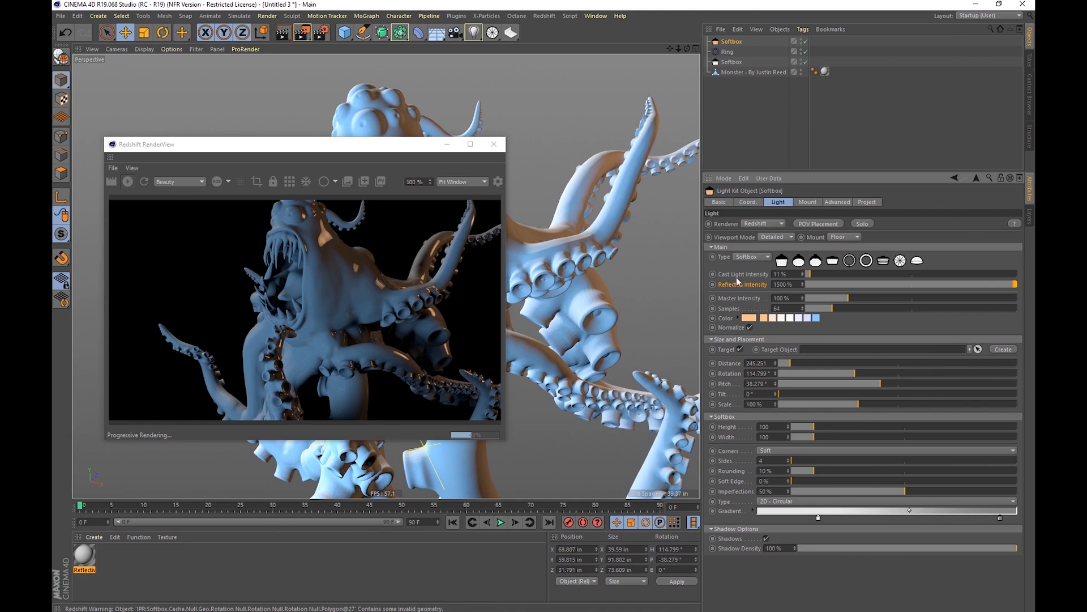
Set the orange softbox's Cast Light Intensity to 164%, and vary its Reflected Intensity from 22% up to 500%.
drag(837, 273, 875, 276)
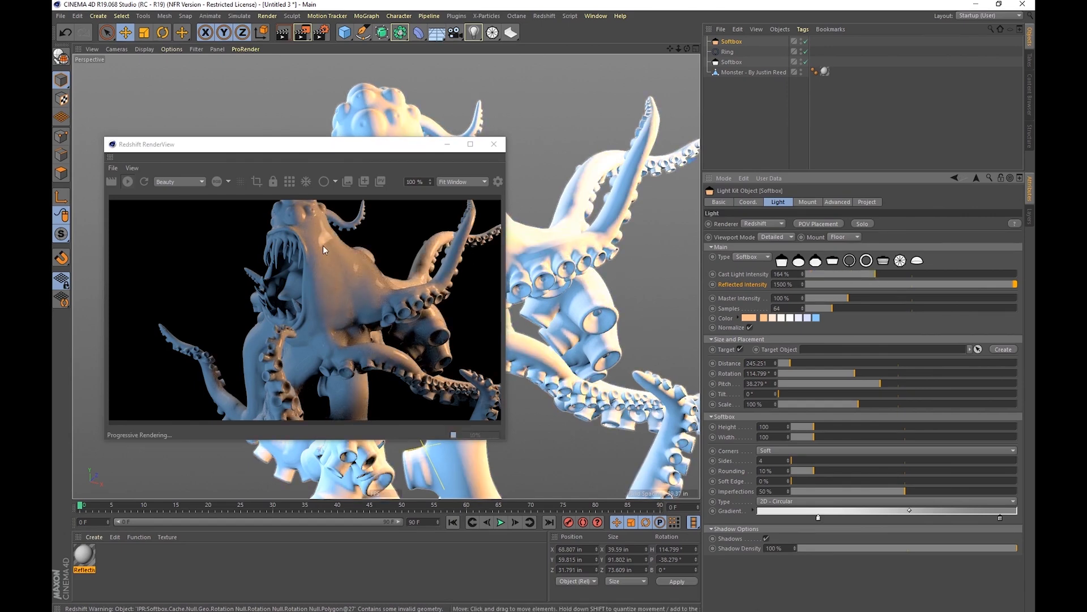
click(814, 285)
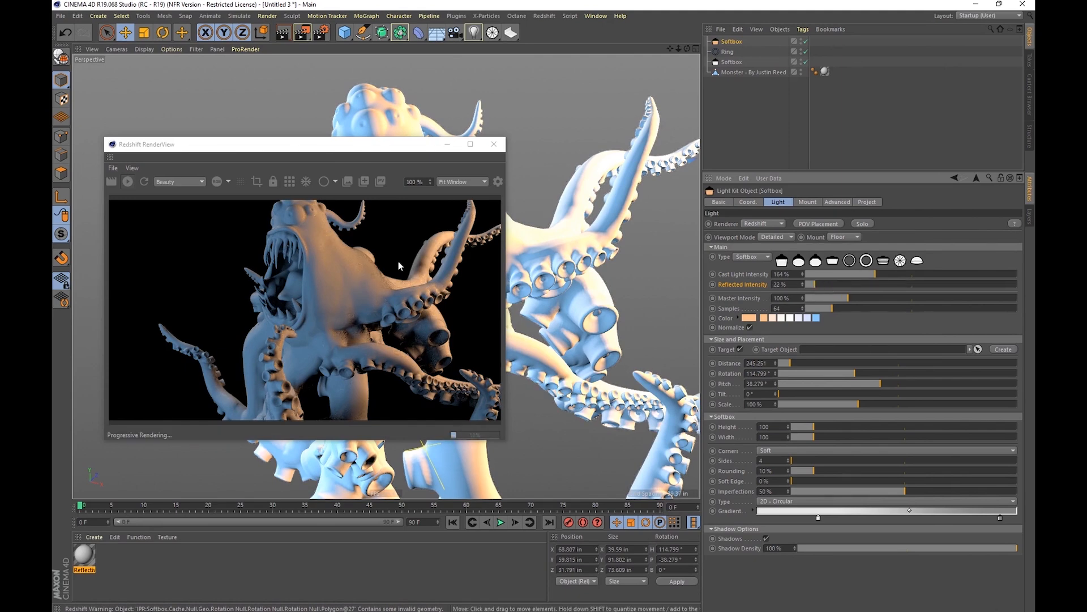
click(872, 282)
drag(871, 282, 874, 282)
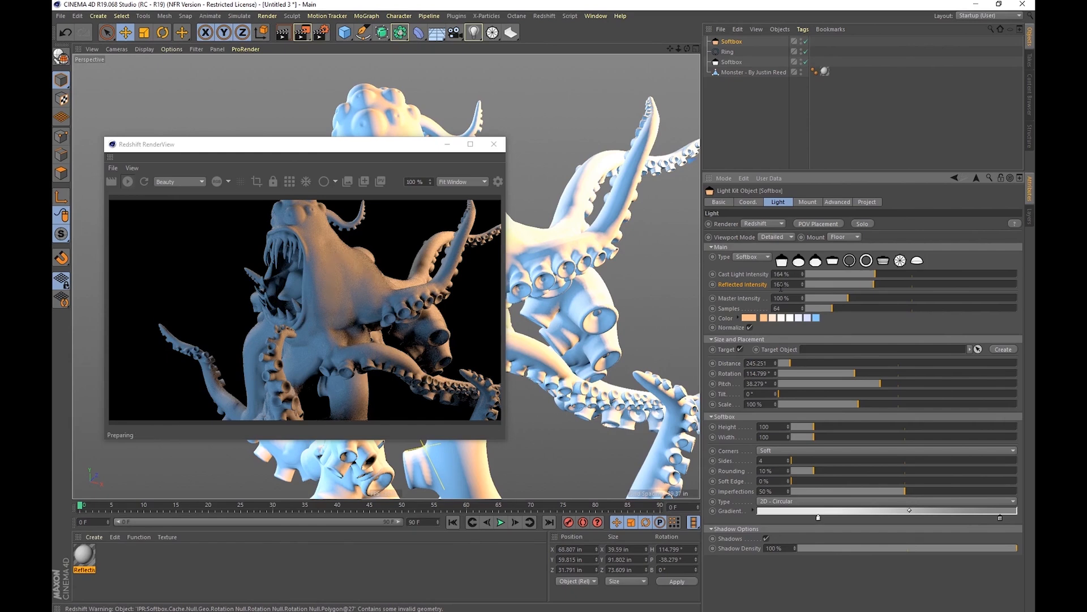
drag(963, 282, 1017, 286)
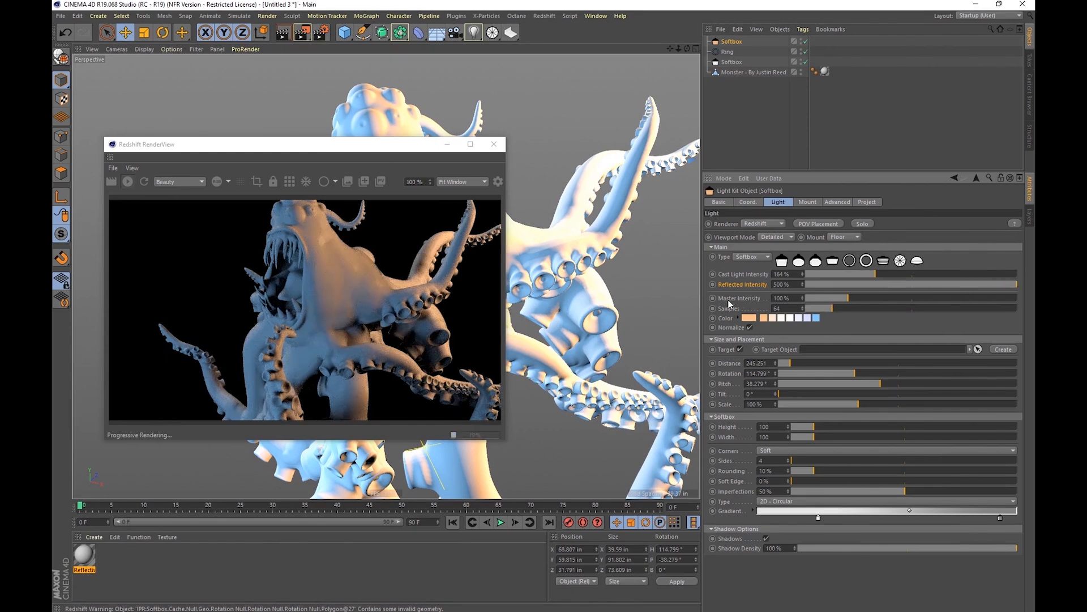
Vary the orange softbox's Master Intensity, lowering it to 58% and settling on 78%.
drag(859, 298, 911, 298)
drag(845, 297, 830, 297)
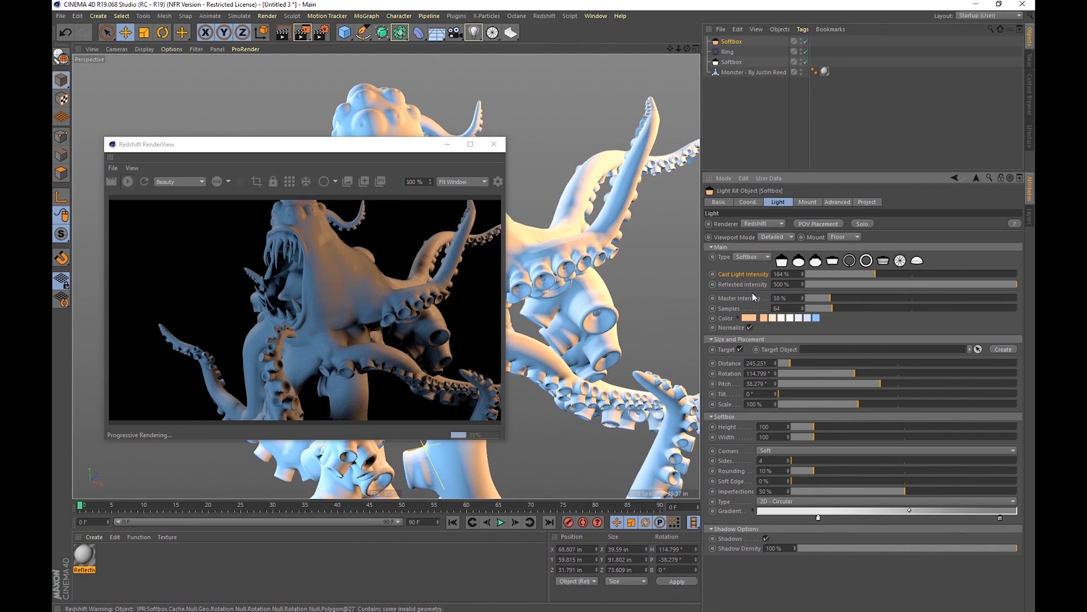
drag(830, 298, 838, 297)
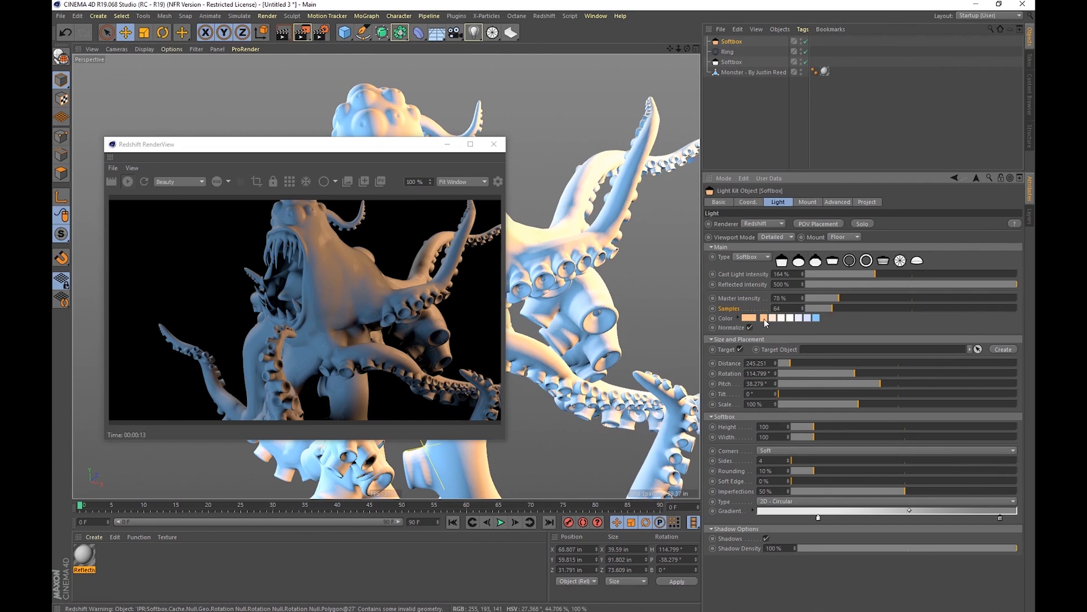
Recolor the orange softbox light green with a hue of 142°.
click(747, 318)
drag(736, 317, 753, 321)
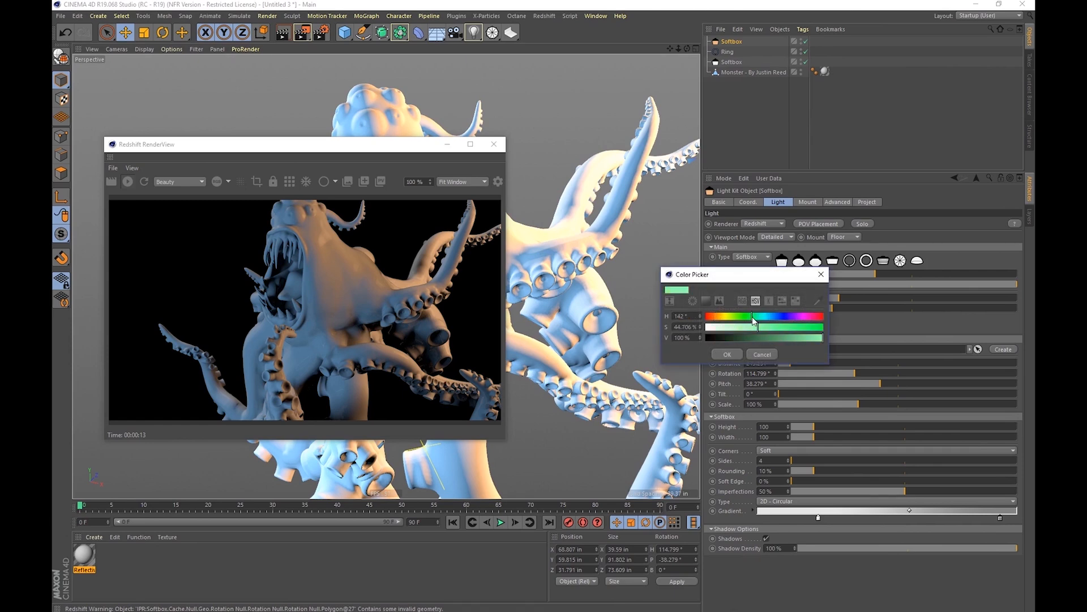
click(729, 355)
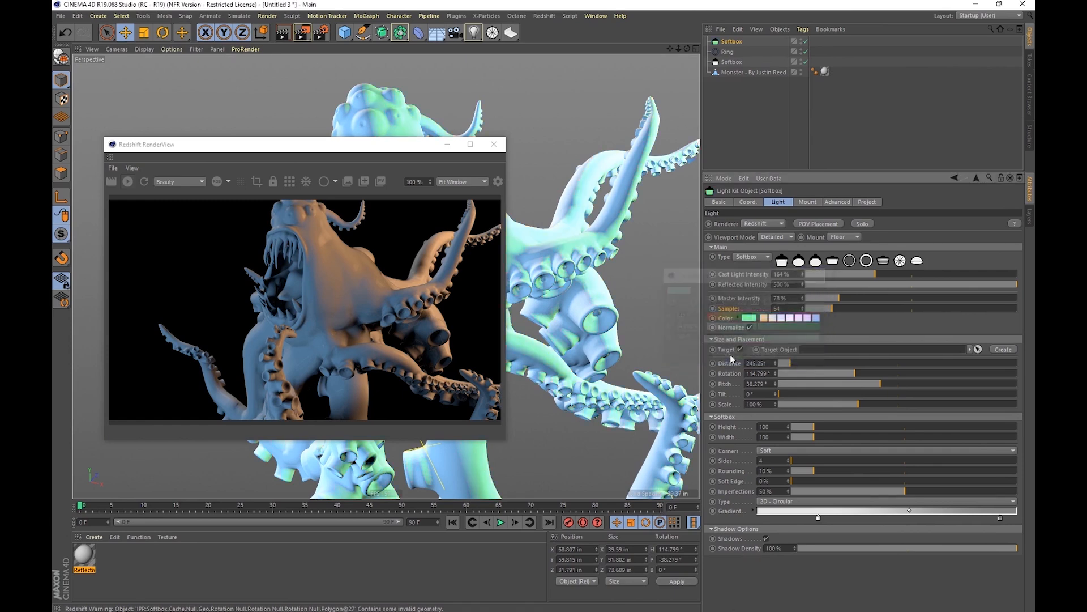
Switch the green softbox's color through the orange and blue presets to the neutral white preset.
click(763, 319)
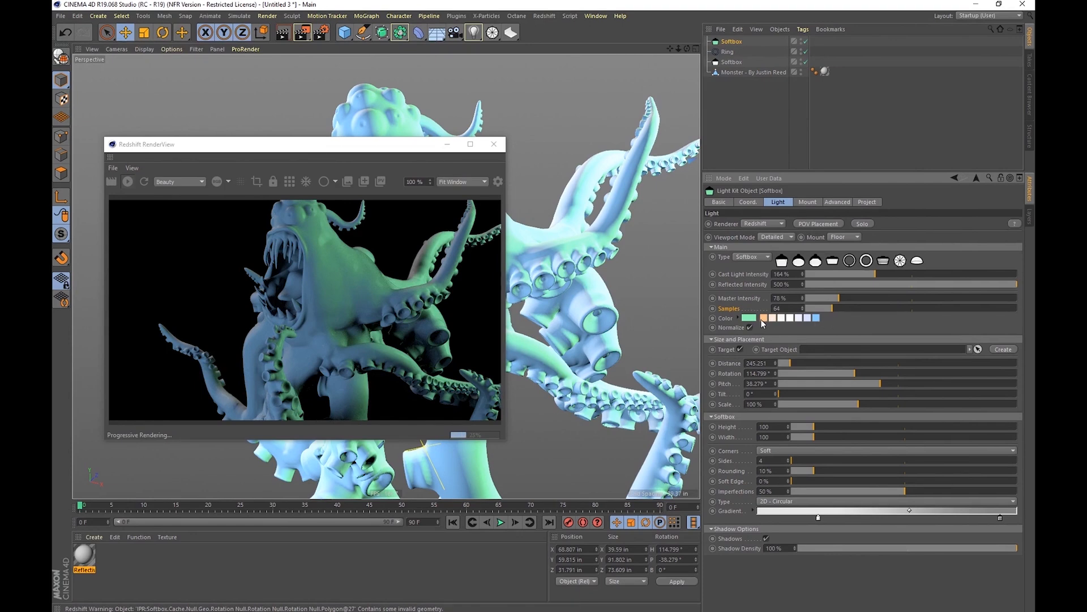
click(815, 318)
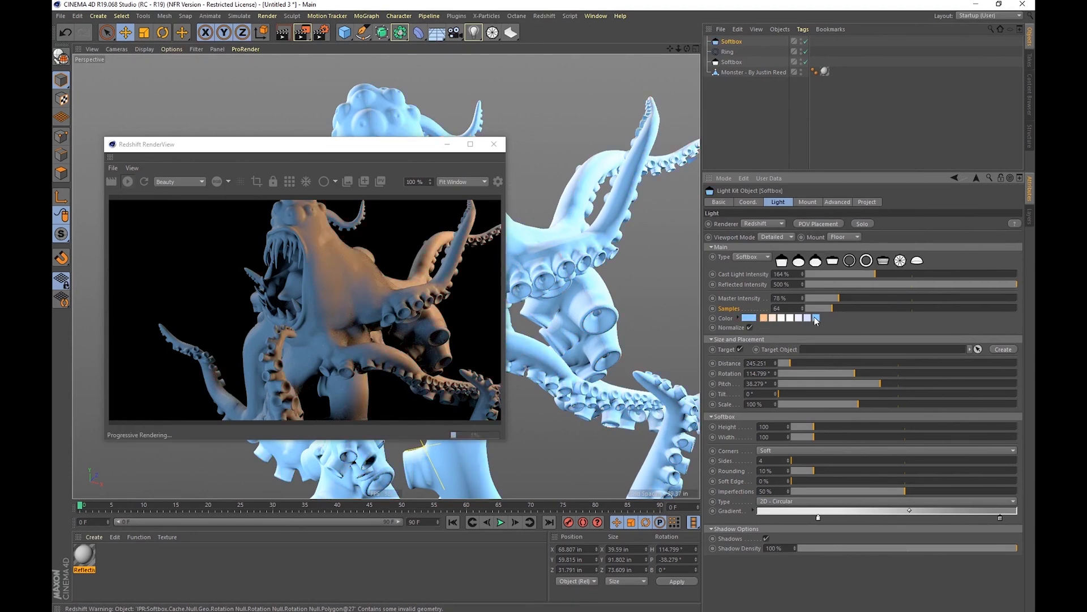
click(790, 319)
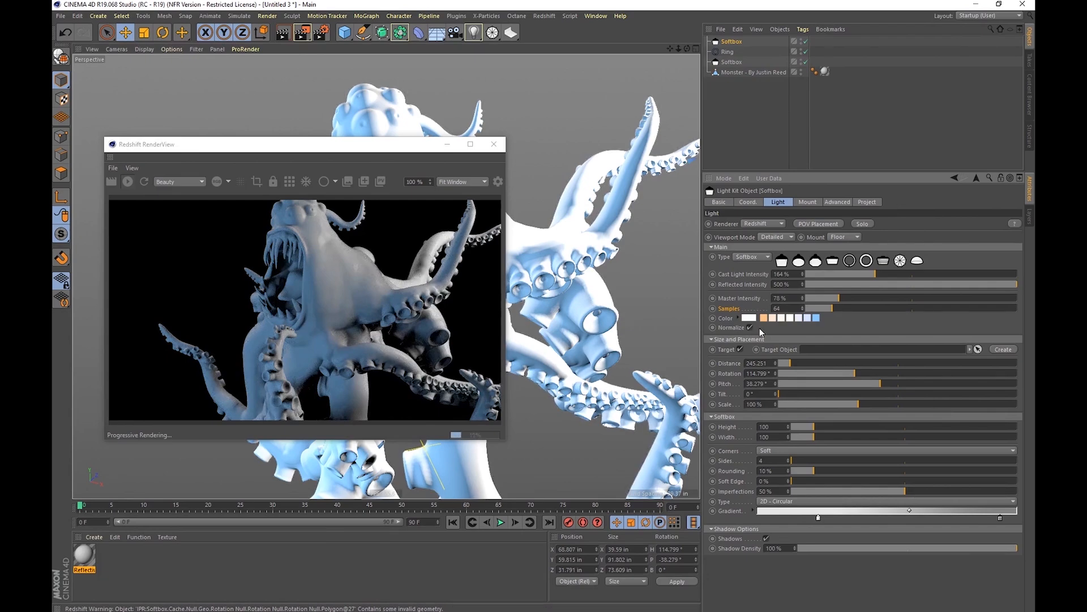
Solo the floor-mounted softbox so that it alone lights the whole monster.
alt+drag(594, 278, 508, 287)
alt+middle_drag(508, 288, 520, 271)
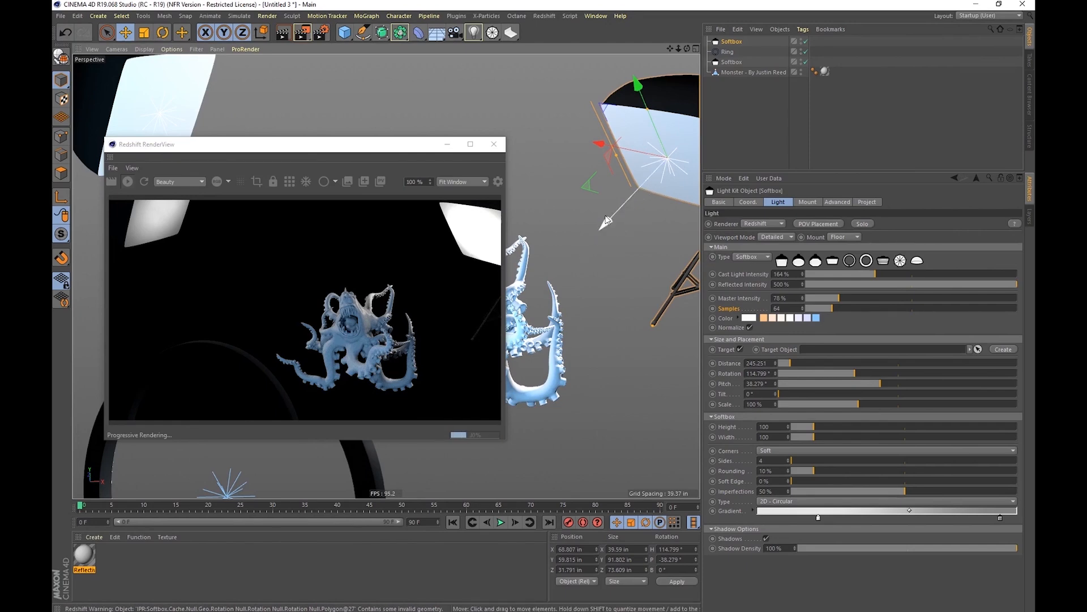
double_click(716, 43)
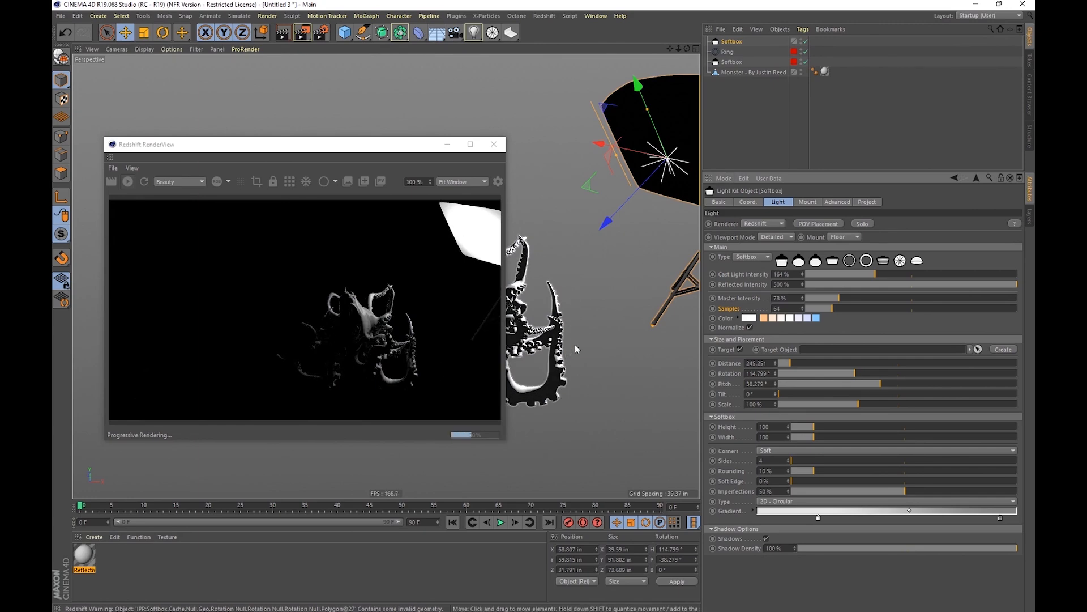
Scale the softbox up and down with Normalize on, returning it to roughly its starting size.
key(t)
drag(566, 354, 1000, 248)
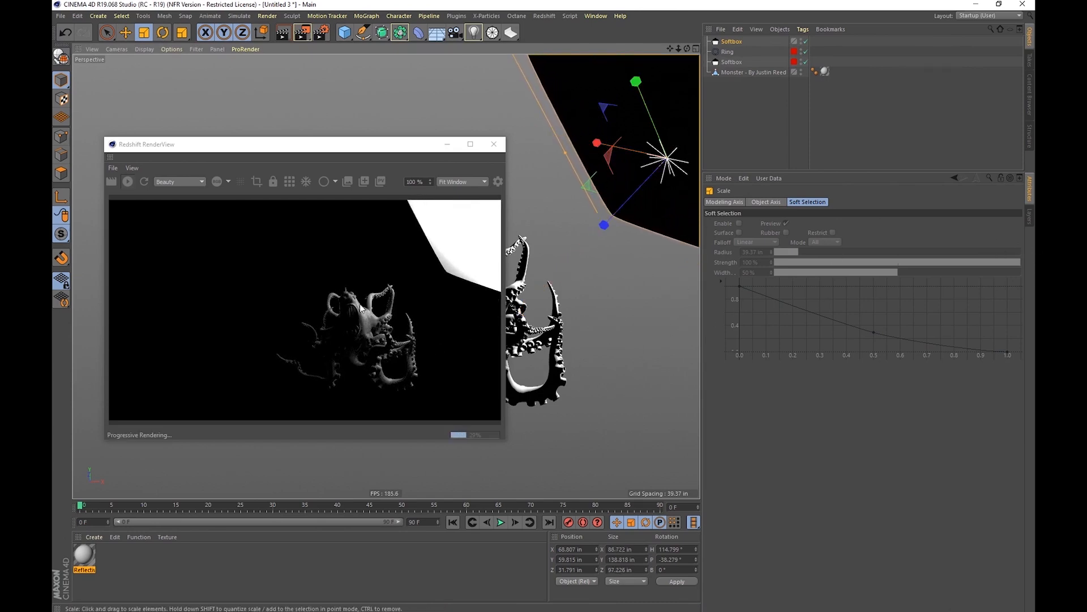
drag(552, 126, 437, 412)
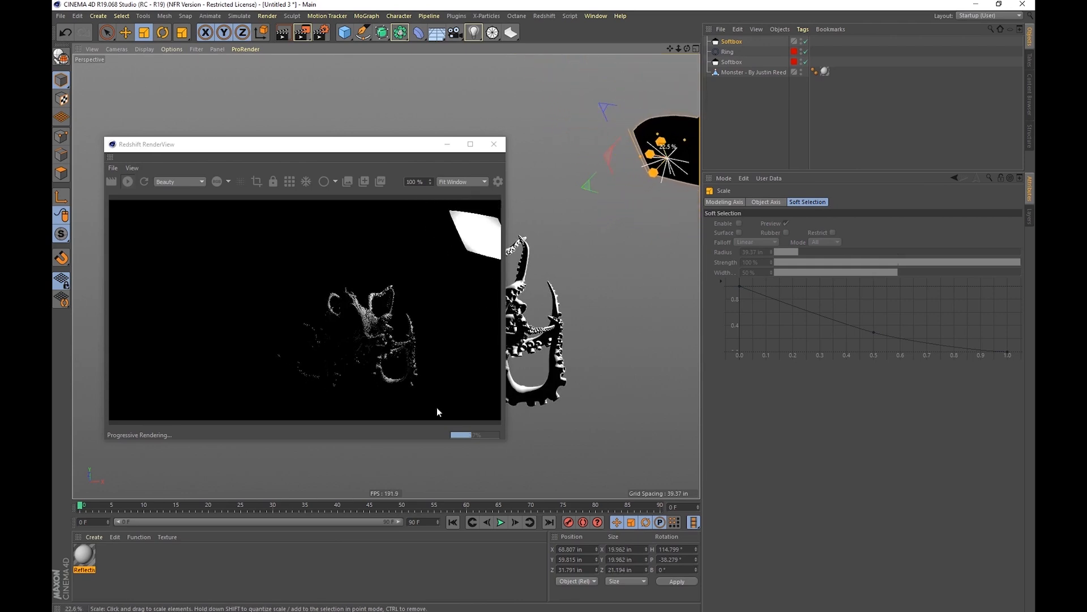
drag(633, 270, 678, 299)
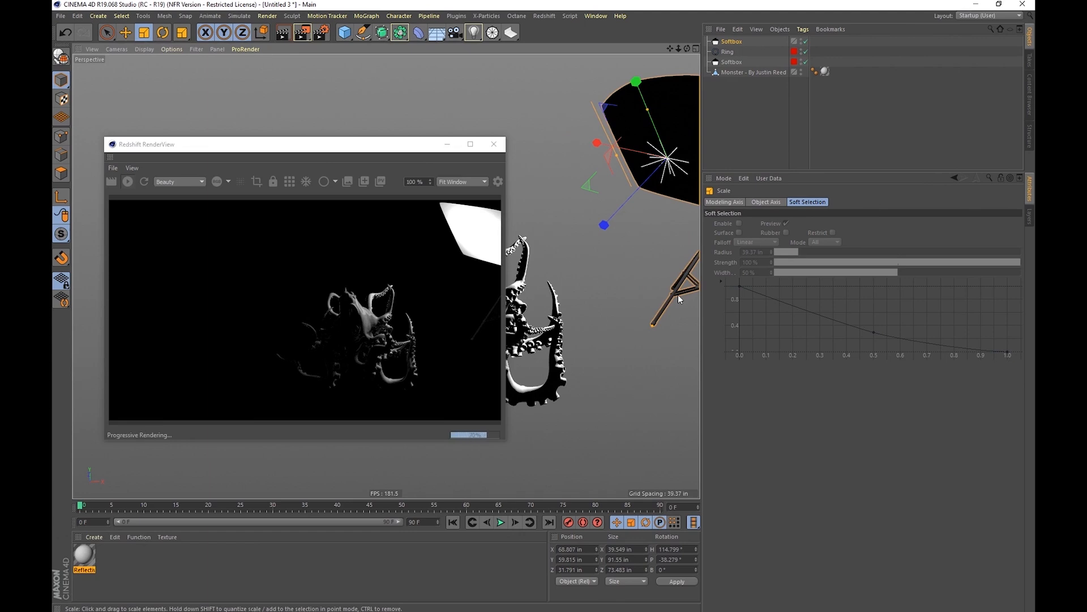
Turn off Normalize on the softbox and scale it up and down to compare the light output.
click(722, 42)
click(749, 327)
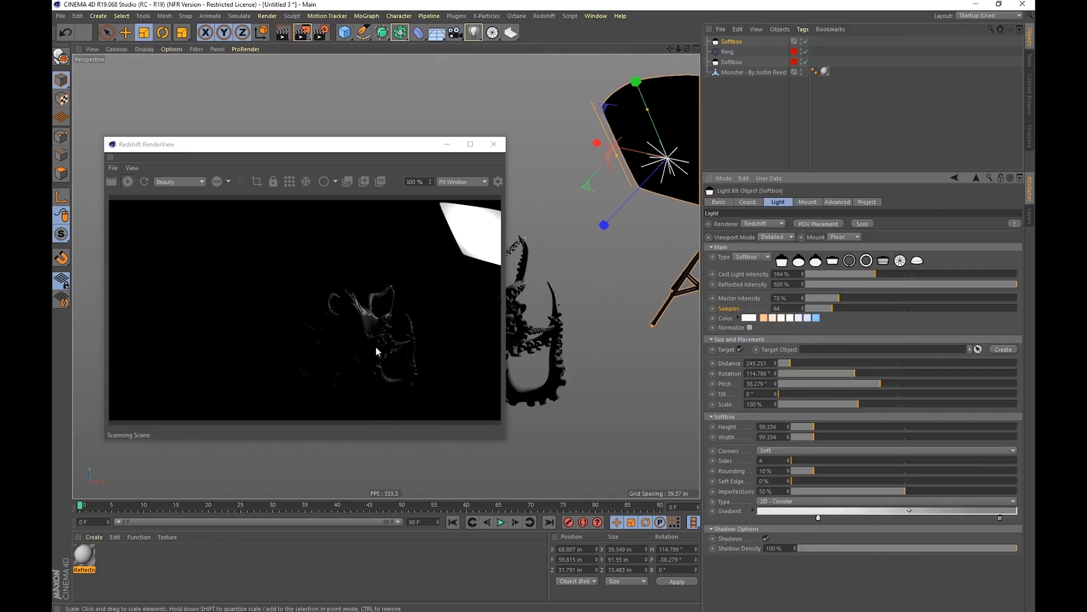
drag(567, 384, 935, 275)
drag(536, 376, 901, 262)
drag(668, 290, 396, 441)
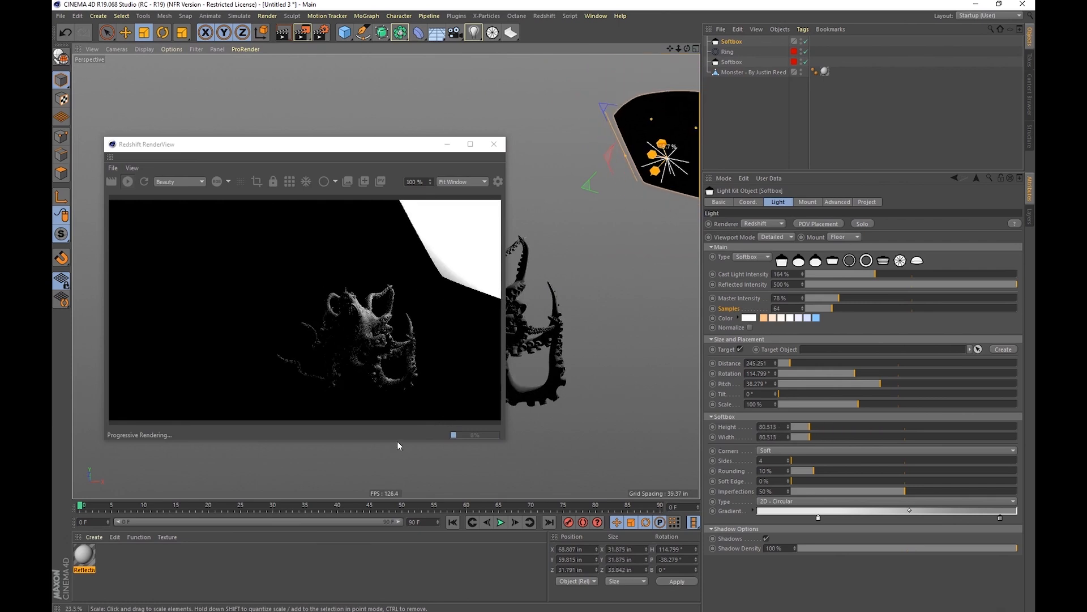
Turn Normalize back on and rescale the softbox to about 102 high and wide.
click(749, 328)
drag(569, 412, 838, 345)
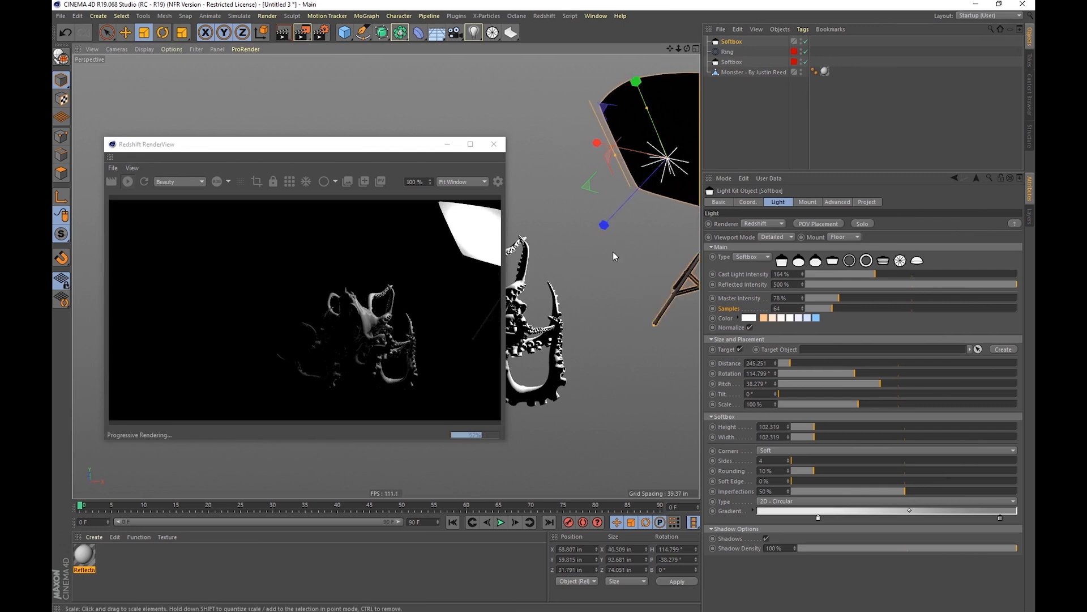
Move the softbox higher above the monster, to a heading of about 133° and a pitch of about -58°.
drag(414, 151, 372, 69)
scroll(546, 258, down, 6)
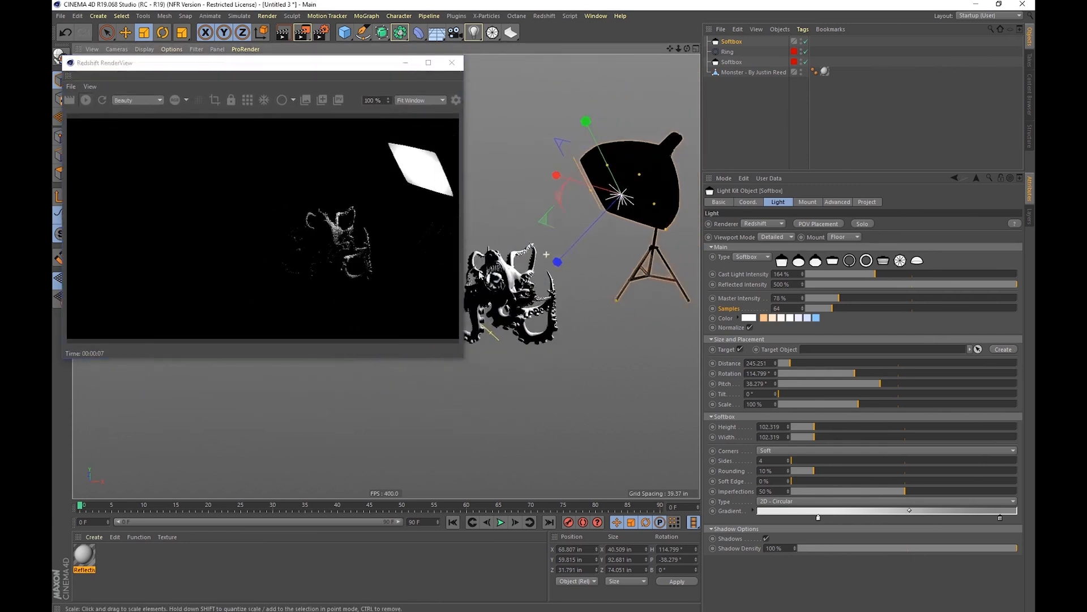
drag(373, 72, 367, 24)
alt+middle_drag(625, 300, 624, 334)
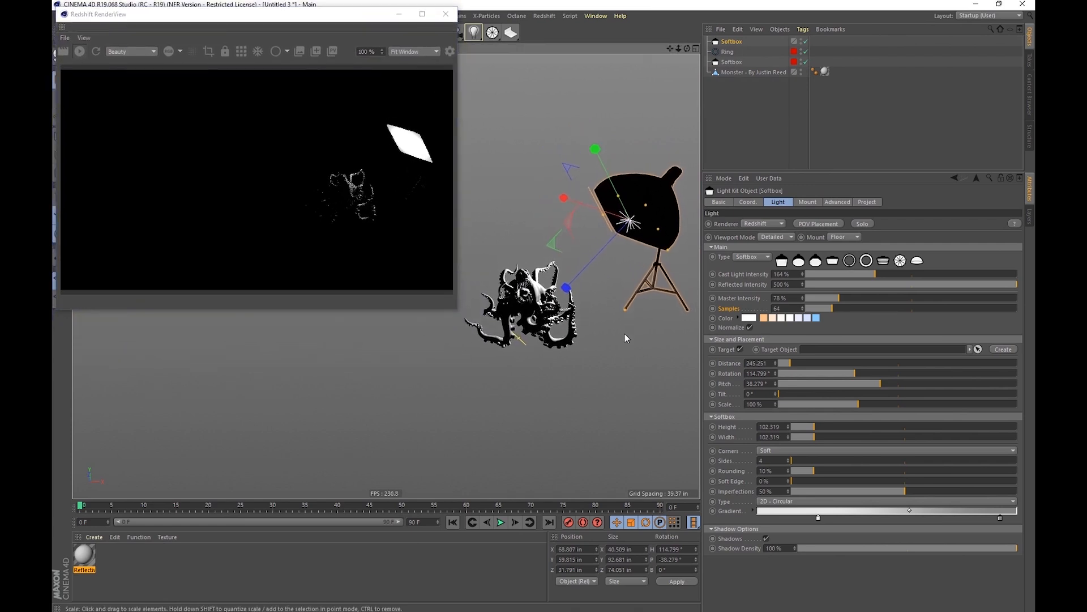
mouse_move(618, 322)
alt+mouse_down()
mouse_move(577, 319)
mouse_move(608, 317)
alt+mouse_up()
scroll(608, 321, down, 2)
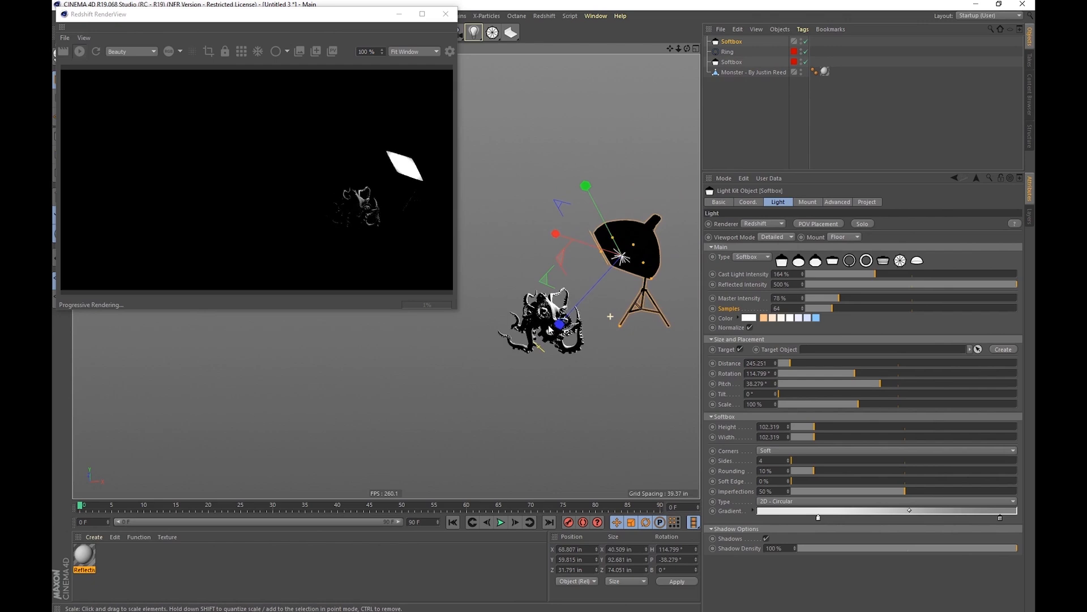
drag(354, 20, 539, 469)
mouse_move(602, 359)
alt+mouse_down()
mouse_move(580, 343)
mouse_move(603, 348)
alt+mouse_up()
alt+middle_drag(516, 253, 392, 142)
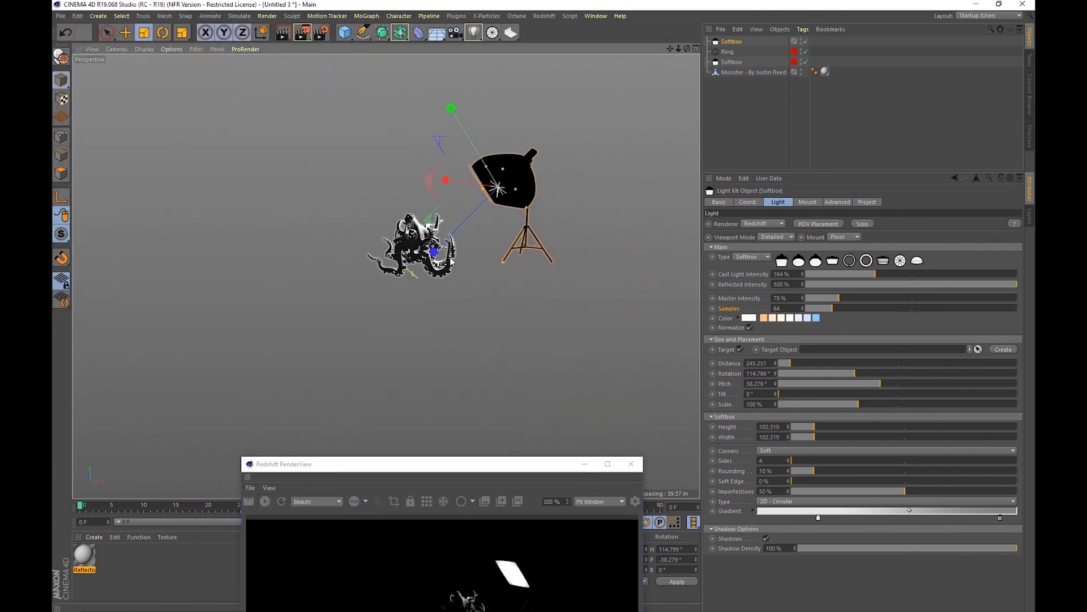
key(e)
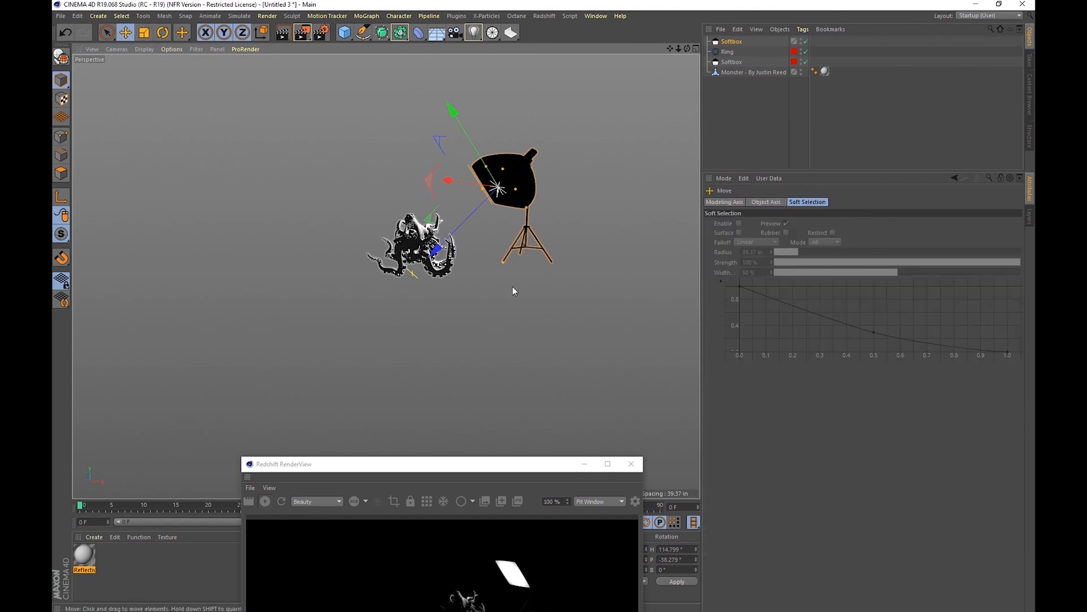
drag(561, 289, 521, 355)
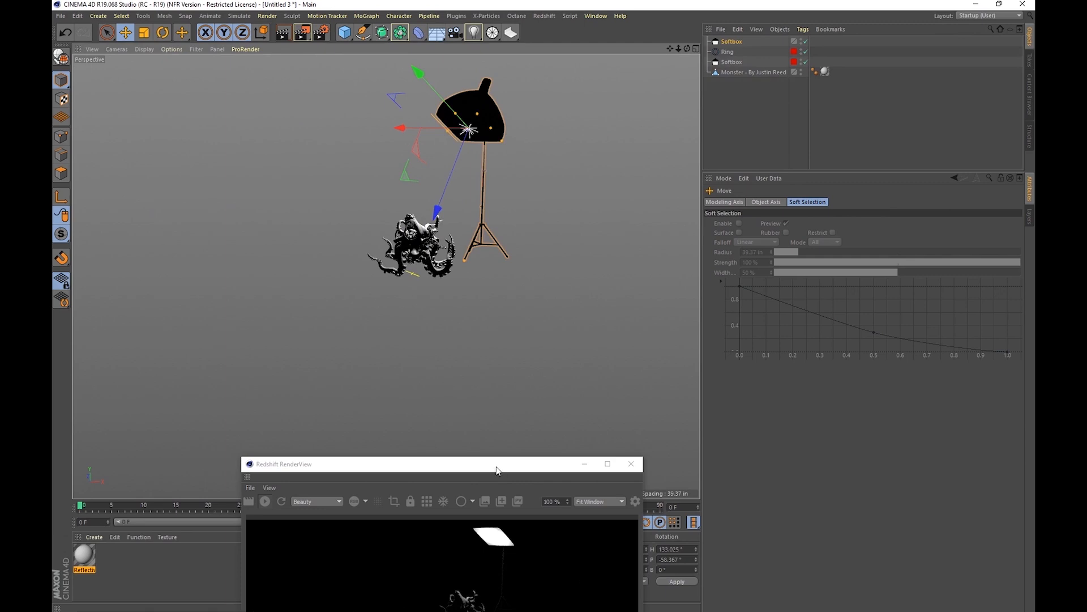
Swing the softbox around to the opposite side of the monster, then bring it in closer and lower.
drag(495, 465, 576, 310)
drag(587, 238, 317, 257)
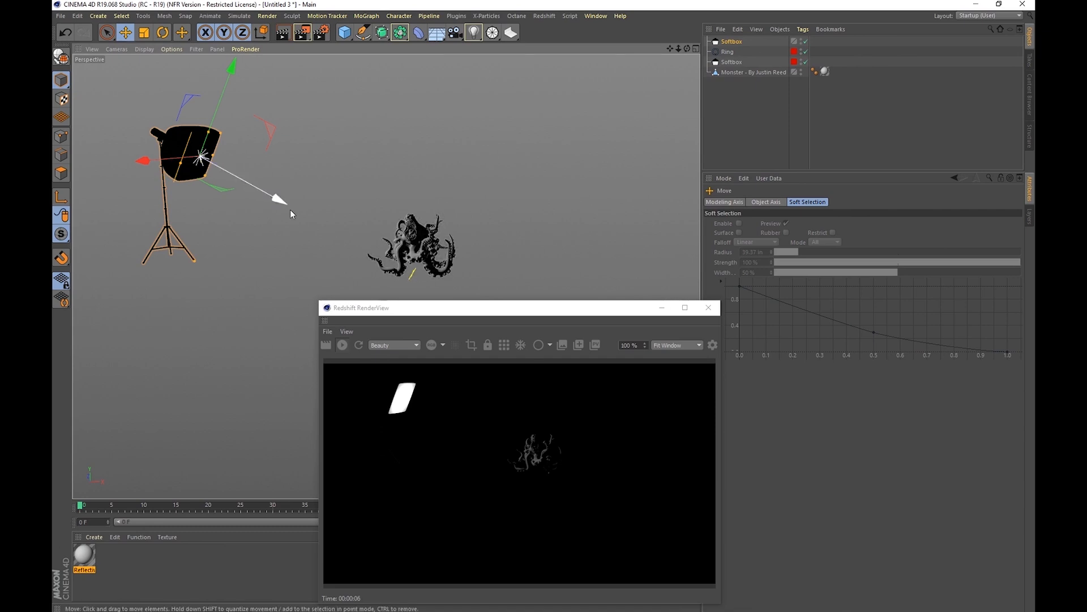
drag(205, 170, 282, 222)
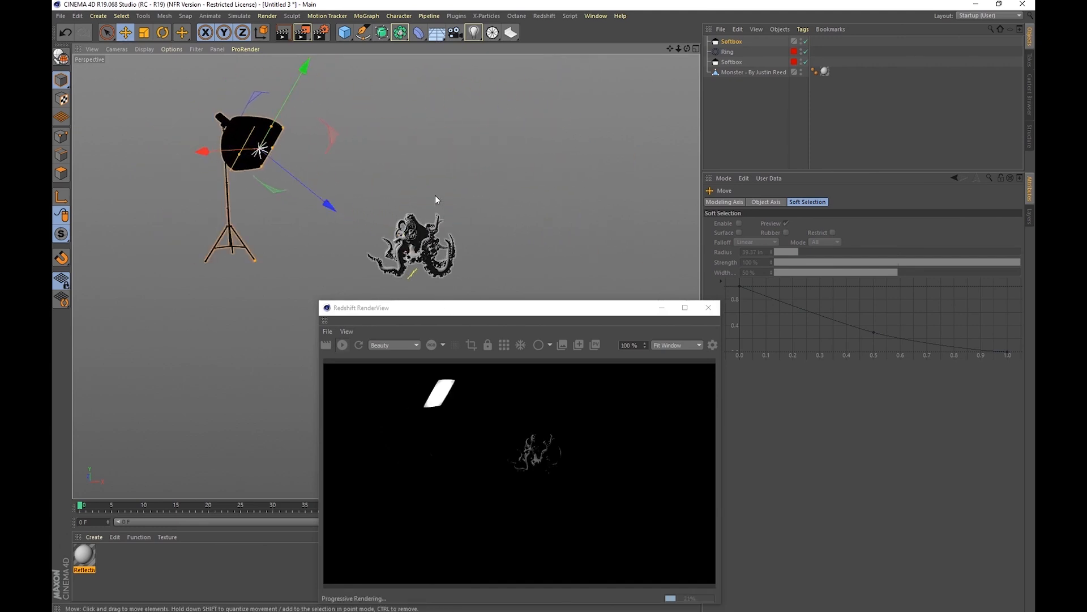
drag(346, 228, 390, 238)
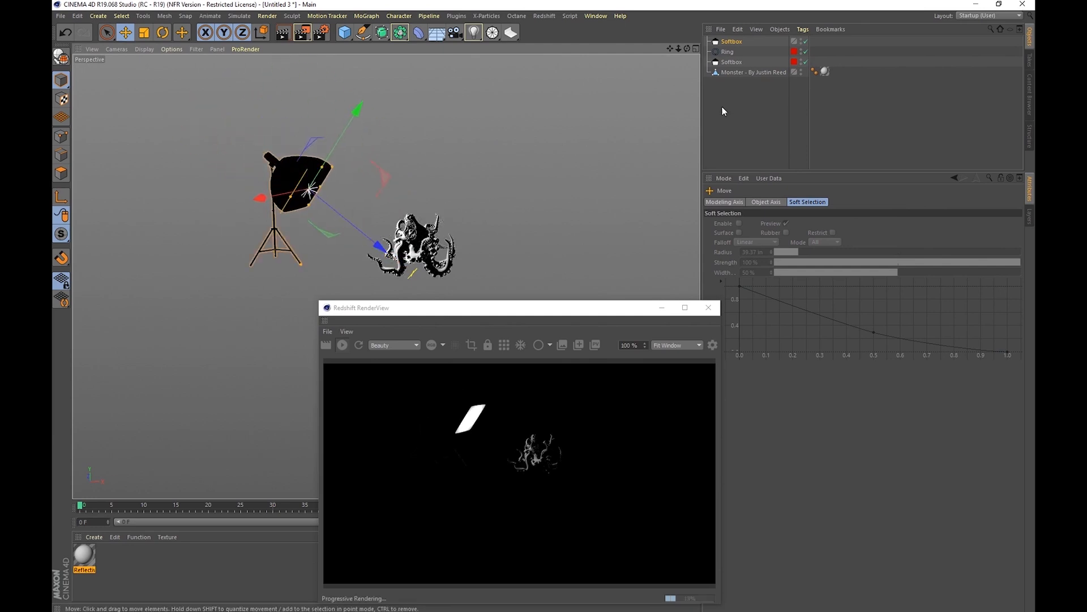
Pull the softbox away from the monster, then set its Distance to 220.
click(727, 42)
drag(644, 311, 493, 379)
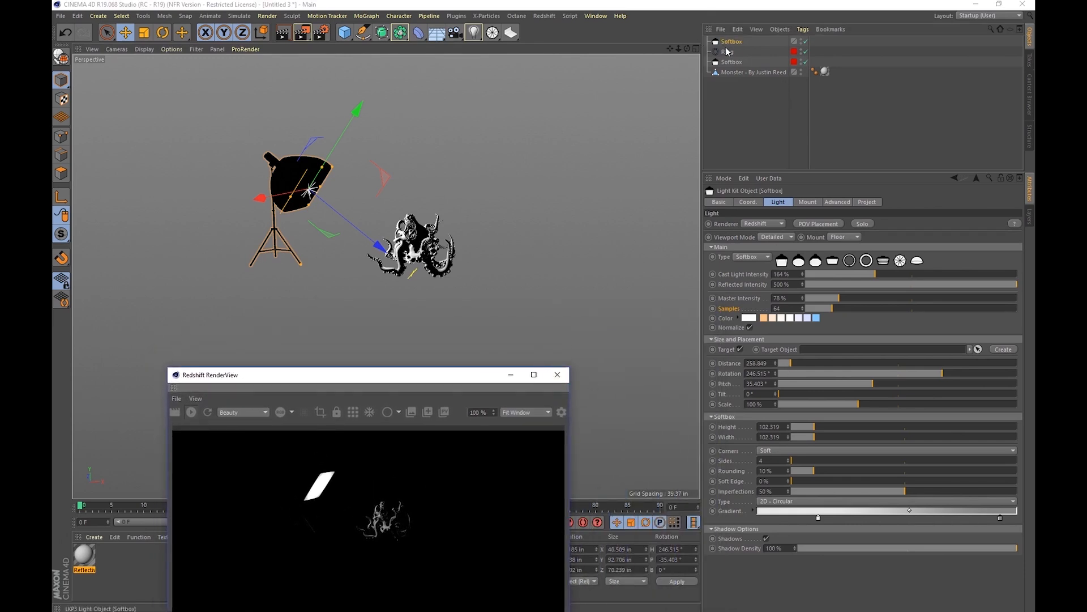
drag(331, 263, 272, 269)
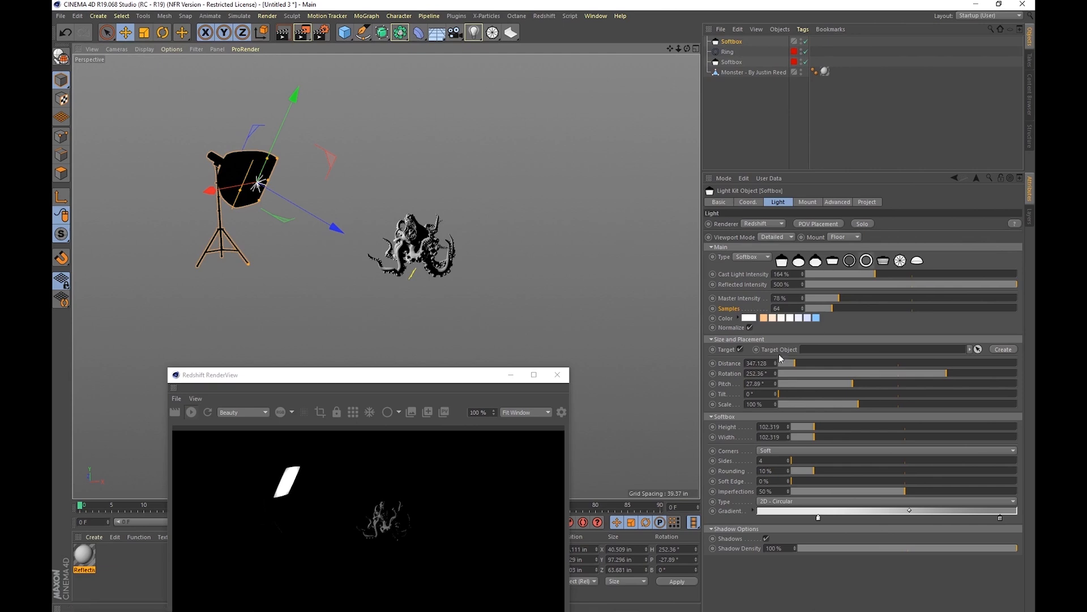
mouse_move(792, 363)
mouse_down()
mouse_move(814, 362)
mouse_move(790, 365)
mouse_up()
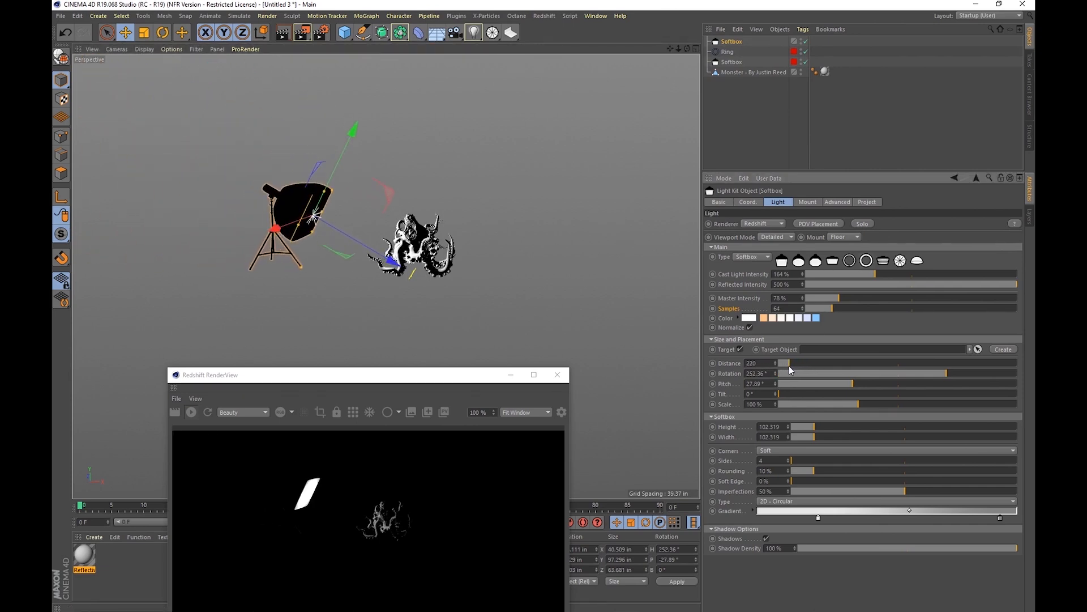
Swing the softbox back around the monster to about 118° rotation and 42° pitch, and set its Scale to 139%.
drag(922, 374, 781, 368)
drag(579, 280, 570, 177)
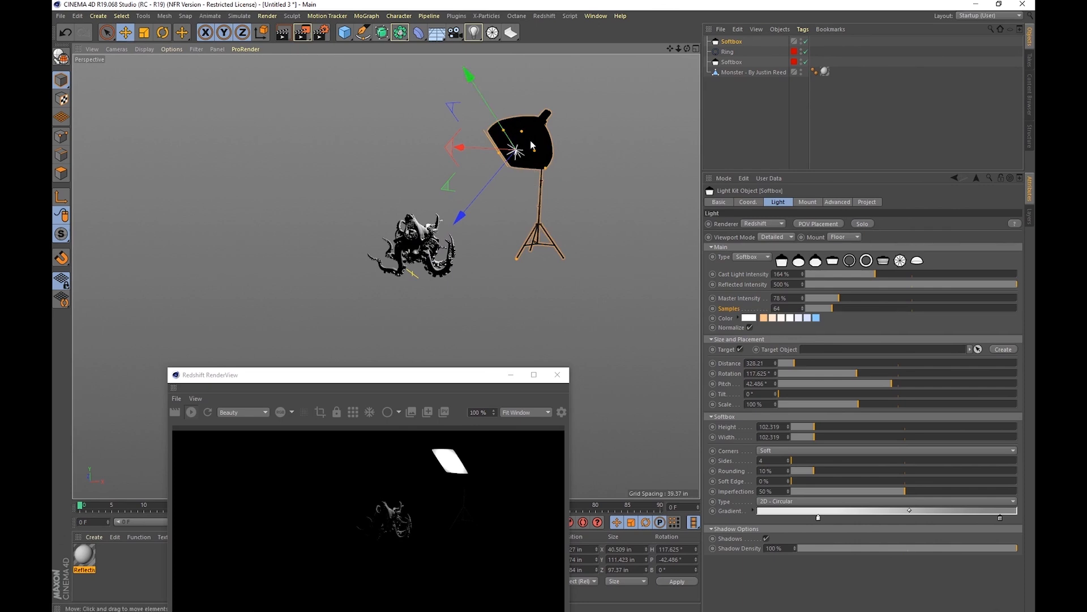
drag(785, 394, 890, 411)
key(ctrl+z)
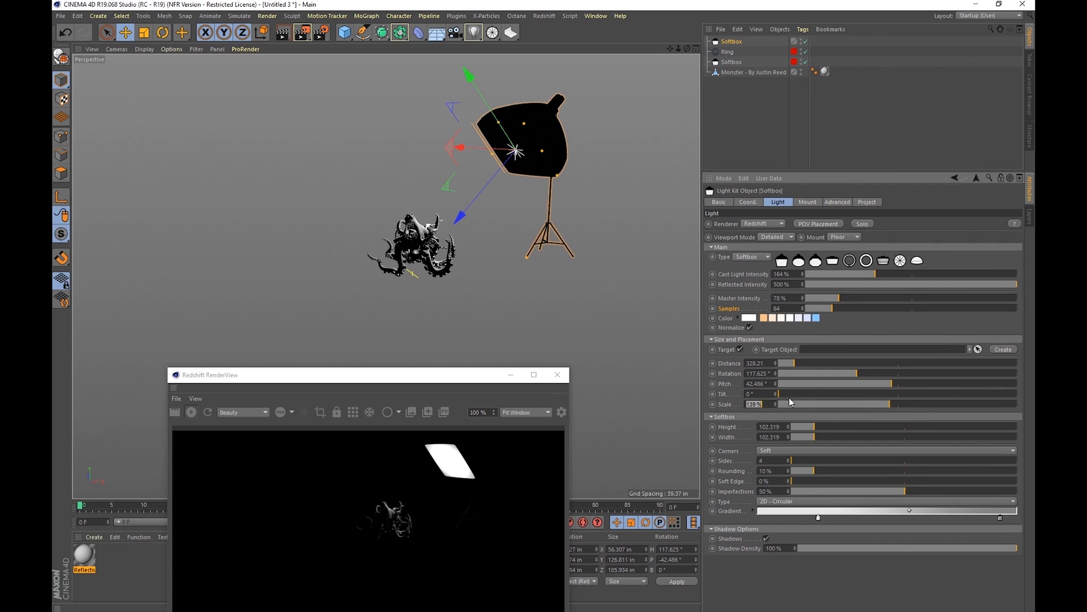
Turn off Target on the softbox and move it freely sideways, away from the monster.
click(740, 350)
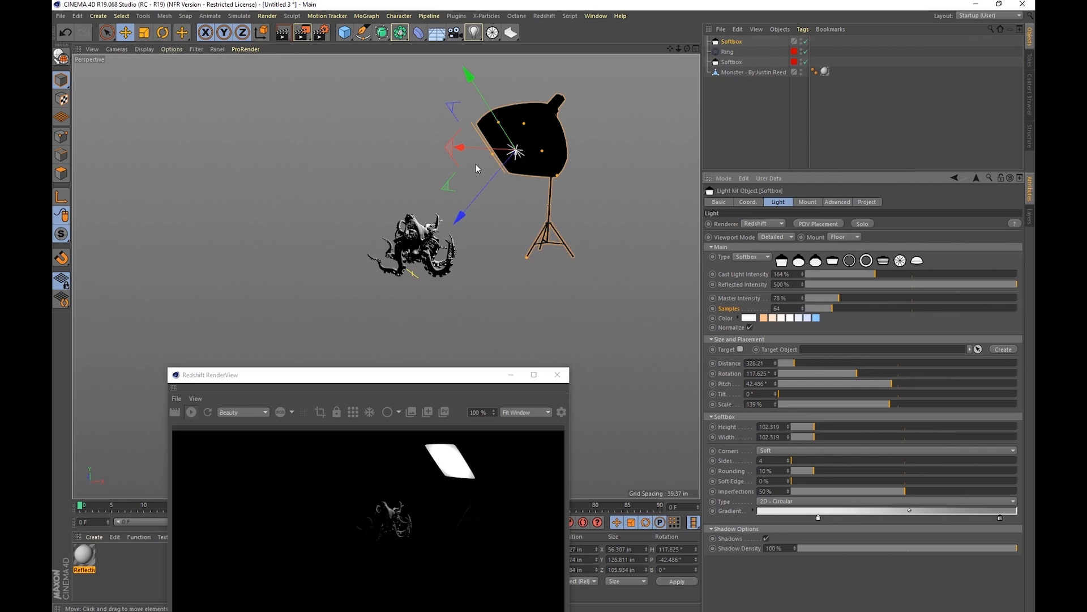
drag(471, 148, 455, 164)
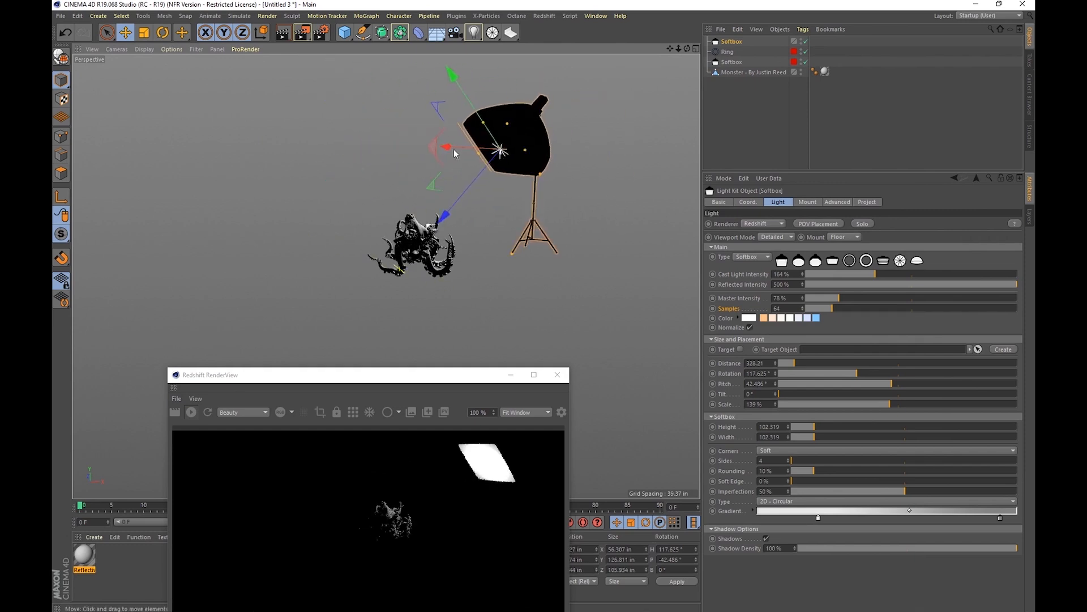
drag(438, 111, 577, 103)
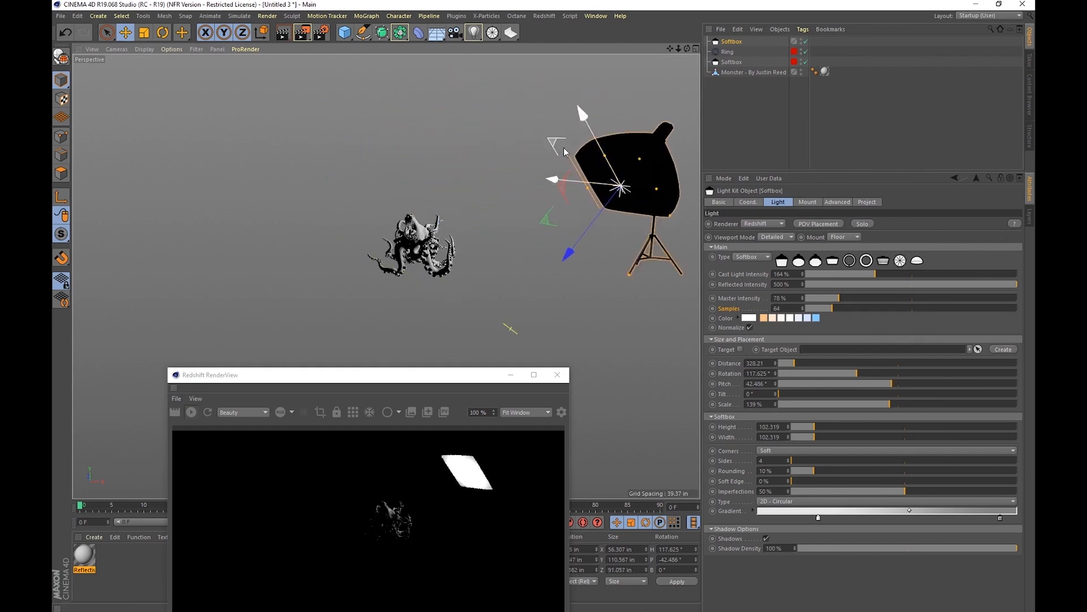
Rotate the untargeted softbox freely to about 55° rotation, 27° pitch and 6° tilt.
key(r)
drag(580, 194, 588, 199)
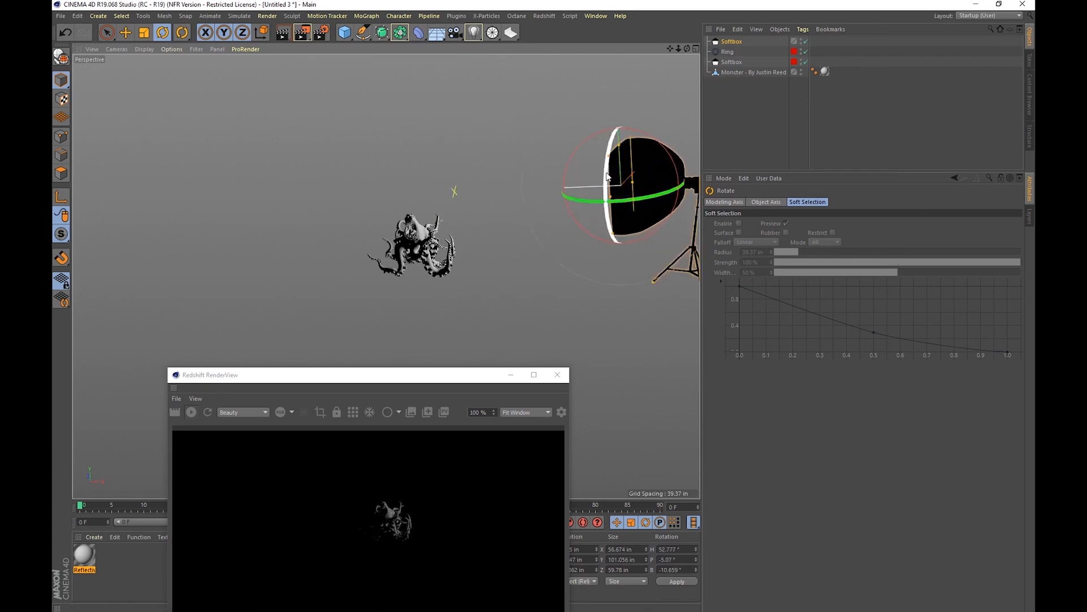
drag(585, 142, 596, 180)
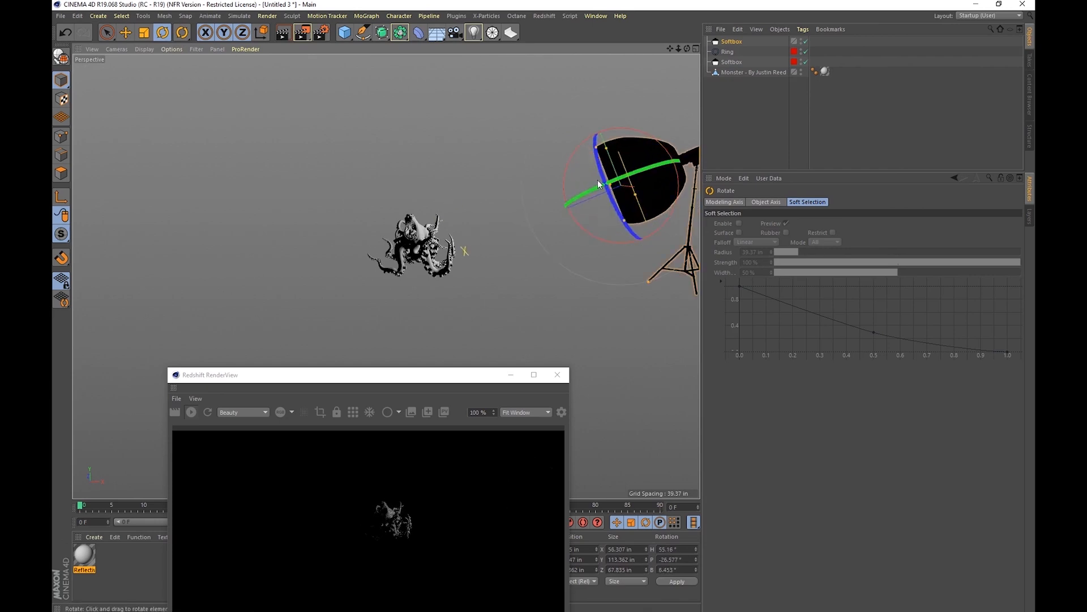
Turn the softbox's Target back on so it aims at the monster, with Tilt at 0°.
click(715, 41)
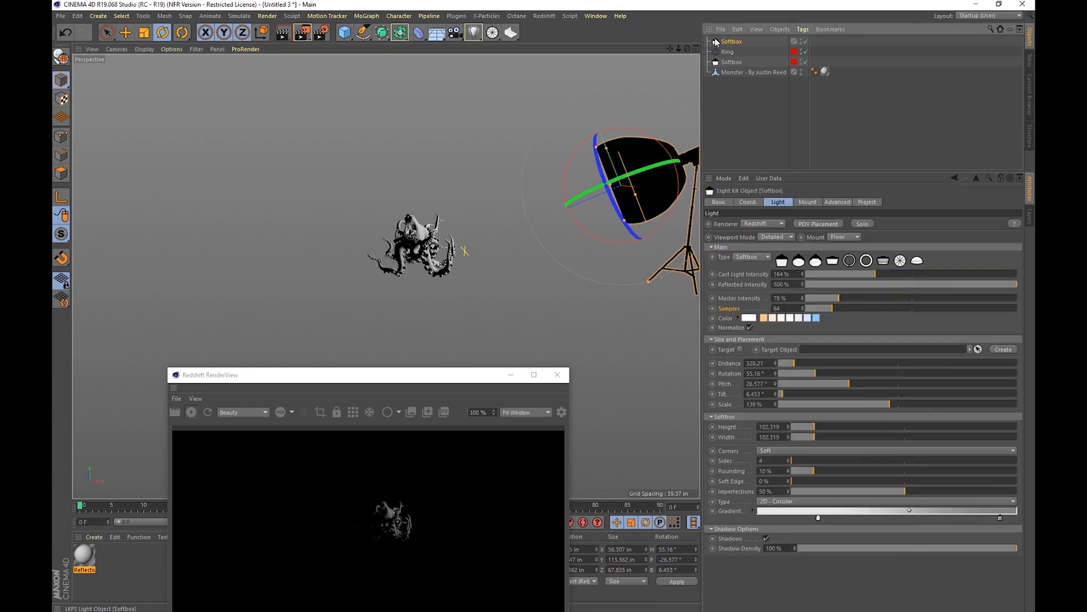
click(739, 349)
mouse_move(569, 243)
alt+mouse_down()
mouse_move(506, 223)
mouse_move(583, 232)
alt+mouse_up()
drag(781, 395, 743, 389)
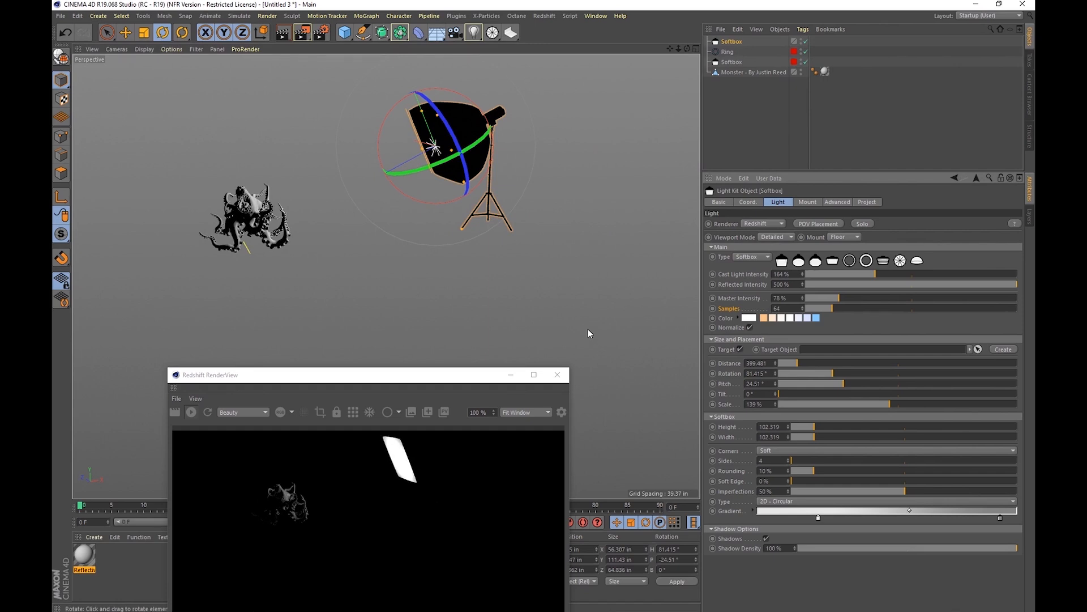
Assign the monster as the softbox's Target Object by picking it in the viewport.
alt+middle_drag(374, 273, 425, 285)
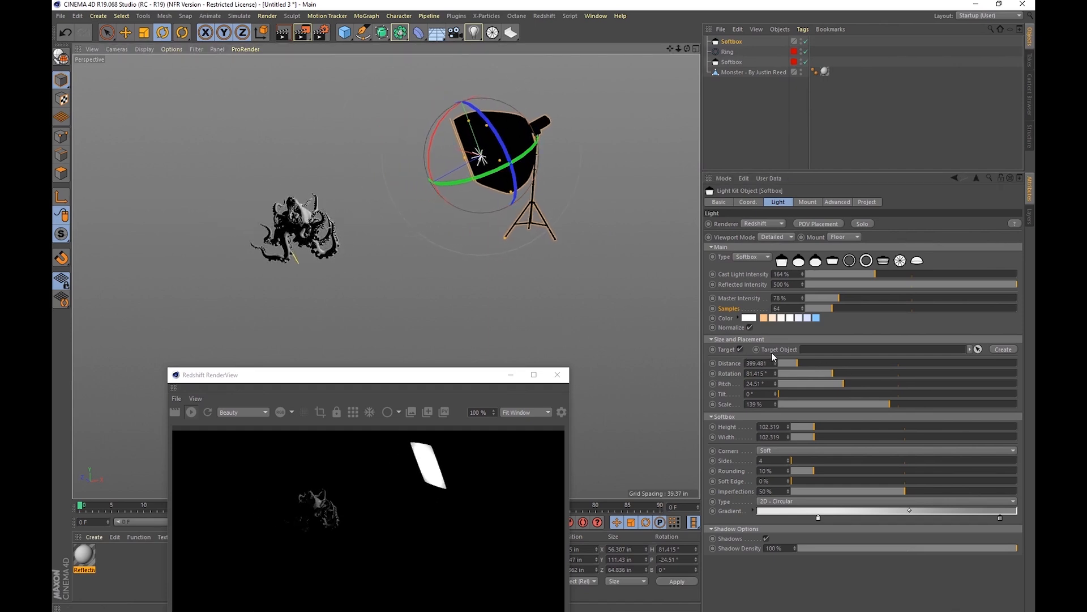
click(977, 349)
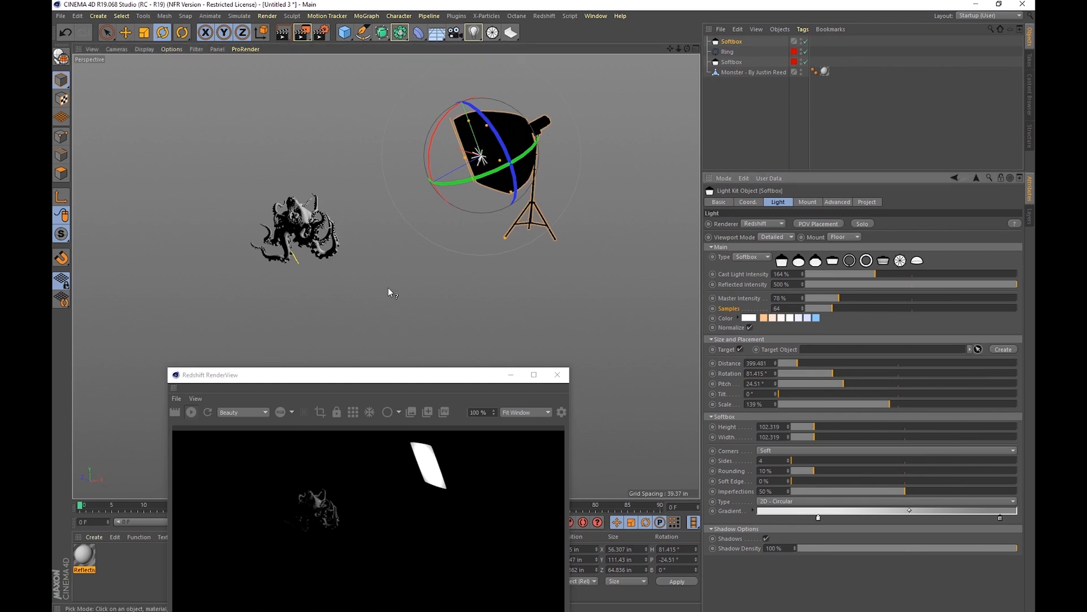
click(301, 226)
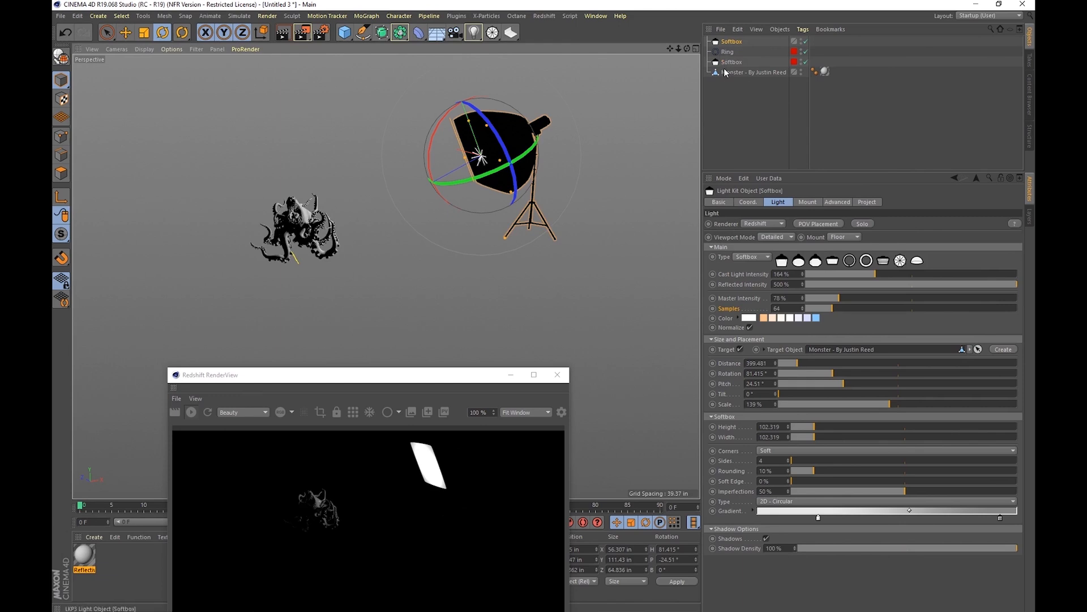
Move the monster slightly to test whether the softbox follows its target object.
click(742, 72)
key(e)
mouse_move(341, 196)
mouse_down()
mouse_move(303, 96)
mouse_move(304, 46)
mouse_move(450, 49)
mouse_move(481, 71)
mouse_move(385, 132)
mouse_move(352, 202)
mouse_up()
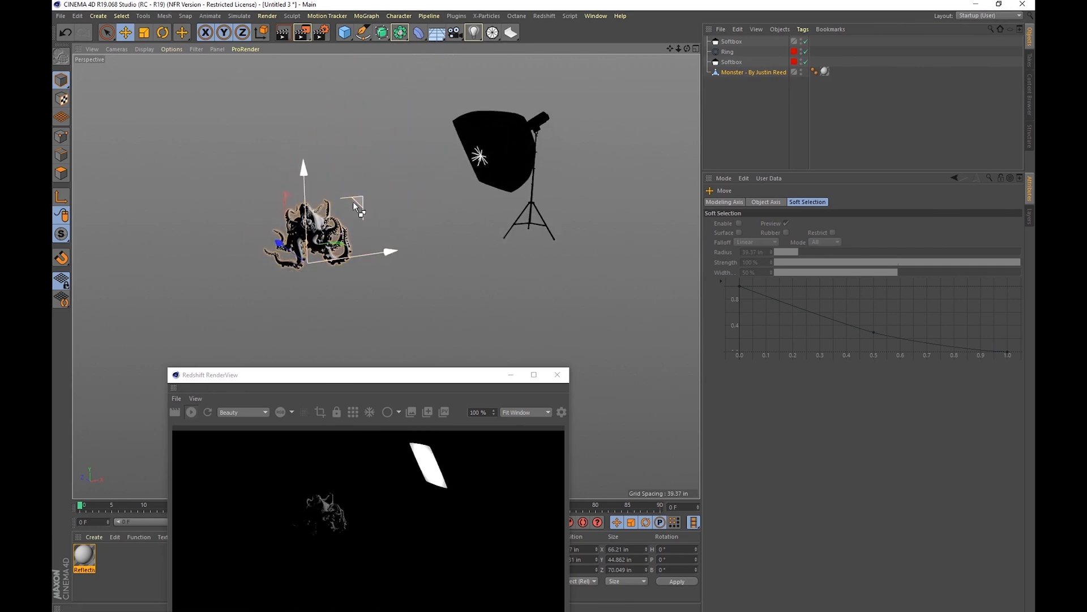
Clear the monster from the softbox's Target Object and create a dedicated target null for the softbox.
click(715, 42)
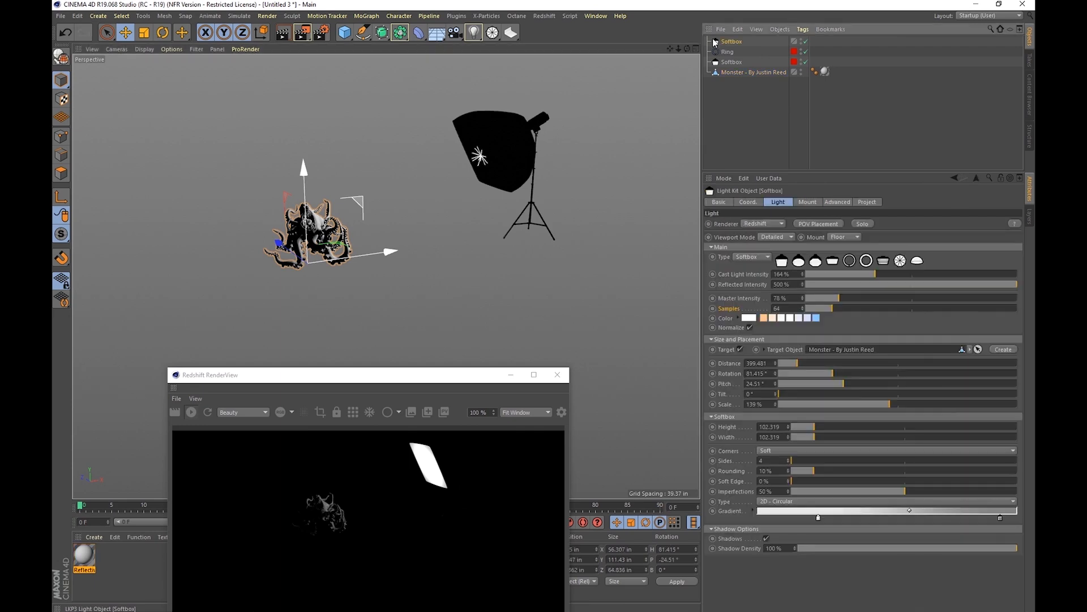
click(969, 349)
click(979, 359)
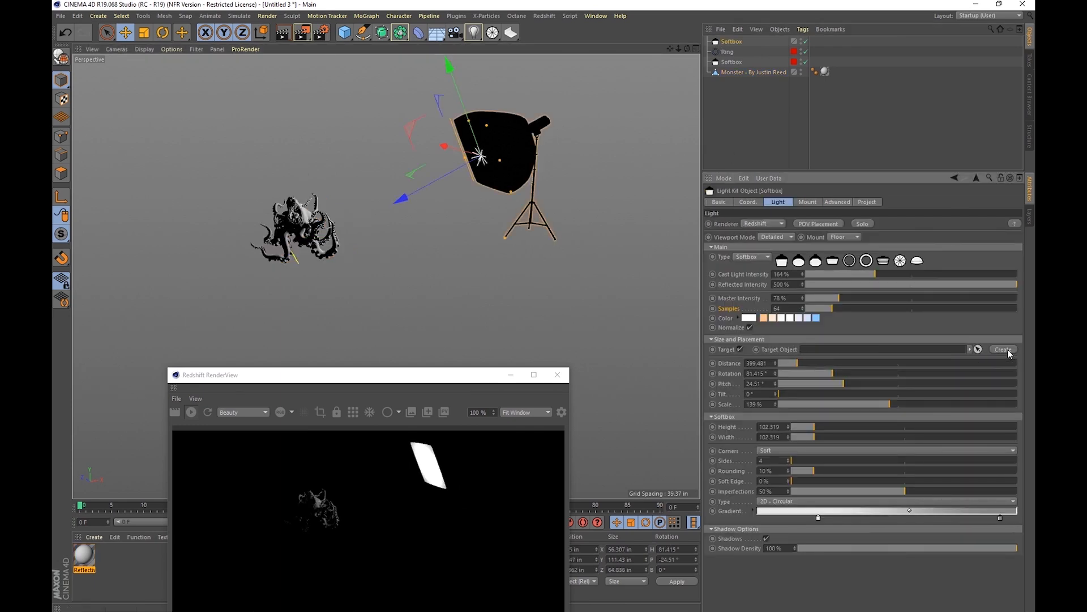
click(1008, 351)
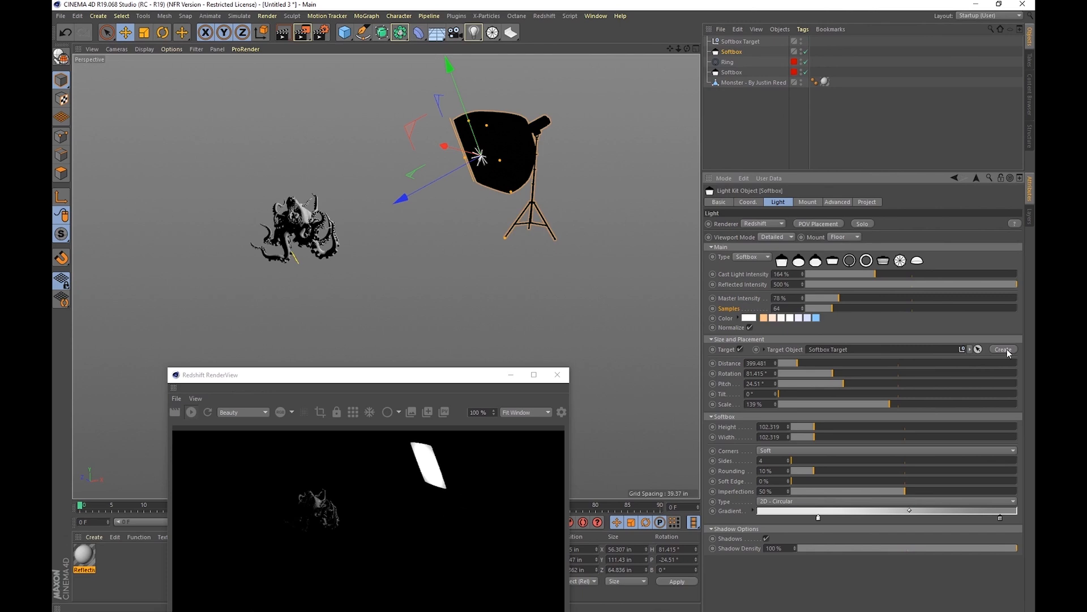
Shift the Softbox Target null at the monster to adjust the softbox's aim.
click(294, 256)
mouse_move(509, 226)
mouse_down()
mouse_move(396, 249)
mouse_move(504, 238)
mouse_up()
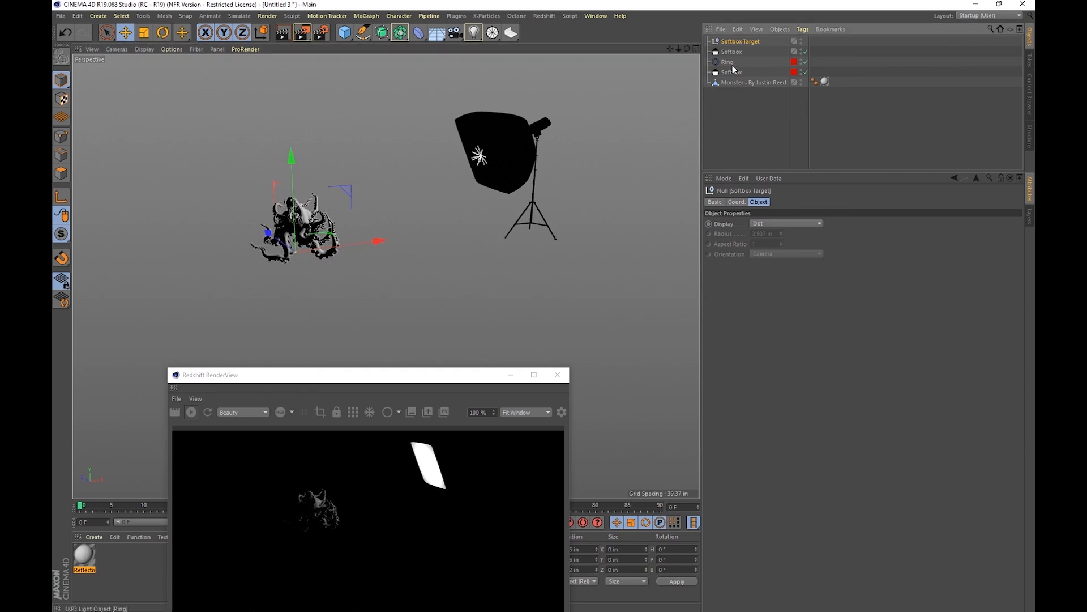
Delete the Softbox Target null and rename the active softbox as Softbox Right.
key(Delete)
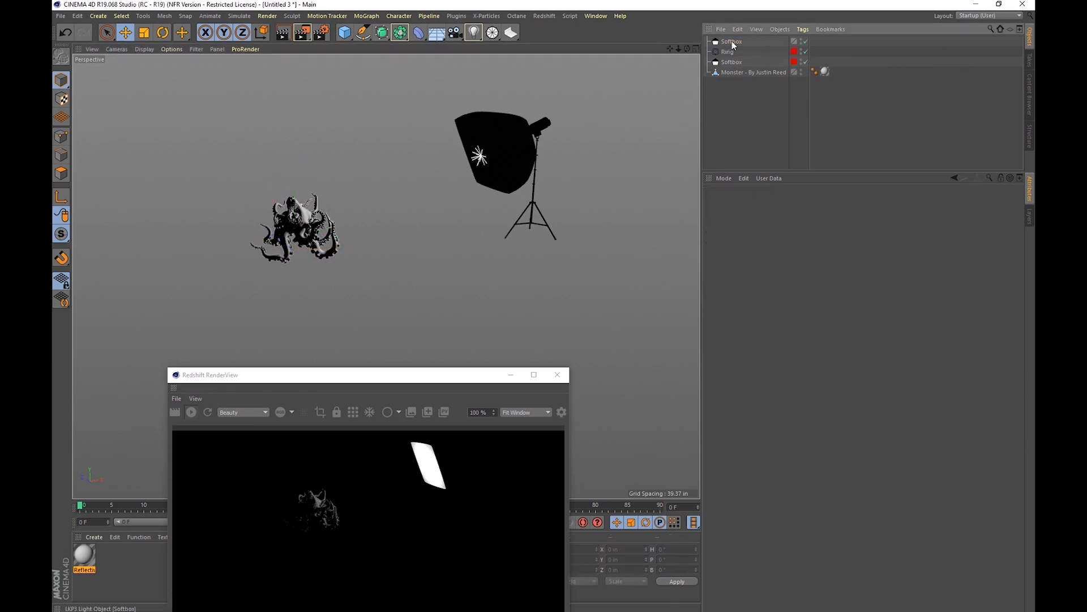
click(733, 43)
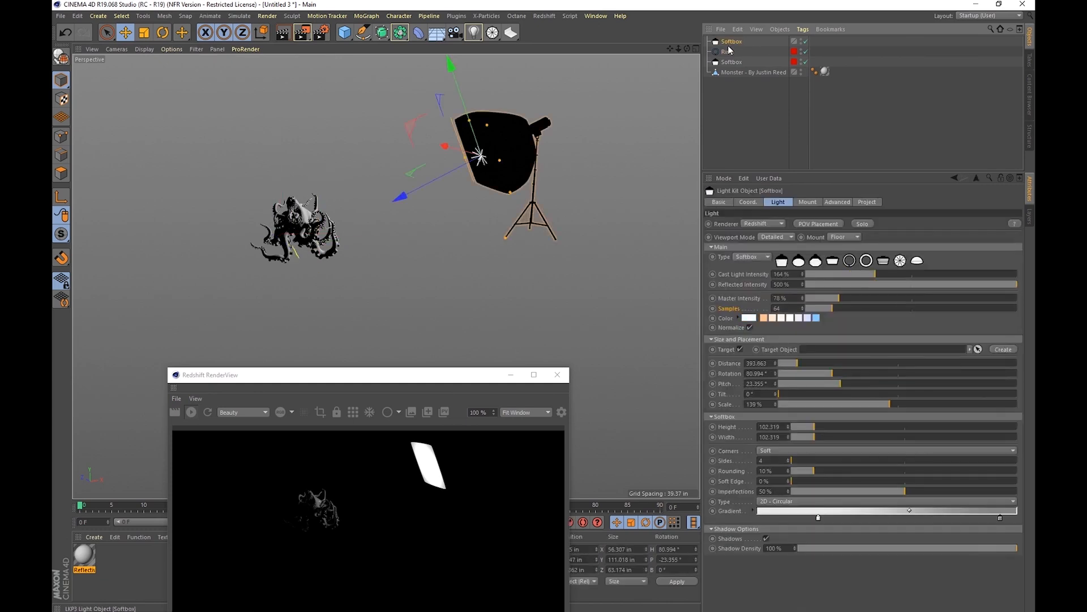
double_click(737, 45)
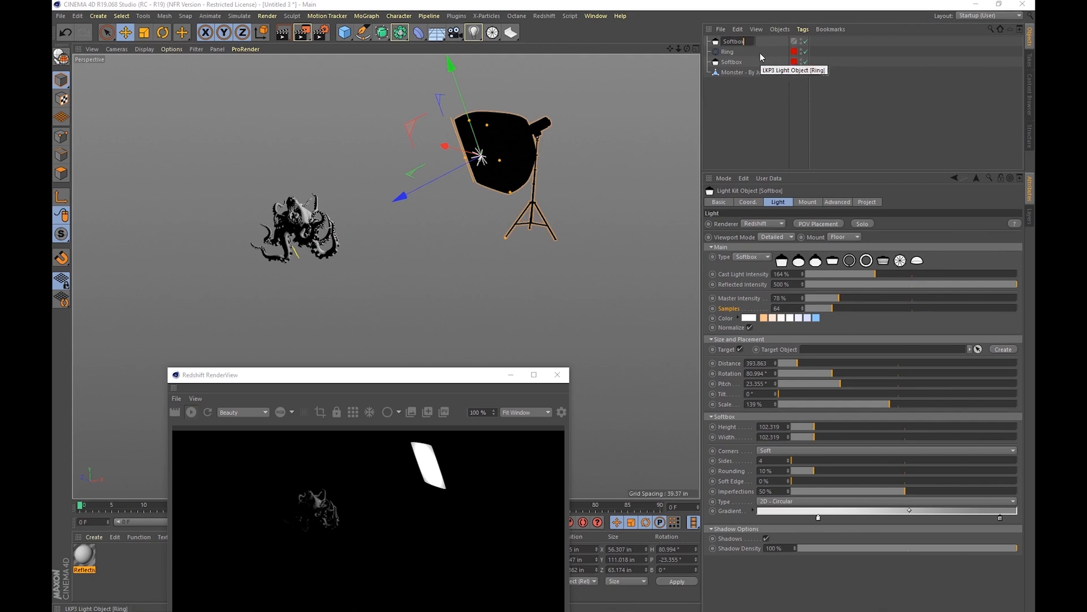
text(Right)
key(Return)
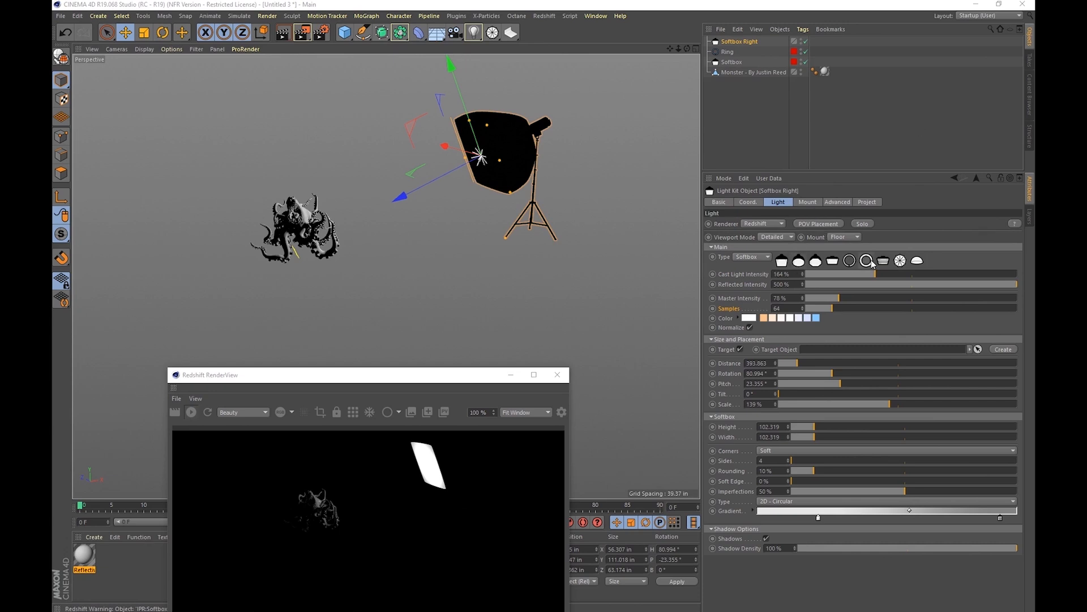
Compare the Umbrella and Softbox types on the light and leave it as an Umbrella.
click(900, 260)
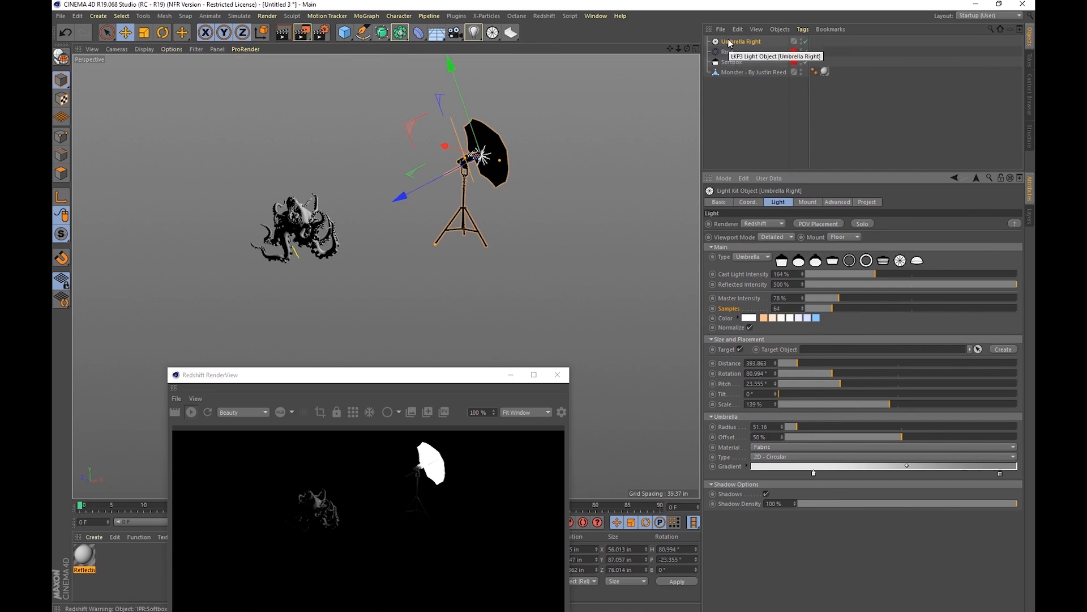
click(783, 263)
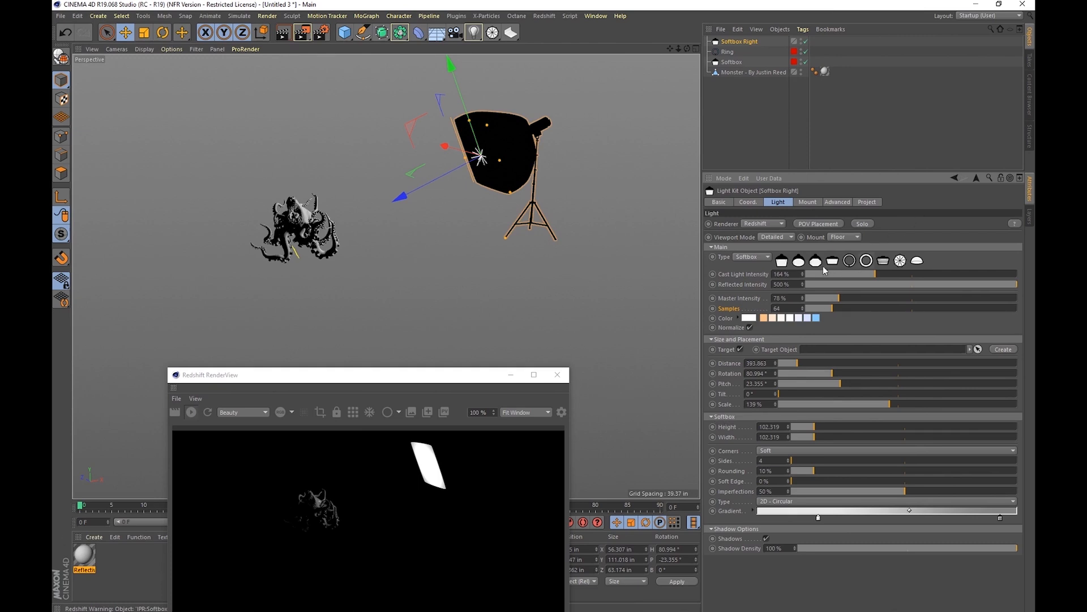
click(900, 261)
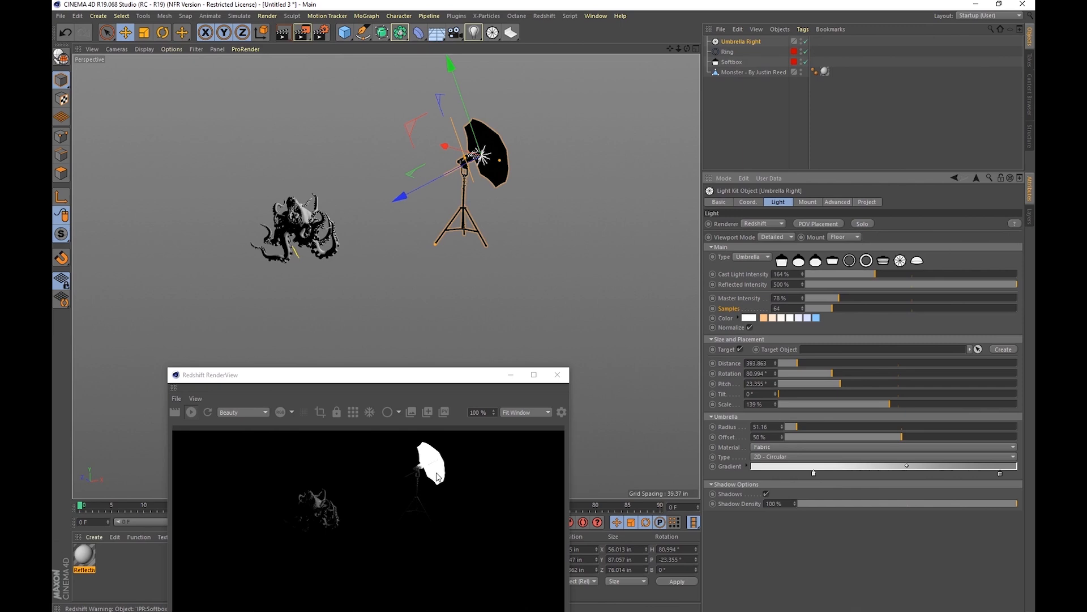
Set the umbrella's Radius to 162 and Offset to 80%, keeping Fabric as its material.
drag(798, 429, 972, 430)
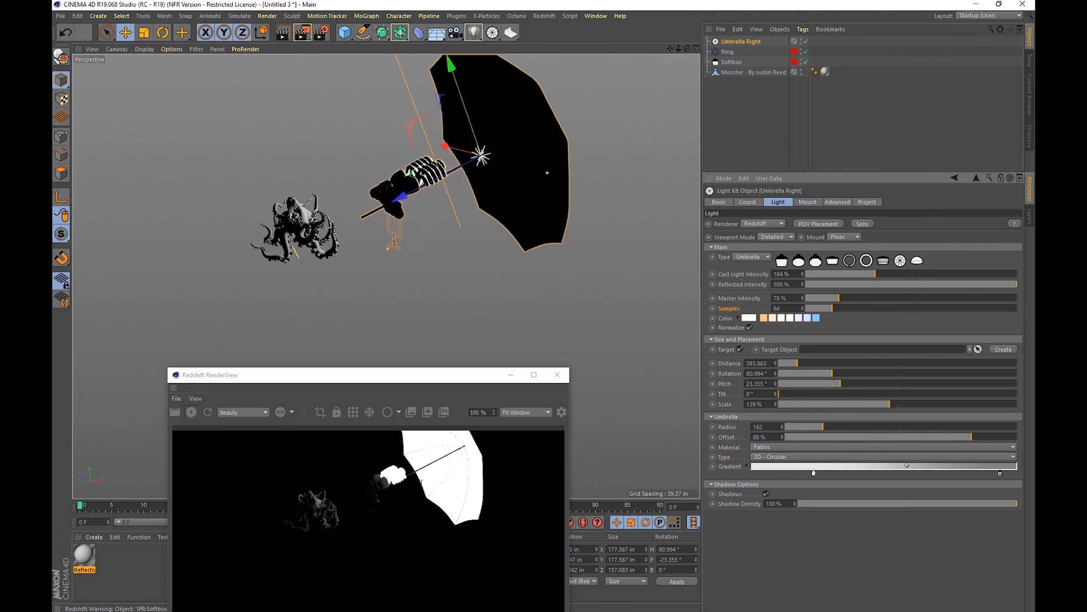
click(767, 449)
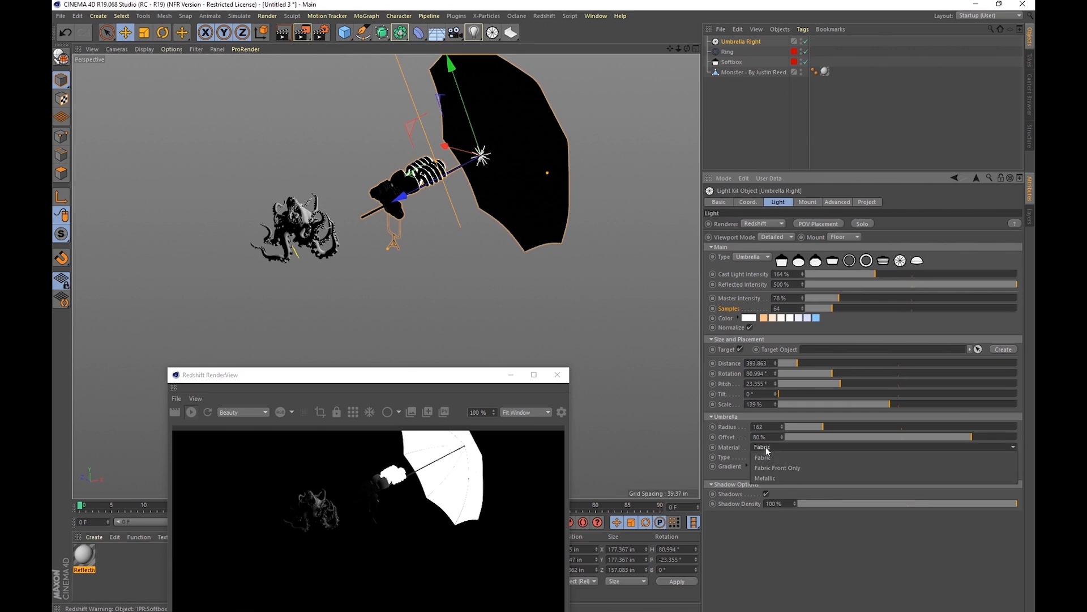
click(760, 457)
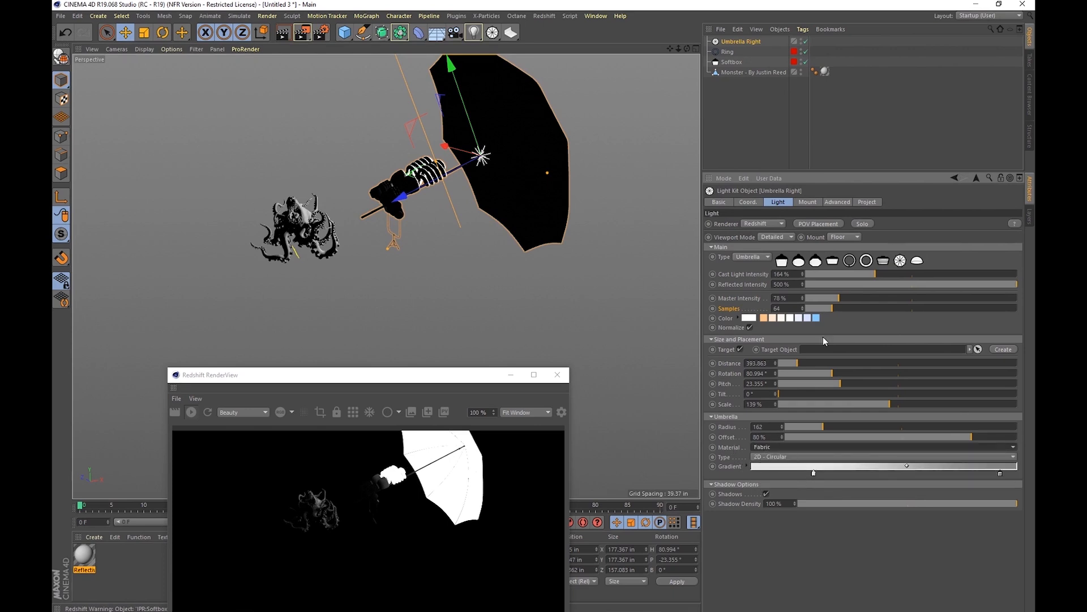
Switch the light back to the Softbox type and move it away from the monster to a distance of about 1115.
click(781, 261)
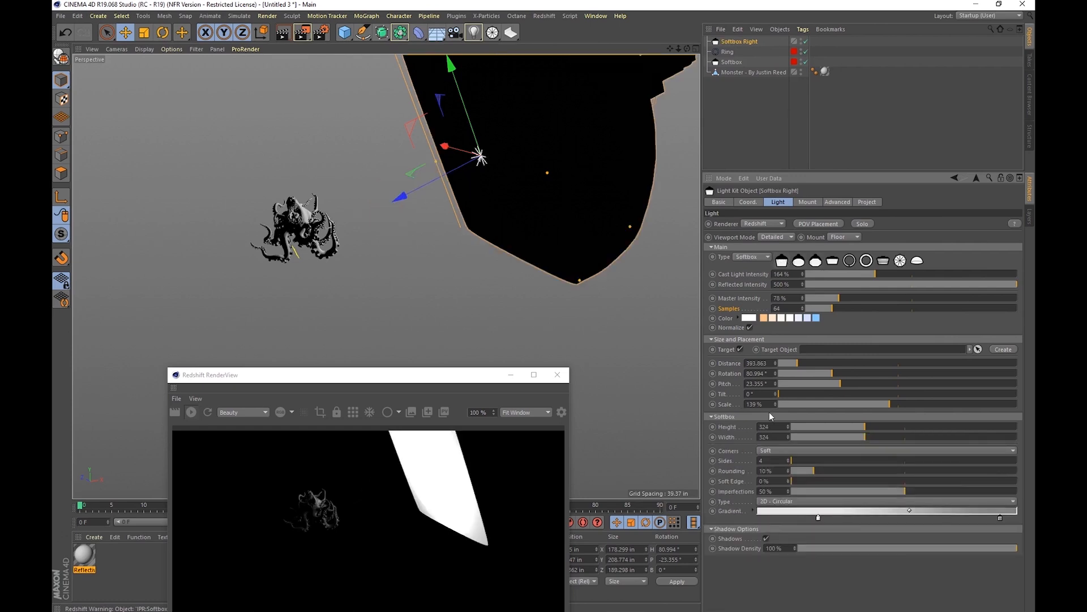
alt+drag(487, 175, 572, 280)
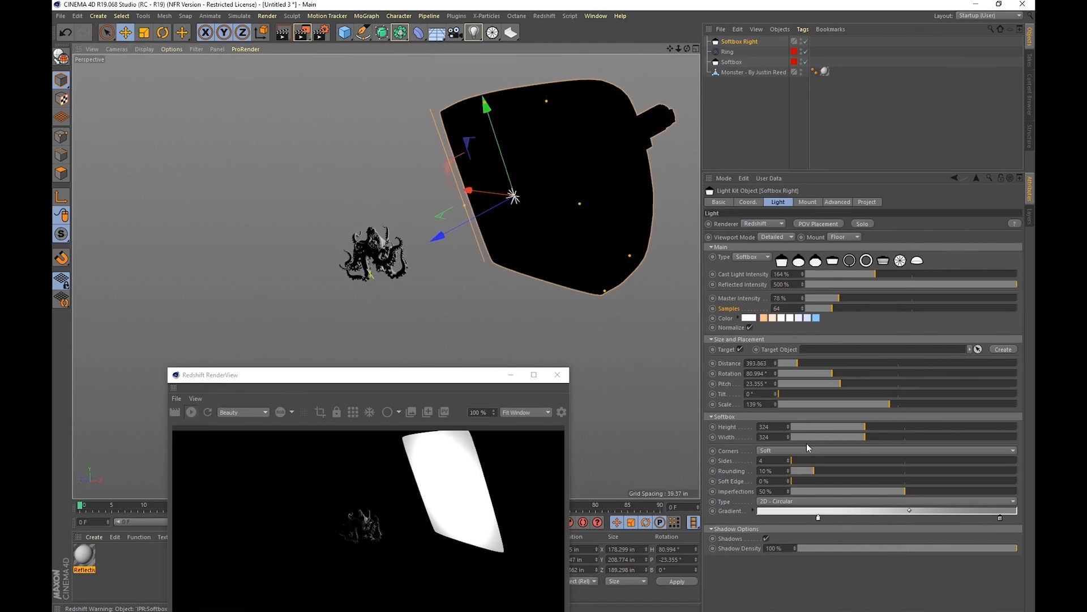
alt+drag(595, 305, 480, 267)
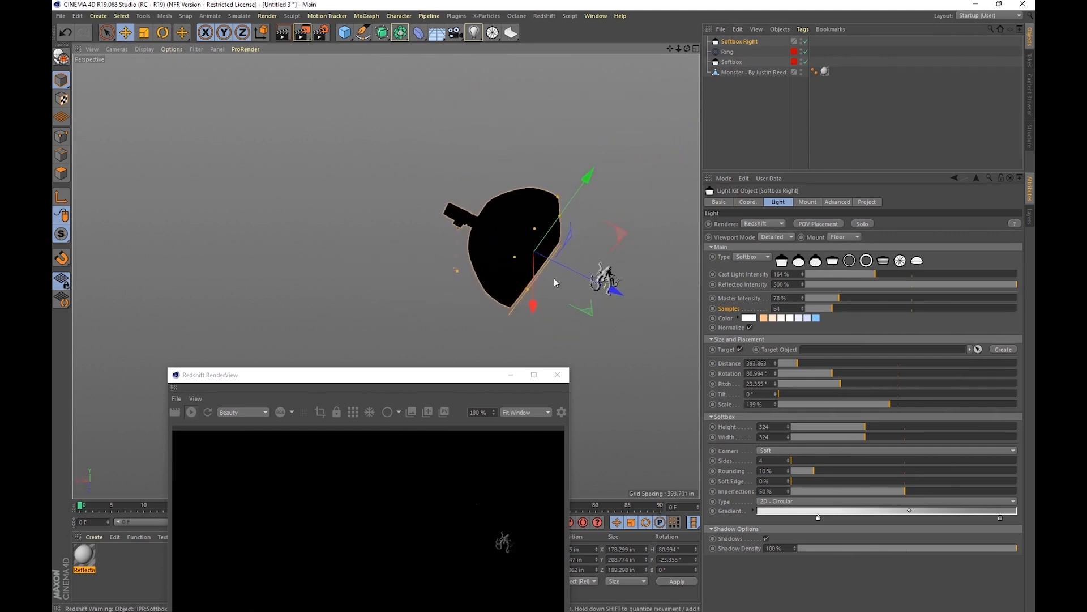
alt+drag(554, 277, 497, 256)
drag(569, 240, 439, 139)
Scale the softbox down to a height and width of about 196.
key(t)
drag(497, 177, 337, 197)
alt+right_drag(337, 197, 427, 198)
mouse_move(426, 199)
alt+mouse_down()
mouse_move(384, 152)
mouse_move(423, 198)
alt+mouse_up()
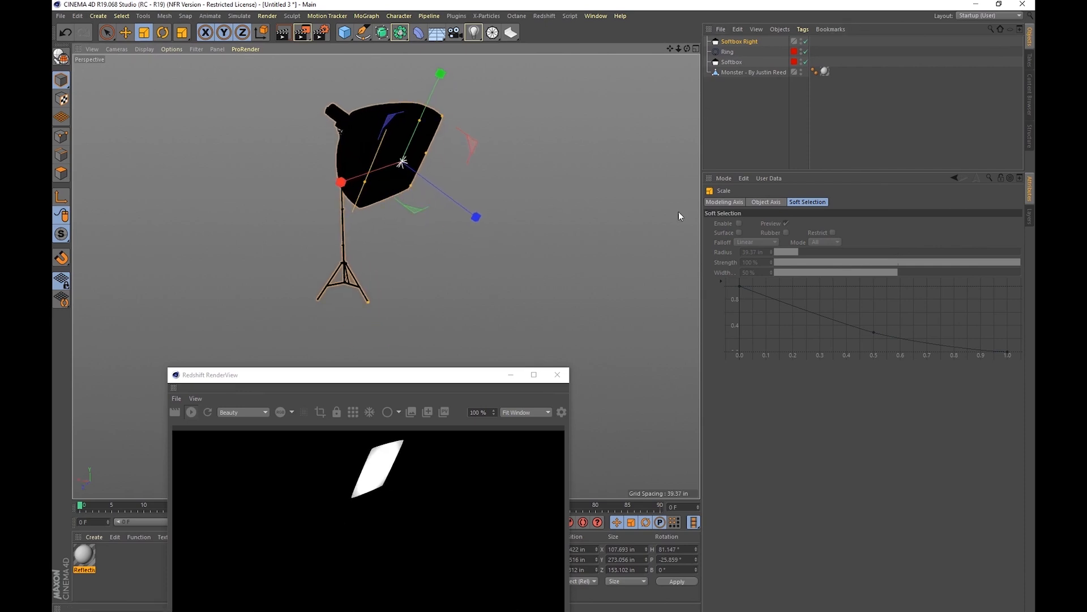
Close the Redshift RenderView and set Softbox Right's renderer to Stand/Phys.
click(557, 374)
click(739, 41)
click(762, 224)
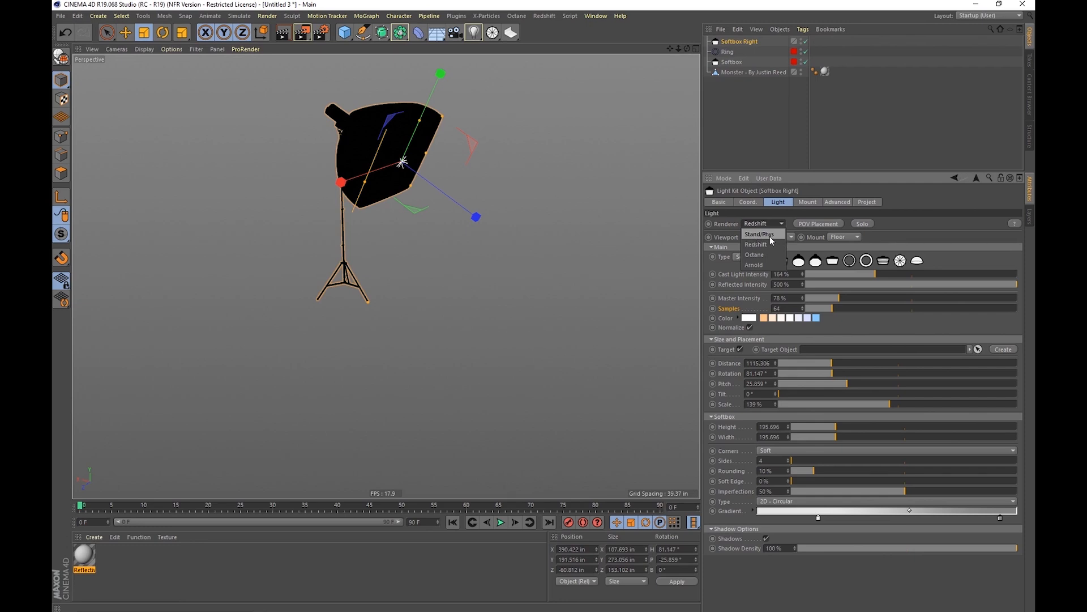
click(770, 235)
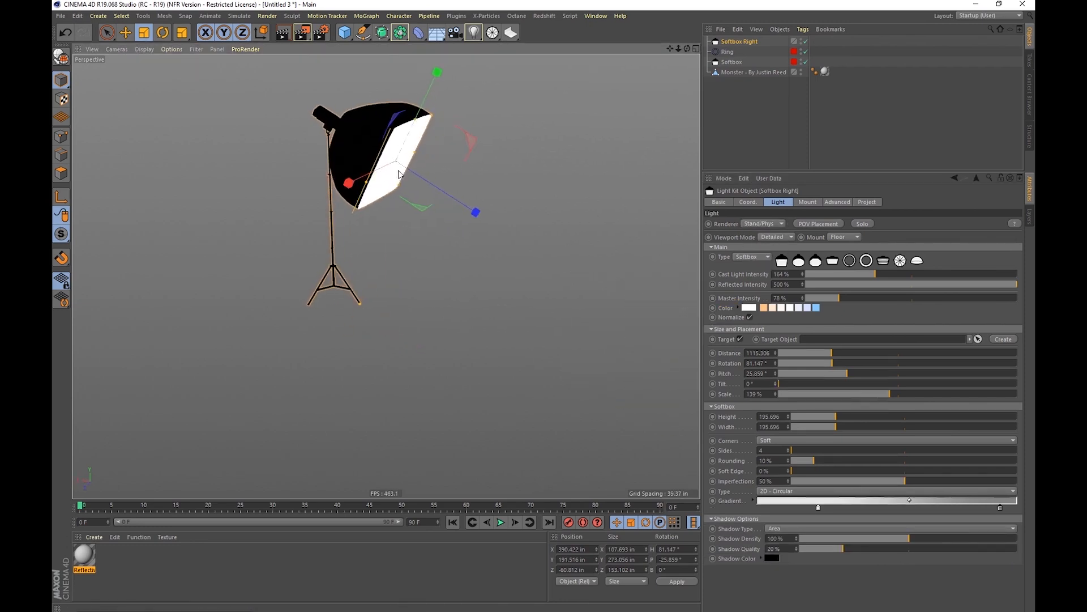
Set Reflected Intensity to 158% and Master Intensity to about 100%, and reshape the softbox to about 437 wide with 19% Rounding and 42% Soft Edge.
alt+drag(388, 181, 404, 175)
drag(887, 284, 865, 284)
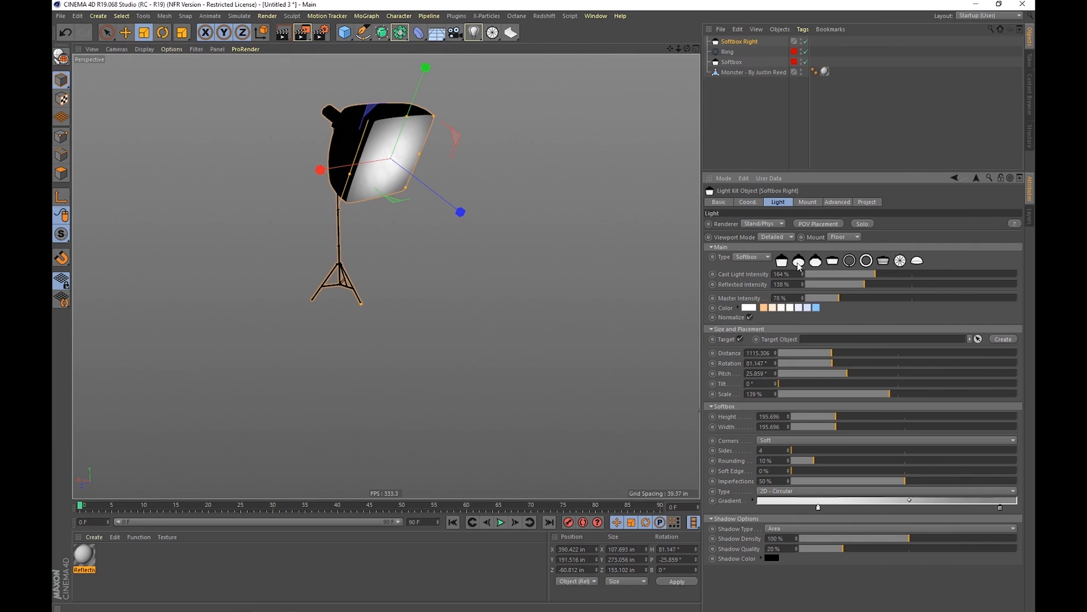
drag(350, 174, 359, 149)
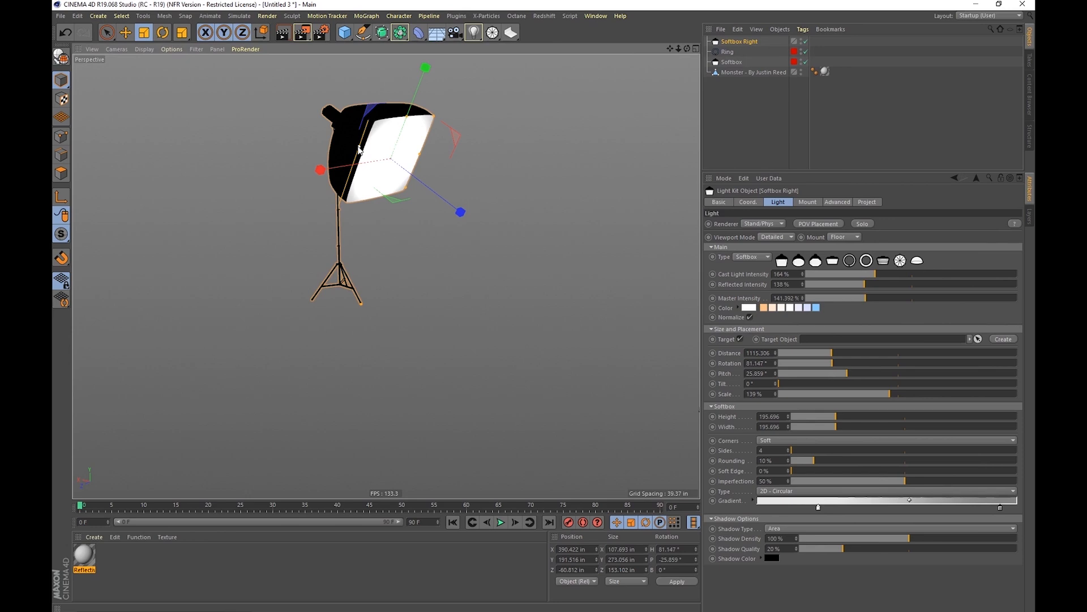
drag(358, 146, 443, 144)
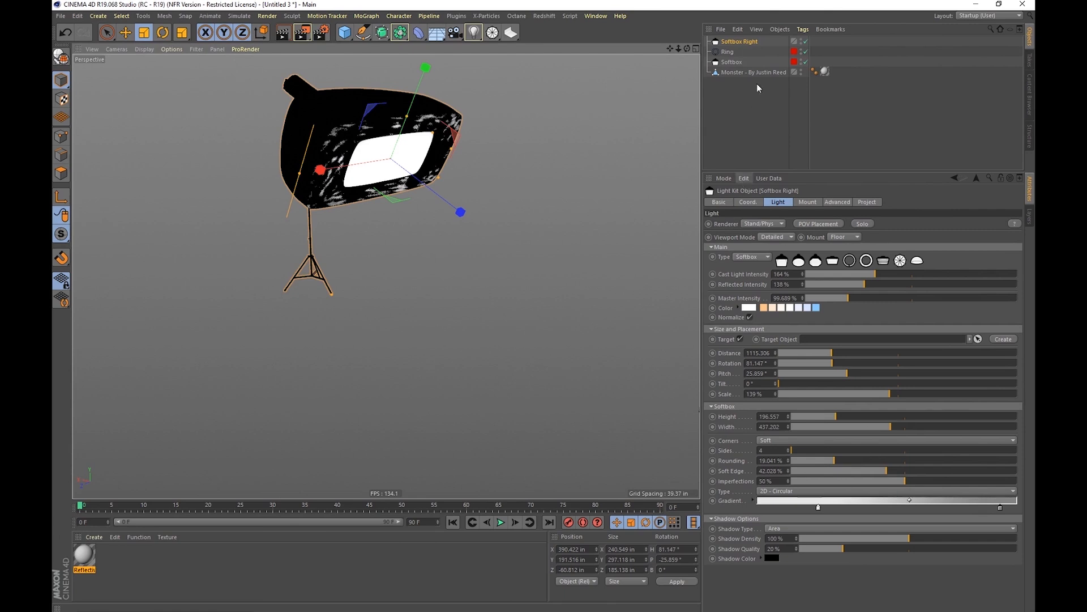
mouse_move(337, 150)
alt+mouse_down()
mouse_move(315, 152)
mouse_move(351, 135)
alt+mouse_up()
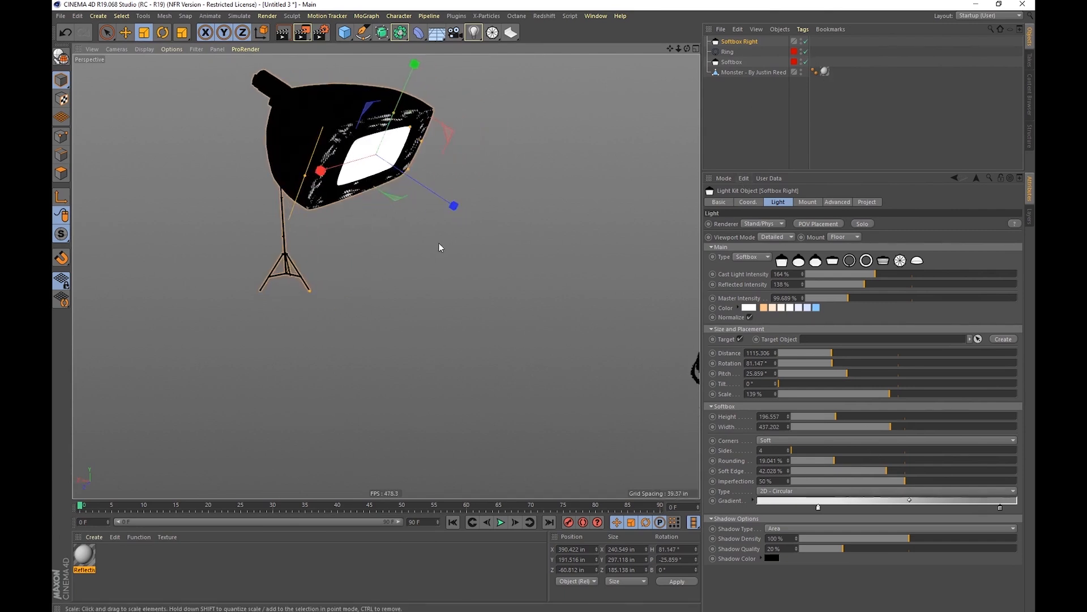
Set the light's renderer back to Redshift and start a live preview in the Redshift RenderView.
click(769, 225)
click(759, 253)
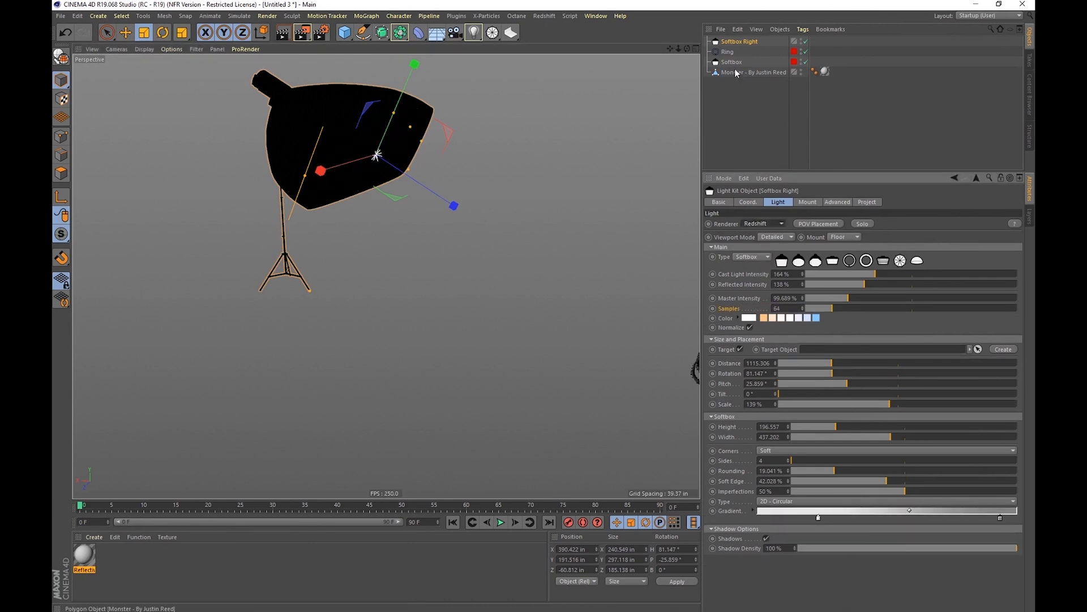
click(545, 16)
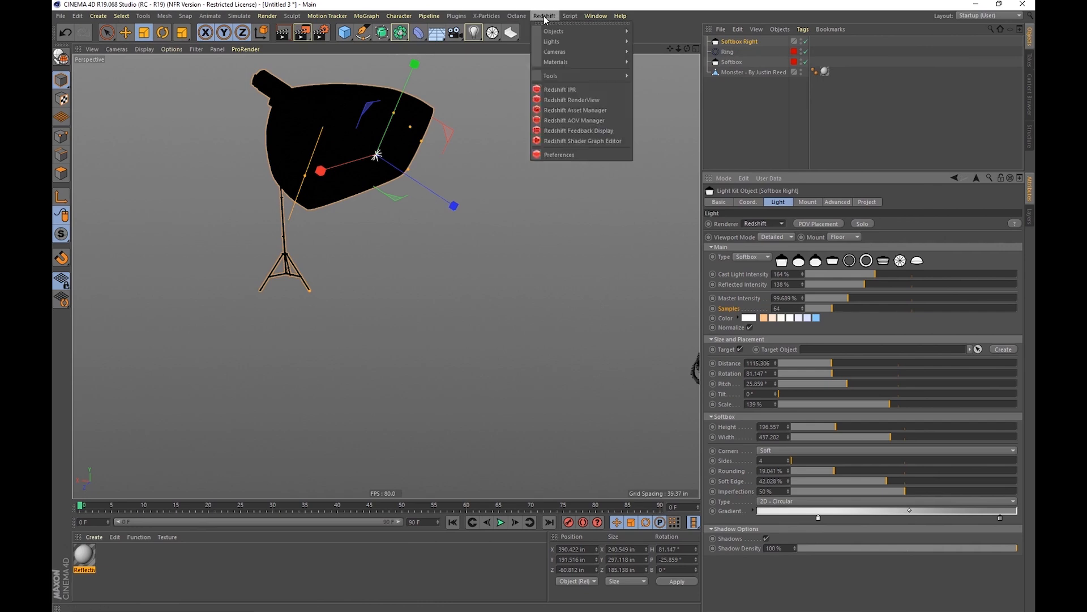
click(580, 100)
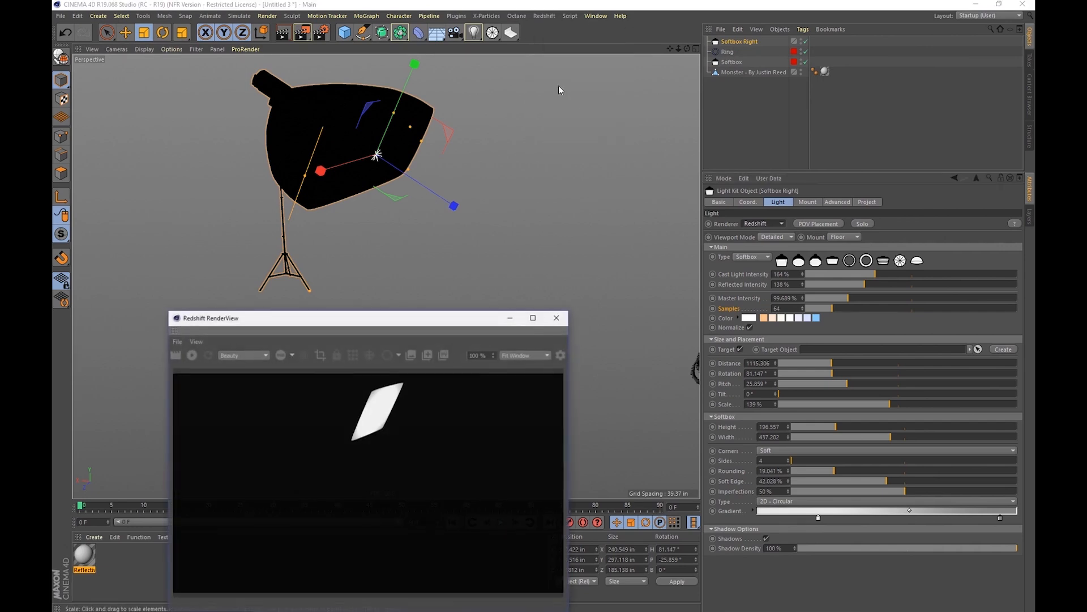
click(191, 355)
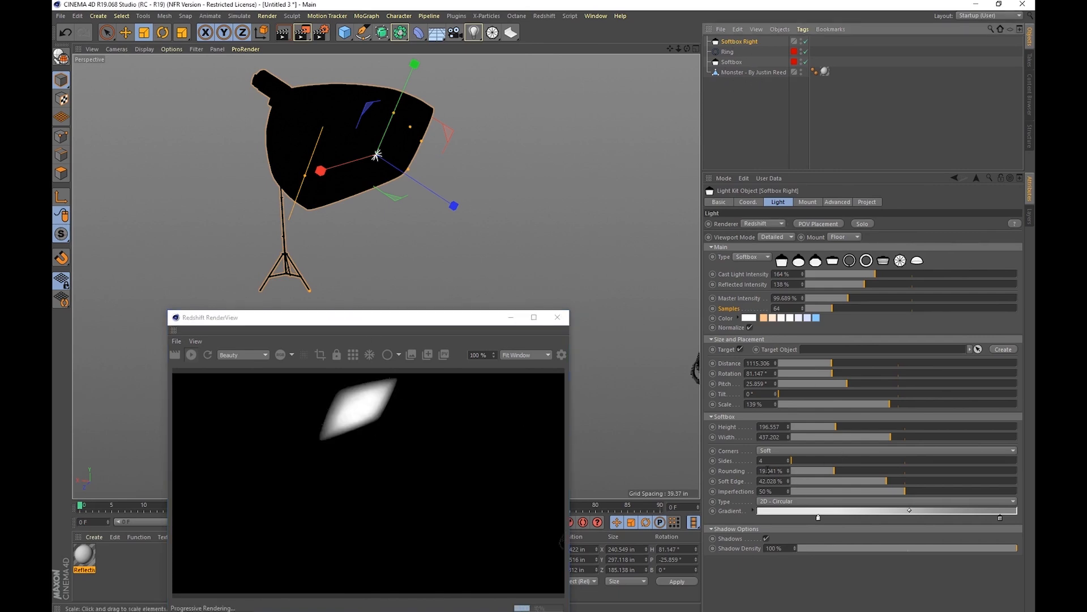
Reduce the Soft Edge to 0% and use Hard corners with 44% Rounding on the softbox.
drag(858, 481, 736, 484)
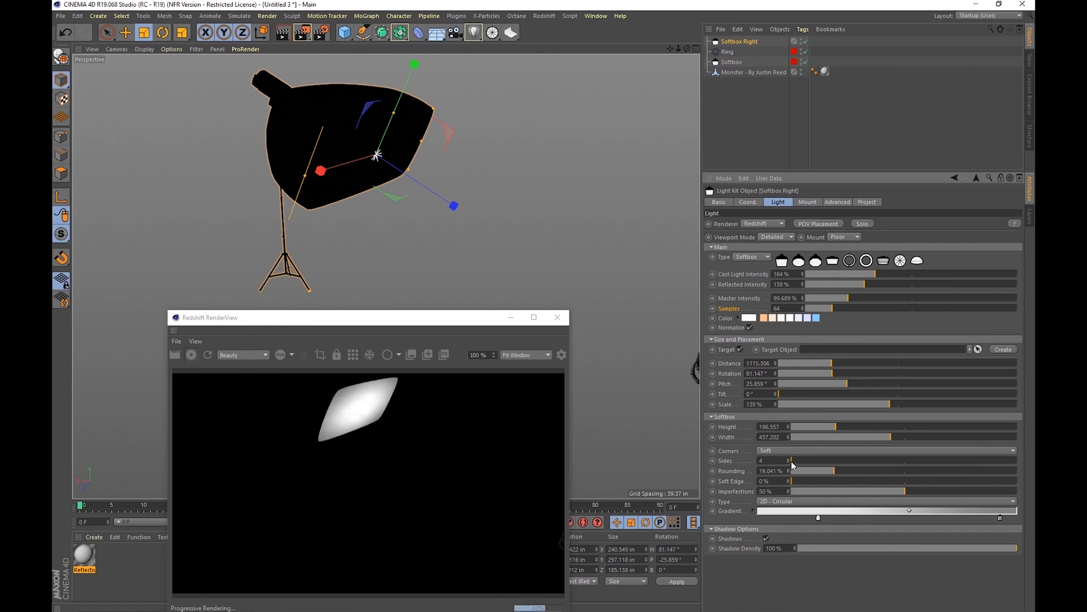
mouse_move(804, 471)
mouse_down()
mouse_move(794, 471)
mouse_move(856, 473)
mouse_move(794, 473)
mouse_move(812, 473)
mouse_up()
click(762, 451)
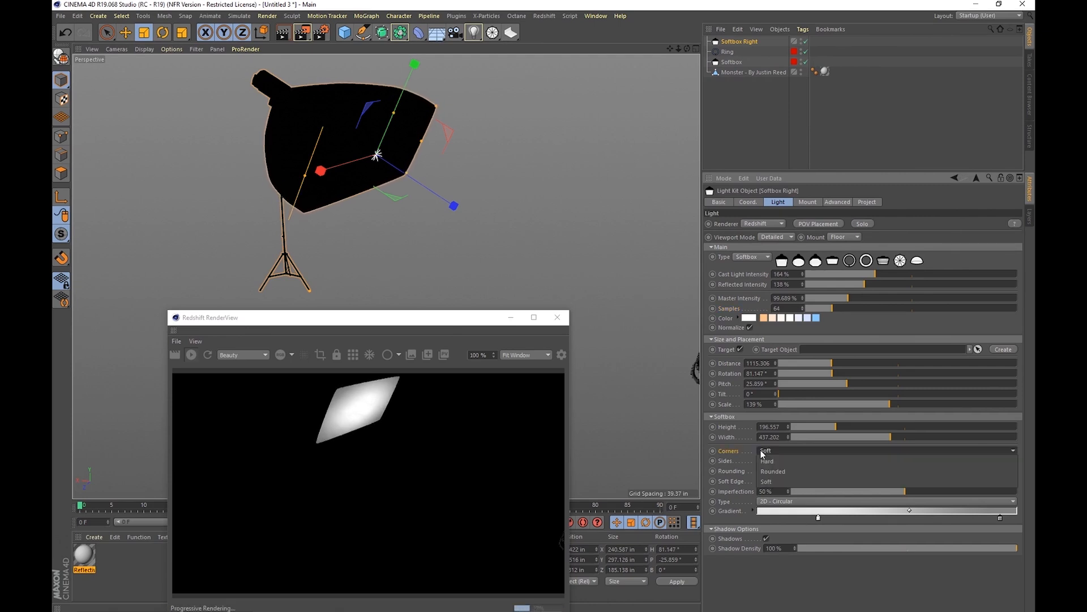
click(767, 461)
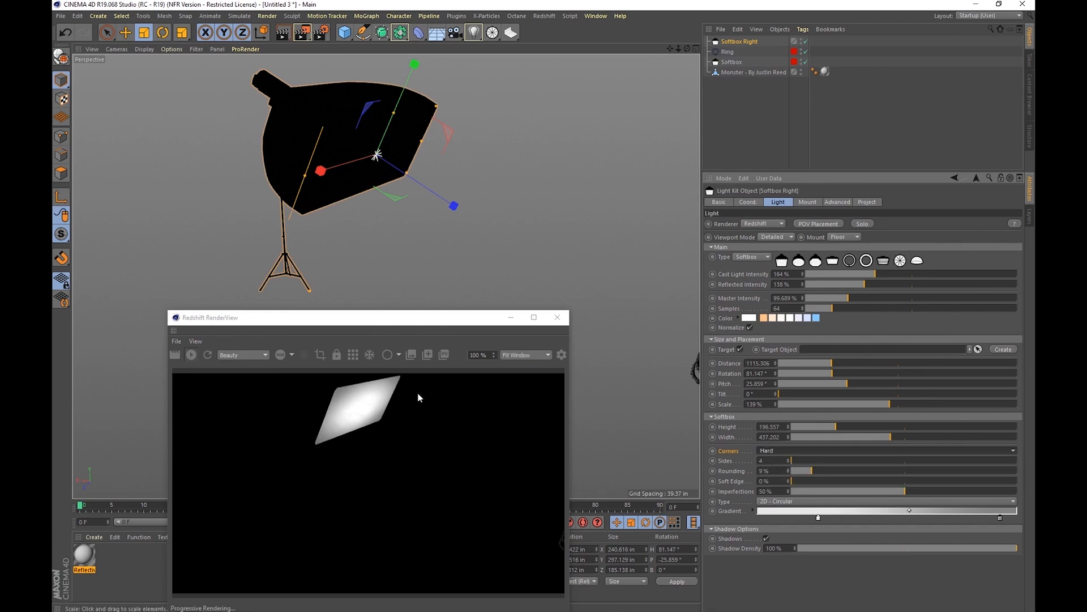
drag(816, 471, 891, 470)
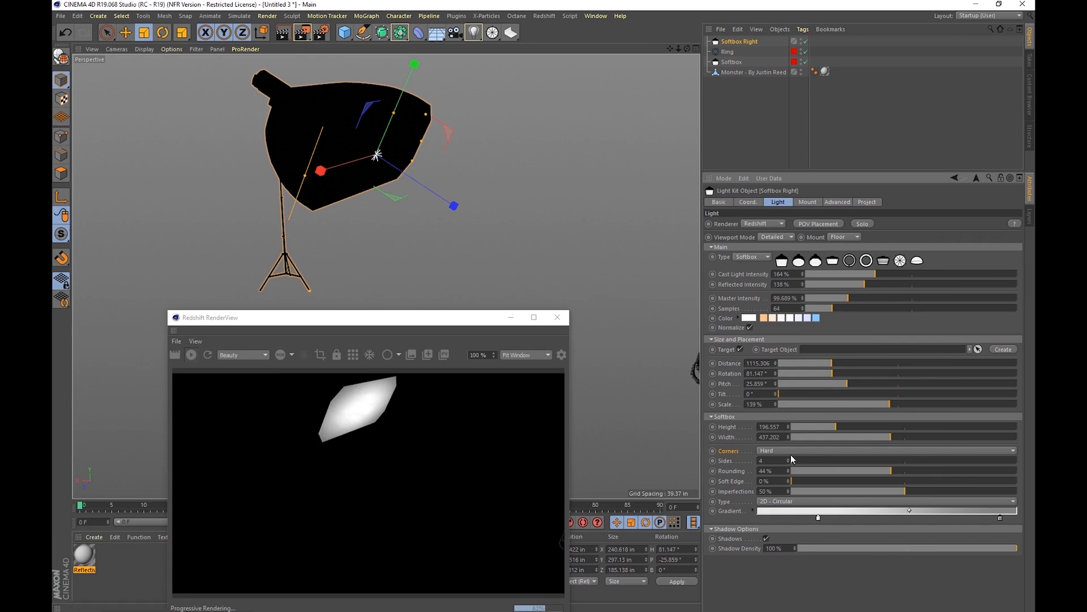
Try Rounded corners on the softbox with Rounding at 87%.
click(780, 451)
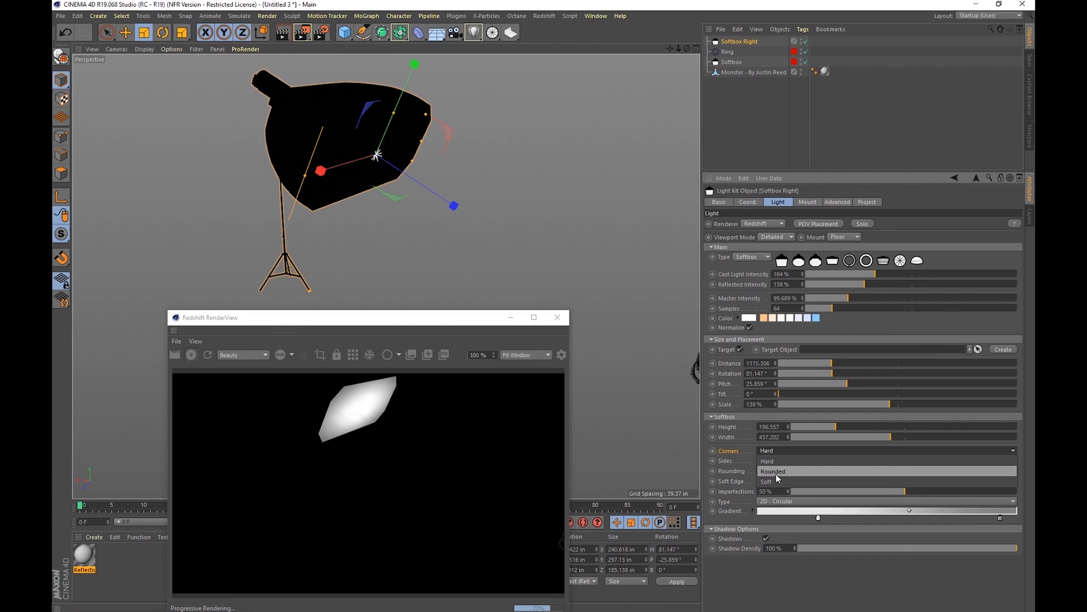
click(778, 478)
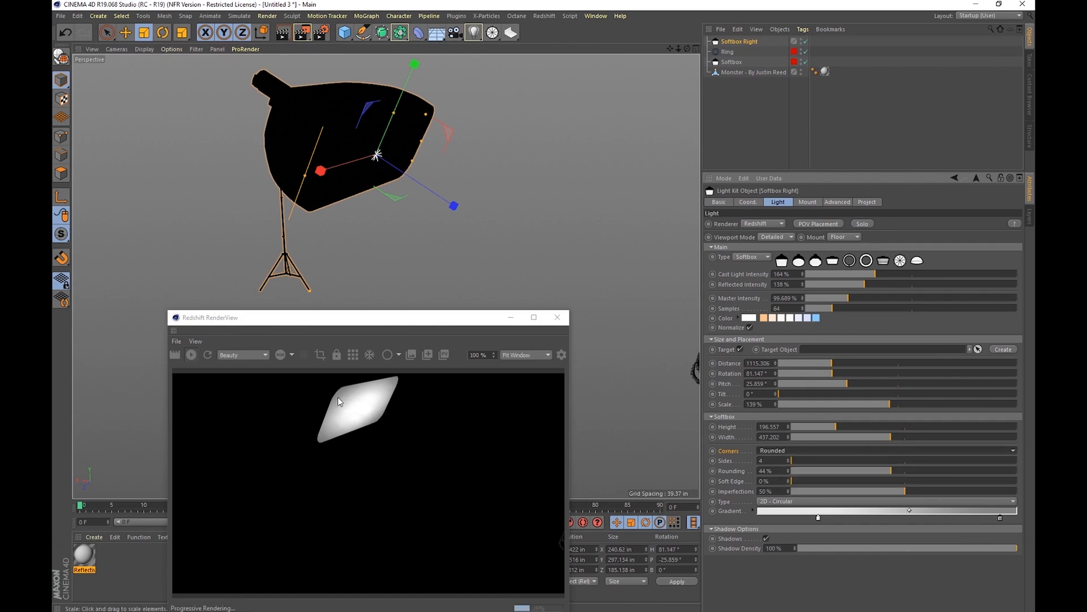
drag(897, 471, 990, 473)
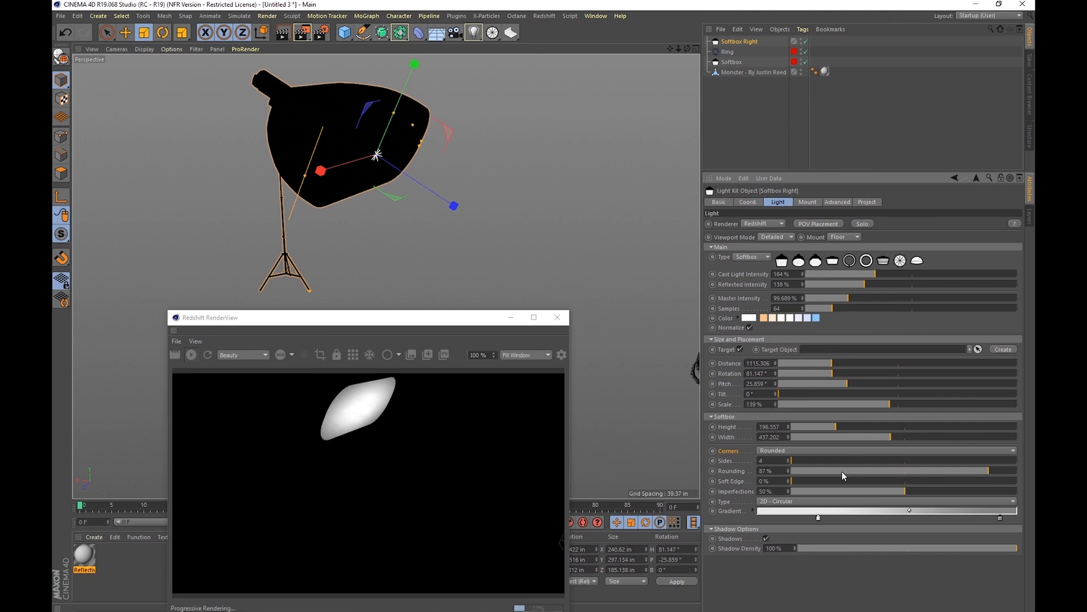
Set the softbox's Corners to Soft with Rounding at 14%.
click(776, 450)
click(781, 478)
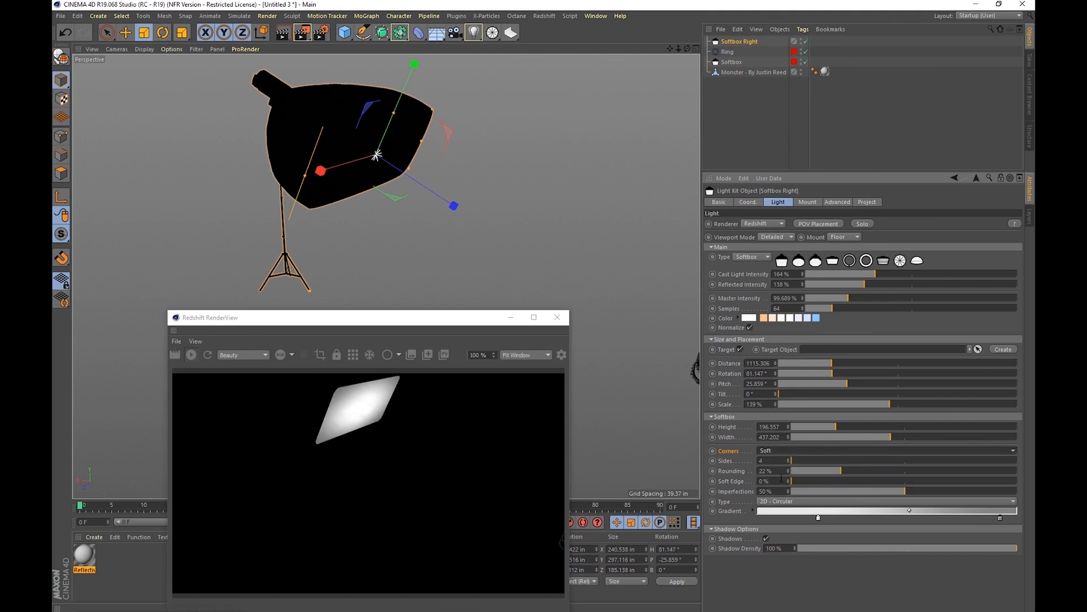
drag(849, 474, 823, 471)
Increase the softbox's Sides to 6 to make its face hexagonal.
alt+drag(412, 160, 309, 137)
alt+right_drag(308, 137, 356, 109)
alt+middle_drag(409, 125, 444, 210)
alt+drag(444, 236, 444, 246)
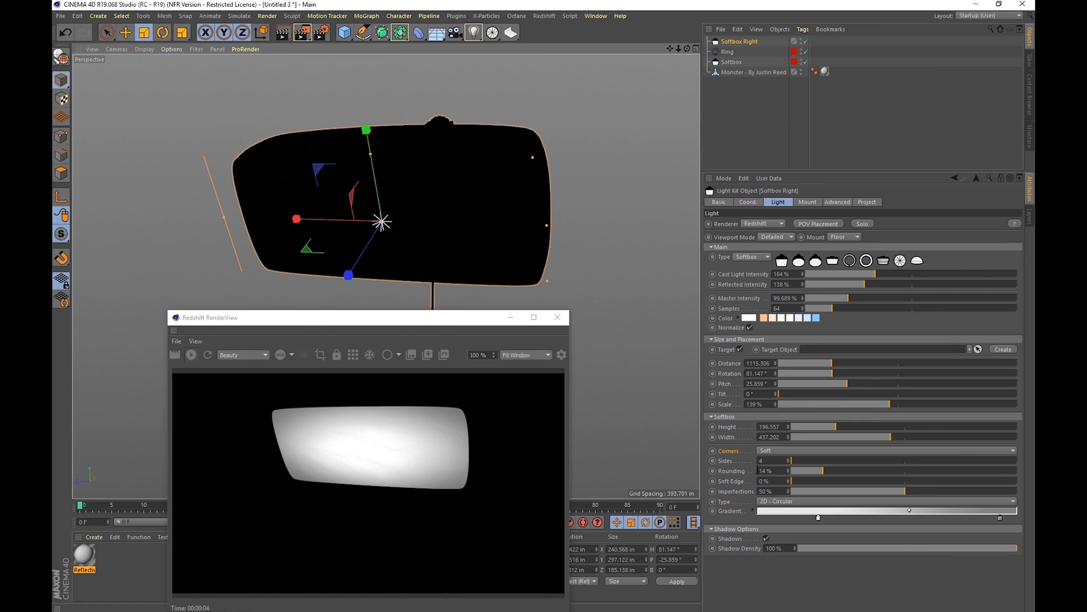
click(787, 457)
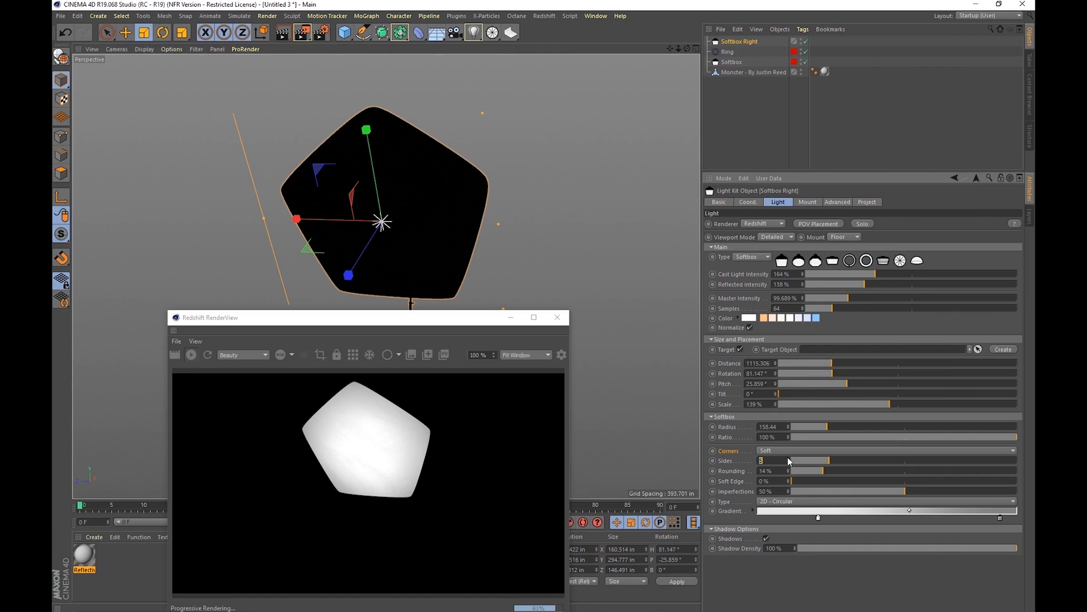
click(787, 457)
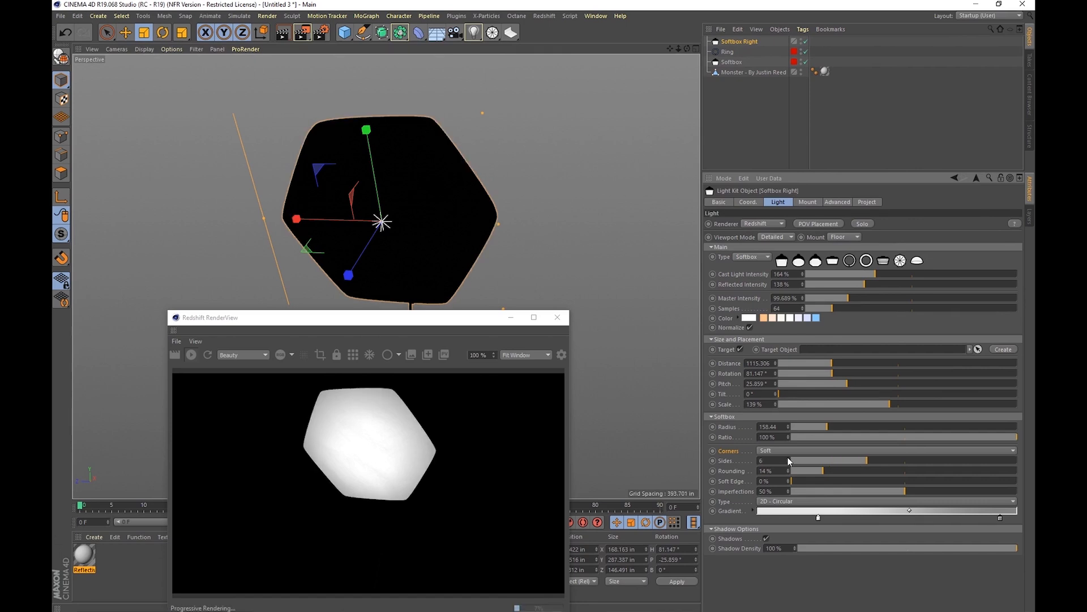
Try an eight-sided softbox with Rounding at 24% and Soft Edge at 29%.
click(787, 457)
click(787, 457)
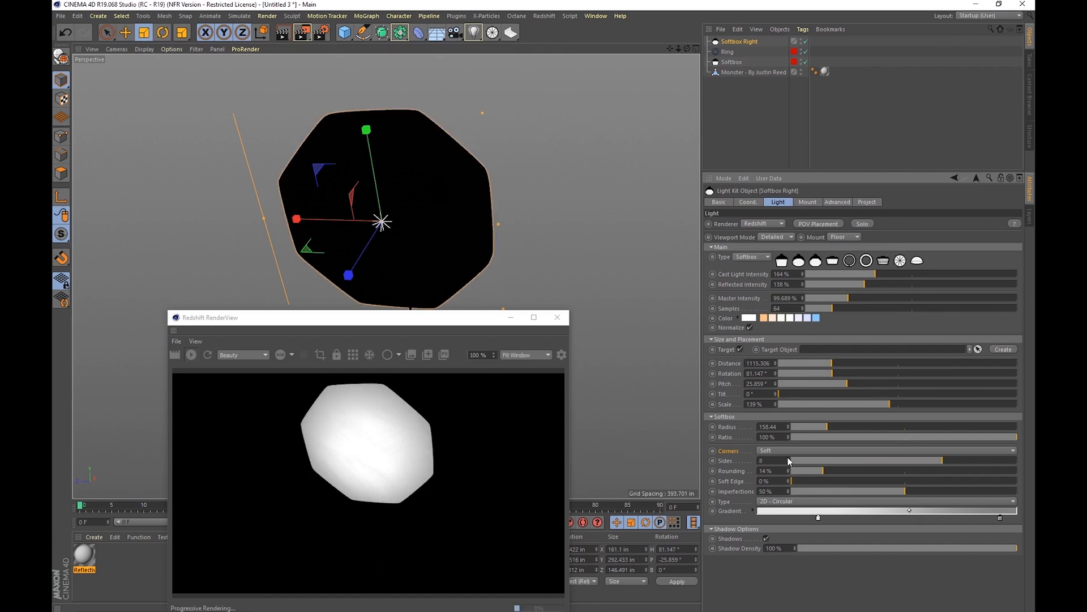
drag(807, 470, 846, 470)
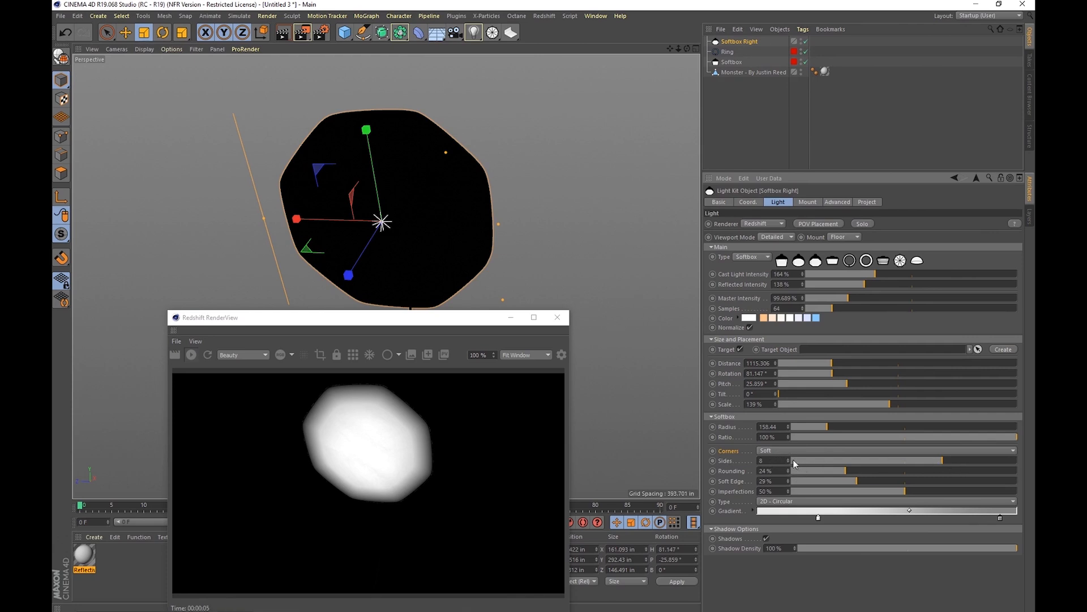
Set the softbox to 4 Sides with 0% Rounding and reduce its Imperfections to 17%.
mouse_move(804, 459)
mouse_down()
mouse_move(813, 458)
mouse_move(780, 460)
mouse_move(1006, 466)
mouse_move(742, 463)
mouse_move(791, 463)
mouse_up()
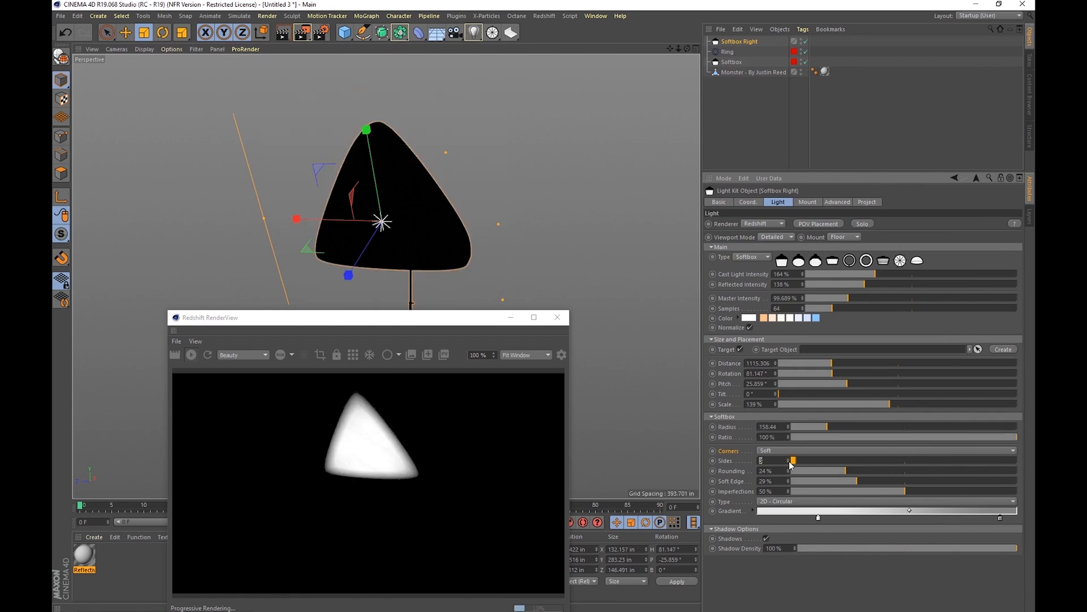
drag(827, 470, 790, 464)
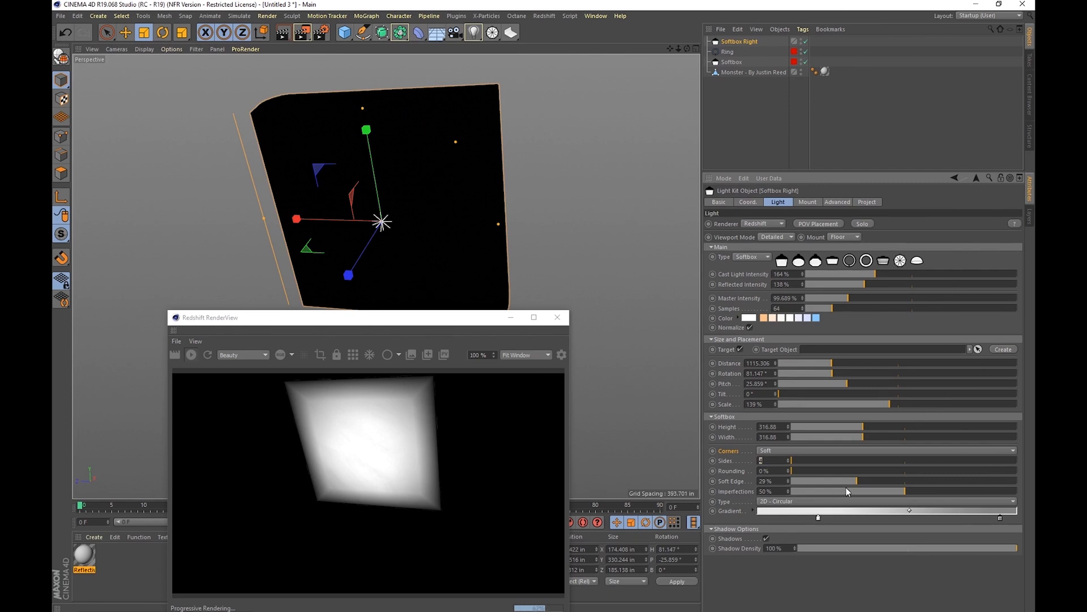
drag(846, 487, 1031, 510)
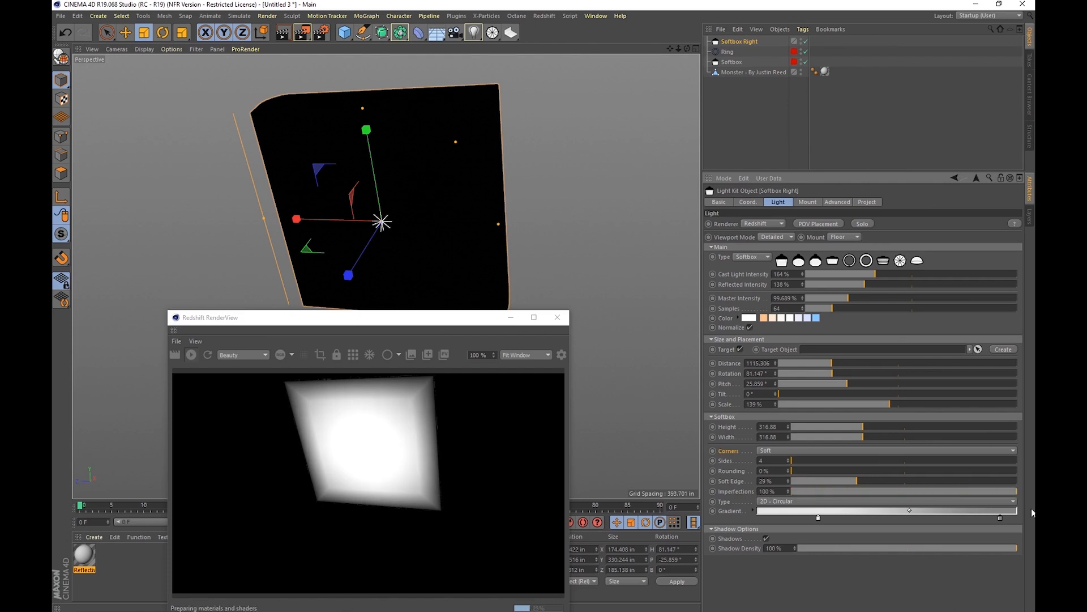
click(830, 490)
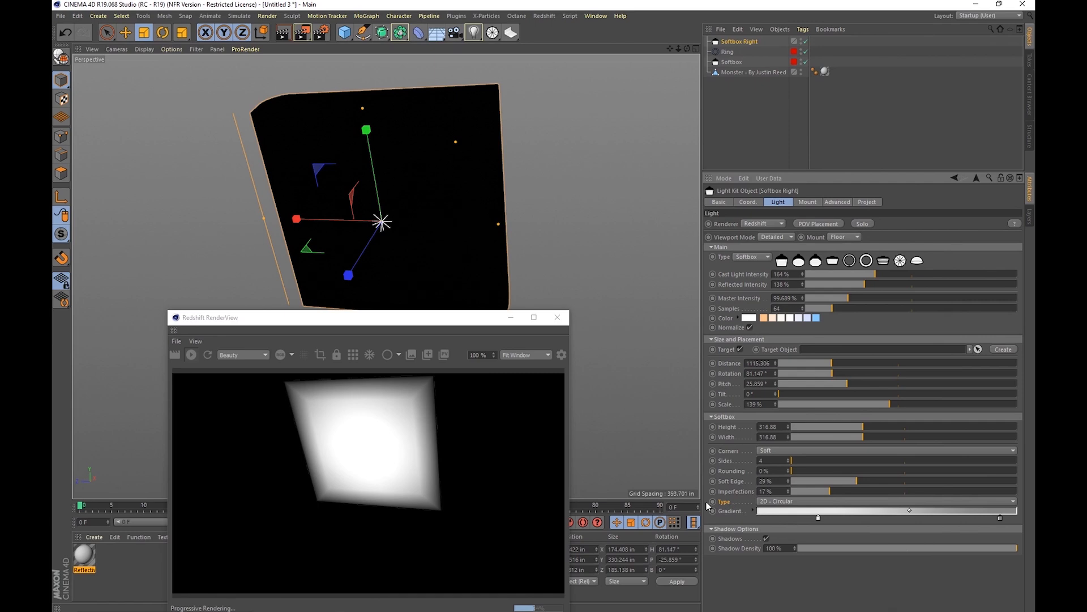
Move the first knot of the softbox gradient to its start and set Soft Edge to 0%.
double_click(818, 518)
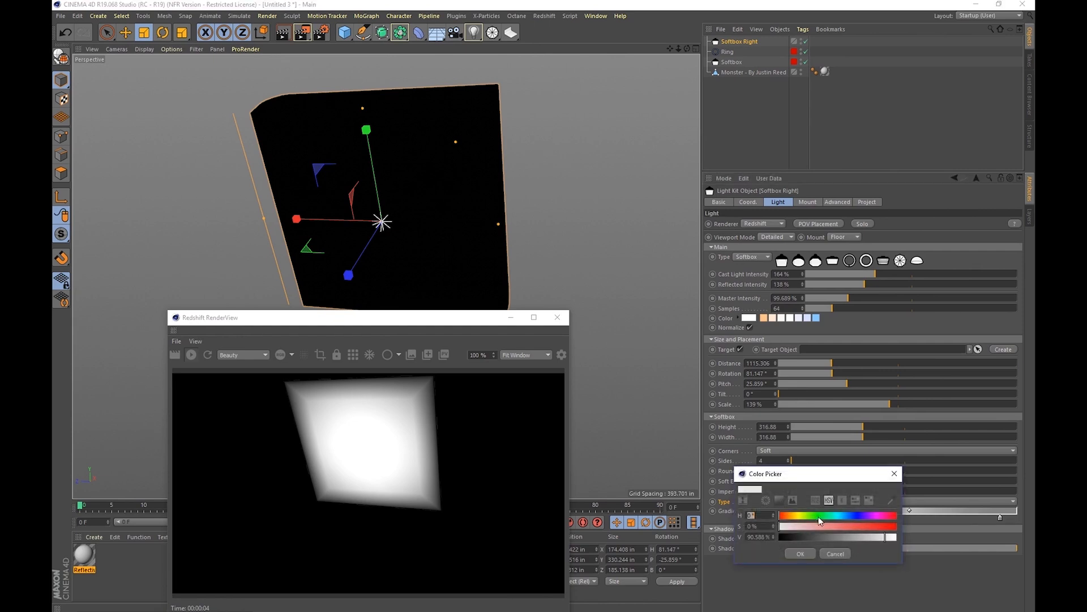
click(828, 553)
drag(817, 517, 753, 521)
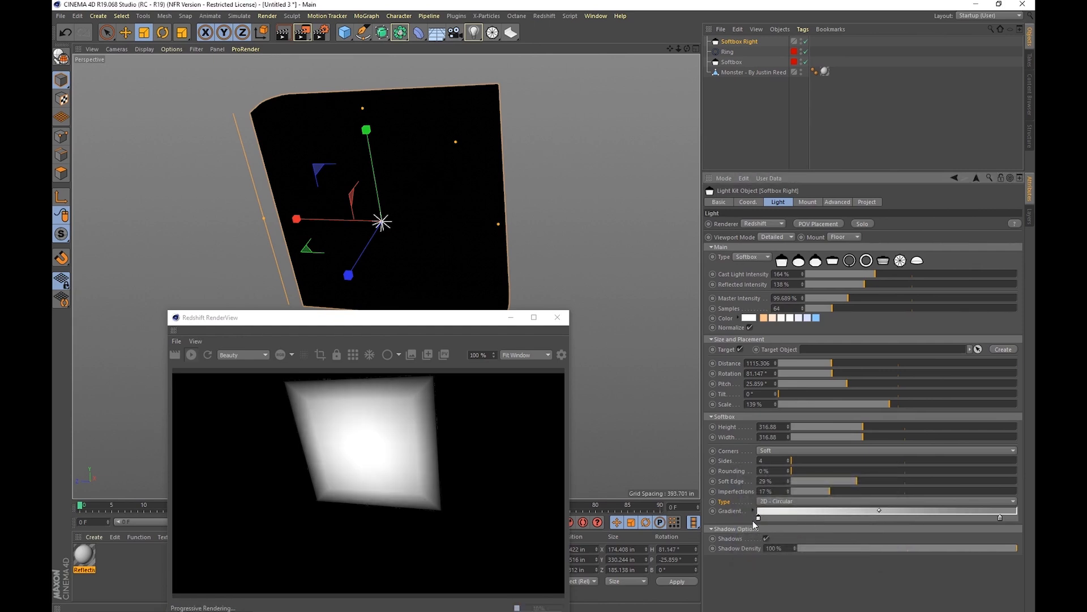
drag(809, 482, 776, 481)
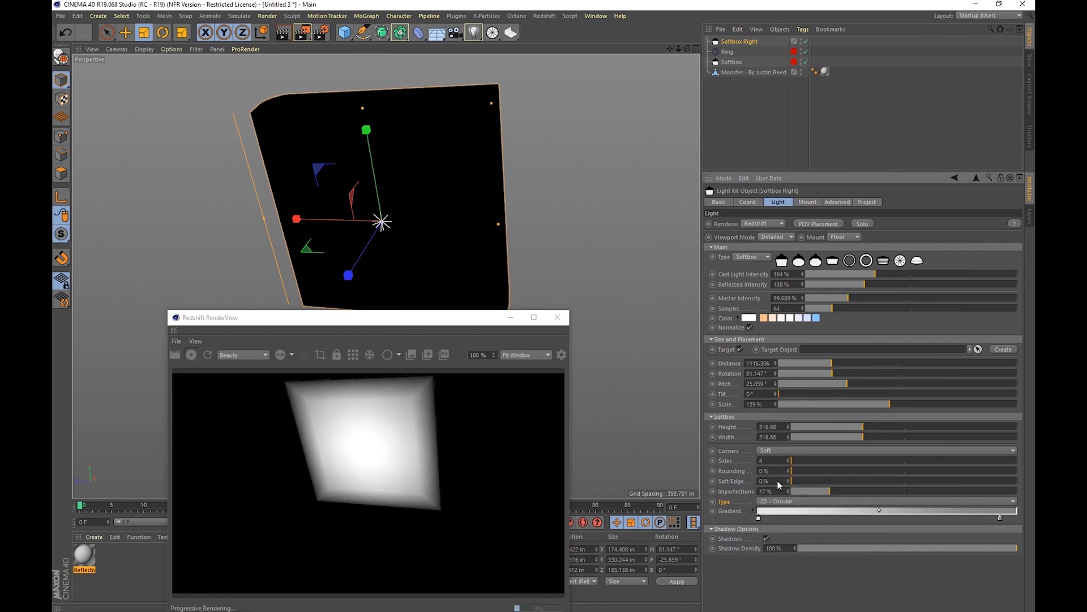
Colour the gradient's end knot dark red and set the softbox gradient Type to 2D - V.
double_click(999, 517)
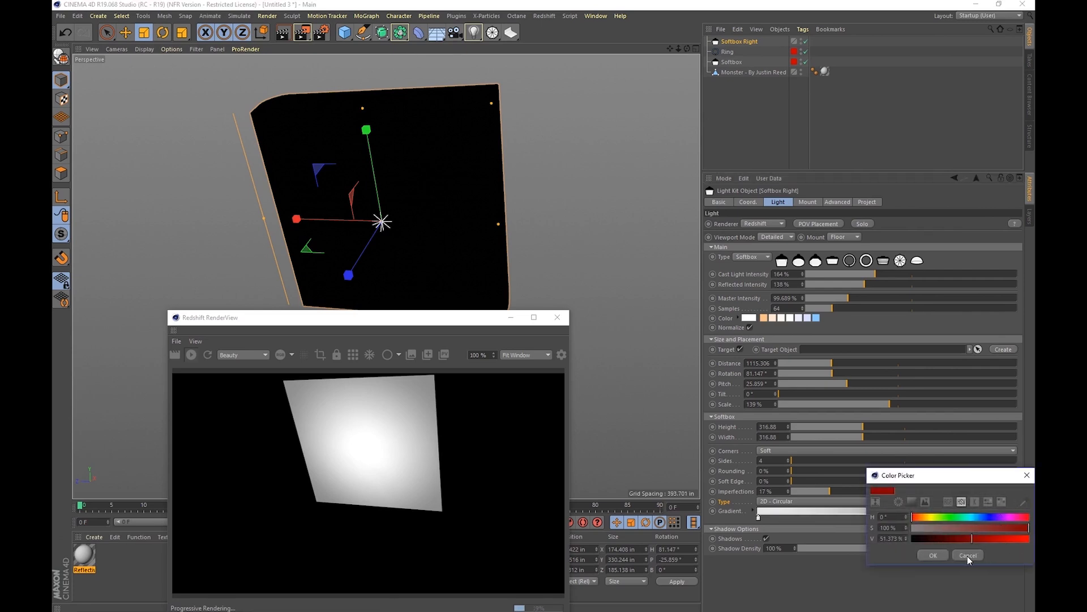
click(930, 555)
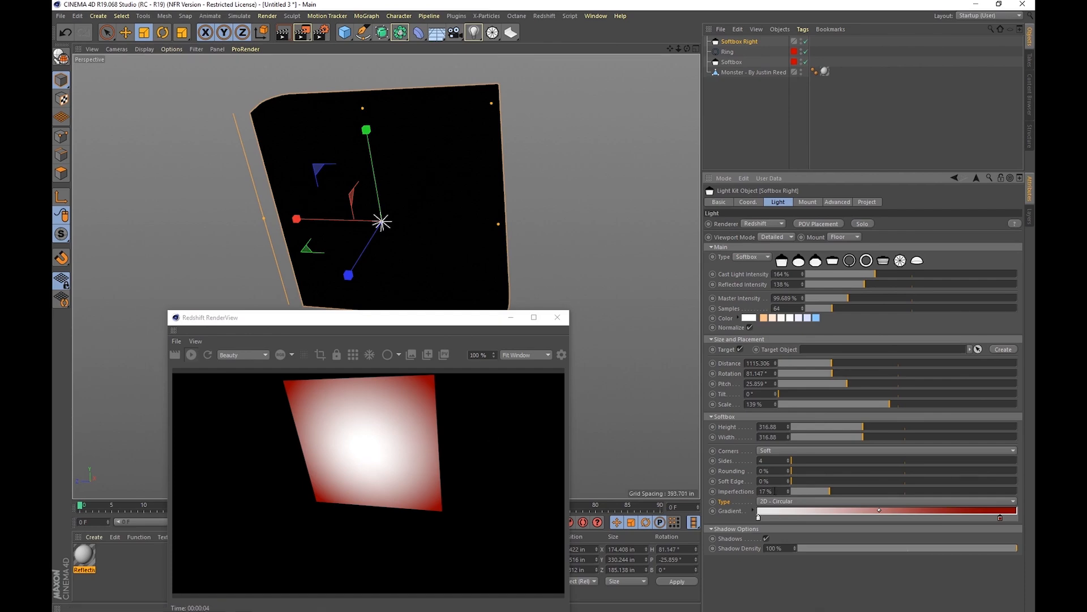
click(771, 501)
click(785, 521)
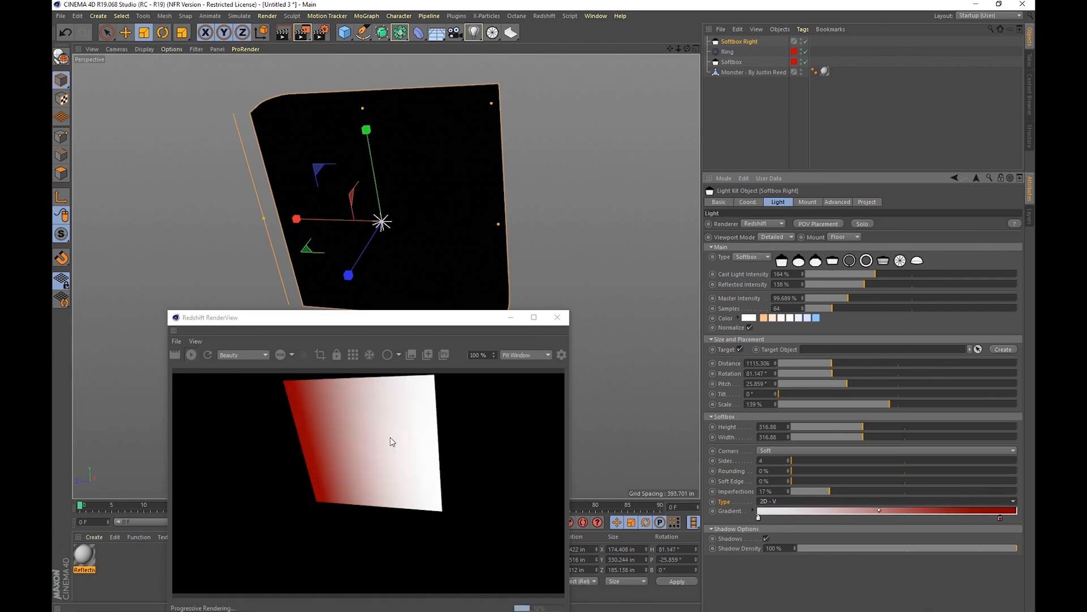
Invert the softbox's white-to-red gradient and check the available gradient types.
right_click(821, 510)
click(836, 518)
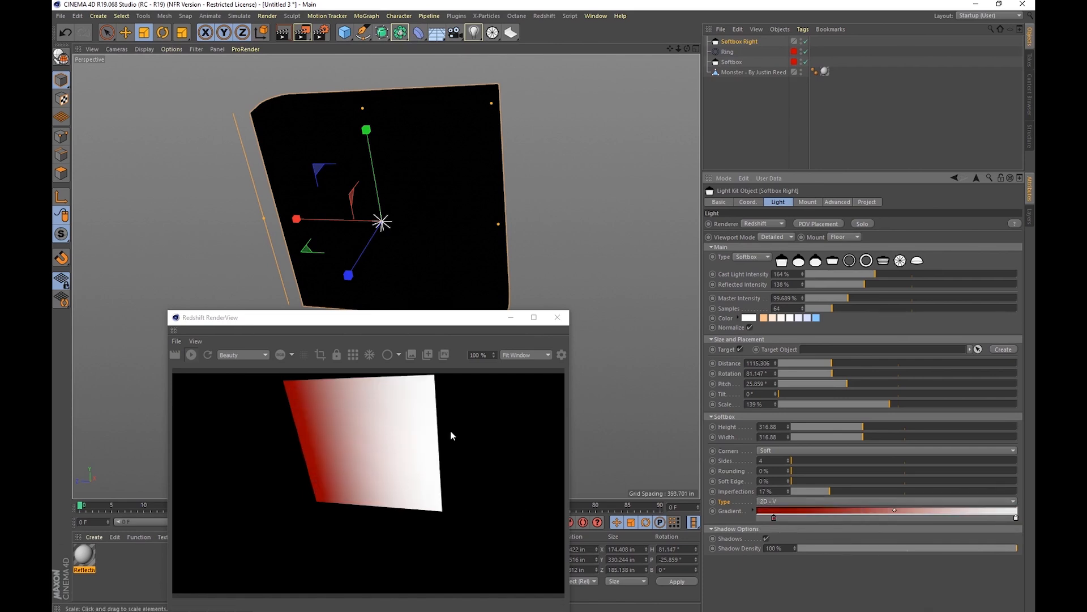
click(764, 502)
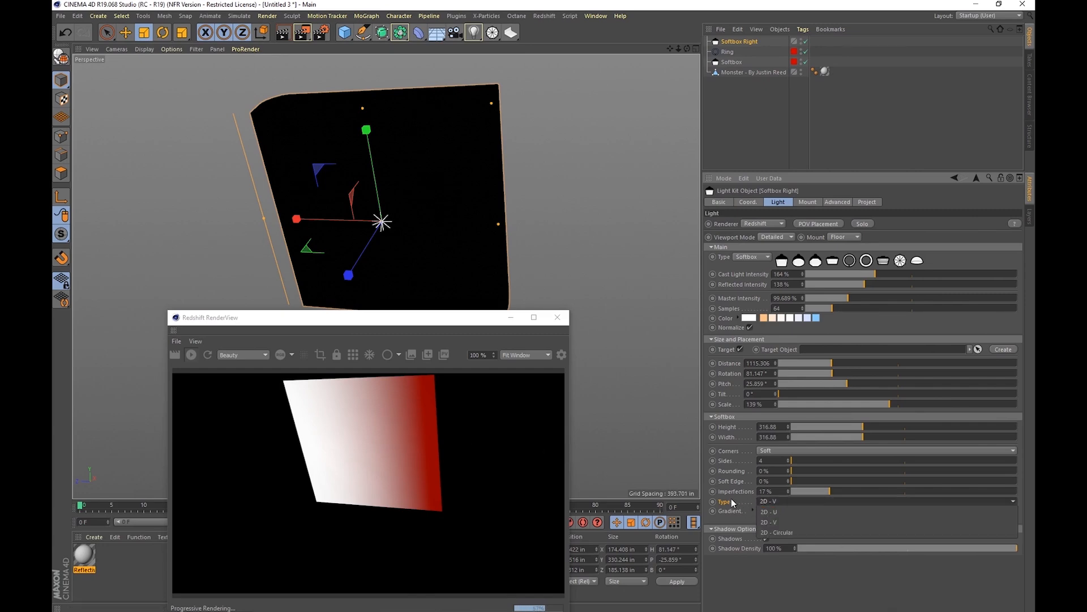
click(739, 495)
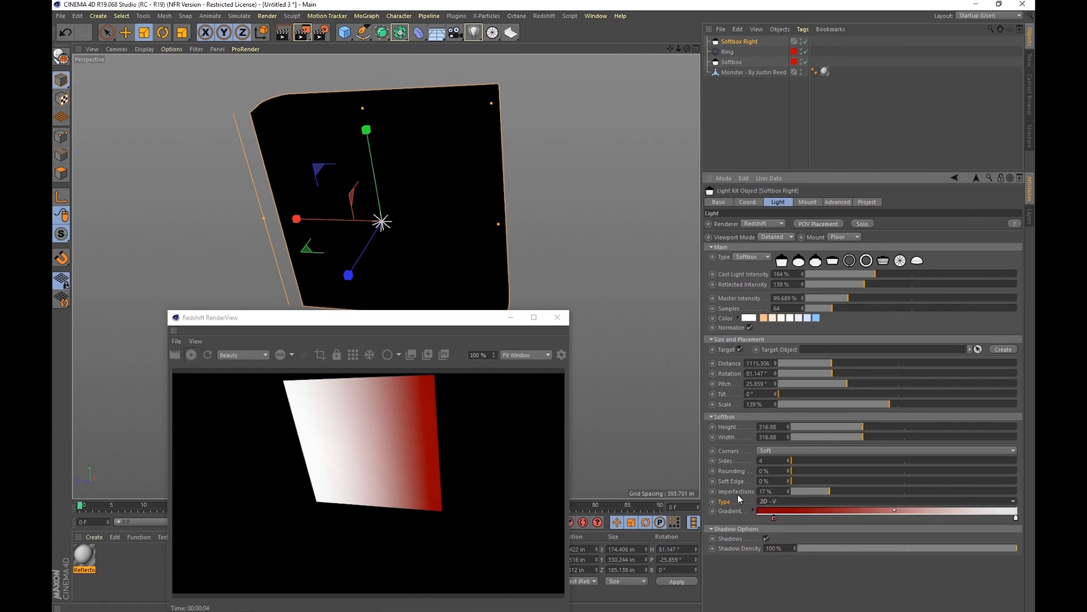
click(777, 502)
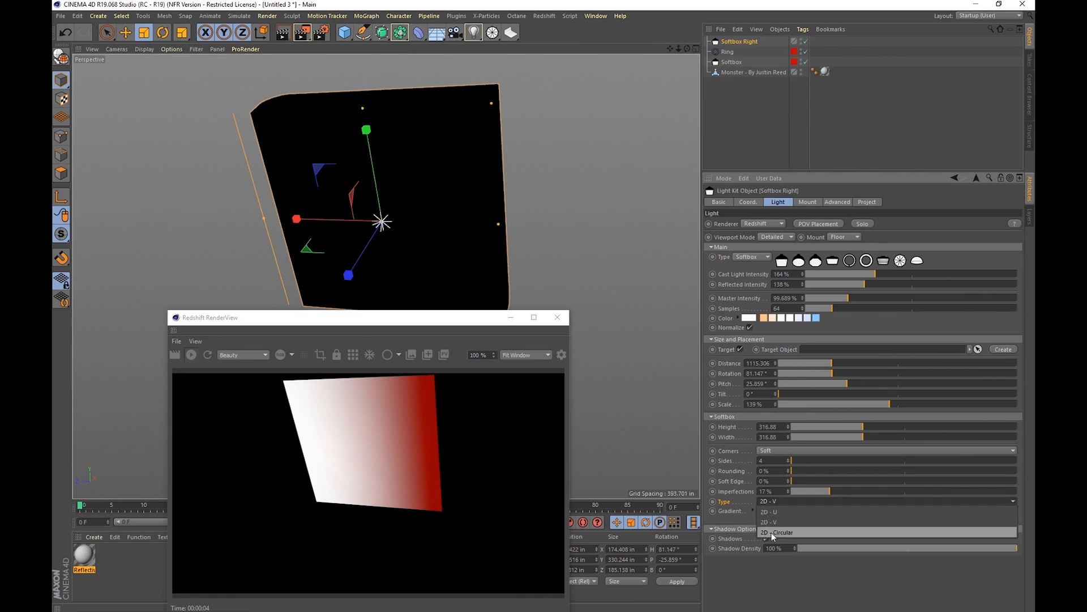
click(735, 500)
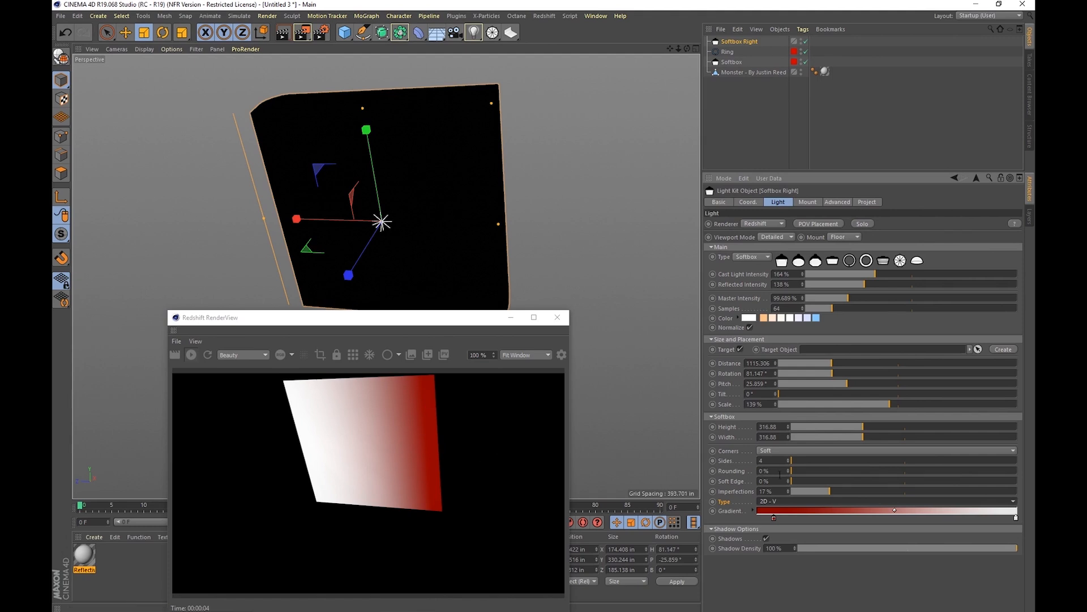
Try a 33% Soft Edge on the red and white softbox and return it to 0%.
drag(803, 479, 854, 480)
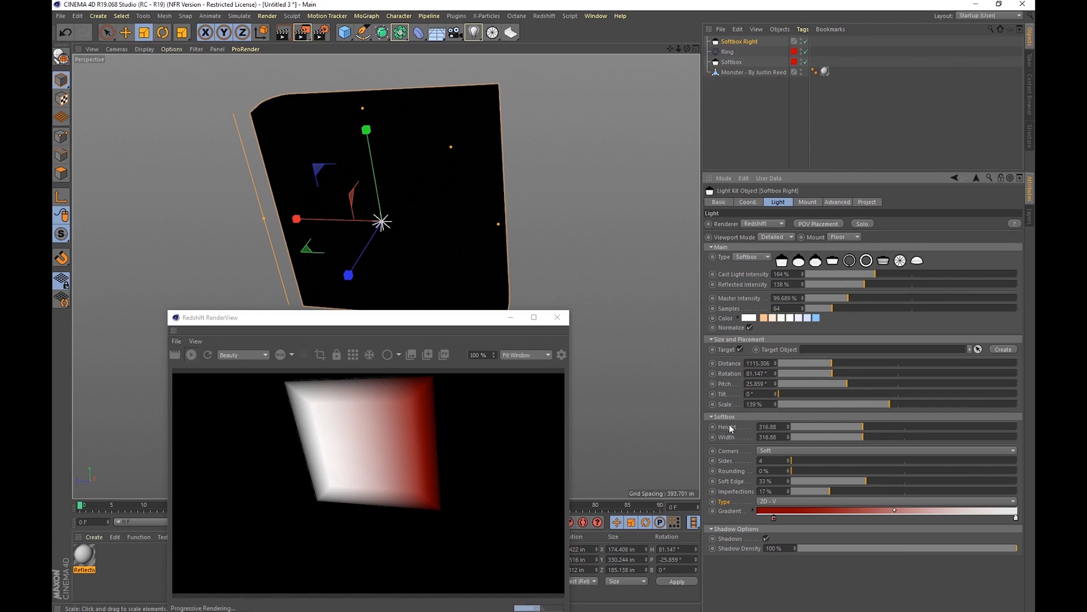
drag(822, 481, 785, 482)
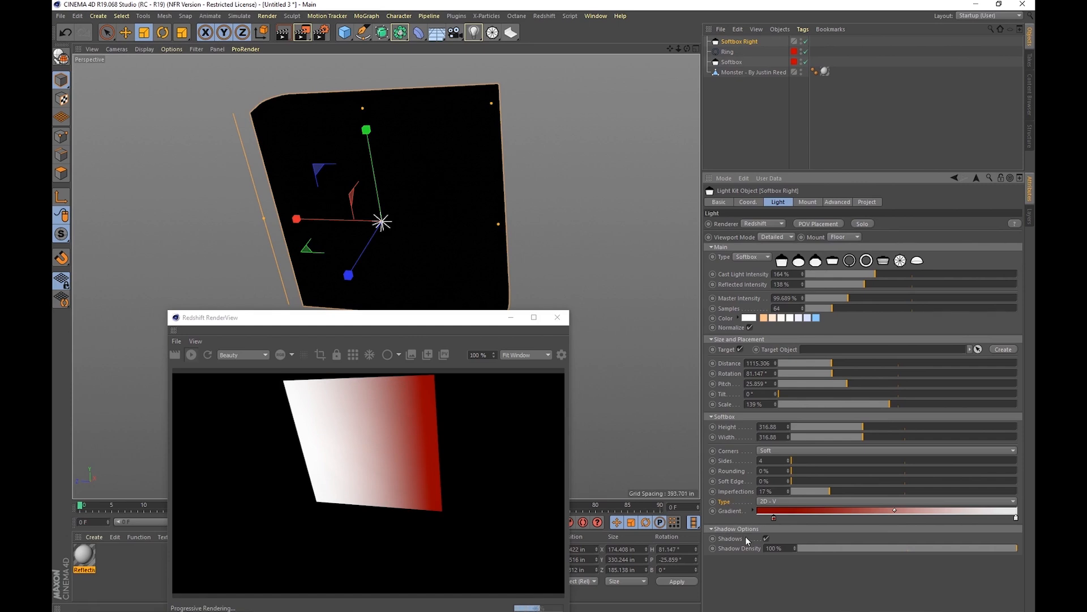
Switch the light's renderer to Stand/Phys to review its Shadow Type options, and return it to Redshift.
click(757, 224)
click(759, 231)
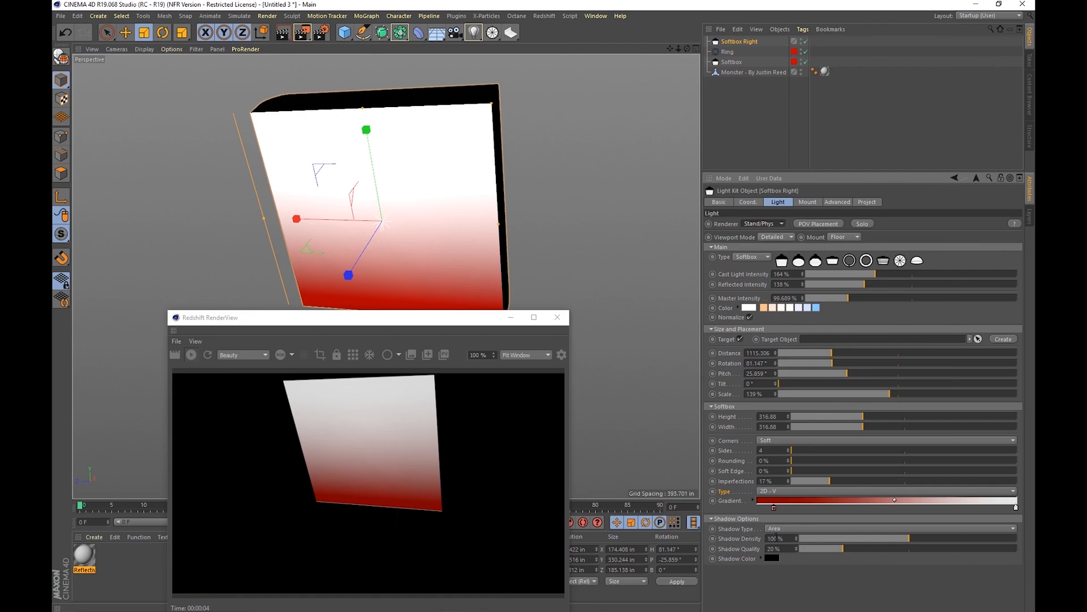
click(771, 529)
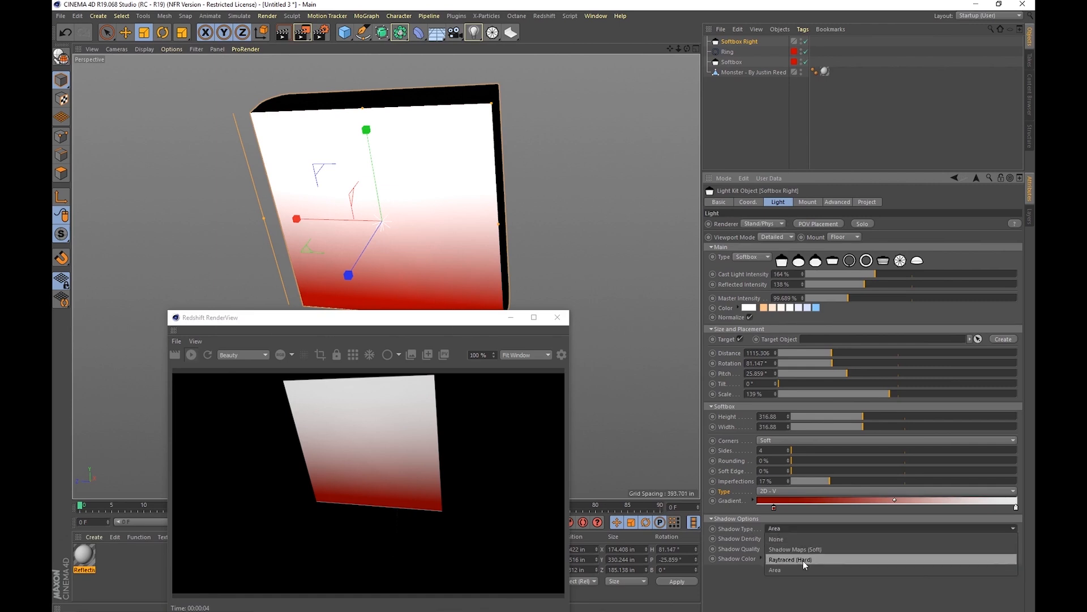
click(783, 571)
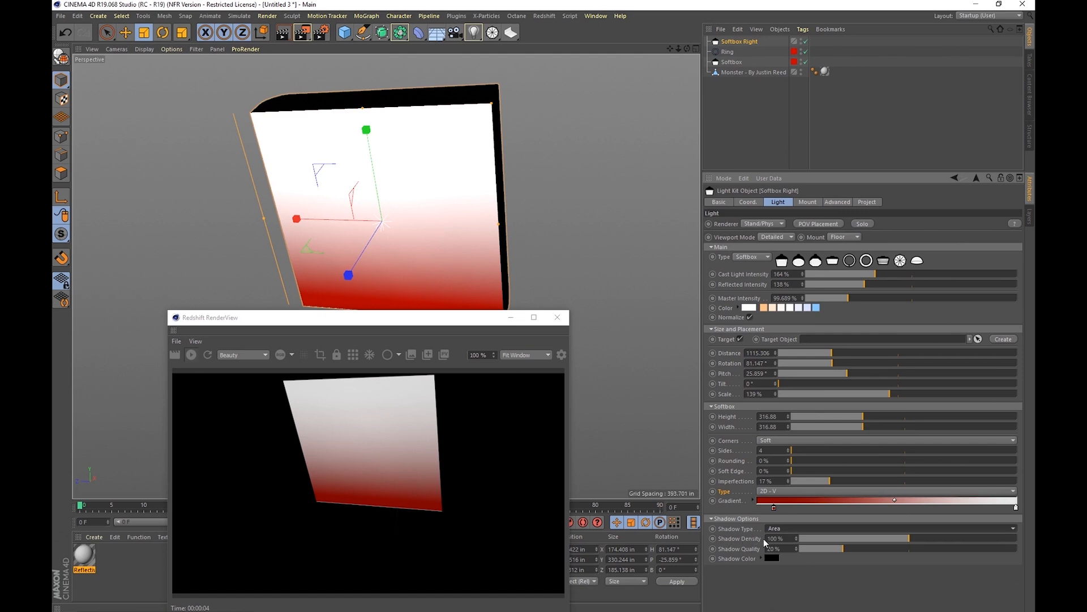
click(761, 224)
click(756, 244)
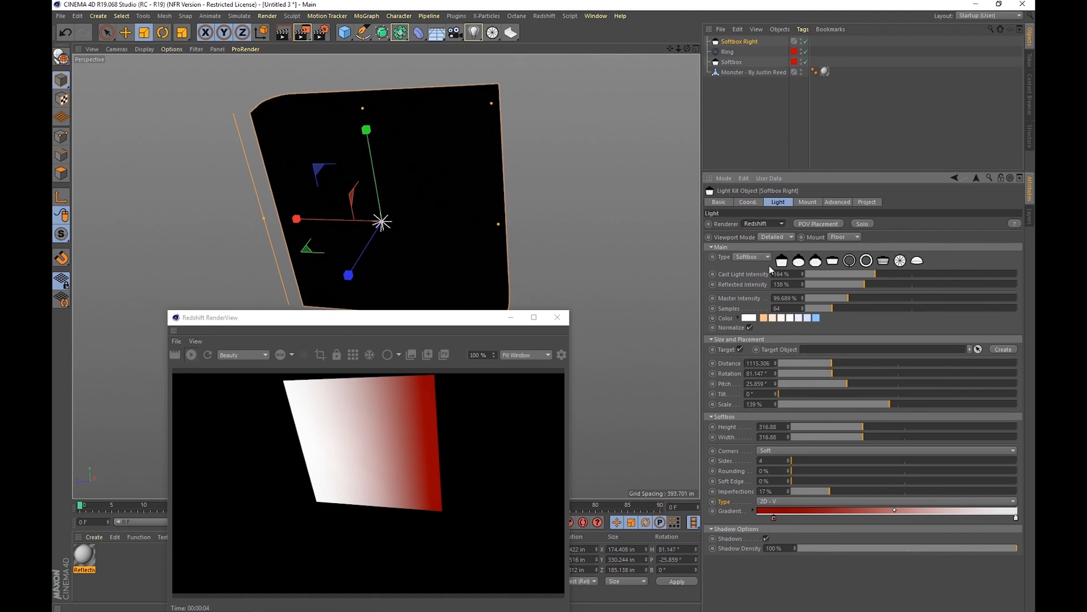
View the softbox's stand from the side and change its Mount Type to Ceiling.
click(808, 202)
alt+drag(477, 232, 396, 232)
drag(460, 324, 395, 280)
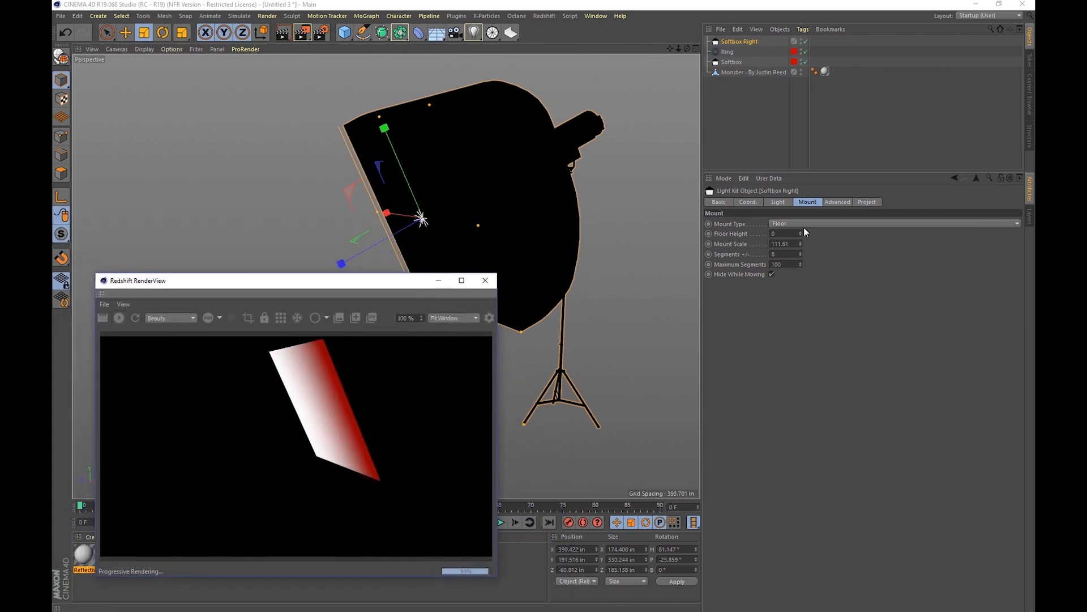
click(786, 223)
click(794, 247)
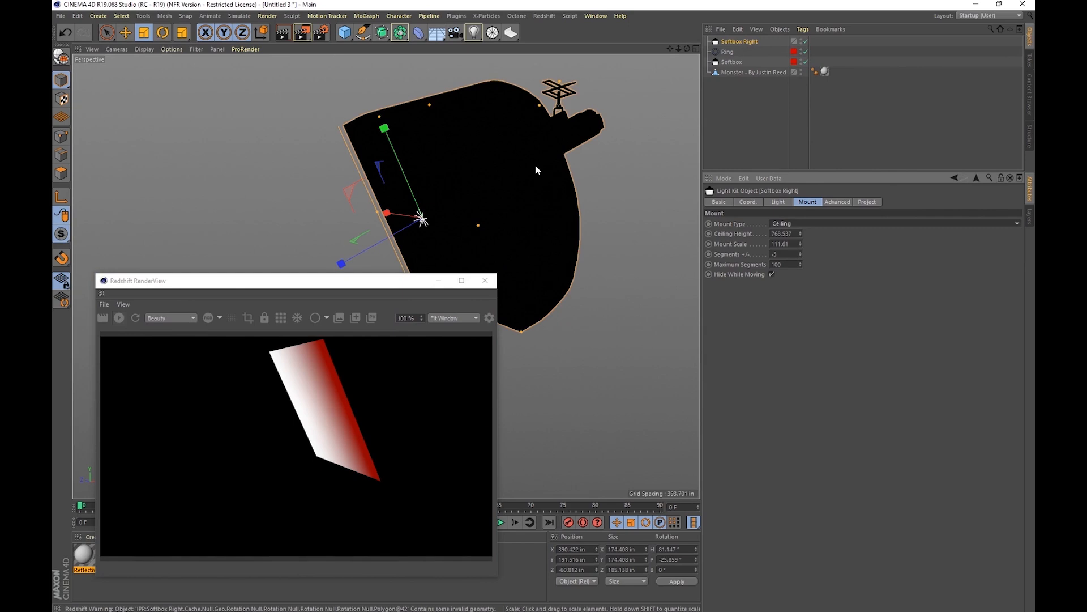
Raise the softbox's ceiling mount to a height of about 3022 and enlarge its Mount Scale to about 433.
drag(553, 266, 558, 135)
mouse_move(546, 209)
mouse_down()
mouse_move(445, 215)
mouse_move(552, 206)
mouse_up()
drag(396, 284, 290, 428)
alt+right_drag(569, 243, 386, 277)
alt+middle_drag(419, 207, 386, 277)
drag(526, 287, 550, 222)
scroll(541, 311, up, 5)
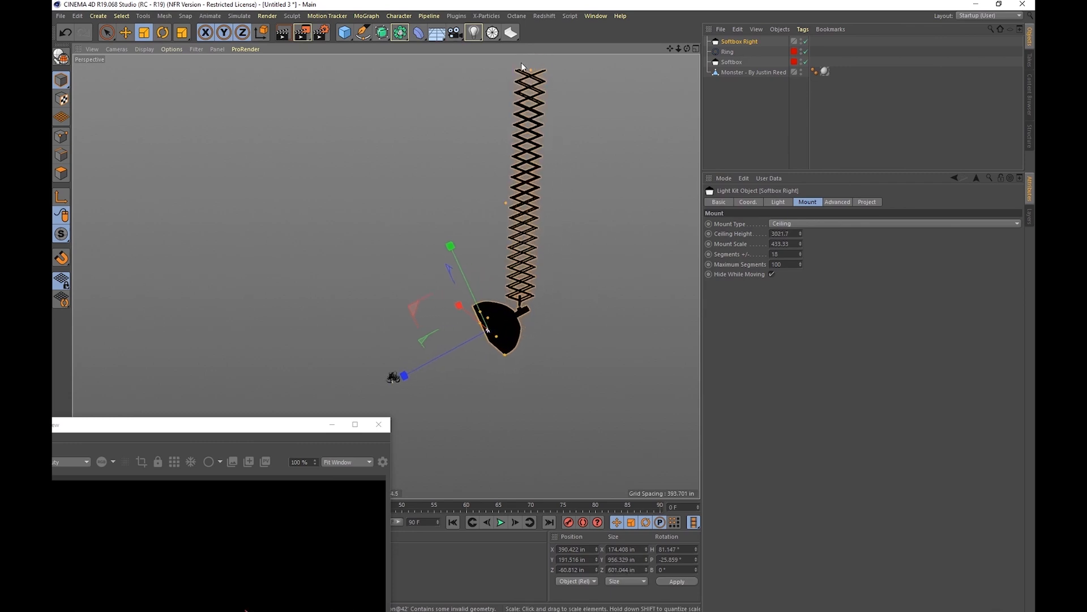
Adjust the ceiling mount to a height of about 2115, a Mount Scale of about 646 and Segments +/- of 8.
drag(532, 71, 533, 171)
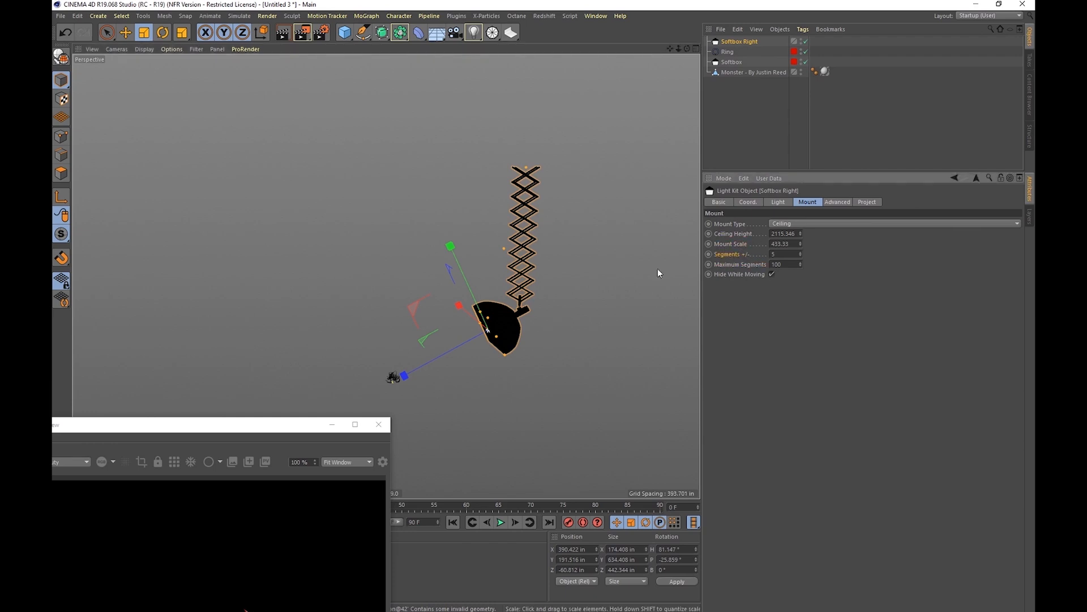
drag(504, 248, 548, 257)
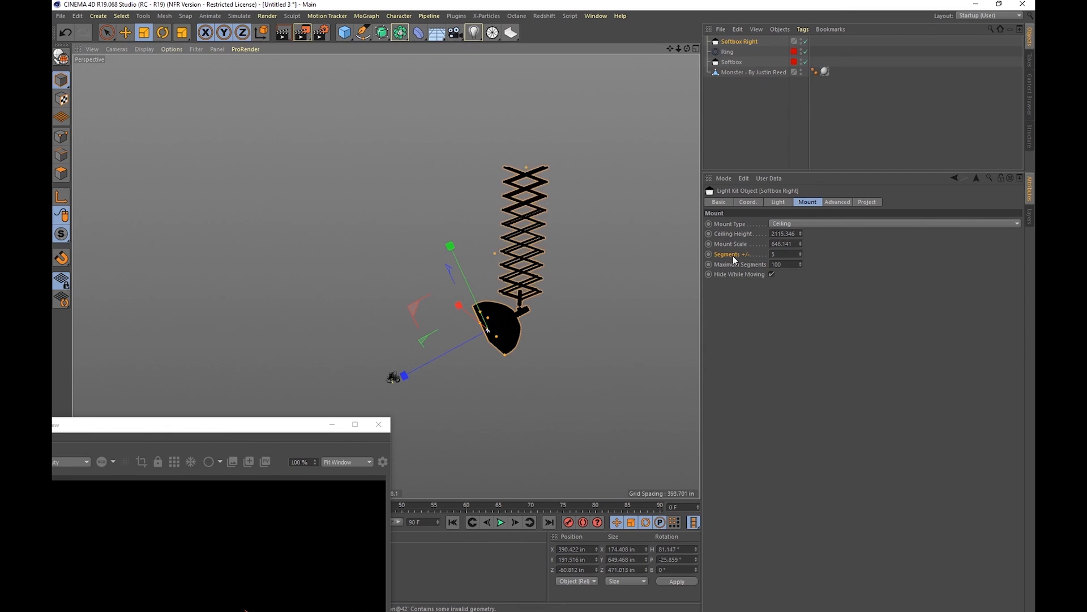
click(800, 253)
click(800, 253)
click(799, 253)
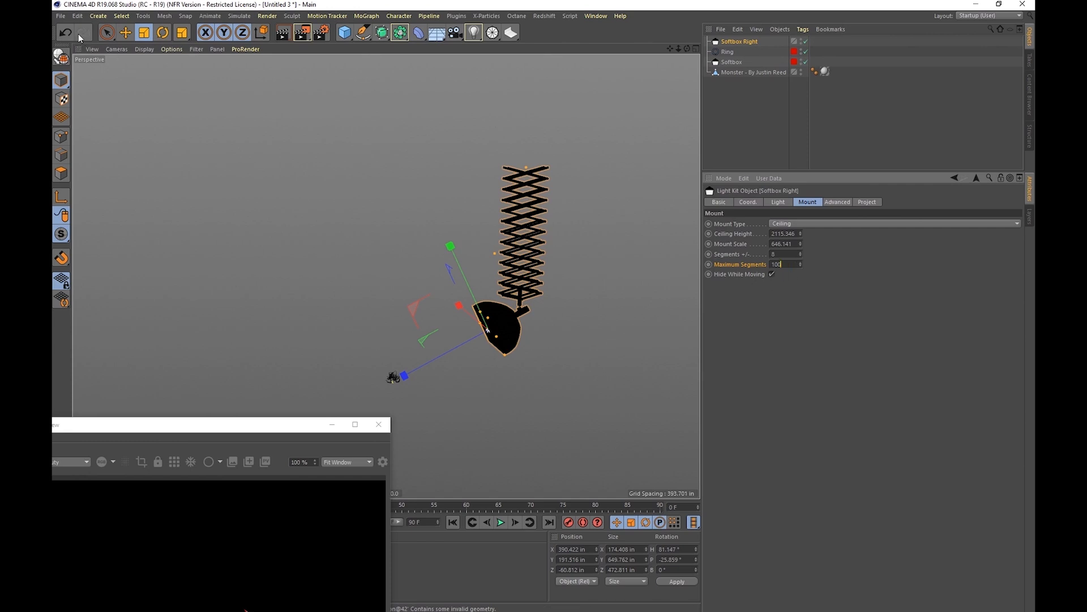
Move the softbox around to test its scissor mount and raise the Ceiling Height to about 2846.
click(122, 33)
drag(491, 227, 578, 191)
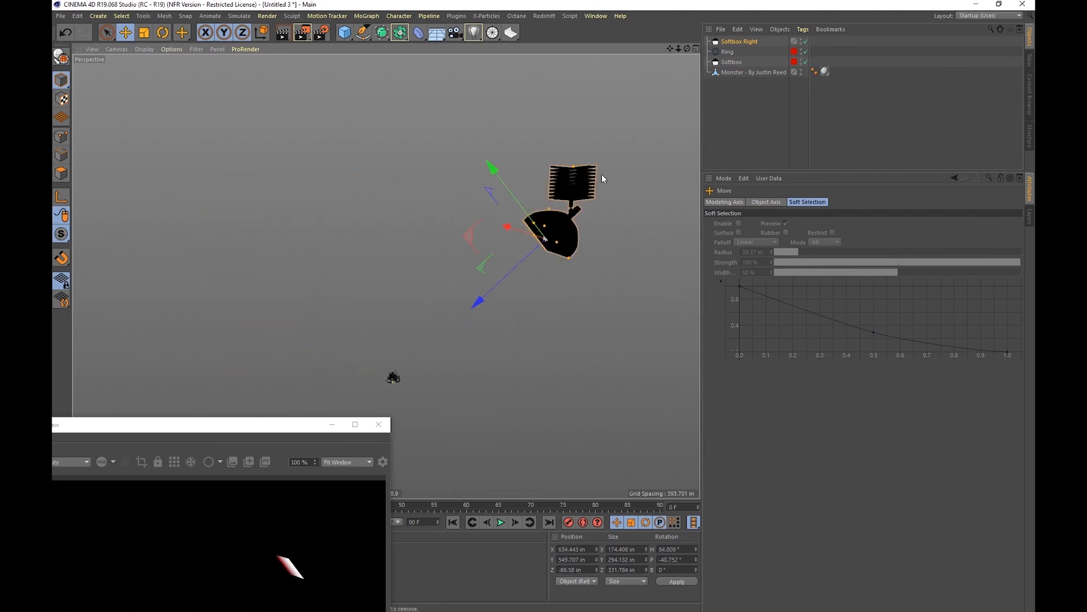
drag(623, 200, 577, 198)
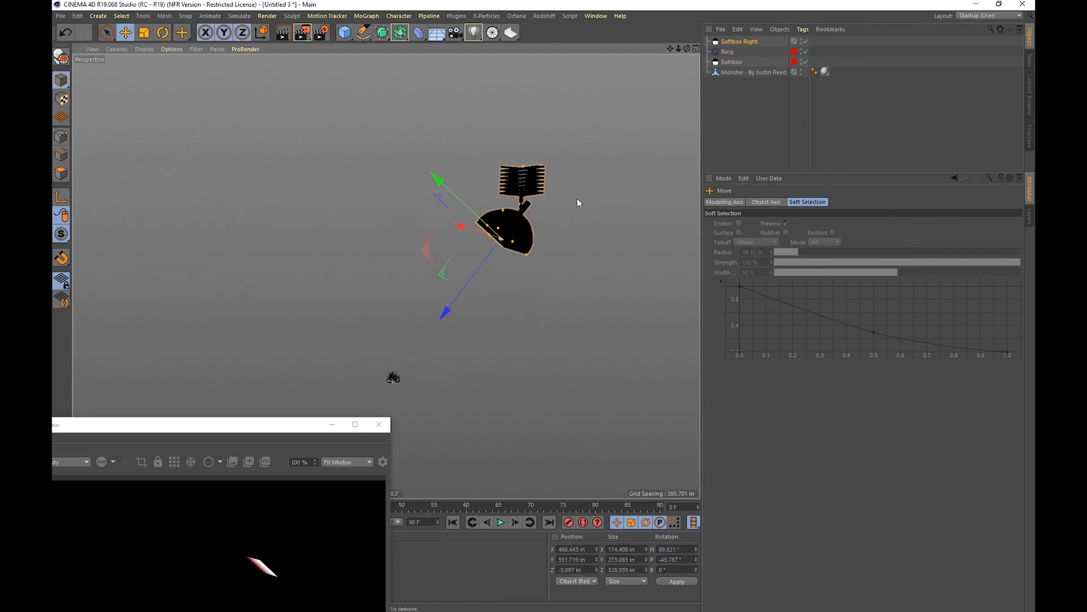
drag(522, 167, 521, 93)
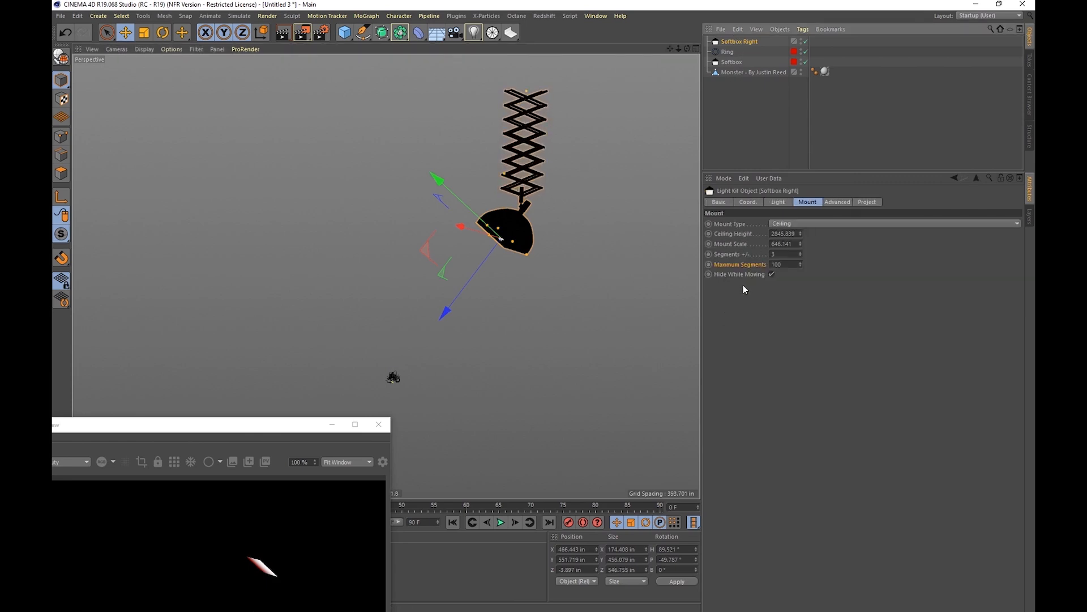
Turn off Hide While Moving, reposition the softbox with its mount shown, and lower the Ceiling Height to about 2680.
click(741, 274)
click(773, 274)
drag(668, 286, 658, 258)
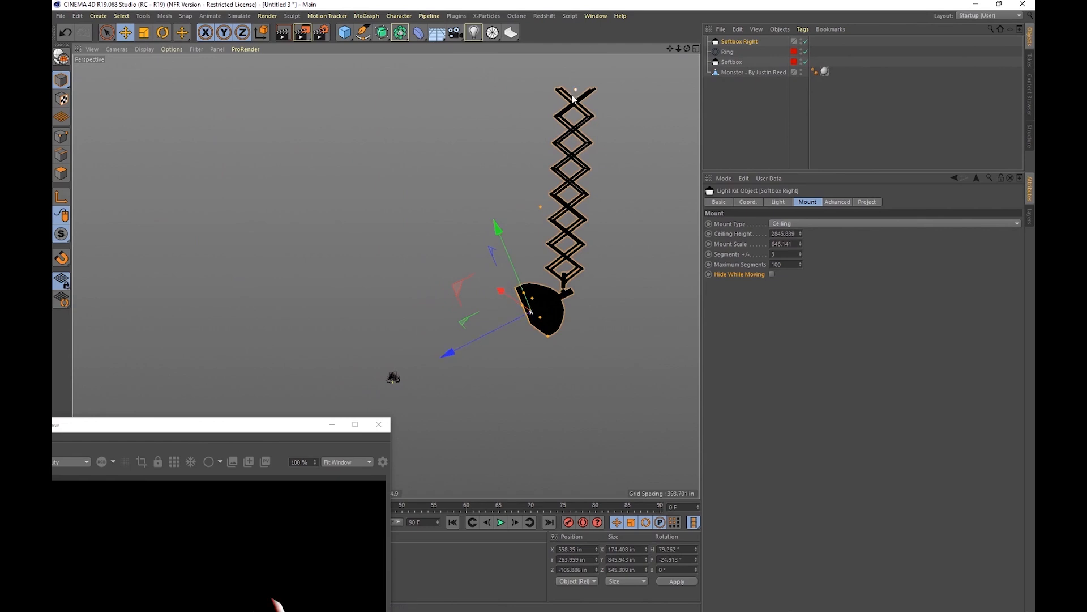
mouse_move(623, 297)
mouse_down()
mouse_move(405, 286)
mouse_move(607, 301)
mouse_up()
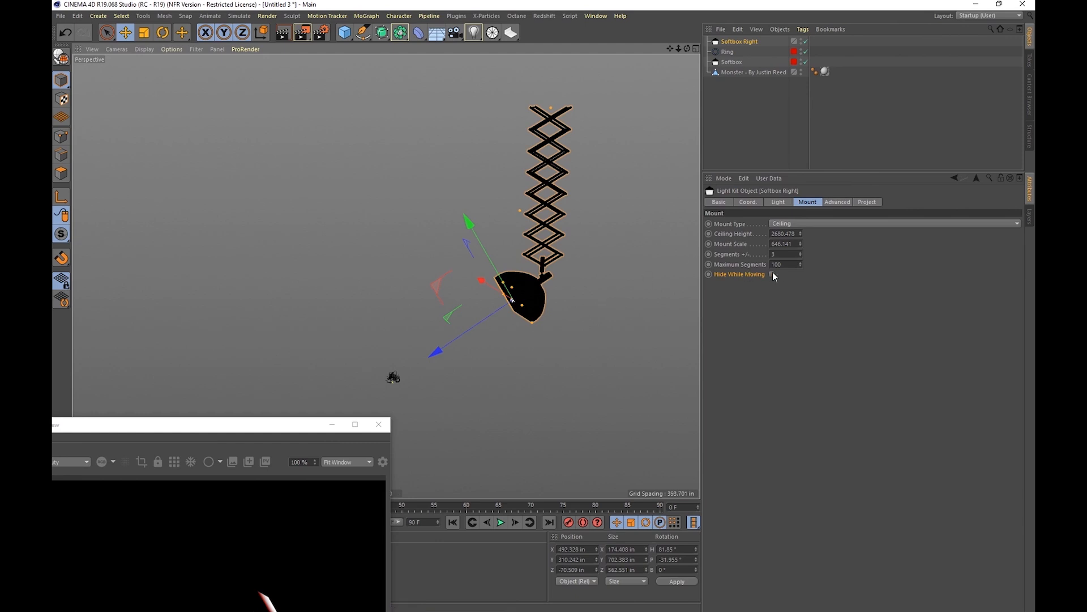
drag(558, 301, 583, 325)
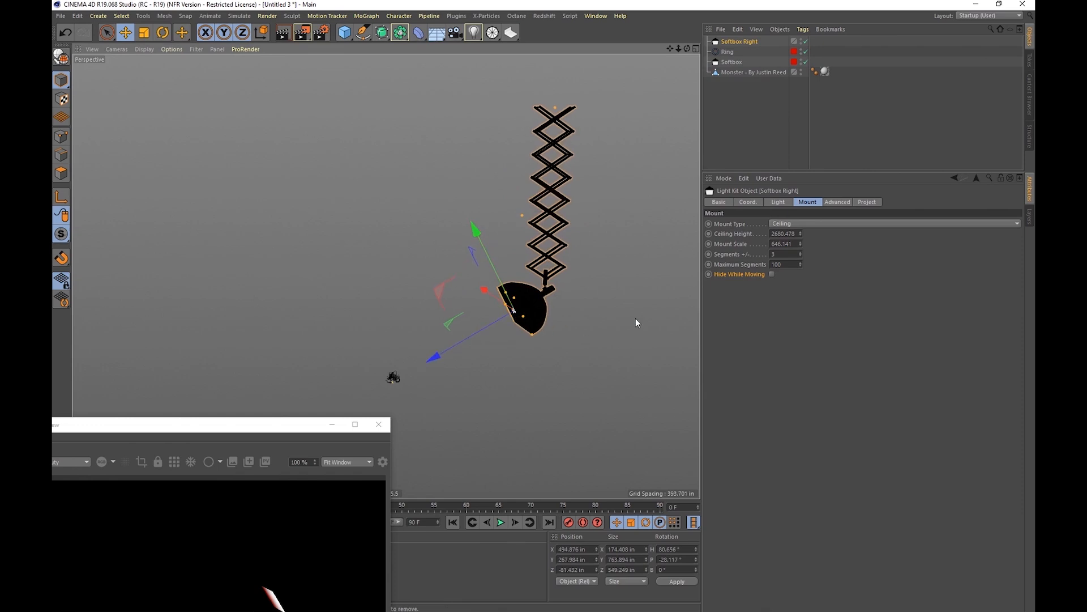
Turn Hide While Moving back on for the softbox's ceiling mount and bring the whole Redshift RenderView into sight.
click(771, 274)
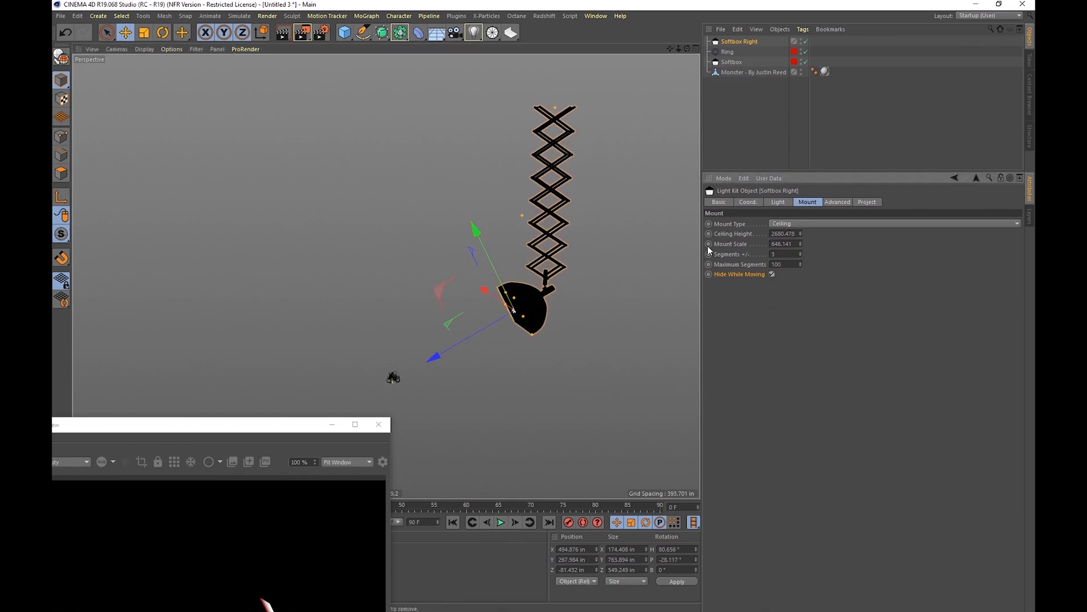
click(835, 203)
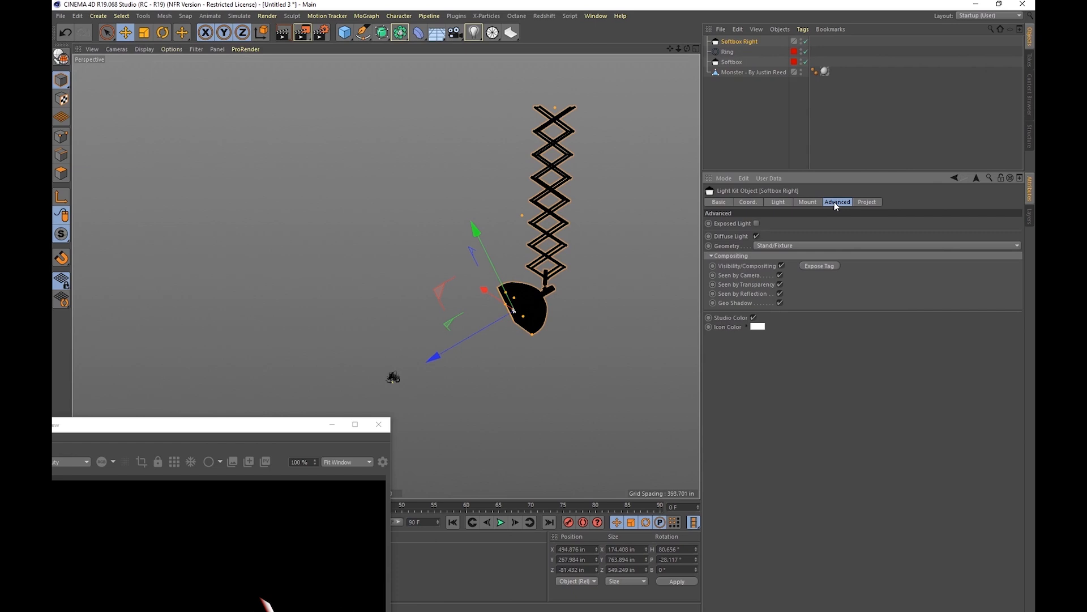
alt+right_drag(513, 318, 589, 250)
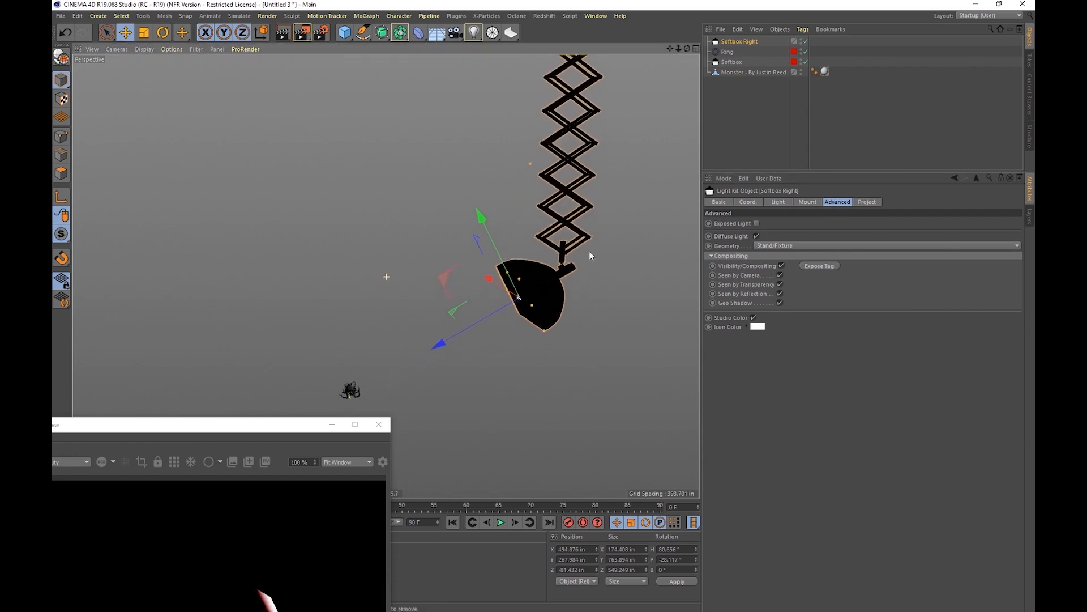
alt+middle_drag(589, 252, 608, 179)
drag(272, 426, 471, 296)
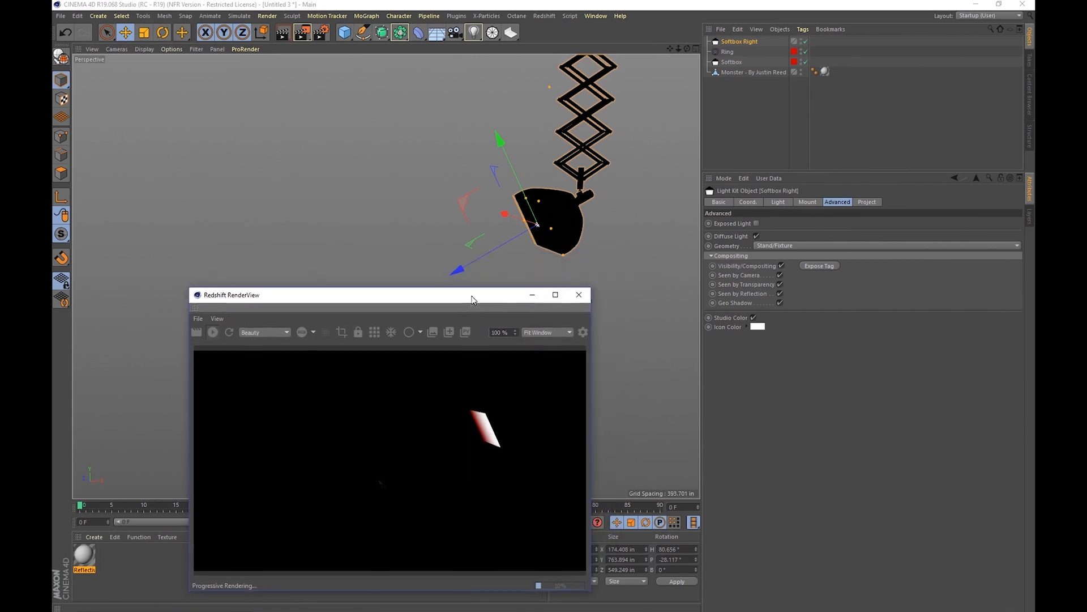
Make the Ring the active light instead of Softbox Right and move the RenderView clear of the monster.
click(778, 202)
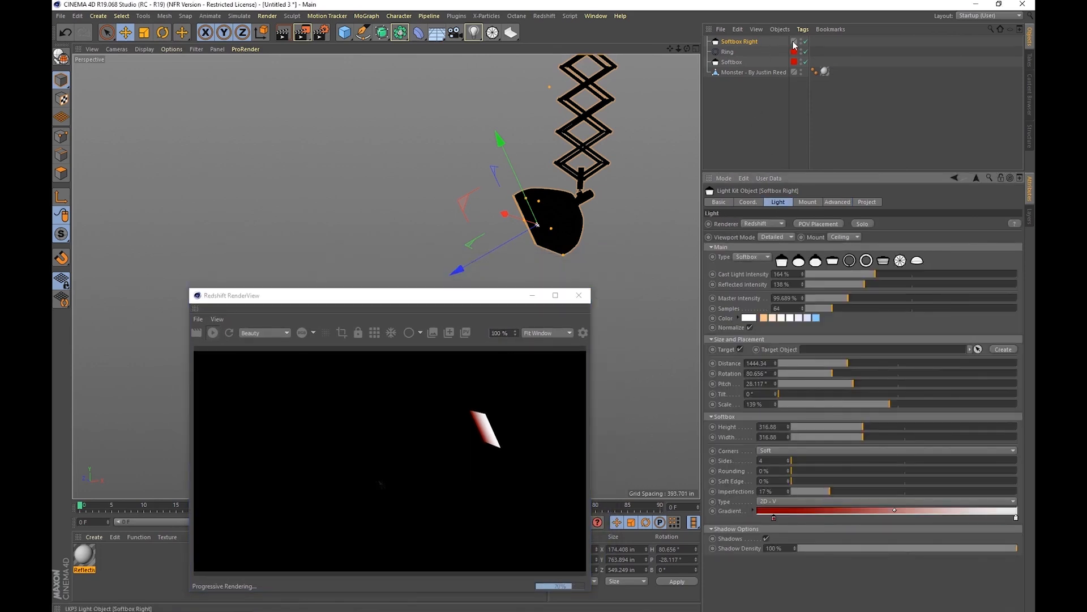
click(727, 51)
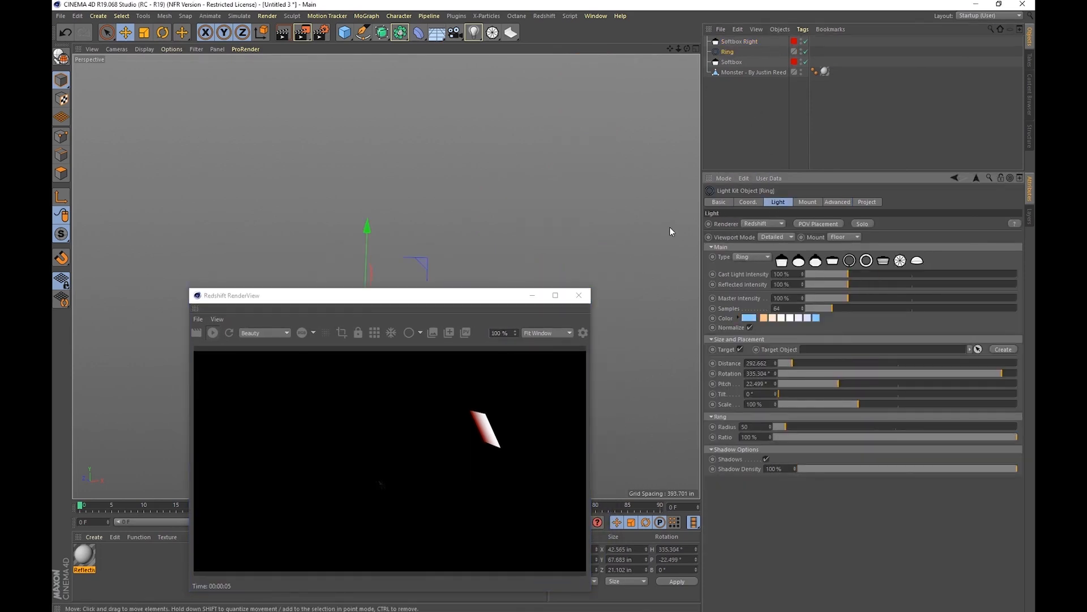
alt+drag(419, 246, 371, 286)
drag(389, 297, 736, 201)
alt+drag(425, 321, 281, 336)
Reposition the Ring light above the monster at a distance of about 205.5 and a pitch of about 45°.
alt+right_drag(303, 292, 377, 307)
drag(379, 311, 430, 285)
alt+drag(432, 351, 407, 350)
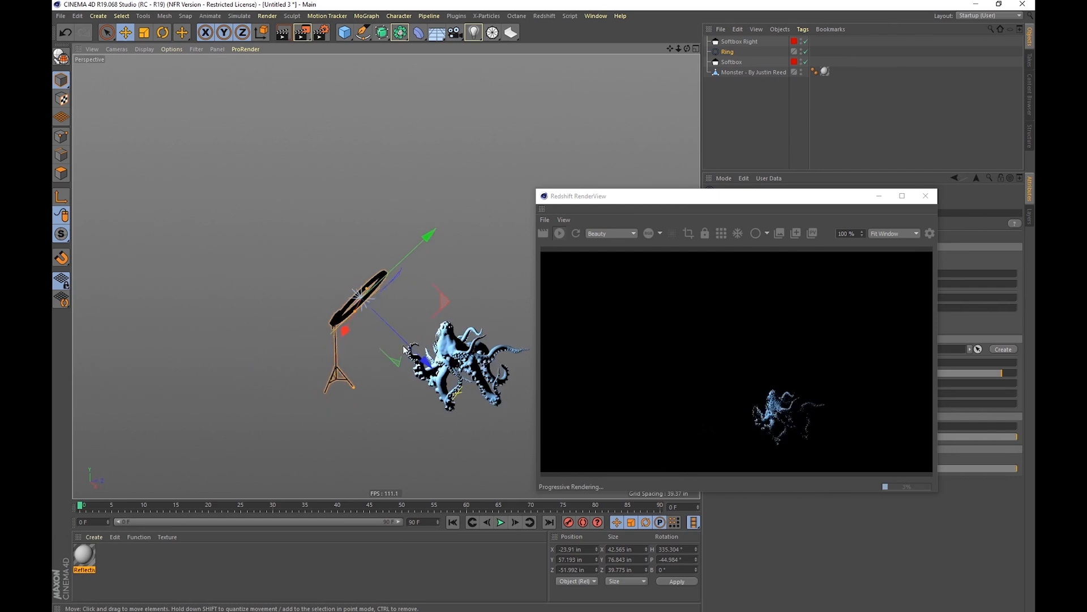
alt+right_drag(408, 350, 438, 350)
alt+drag(439, 349, 408, 328)
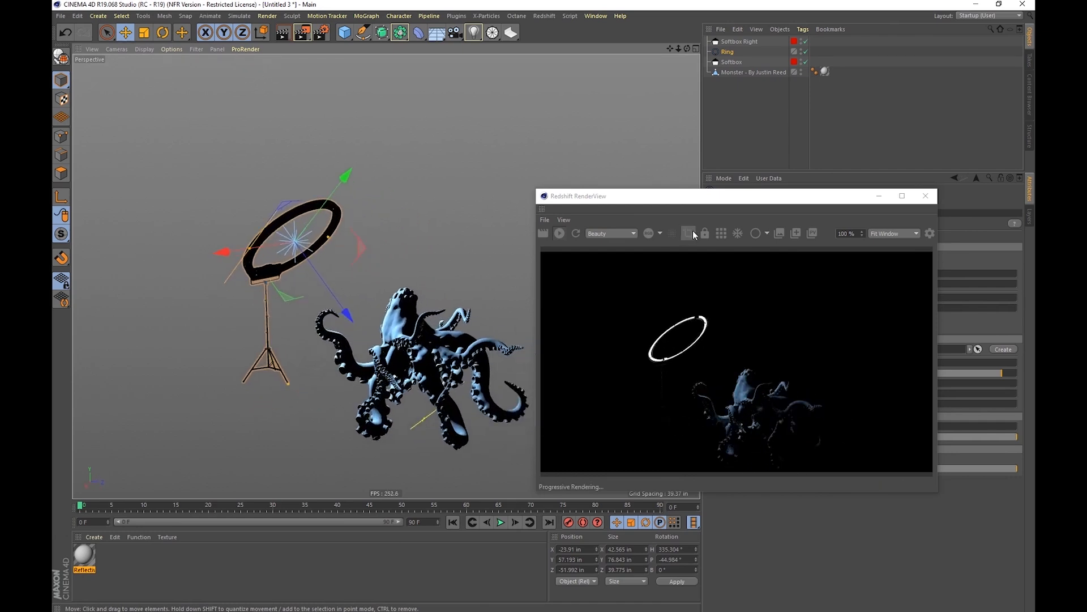
drag(699, 200, 336, 167)
Turn on Exposed Light for the Ring and inspect the linked Redshift Light's general and ray settings.
click(837, 202)
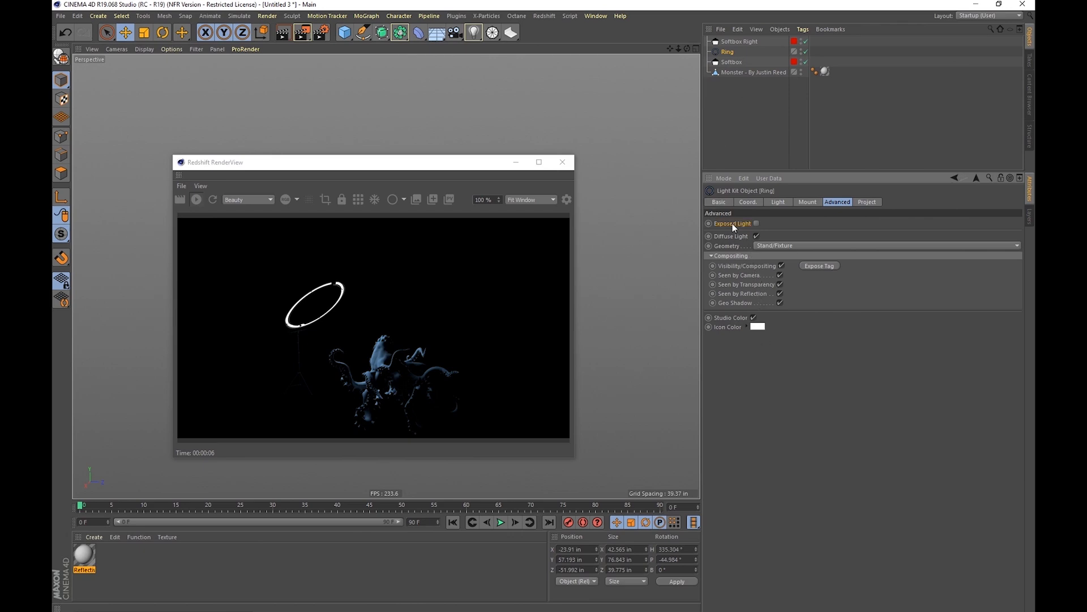
click(758, 224)
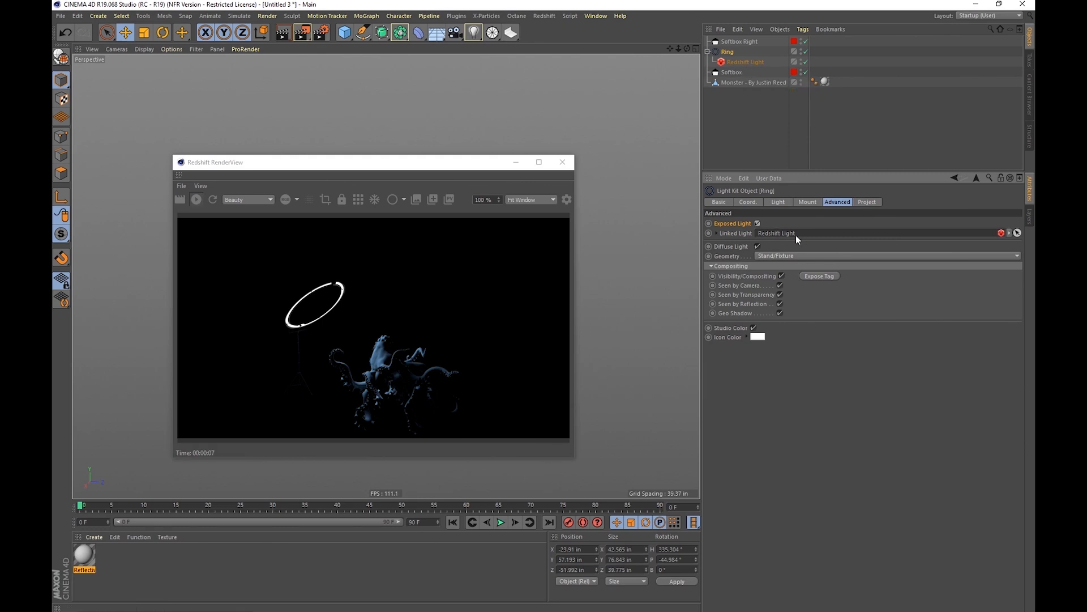
click(736, 62)
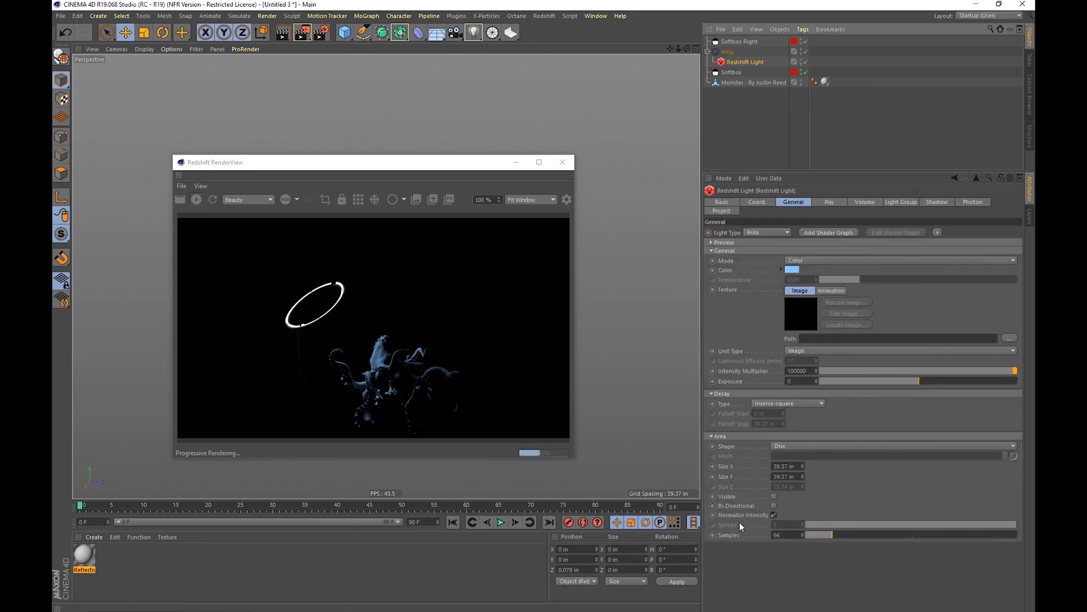
click(842, 202)
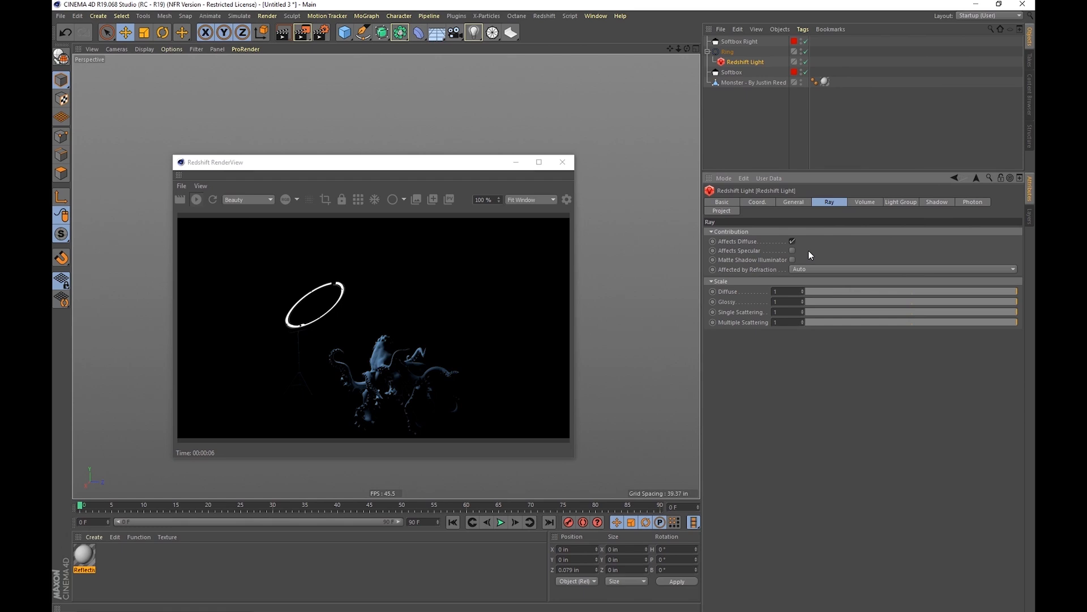
Turn off the Ring's Exposed Light option and test its Diffuse Light option off and on.
click(726, 53)
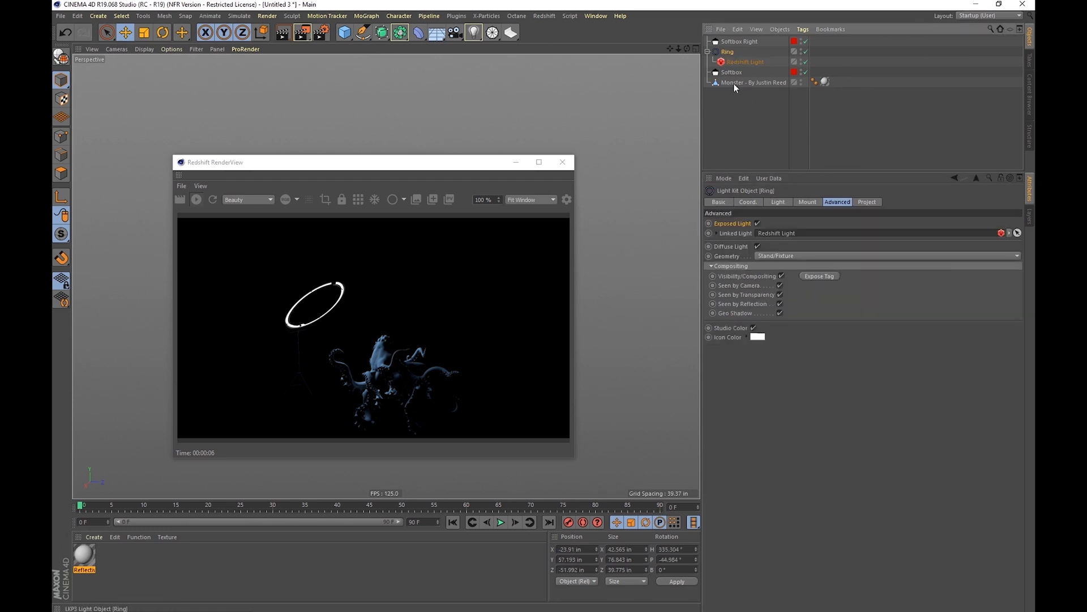
click(757, 224)
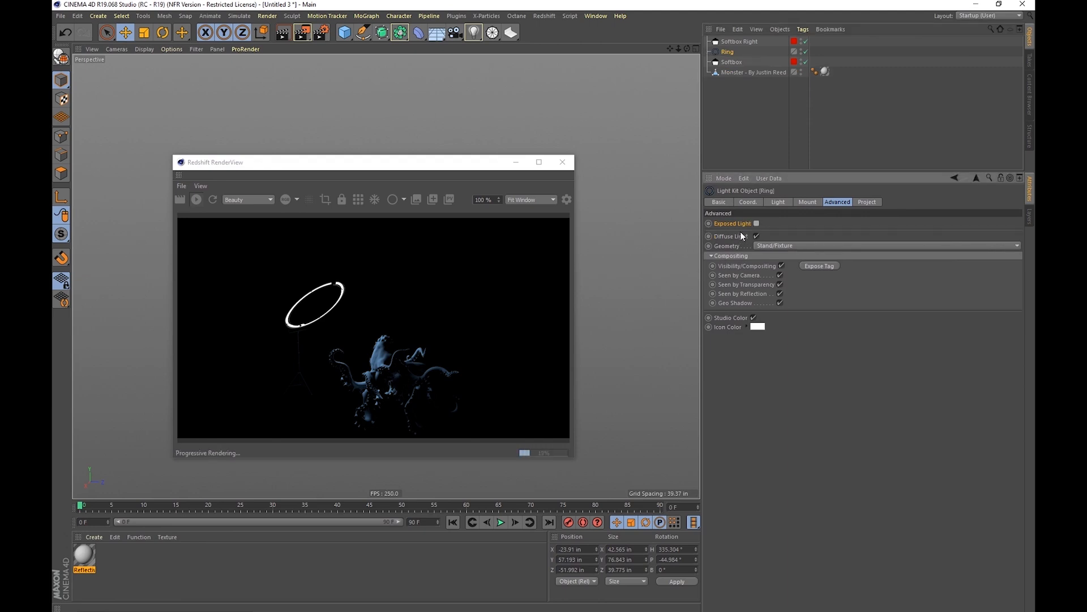
click(757, 237)
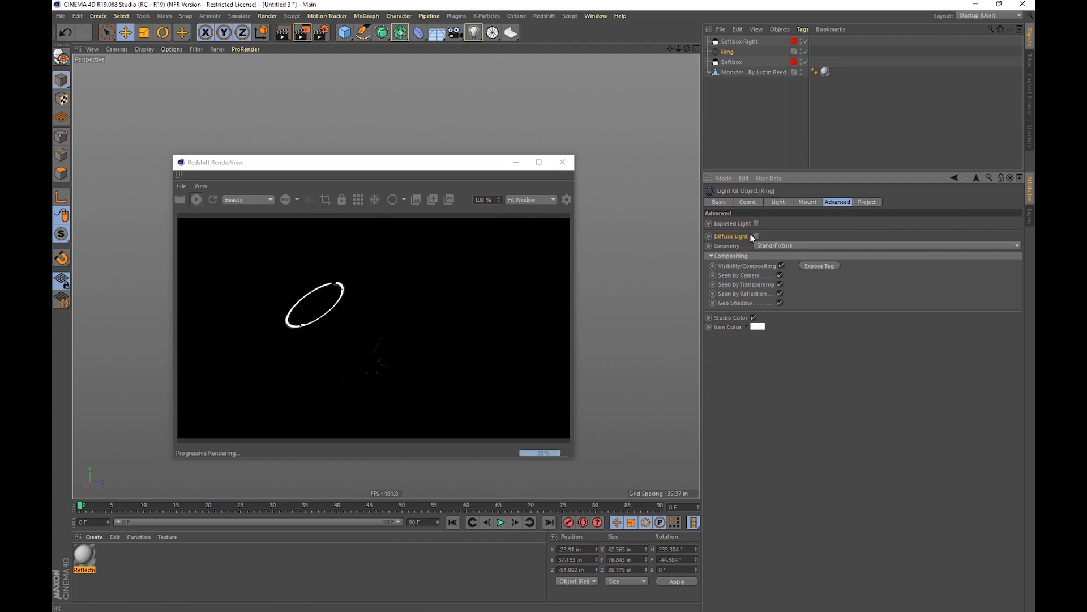
Switch the Ring light to a renderer other than Redshift and check its advanced settings for the GI Light option.
click(781, 203)
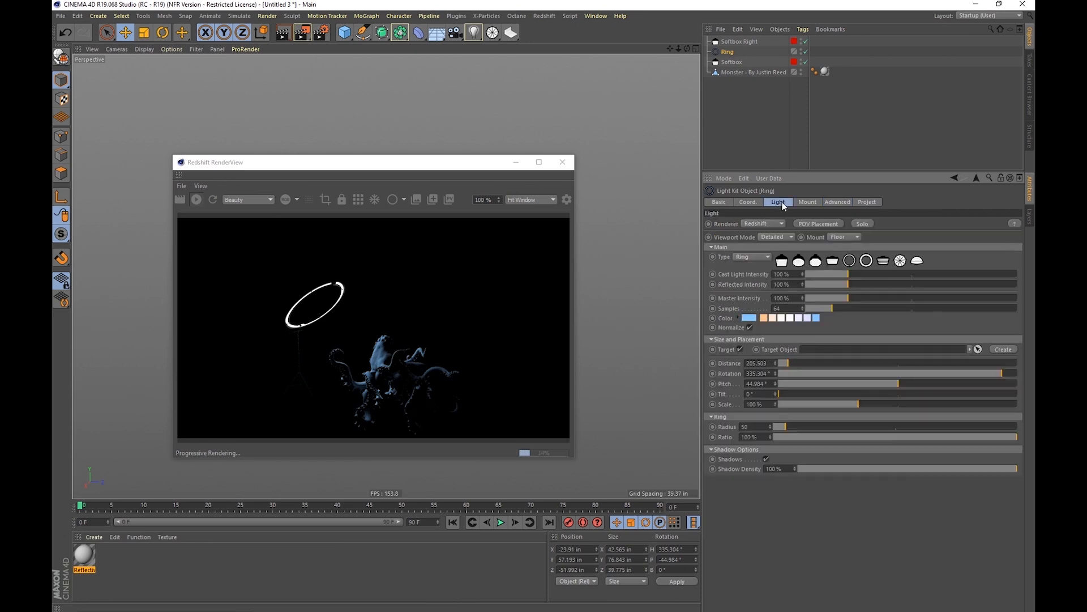
click(768, 224)
click(763, 243)
click(856, 202)
click(837, 201)
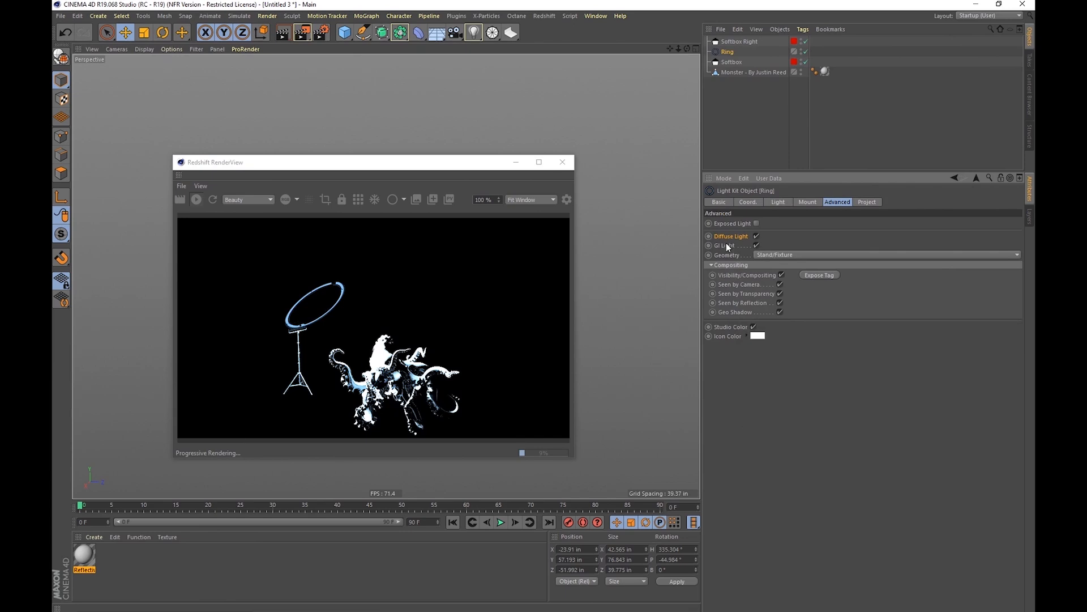
Set the Ring light's renderer back to Redshift and return to its advanced settings.
click(774, 201)
click(764, 221)
click(765, 245)
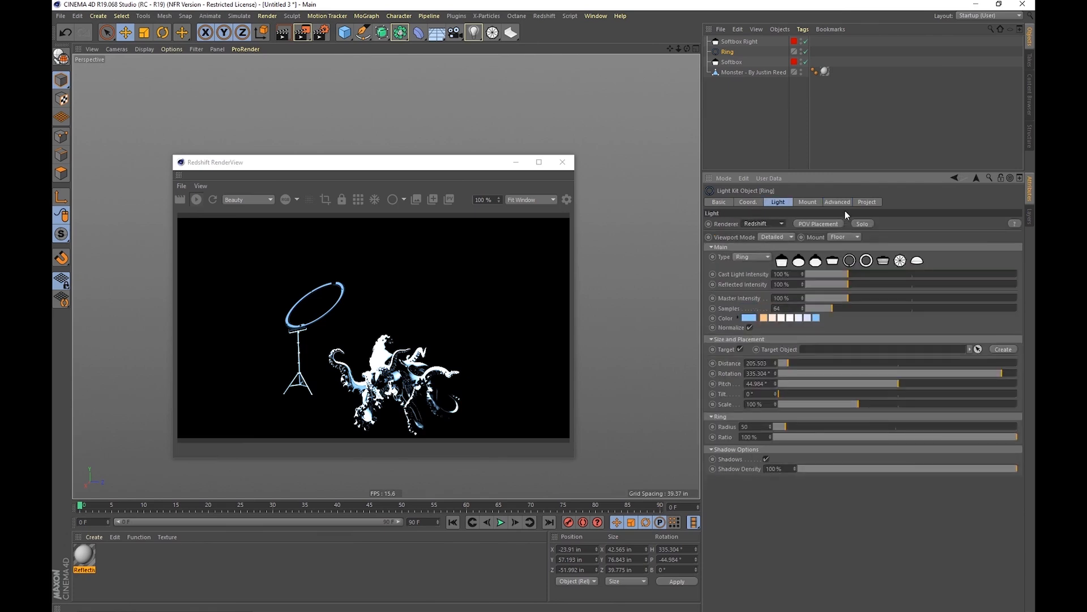
click(837, 201)
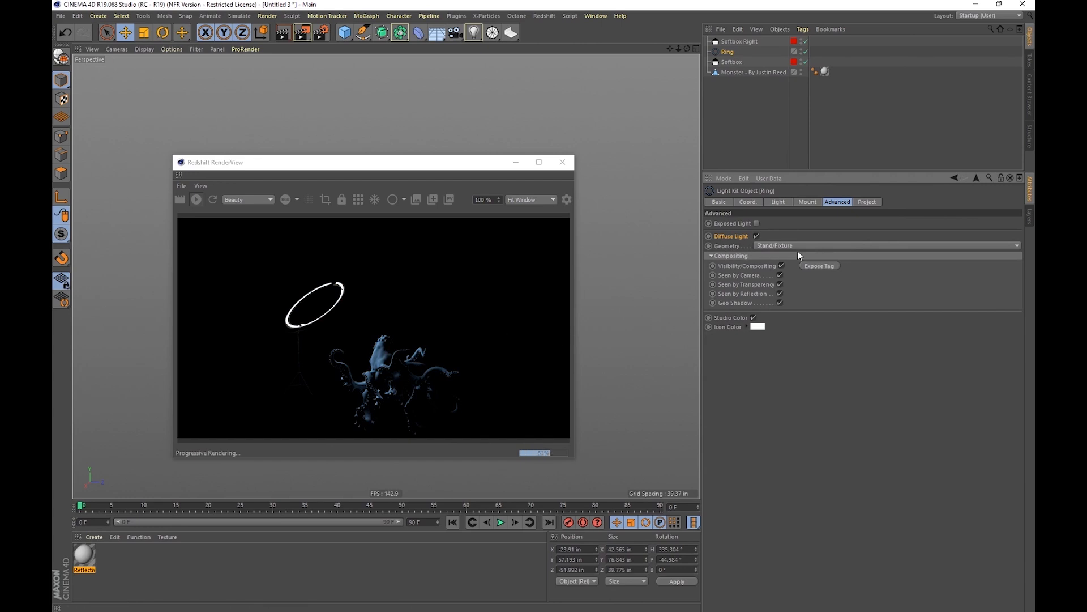
Try a Sky object with the Reflective White material and remove it from the scene.
click(436, 32)
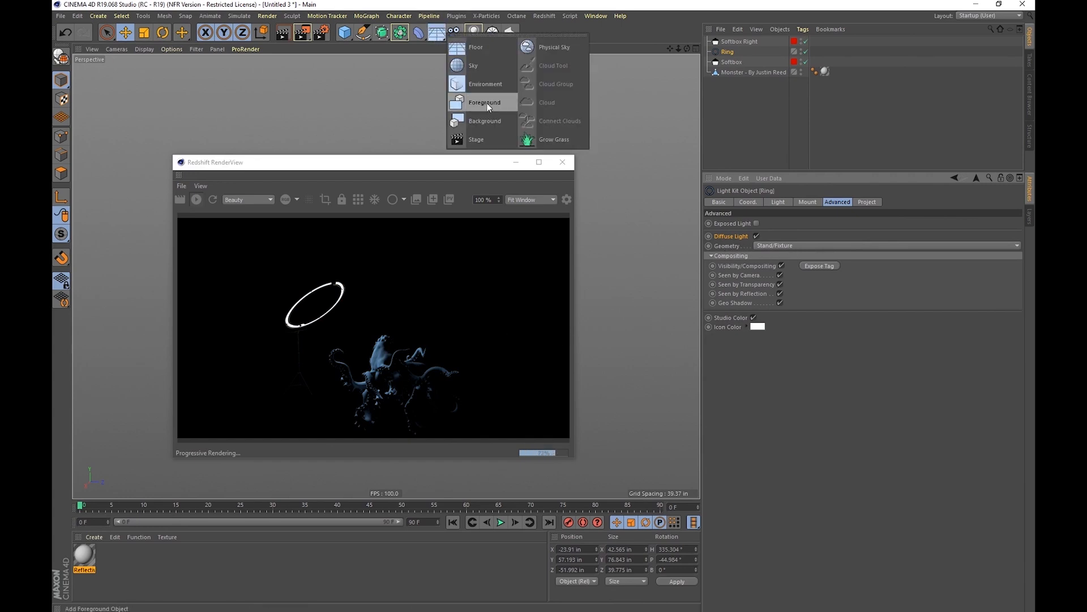
click(481, 64)
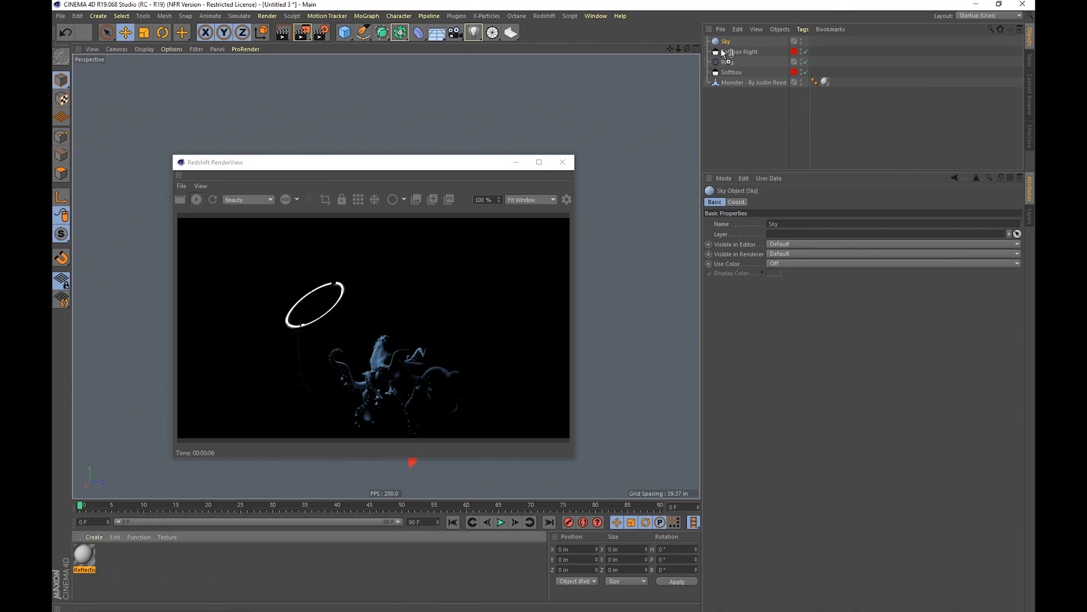
drag(725, 53, 724, 41)
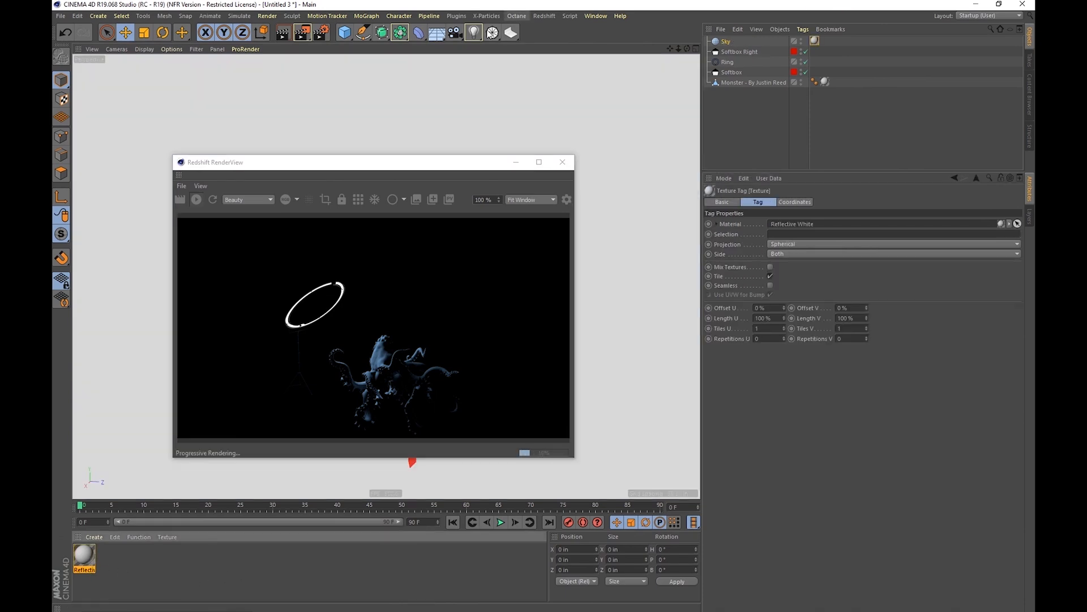
click(725, 42)
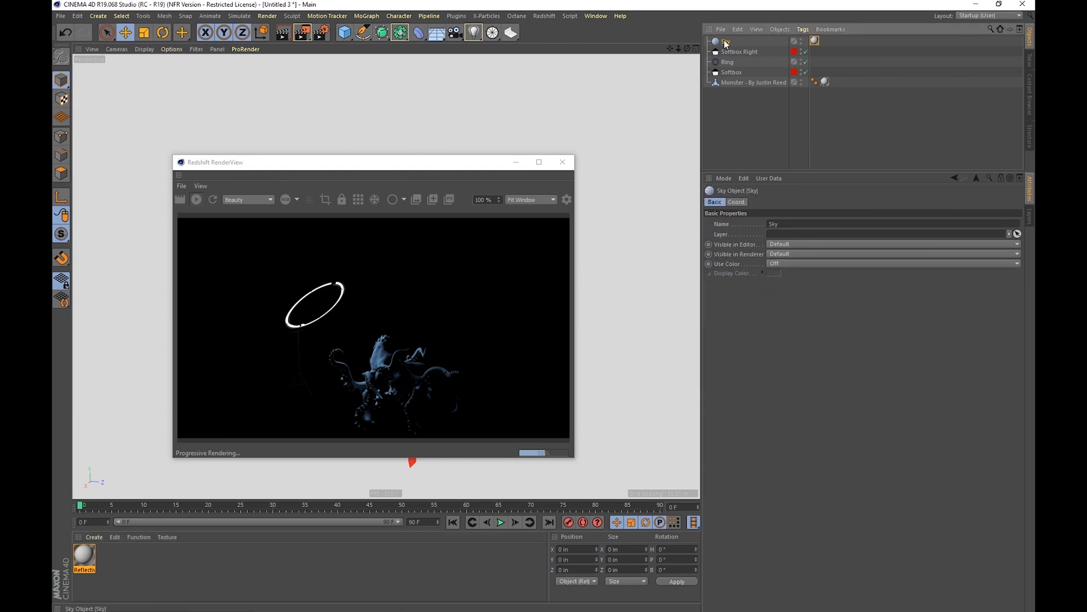
key(Delete)
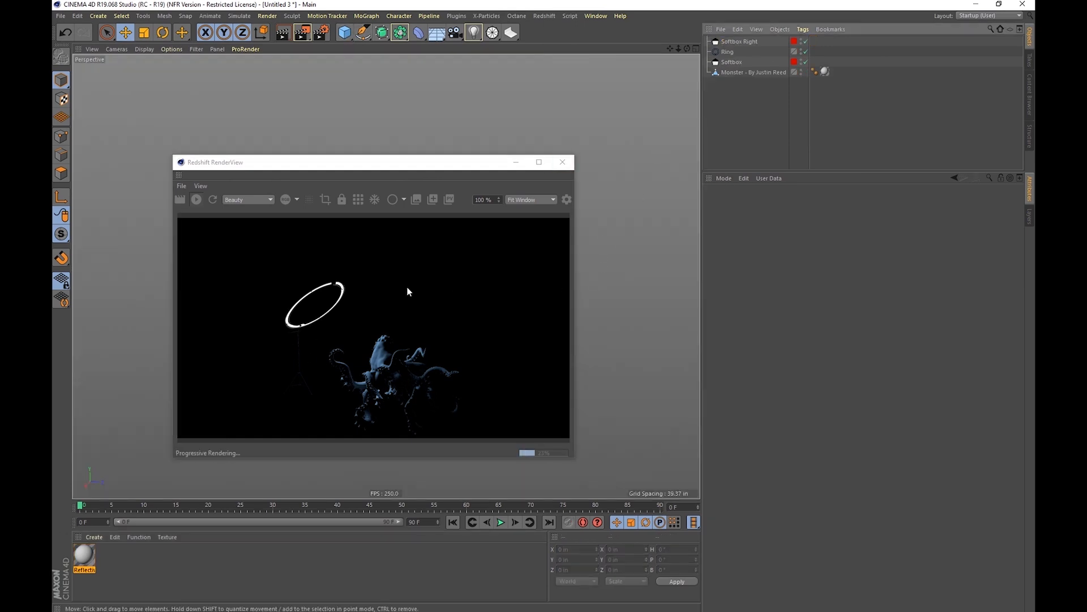
Set the Ring light's Geometry to Light Surface, with the RenderView moved down to uncover the light.
alt+drag(663, 258, 742, 271)
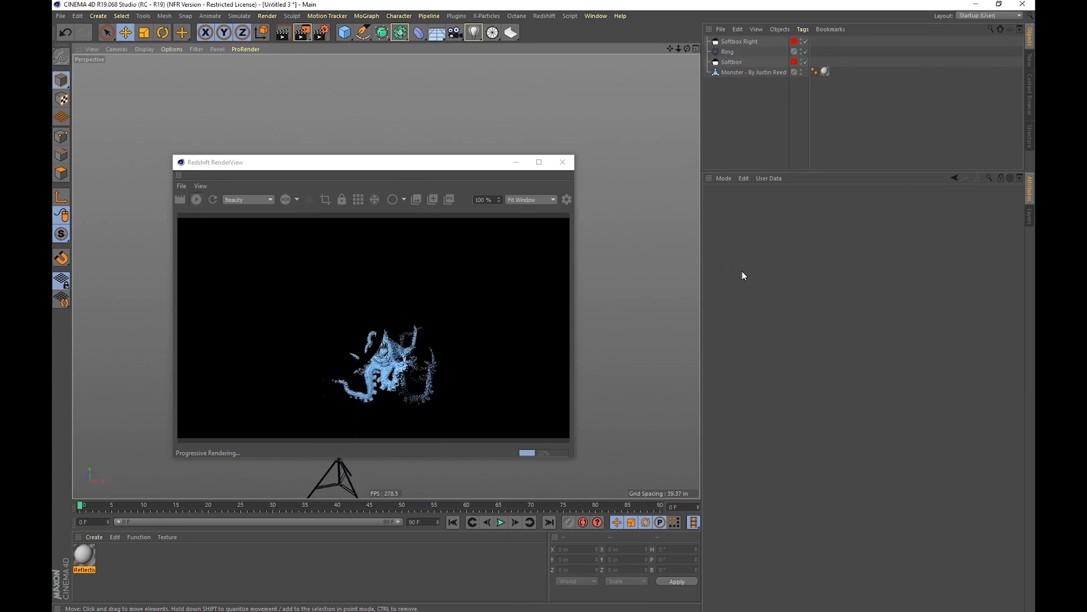
click(728, 52)
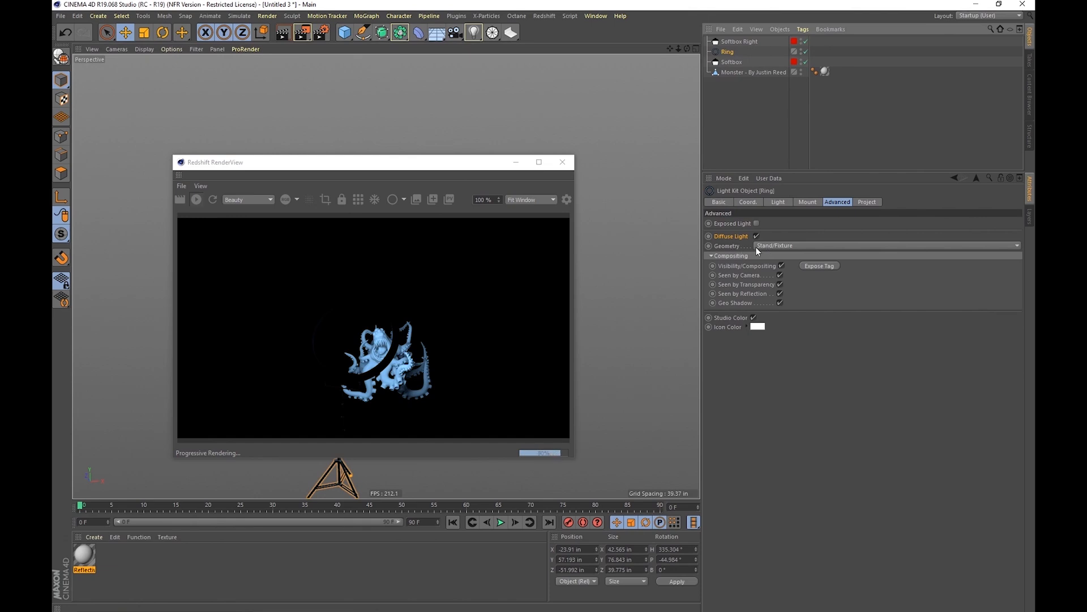
drag(435, 169, 459, 411)
click(735, 246)
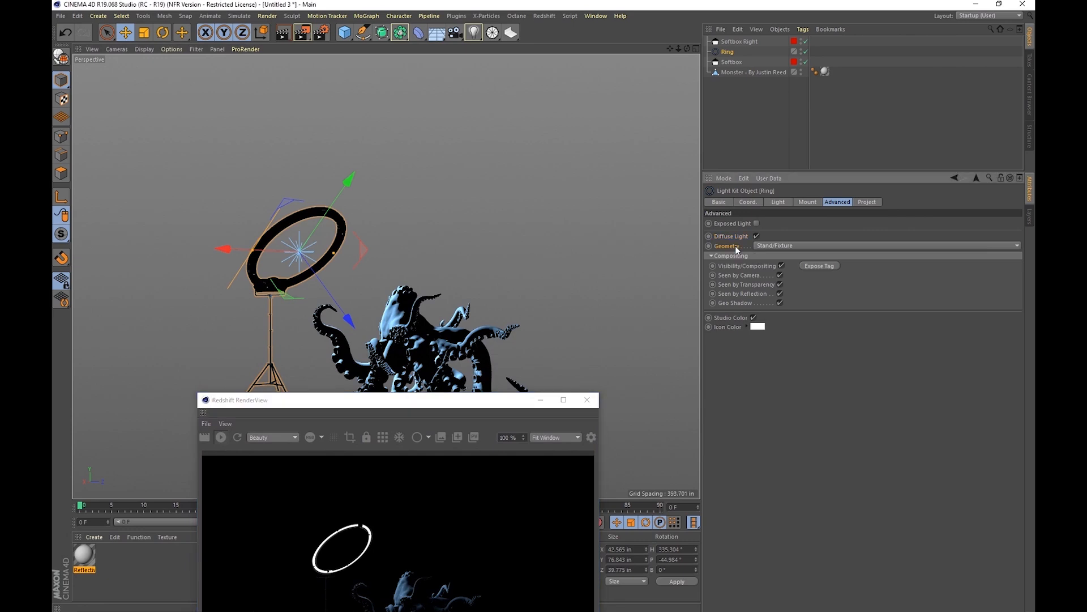
click(778, 203)
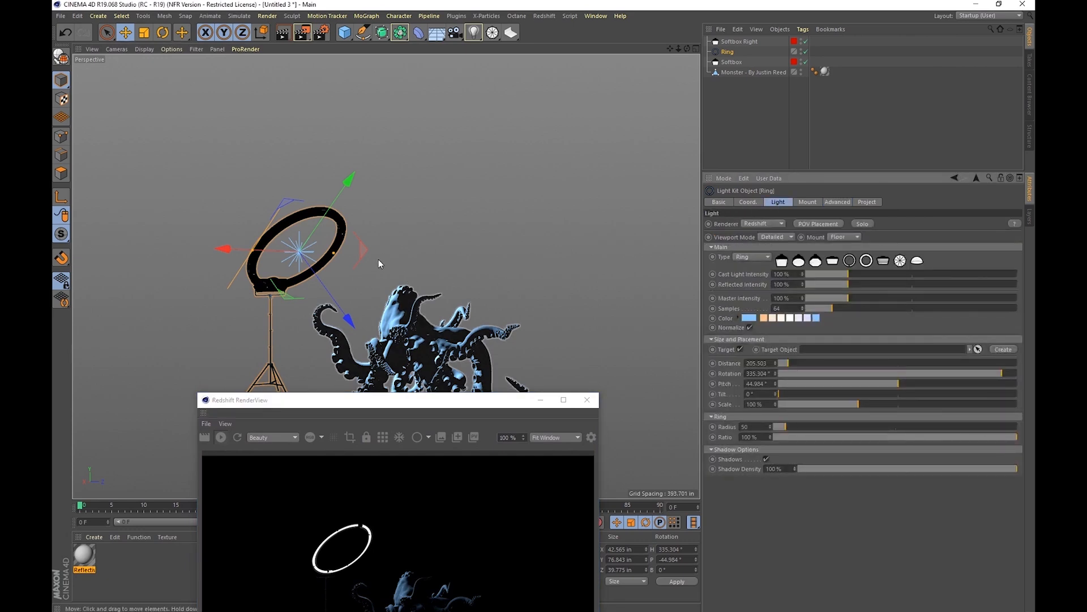
click(836, 202)
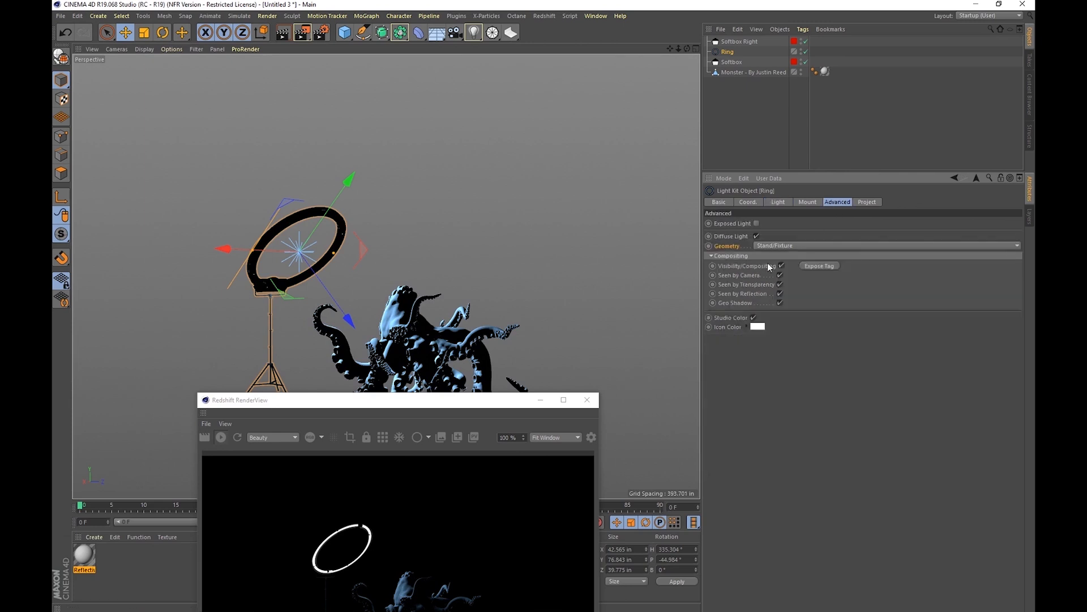
click(768, 247)
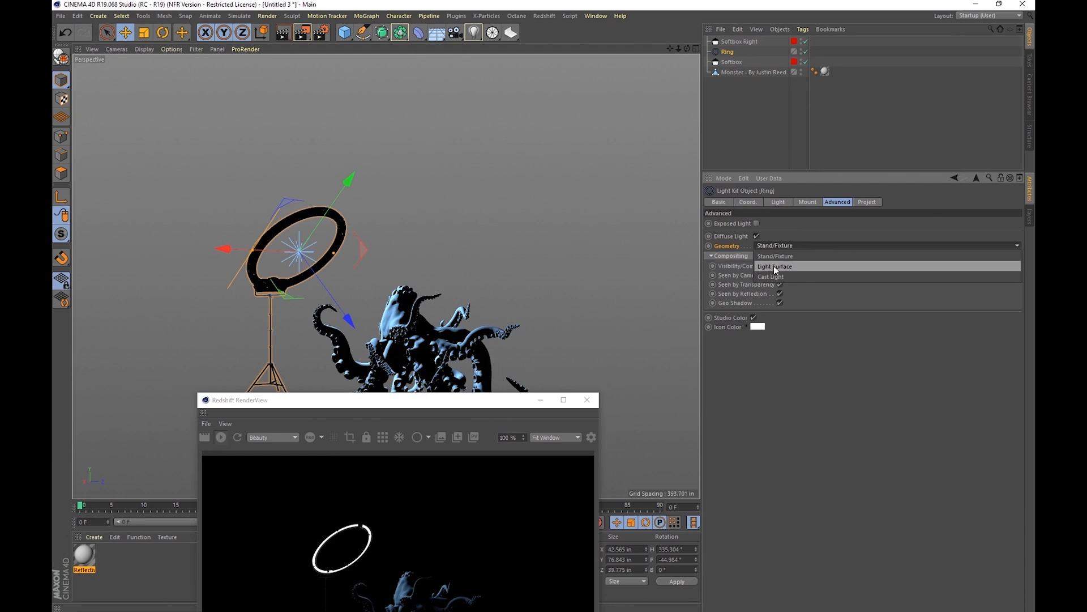
click(773, 266)
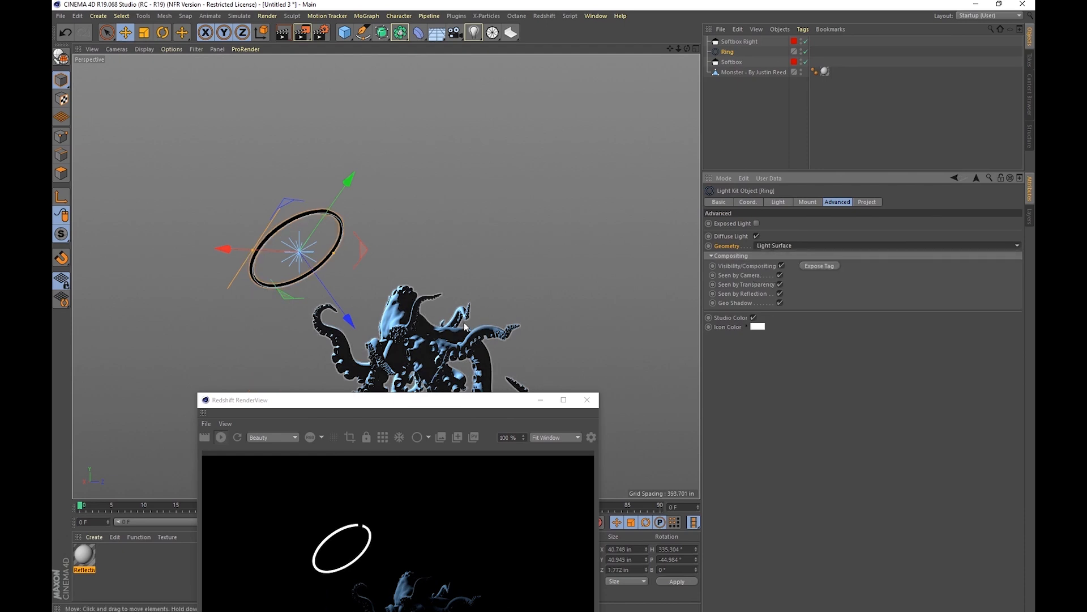
Change the Ring light's type to Softbox and check its flat light surface above the monster.
click(784, 202)
click(782, 260)
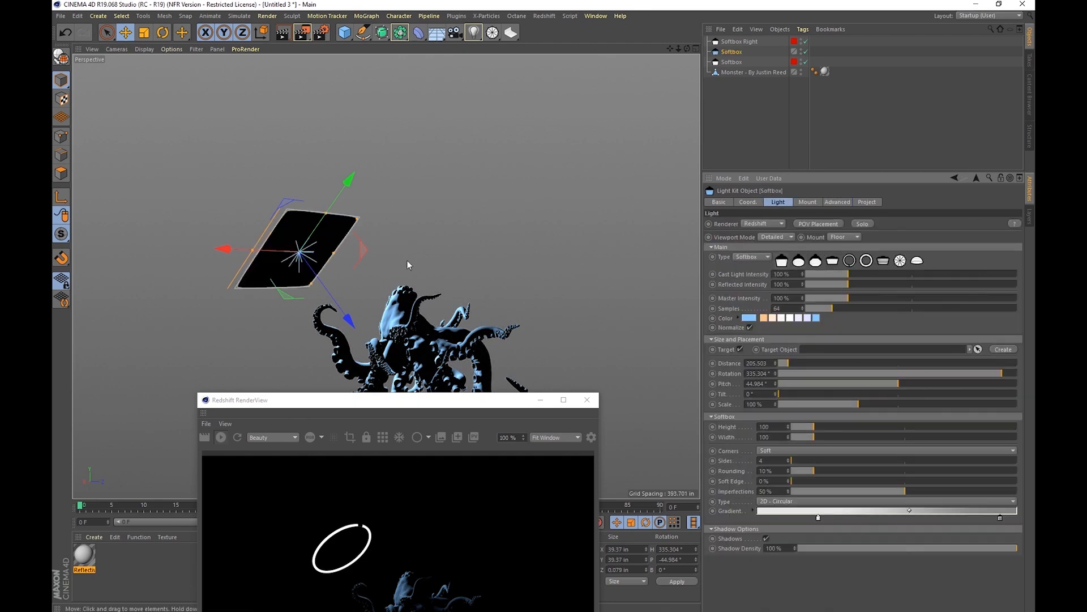
mouse_move(297, 242)
alt+mouse_down()
mouse_move(423, 236)
mouse_move(315, 253)
mouse_move(269, 210)
mouse_move(299, 238)
alt+mouse_up()
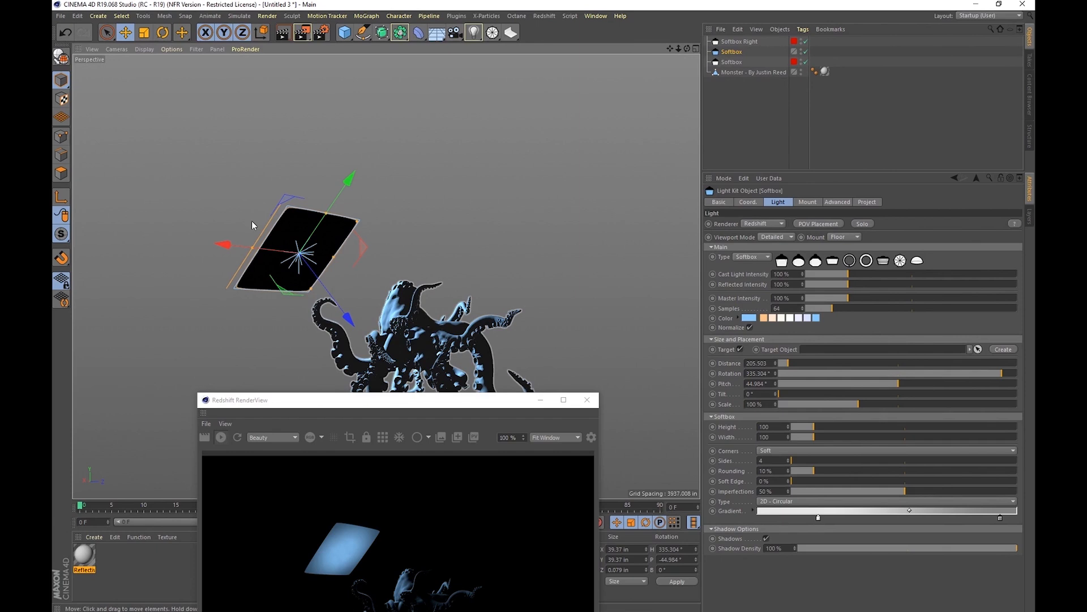
Try Cast Light as the Softbox's advanced Geometry option, and set the Geometry to Stand/Fixture.
click(843, 202)
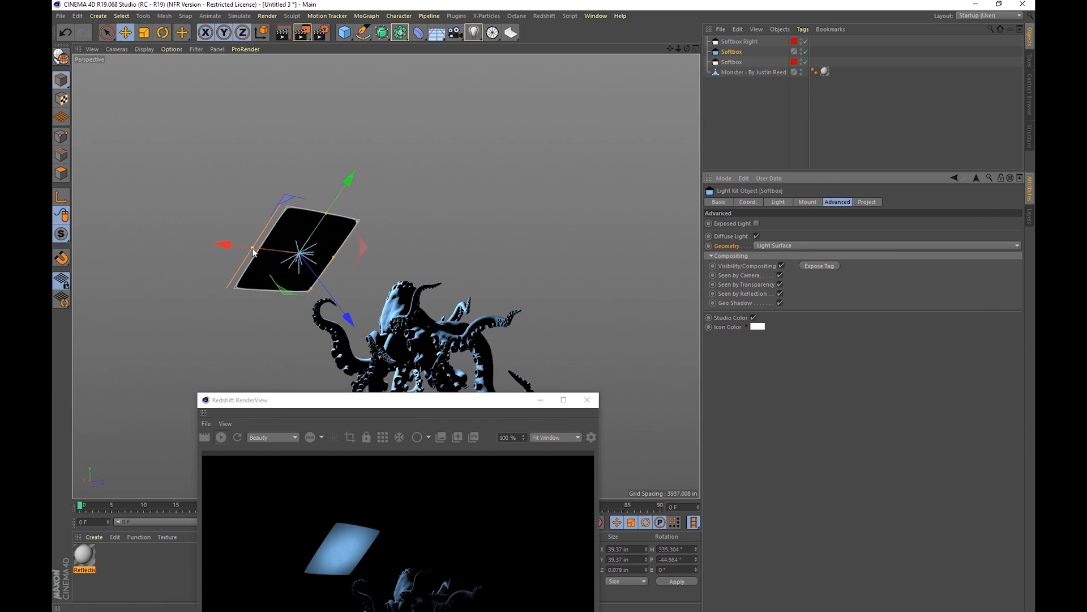
click(765, 245)
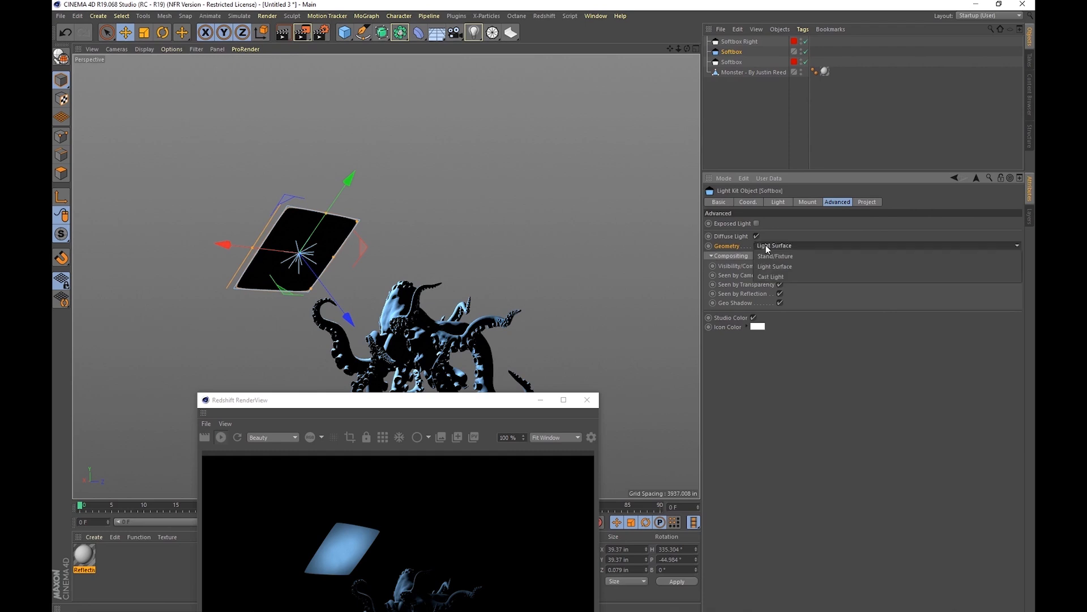
click(768, 276)
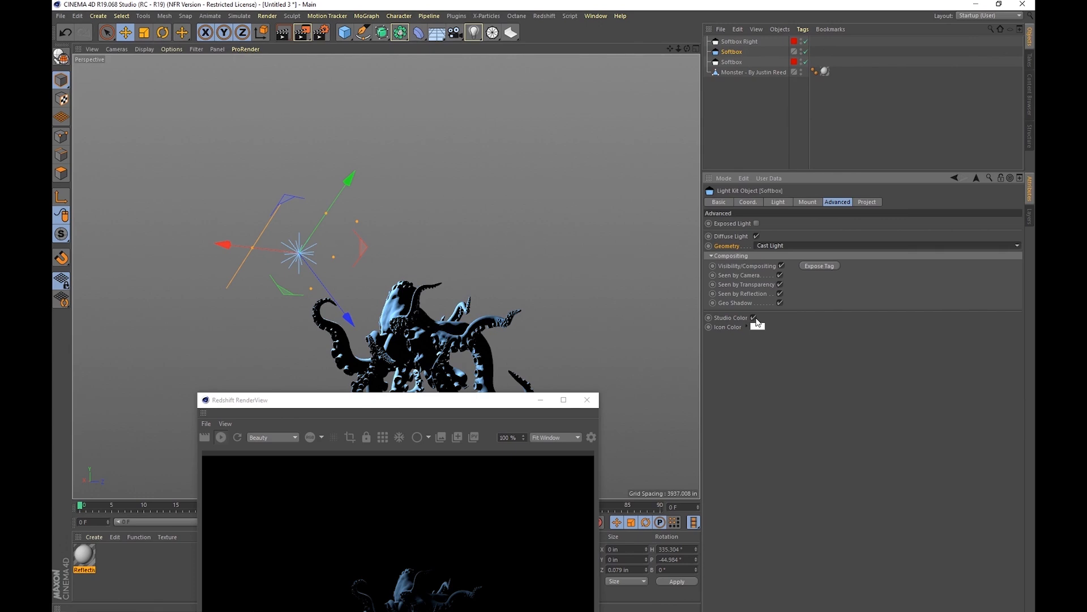
click(796, 244)
click(786, 253)
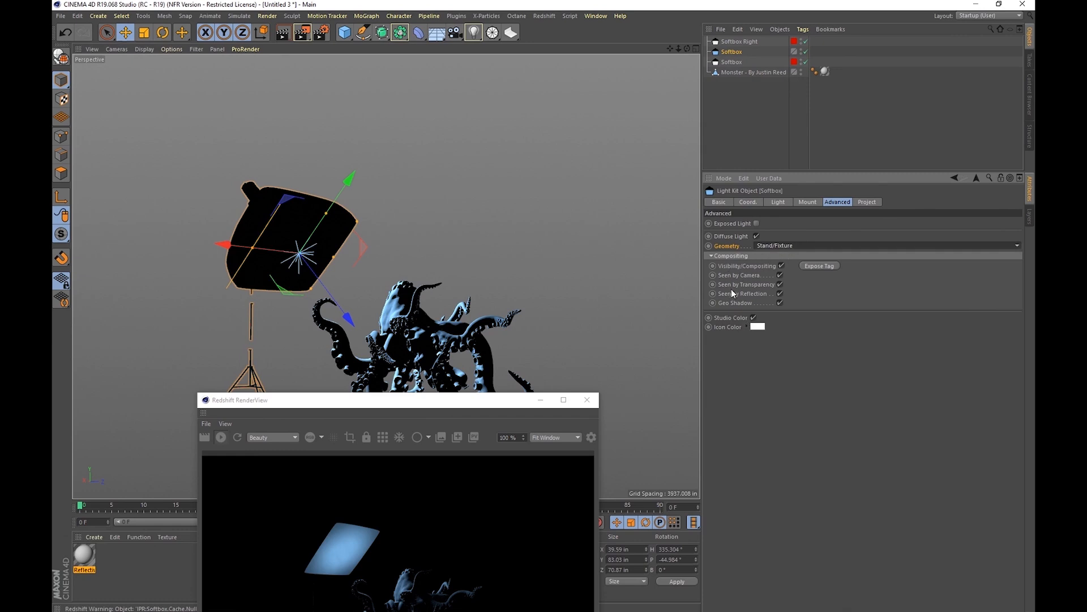
Try disabling the Softbox's Seen by Camera option with the RenderView moved up over the viewport, and re-enable the option.
click(733, 275)
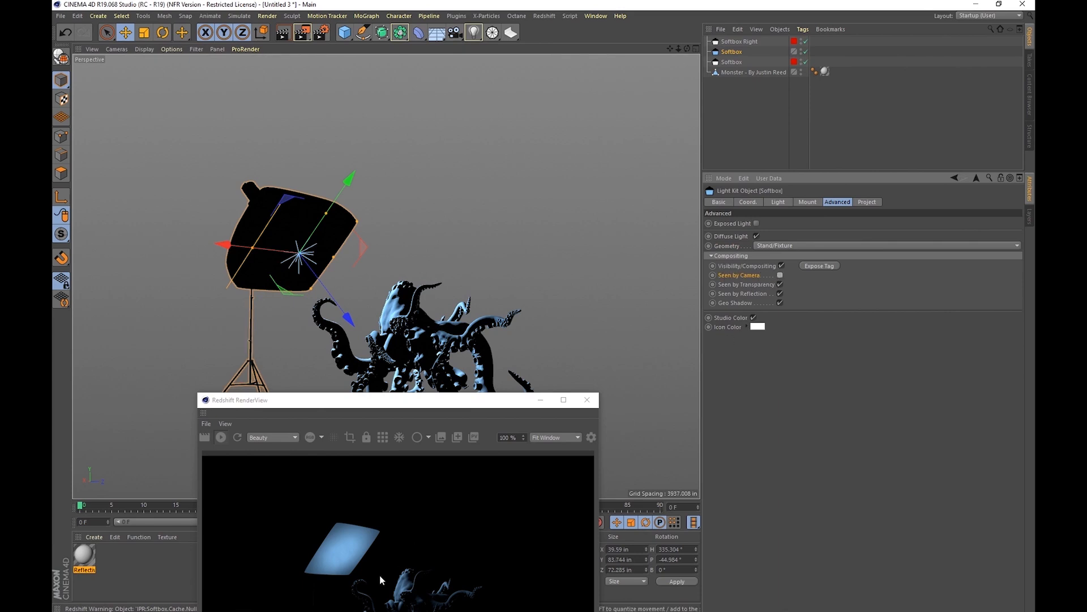
drag(440, 406, 424, 196)
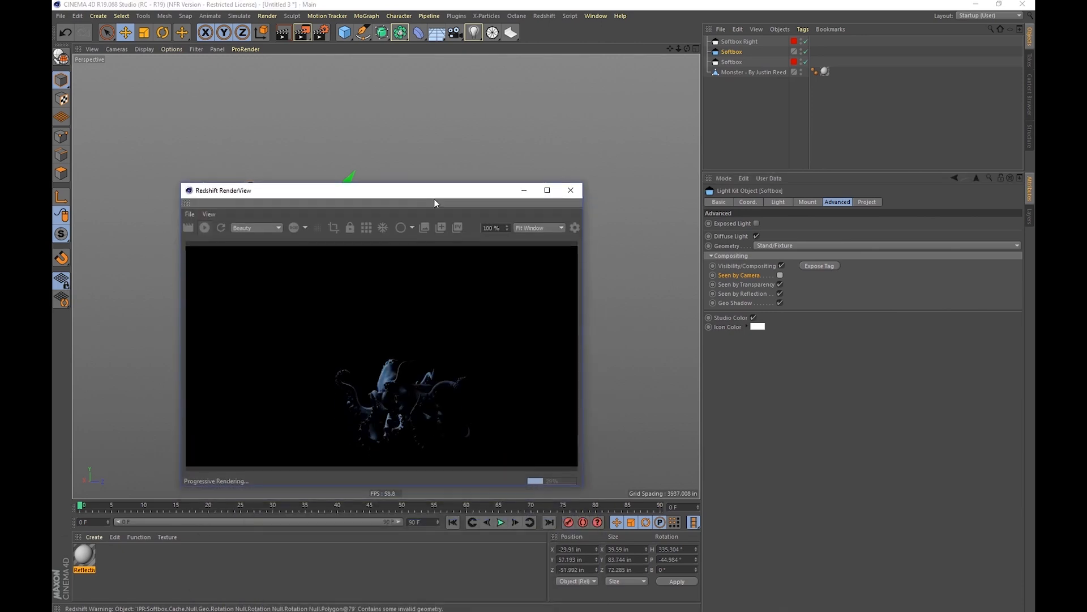
click(780, 276)
click(780, 275)
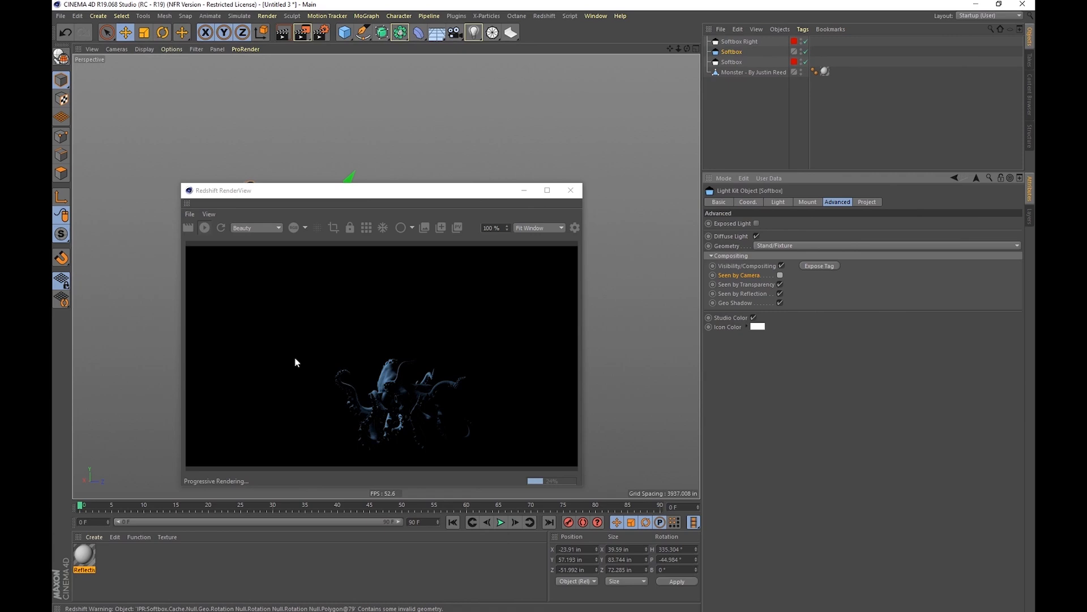
click(780, 276)
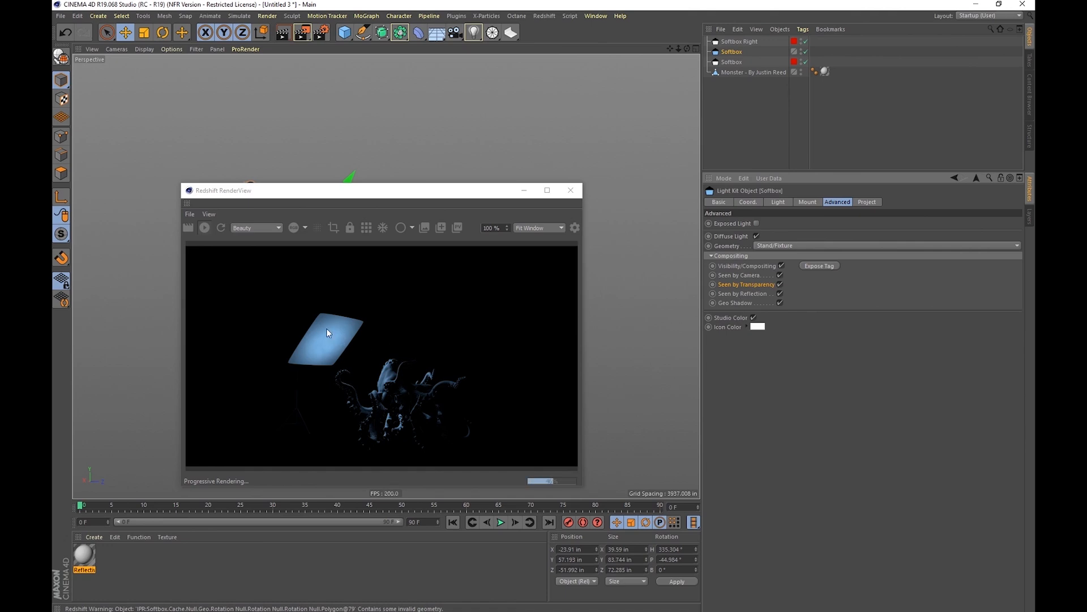
click(744, 294)
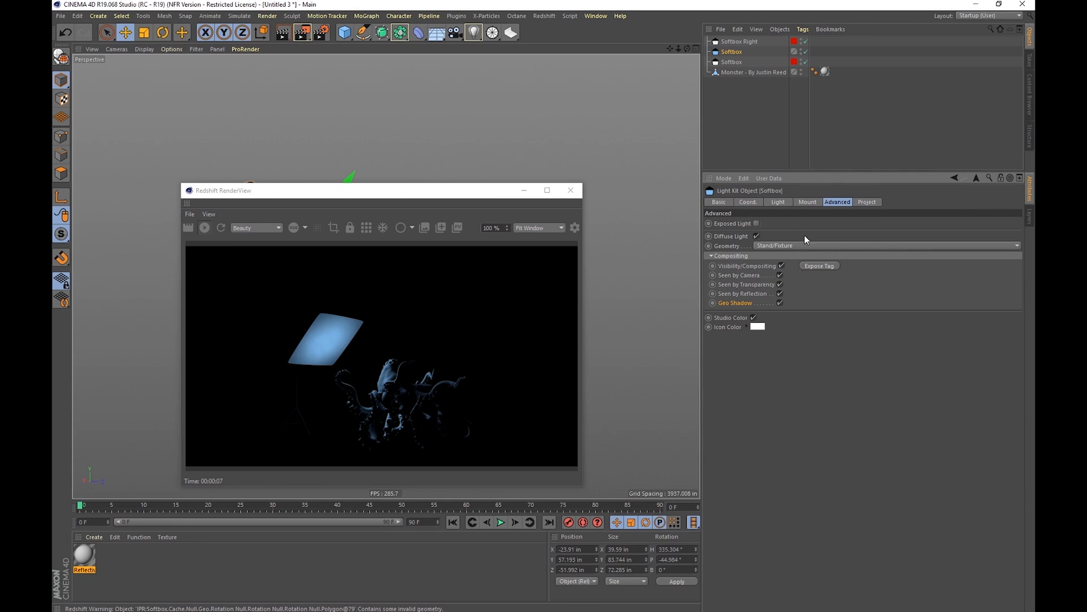
Set the Softbox's renderer to Stand/Phys and expose its Compositing tag from the advanced settings.
click(777, 203)
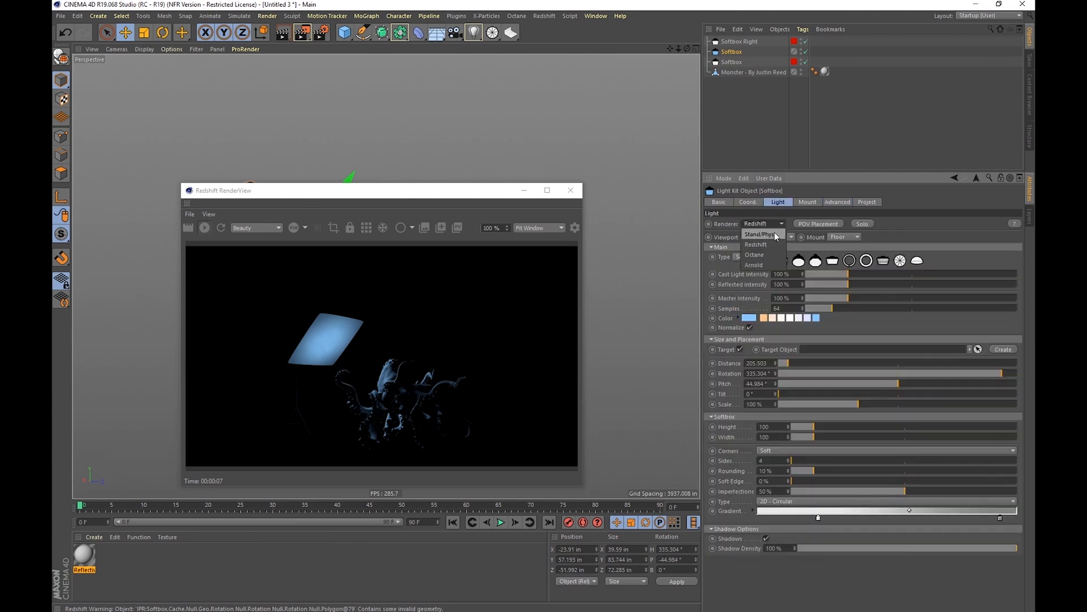
click(831, 201)
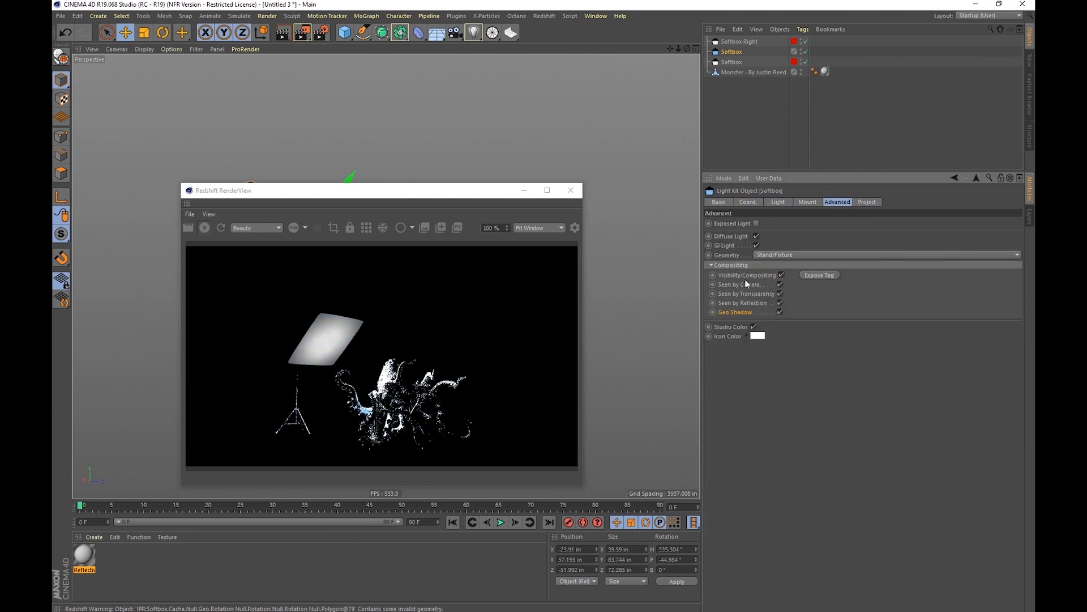
click(816, 274)
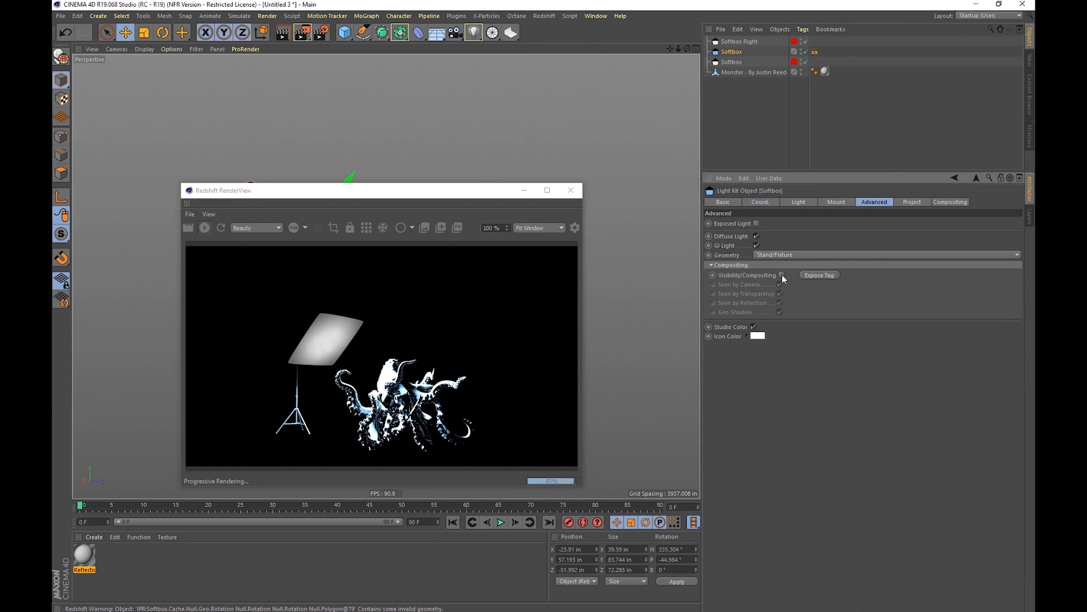
Examine the Compositing tag's visibility properties and Object Buffer settings, and return to the Softbox's advanced settings.
click(815, 51)
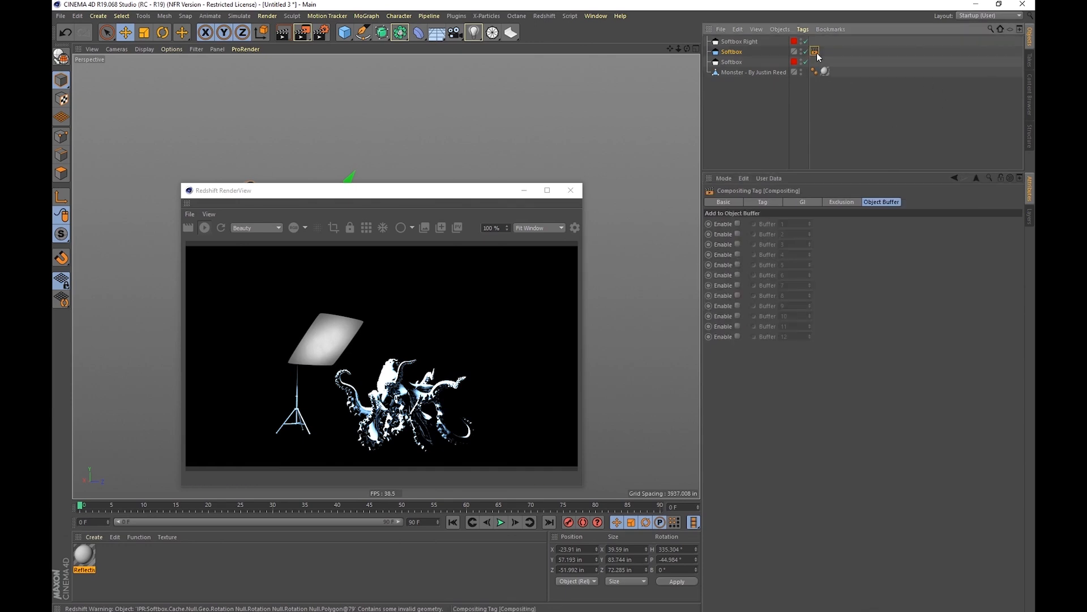
click(768, 202)
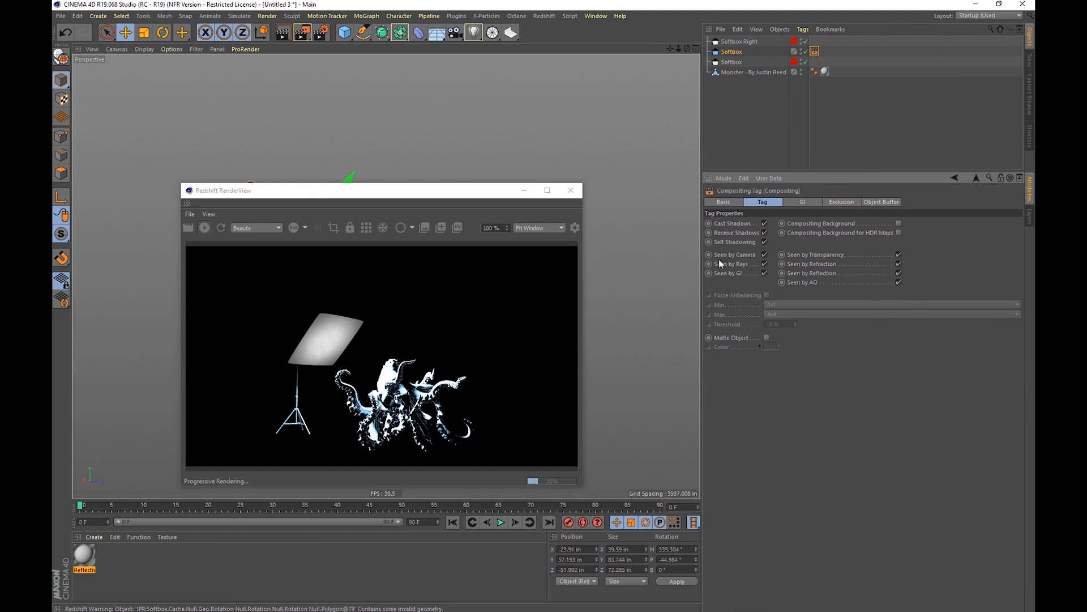
click(881, 201)
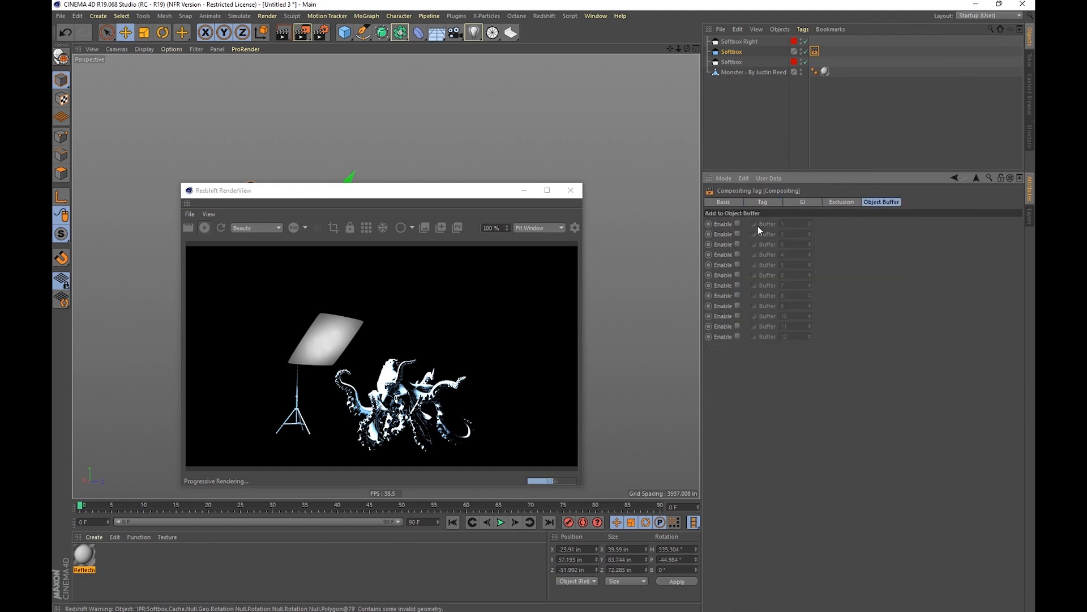
click(735, 52)
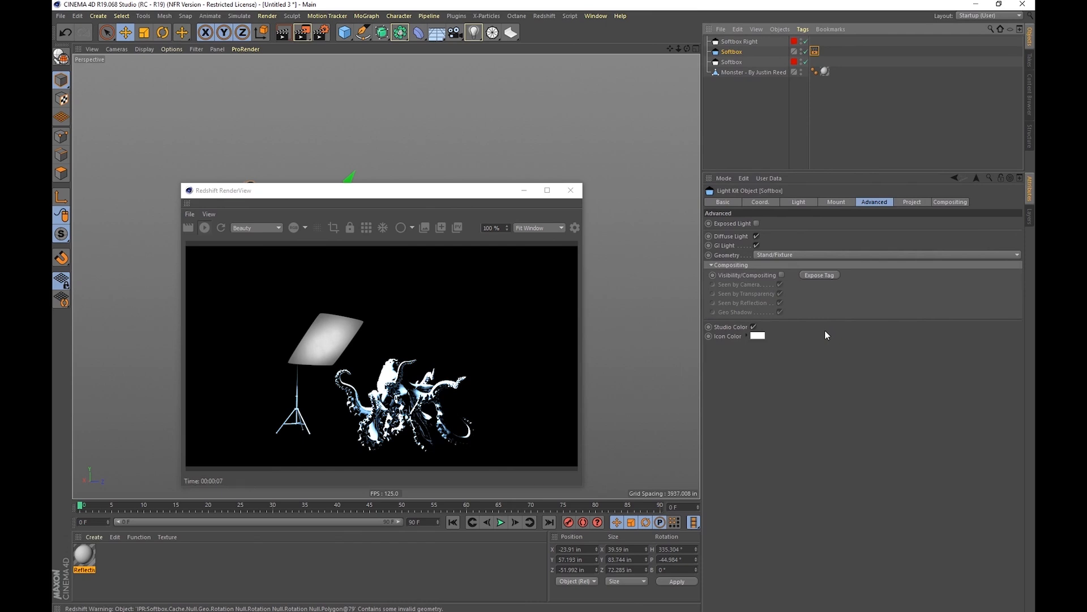
Delete the Softbox's Compositing tag and re-enable its built-in Visibility/Compositing option.
click(815, 51)
key(Delete)
click(732, 52)
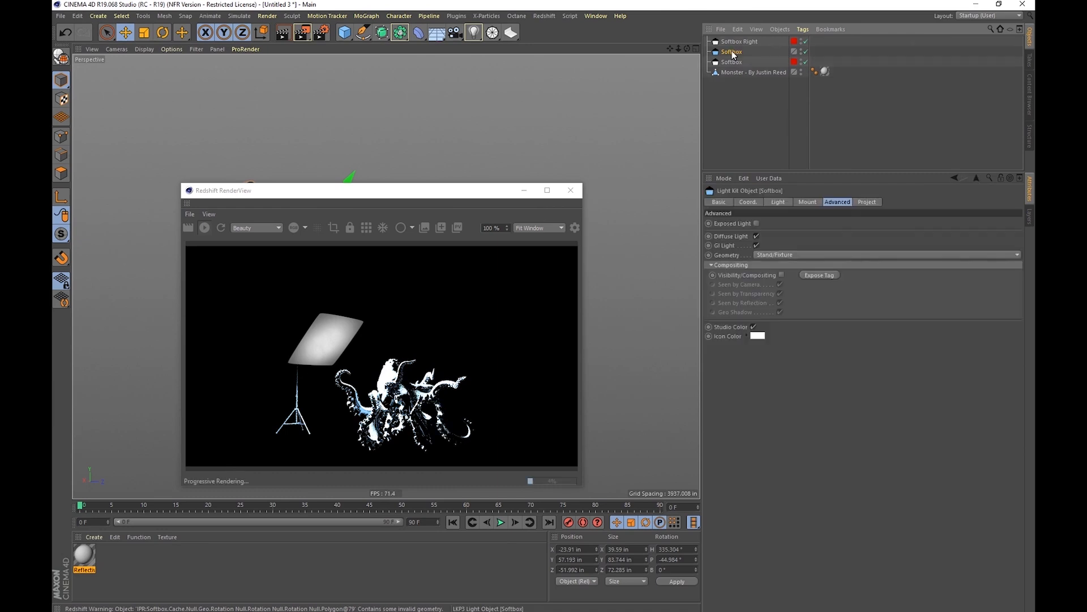
click(782, 275)
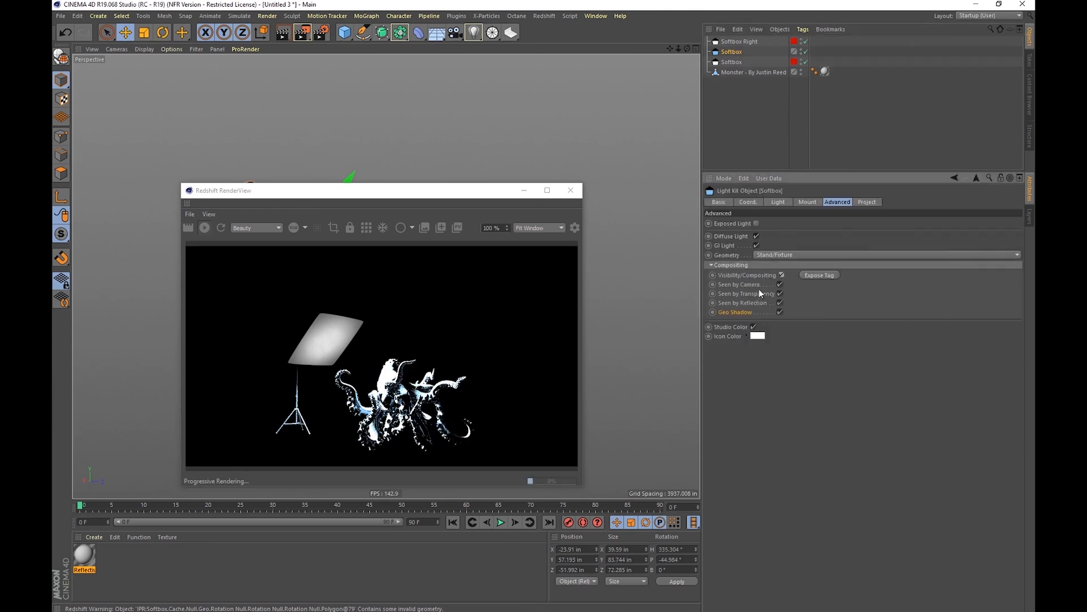
Set the Softbox's renderer back to Redshift and return to its advanced settings.
click(777, 202)
click(761, 224)
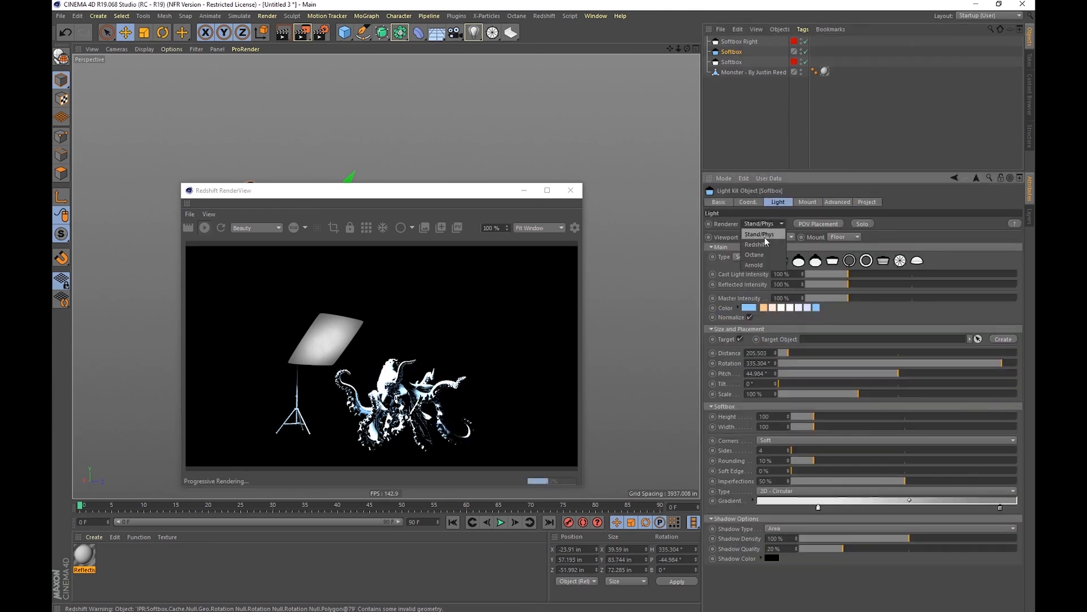
click(767, 242)
click(837, 202)
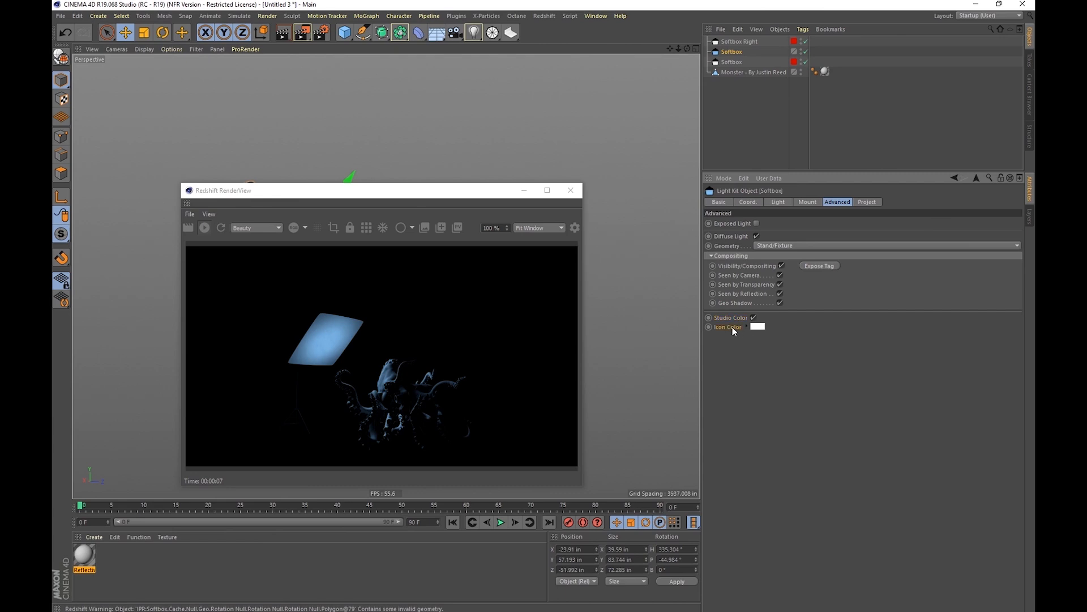
Try a green Icon Color with hue 147° on the Softbox, and return it to white with 0% saturation.
click(762, 327)
click(772, 327)
drag(796, 338, 842, 338)
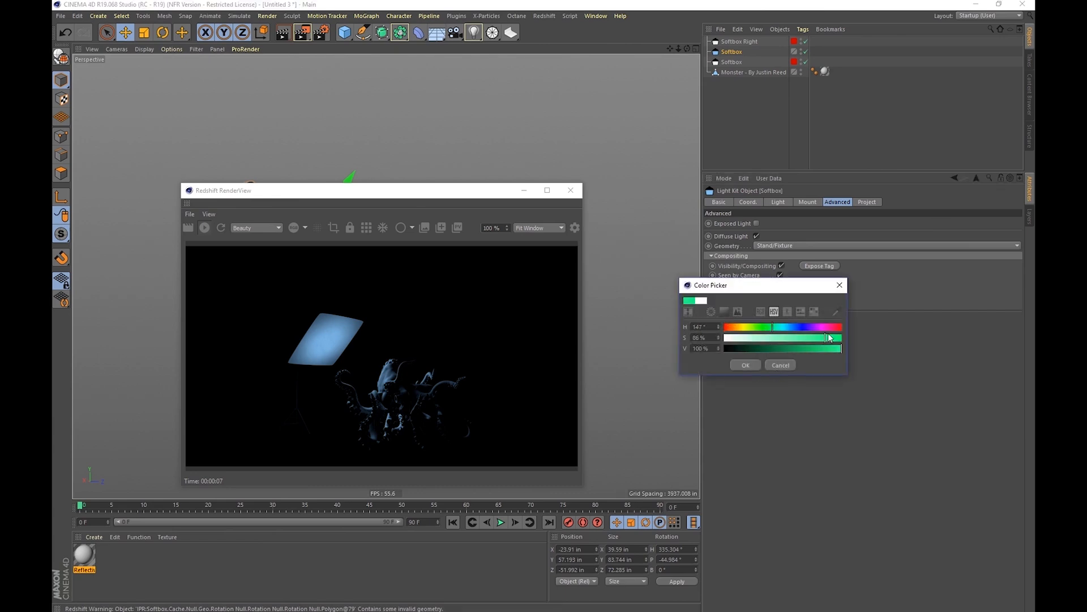
click(747, 365)
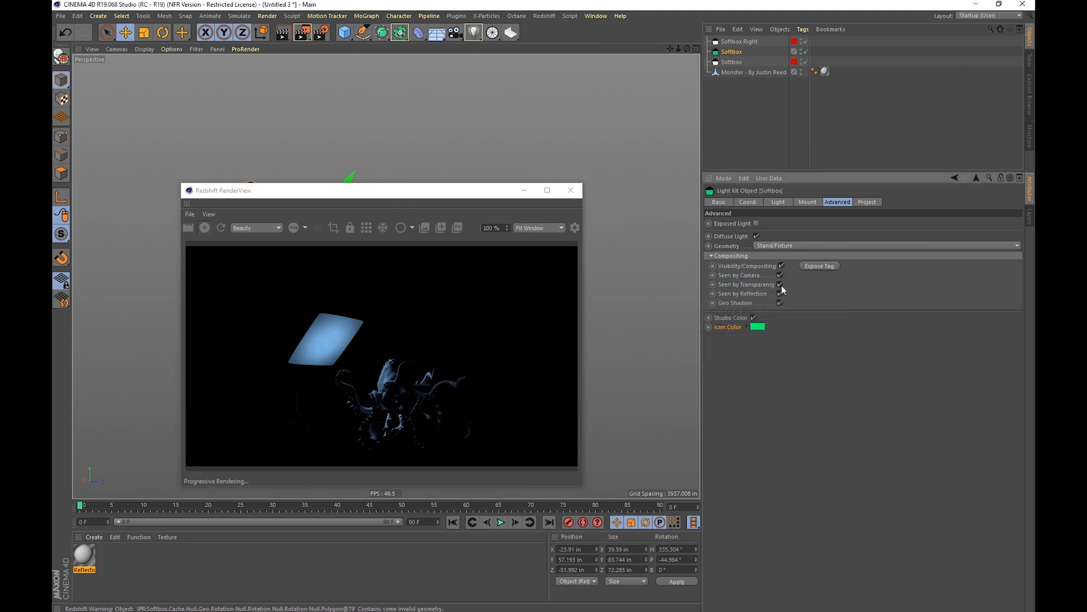
click(761, 327)
drag(764, 333, 723, 333)
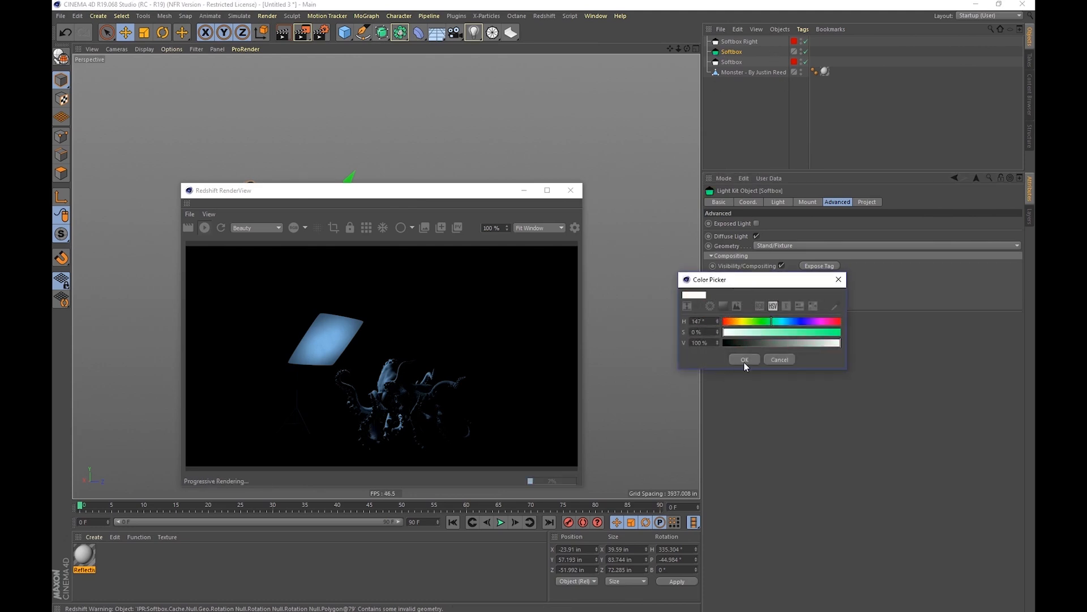
click(743, 360)
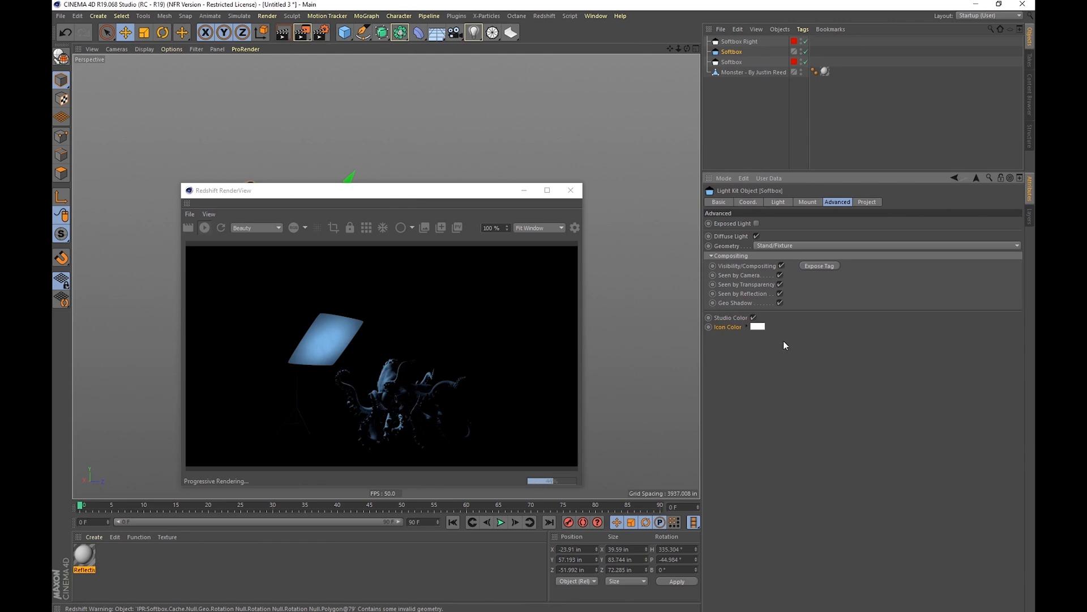
Open the Softbox's Project settings, and add a Figure object carrying the monster's Reflective White material.
click(864, 202)
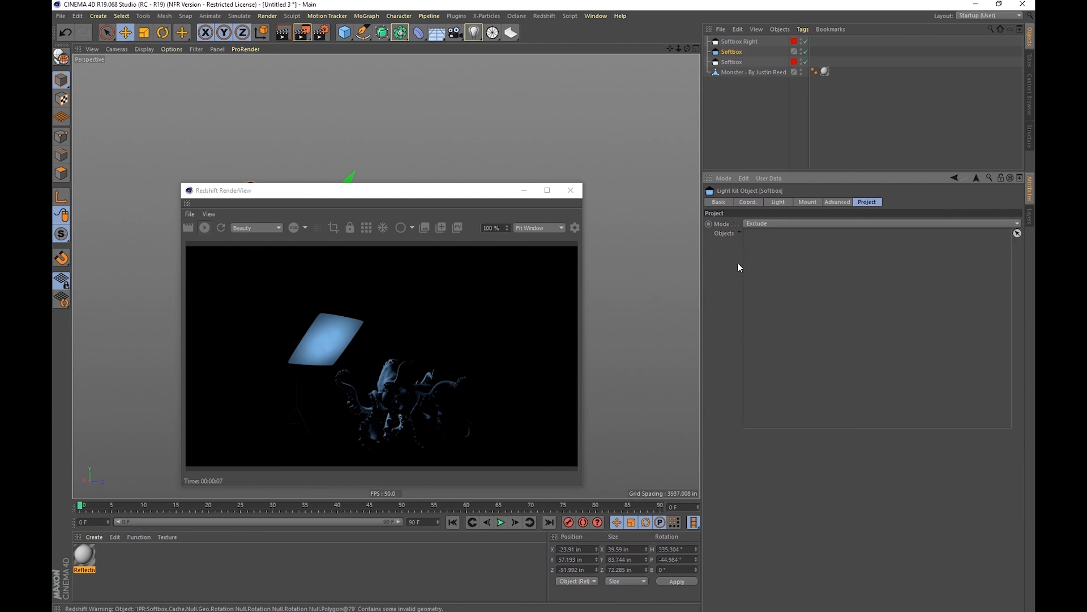
click(343, 34)
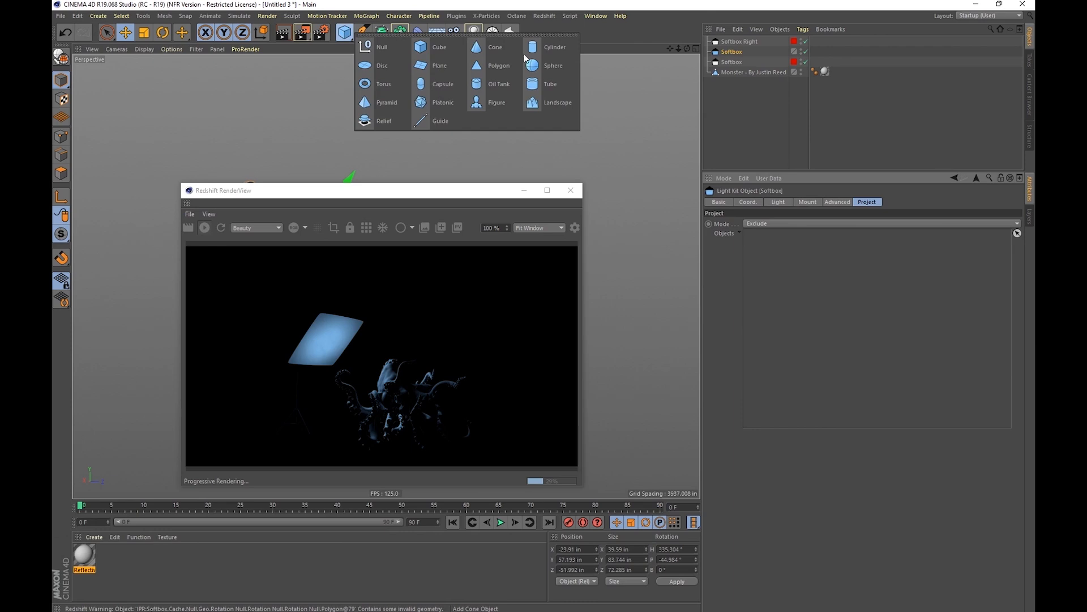
click(486, 103)
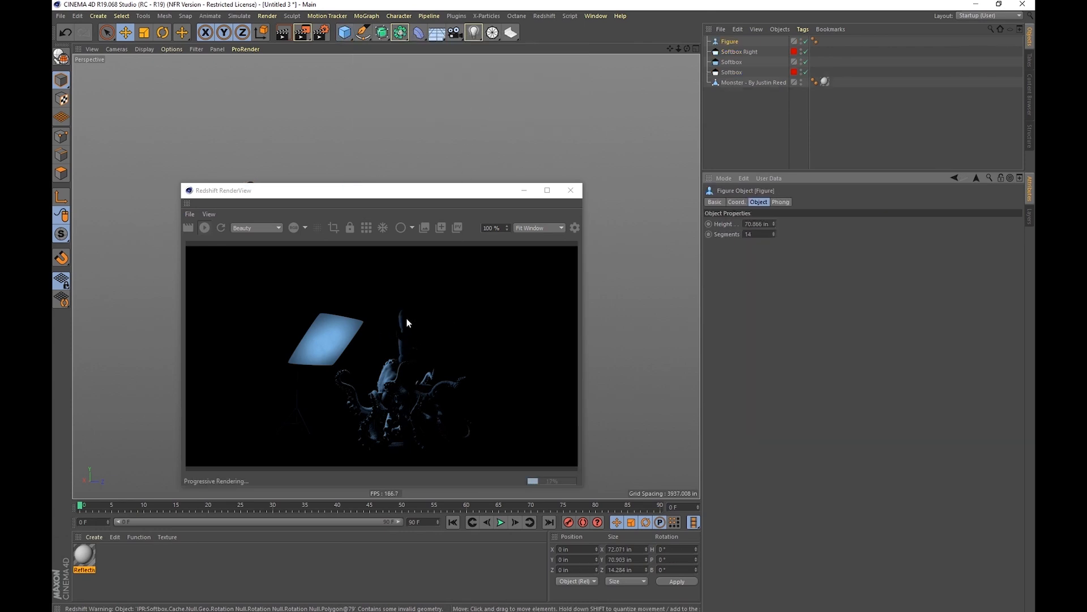
drag(825, 81, 825, 41)
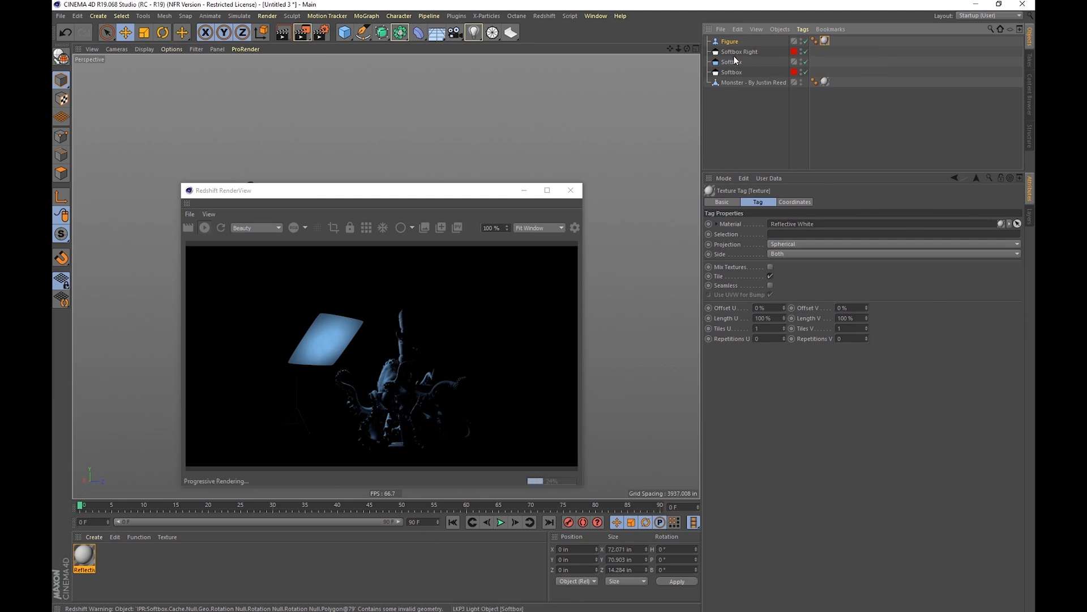
Exclude the Figure from the Softbox's light through its Project object list and check the figure in the RenderView.
click(732, 62)
drag(729, 42, 786, 298)
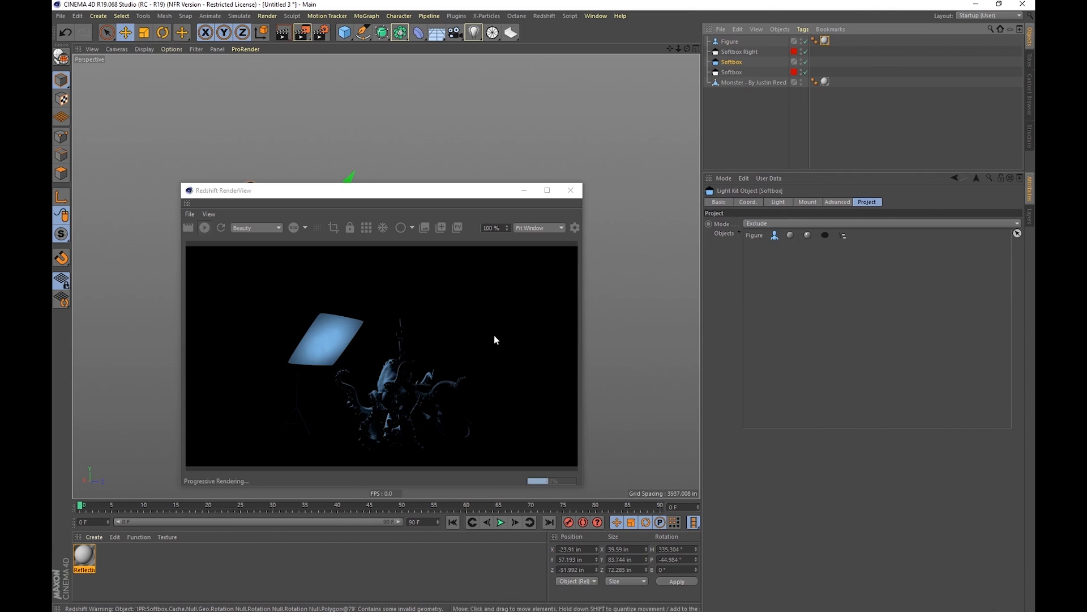
drag(399, 338, 425, 329)
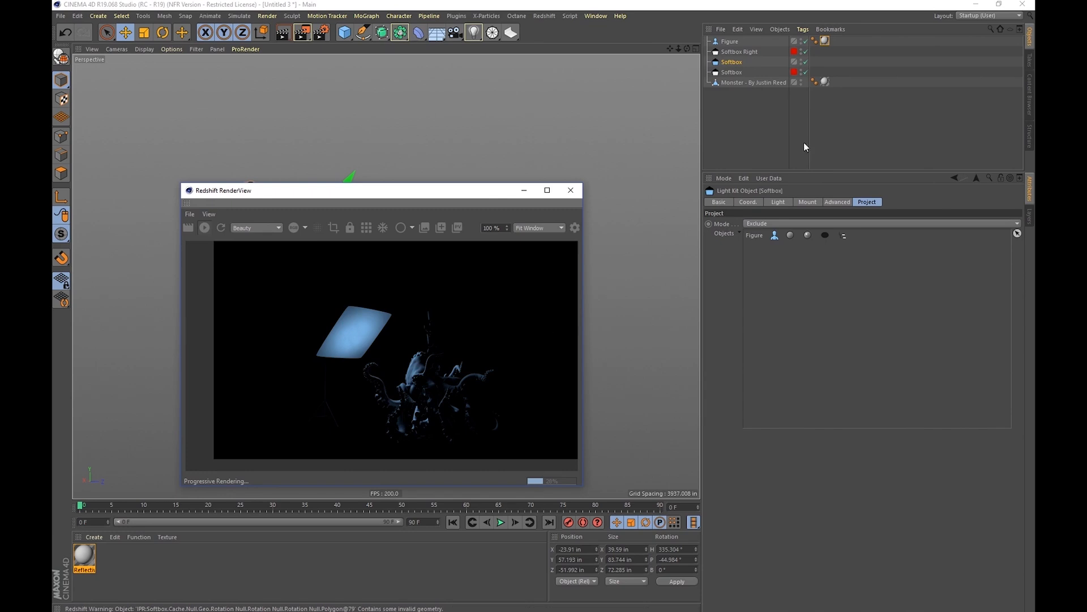
Delete the Figure object from the scene and return to the Softbox's Project settings.
click(729, 43)
key(Delete)
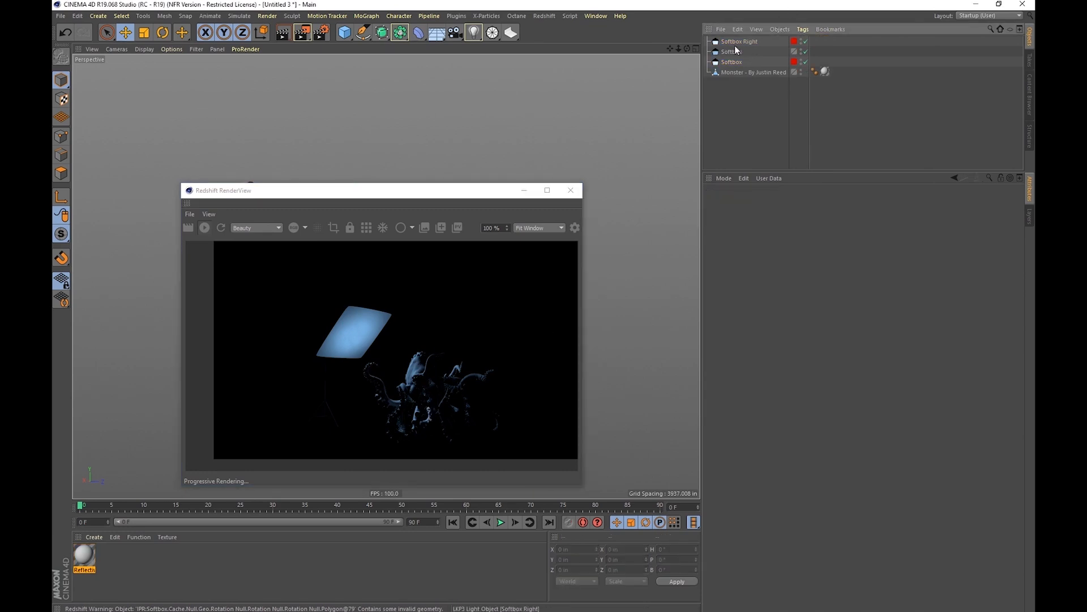
click(752, 74)
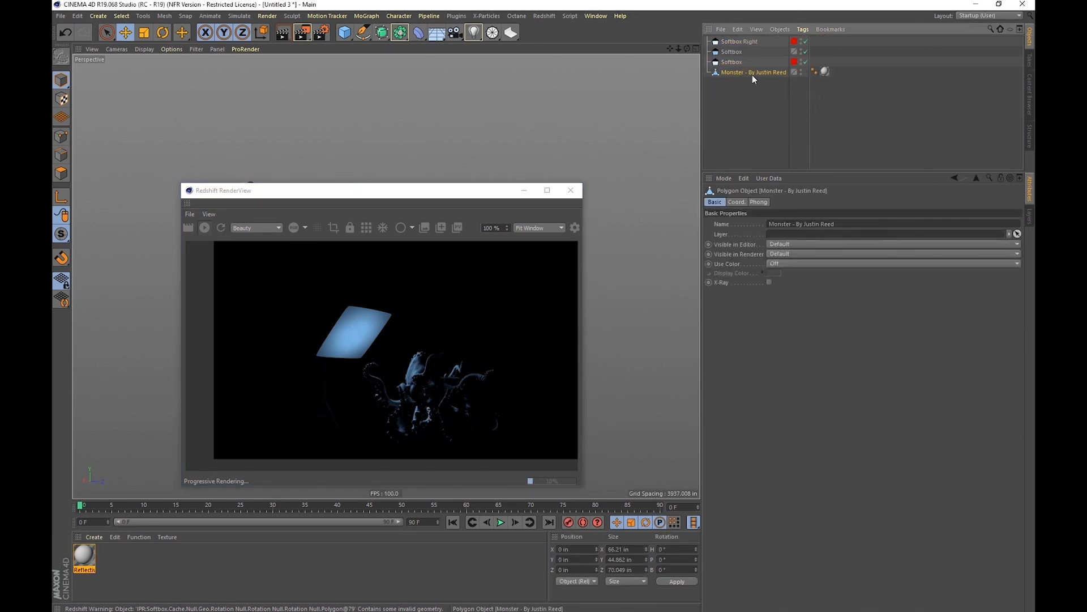
click(732, 51)
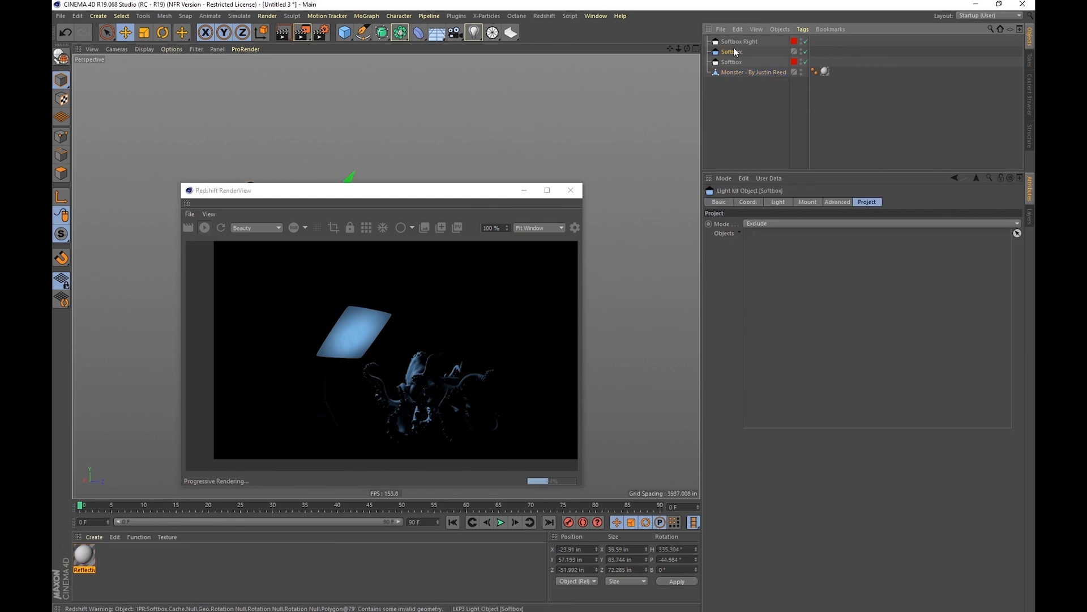
Check the Softbox's Project Mode choices, keep Exclude, and leave the Softbox selected.
click(773, 222)
click(763, 242)
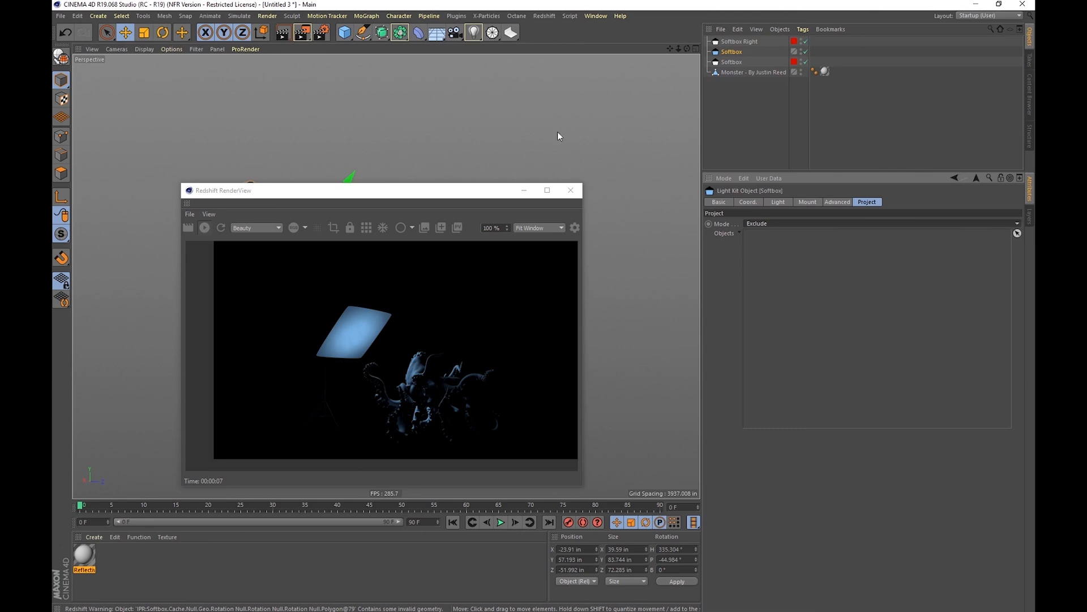
click(734, 53)
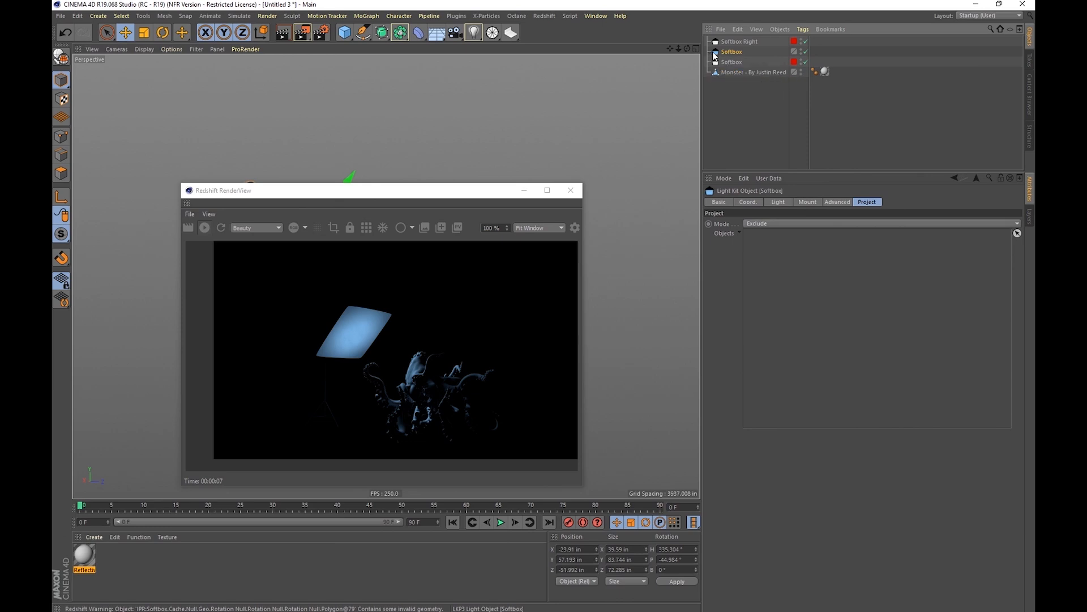
Review the Softbox's light types and the Light Kit Pro palette of ready-made lights, including Light Kit Studio.
click(780, 202)
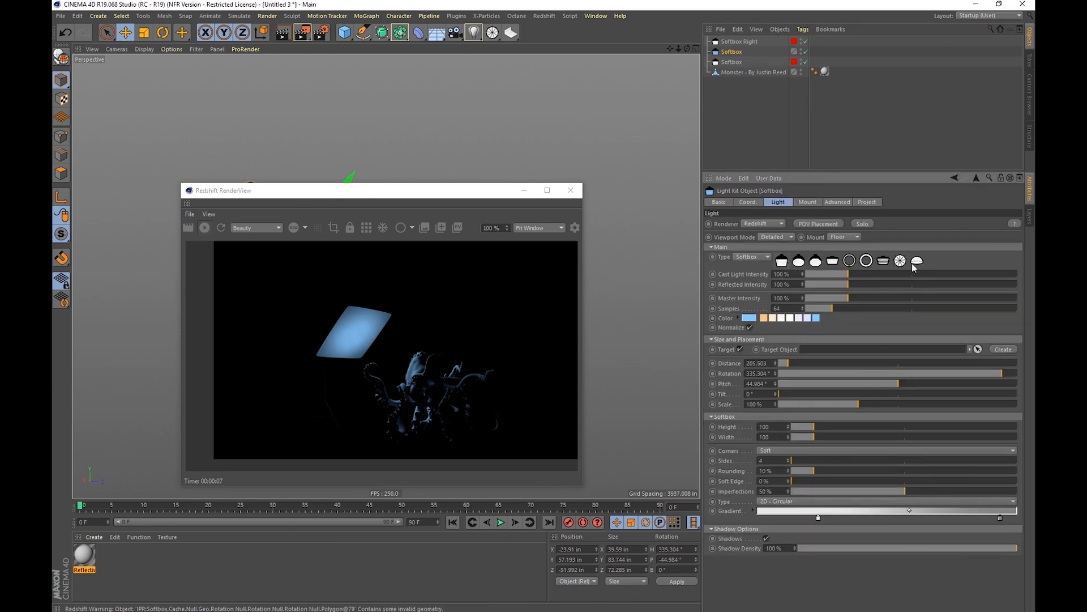
click(759, 258)
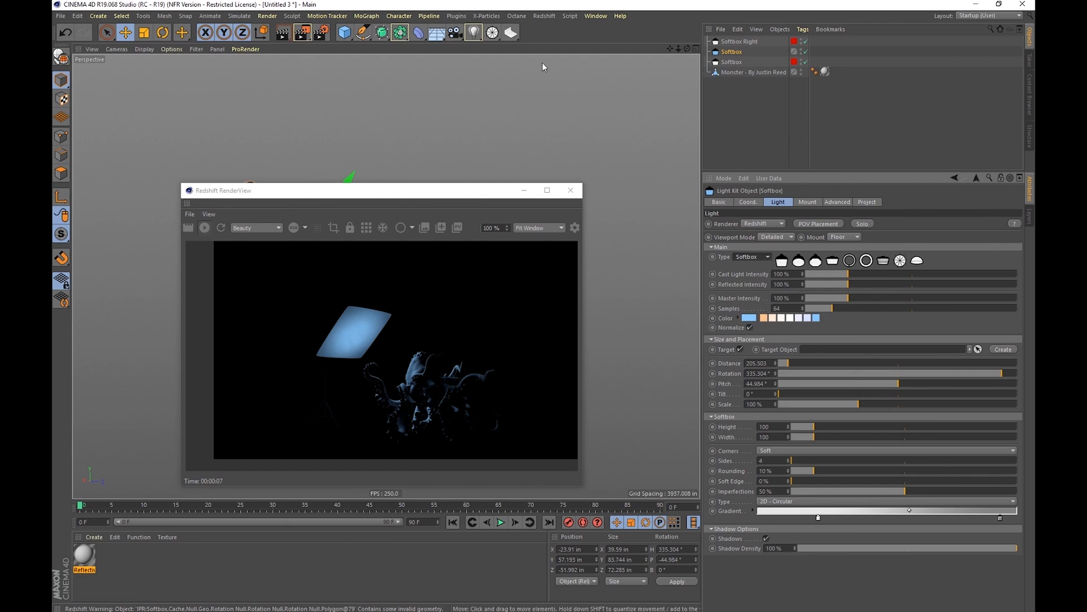
click(493, 33)
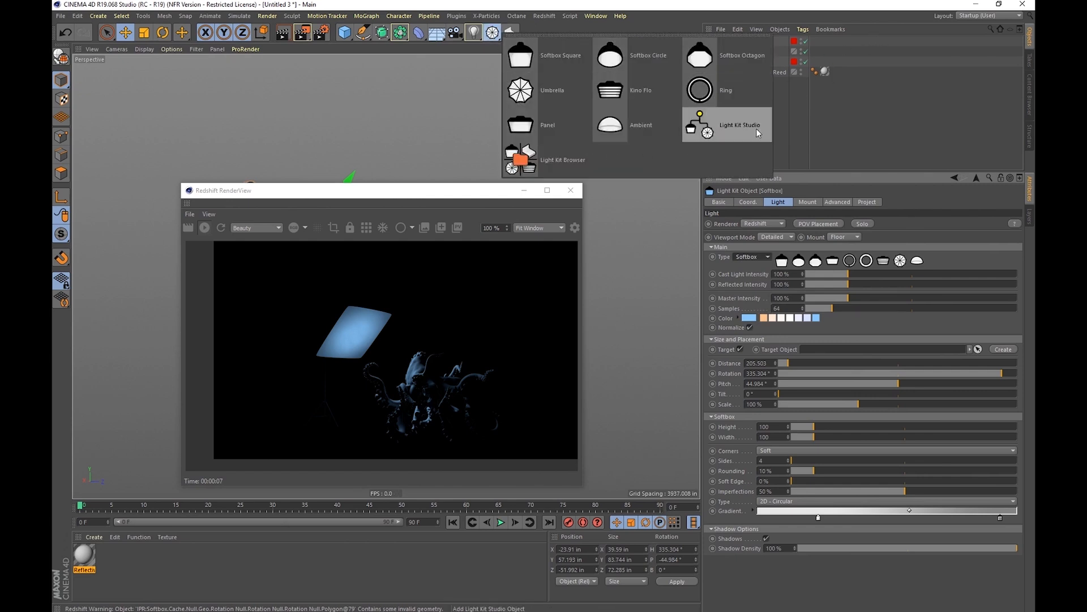
click(947, 132)
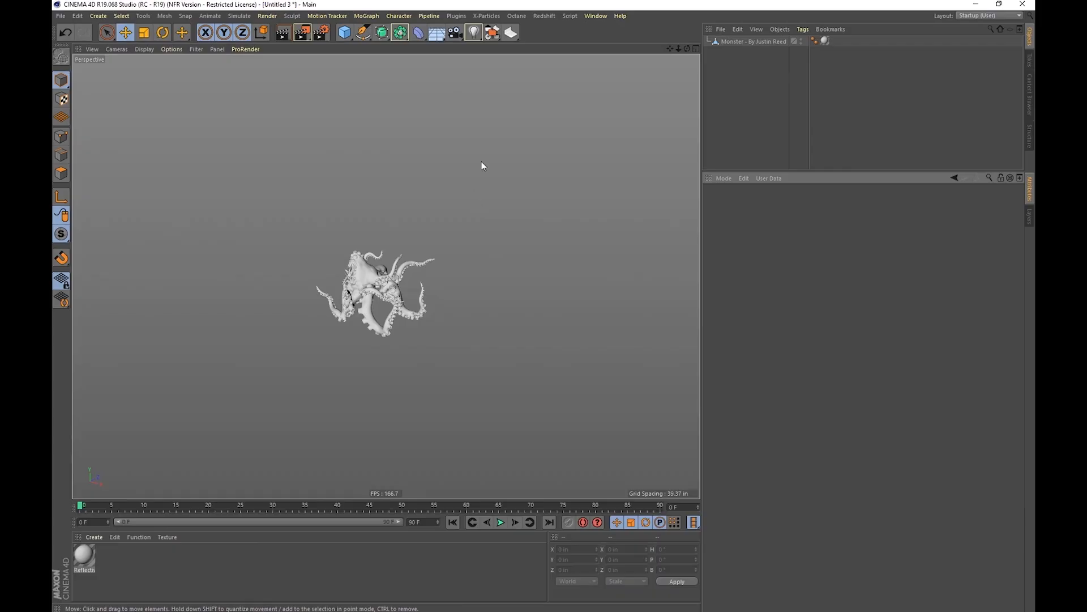
Look over the Light Kit Pro 3 cyc types and add an L Curve cyclorama around the monster.
click(515, 36)
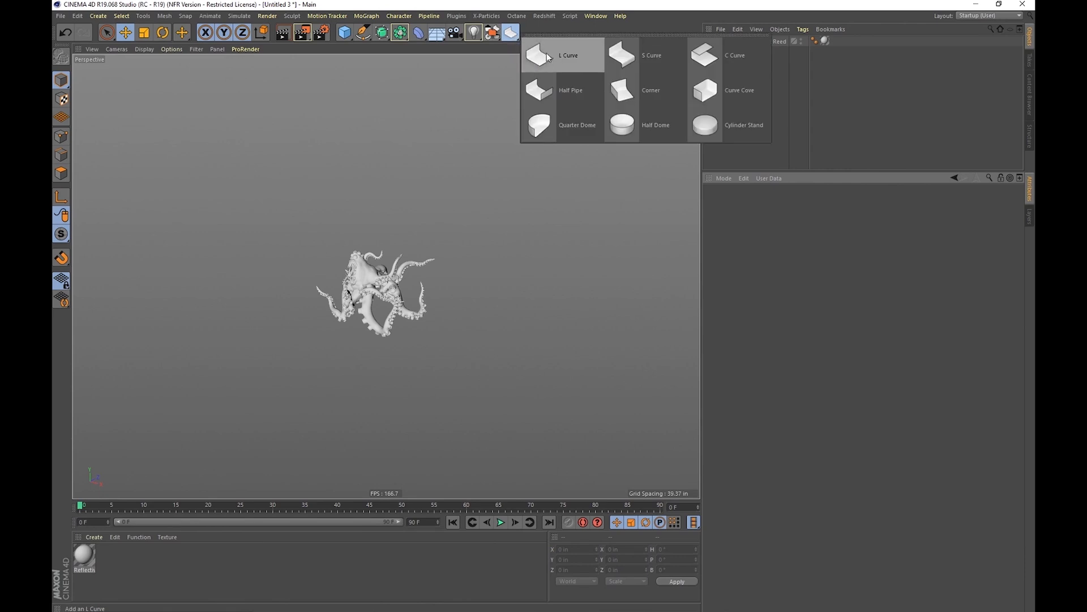
click(456, 16)
mouse_move(477, 74)
mouse_move(573, 84)
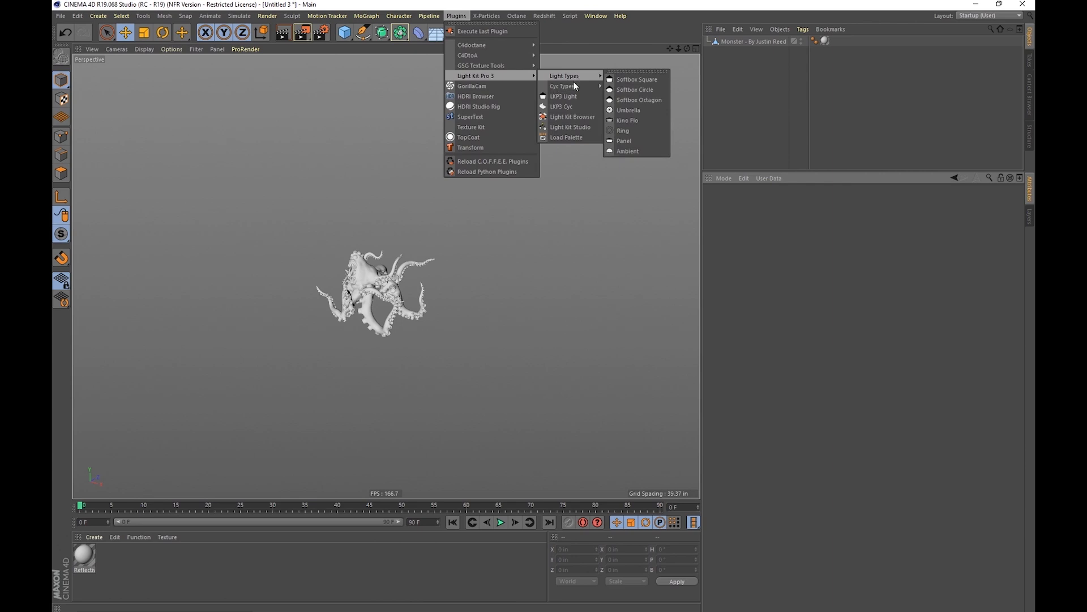
click(591, 56)
click(519, 35)
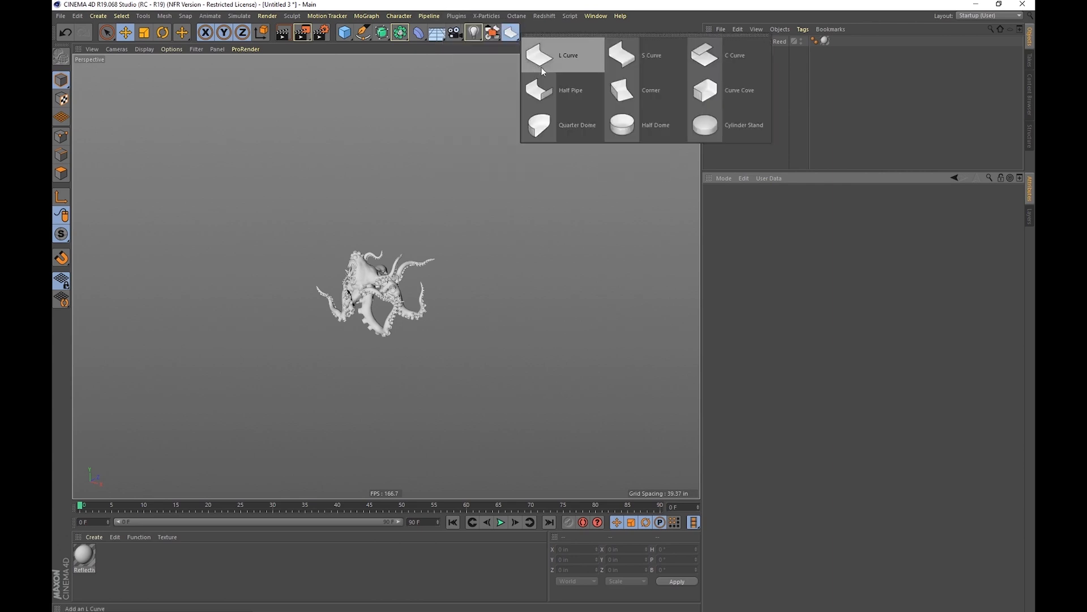
click(568, 54)
alt+drag(402, 347, 387, 317)
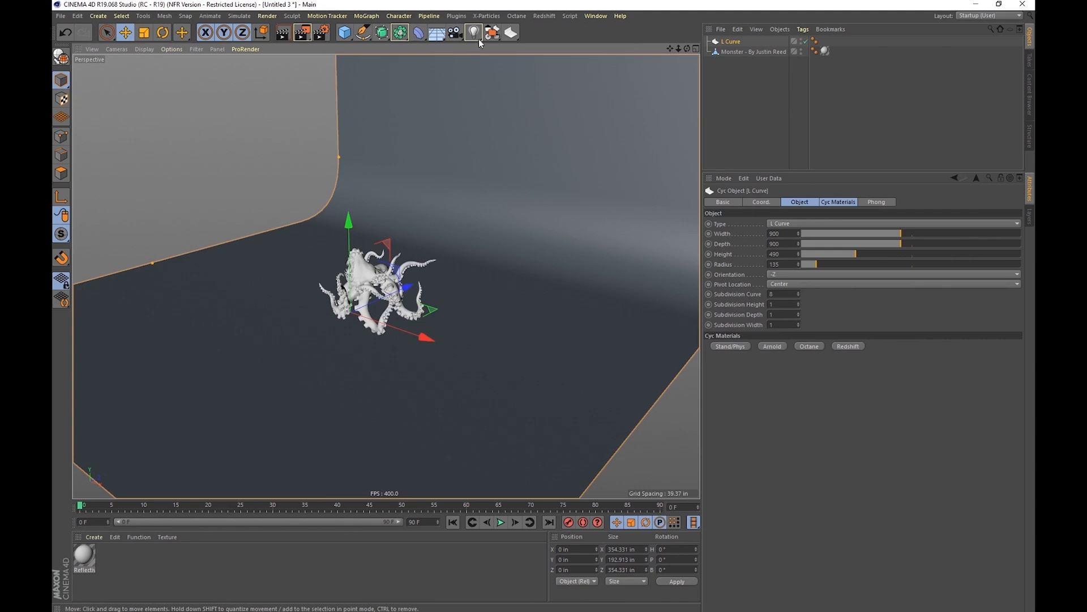
Look through the studio presets in the Light Kit Browser and close it.
click(492, 33)
click(542, 160)
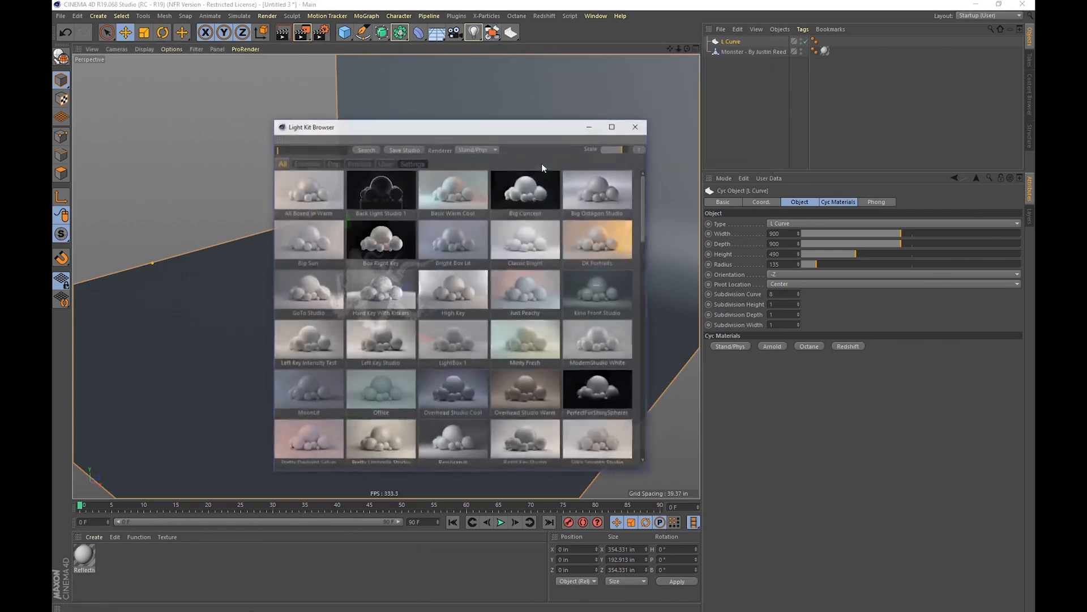
scroll(468, 307, down, 3)
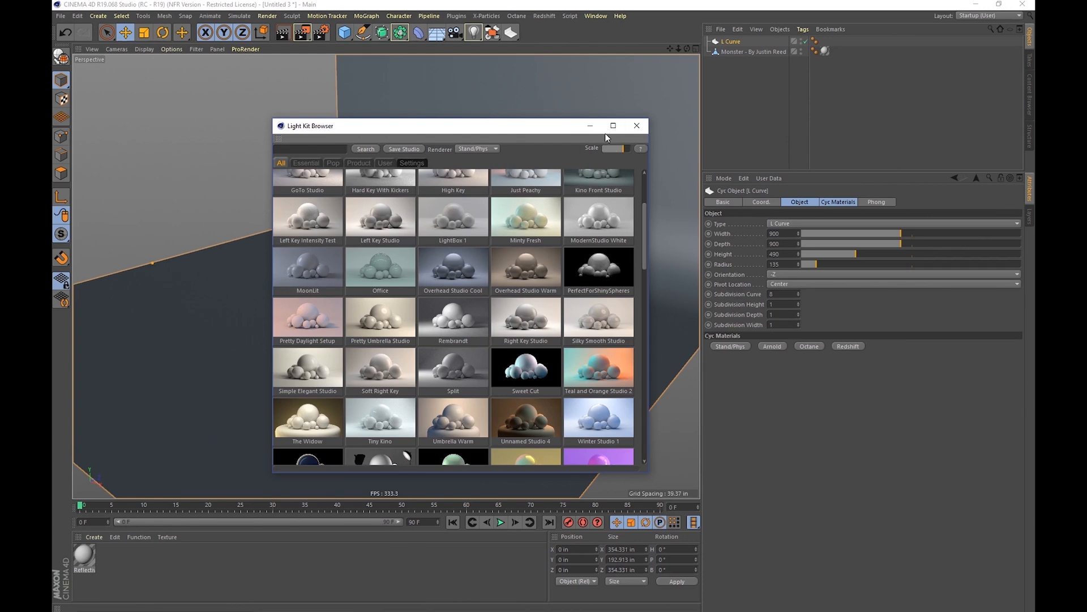
click(636, 126)
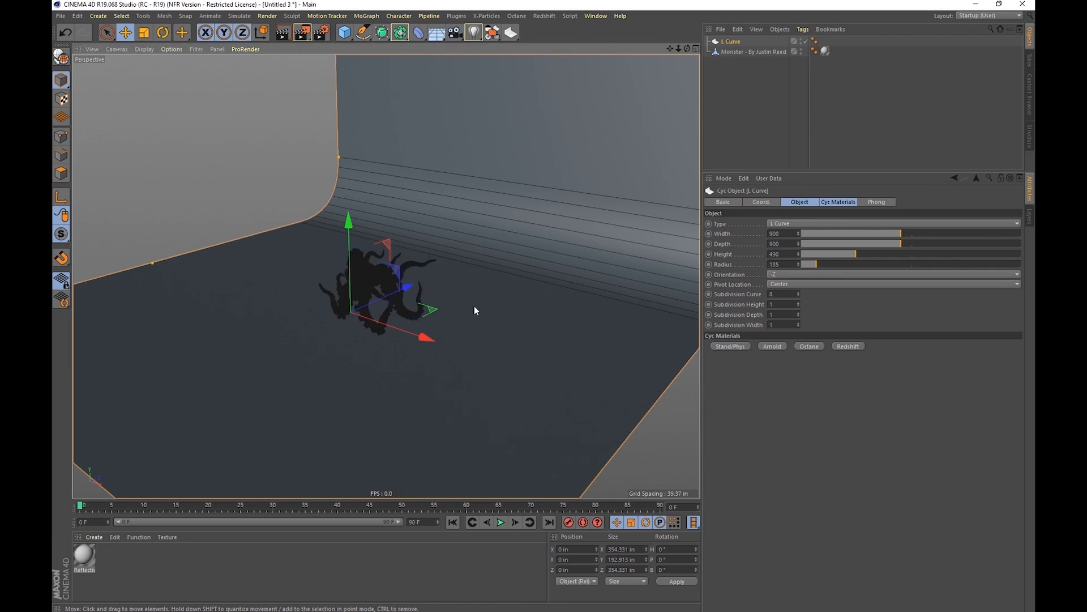
Resize the L Curve with its viewport handles to about 1048 wide and 533 high, with a bend radius of about 48.
alt+drag(491, 328, 497, 289)
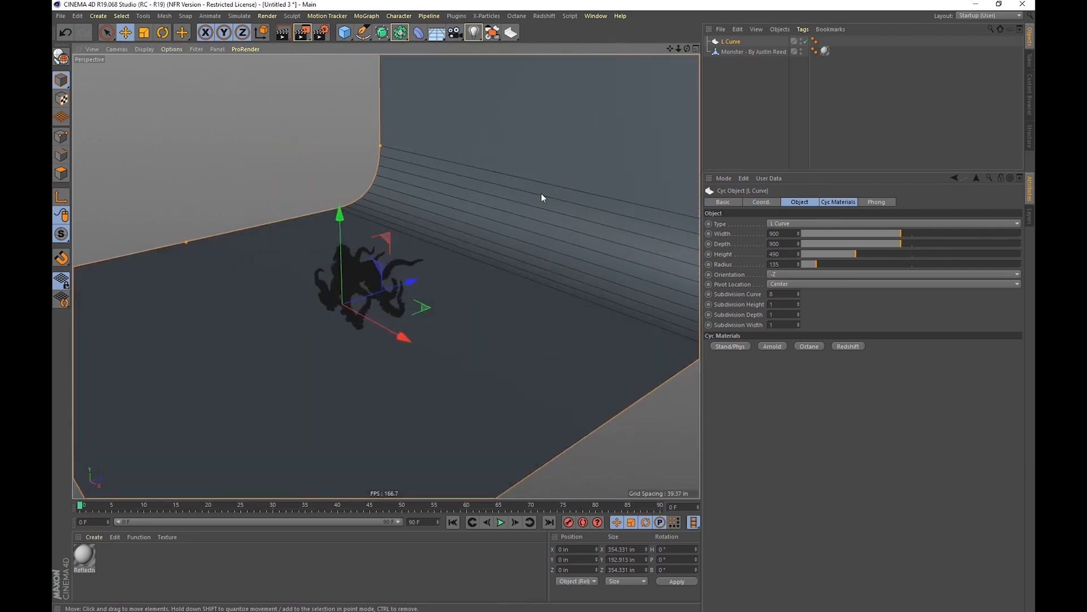
alt+right_drag(484, 301, 409, 301)
alt+drag(459, 261, 465, 268)
mouse_move(533, 138)
mouse_down()
mouse_move(529, 177)
mouse_move(541, 136)
mouse_up()
drag(443, 197, 423, 220)
mouse_move(347, 254)
mouse_down()
mouse_move(357, 262)
mouse_move(337, 247)
mouse_up()
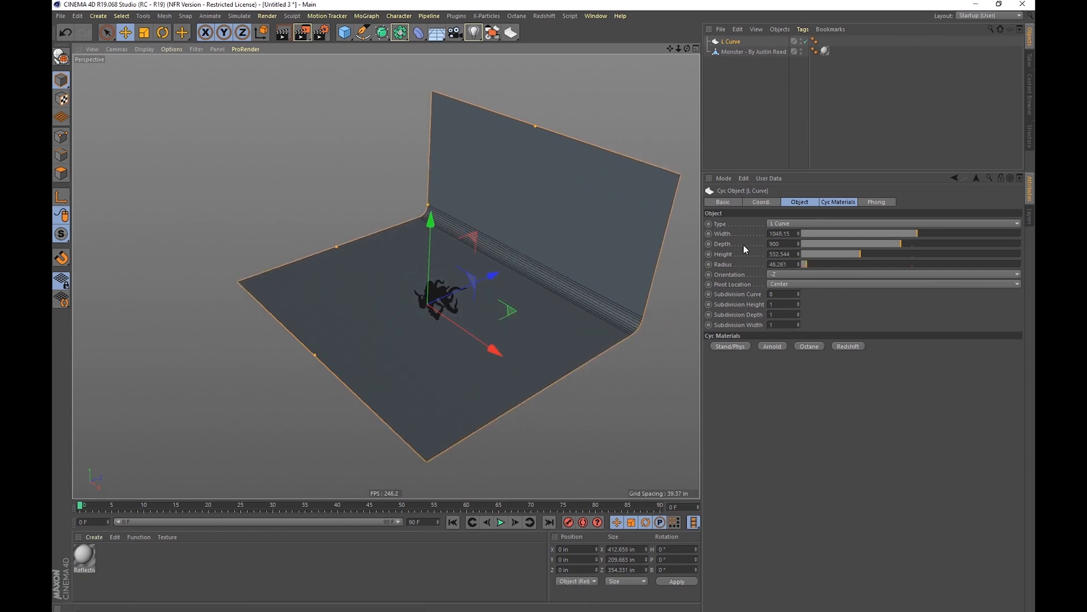
Switch the cyclorama's type to S Curve and on to C Curve, and examine its overhanging shape.
click(784, 225)
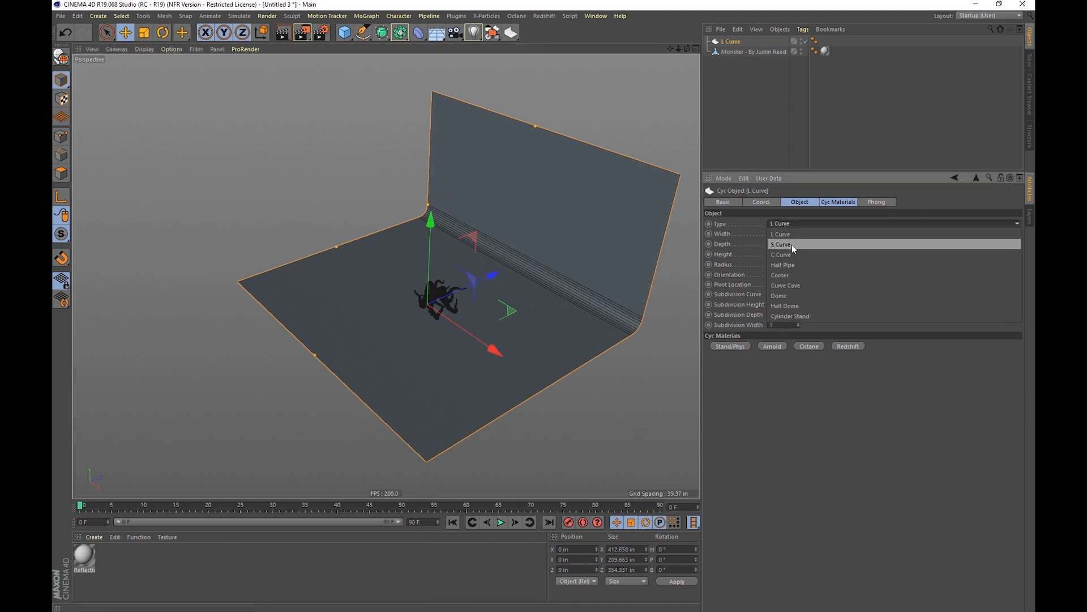
click(792, 244)
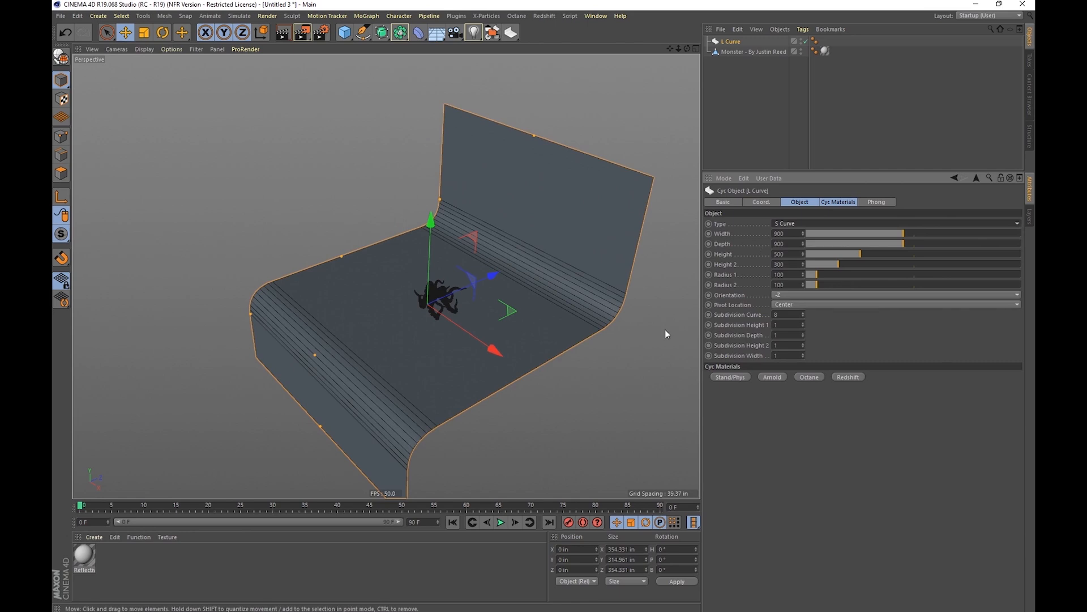
click(794, 223)
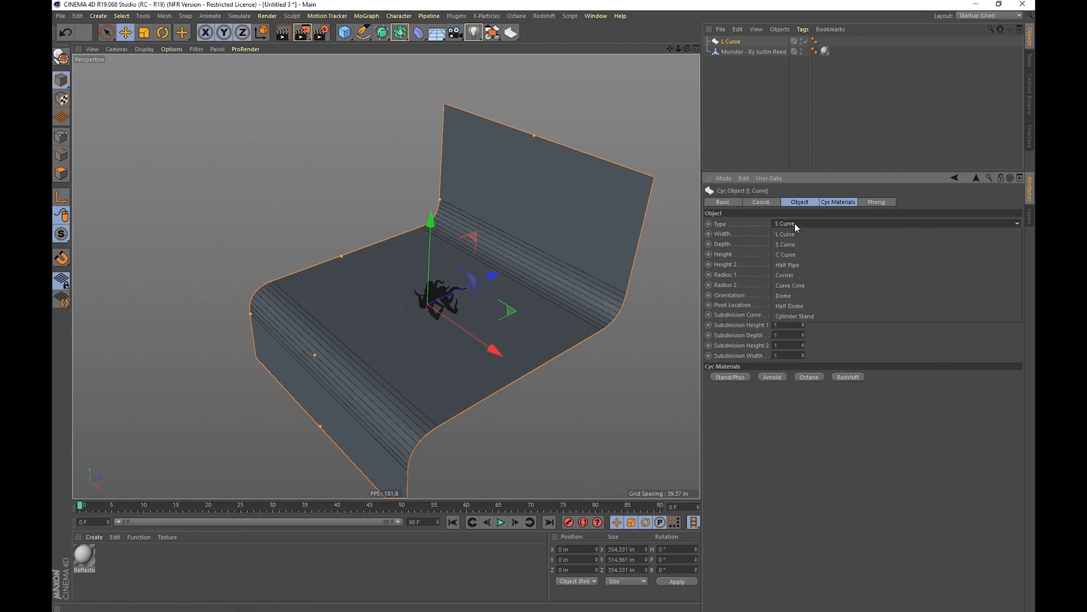
click(797, 257)
alt+drag(458, 232, 447, 225)
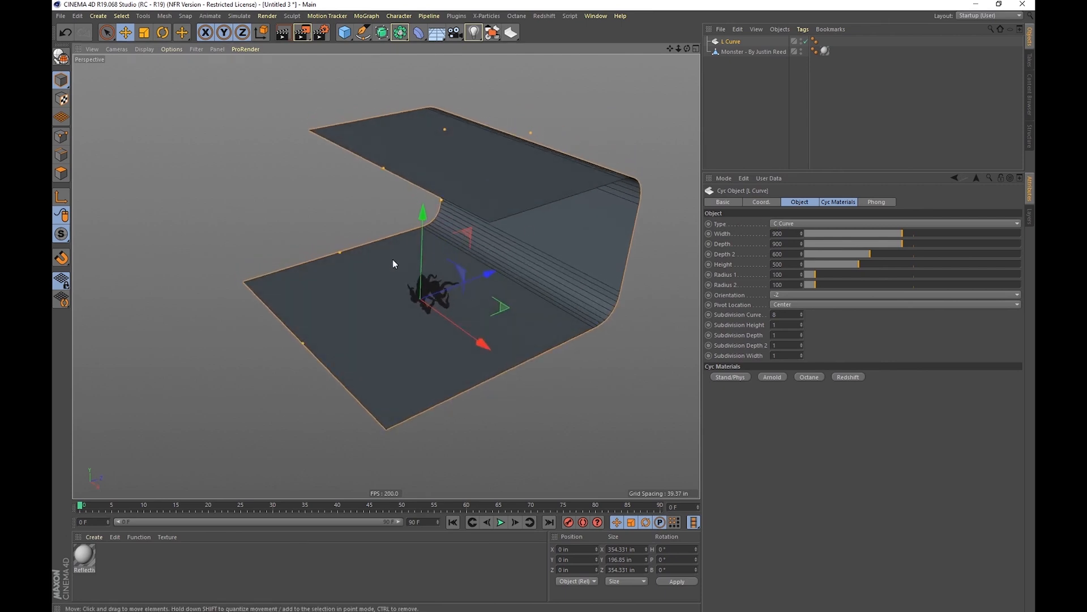
Switch the cyclorama's type to Half Pipe and on to Corner, and examine it around the monster.
click(784, 224)
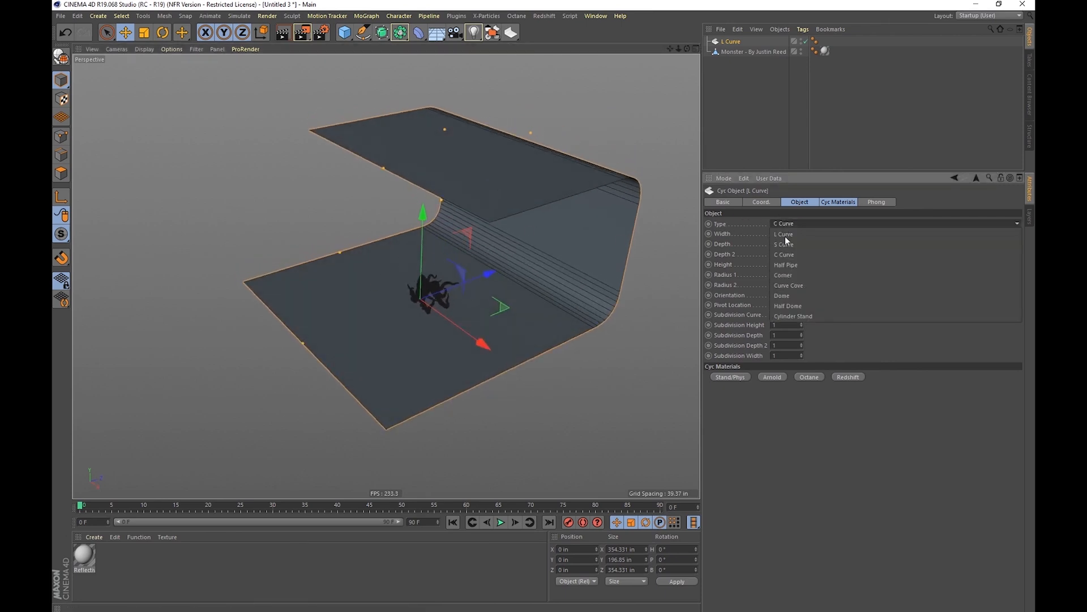
click(790, 265)
click(783, 224)
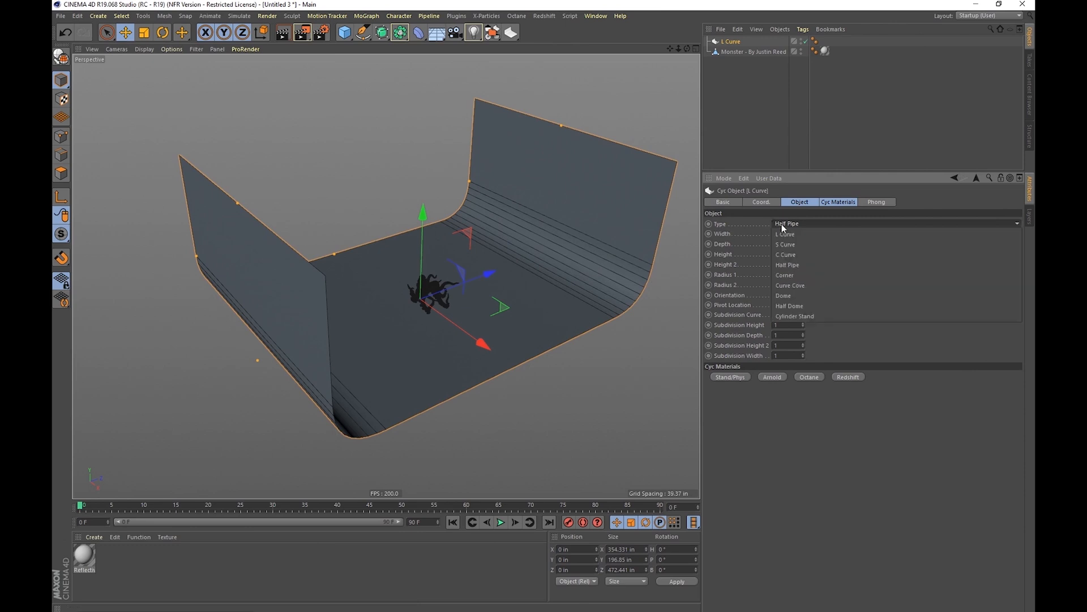
click(805, 275)
alt+drag(657, 254, 495, 261)
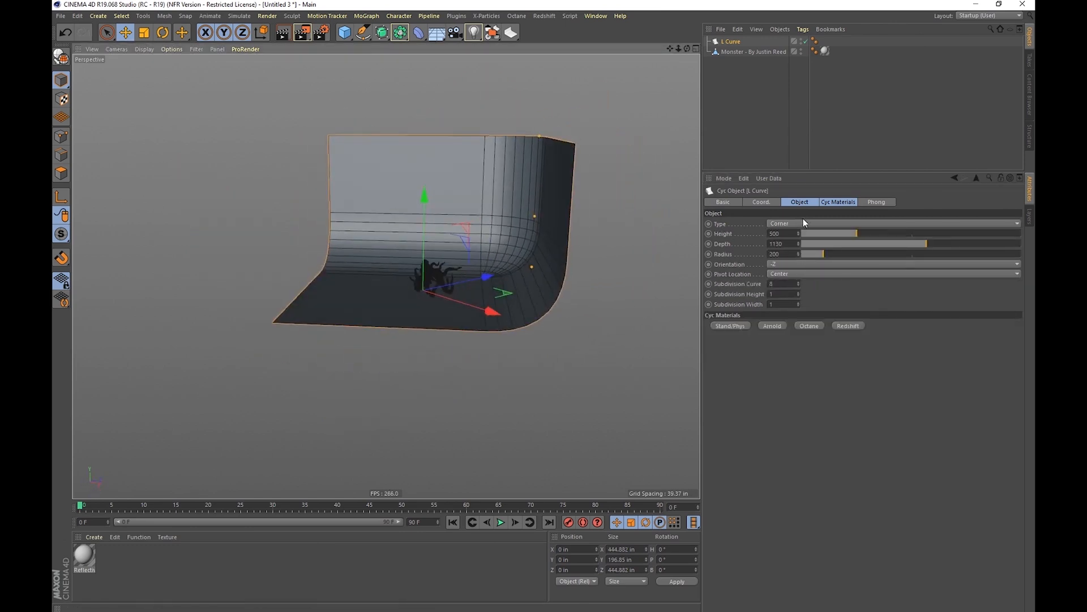
Change the cyclorama's type to Curve Cove and tighten its bend radius to about 61 with the viewport handle.
click(803, 223)
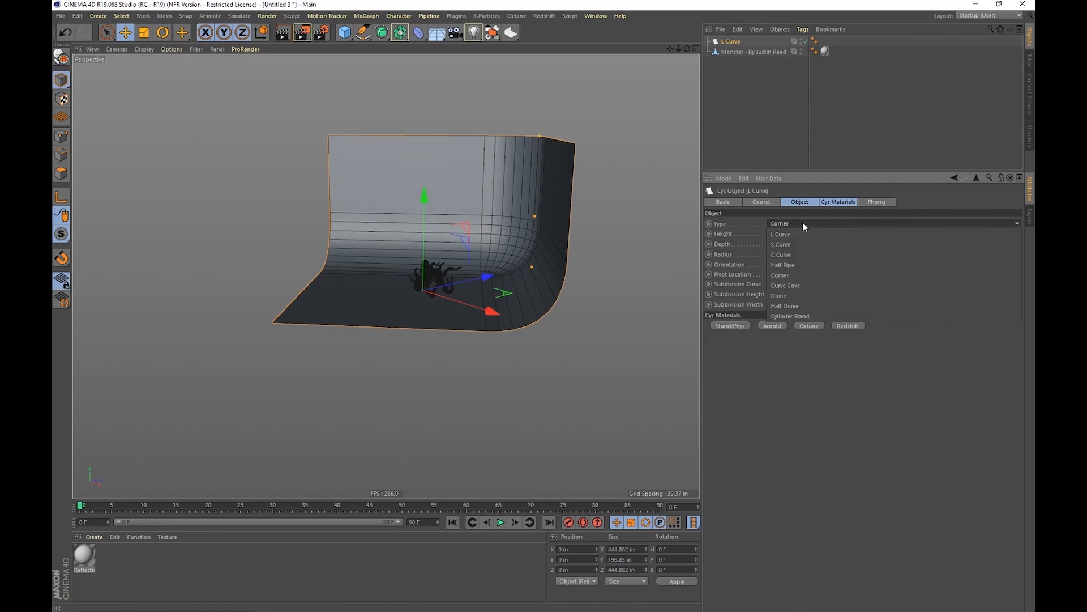
click(803, 285)
alt+drag(487, 272, 450, 307)
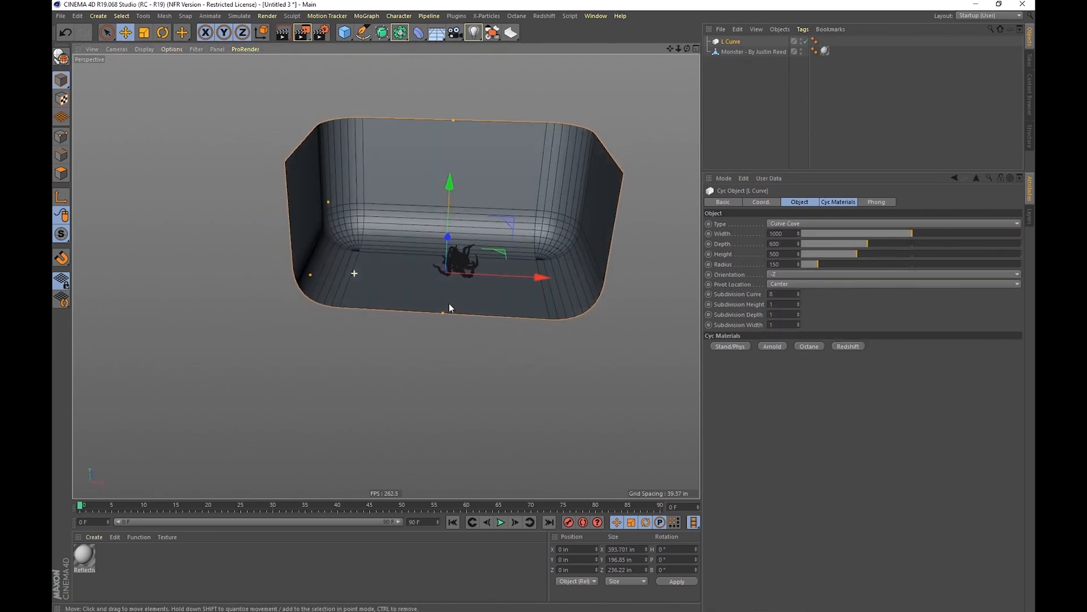
drag(328, 202, 419, 205)
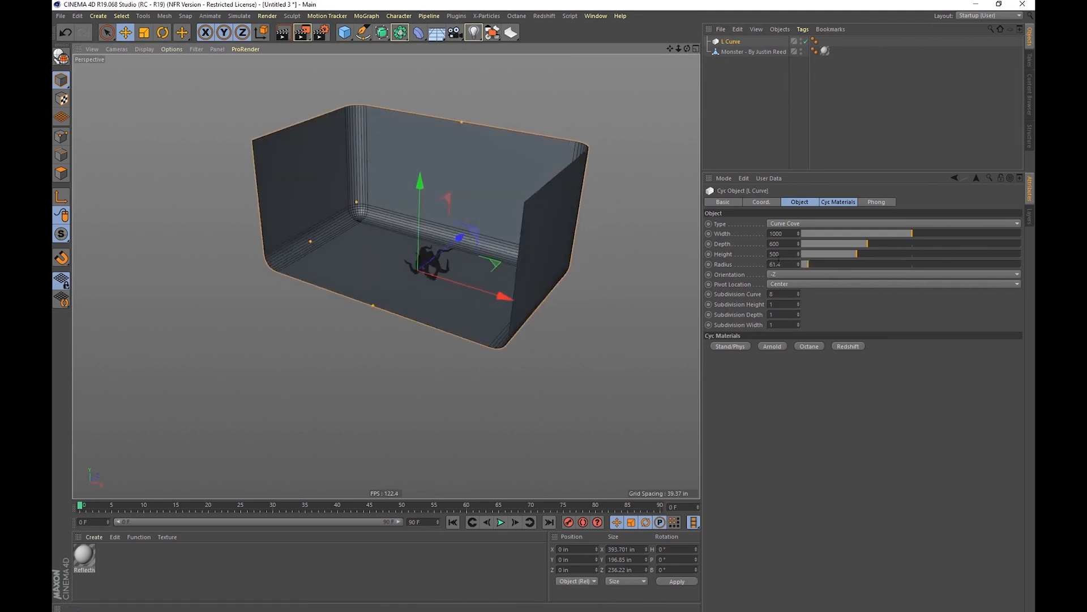
Change the cyclorama's type to Dome and examine the round enclosure from above.
click(790, 224)
click(800, 294)
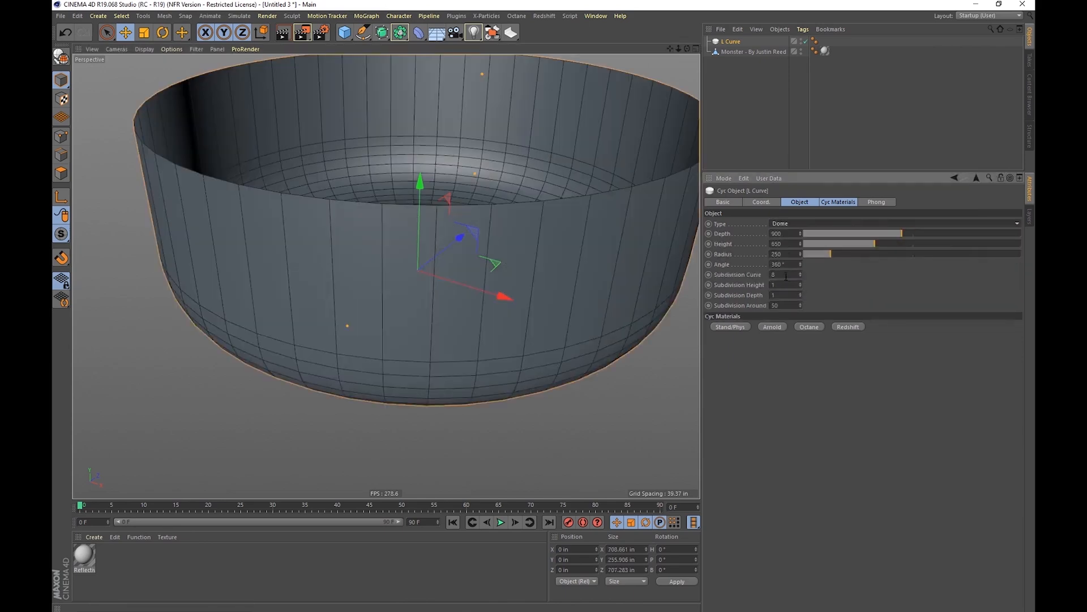
alt+drag(561, 203, 654, 284)
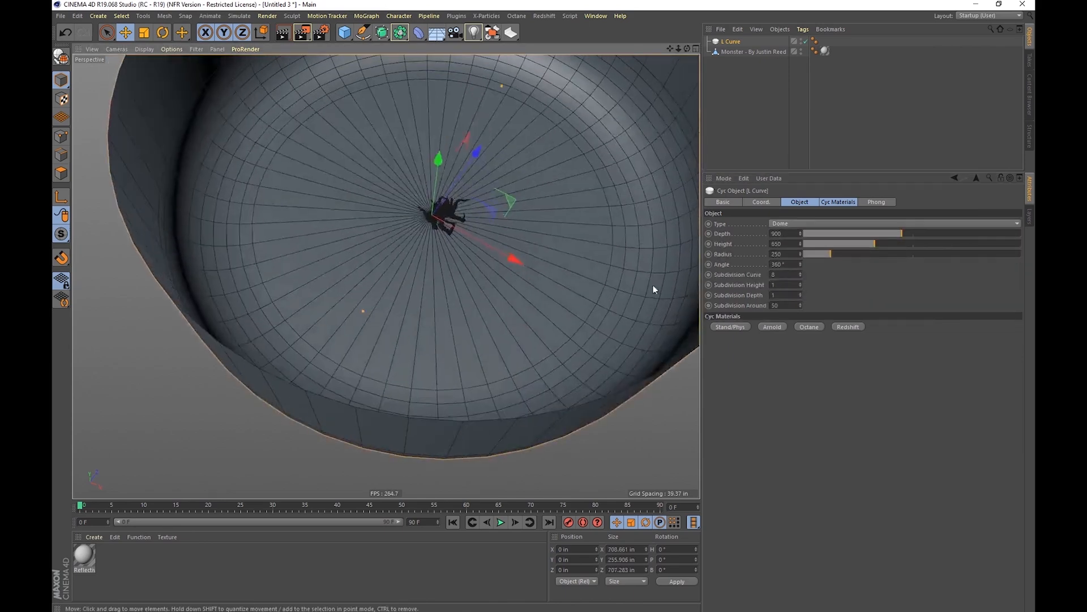
Change the L Curve object's backdrop type to Half Dome and open its orientation options.
click(796, 224)
click(808, 303)
alt+drag(651, 266, 504, 205)
click(783, 274)
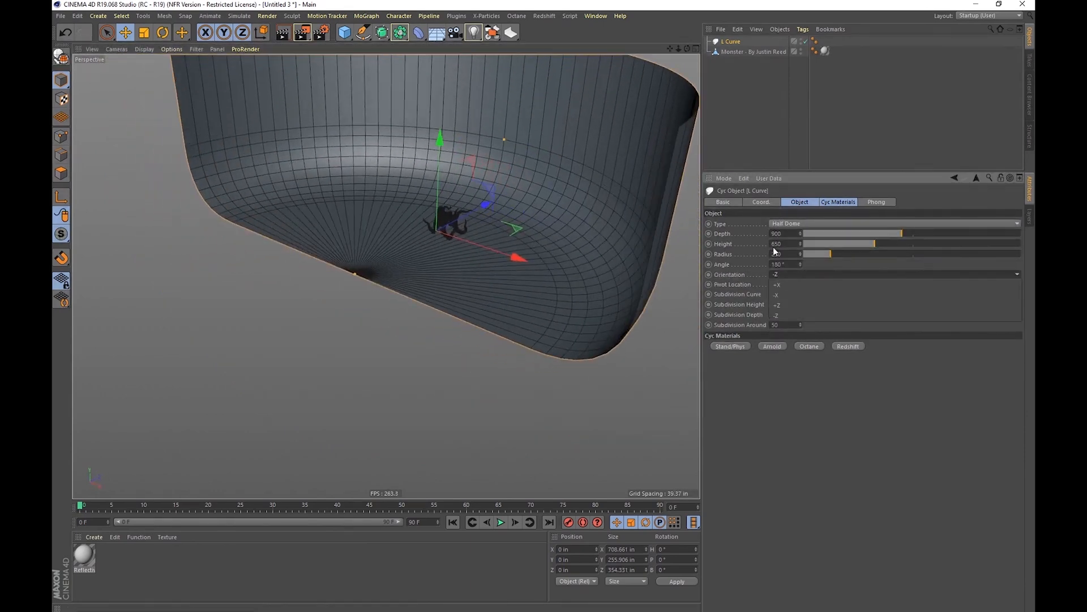
Change the backdrop type to Cylinder Stand and shrink it to a depth of about 256 and a height of 522.
click(773, 222)
click(799, 315)
mouse_move(492, 261)
alt+mouse_down()
mouse_move(457, 185)
mouse_move(493, 282)
alt+mouse_up()
alt+right_drag(413, 242, 437, 253)
mouse_move(846, 245)
mouse_down()
mouse_move(813, 246)
mouse_move(860, 245)
mouse_move(806, 253)
mouse_move(827, 237)
mouse_up()
alt+drag(470, 238, 472, 224)
alt+right_drag(471, 224, 586, 205)
alt+drag(462, 305, 306, 288)
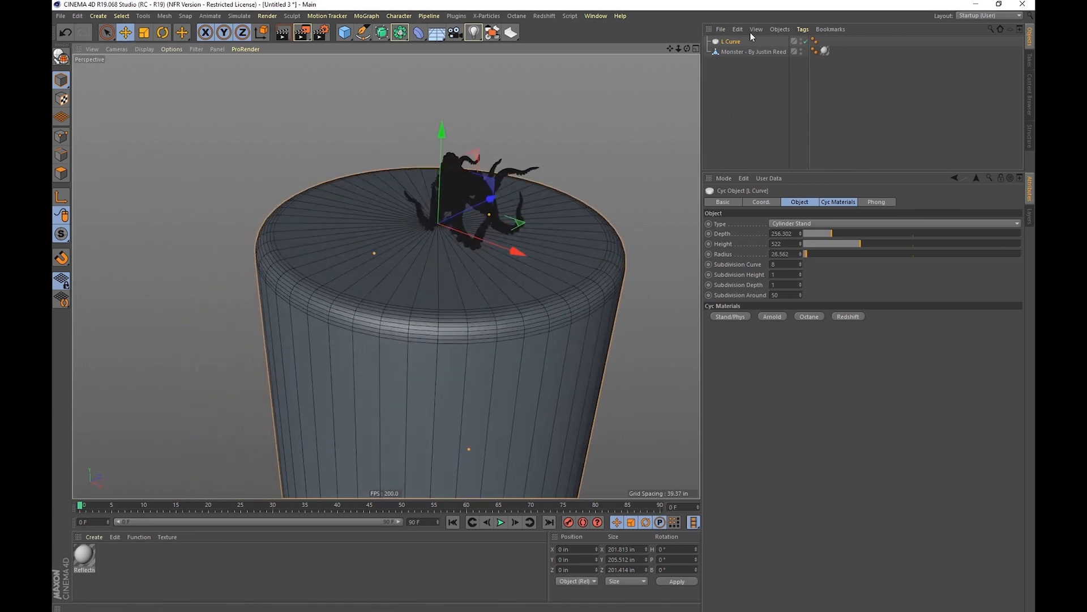
Replace the old L Curve backdrop with a new S Curve object lowered to about -21.9 in on Y.
drag(511, 39, 648, 60)
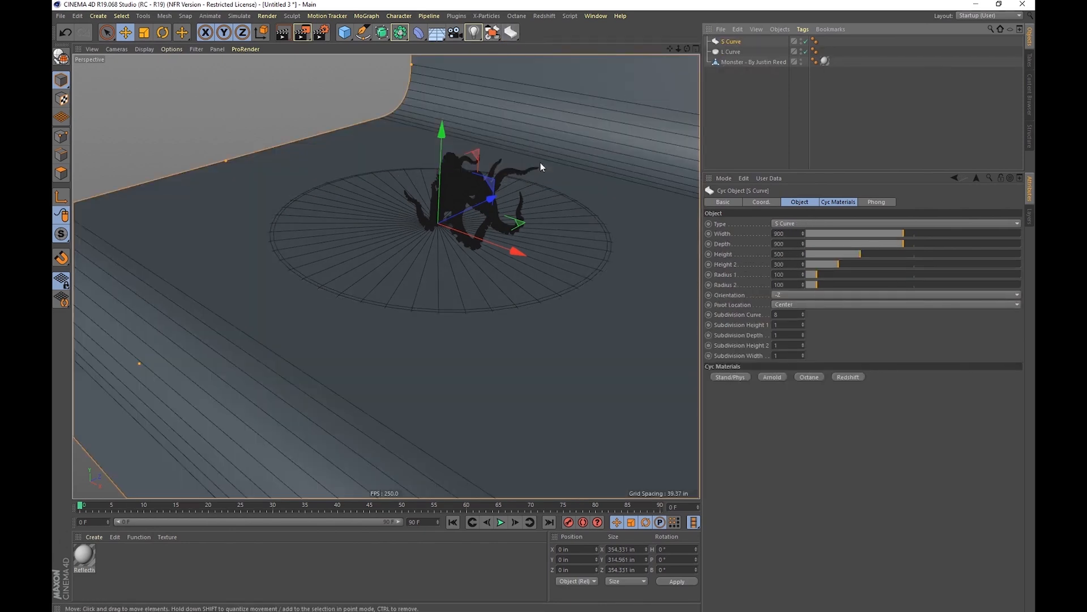
drag(440, 141, 505, 242)
alt+right_drag(505, 243, 436, 252)
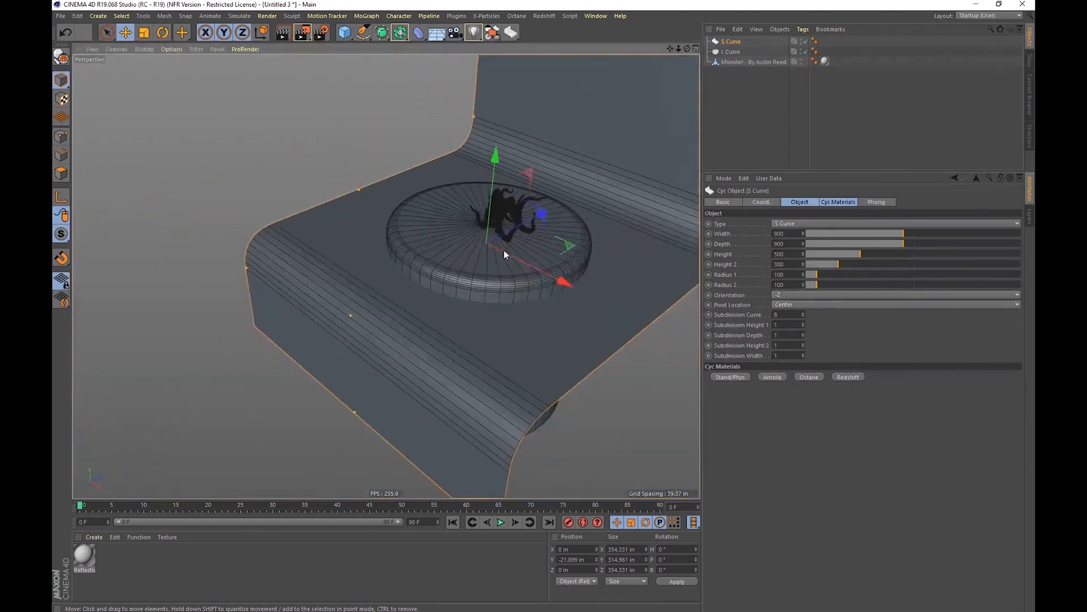
alt+middle_drag(437, 253, 389, 246)
click(729, 51)
key(Delete)
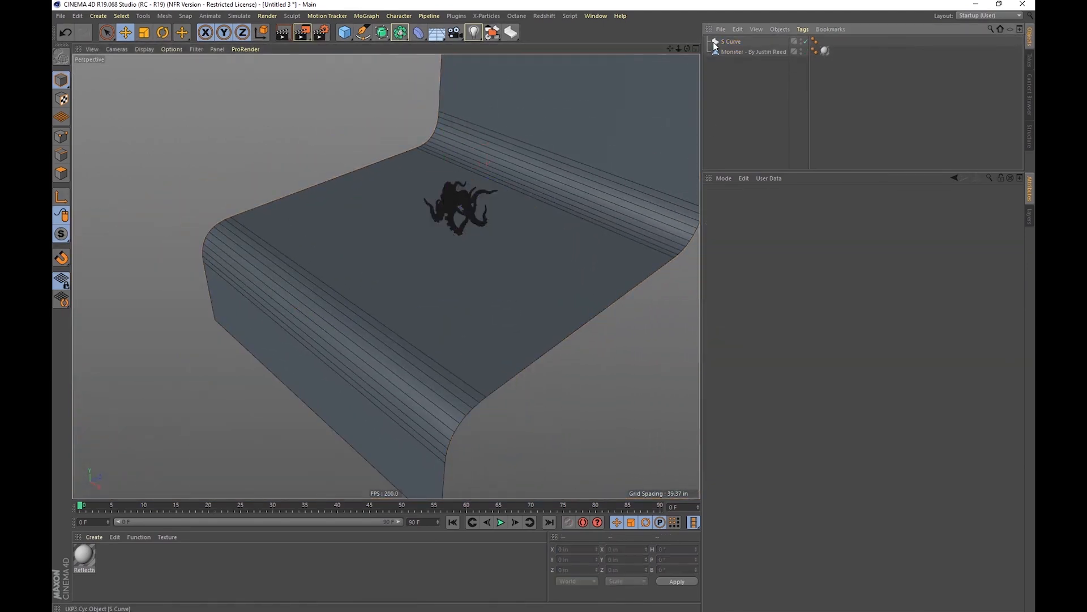
Set the S Curve backdrop's Radius 1 to 173 and Radius 2 to 116.
click(715, 42)
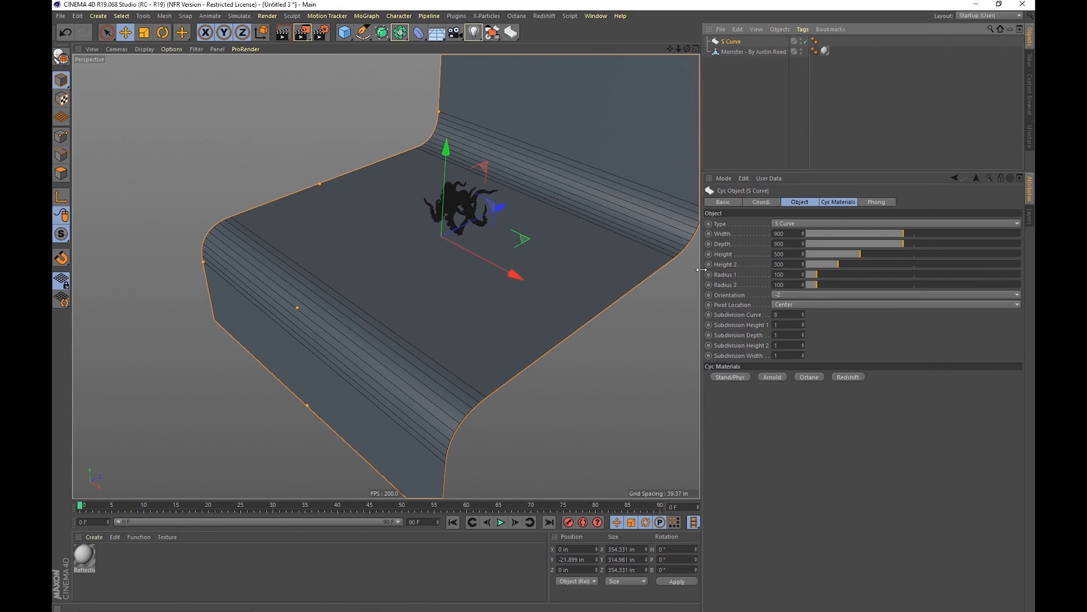
drag(441, 113, 444, 121)
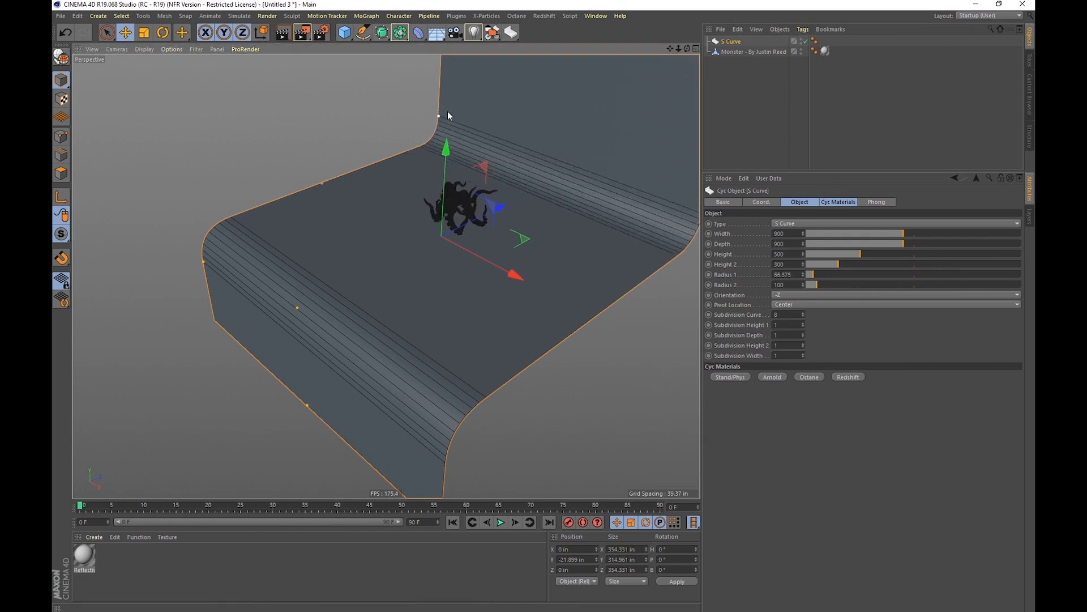
drag(830, 274, 813, 298)
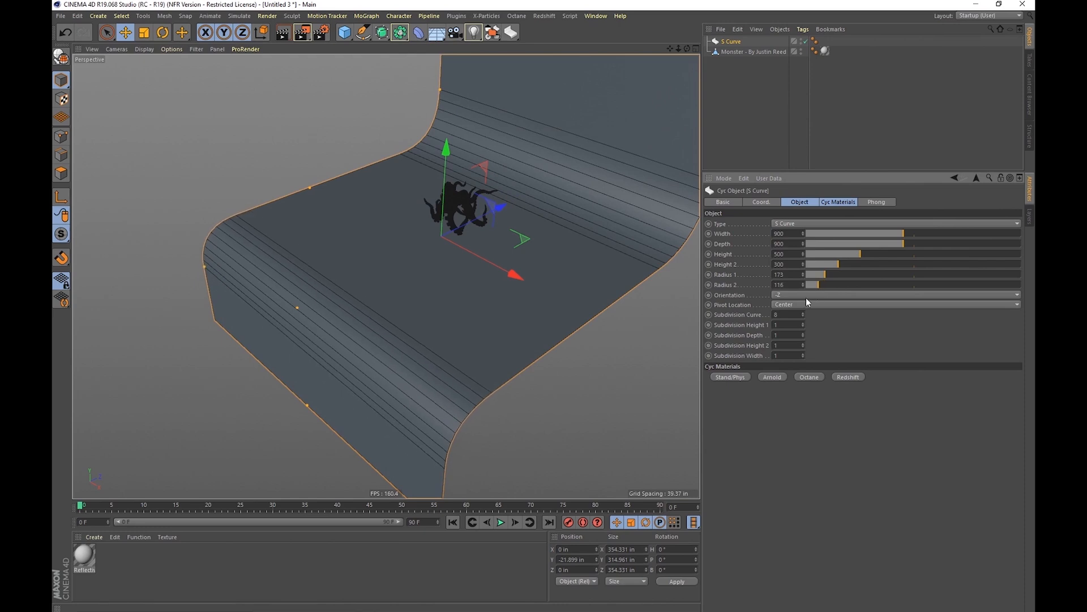
alt+drag(532, 241, 530, 215)
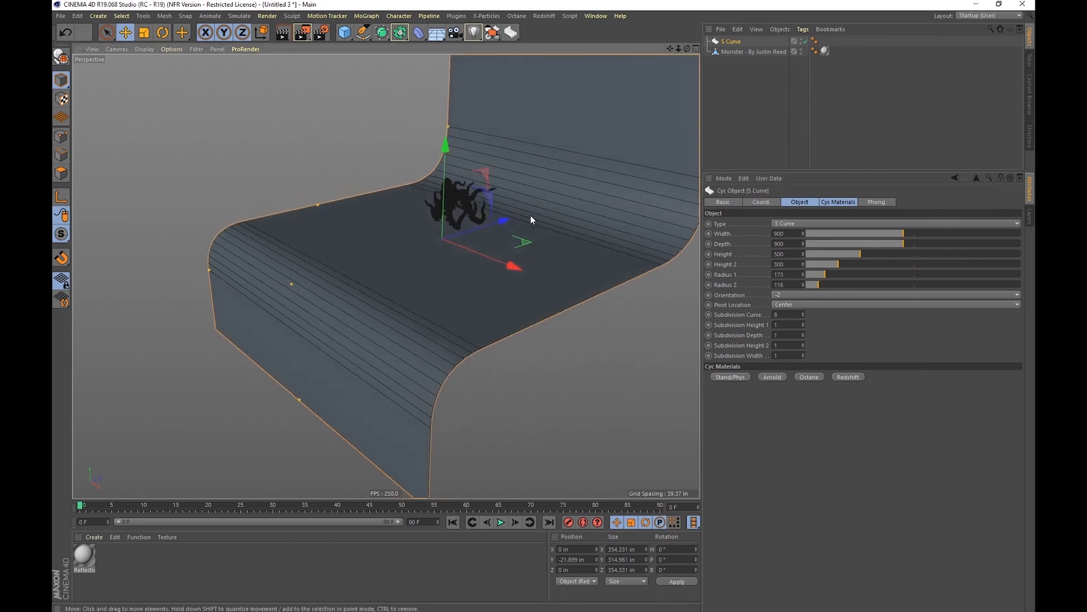
alt+middle_drag(530, 215, 505, 293)
alt+drag(506, 294, 503, 329)
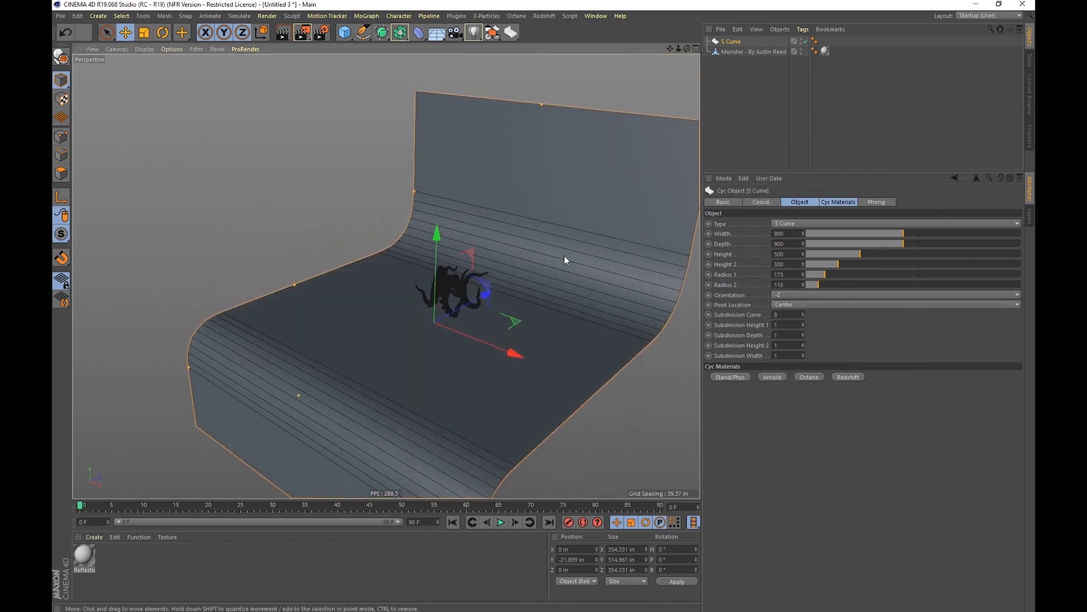
alt+drag(508, 301, 421, 369)
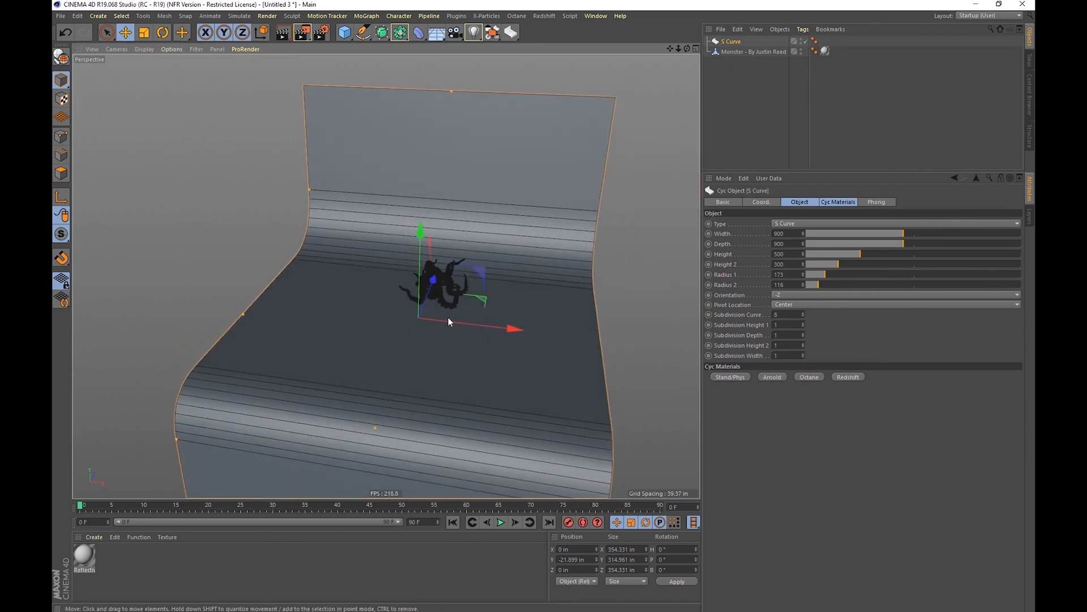
alt+drag(448, 320, 412, 307)
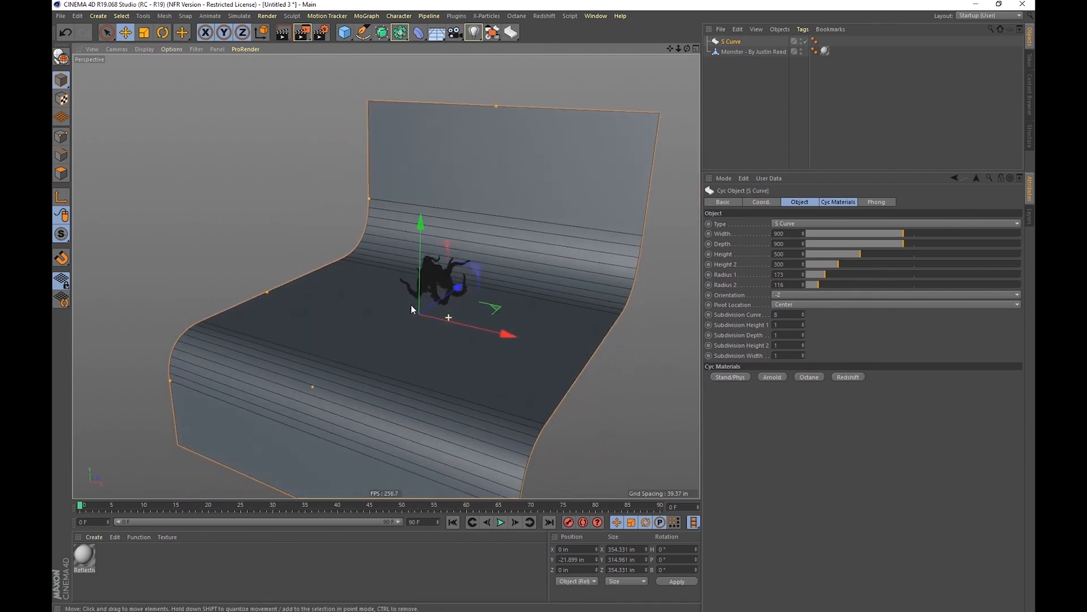
Set the S Curve backdrop's orientation to +X.
click(743, 295)
click(784, 296)
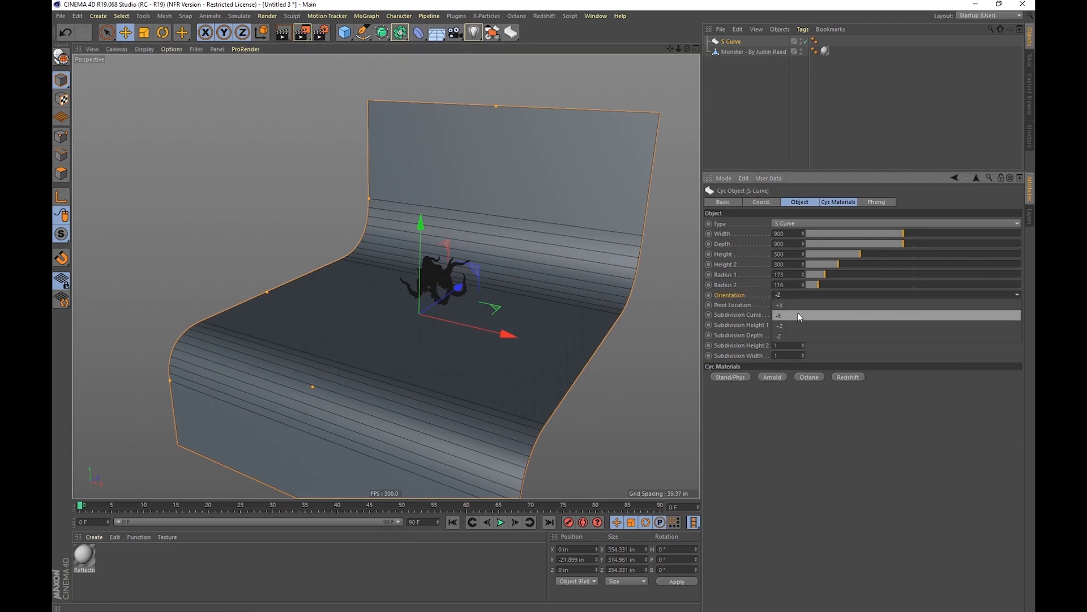
click(798, 305)
click(796, 294)
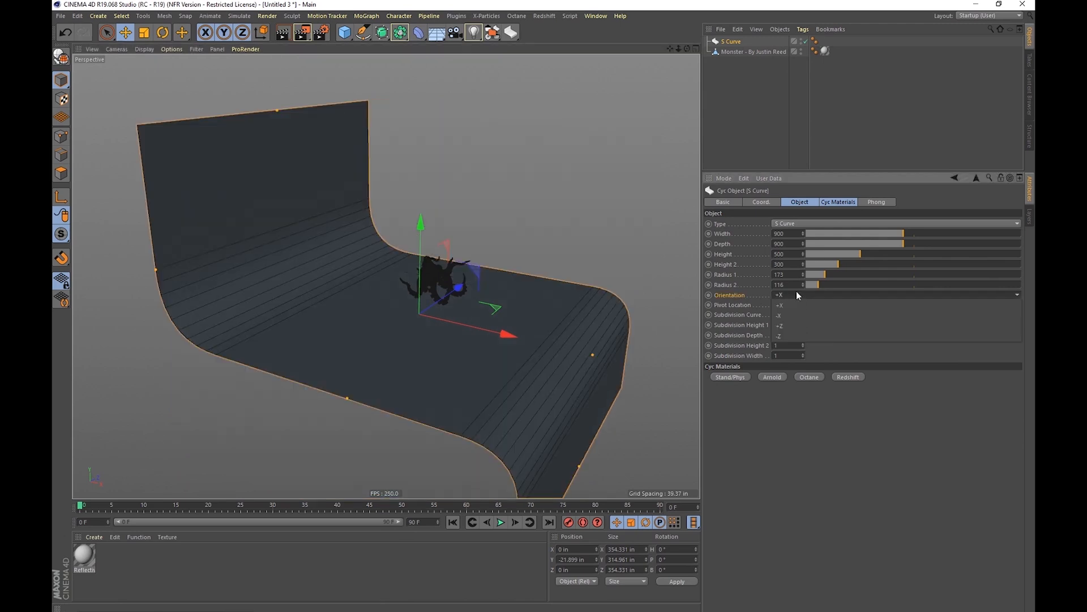
click(744, 305)
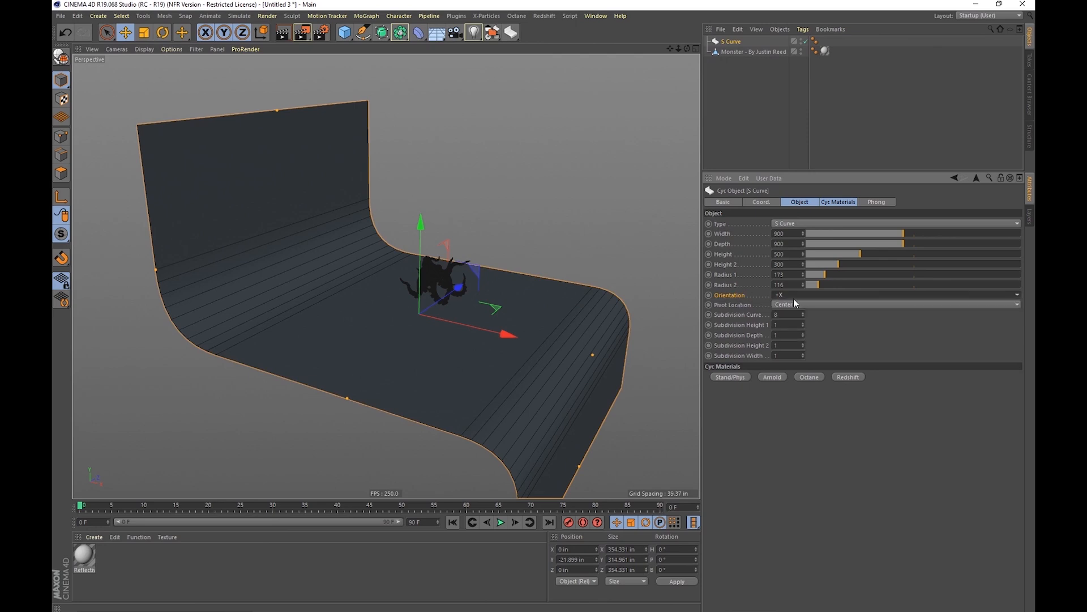
Change the backdrop type to Corner, keeping the +X orientation.
click(784, 224)
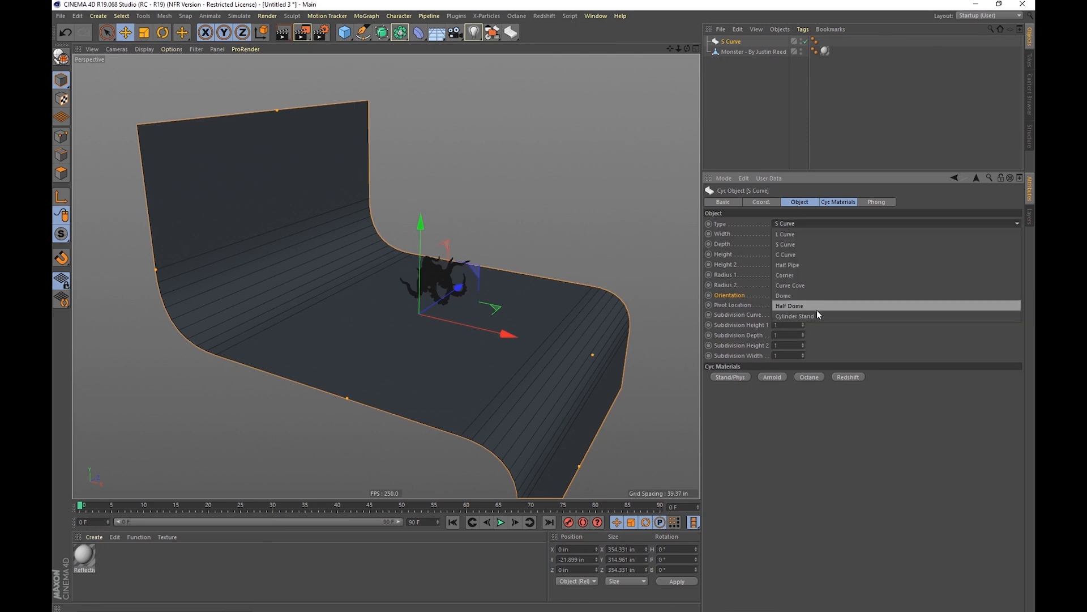
click(813, 276)
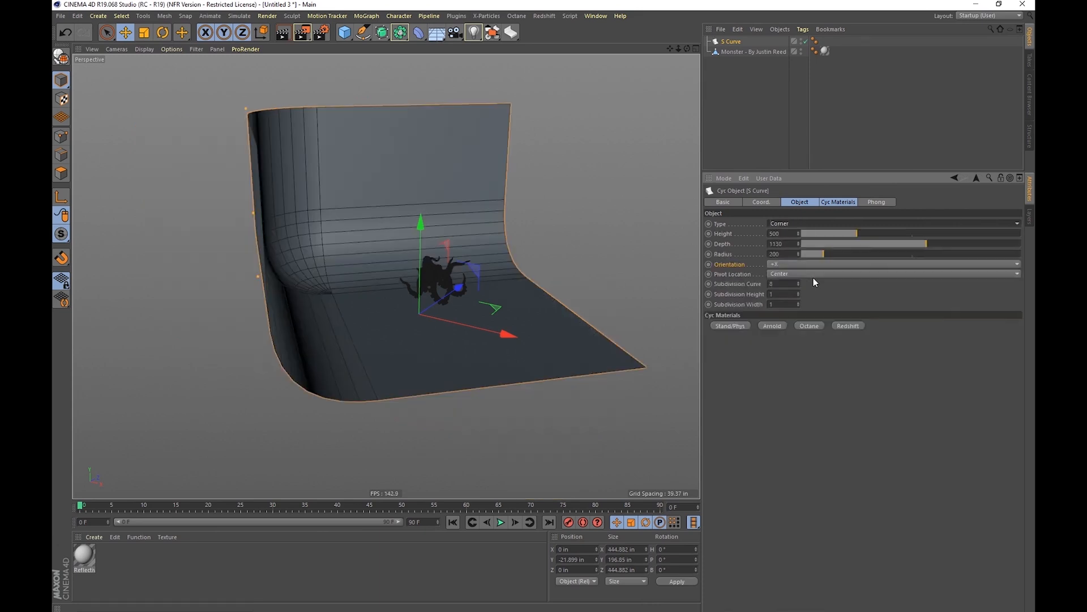
click(787, 264)
click(782, 275)
alt+drag(526, 309, 456, 335)
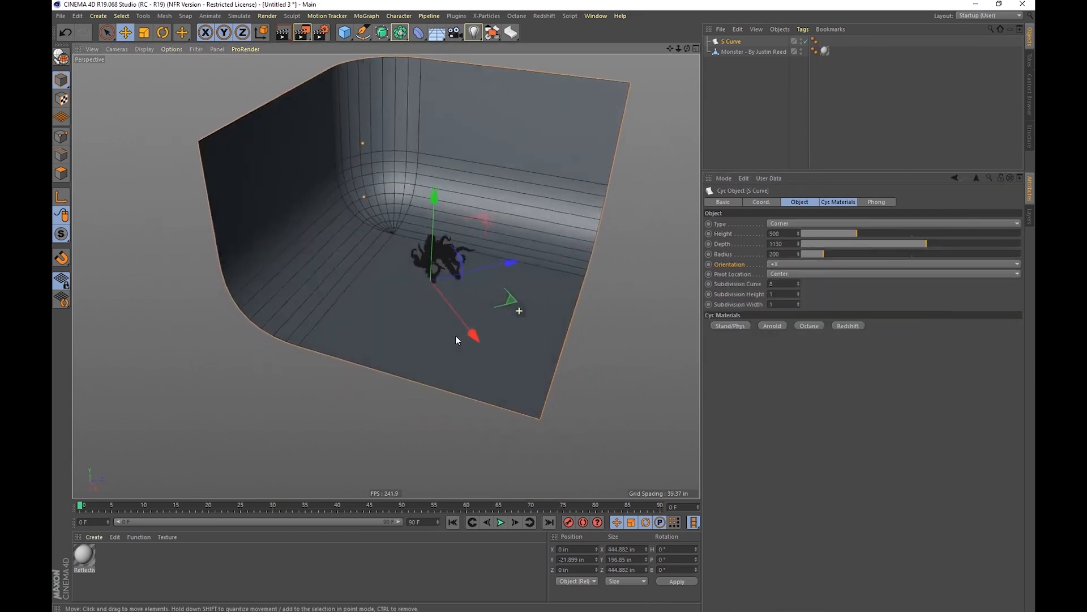
Set the corner backdrop's orientation to -Z.
click(783, 264)
click(785, 304)
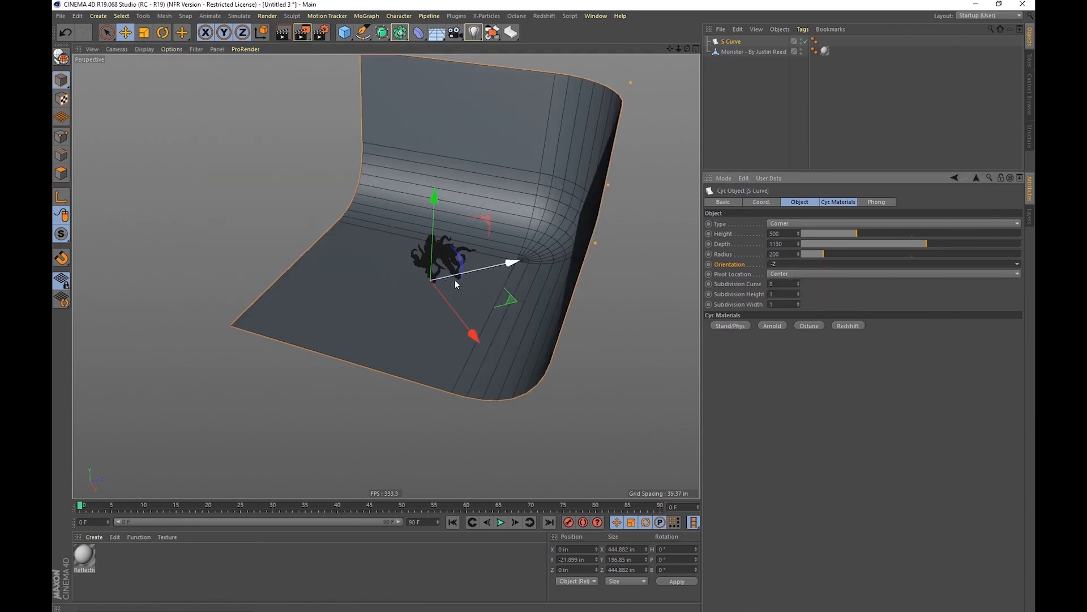
alt+drag(425, 295, 321, 228)
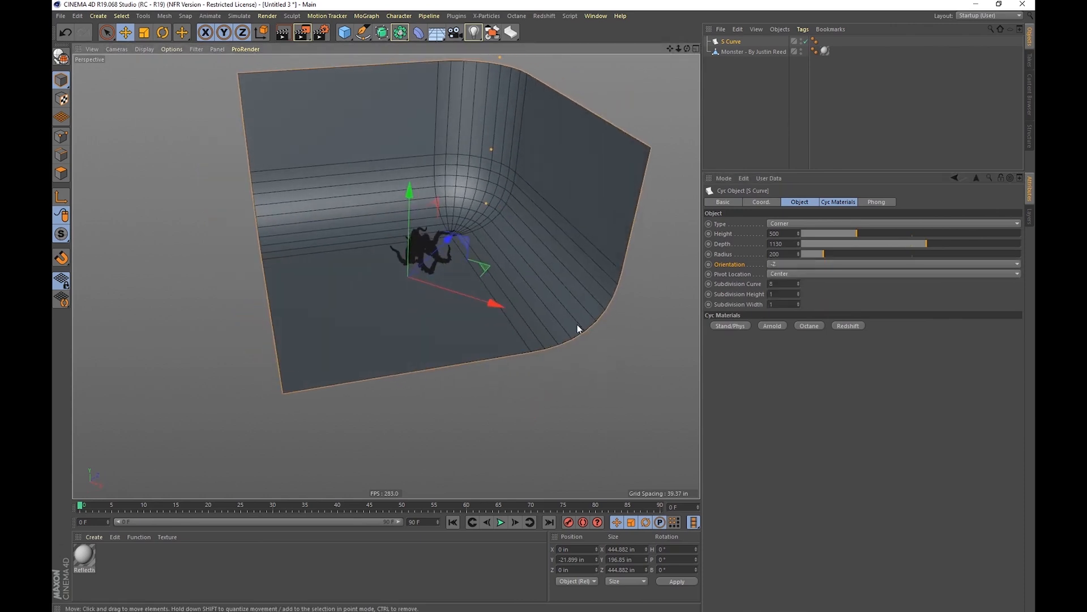
alt+drag(516, 269, 494, 244)
alt+middle_drag(494, 244, 503, 332)
alt+right_drag(503, 332, 512, 318)
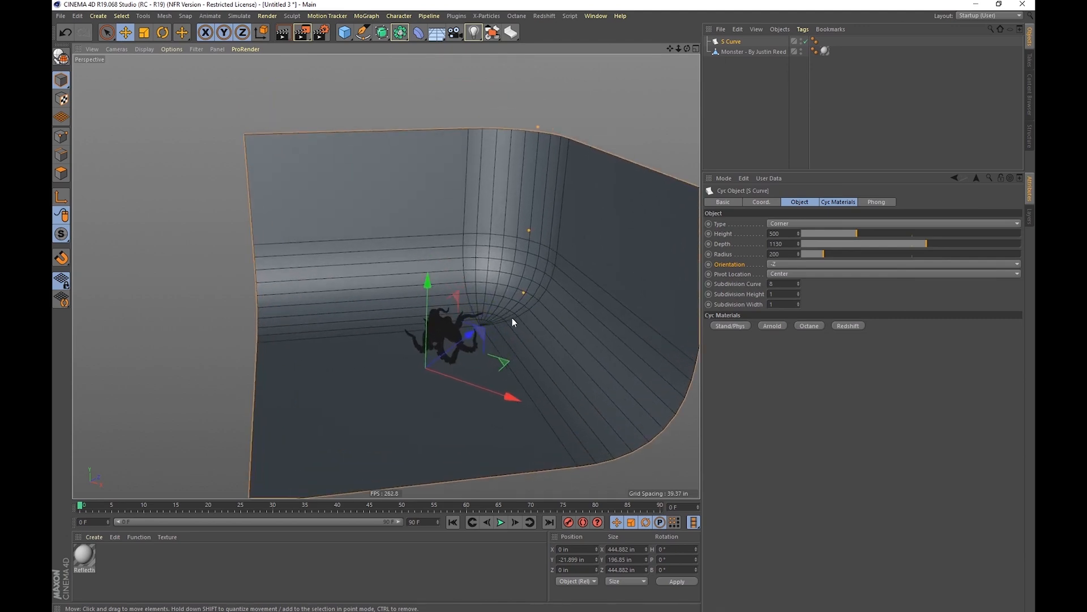
alt+drag(512, 318, 567, 326)
alt+middle_drag(567, 326, 578, 284)
Change the backdrop type from Corner to L Curve.
click(795, 224)
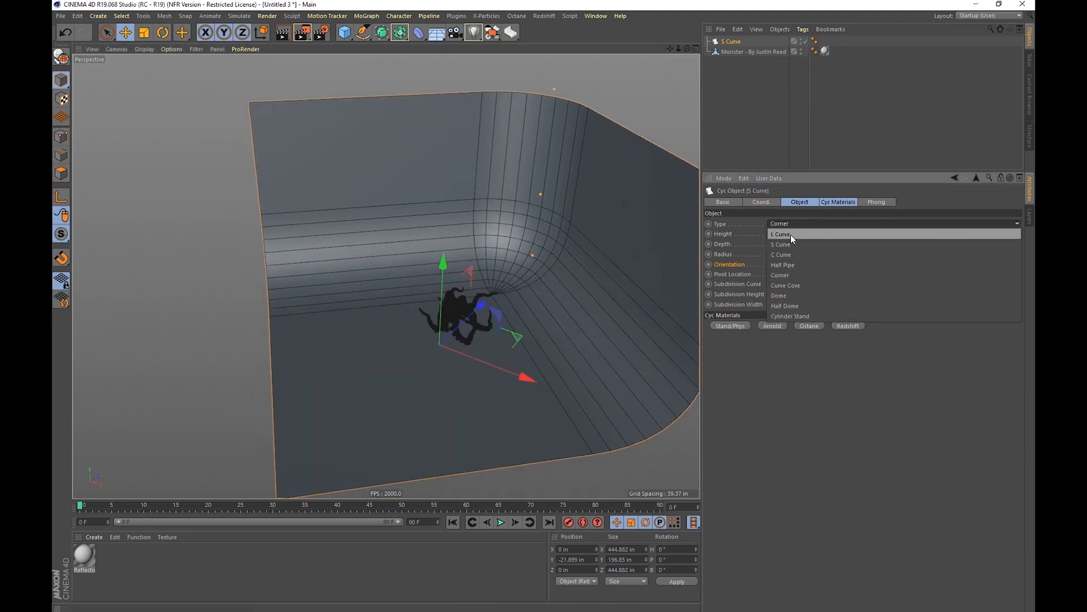
click(795, 233)
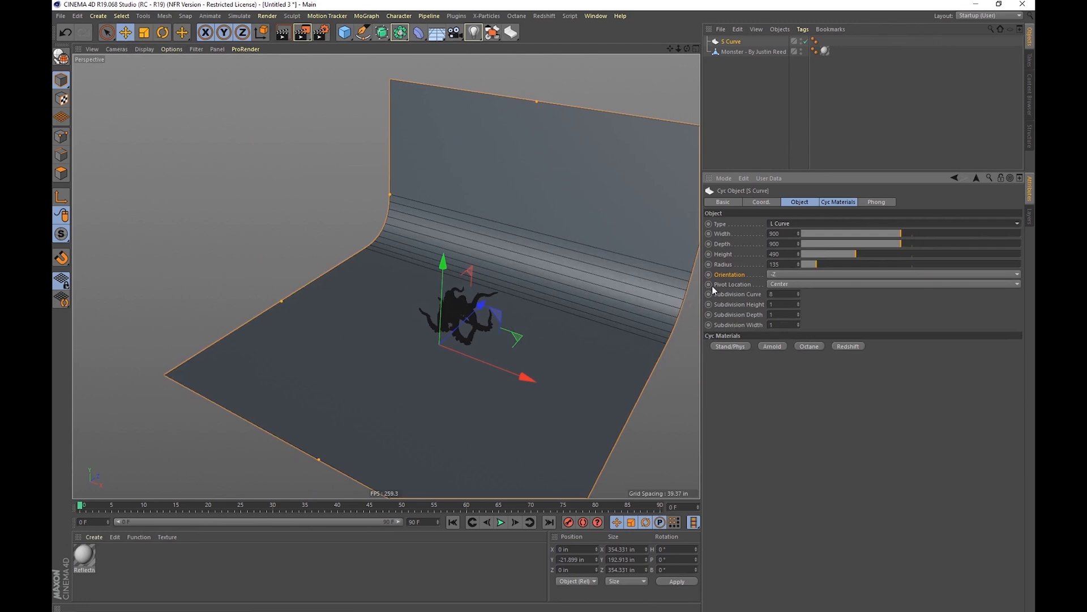
alt+drag(549, 355, 512, 328)
Set the backdrop's pivot location to Front and shorten its depth to about 557.
click(783, 284)
click(784, 292)
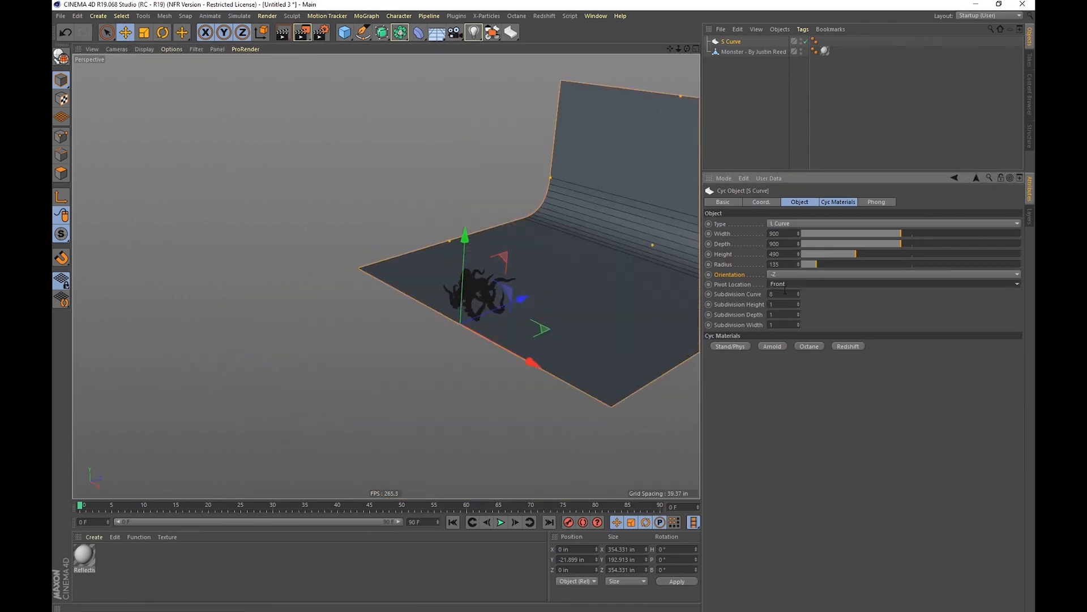
mouse_move(472, 315)
alt+mouse_down()
mouse_move(457, 334)
mouse_move(485, 299)
alt+mouse_up()
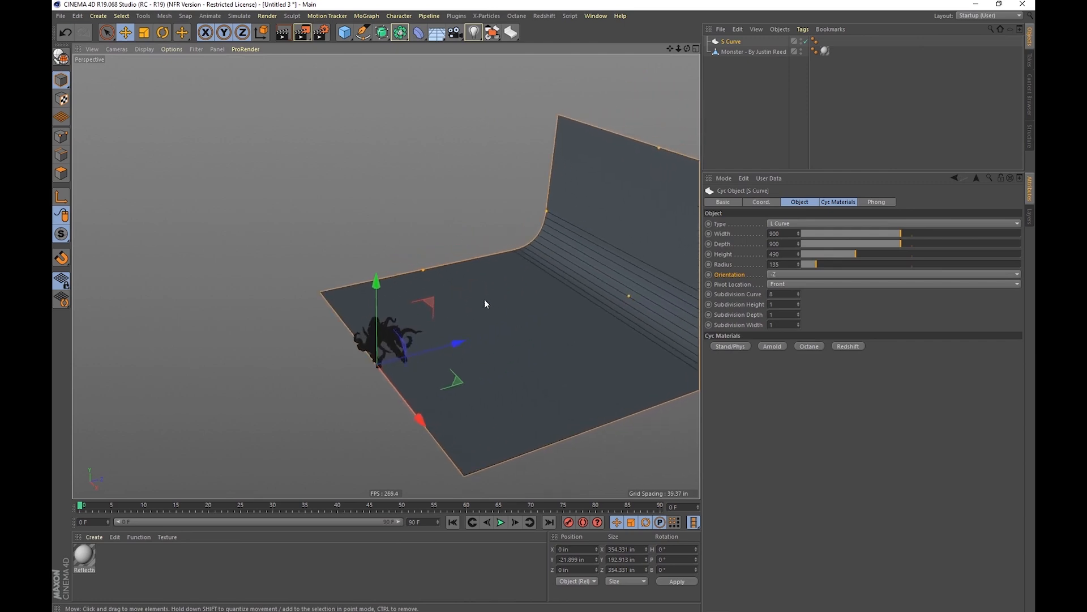
drag(628, 296, 543, 323)
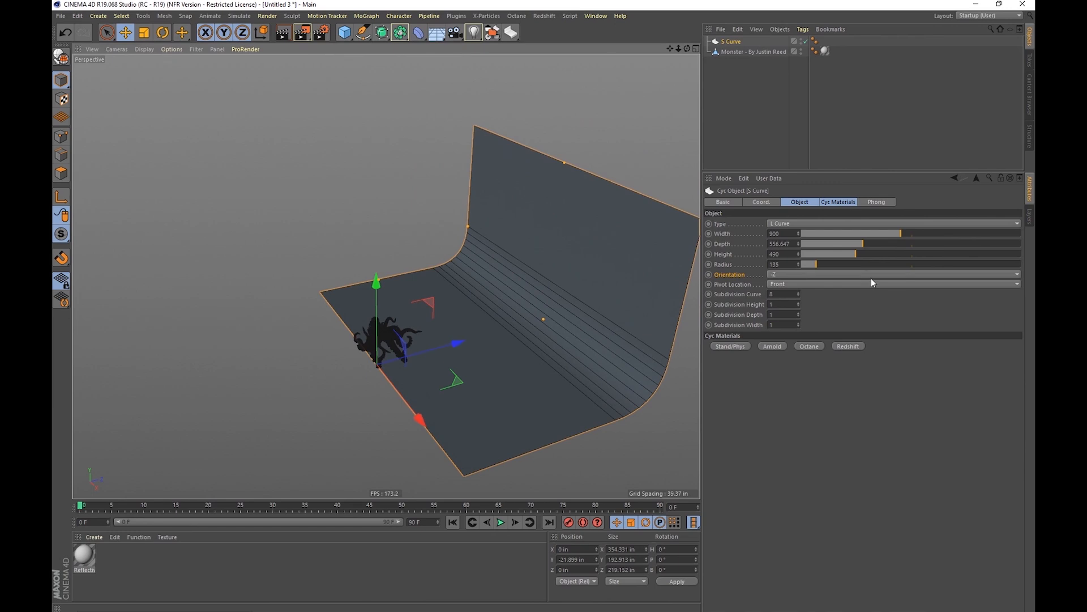
Set the backdrop's pivot location to Back.
click(793, 282)
click(791, 316)
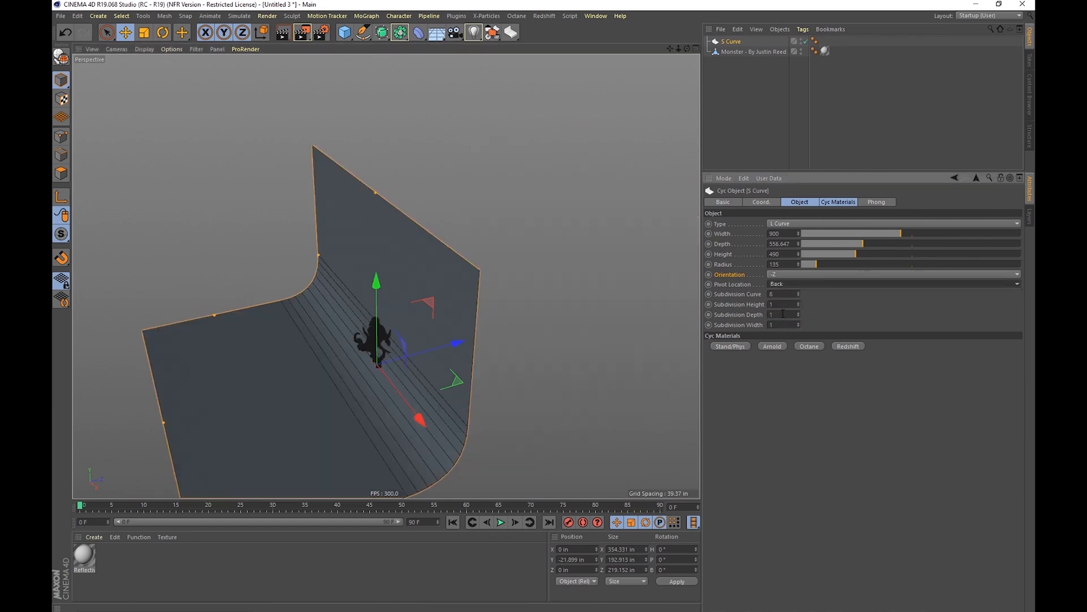
alt+drag(499, 404, 279, 309)
Set the backdrop's pivot location to Center, leaving the type as L Curve.
click(800, 284)
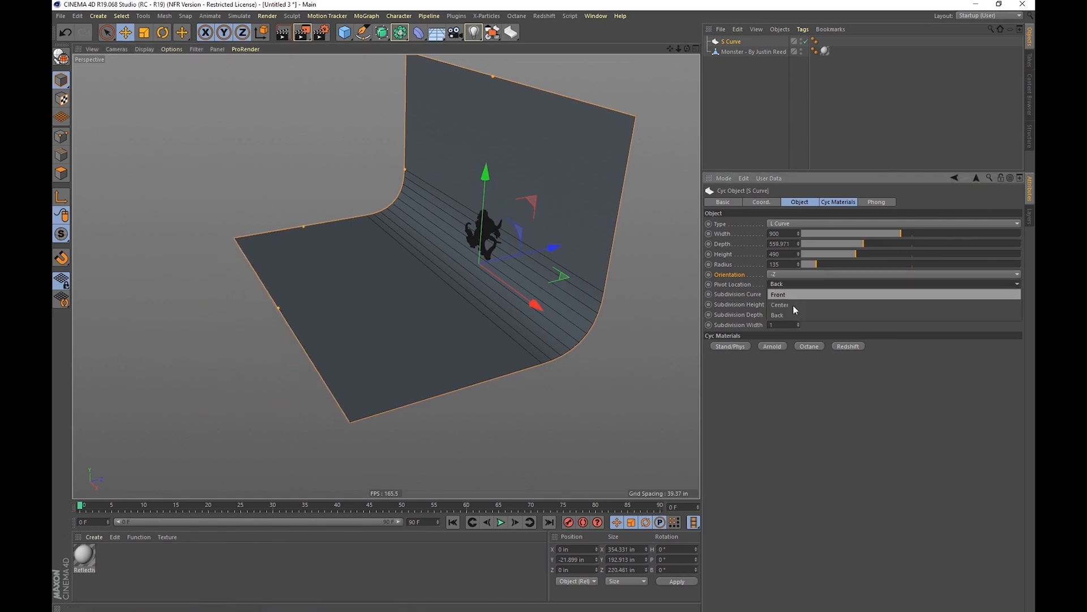
click(795, 308)
click(779, 225)
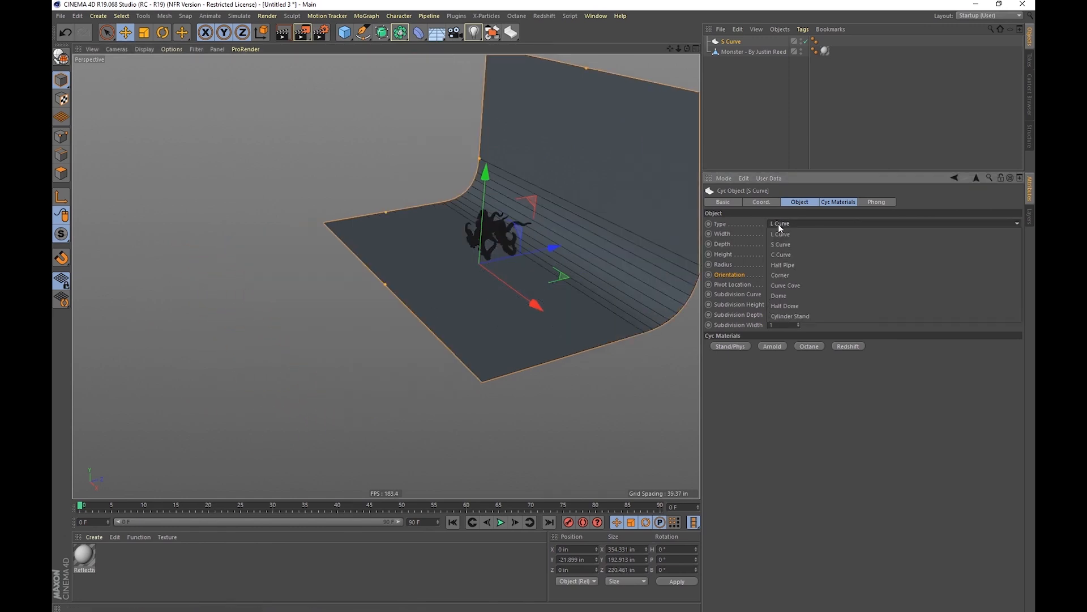
click(715, 258)
Increase the backdrop's subdivisions to 13 for height, 8 for depth and 11 for width.
alt+drag(594, 304, 629, 291)
click(799, 312)
click(799, 313)
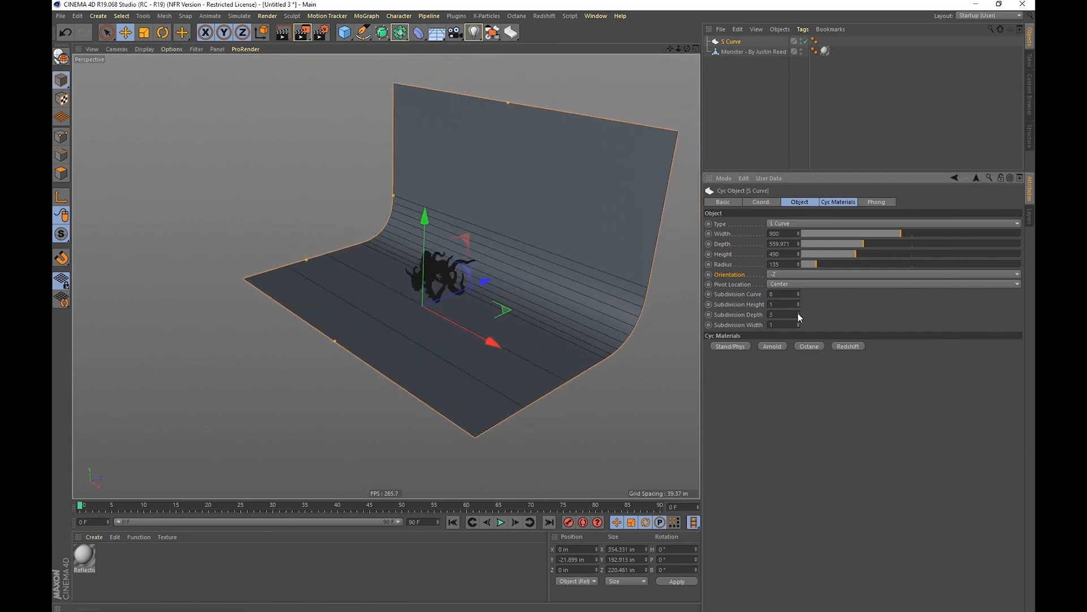
click(798, 321)
click(797, 321)
click(798, 321)
click(797, 321)
click(797, 321)
click(797, 321)
click(797, 321)
click(797, 321)
drag(798, 304, 799, 292)
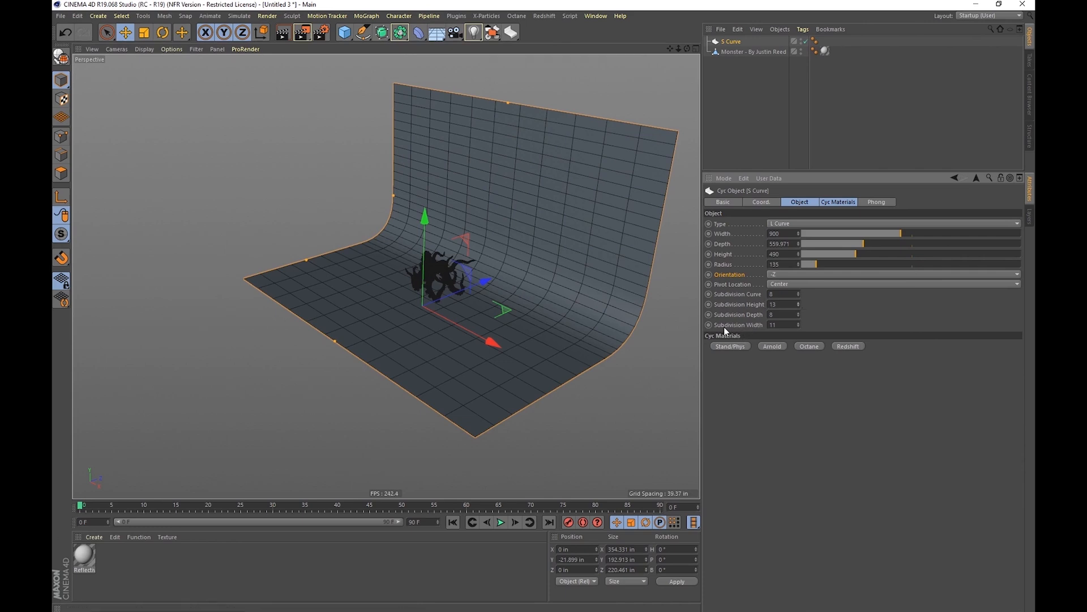
Create the Standard/Physical cyc material and apply it to the backdrop.
click(838, 203)
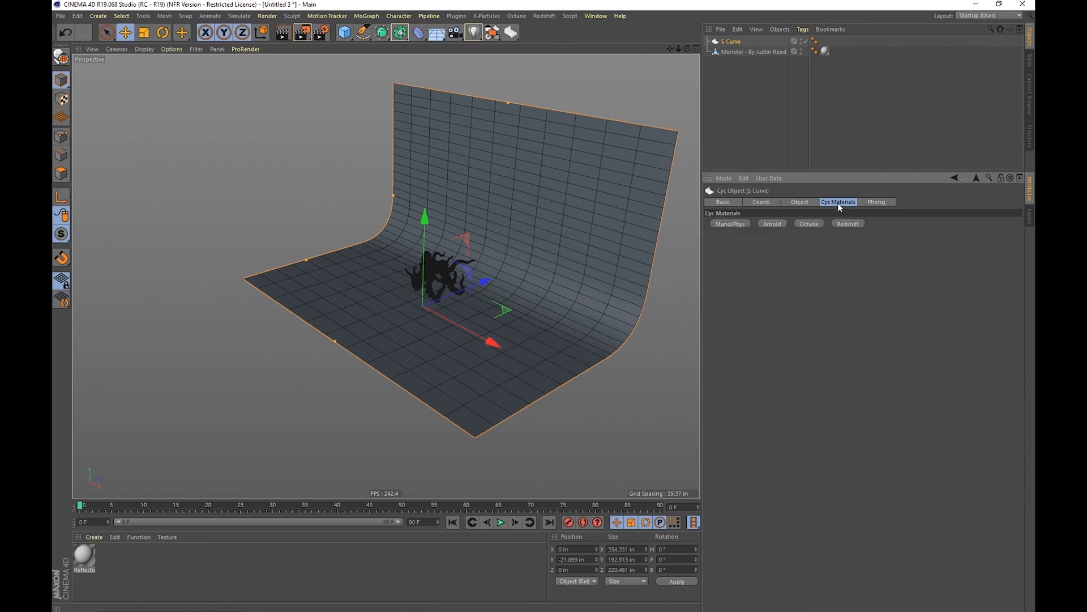
mouse_move(517, 251)
alt+mouse_down()
mouse_move(576, 255)
mouse_move(496, 248)
alt+mouse_up()
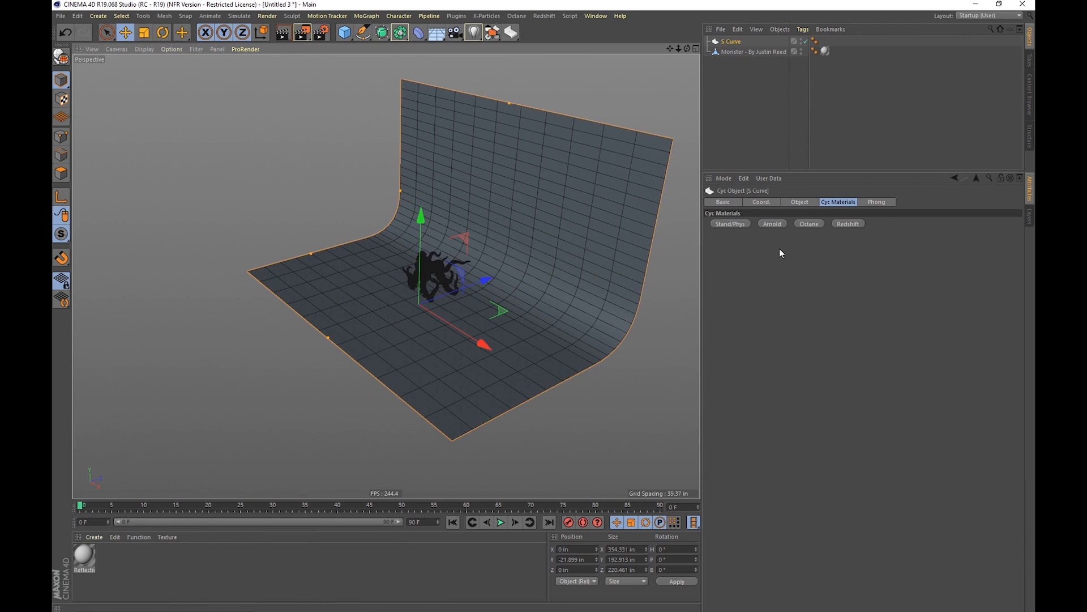
click(728, 224)
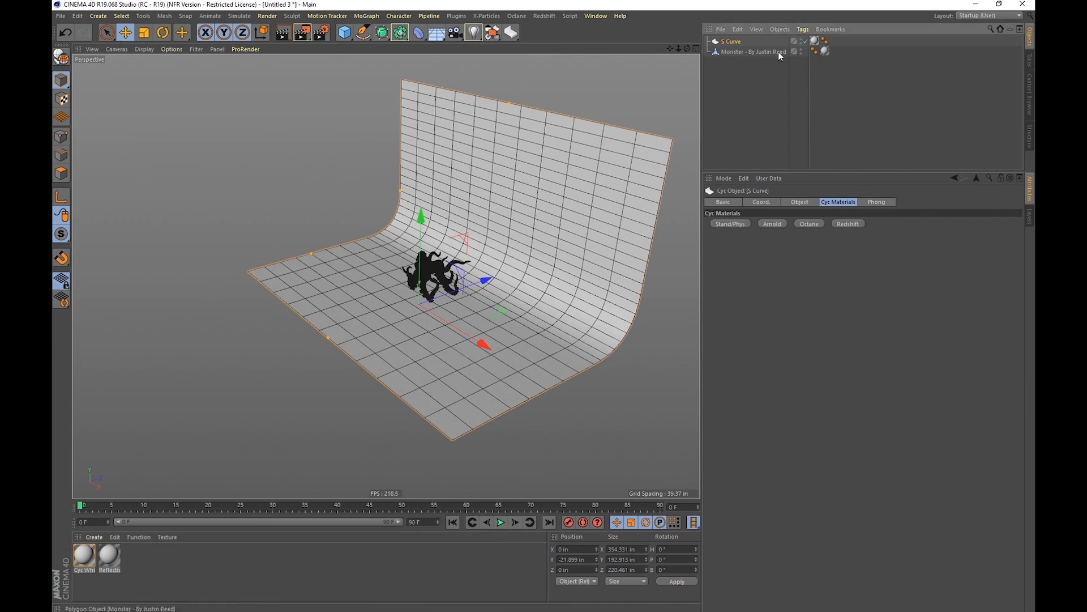
Remove the cyc material tag from the backdrop object.
click(816, 44)
key(Delete)
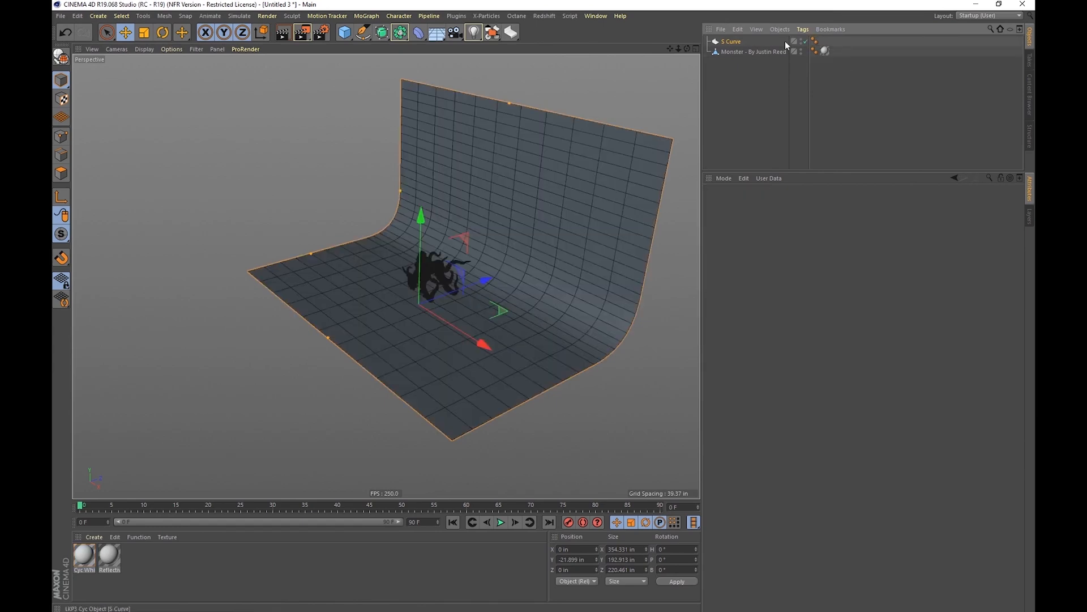
Create the Arnold cyc material and apply it to the S Curve backdrop.
click(715, 43)
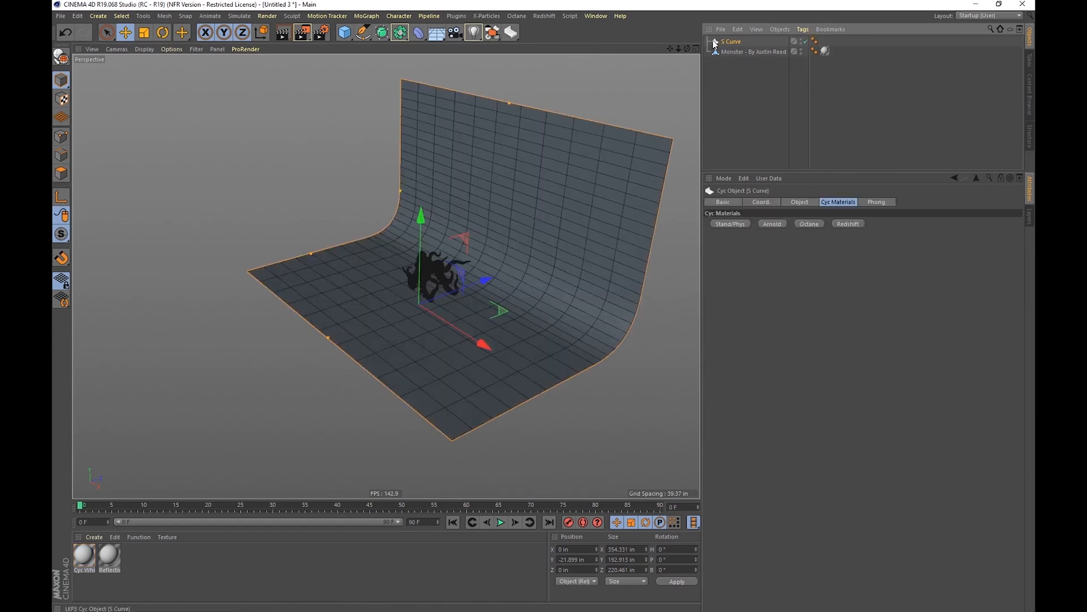
click(773, 224)
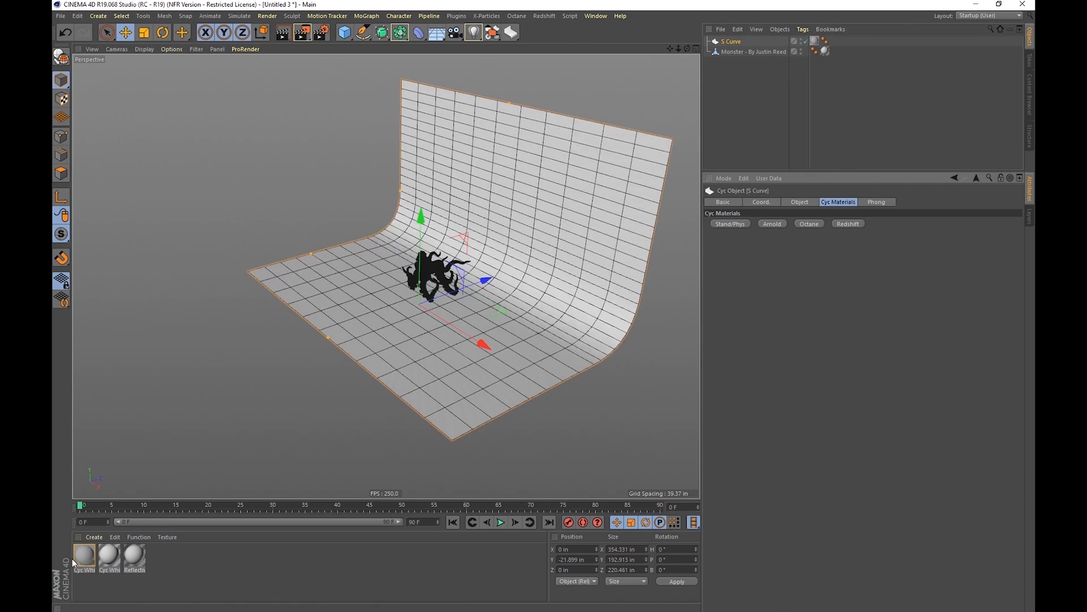
alt+drag(546, 184, 481, 262)
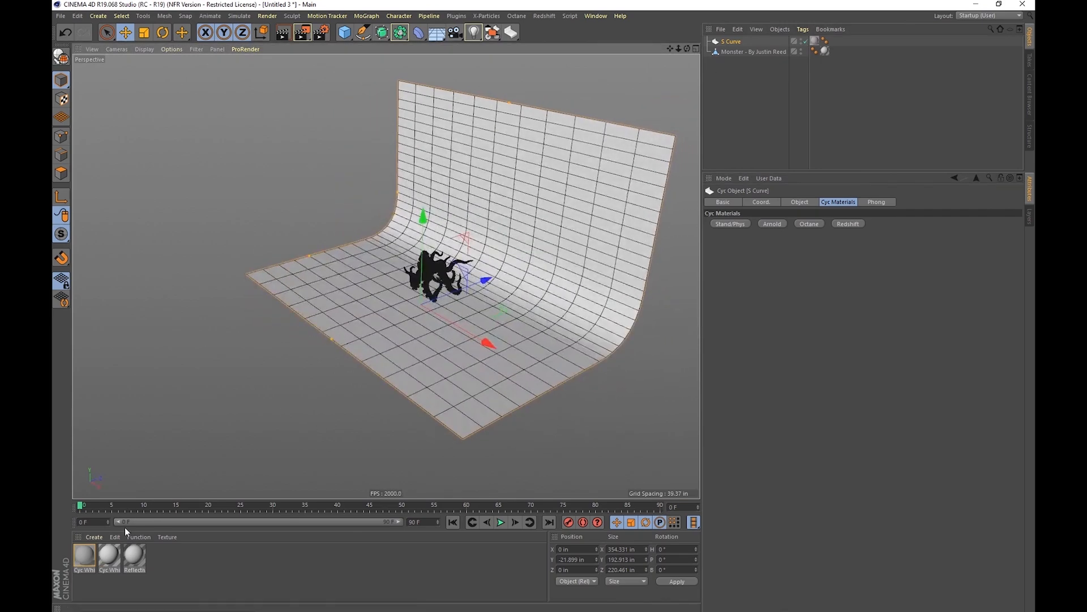
Inspect the Arnold Cyc White material's settings in the Material Editor and reselect the backdrop.
double_click(85, 556)
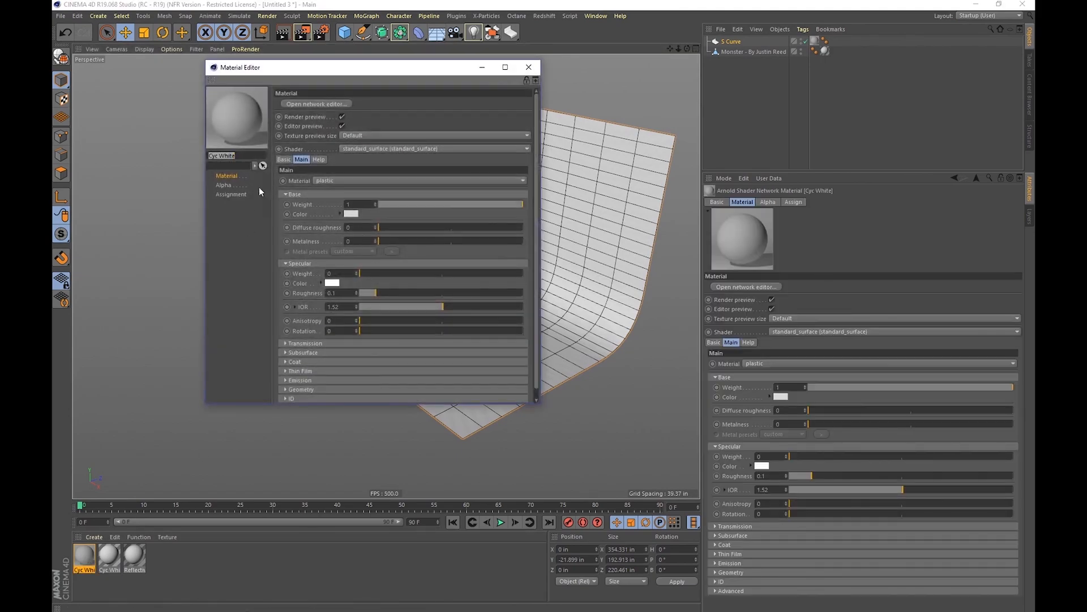
click(529, 67)
mouse_move(467, 245)
alt+mouse_down()
mouse_move(543, 238)
mouse_move(410, 225)
mouse_move(478, 260)
alt+mouse_up()
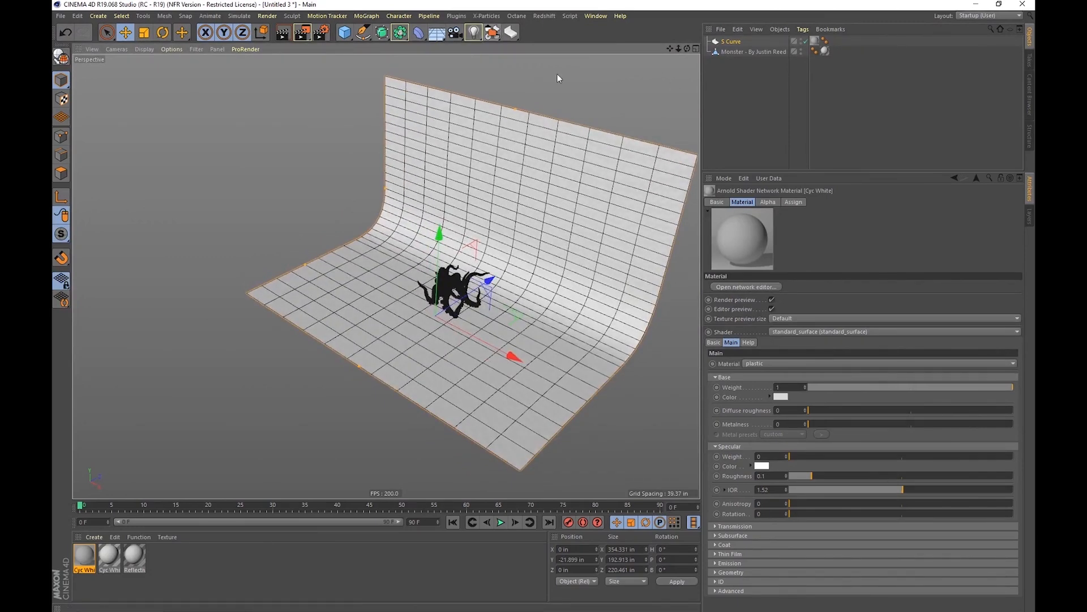
click(720, 42)
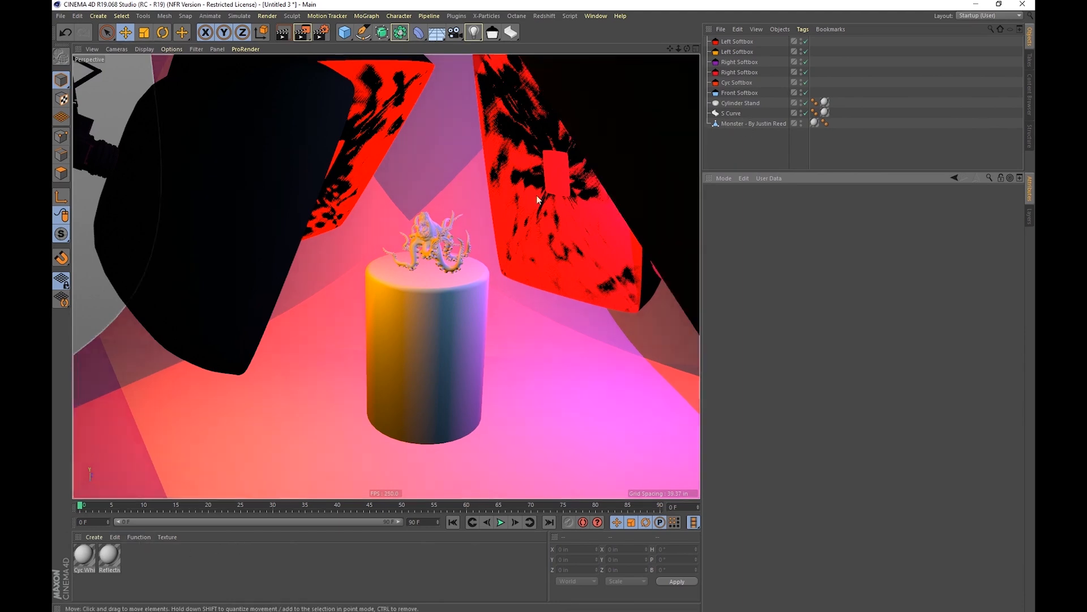
Review the Front Softbox's light settings in the multi-softbox monster scene and clear the selection.
click(739, 92)
click(778, 202)
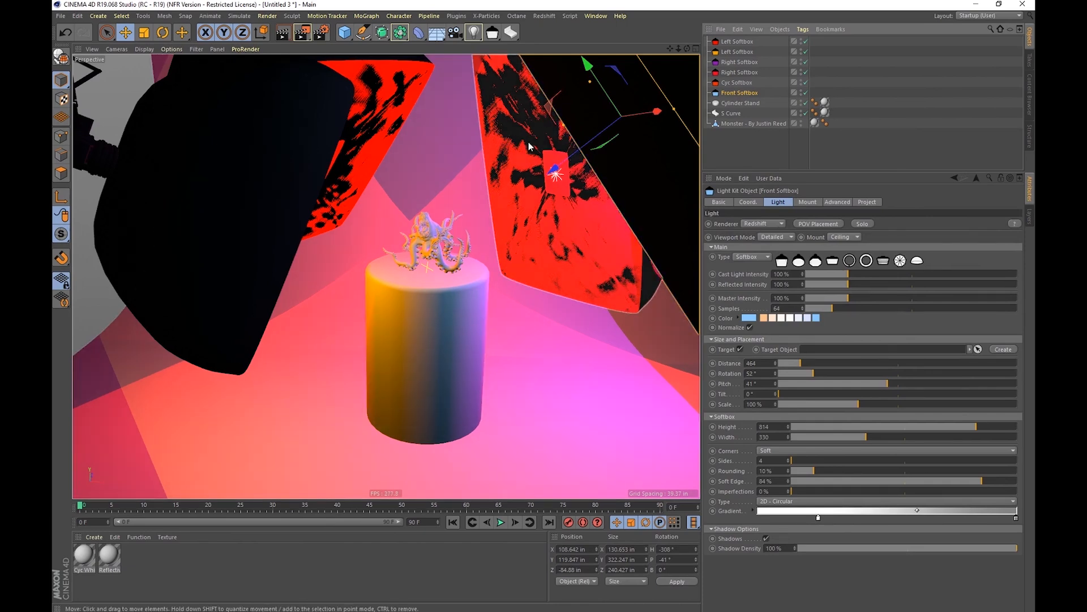
click(830, 81)
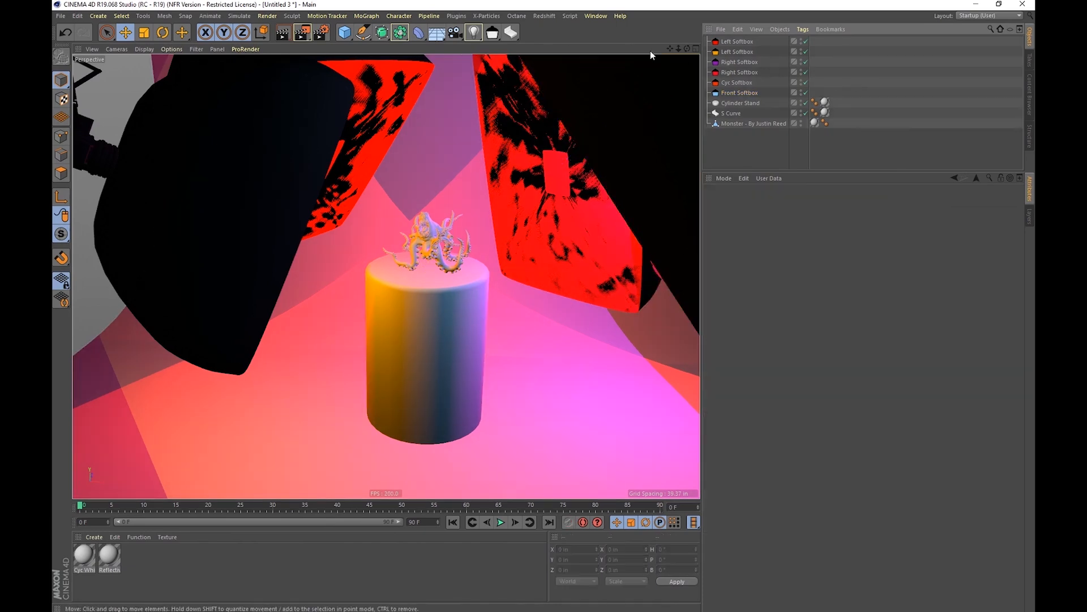
Open the Redshift RenderView, start a progressive render and move its window clear of the viewport.
click(543, 15)
click(584, 101)
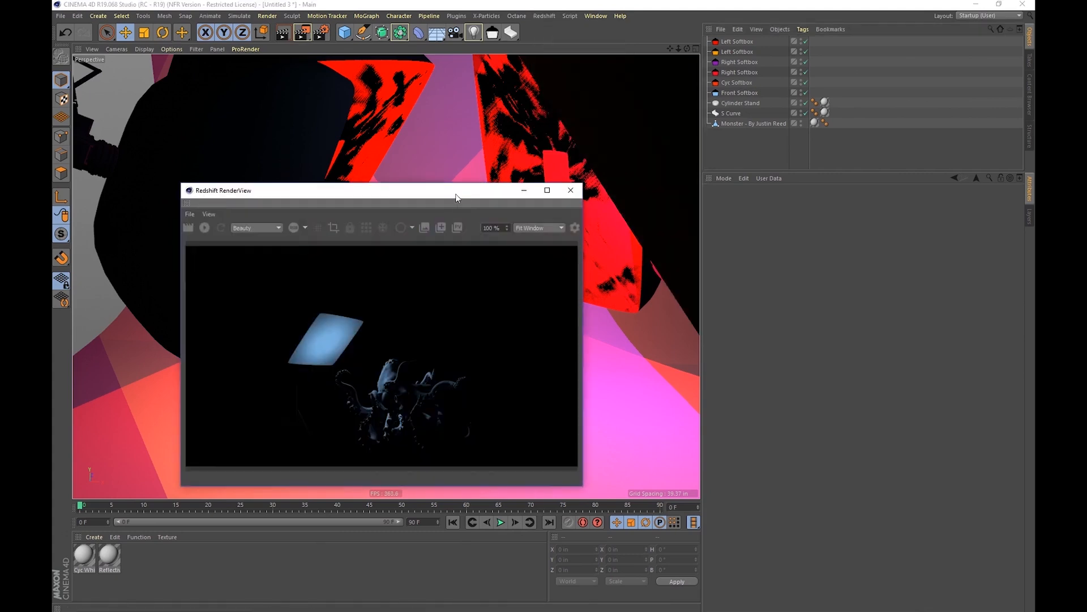
click(213, 183)
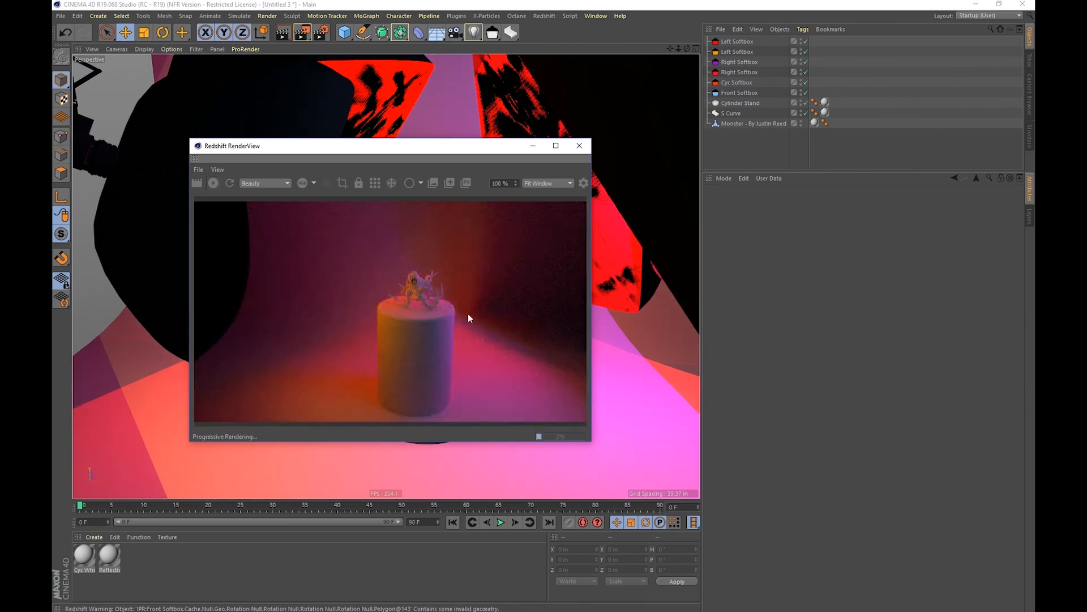
drag(477, 152, 853, 188)
Frame the monster close up and check its softbox lighting in the Redshift render.
alt+right_drag(422, 228, 605, 210)
alt+drag(603, 206, 387, 250)
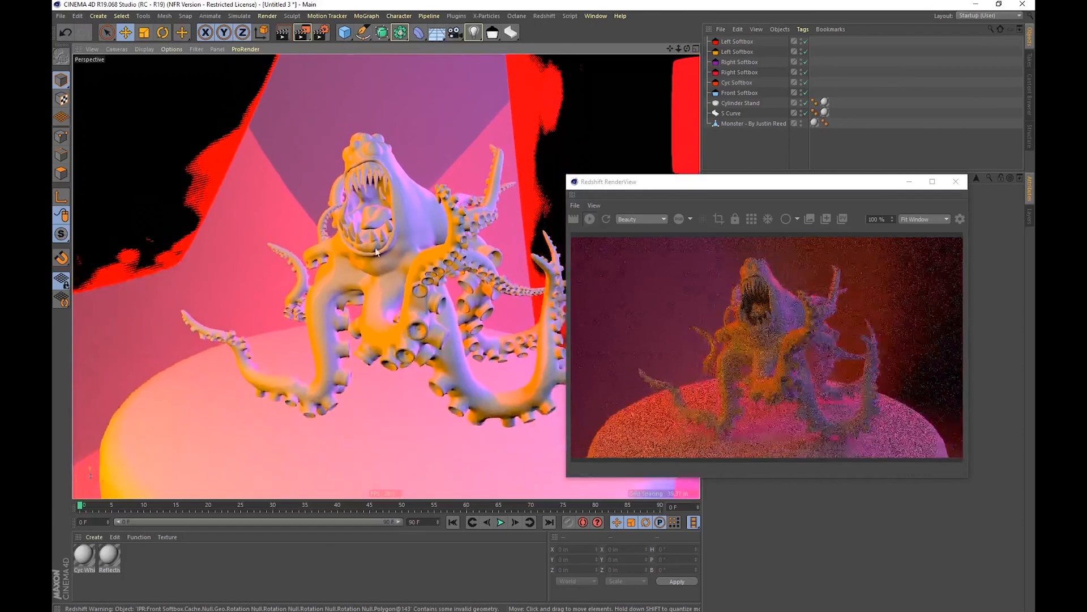
drag(710, 182, 331, 247)
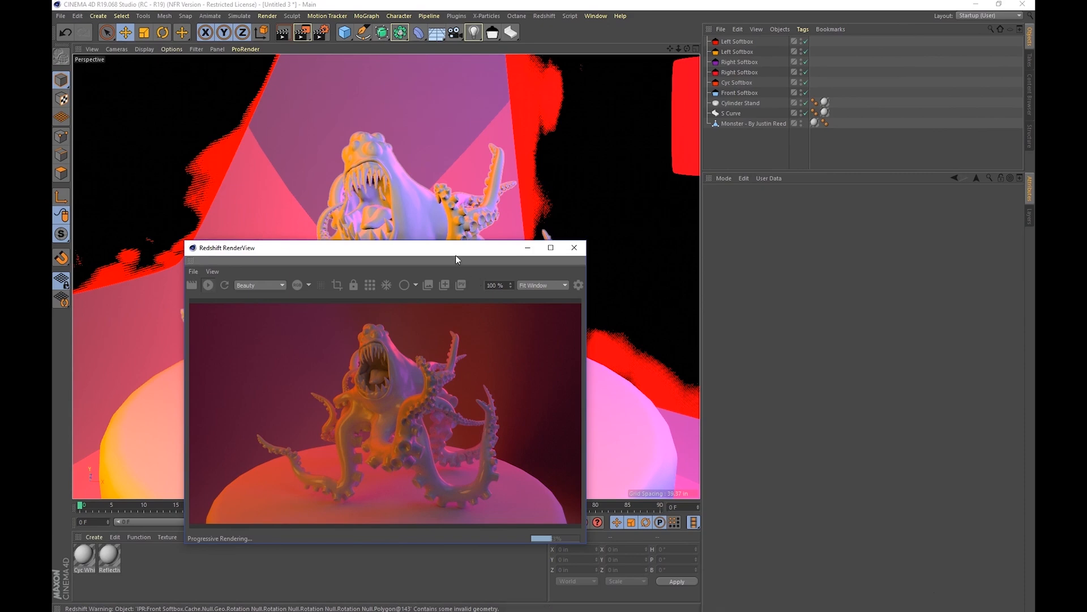
drag(457, 259, 871, 306)
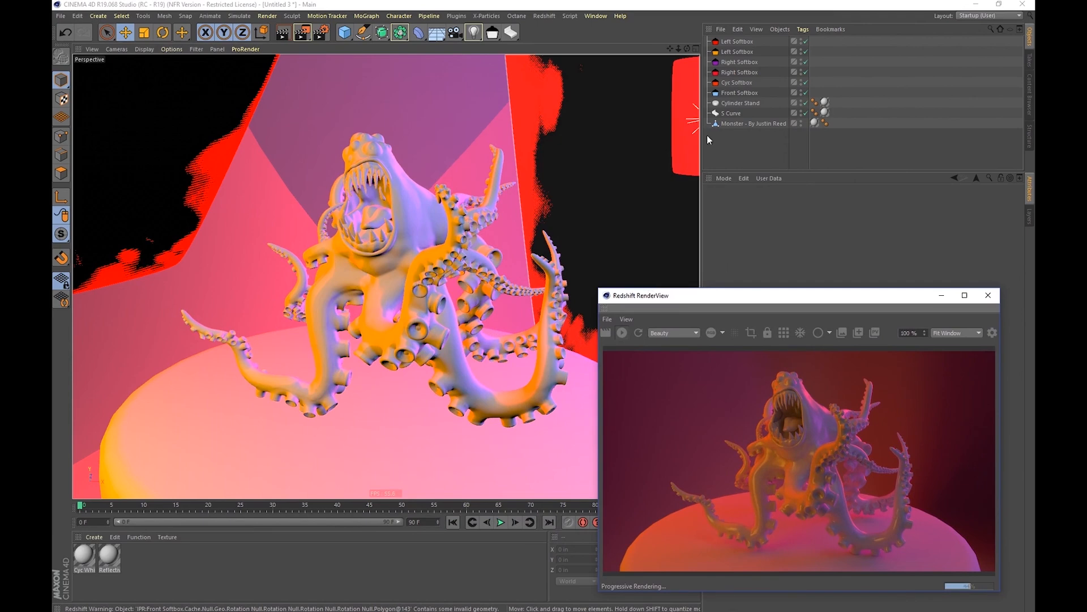
Add a Light Kit Studio object and move the render window to uncover its controls.
click(489, 33)
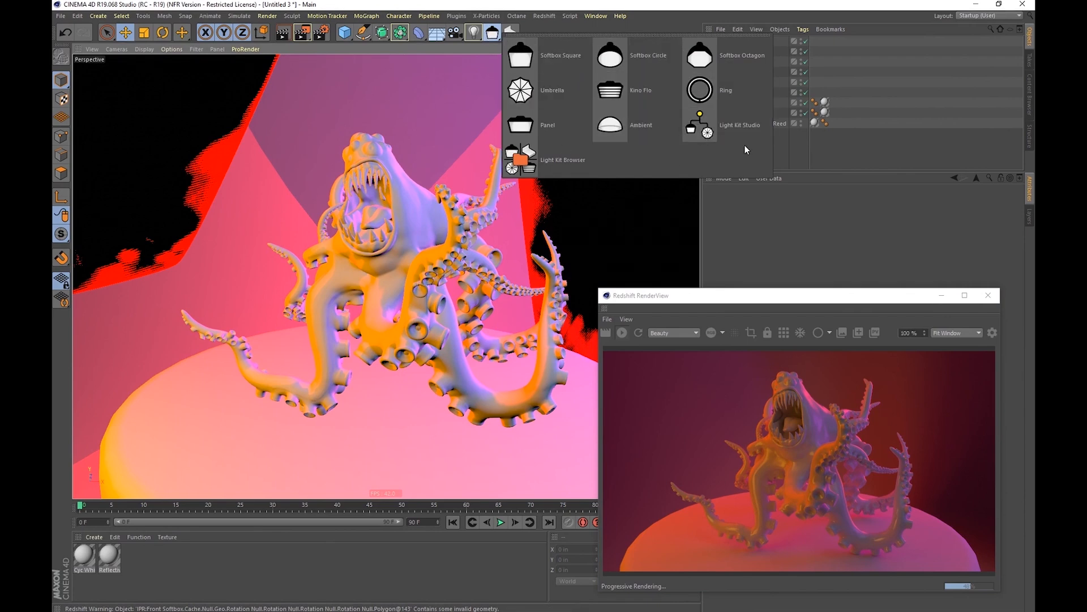
click(763, 132)
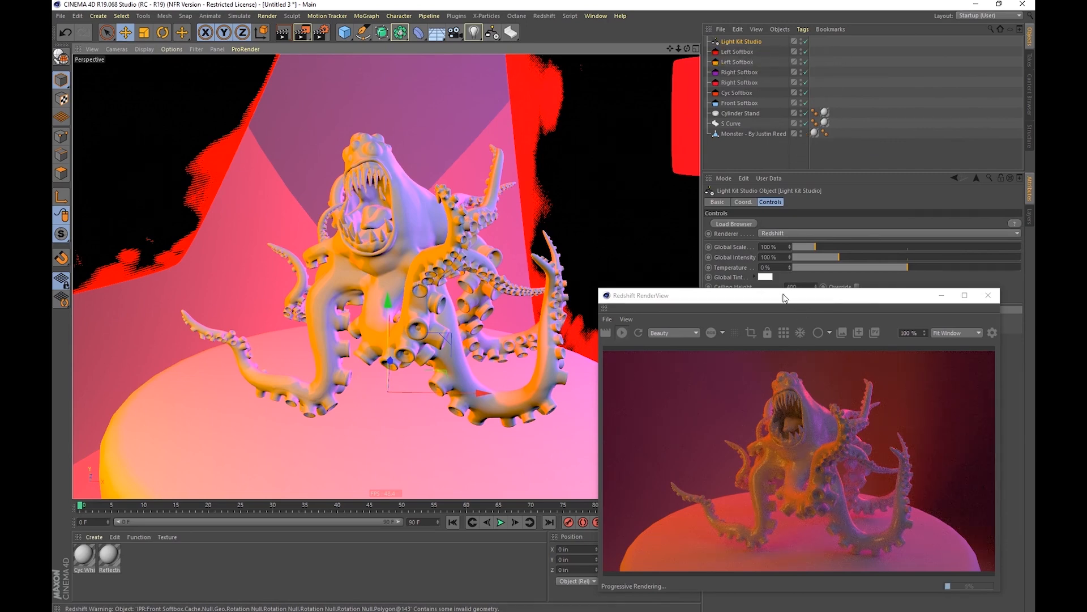
drag(784, 295, 341, 409)
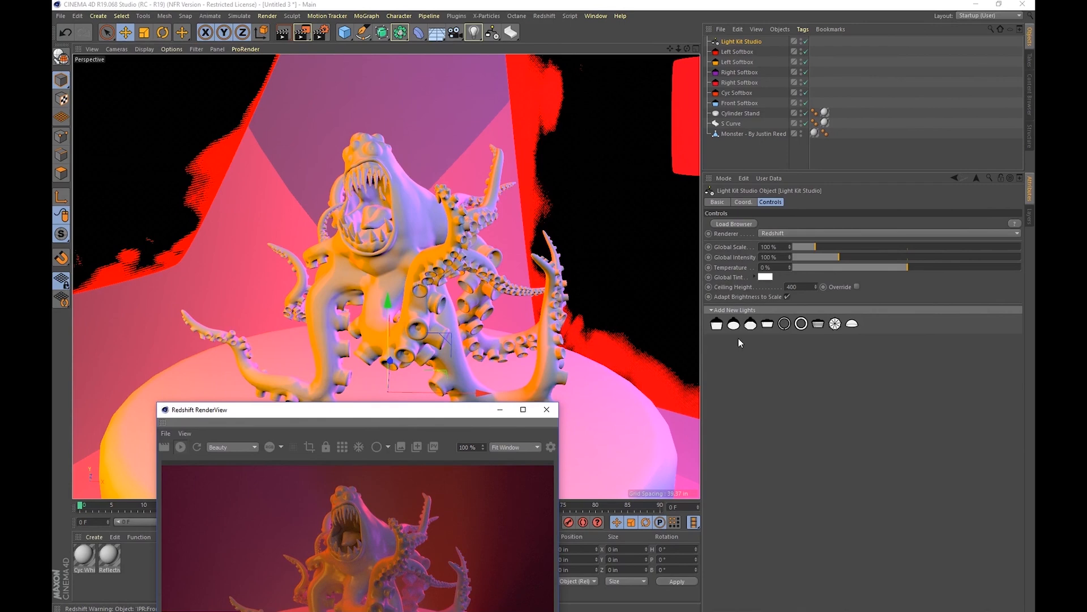
Place all six softboxes under the Light Kit Studio object as children and select the studio.
click(737, 52)
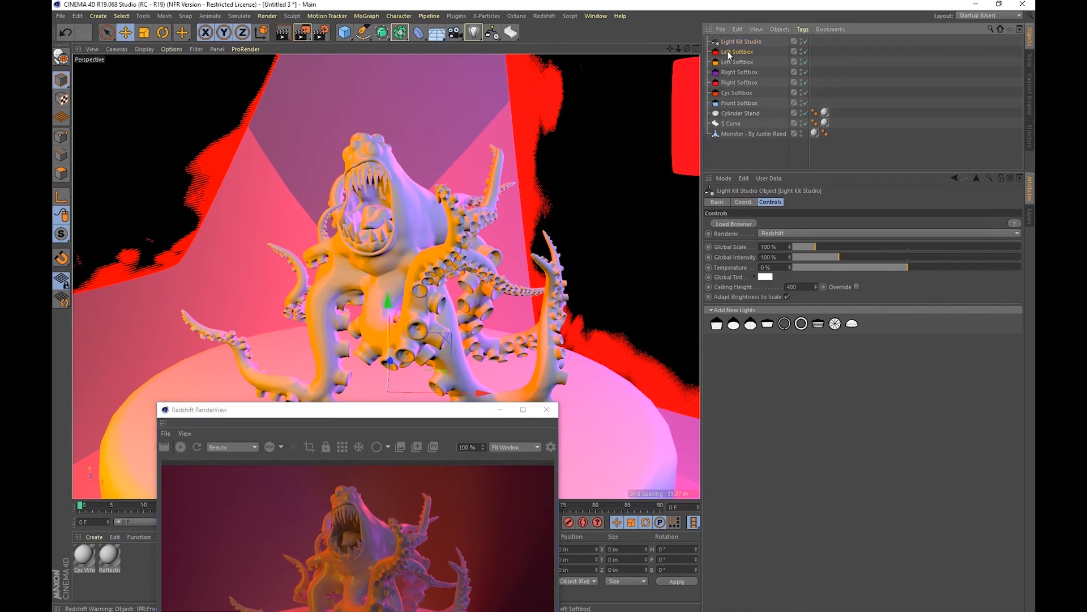
shift+click(736, 103)
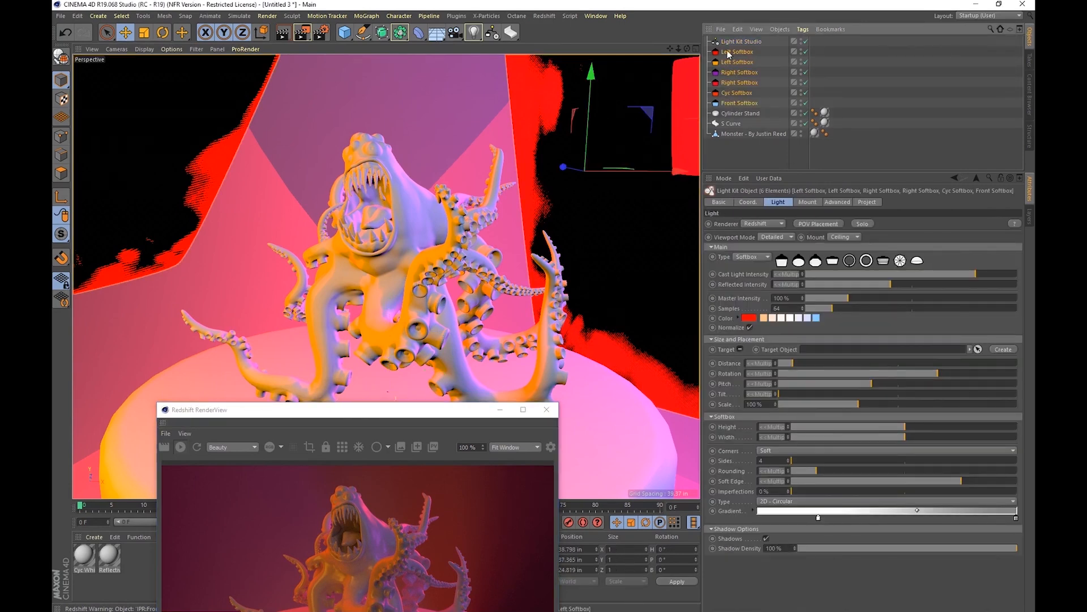
drag(747, 39, 746, 41)
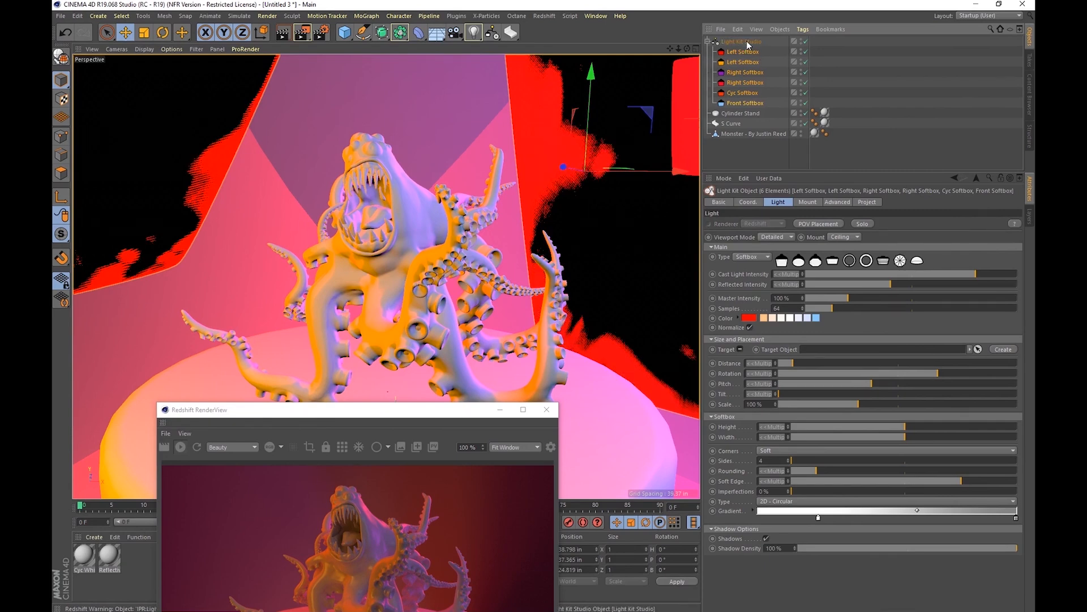
click(743, 42)
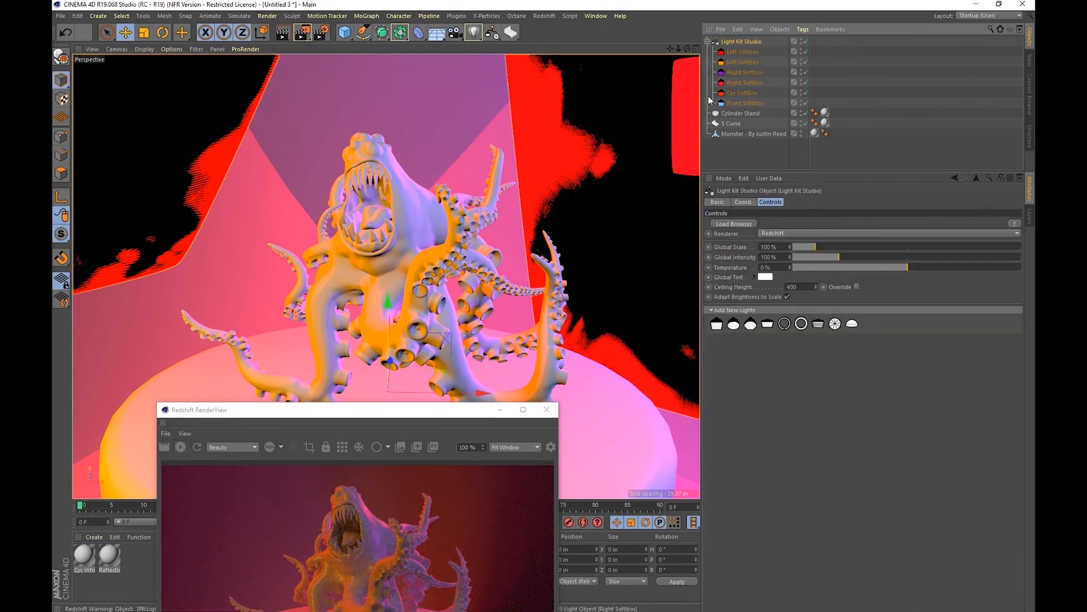
Enlarge the Redshift RenderView window and look over the studio presets in the Light Kit Browser.
drag(443, 417, 379, 68)
drag(494, 357, 677, 484)
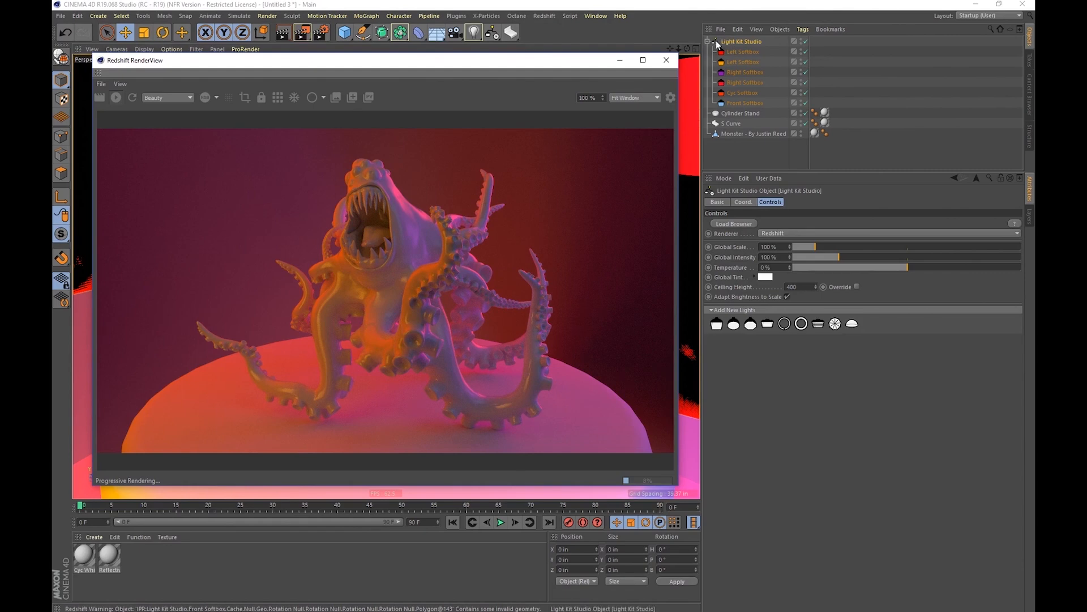
click(734, 224)
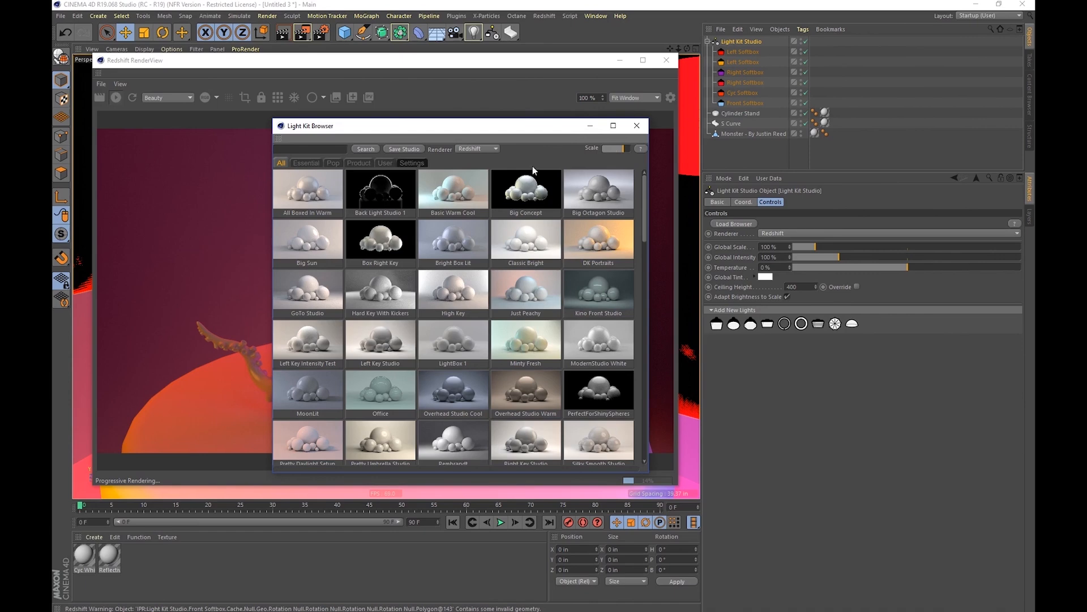
click(636, 126)
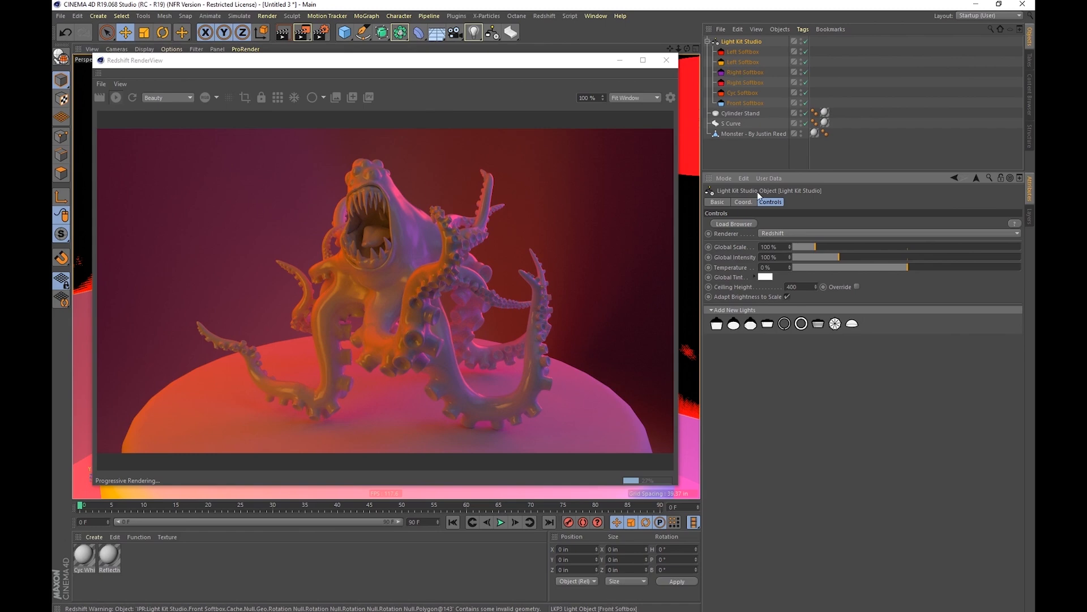
Compare the Cyc Softbox's renderer setting with the Light Kit Studio's global controls.
click(740, 93)
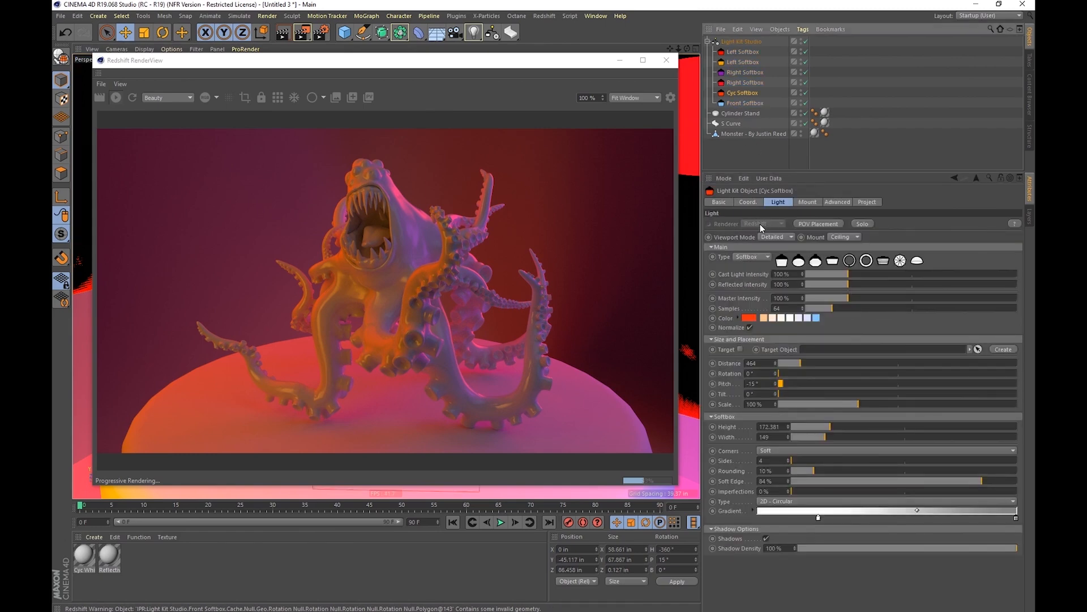
click(740, 42)
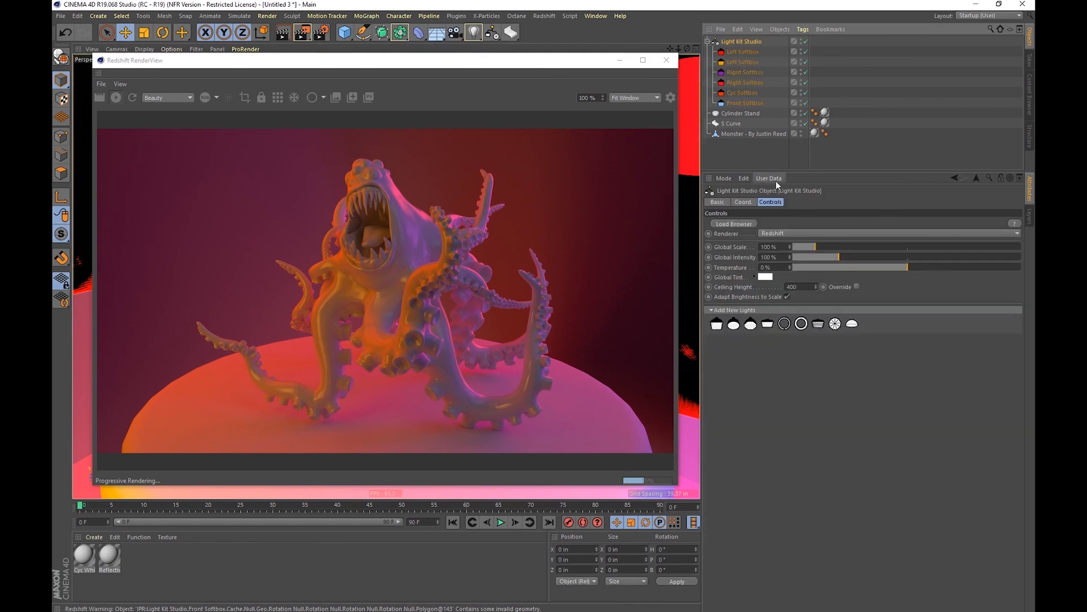
click(731, 248)
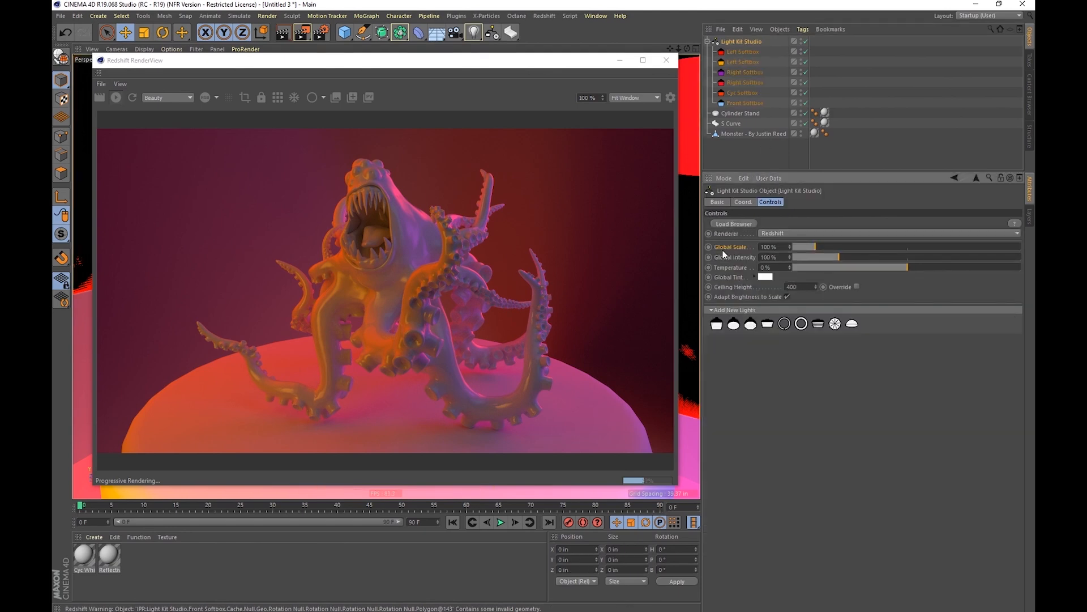
Place the Cylinder Stand and S Curve backdrop under the Light Kit Studio object too.
drag(557, 61, 603, 497)
alt+right_drag(497, 314, 334, 310)
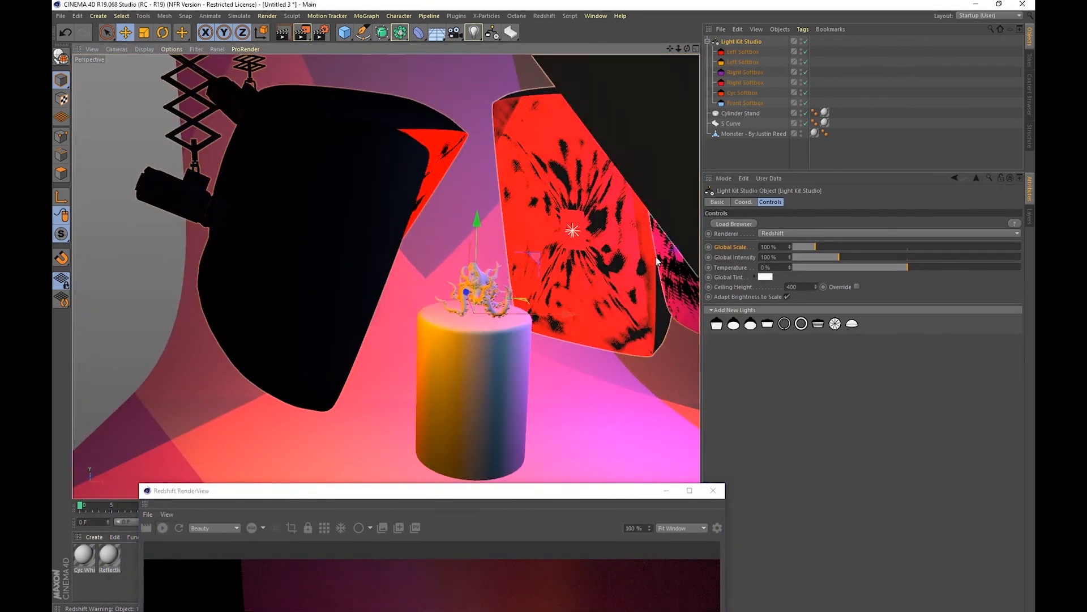
click(736, 113)
ctrl+click(727, 124)
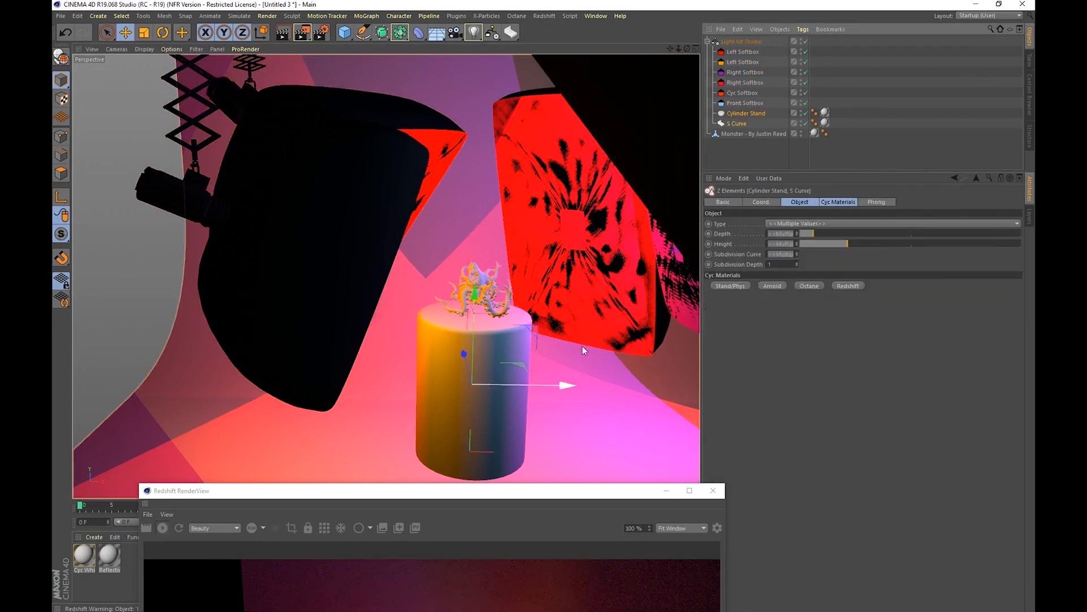
Scale the monster model up uniformly until it is far larger than its cylinder stand.
click(480, 272)
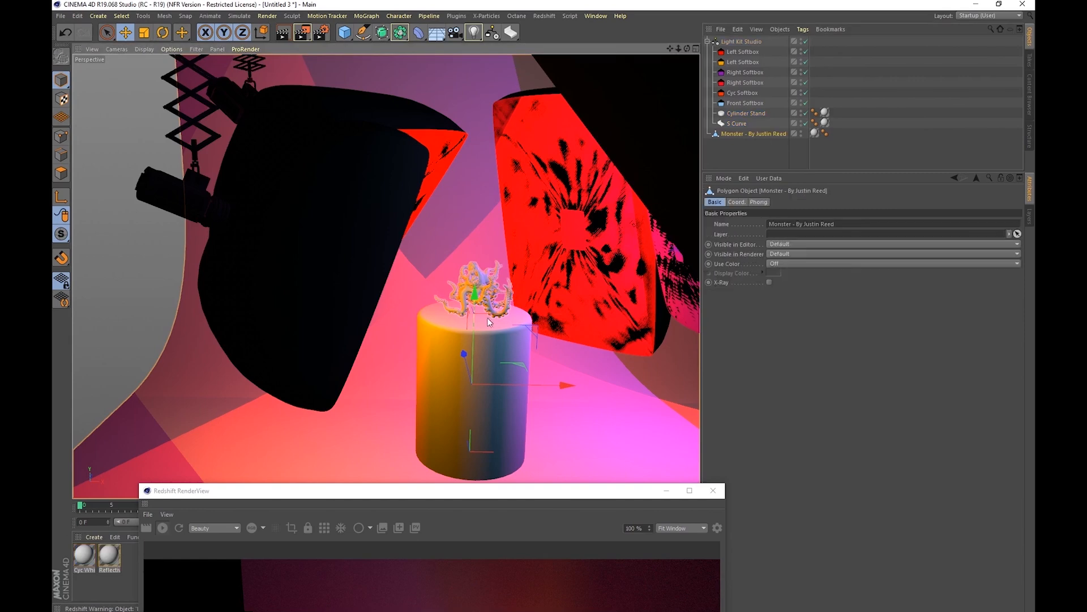
key(t)
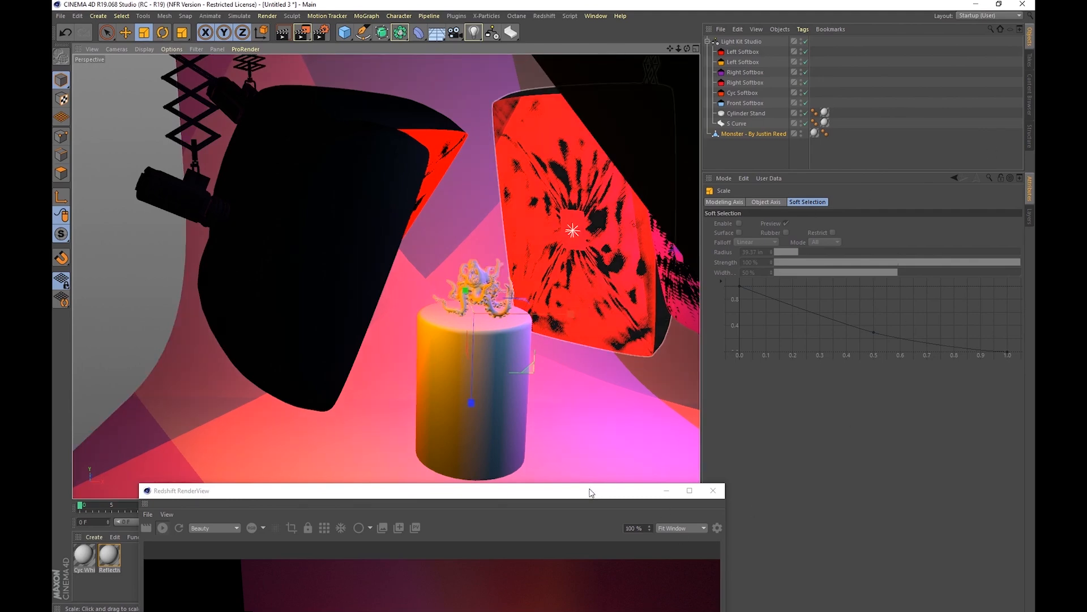
mouse_move(552, 503)
mouse_down()
mouse_move(546, 490)
mouse_move(572, 495)
mouse_move(550, 497)
mouse_up()
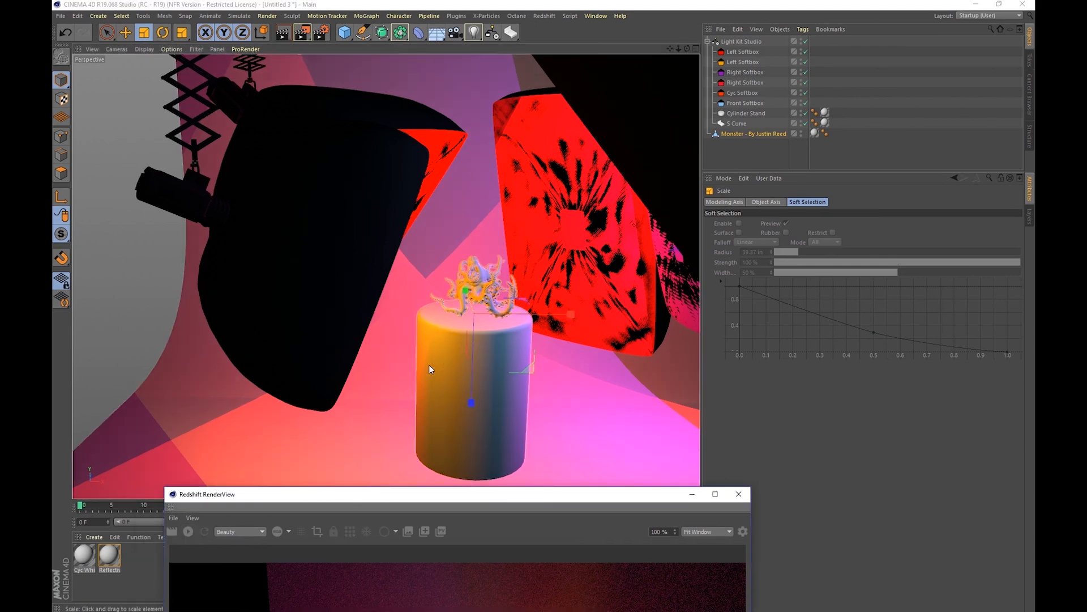
click(450, 357)
drag(506, 342, 1004, 25)
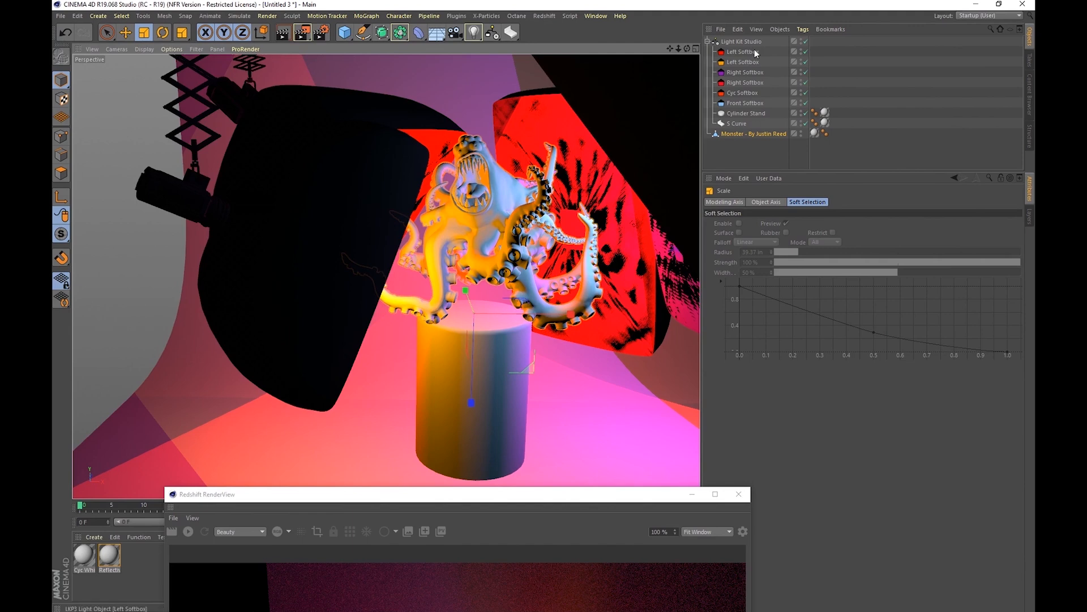
Set the Light Kit Studio's Global Scale to about 395 % and render the rescaled setup in the Redshift RenderView.
click(741, 42)
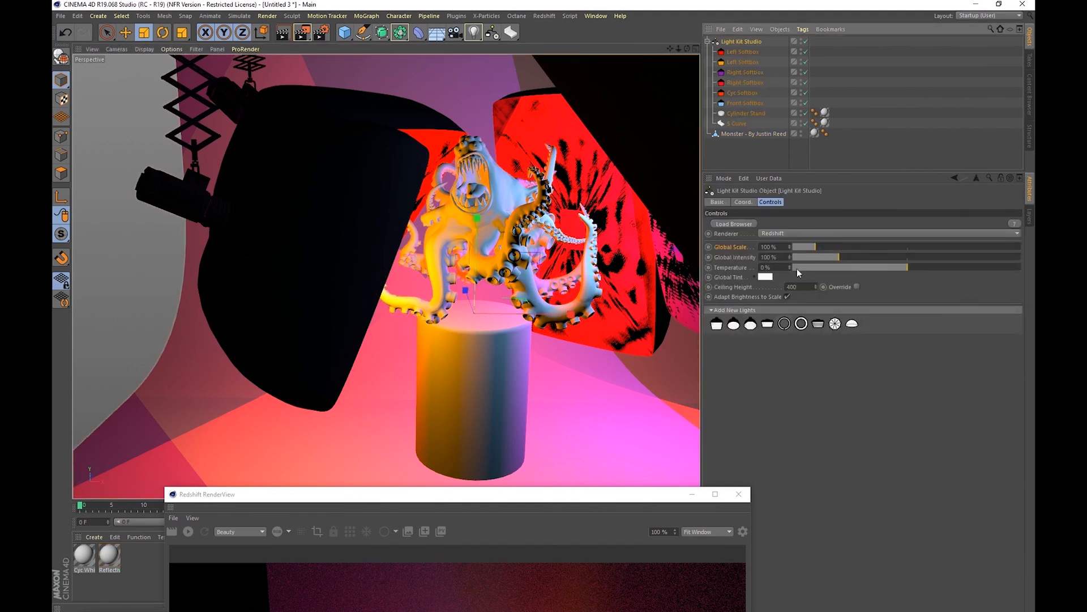
drag(815, 246, 883, 246)
mouse_move(463, 293)
alt+right_down()
mouse_move(337, 301)
mouse_move(452, 283)
alt+right_up()
alt+middle_drag(503, 320, 467, 294)
alt+drag(468, 295, 440, 305)
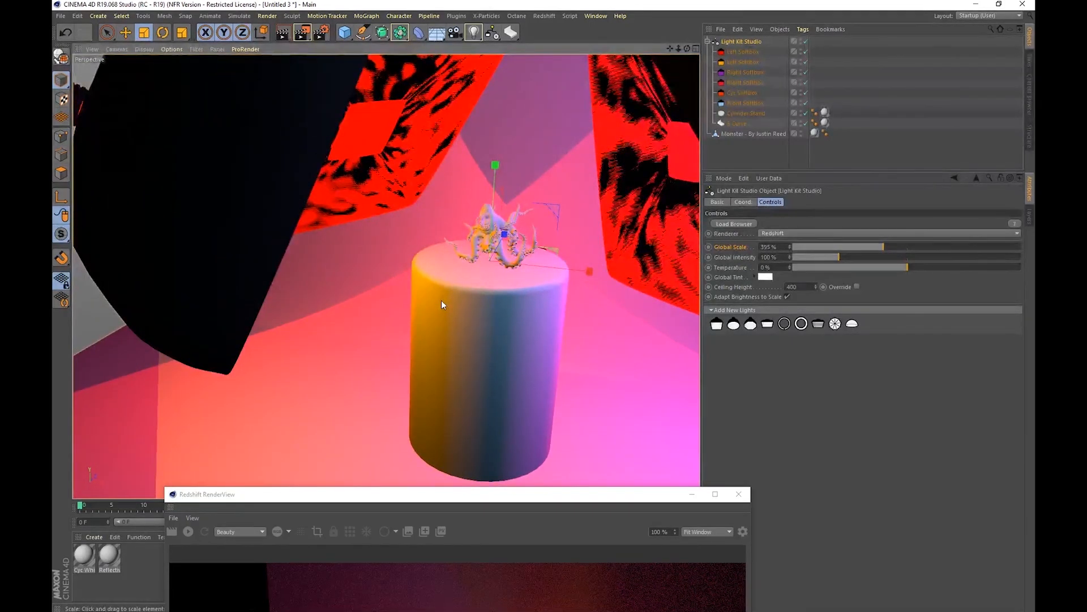
drag(402, 498, 369, 92)
click(156, 121)
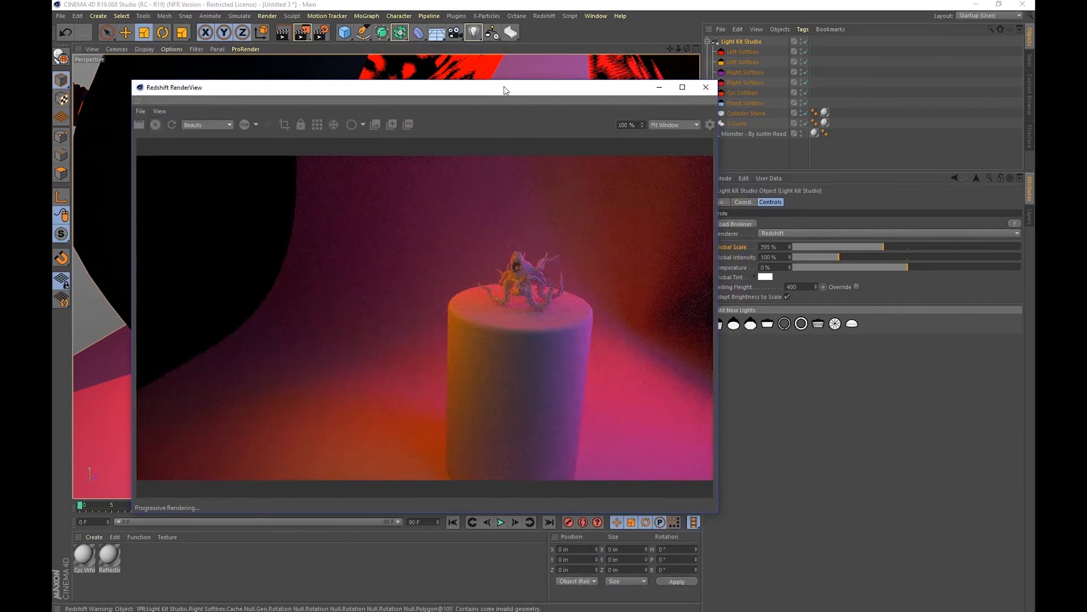
Raise the Light Kit Studio's Global Intensity to about 131 % and check it in the Redshift render of the monster.
drag(505, 90, 454, 368)
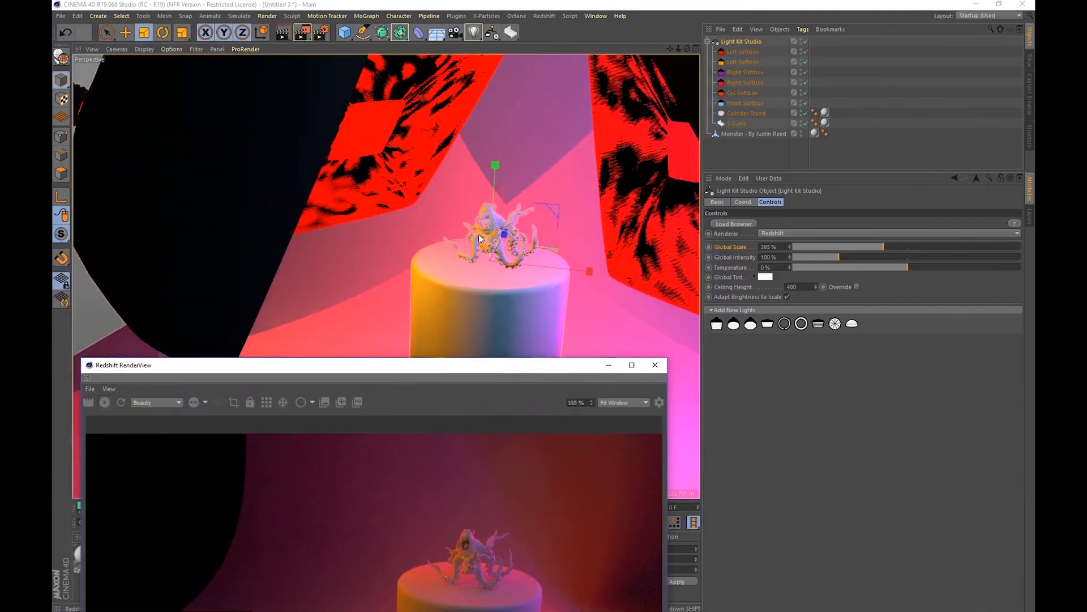
alt+right_drag(544, 231, 659, 219)
alt+middle_drag(658, 219, 513, 227)
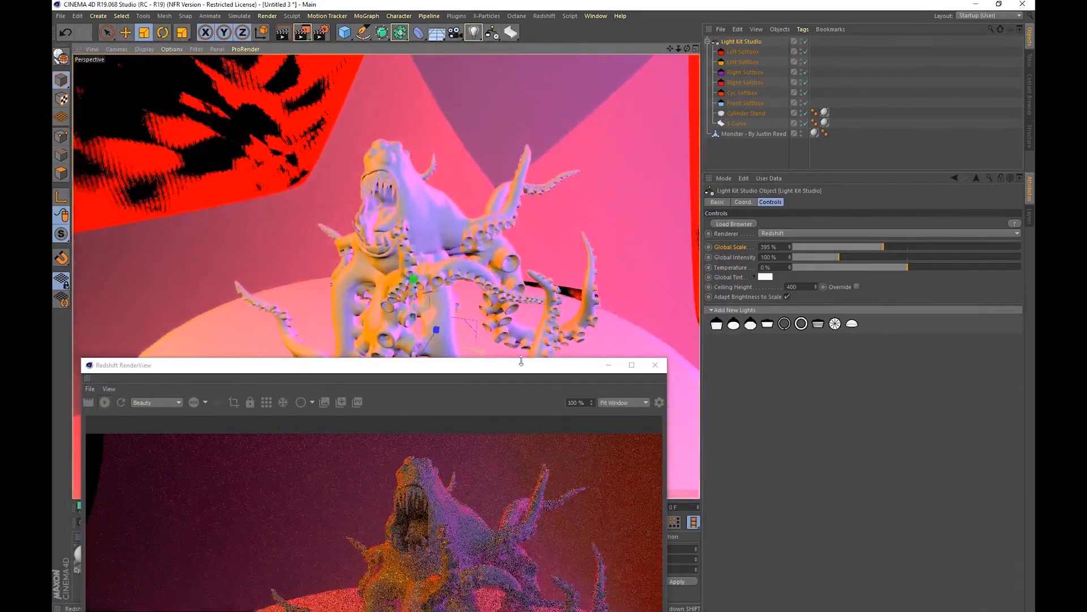
drag(500, 370, 506, 76)
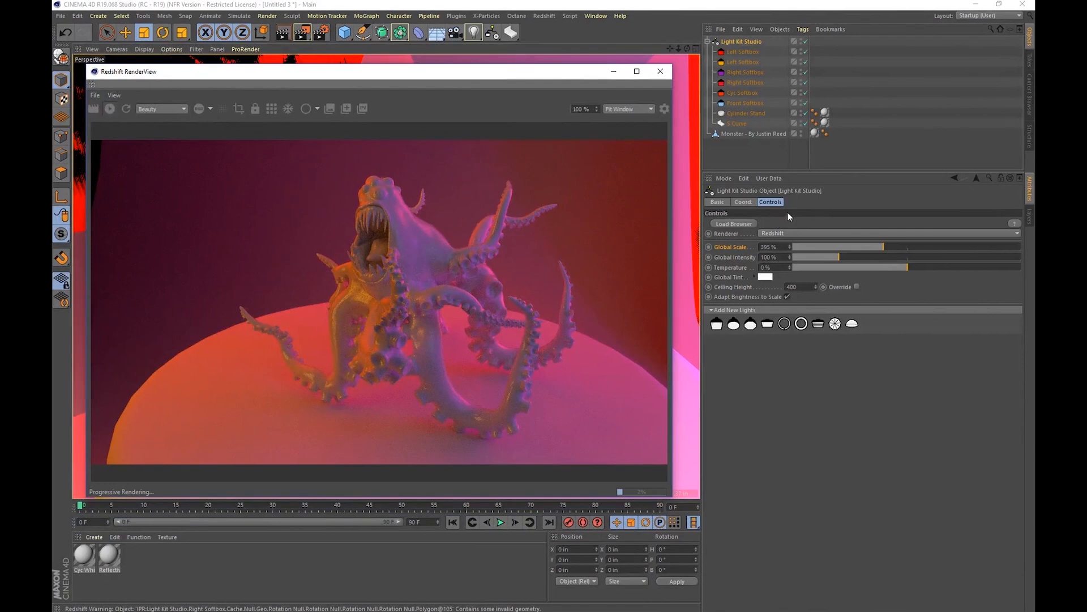
click(744, 258)
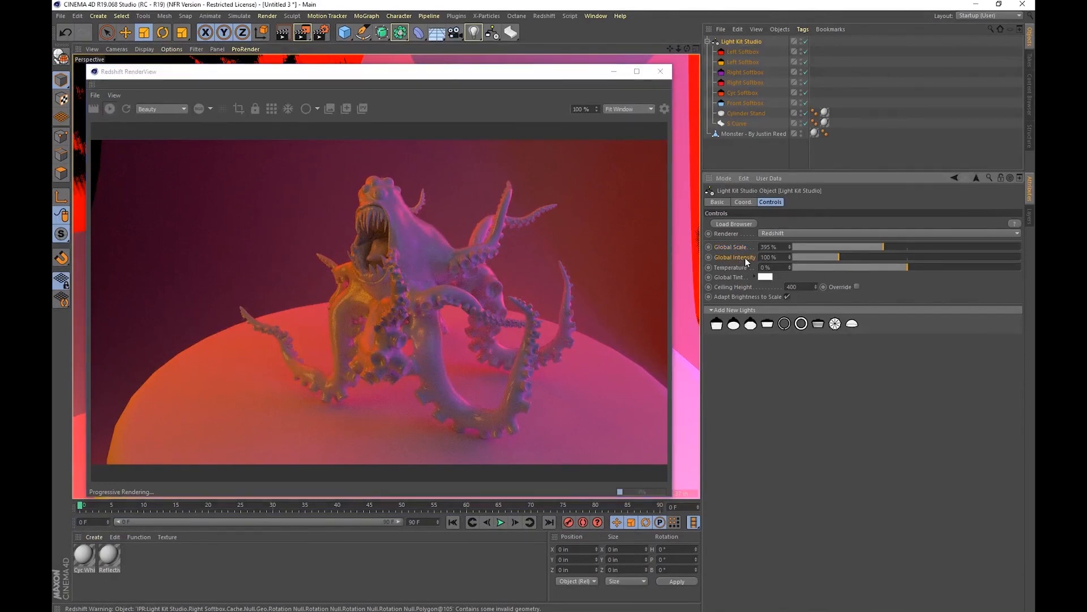
mouse_move(840, 259)
mouse_down()
mouse_move(931, 257)
mouse_move(853, 257)
mouse_up()
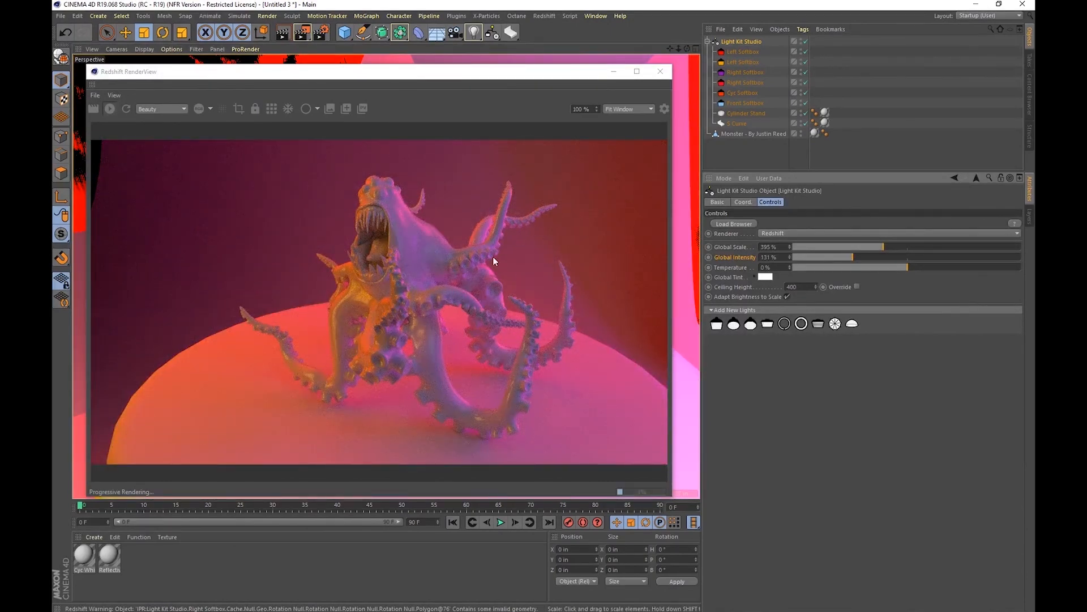
Try Temperature values of about -39 %, 31 % and -16 % on the Light Kit Studio, with Global Intensity at 180 %.
scroll(685, 253, up, 3)
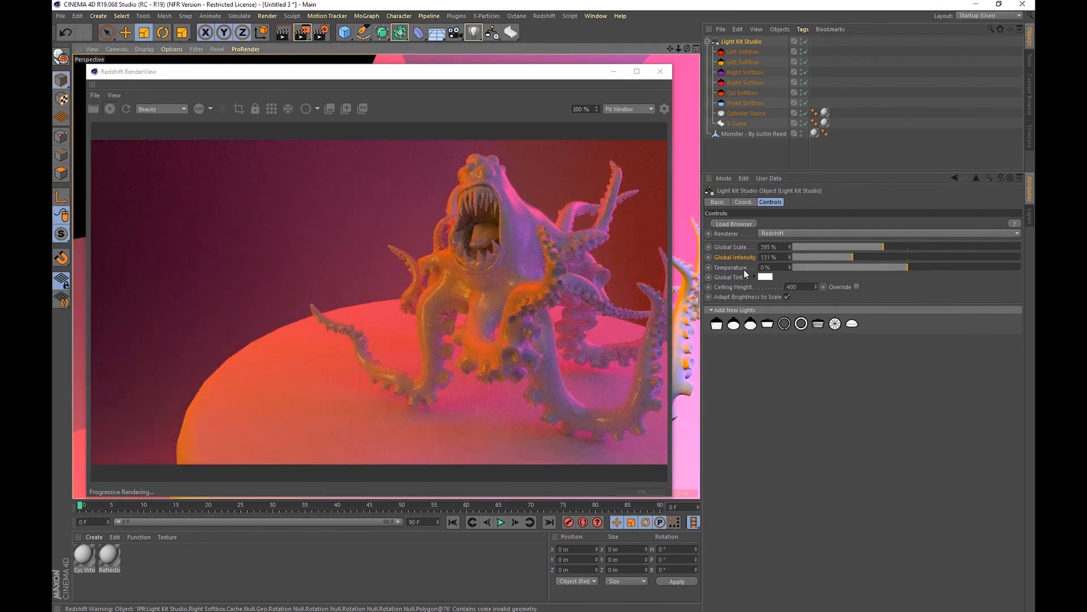
alt+drag(685, 255, 642, 258)
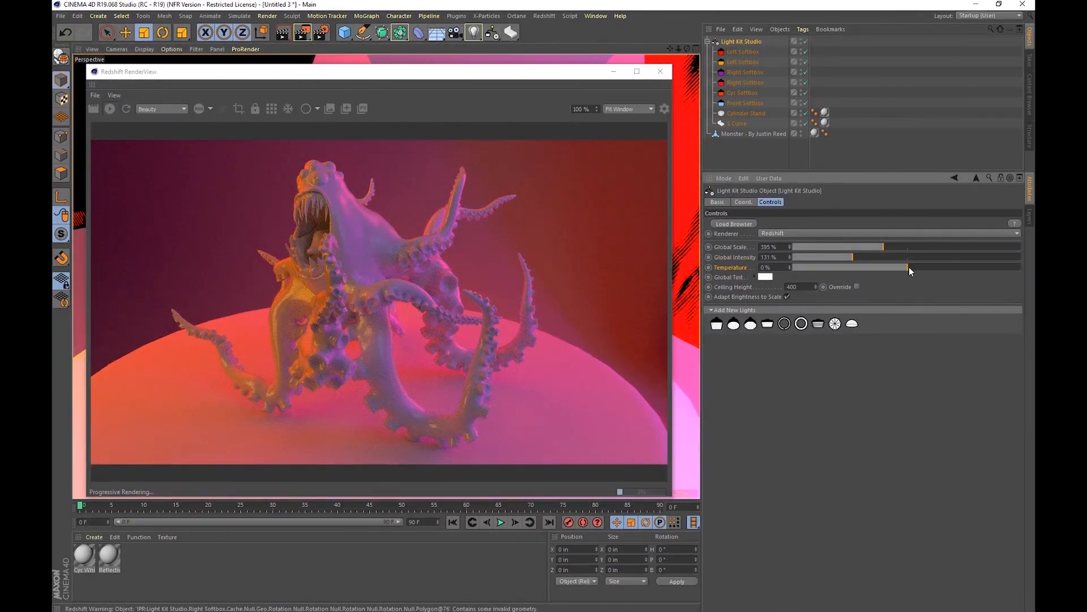
drag(909, 268, 841, 266)
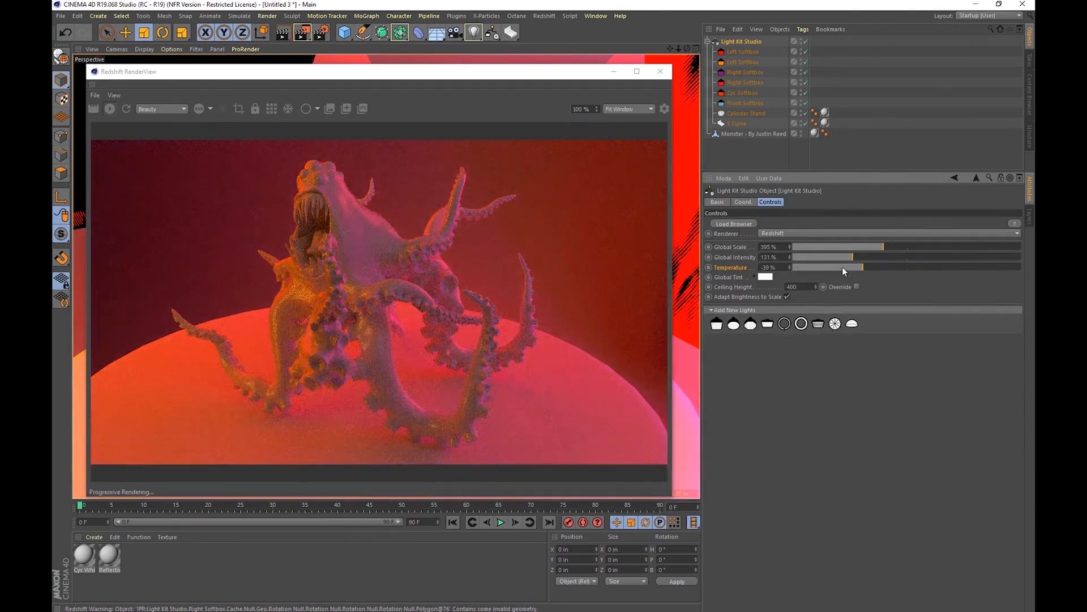
drag(912, 267, 943, 271)
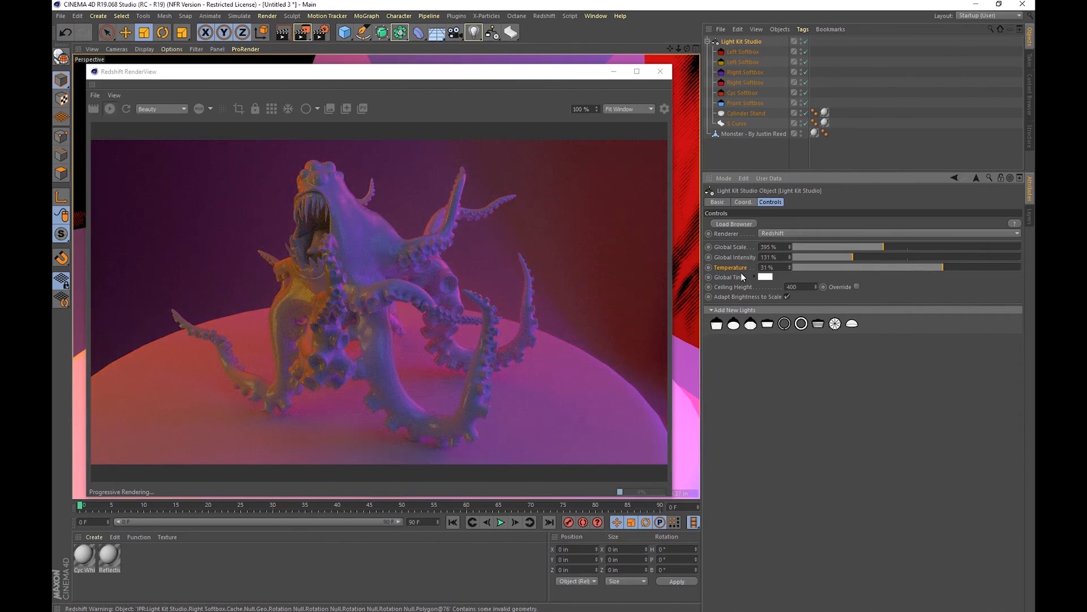
click(889, 268)
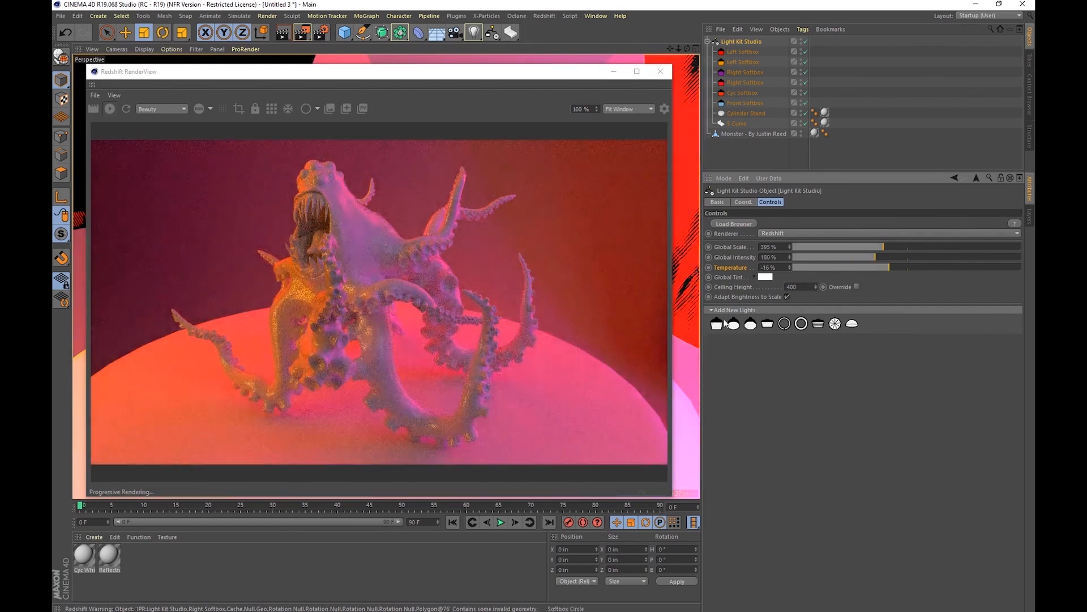
Set the Light Kit Studio's Global Tint to a light green with hue 111°, saturation 39 % and value 100 %.
click(765, 276)
click(768, 277)
click(775, 285)
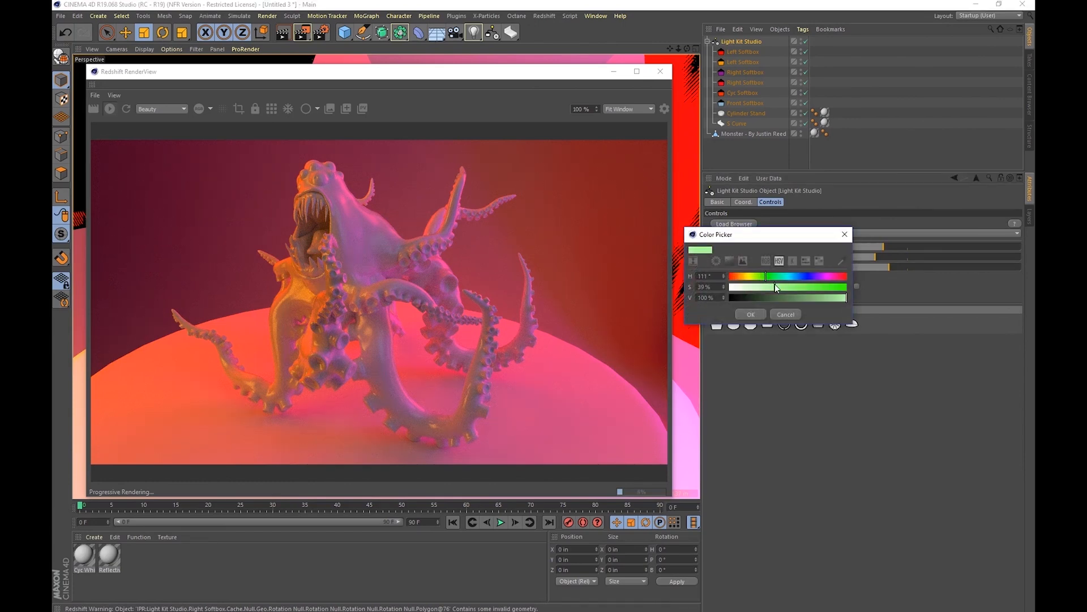
click(759, 313)
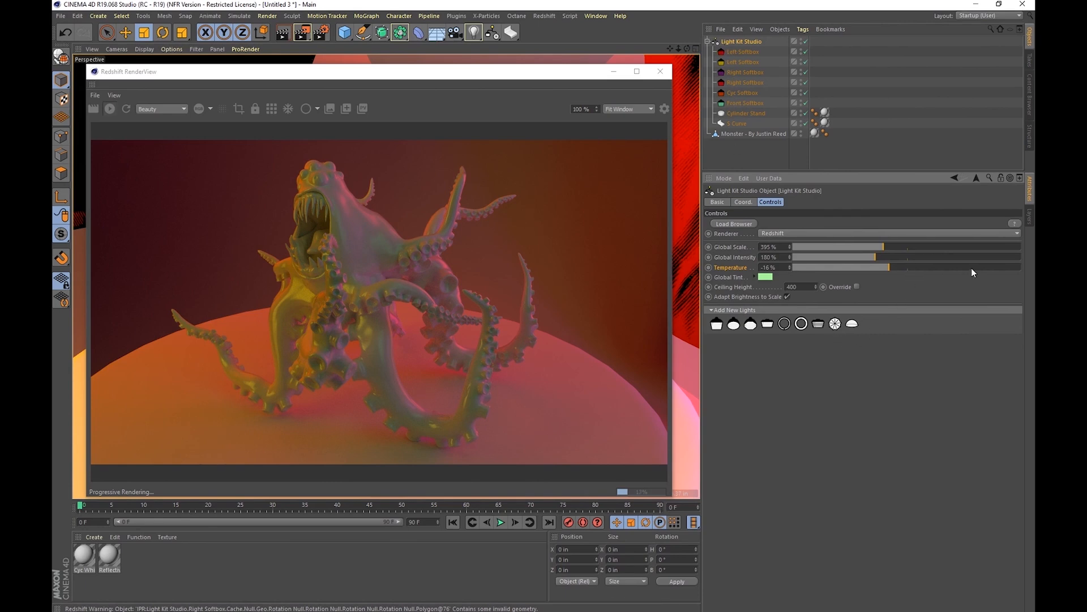
Set the Light Kit Studio's Temperature to about 38 % and its Global Intensity to about 380 %.
click(951, 267)
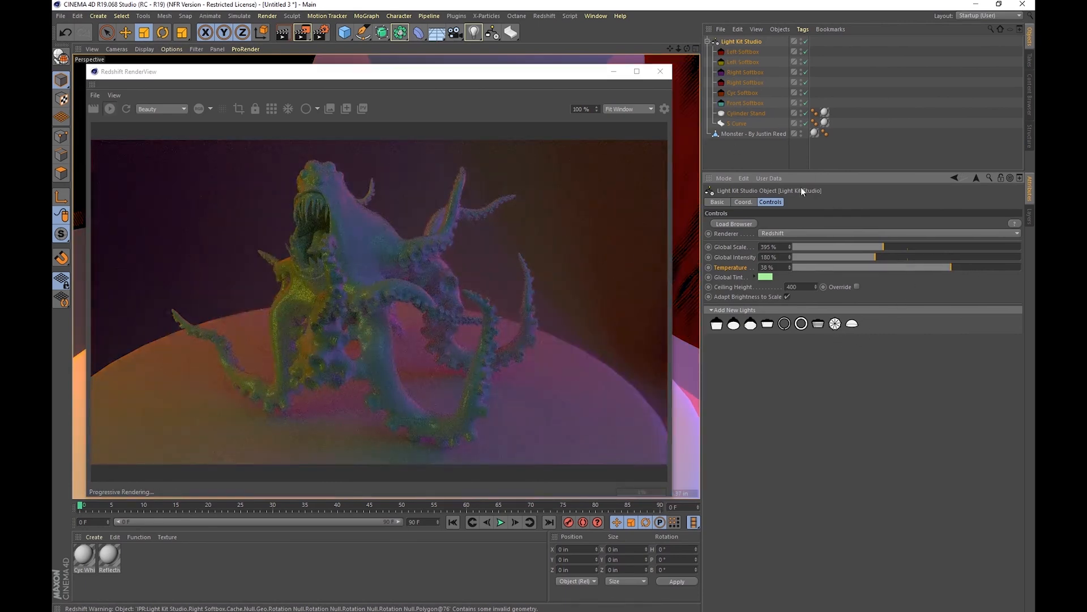
click(925, 257)
click(967, 258)
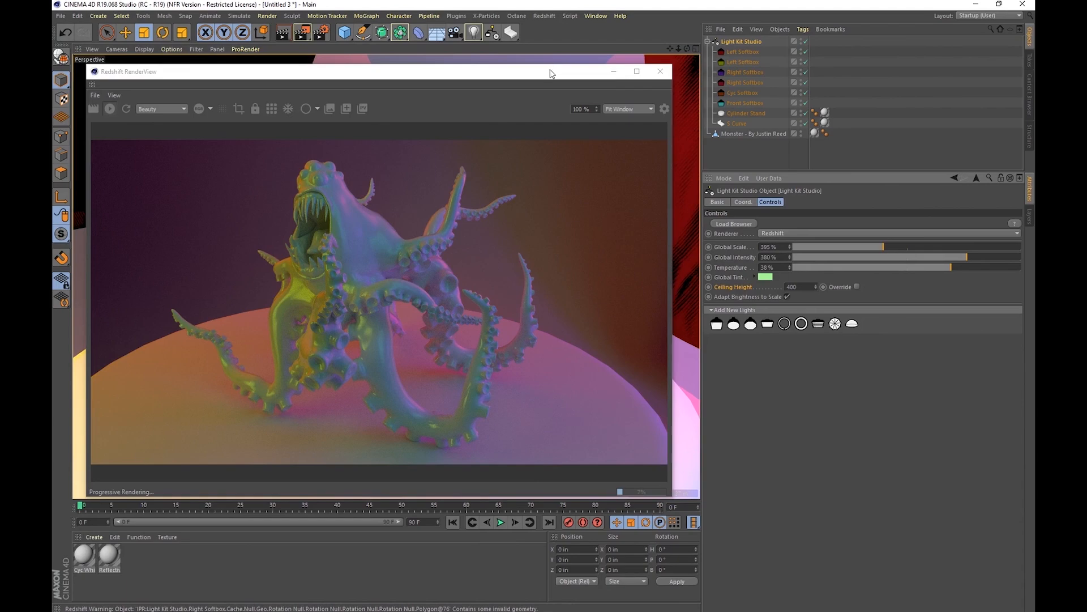
Stop the live Redshift render, enable the Ceiling Height override and set the height to 2222.
click(110, 109)
drag(171, 75, 215, 477)
mouse_move(427, 277)
alt+right_down()
mouse_move(52, 311)
mouse_move(410, 271)
alt+right_up()
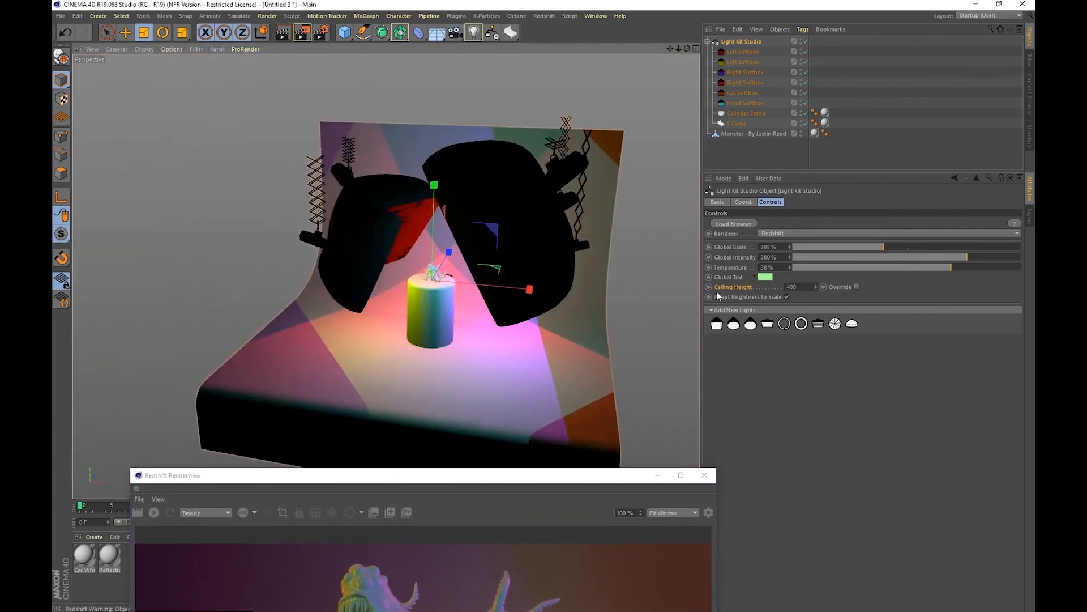
alt+drag(466, 230, 456, 198)
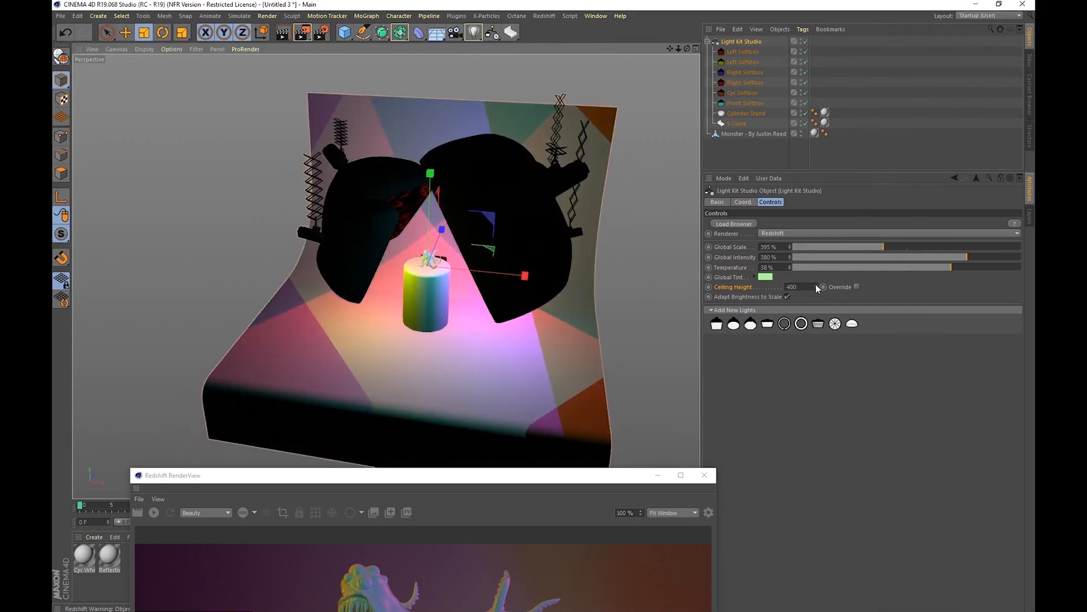
click(856, 287)
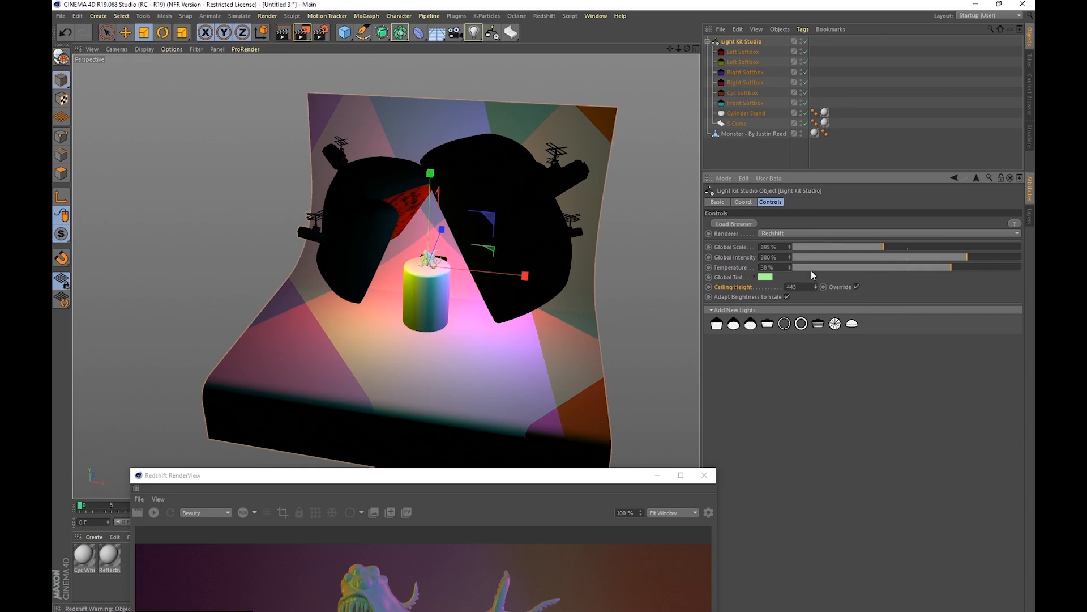
double_click(795, 287)
text(2222)
key(Return)
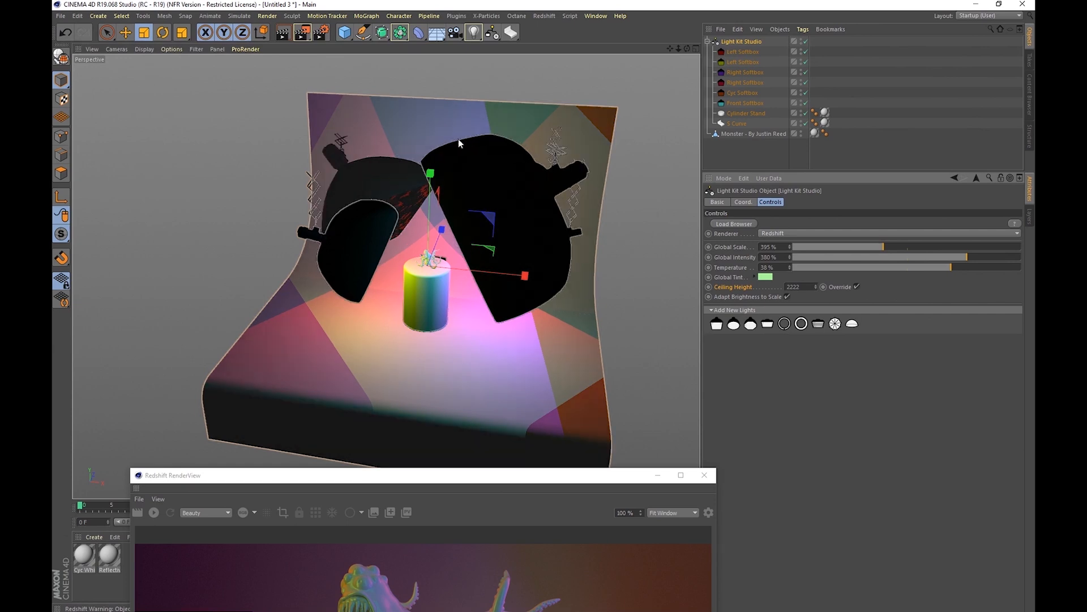
Set the overridden Ceiling Height to 5555 and point out the Adapt Brightness to Scale option.
double_click(794, 287)
text(55)
key(Return)
text(55)
key(Return)
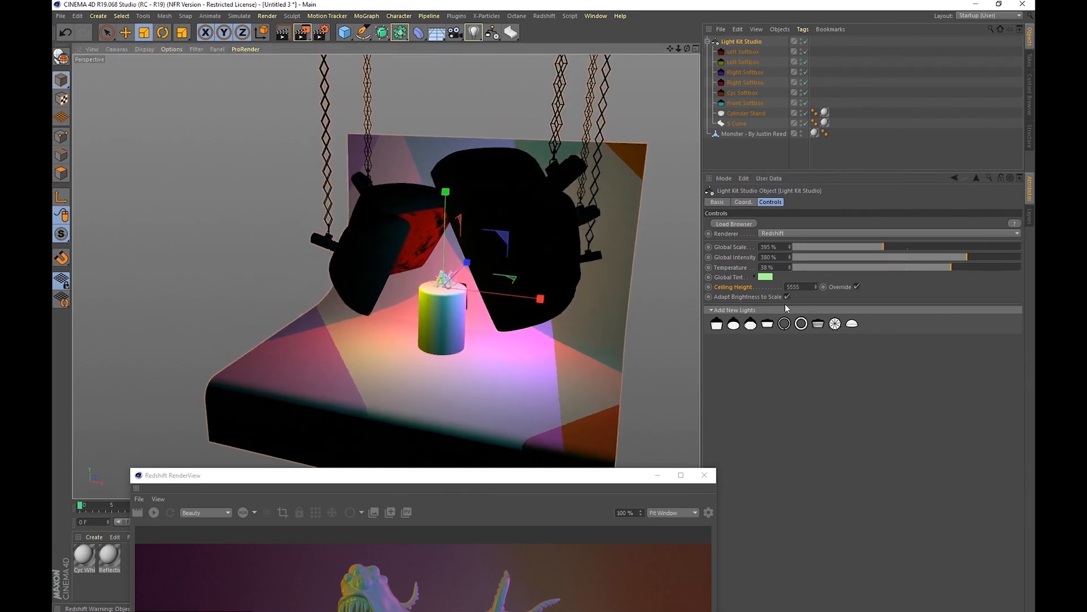
click(721, 297)
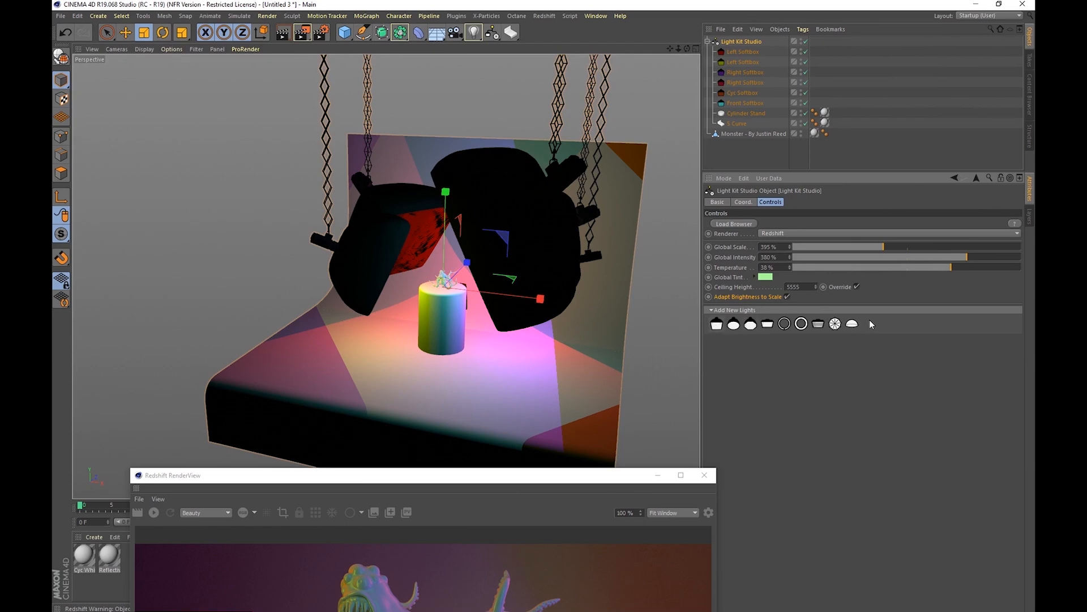
Add a new Softbox light and place it under the Light Kit Studio object.
click(717, 330)
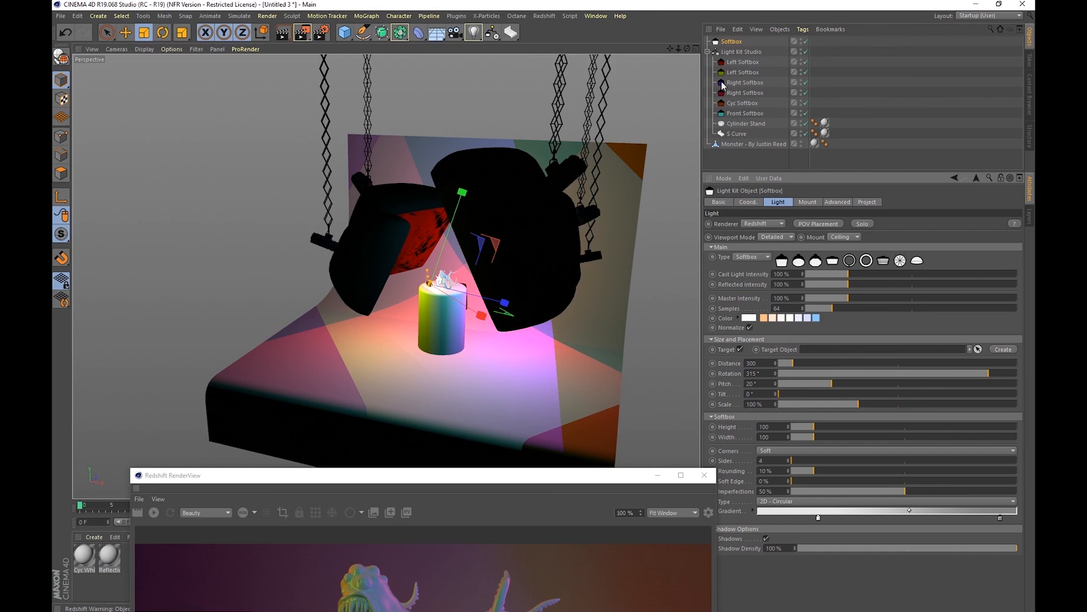
drag(739, 56, 741, 53)
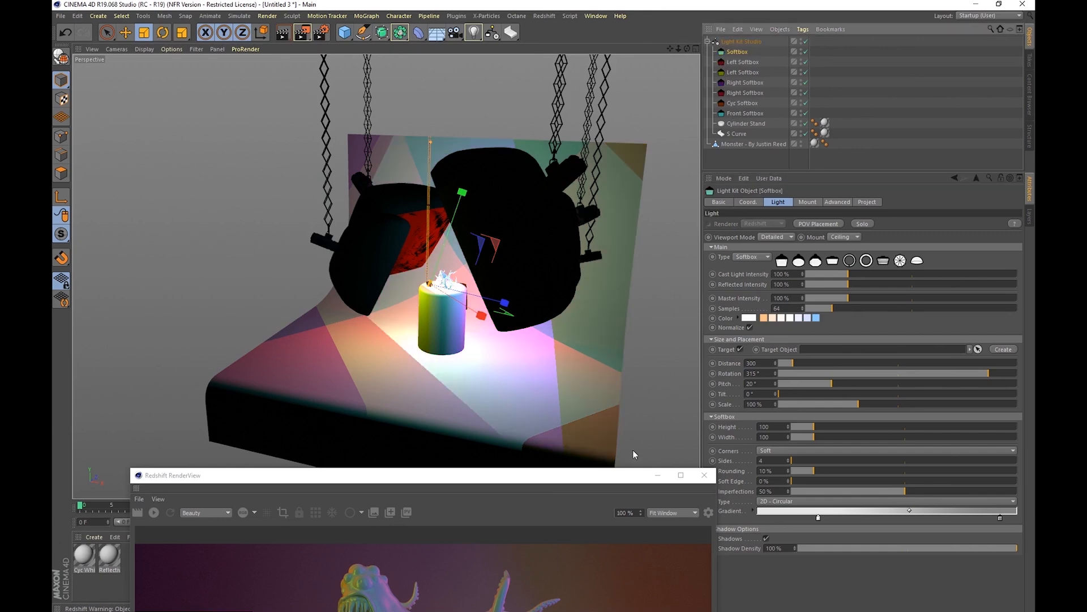
Close the Redshift RenderView and show the User presets in an enlarged Light Kit Browser.
drag(537, 486, 506, 83)
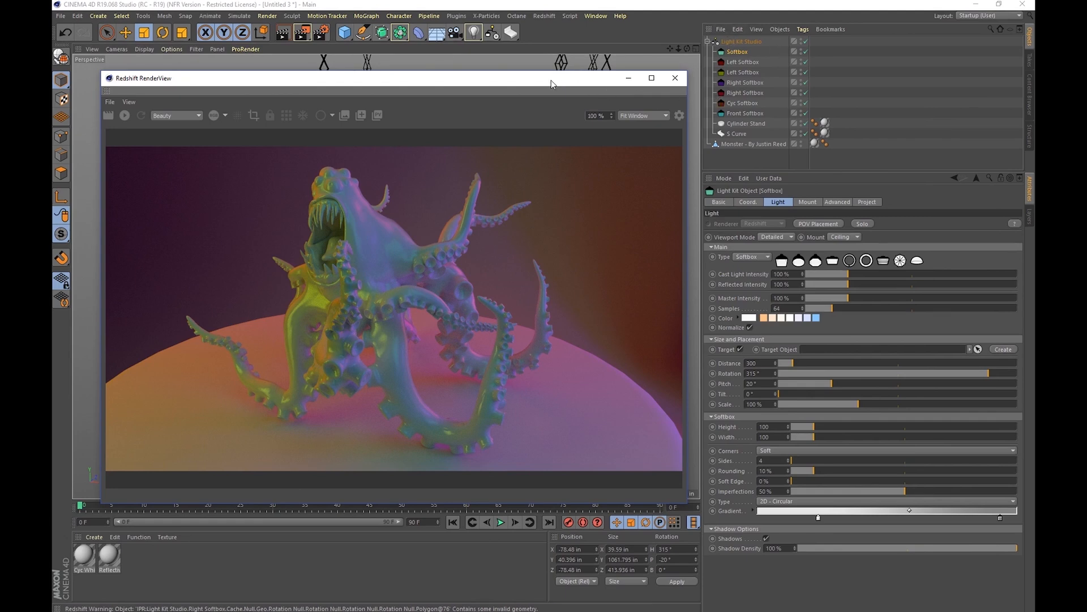
mouse_move(544, 80)
mouse_down()
mouse_move(527, 69)
mouse_move(532, 77)
mouse_up()
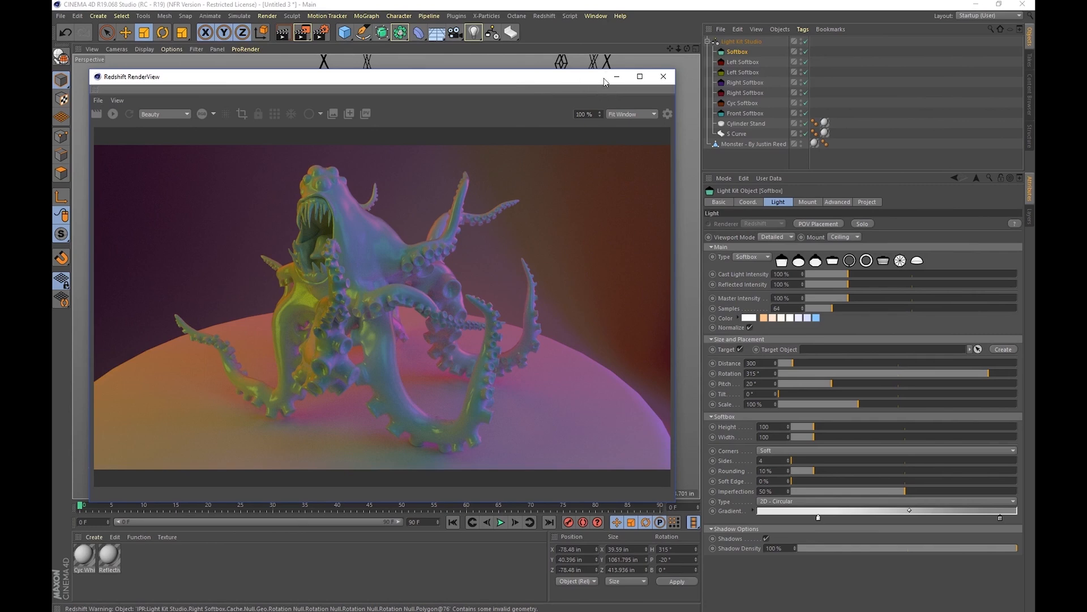
click(663, 76)
drag(493, 32, 383, 67)
drag(548, 439, 710, 512)
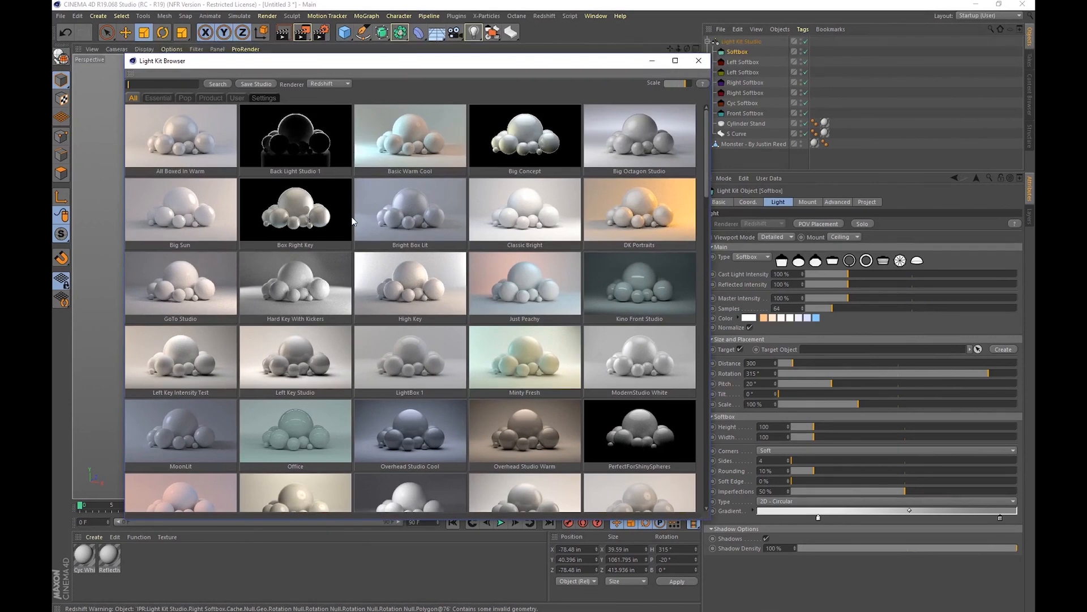
click(237, 98)
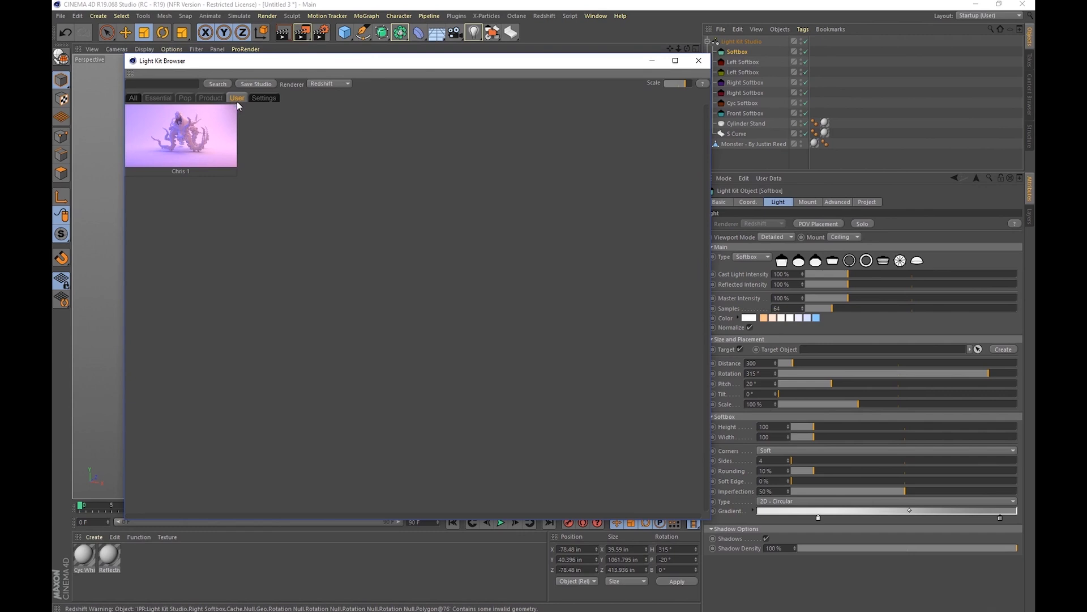
drag(392, 60, 341, 35)
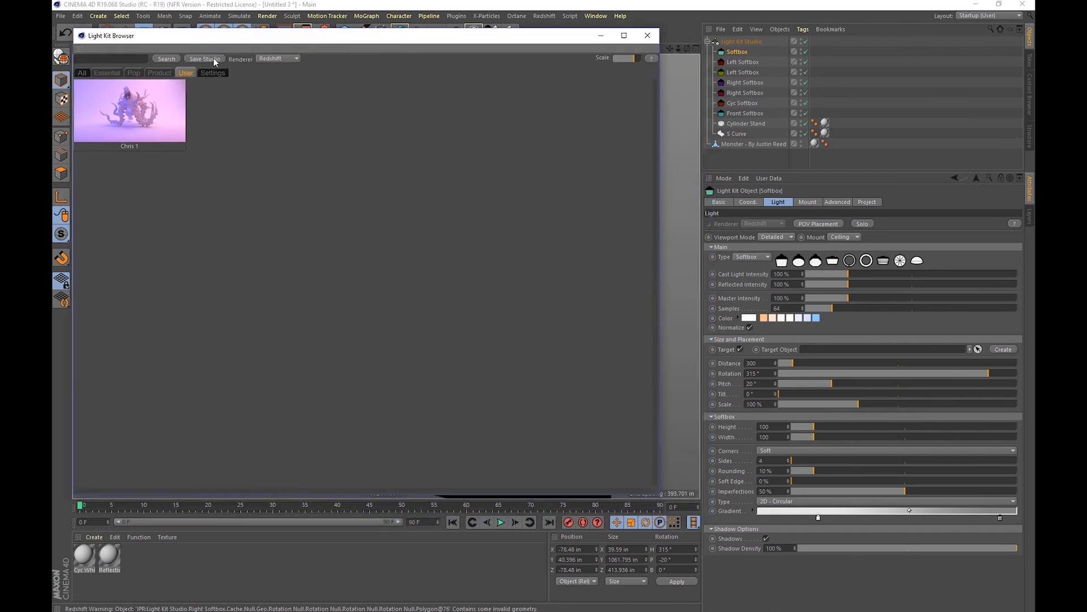
Save the current studio as a user preset named Cool Monster and refresh the User presets to show its thumbnail.
click(213, 59)
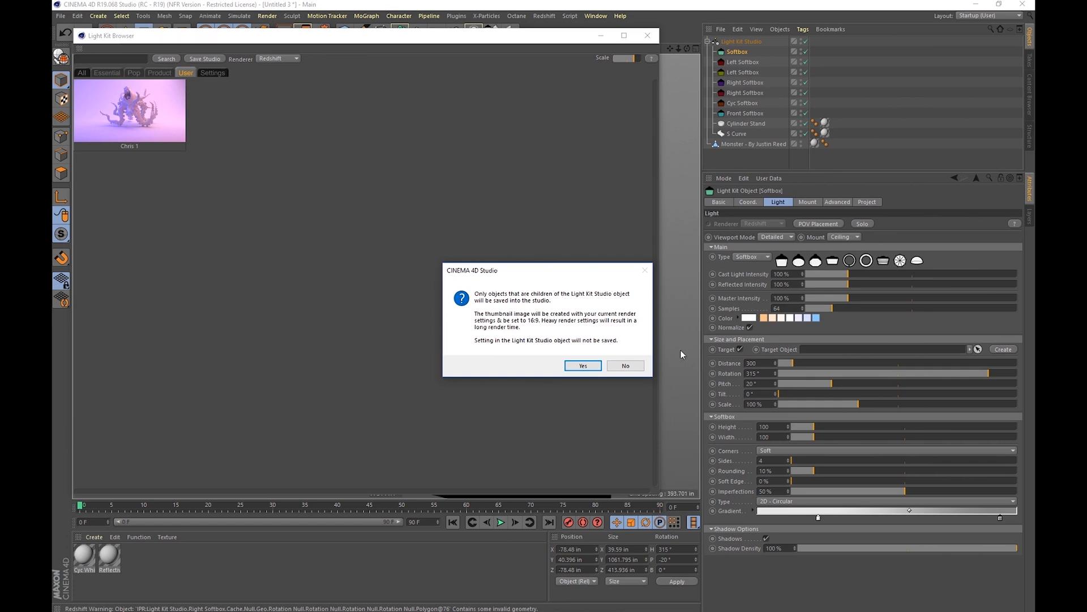
click(597, 366)
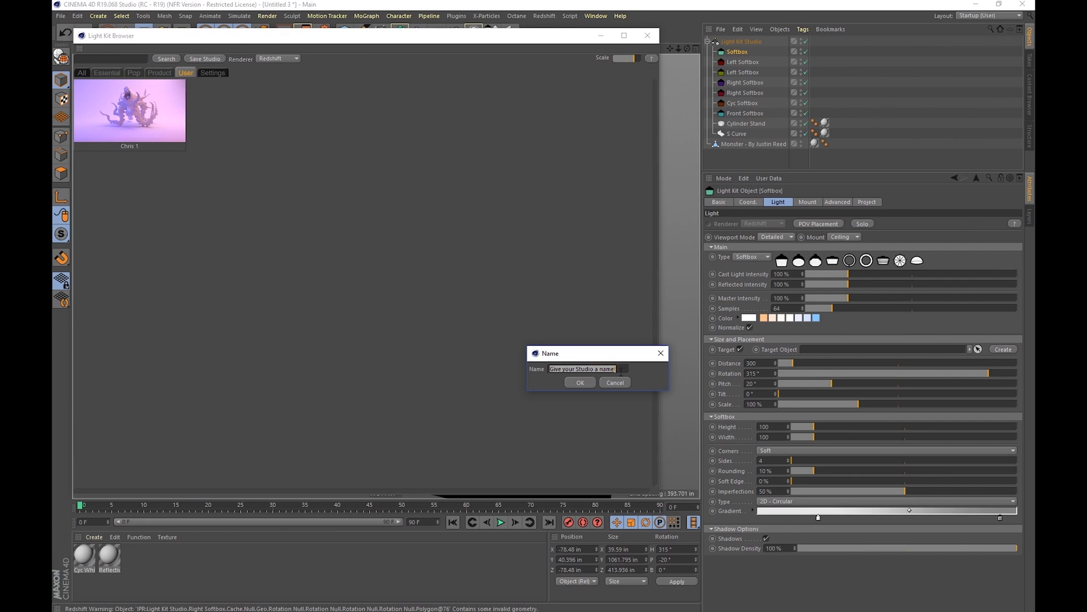
text(Cool Monster)
click(584, 383)
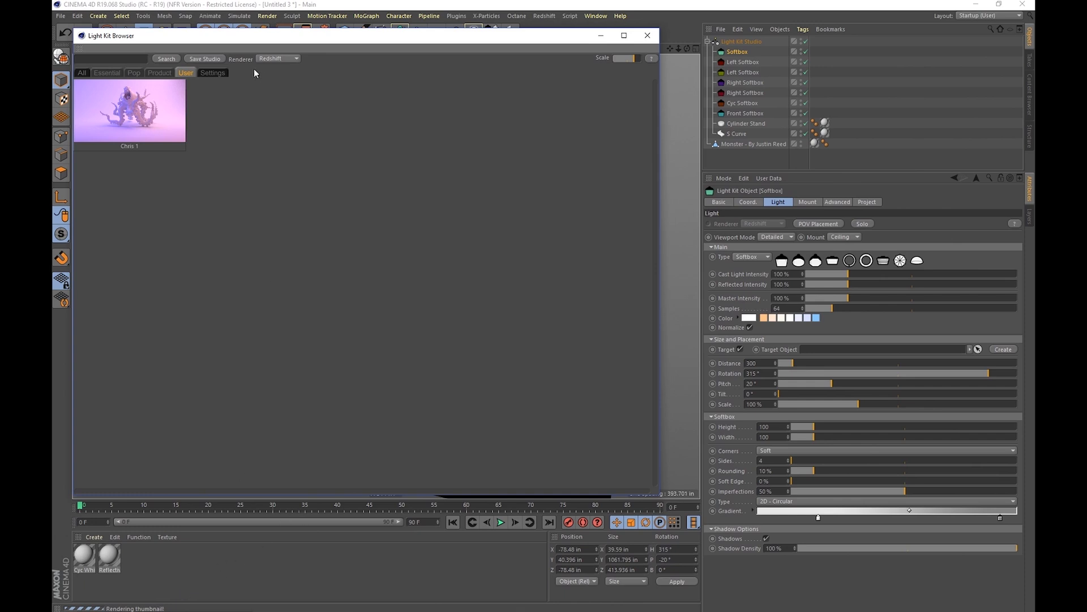
click(166, 74)
click(186, 73)
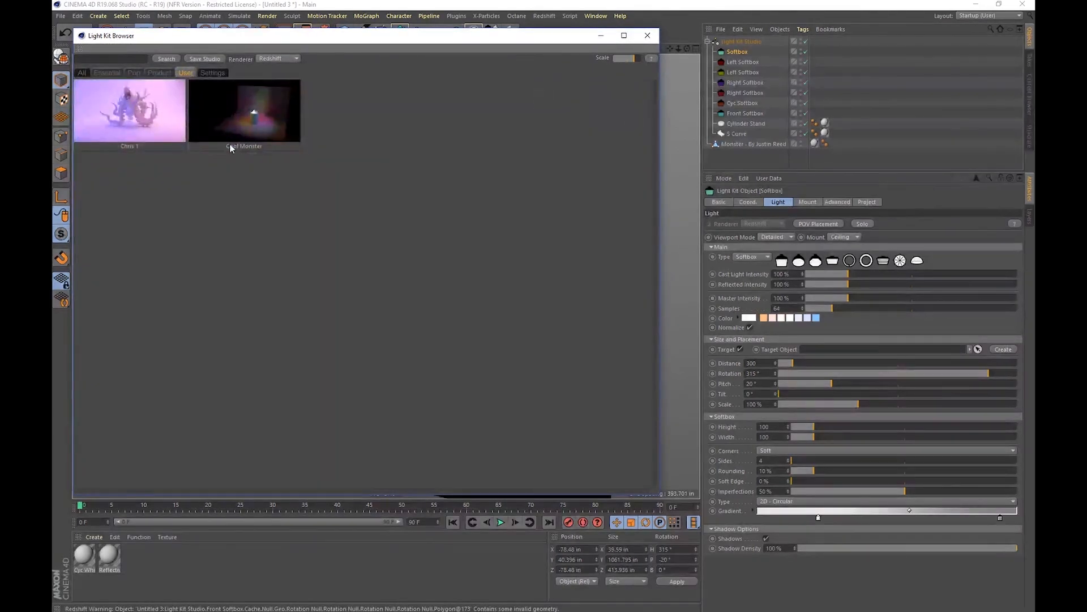
Delete the newly added Softbox beside the monster from the Light Kit Studio.
drag(370, 40, 485, 431)
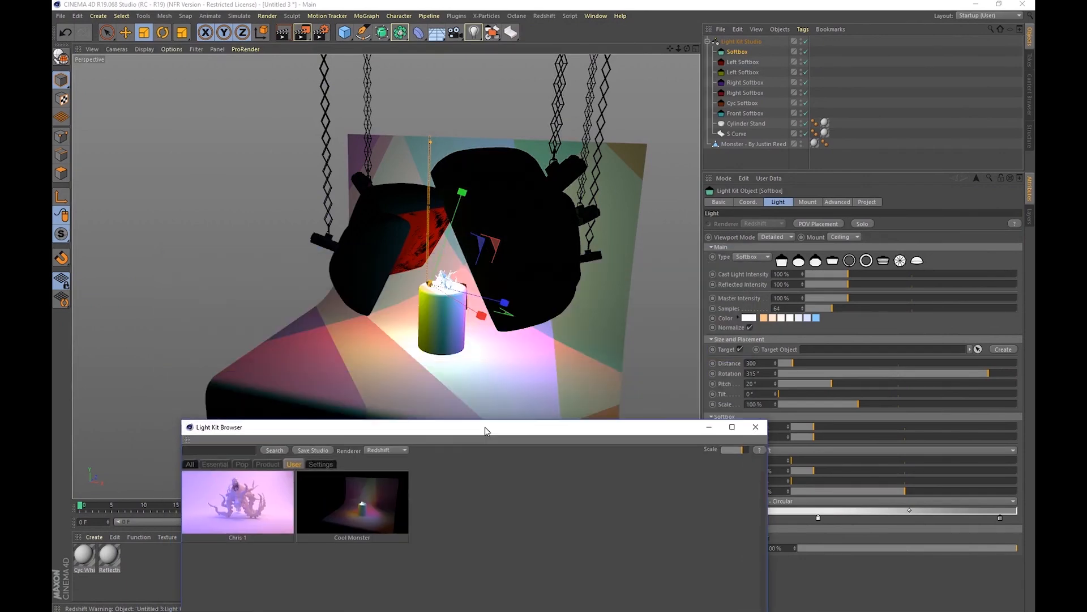
click(438, 276)
scroll(456, 272, up, 1)
scroll(456, 276, up, 5)
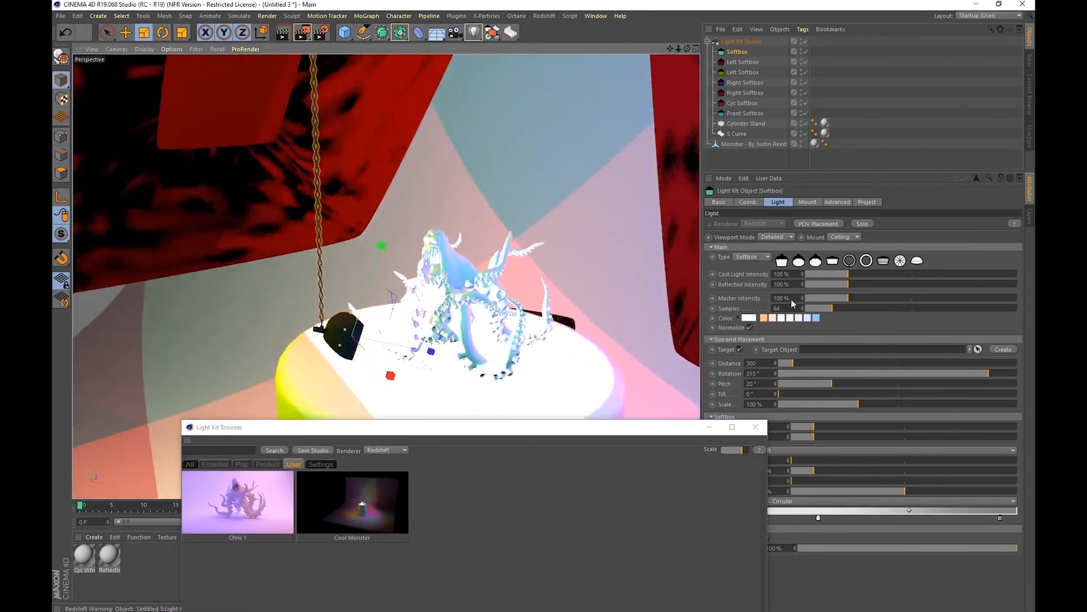
scroll(440, 203, up, 5)
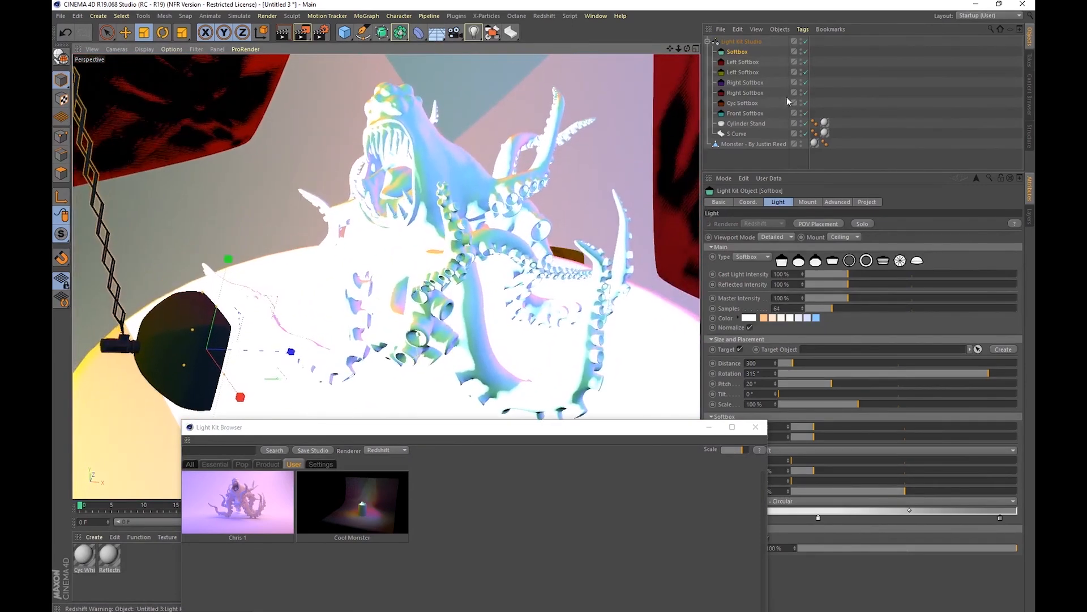
key(Delete)
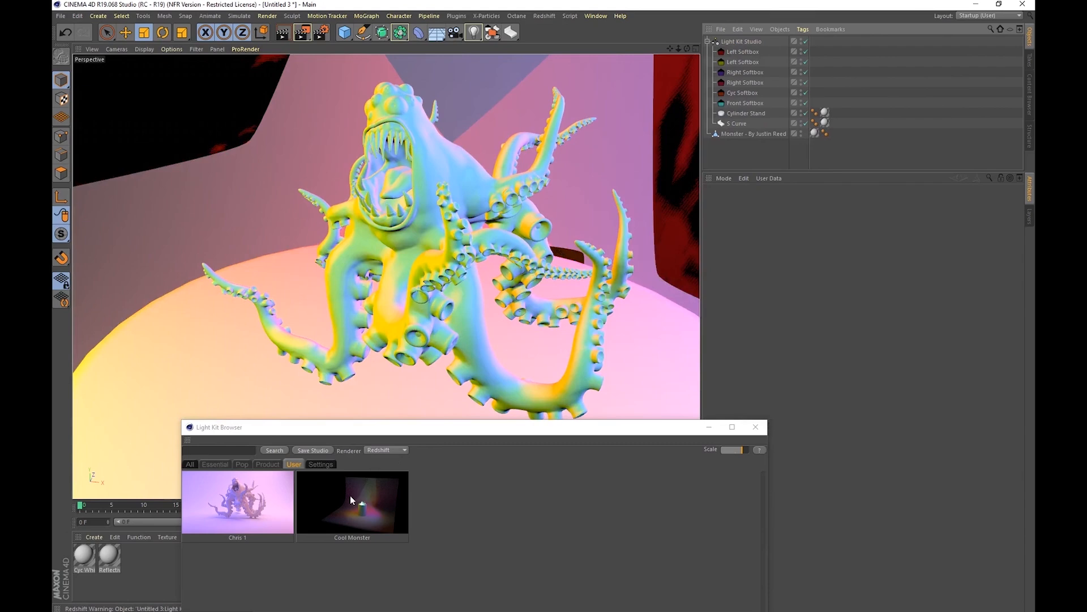
Delete the old Cool Monster user preset and save the current studio again under the name Cool Monster.
click(368, 512)
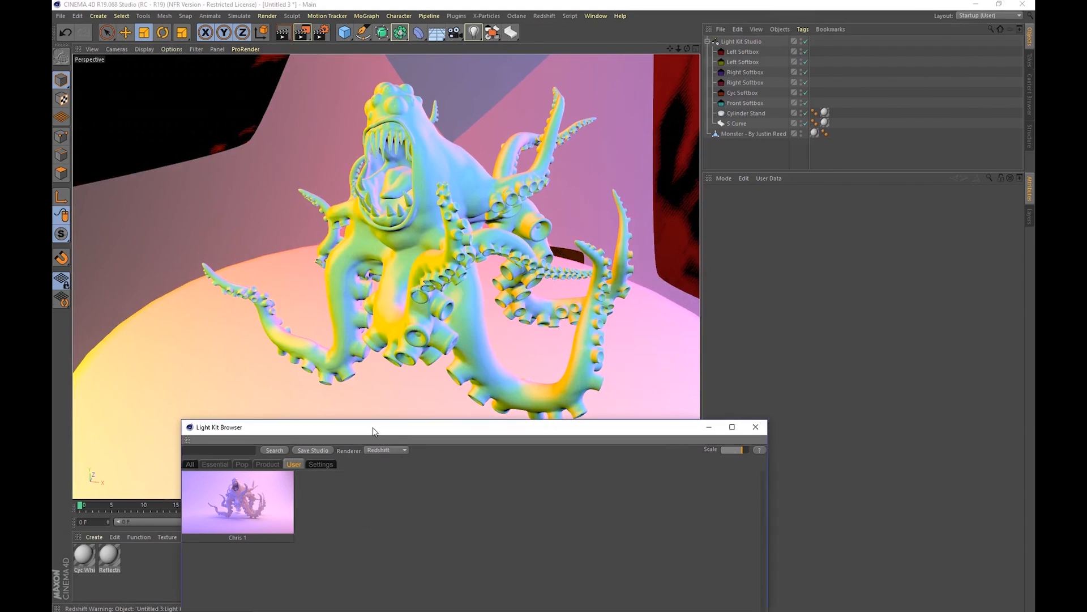
drag(372, 432, 371, 238)
click(310, 257)
click(585, 364)
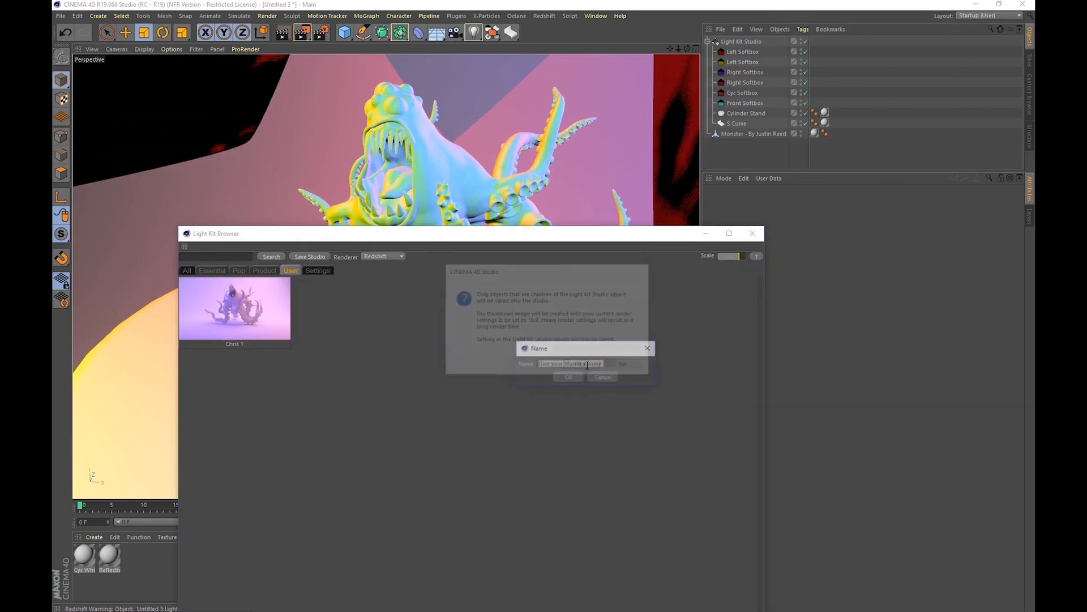
text(Cool Monster)
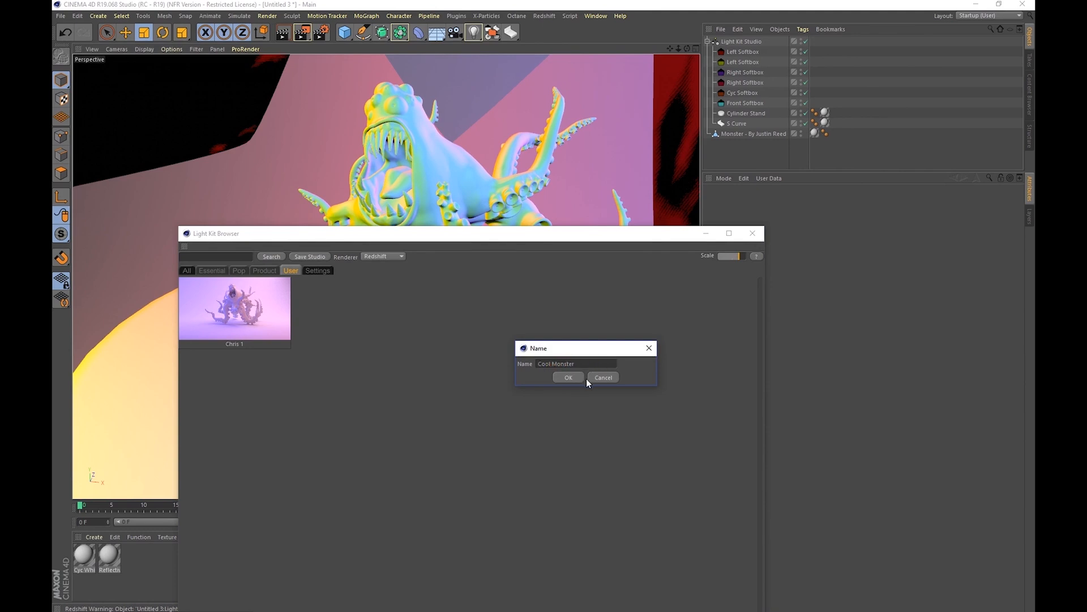
click(572, 378)
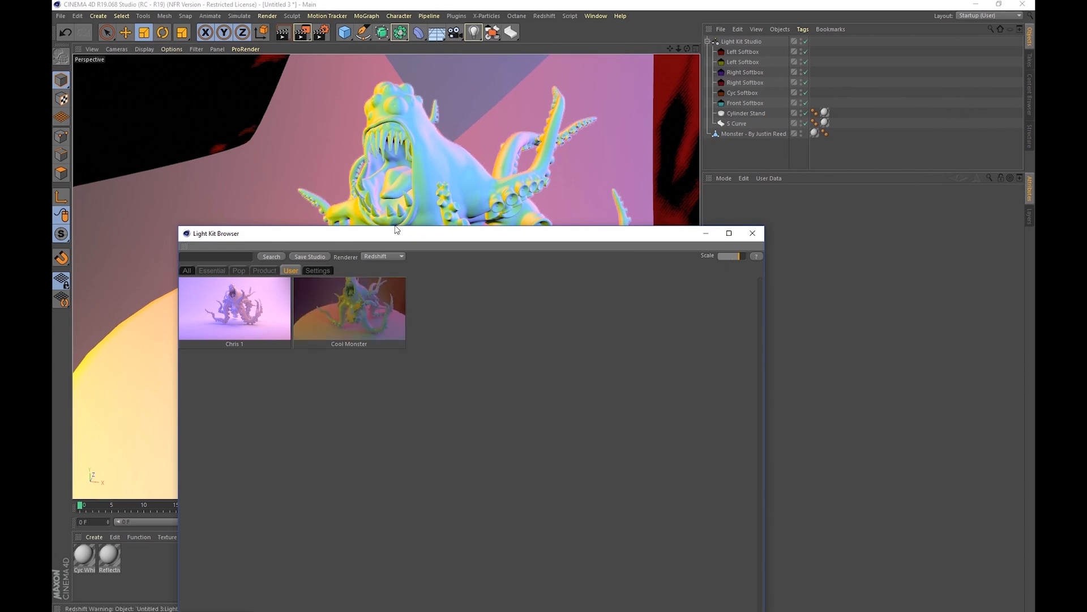
Select the Light Kit Studio object and replace its setup with the Candy Studio 4 preset from the Pop collection.
drag(459, 235, 836, 177)
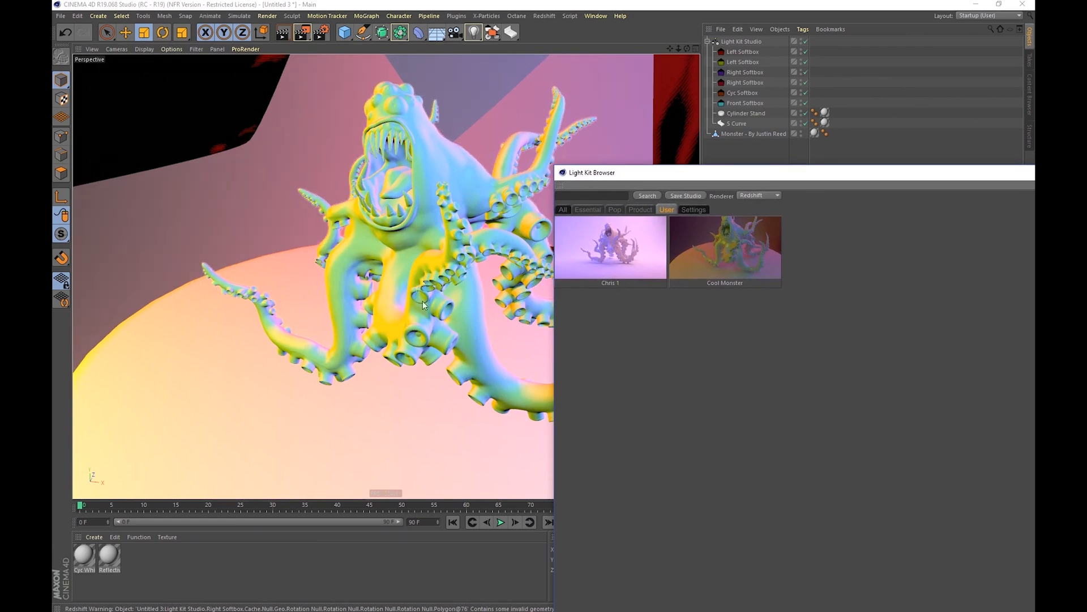
click(726, 40)
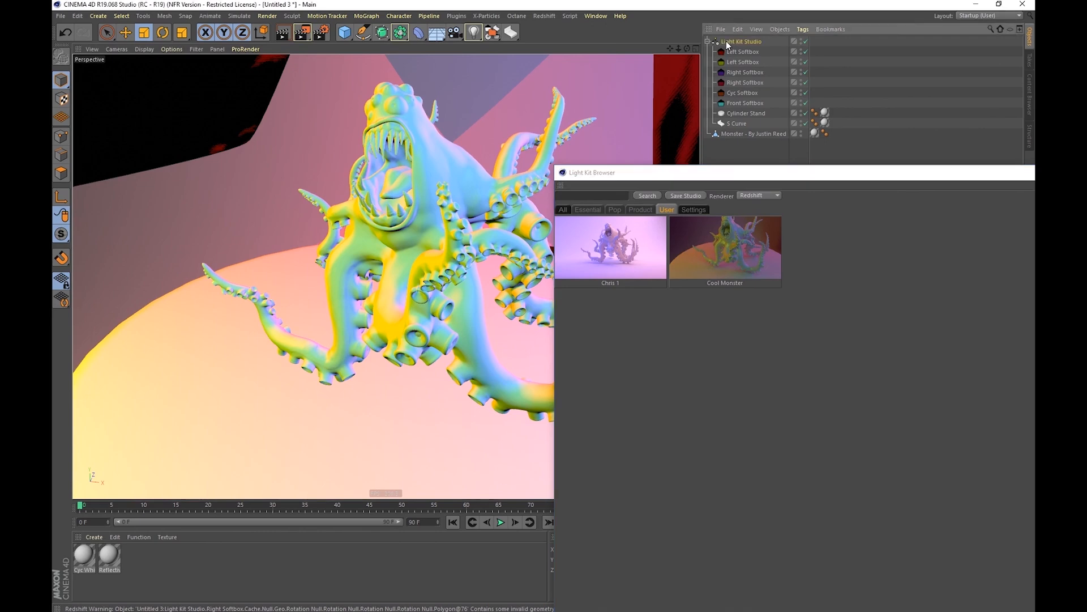
click(642, 211)
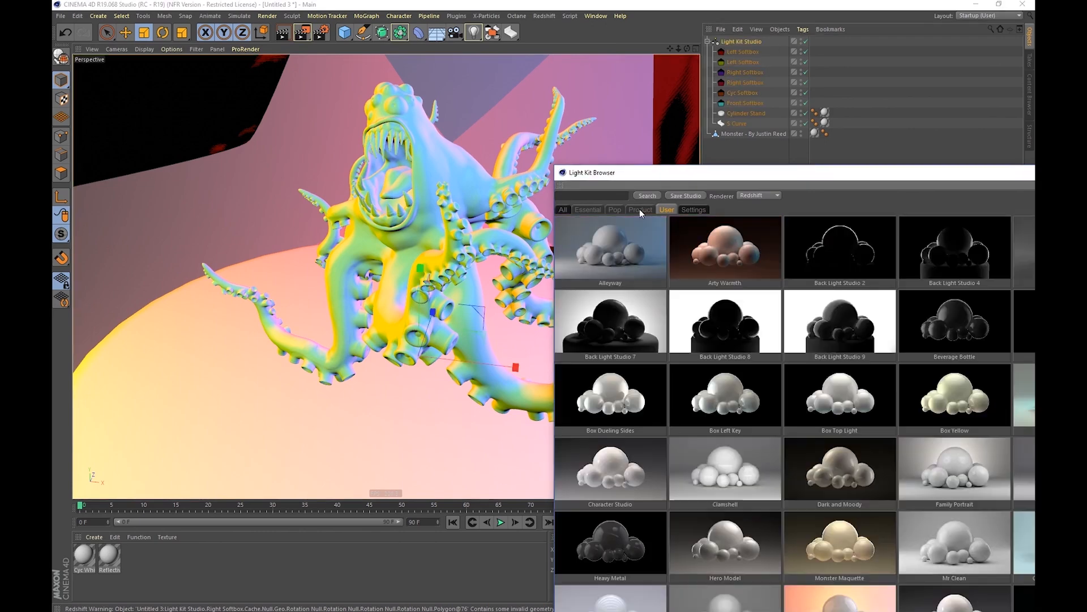
click(614, 210)
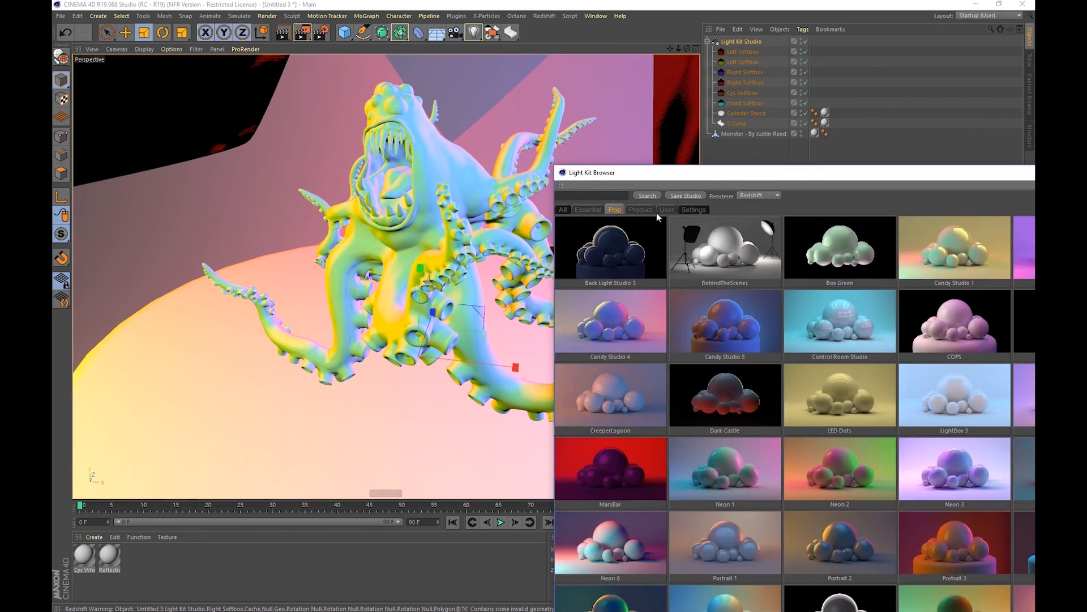
drag(657, 172, 598, 121)
scroll(719, 283, down, 1)
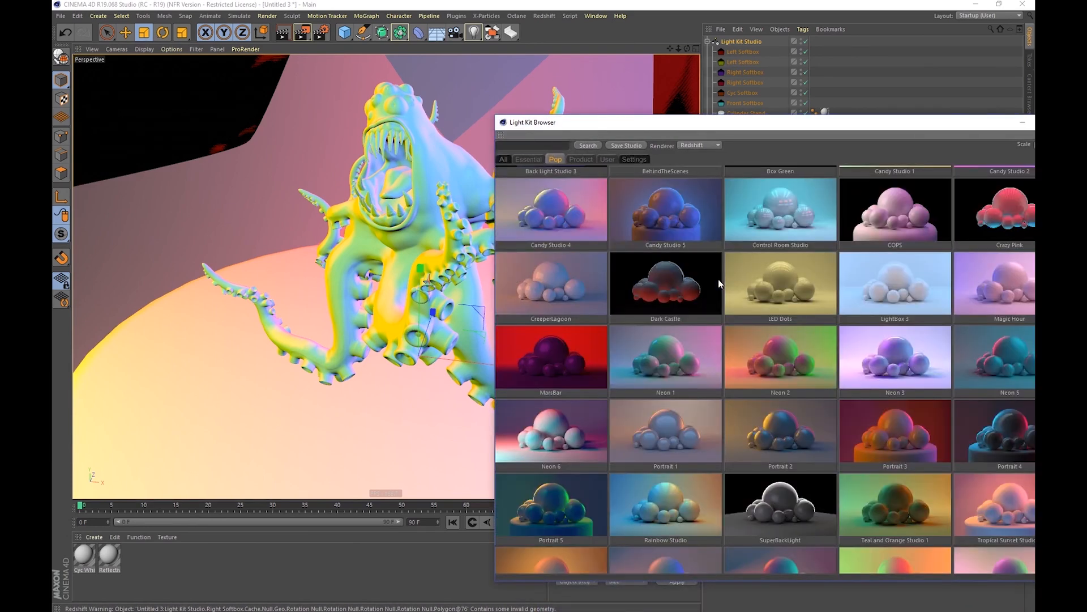
click(559, 222)
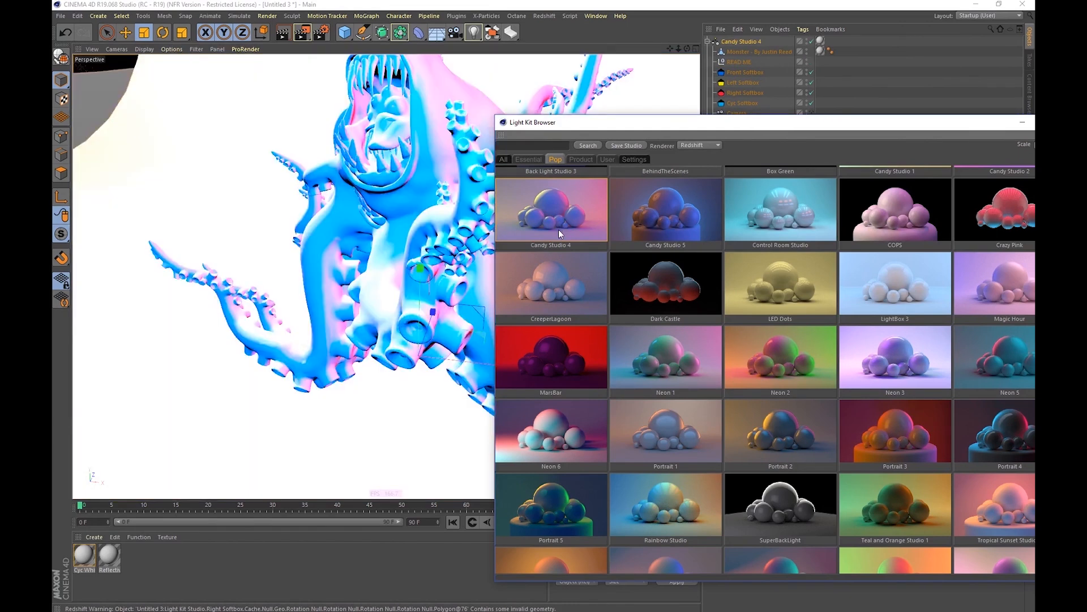
Delete the extra monster model nested inside the Candy Studio 4 object.
drag(667, 128, 786, 247)
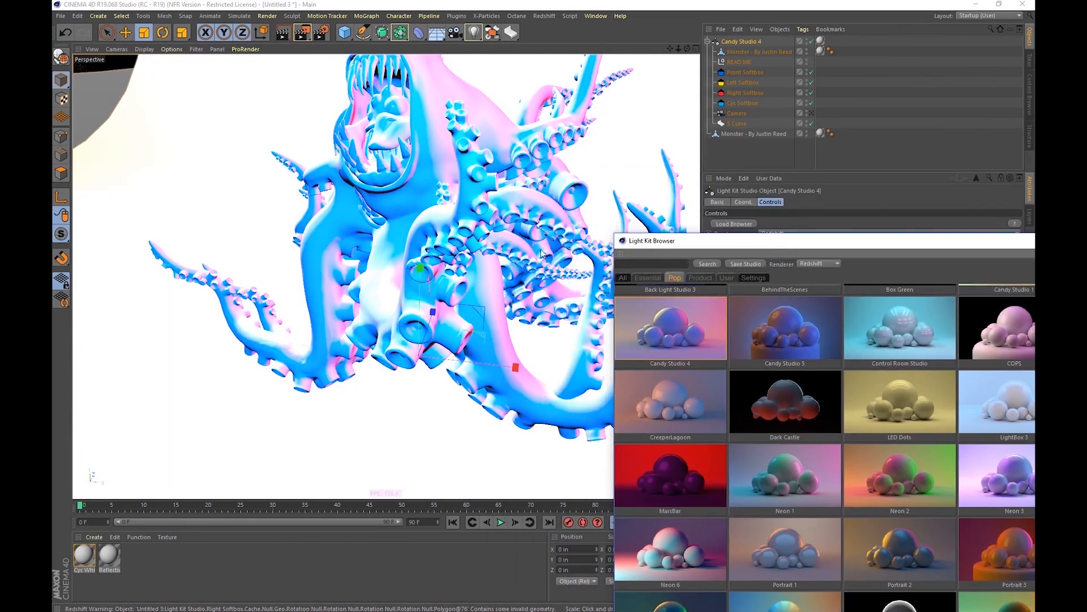
scroll(304, 260, down, 5)
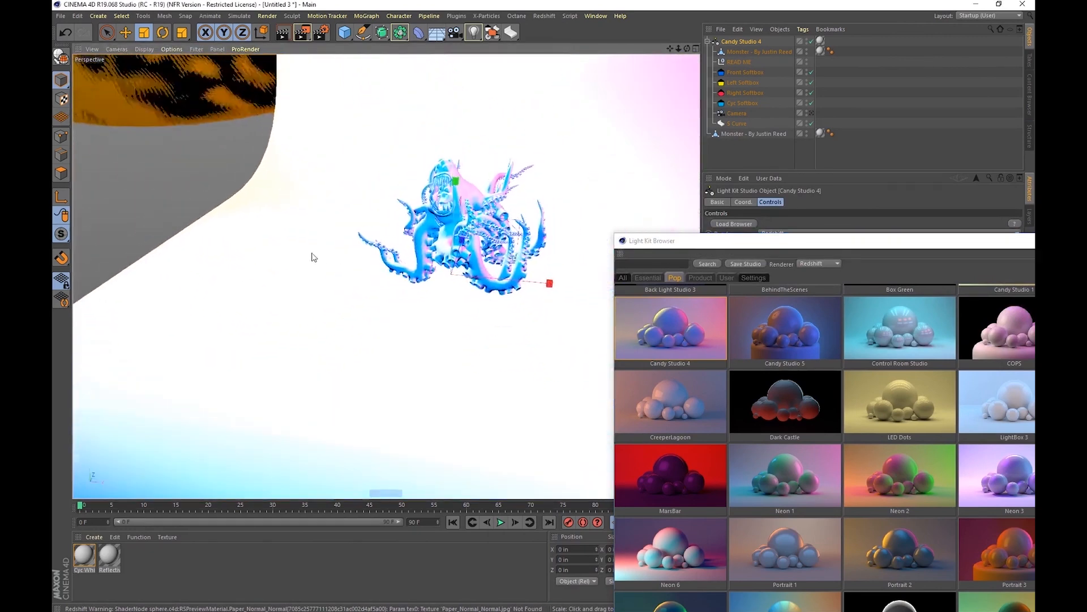
alt+drag(447, 260, 487, 260)
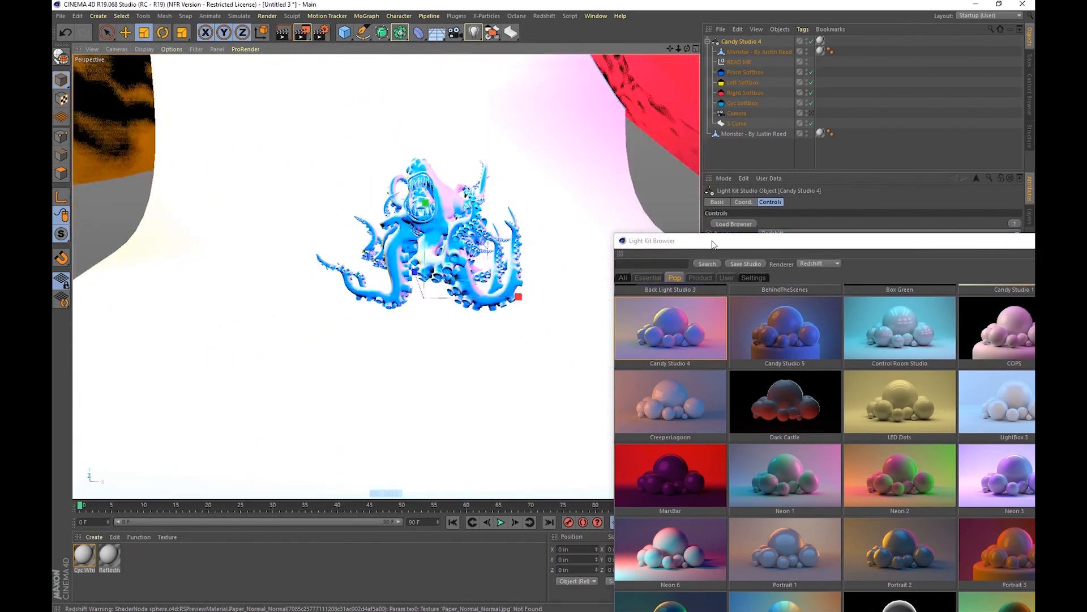
drag(696, 242, 399, 487)
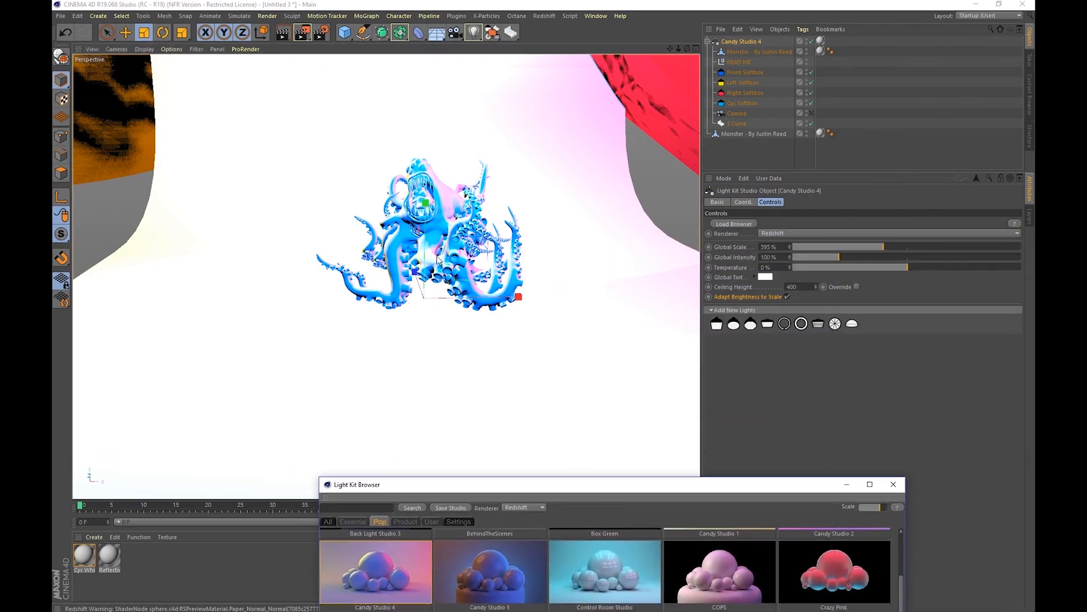
click(742, 52)
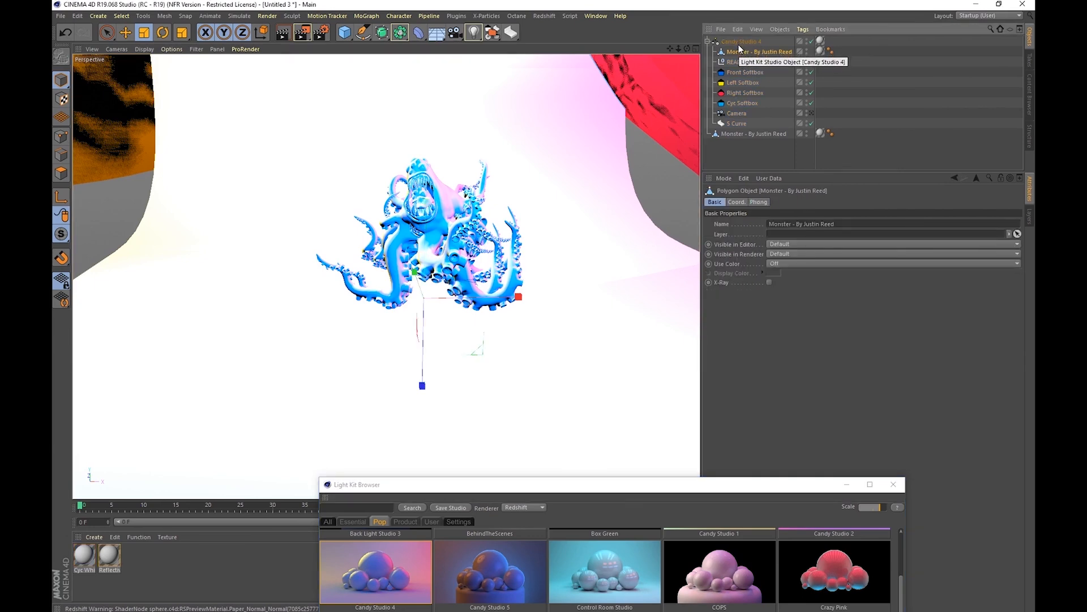
click(738, 42)
click(737, 51)
key(Delete)
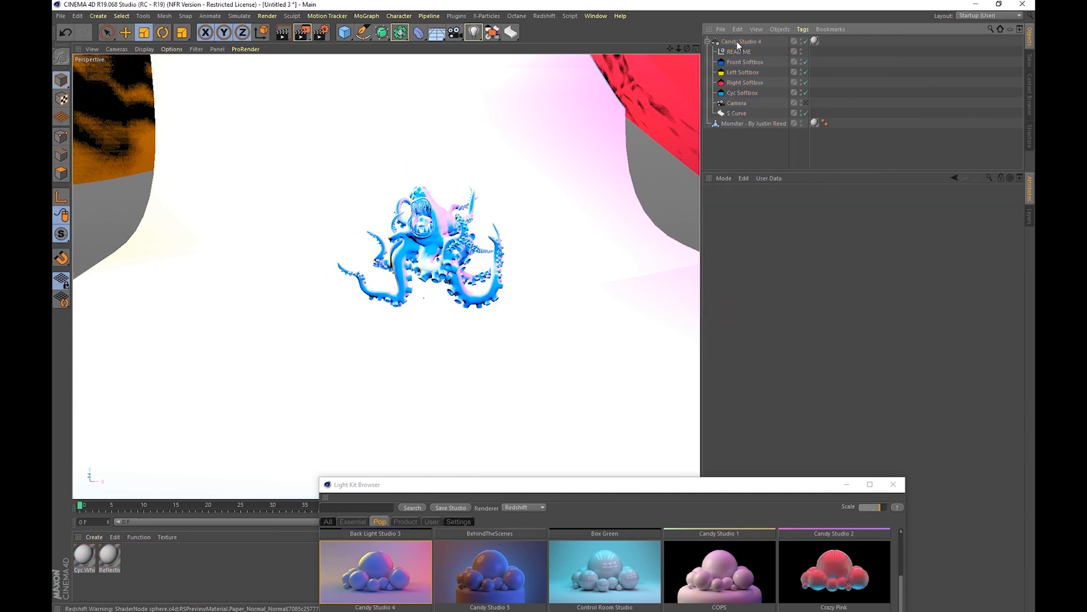
Move the Candy Studio 4 rig about 769 in along negative X and rotate its heading by about 44°.
click(737, 43)
alt+right_drag(474, 268, 306, 270)
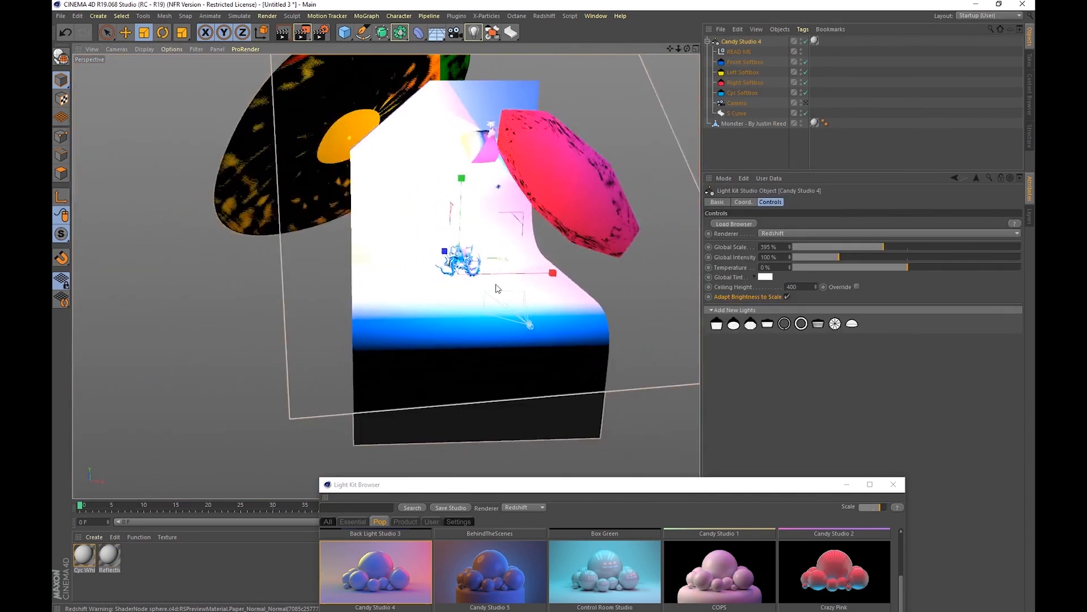
key(e)
drag(553, 276, 381, 265)
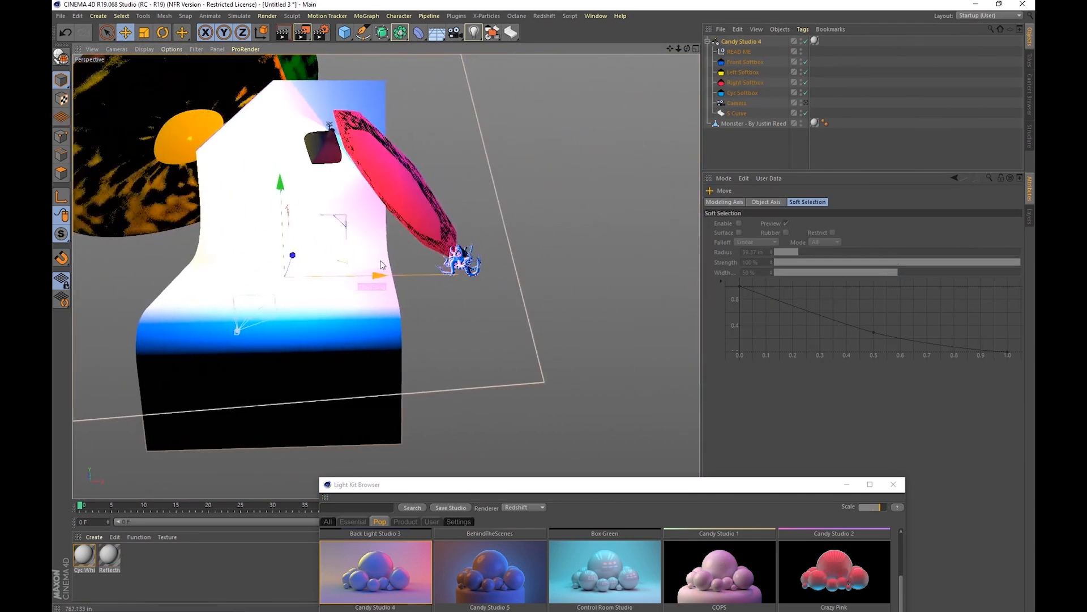
key(r)
drag(310, 297, 340, 286)
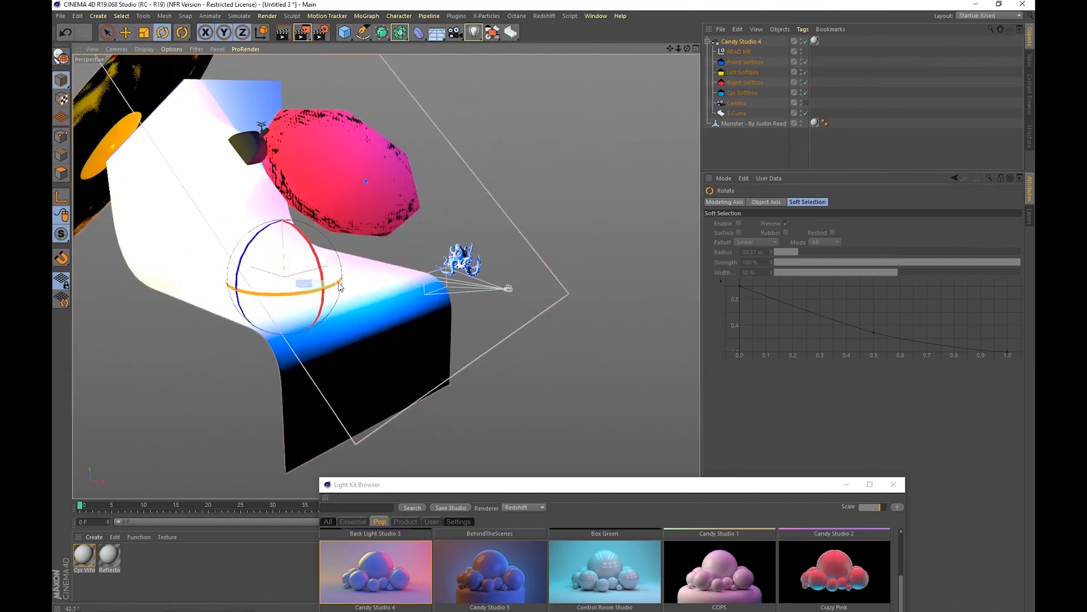
alt+drag(413, 247, 386, 272)
Delete the standalone monster model and replace the current studio with the Portrait 4 preset.
drag(594, 484, 585, 445)
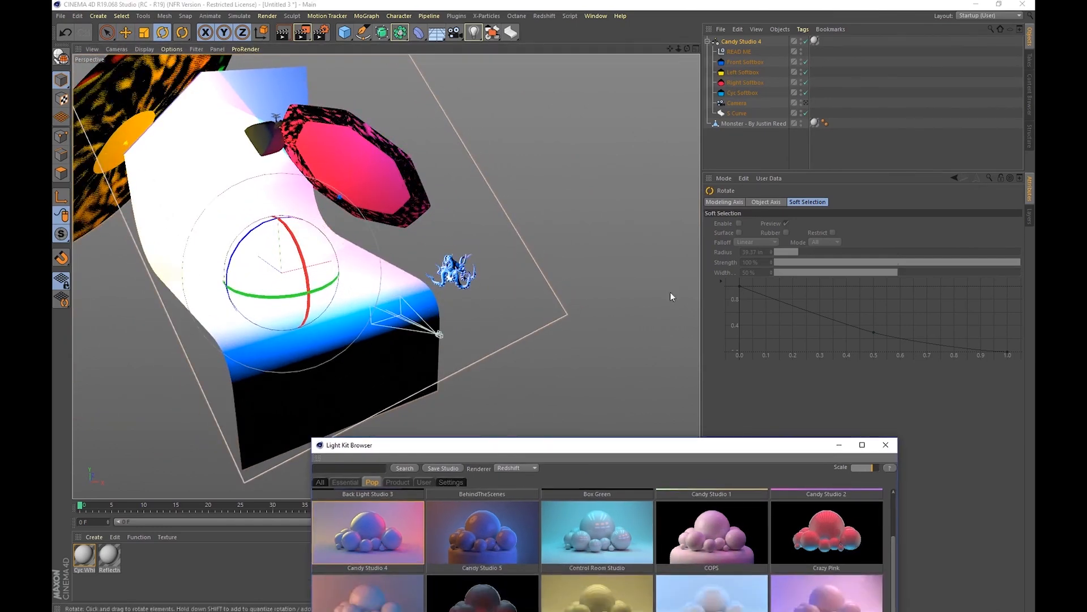
click(728, 124)
key(Delete)
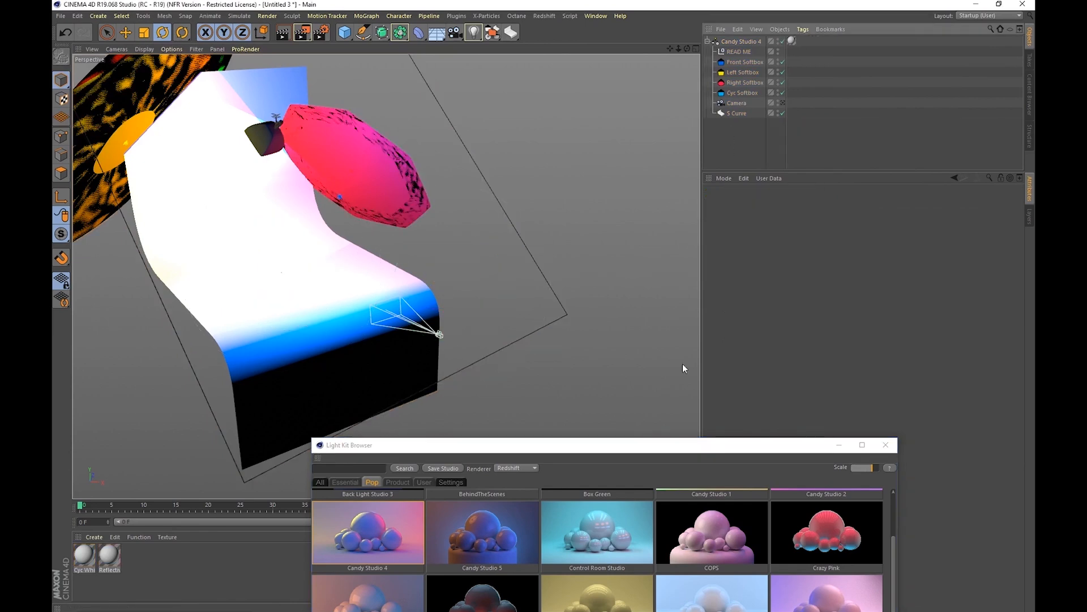
drag(618, 446, 677, 155)
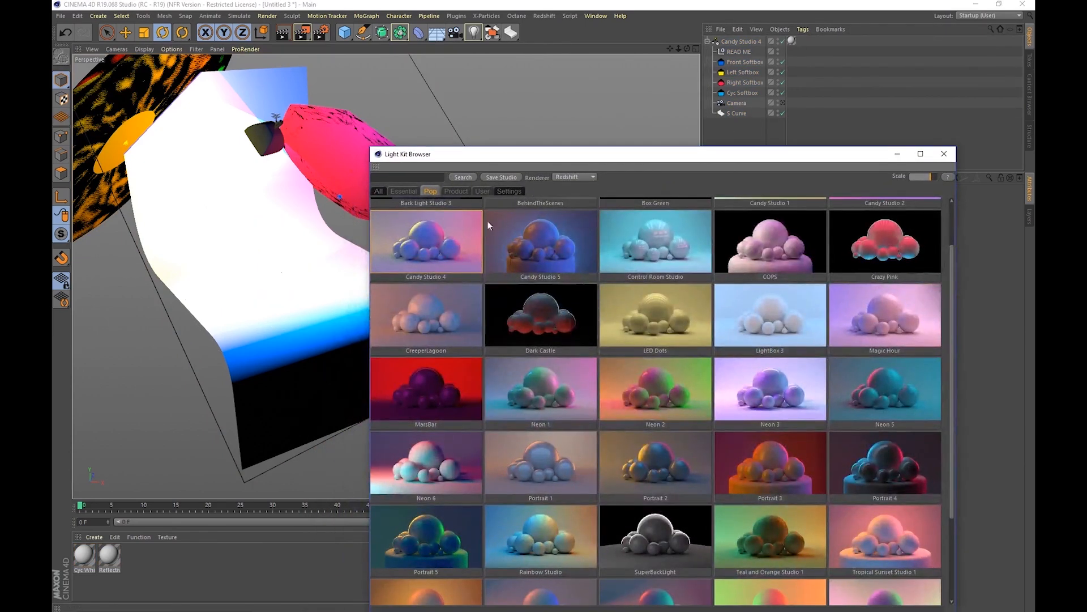
click(892, 478)
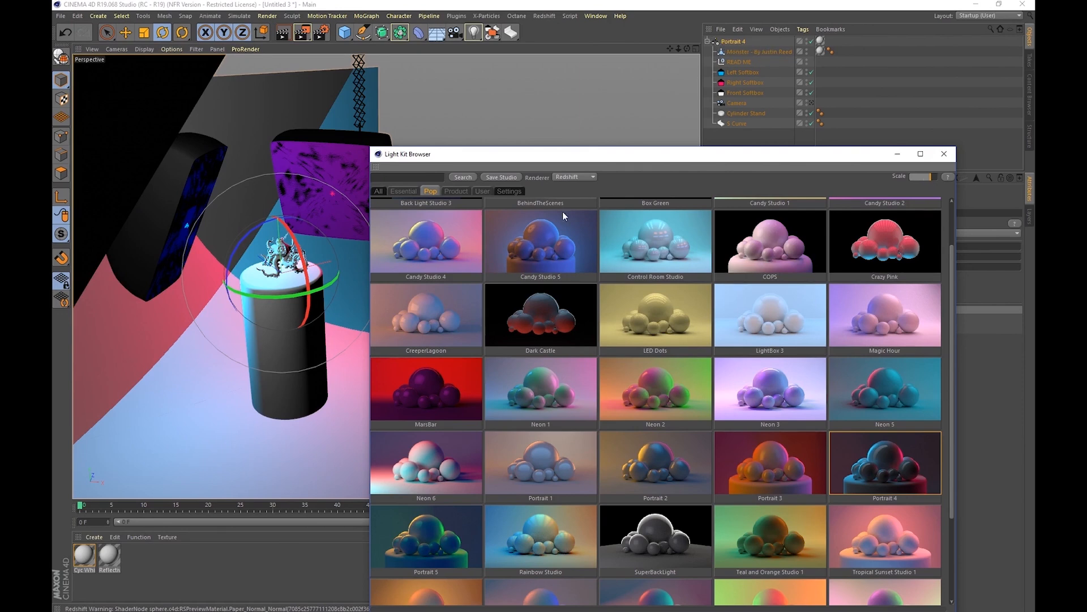
Disable Override Current Studio in the Light Kit Browser settings and load the All Boxed In Warm preset from the Essential collection.
drag(578, 166, 574, 106)
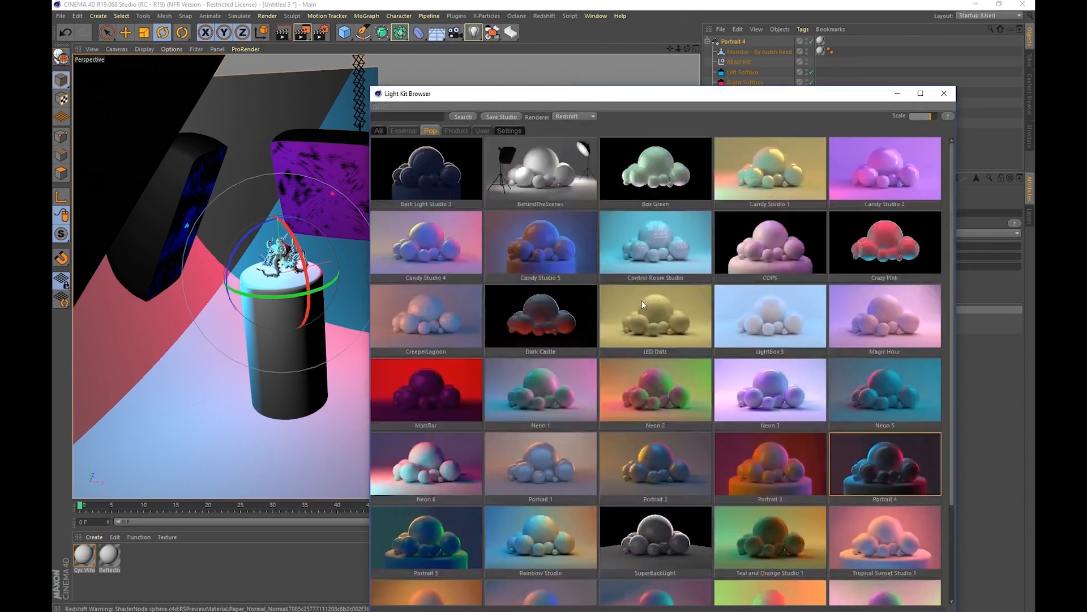
click(511, 131)
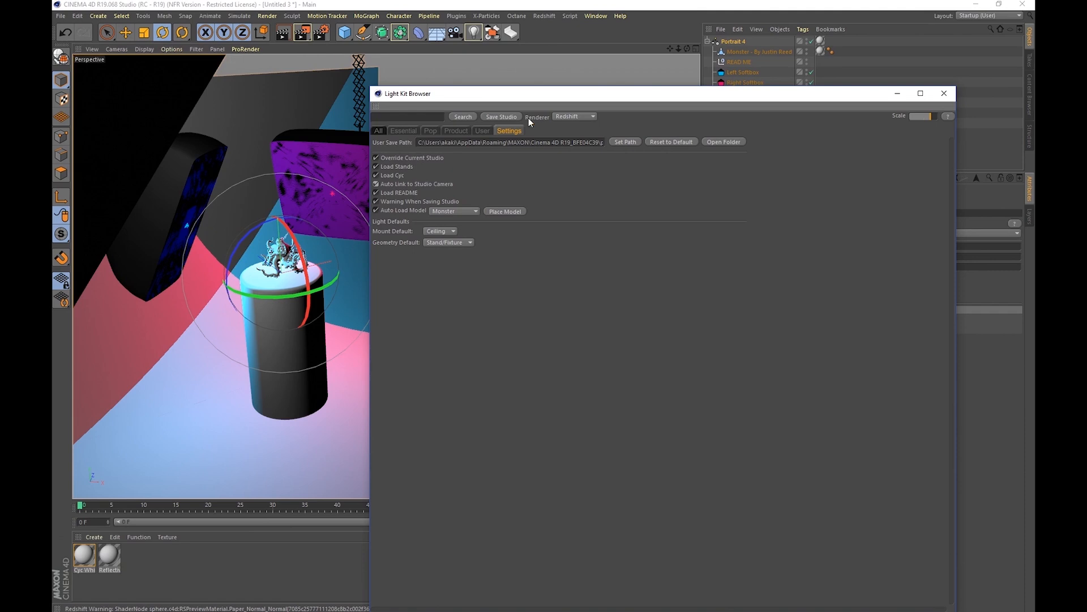
drag(748, 95, 707, 169)
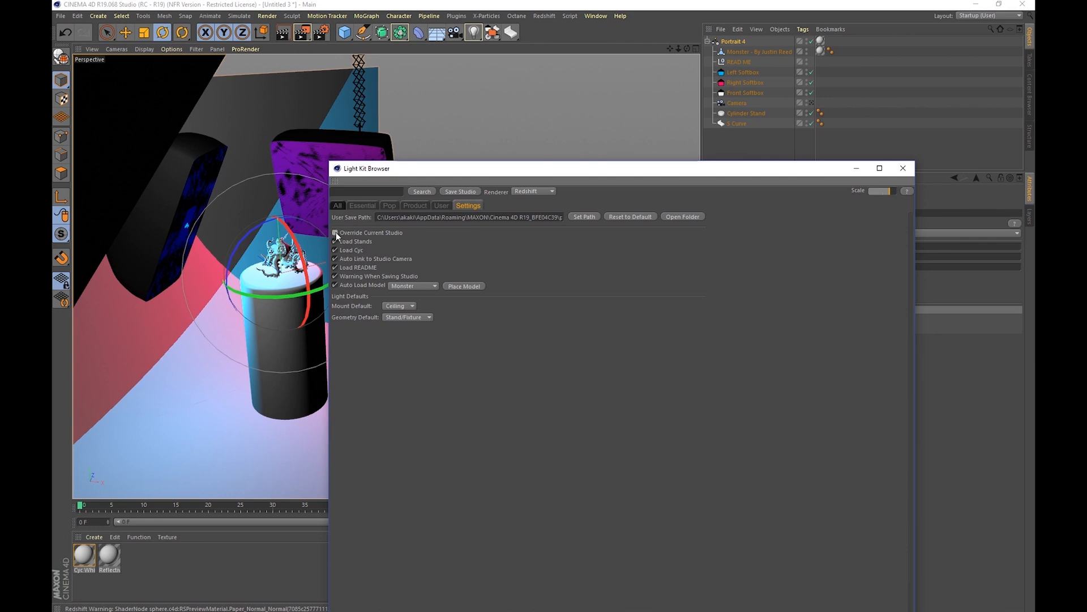
click(364, 205)
click(407, 255)
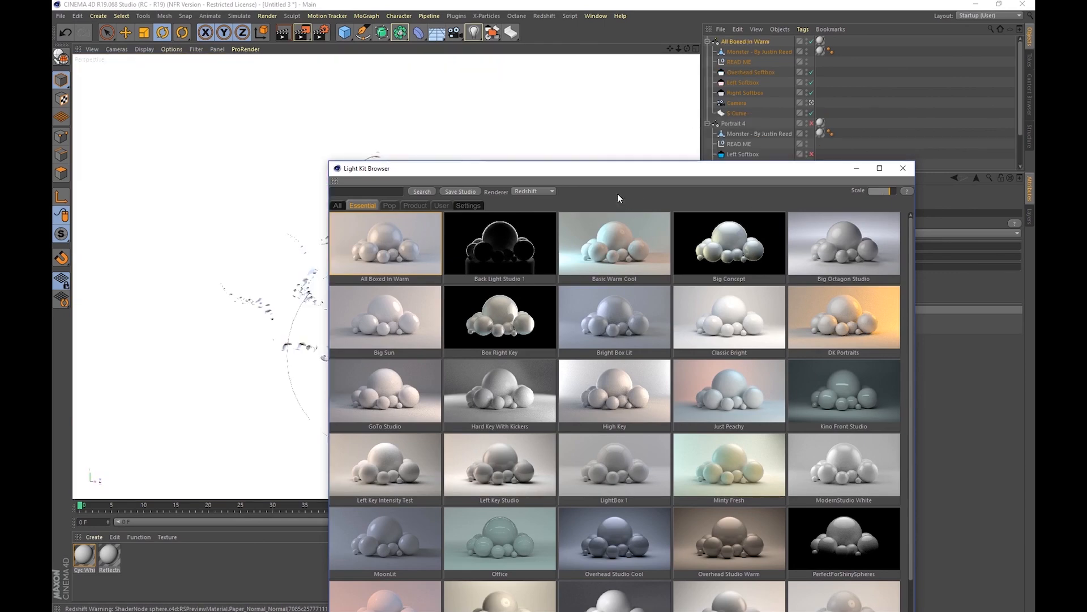
Look through the Auto Load Model choices in the Light Kit Browser settings and close the browser.
drag(590, 170, 453, 154)
click(331, 187)
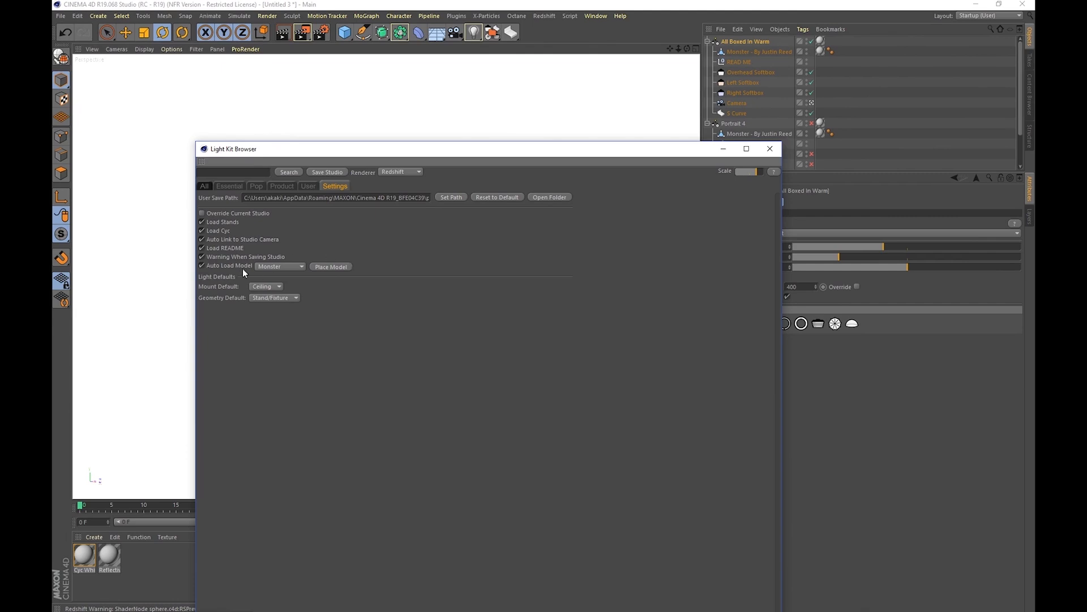
click(268, 266)
click(769, 148)
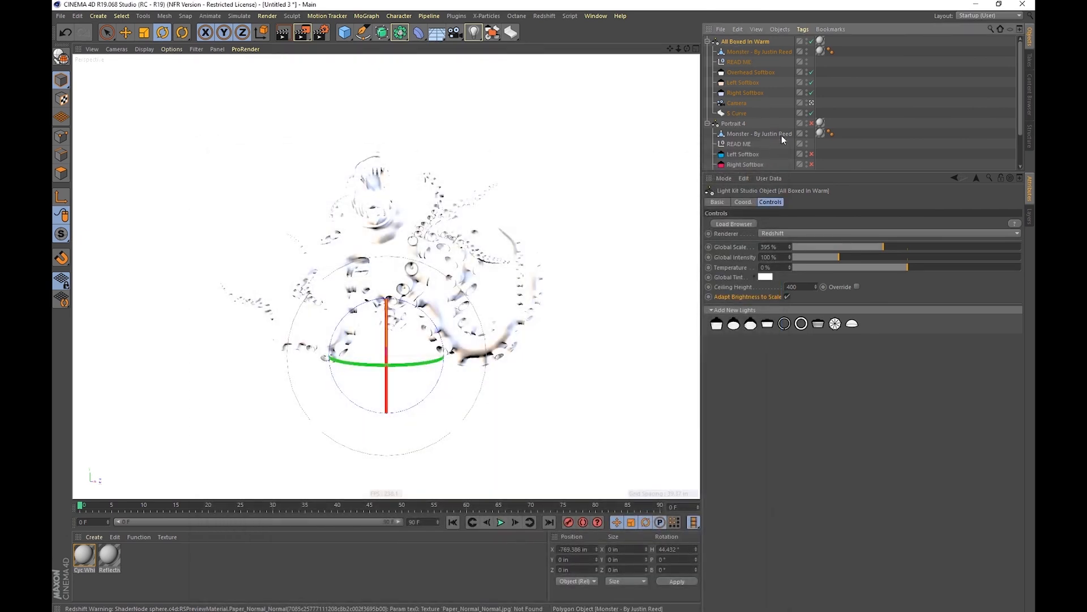
Enlarge the object list, delete the All Boxed In Warm studio and select the remaining Portrait 4 studio.
drag(800, 170, 800, 243)
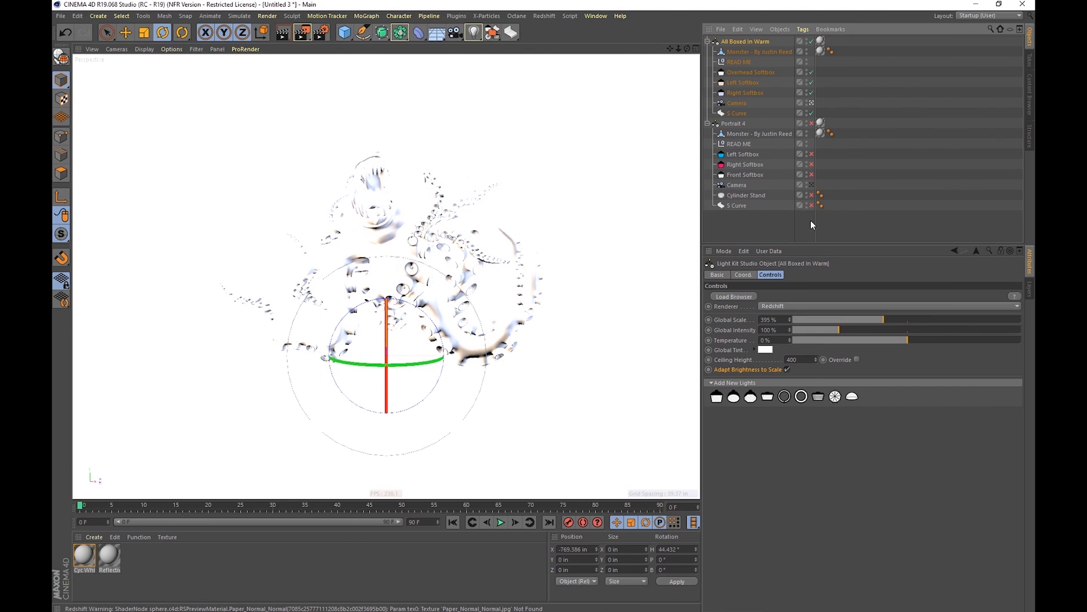
key(Delete)
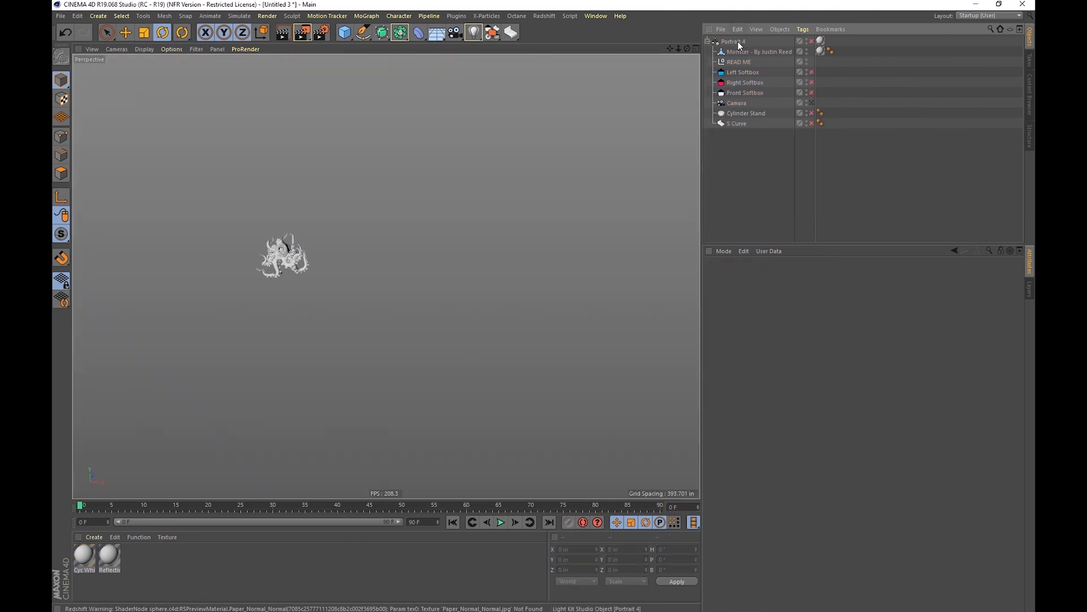
click(738, 42)
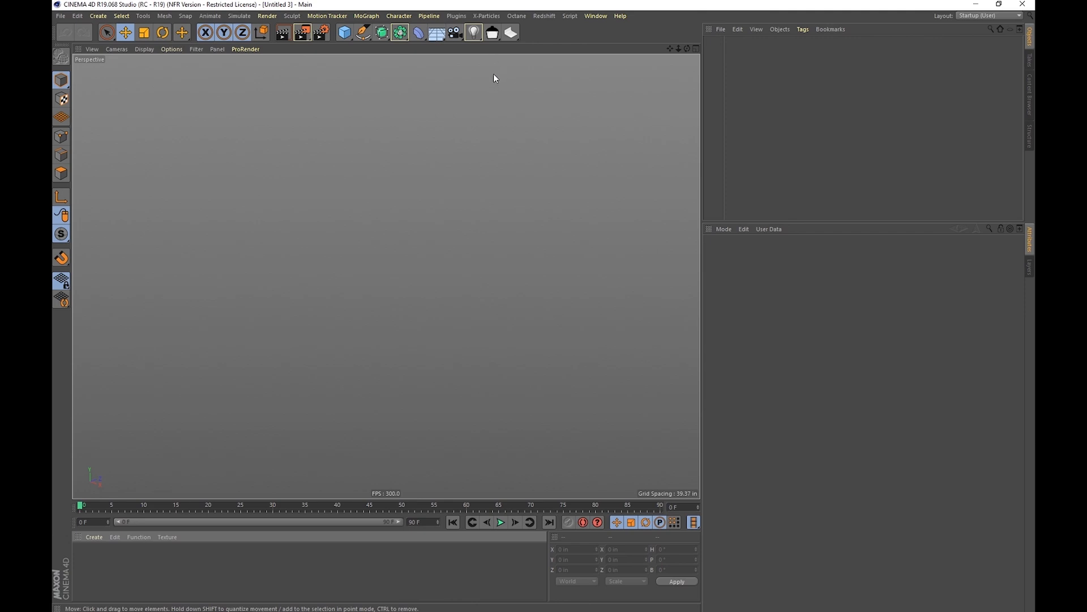
Look up where the Light Kit Browser can be launched among the Light Kit lights and the Light Kit Pro 3 plugin commands.
click(492, 34)
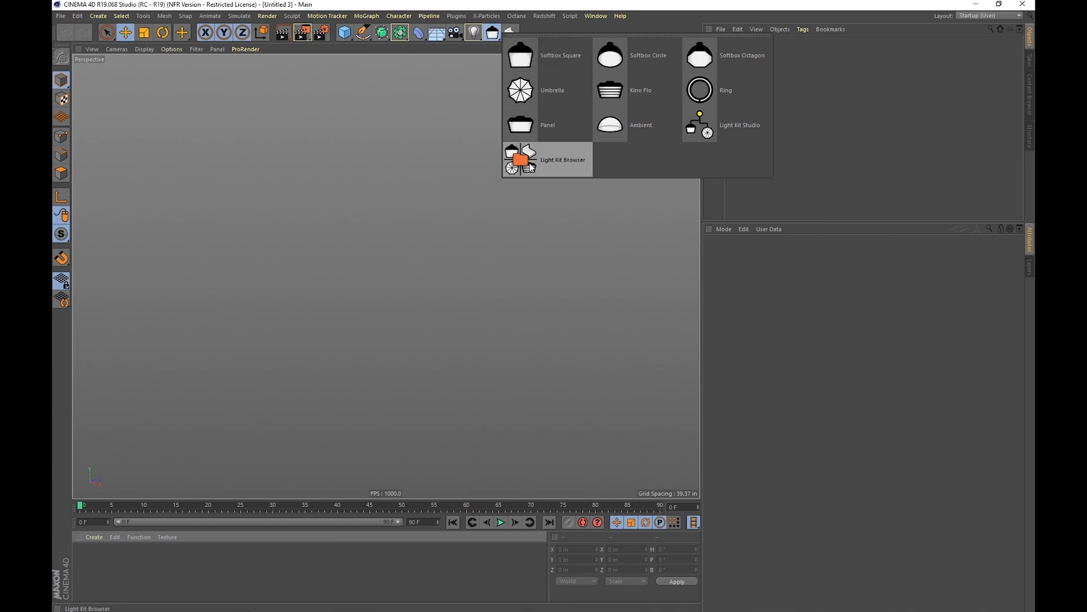
click(461, 15)
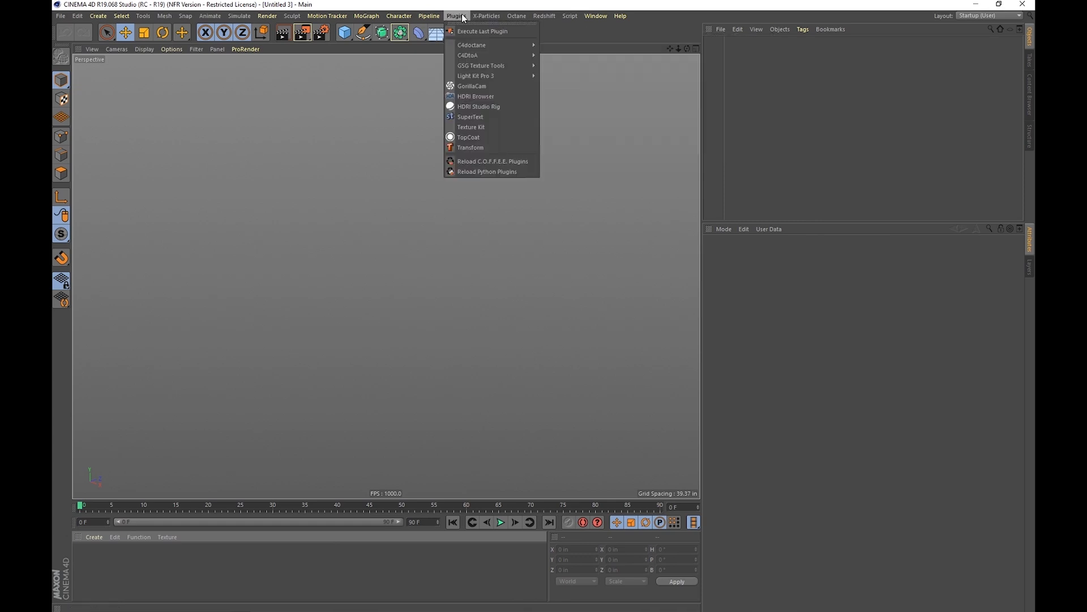
mouse_move(473, 75)
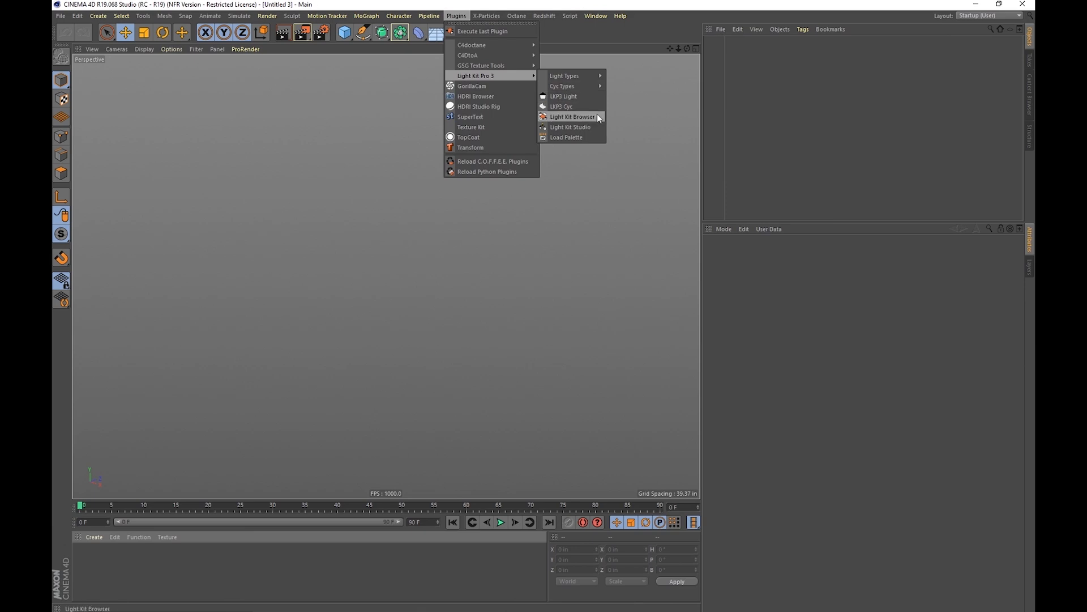
click(648, 37)
Add a Light Kit Studio containing one square softbox light to the empty scene.
click(492, 32)
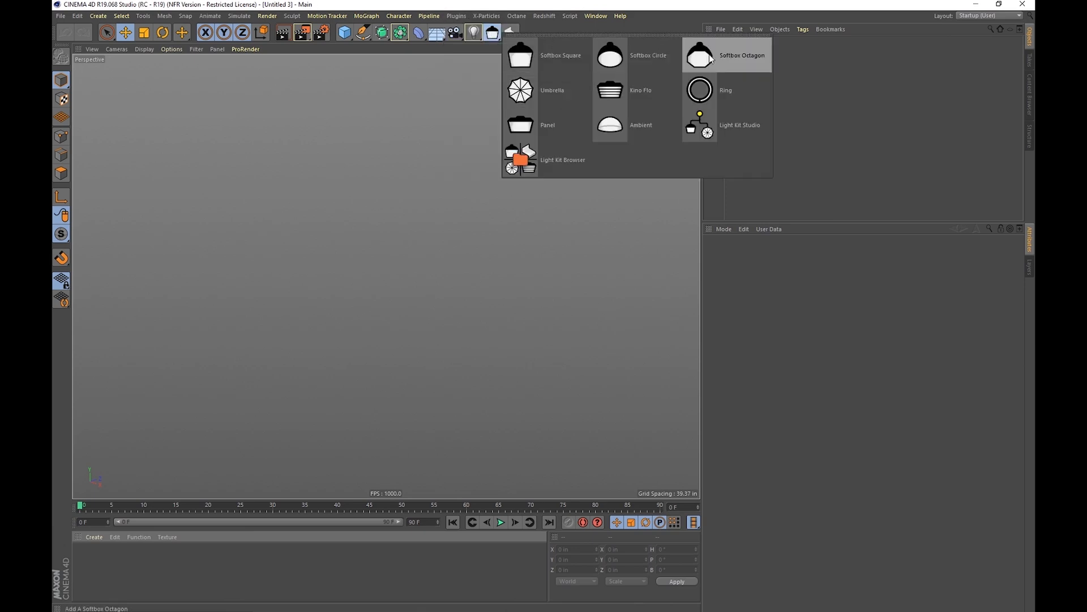
click(732, 132)
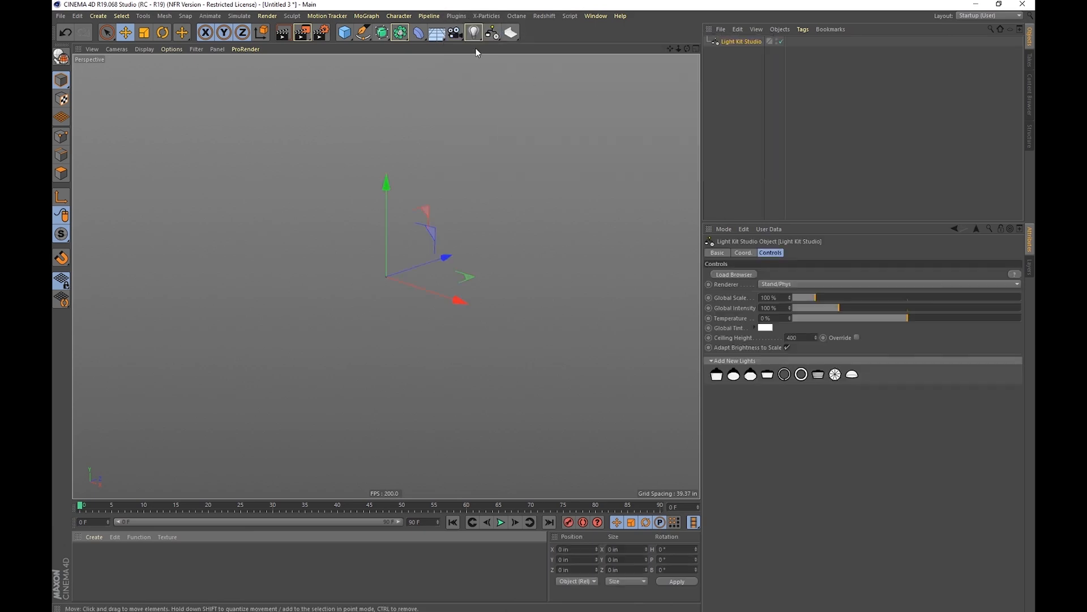
click(492, 33)
click(528, 61)
drag(727, 51, 730, 51)
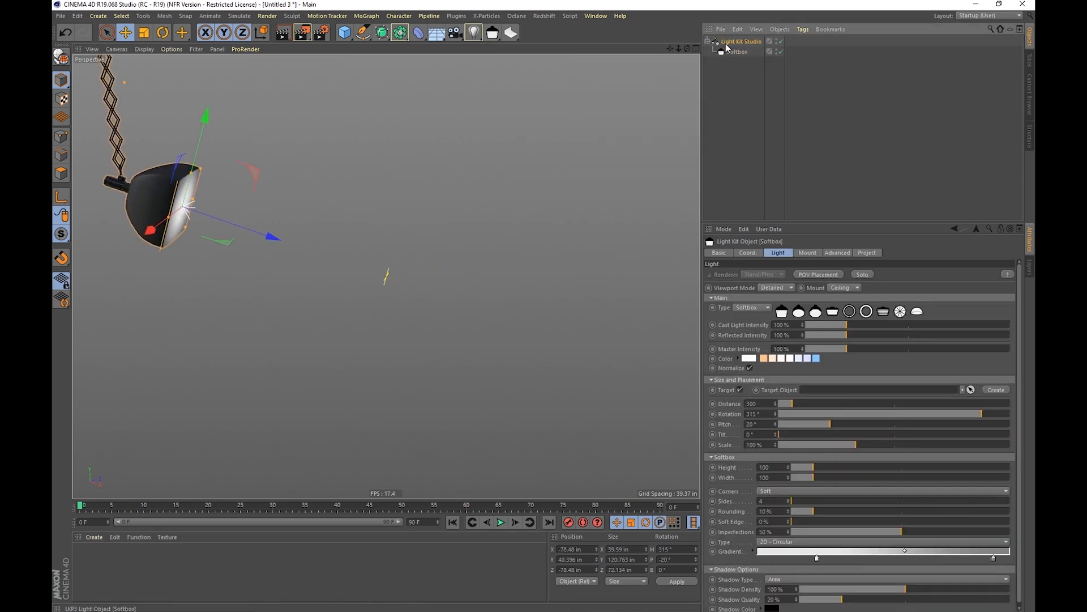
Open the Light Kit Browser from the Light Kit Studio object and delete that studio from the scene.
click(714, 44)
double_click(715, 41)
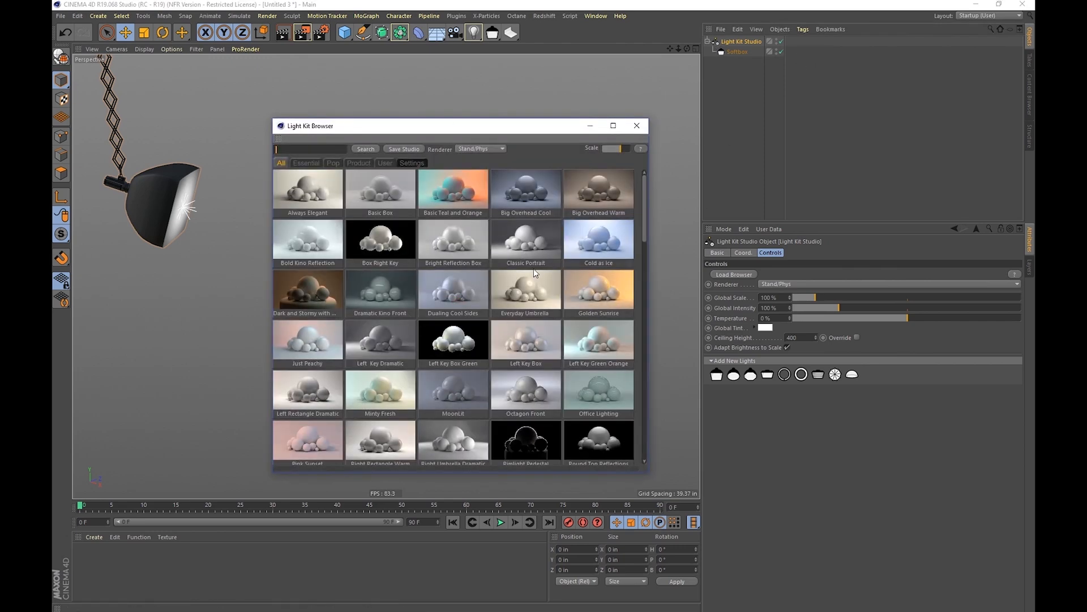
click(732, 41)
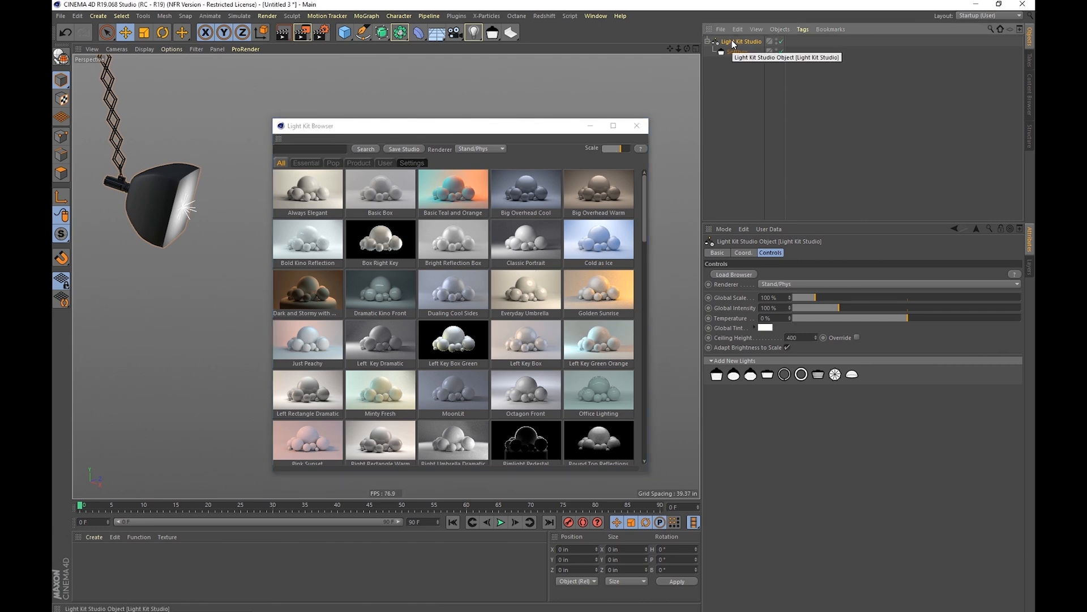
key(Delete)
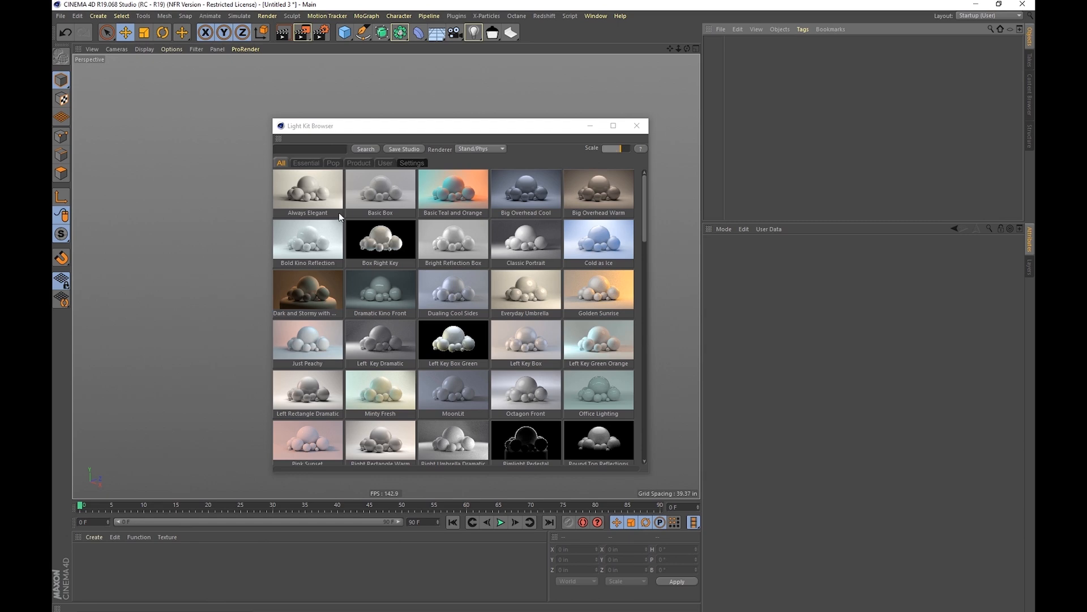
Load the Dark and Stormy with Pedestal studio preset and shift the browser window to reveal the scene.
click(605, 301)
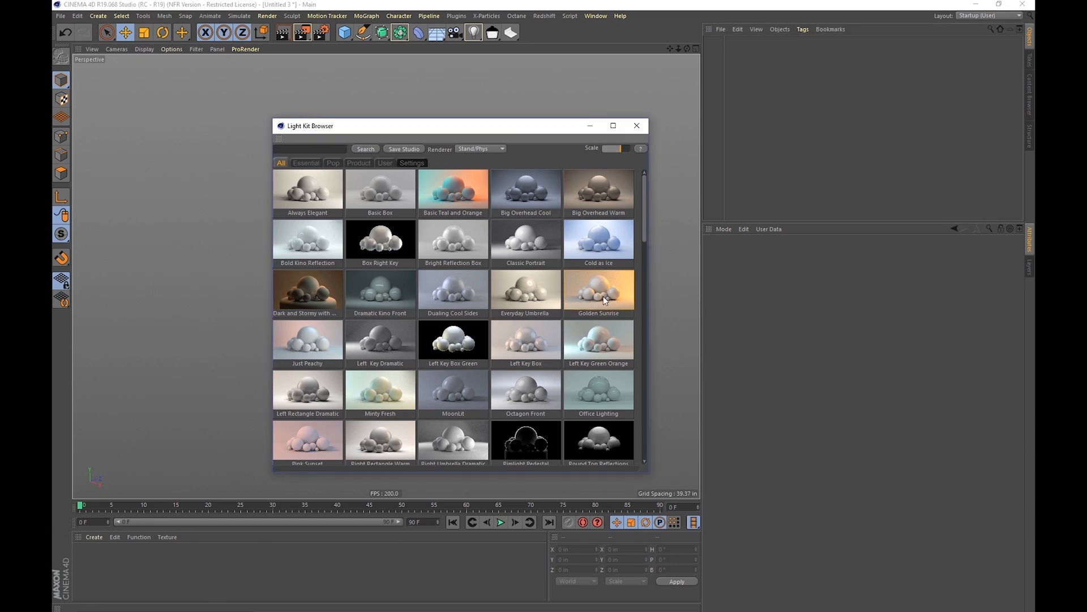
click(305, 288)
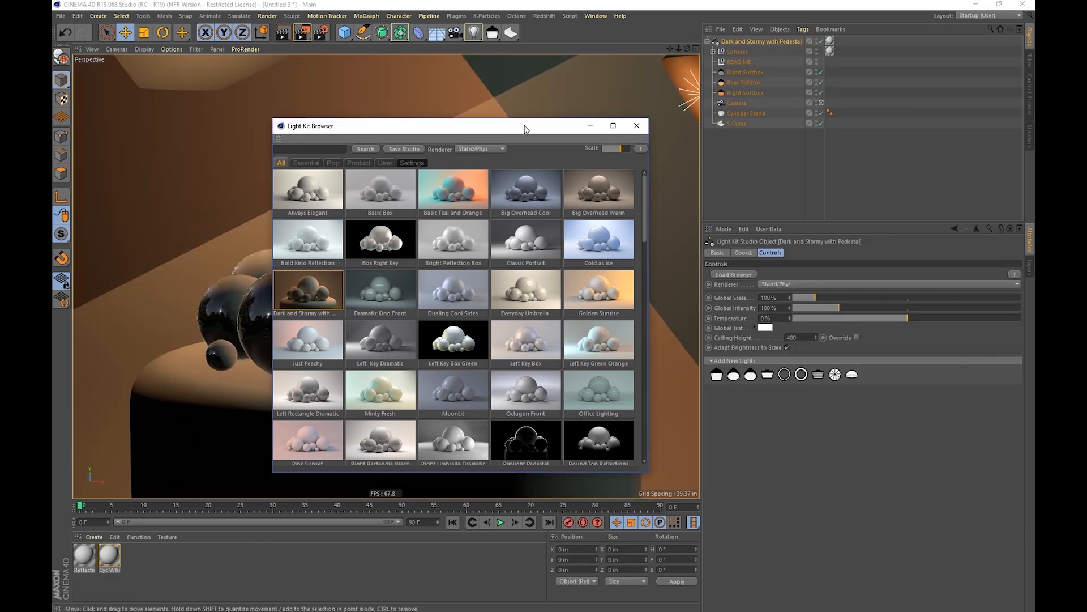
drag(524, 129, 595, 474)
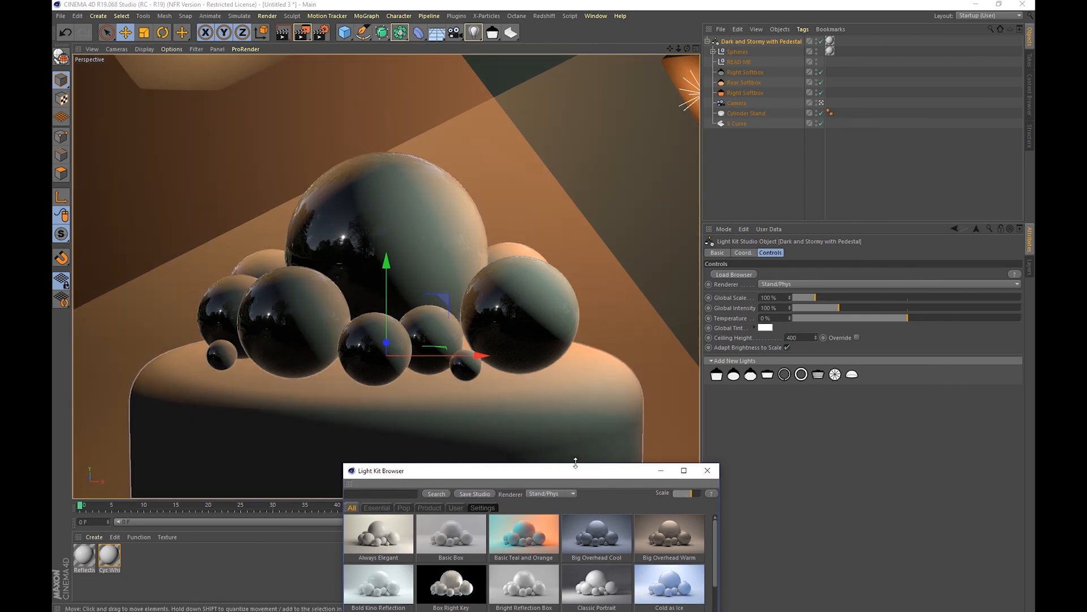
drag(570, 471, 508, 108)
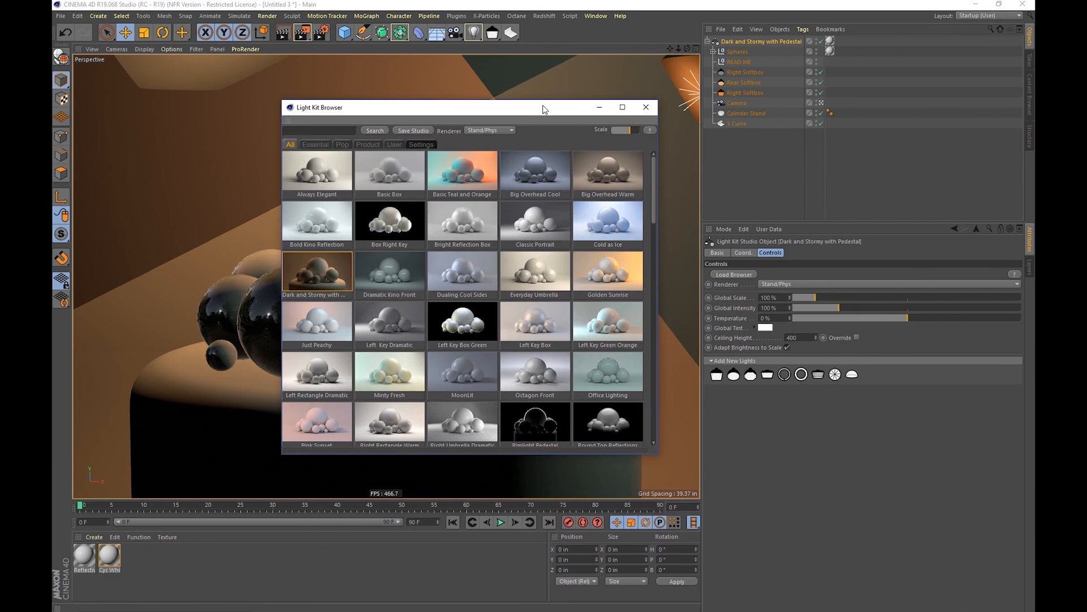
Check the render settings and read the READ ME note of the Dark and Stormy with Pedestal studio.
key(ctrl+b)
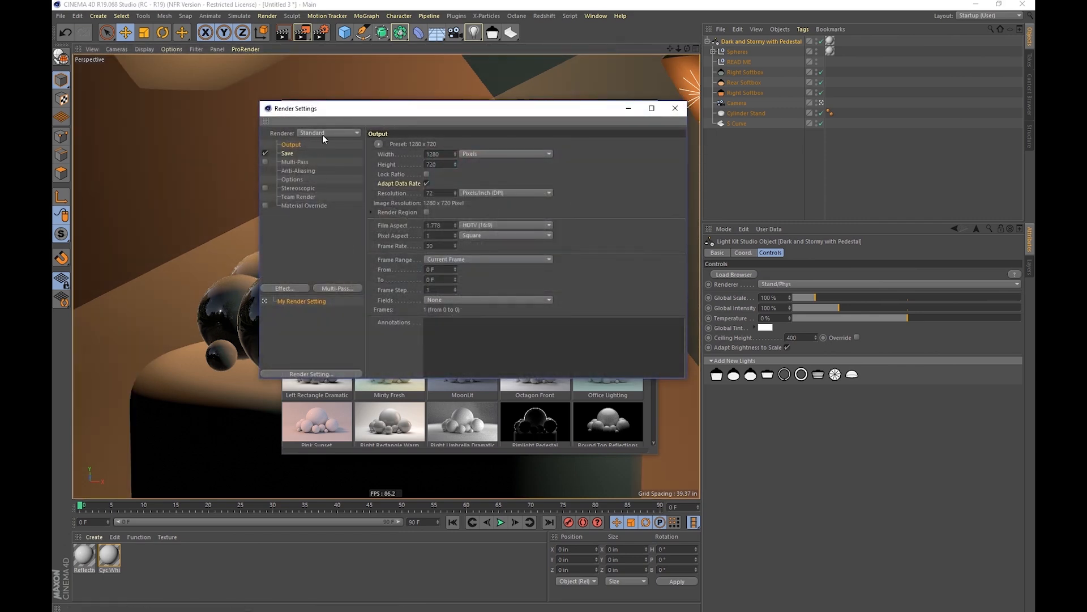
click(675, 107)
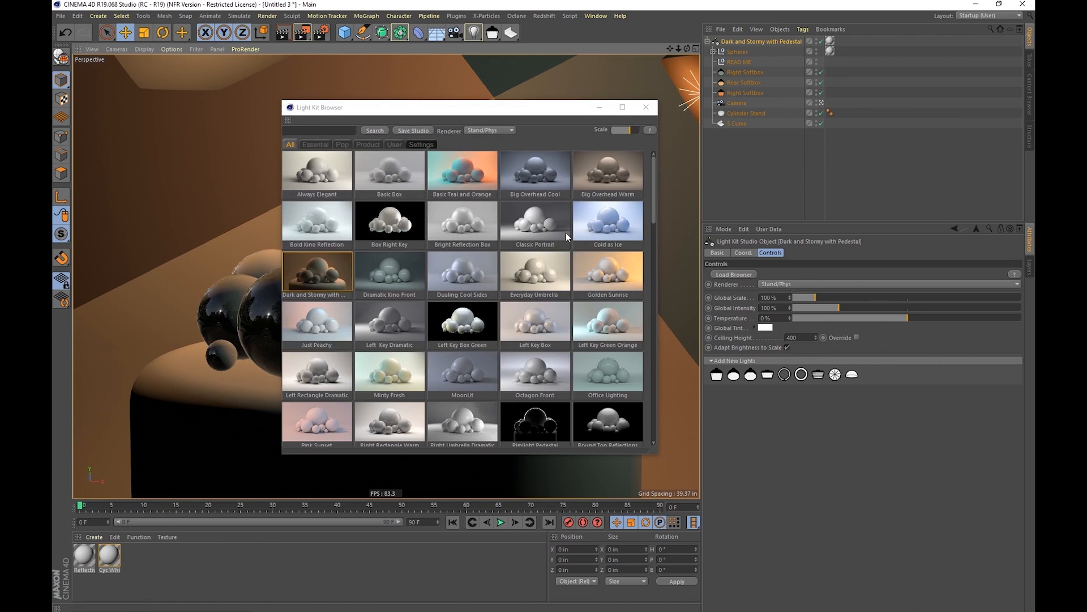
drag(459, 111, 763, 228)
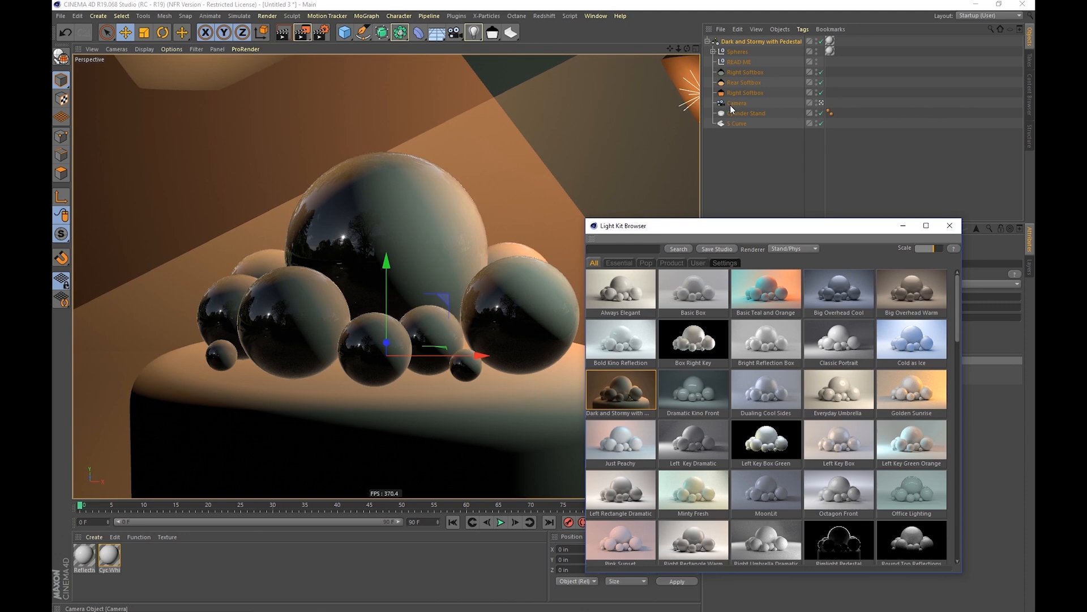
click(739, 62)
drag(723, 228, 375, 516)
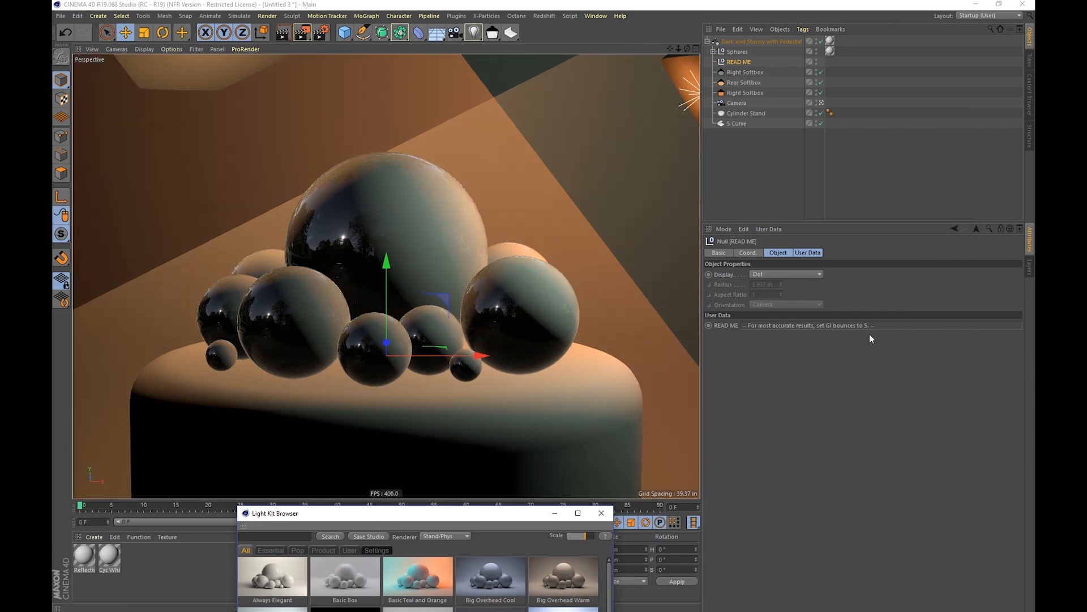
Replace the current studio with the Basic Teal and Orange preset from the Light Kit Browser.
drag(472, 515, 766, 216)
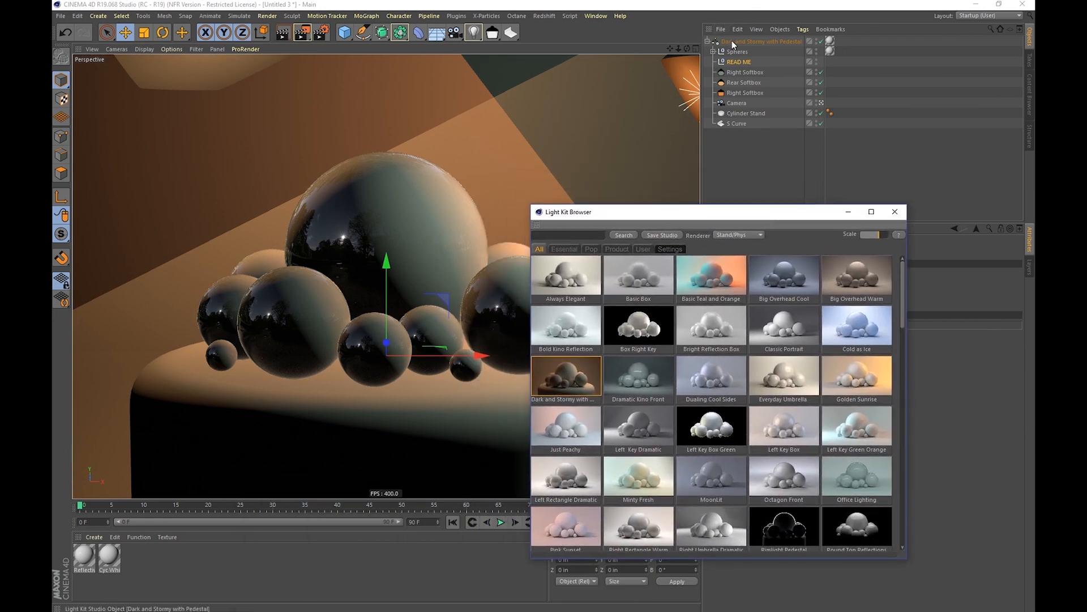
click(711, 283)
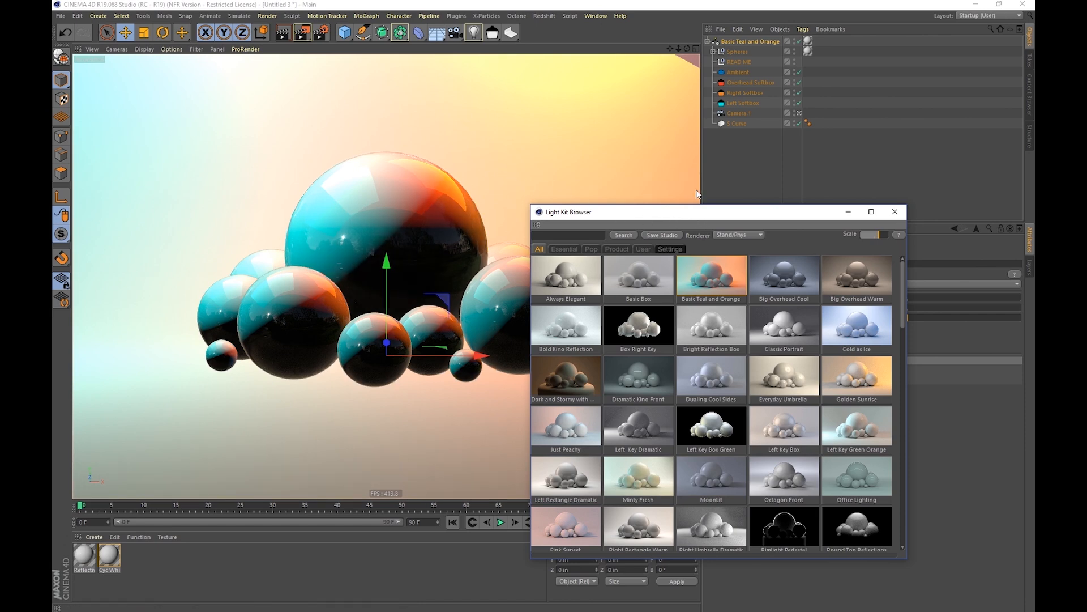
click(789, 280)
Add a Figure primitive, scale it down, and delete the Spheres group from the Basic Teal and Orange studio.
click(344, 32)
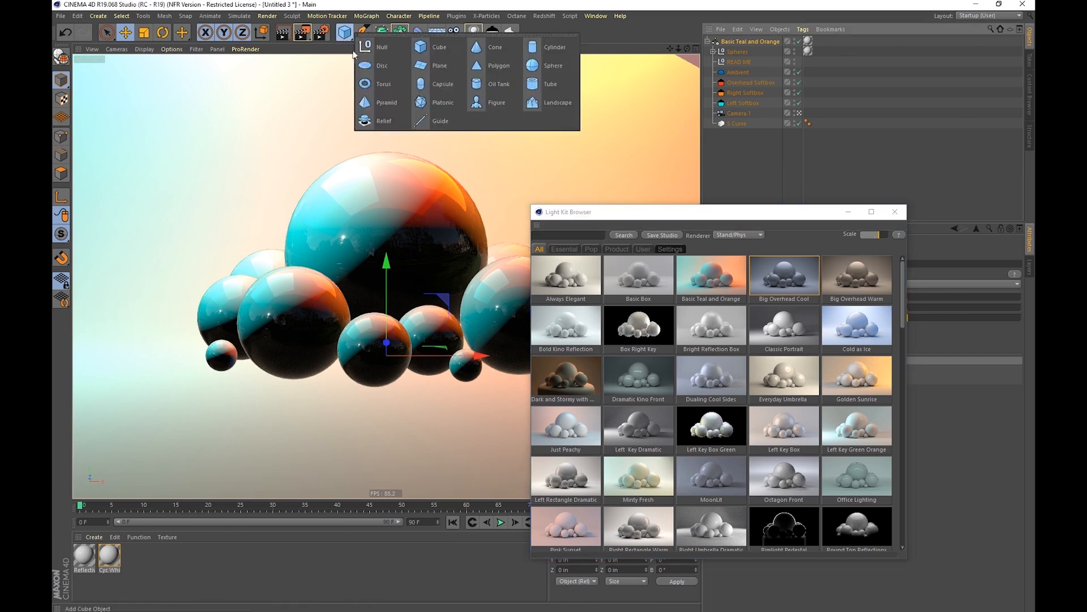
click(480, 103)
key(t)
drag(459, 226, 377, 280)
click(738, 62)
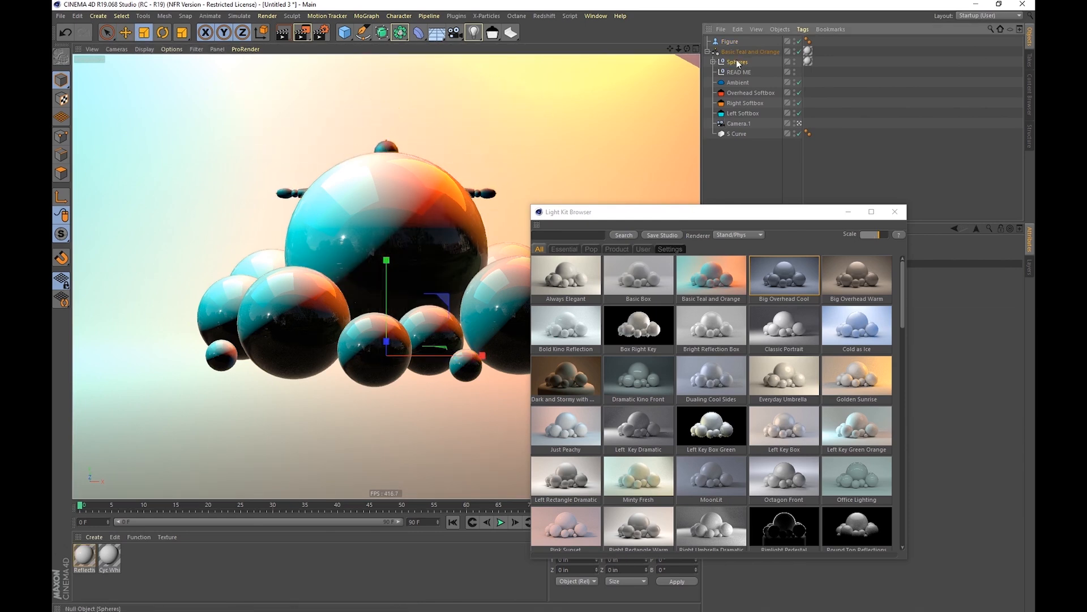
key(Delete)
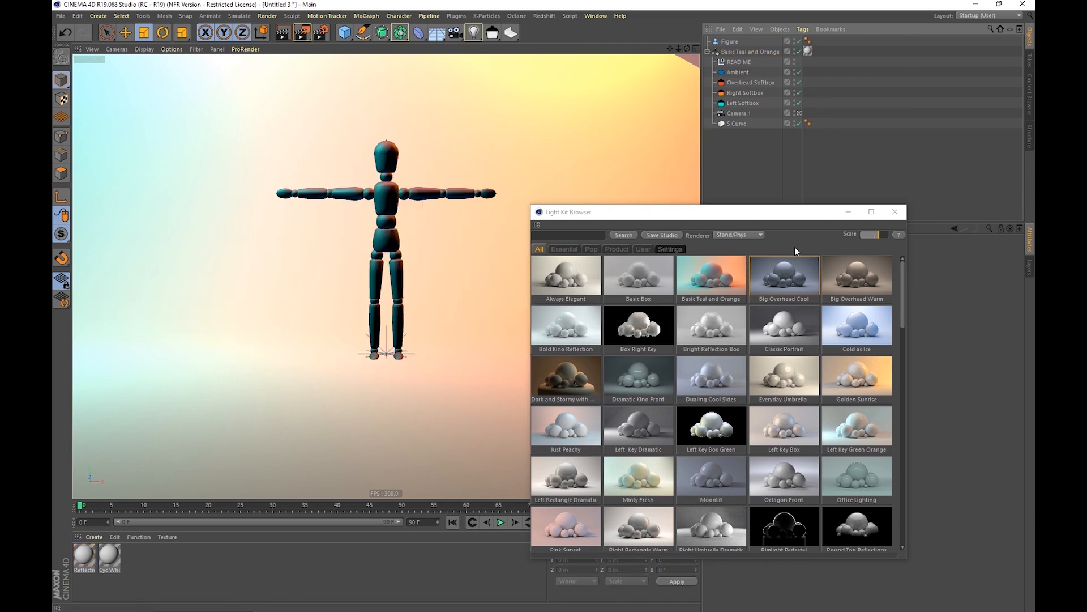
Check the Light Kit Browser settings and load the Cold as Ice preset around the figure.
click(670, 249)
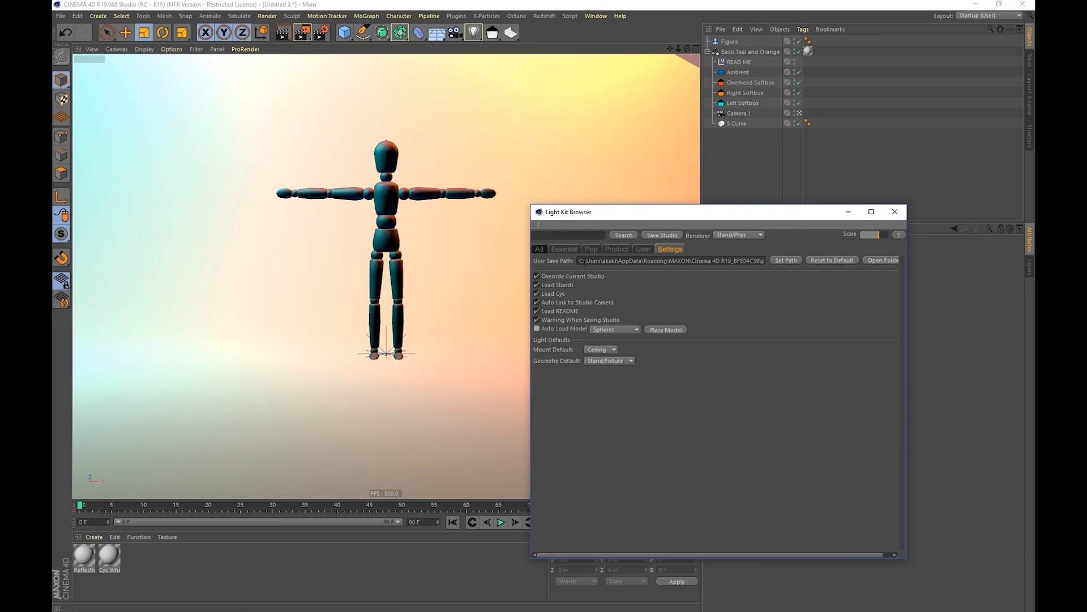
click(539, 249)
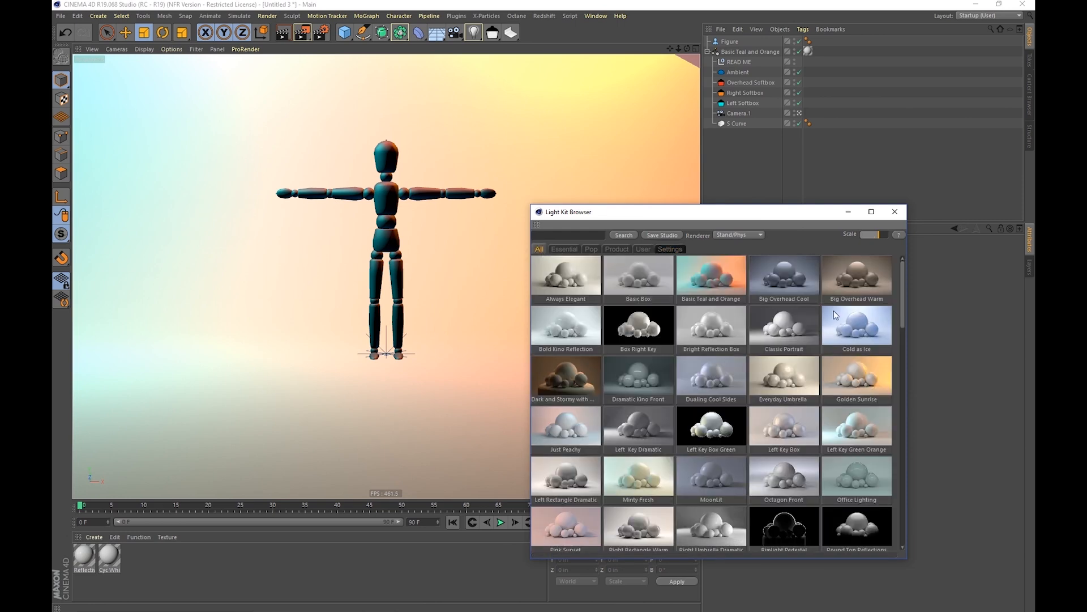
click(849, 331)
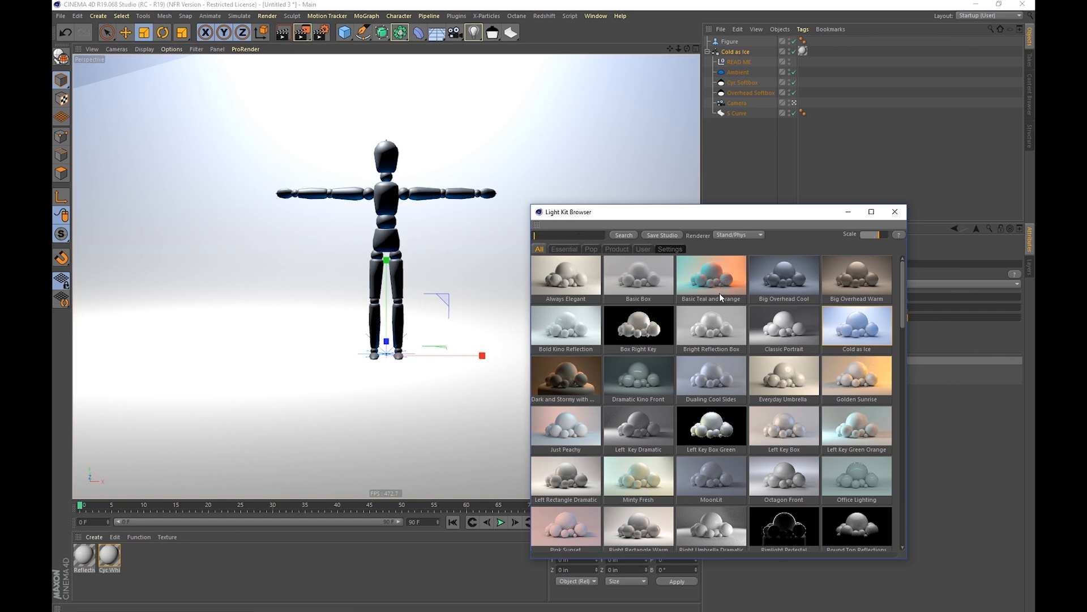
Search the studio presets for "Teal" and return to the full preset list.
text(Teal)
click(623, 236)
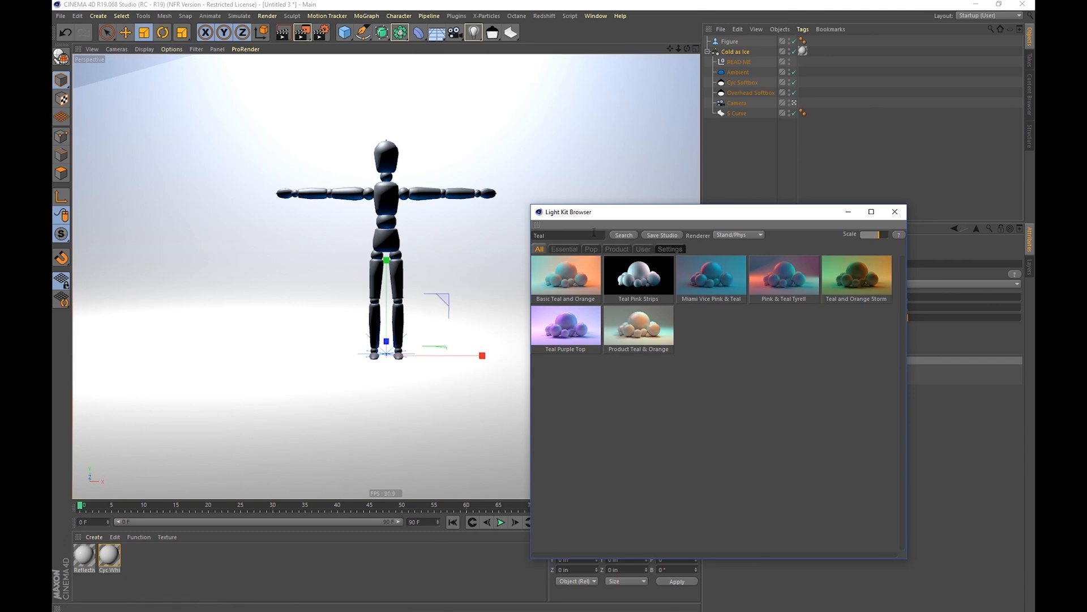
click(567, 248)
click(541, 250)
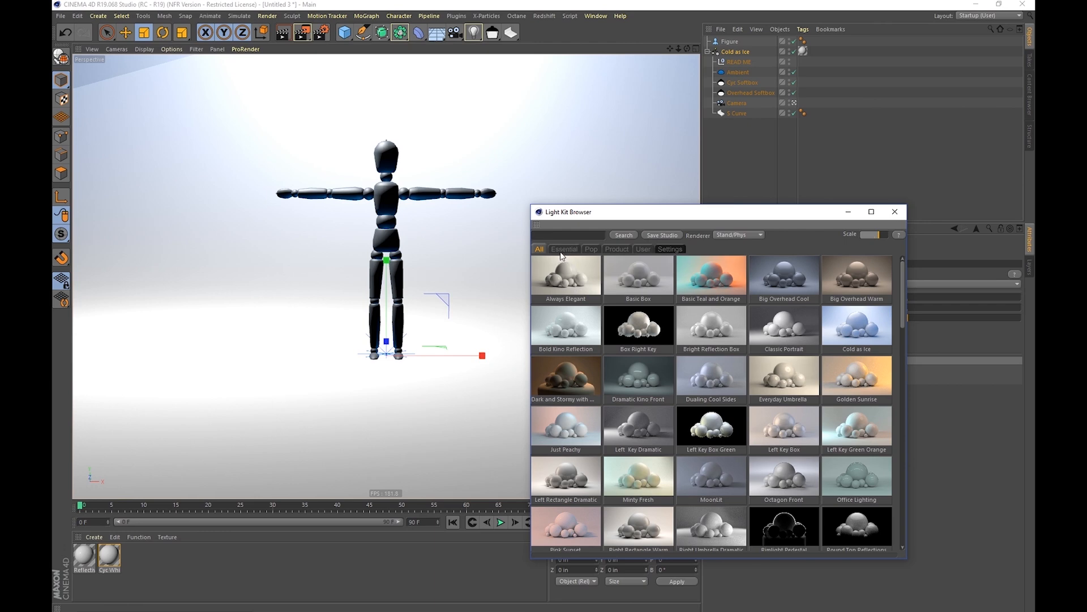
Browse the Pop, Product, User and All preset collections and enlarge the preset thumbnails.
click(590, 251)
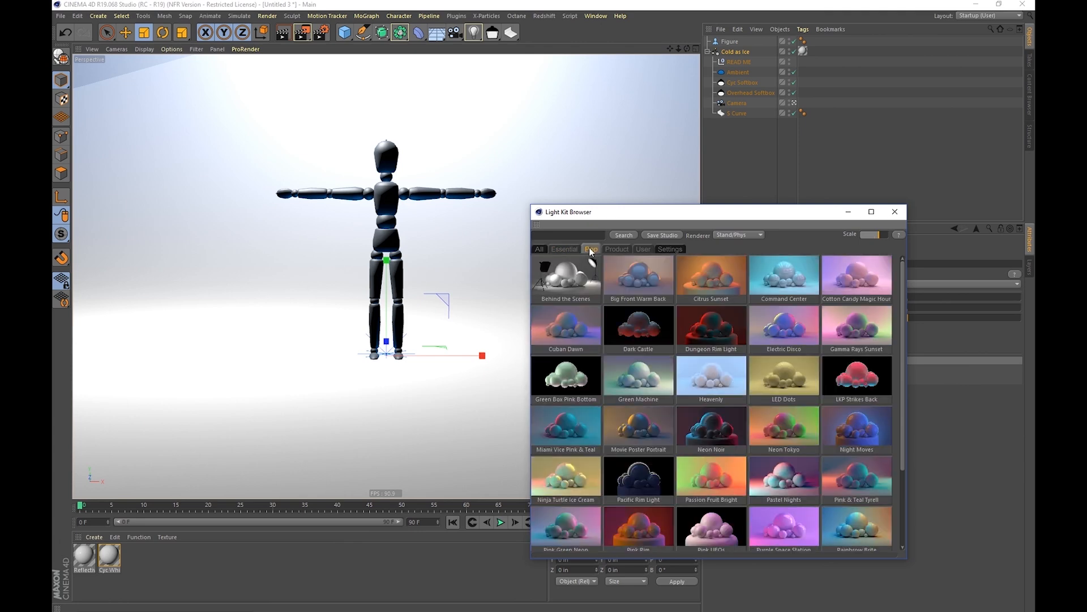
click(622, 250)
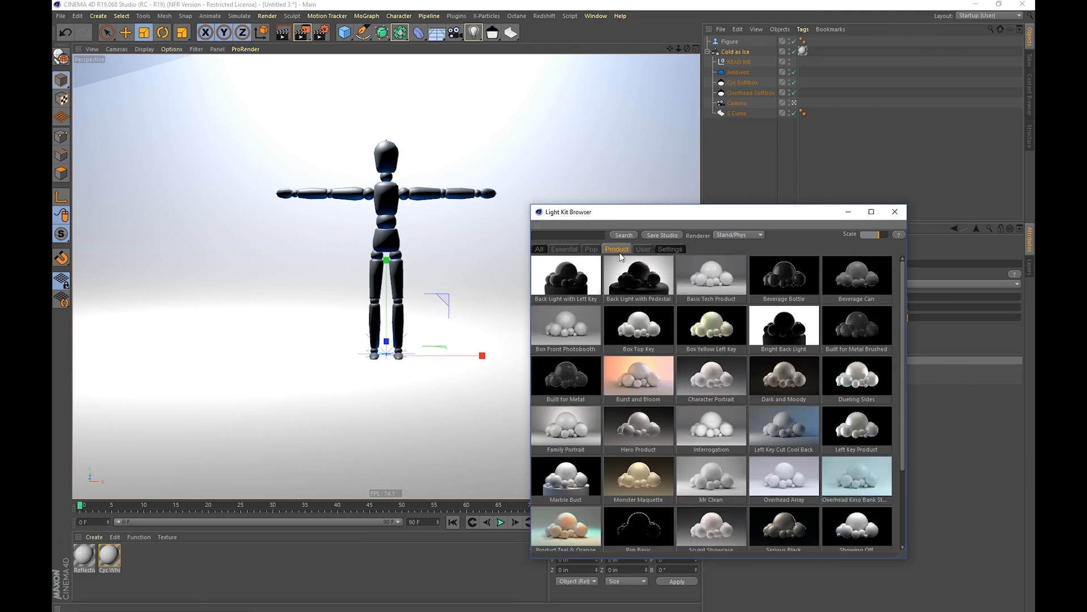
drag(601, 217, 542, 150)
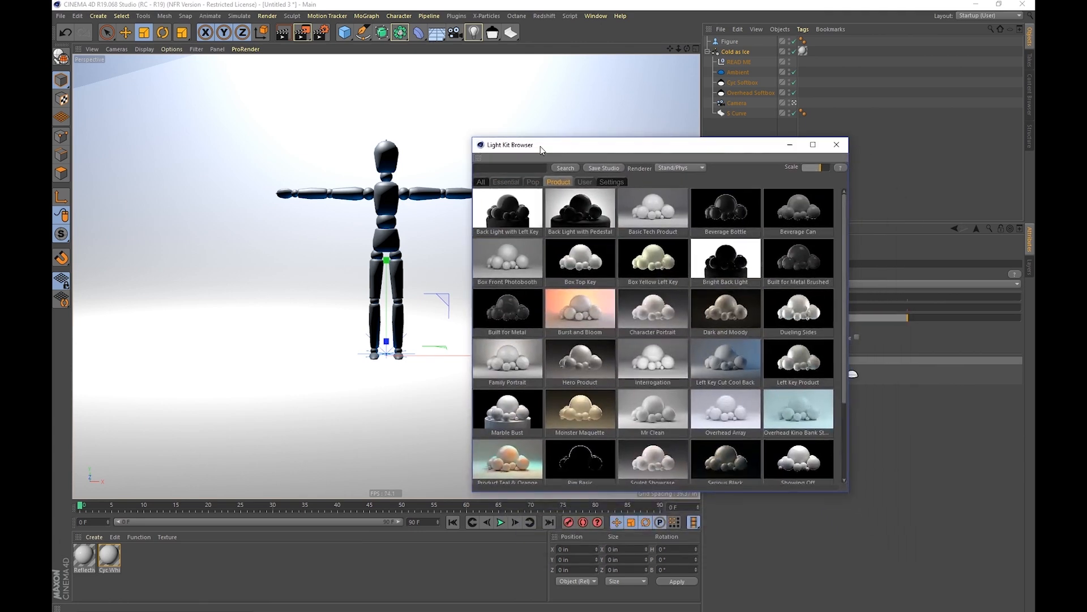
click(585, 182)
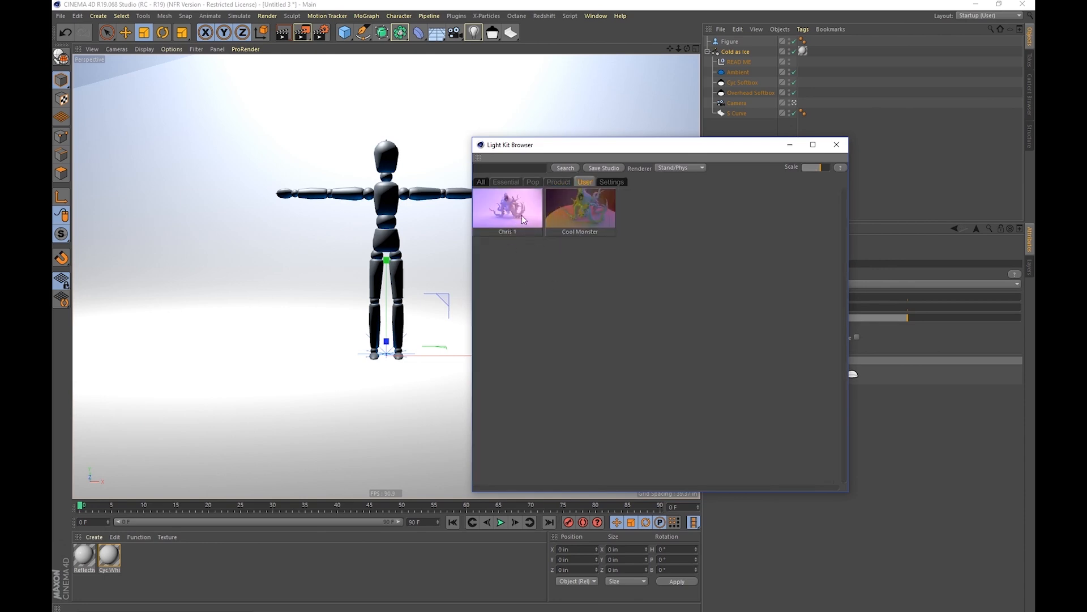
click(481, 182)
drag(841, 219, 842, 301)
drag(839, 359, 832, 178)
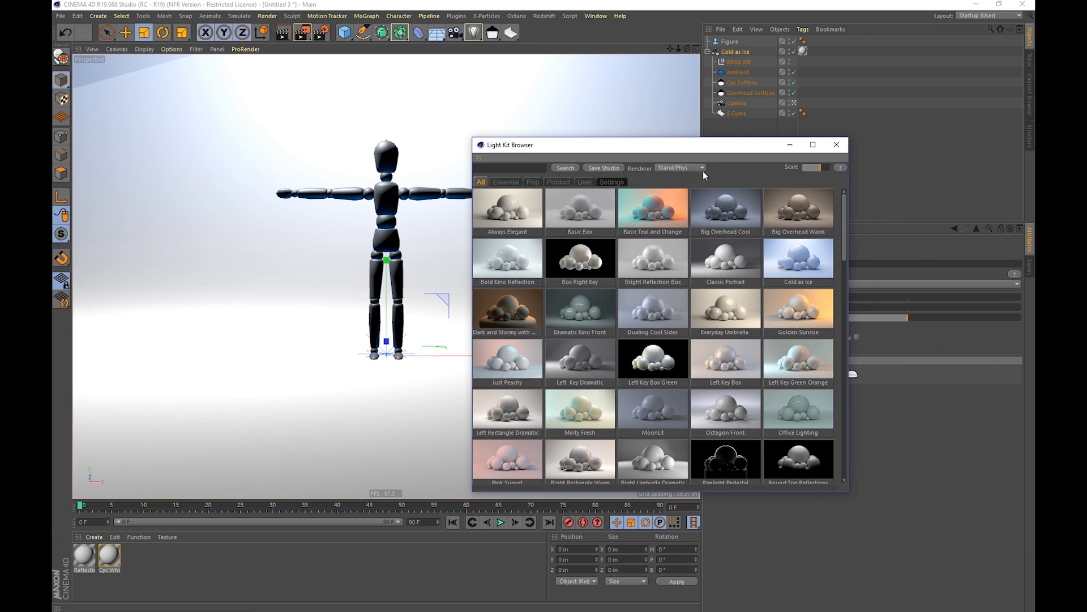
mouse_move(805, 166)
mouse_down()
mouse_move(783, 168)
mouse_move(855, 168)
mouse_move(809, 167)
mouse_move(822, 162)
mouse_up()
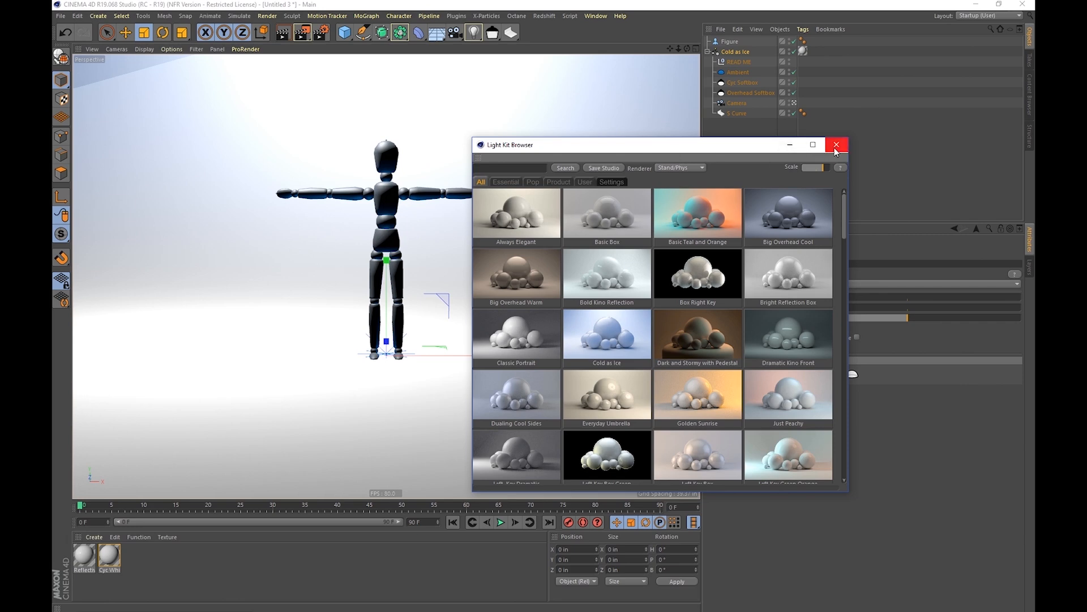
Delete the Cold as Ice studio, keeping the figure, and close the Light Kit Browser.
click(726, 46)
click(719, 51)
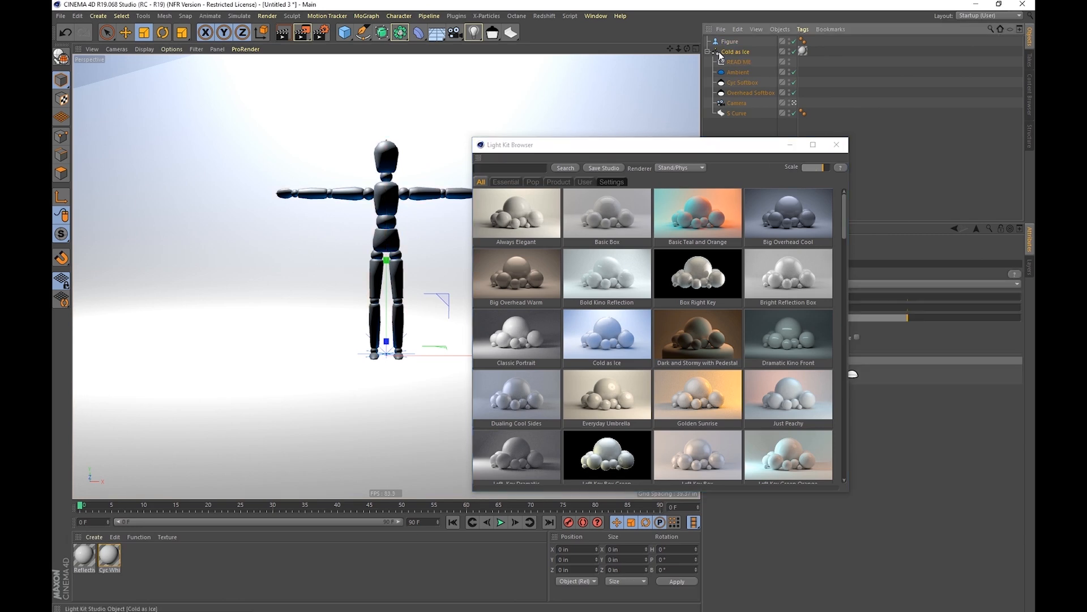
key(Delete)
click(837, 144)
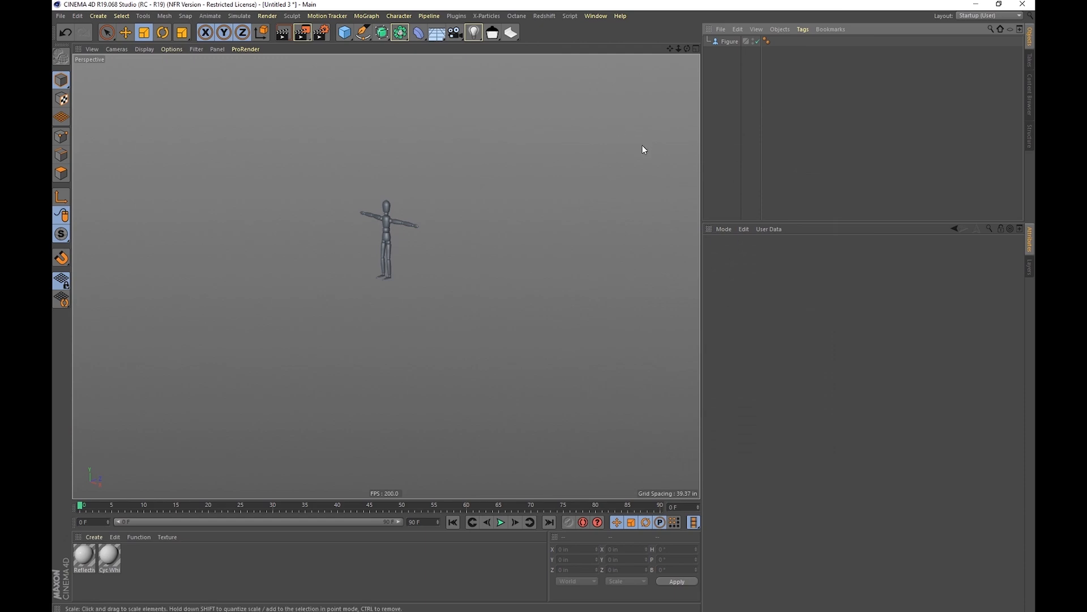
Set the scene's render engine to Arnold Renderer in the render settings and close them.
key(ctrl+b)
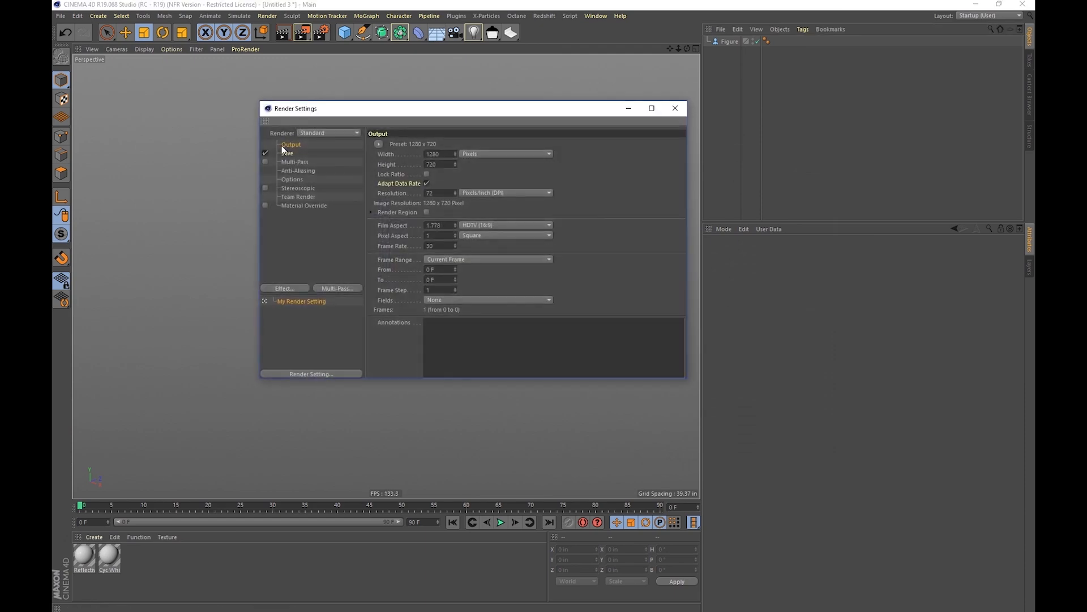
click(342, 133)
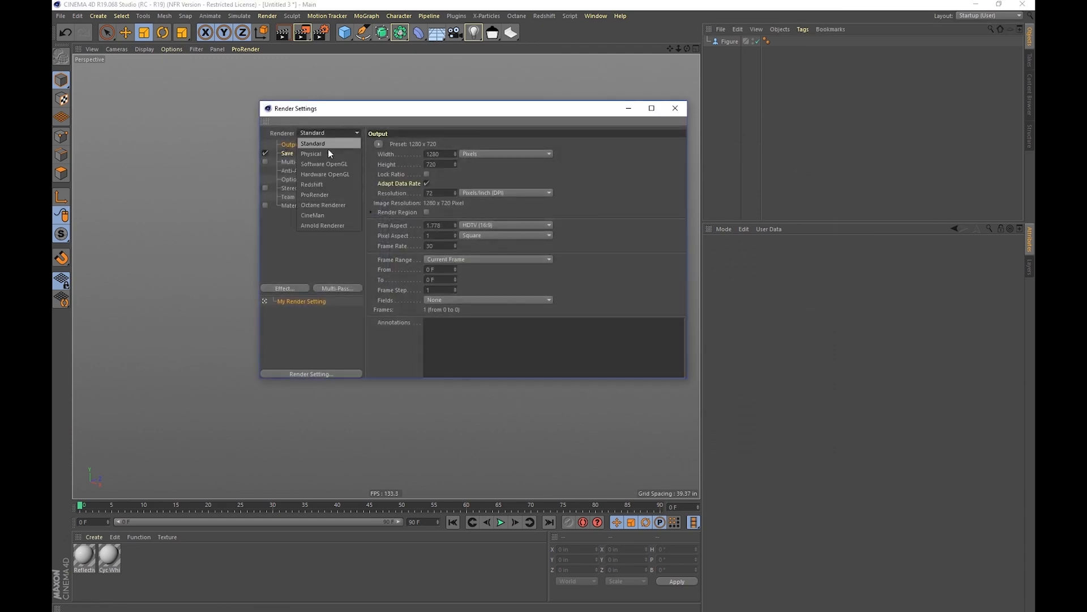
click(334, 226)
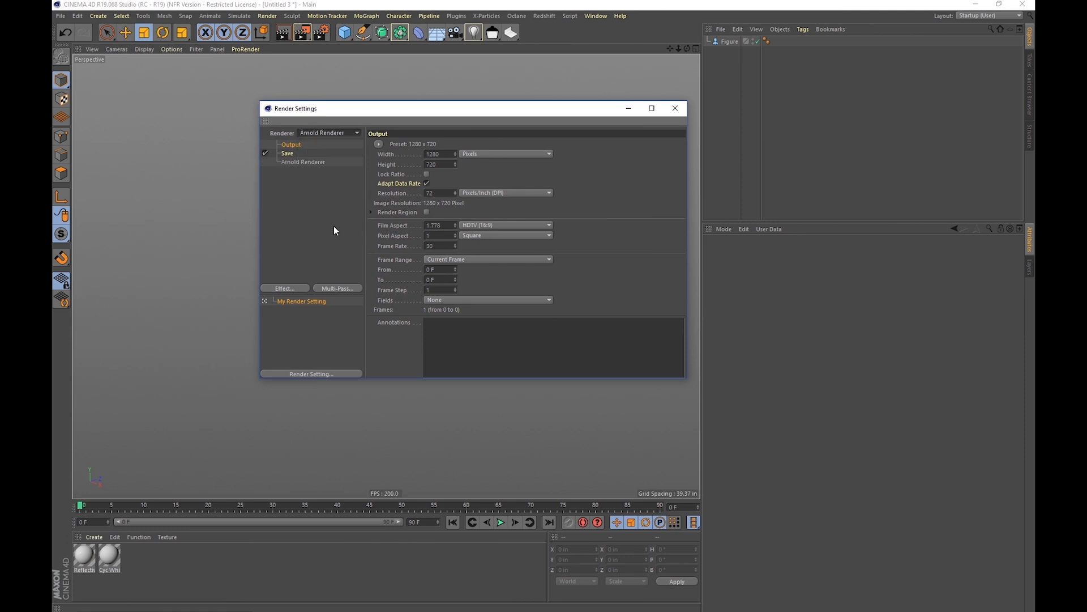
click(674, 108)
Load the Citrus Sunset preset for Arnold, close the Light Kit Browser and check the renderer on the Left Softbox and the studio.
drag(495, 38, 515, 155)
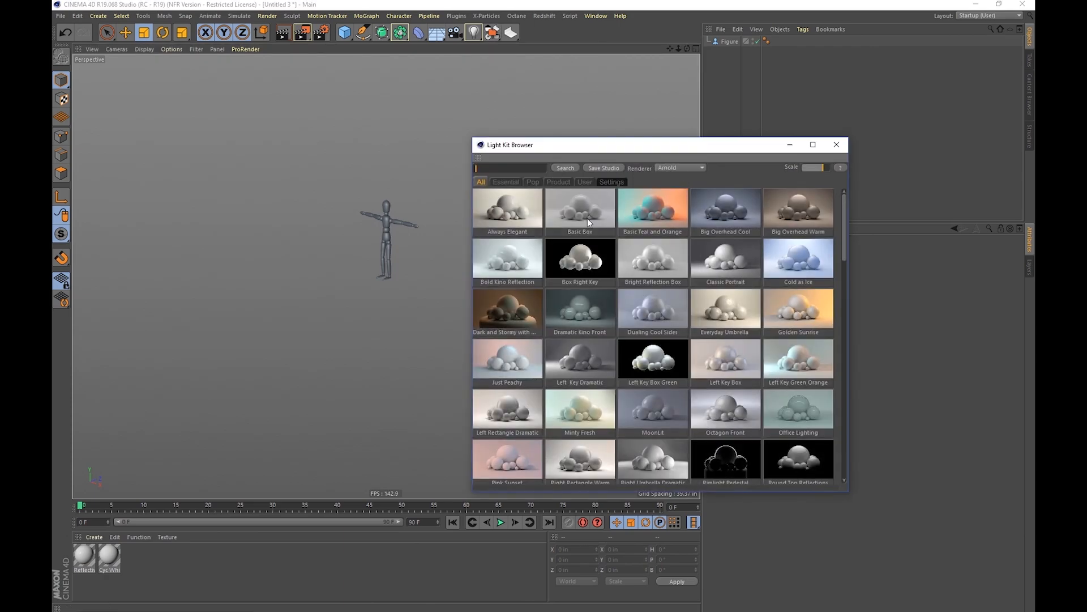
scroll(698, 372, down, 4)
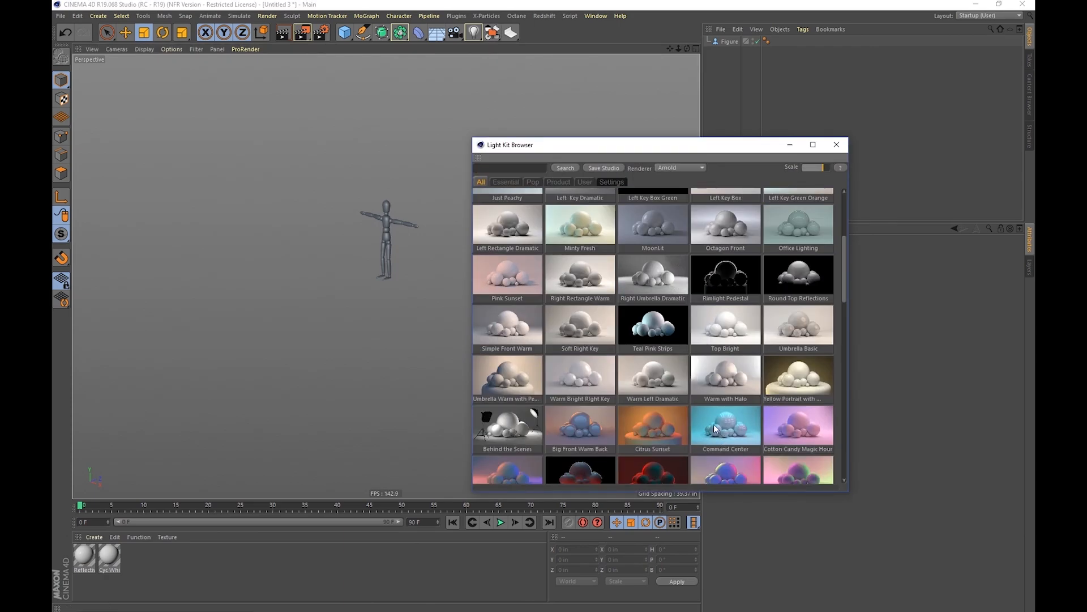
click(661, 420)
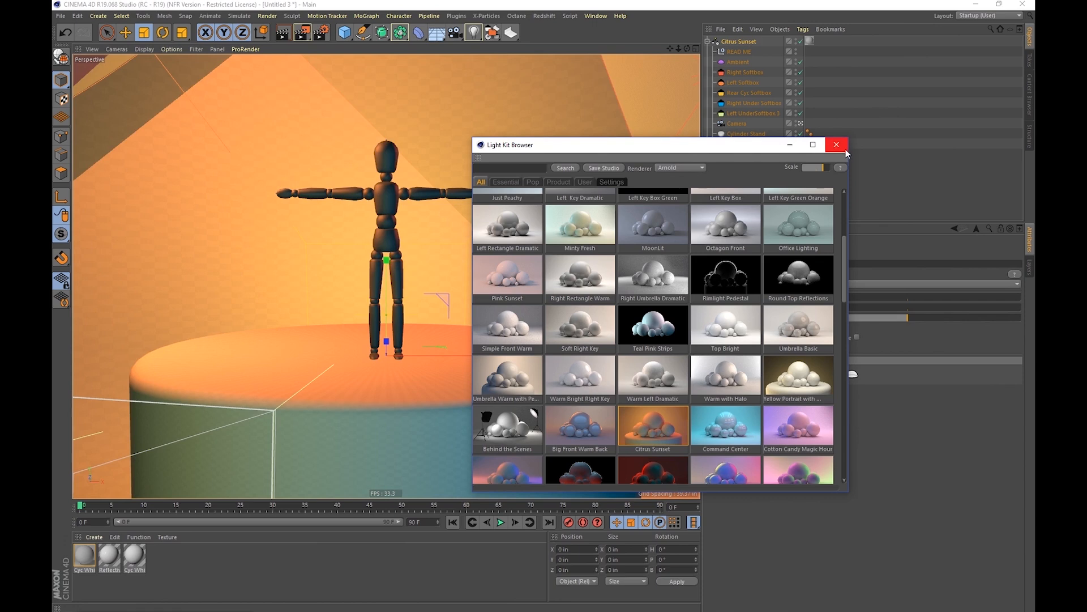
click(842, 147)
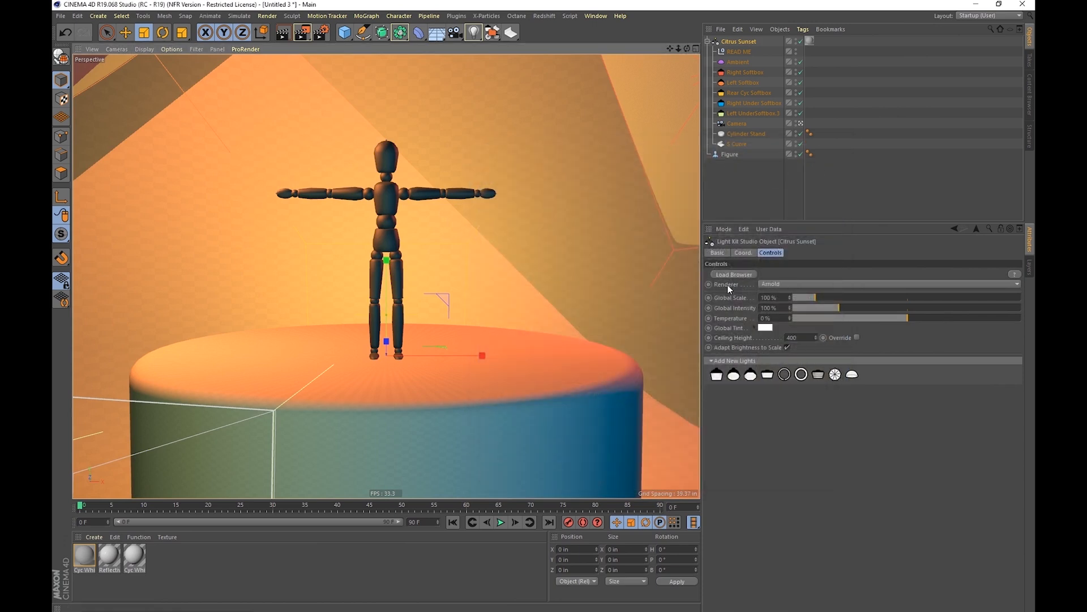
click(730, 83)
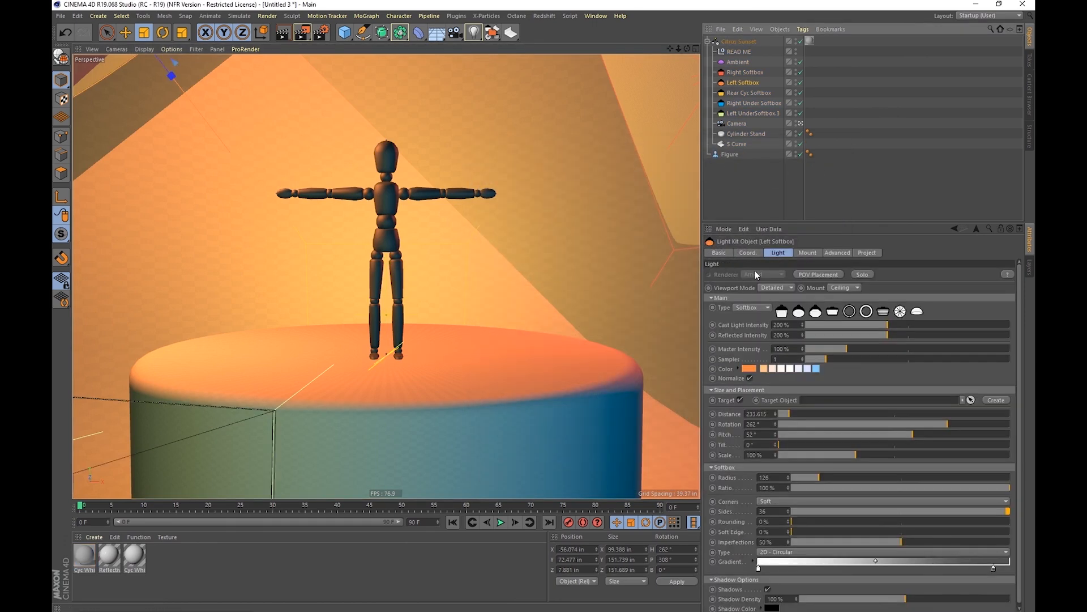
click(727, 44)
Switch the scene's render engine to Redshift and close the render settings.
key(ctrl+b)
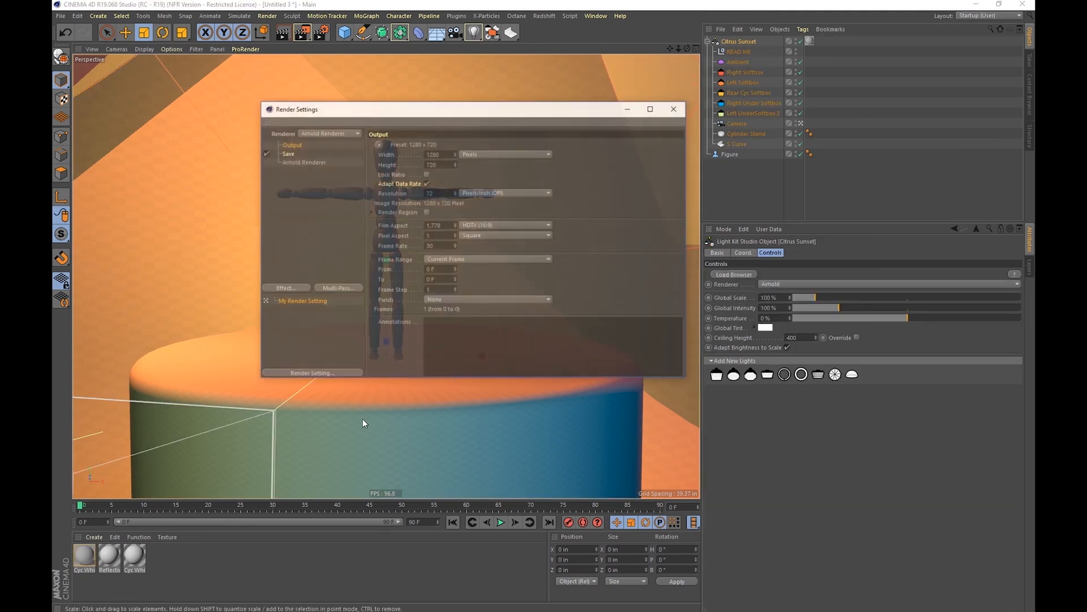
click(315, 135)
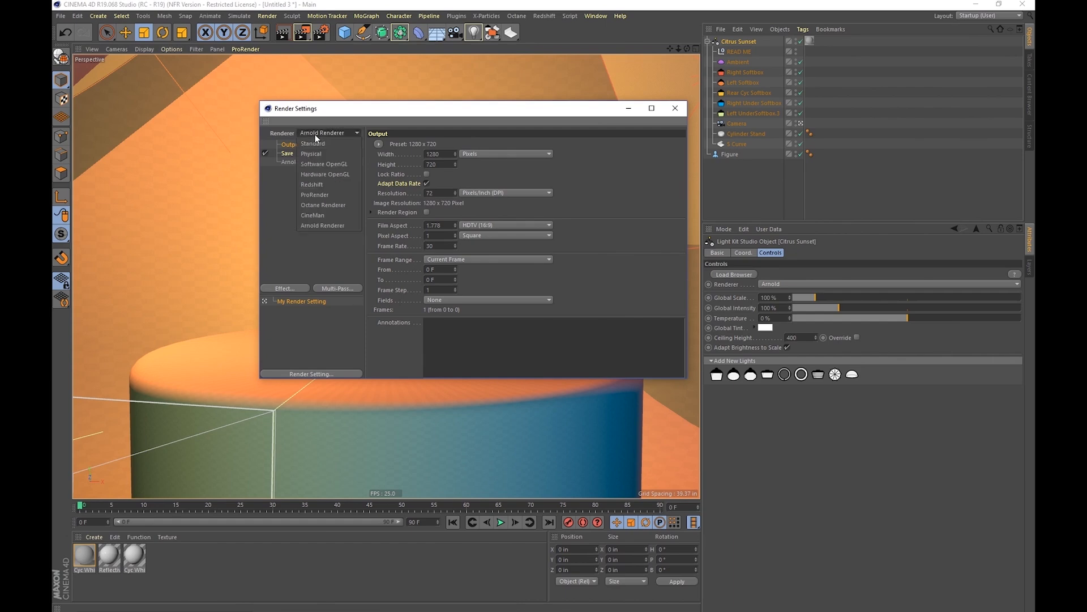
click(324, 188)
click(675, 108)
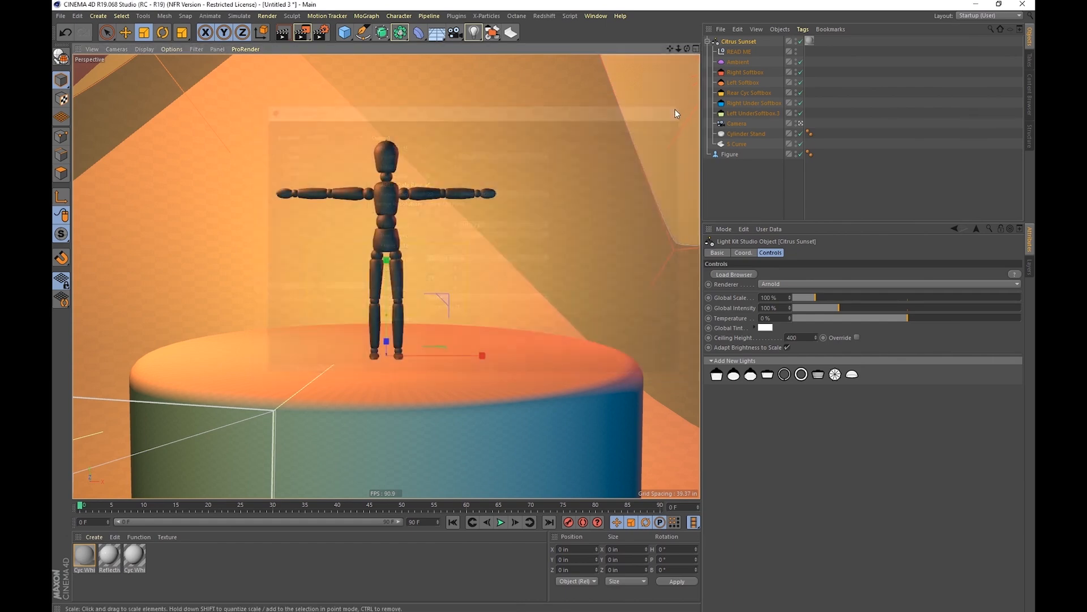
Reopen the Light Kit Browser, pick Redshift as its renderer and load the Neon Noir preset.
double_click(717, 43)
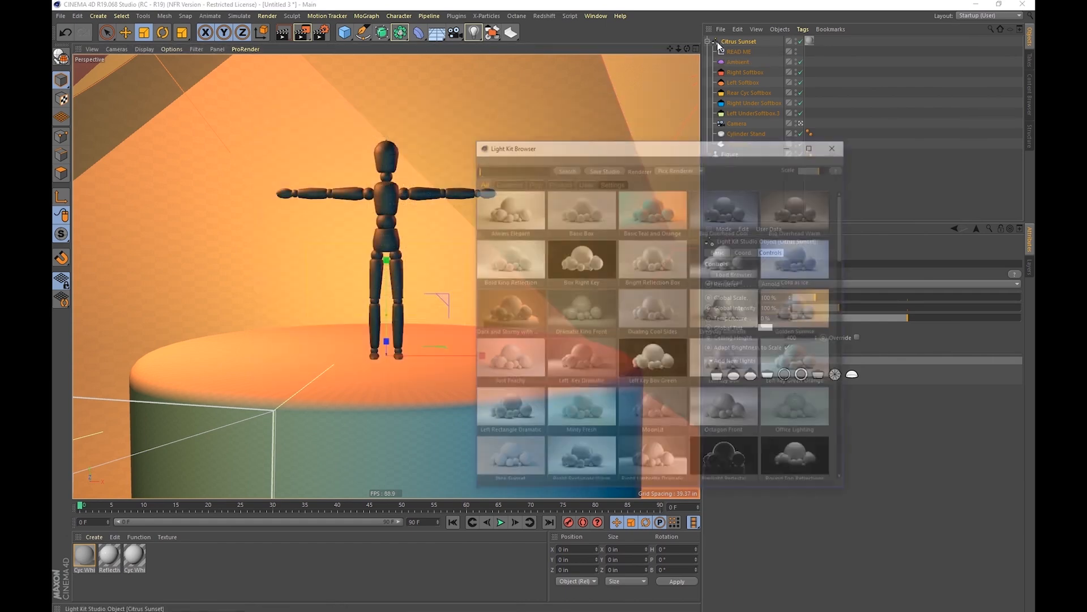
drag(704, 151, 489, 126)
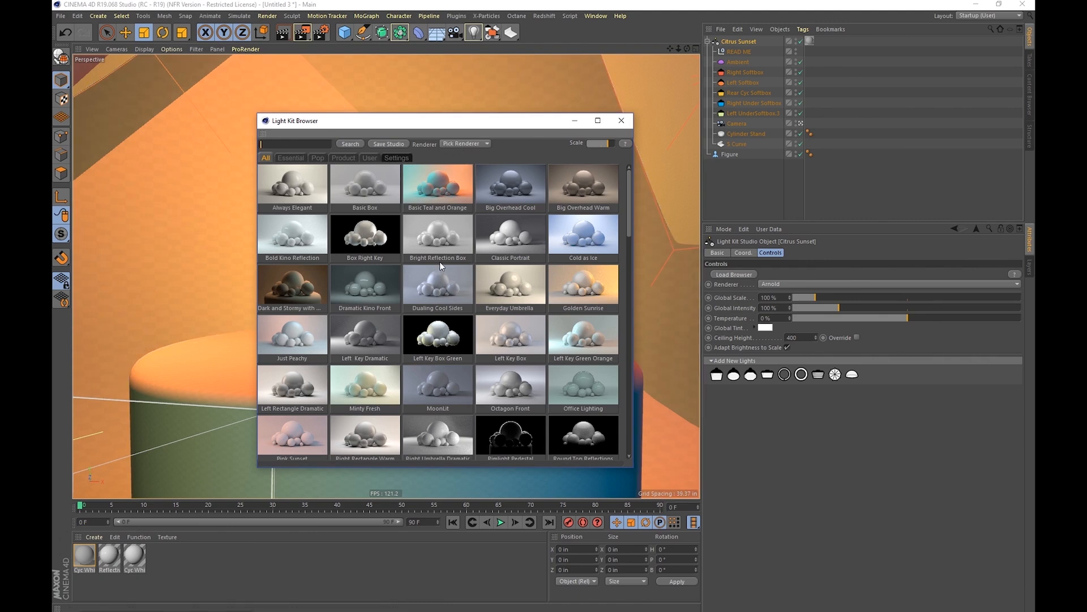
click(461, 145)
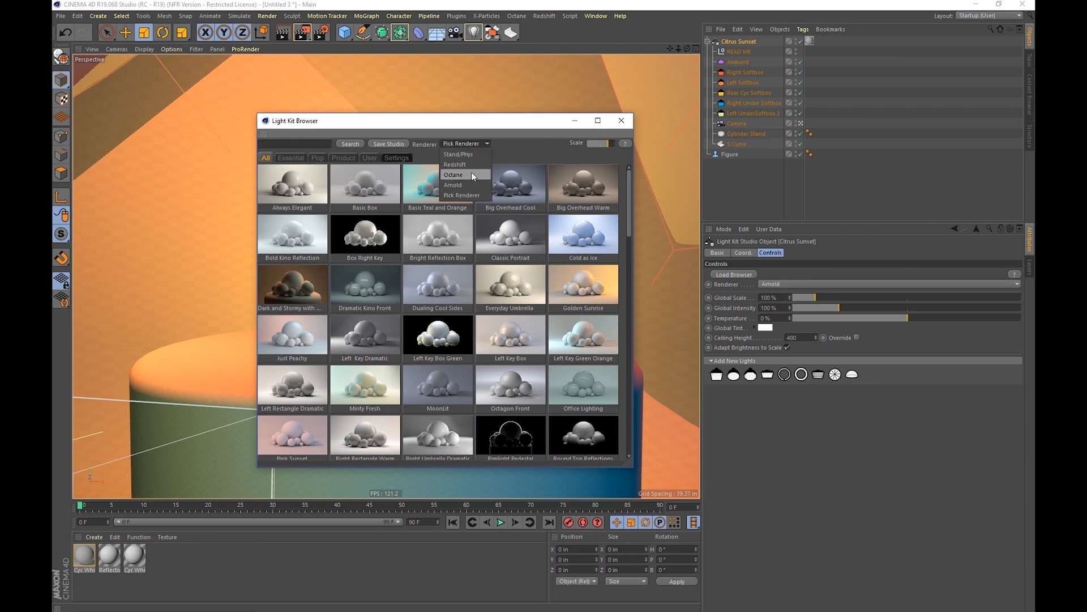
click(468, 165)
scroll(553, 279, down, 10)
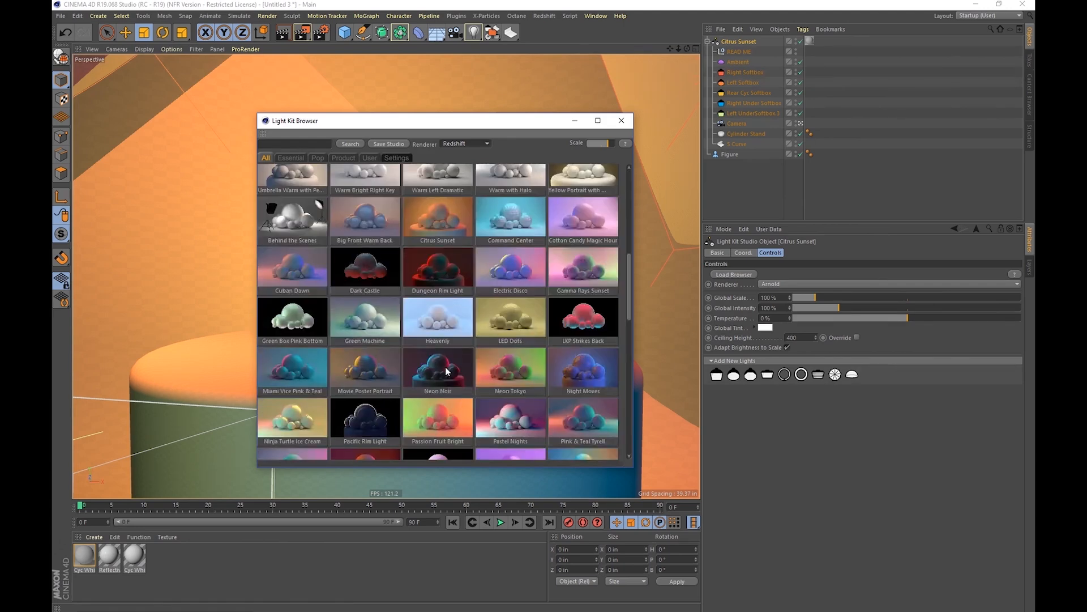
click(447, 371)
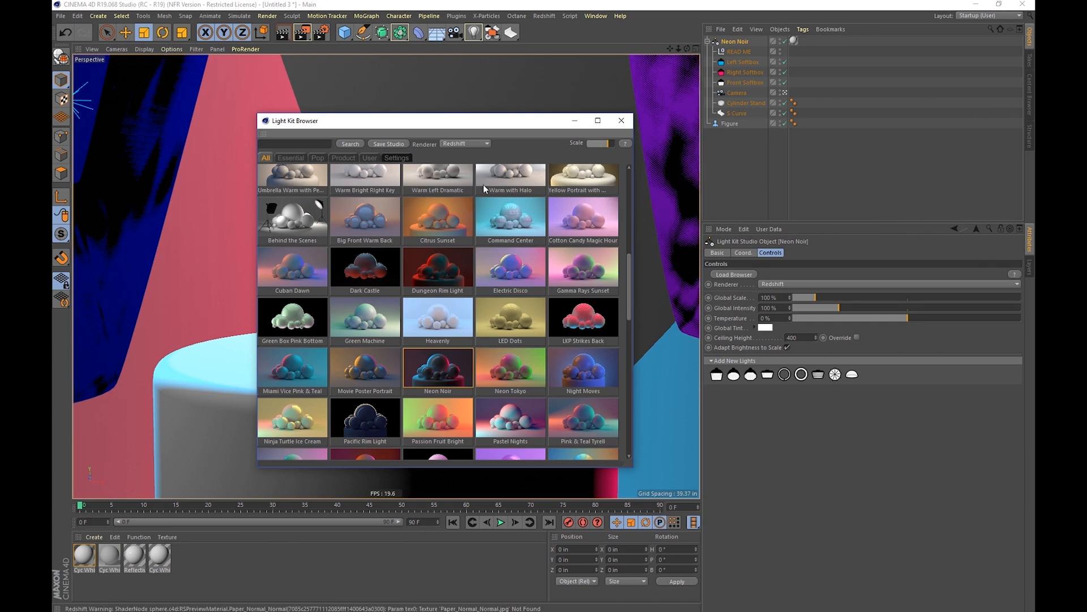
Turn on Auto Load Model with the Spheres model in the Light Kit Browser settings.
click(398, 159)
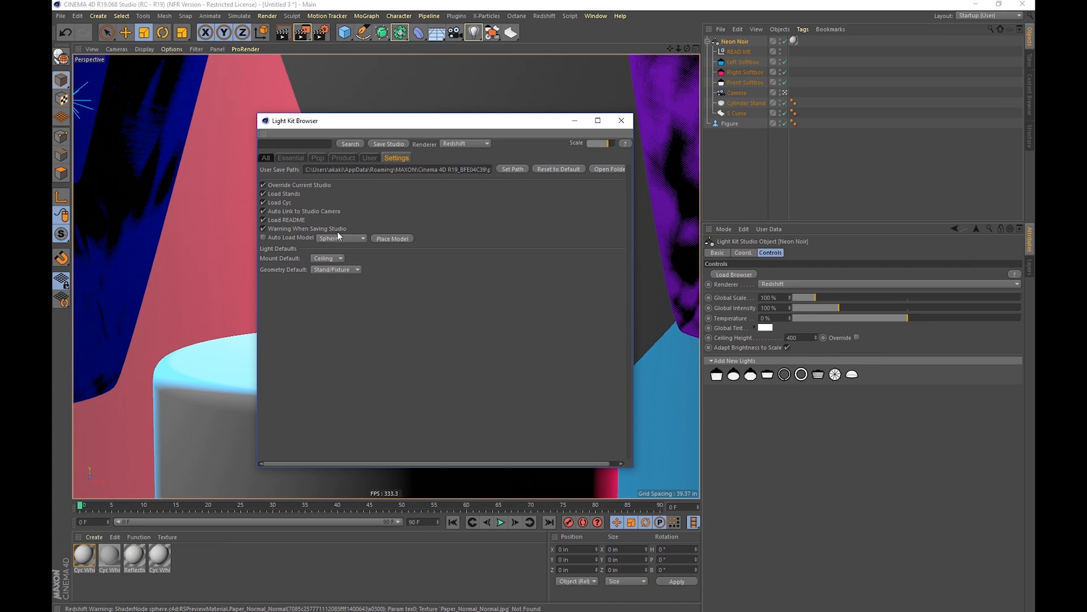
drag(321, 127, 568, 147)
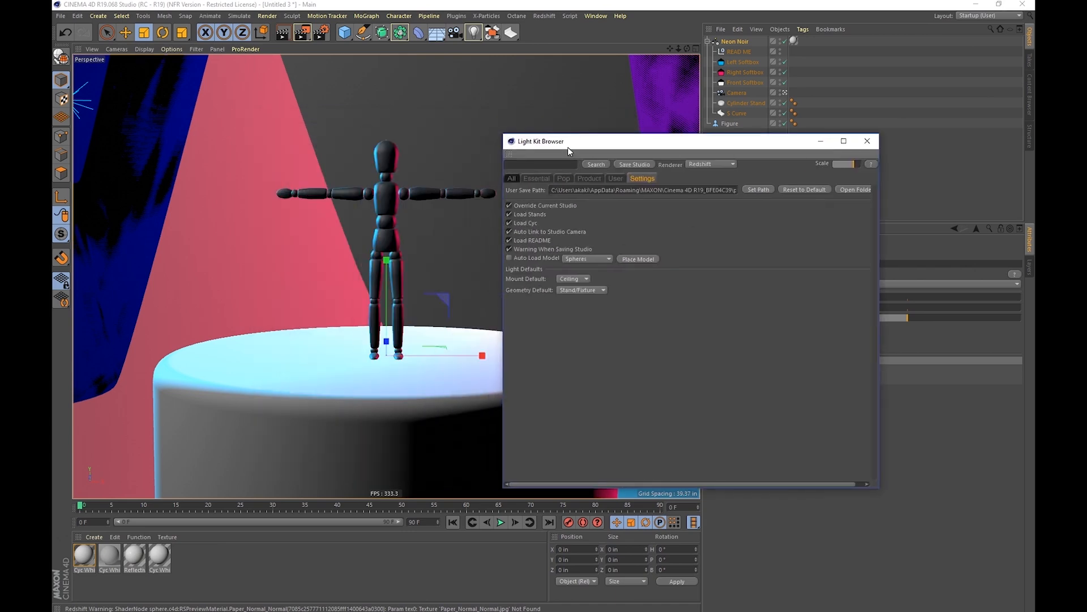
click(509, 258)
Move the browser clear of the figure and load the Dungeon Rim Light preset from the Pop collection.
drag(643, 141, 627, 286)
click(729, 123)
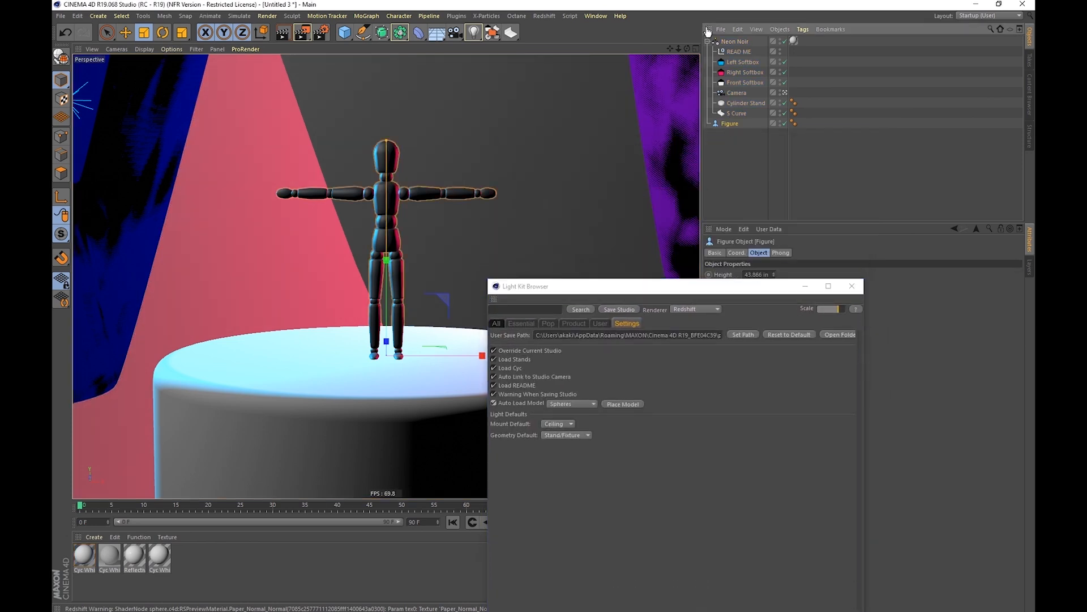
click(708, 41)
click(707, 42)
click(548, 323)
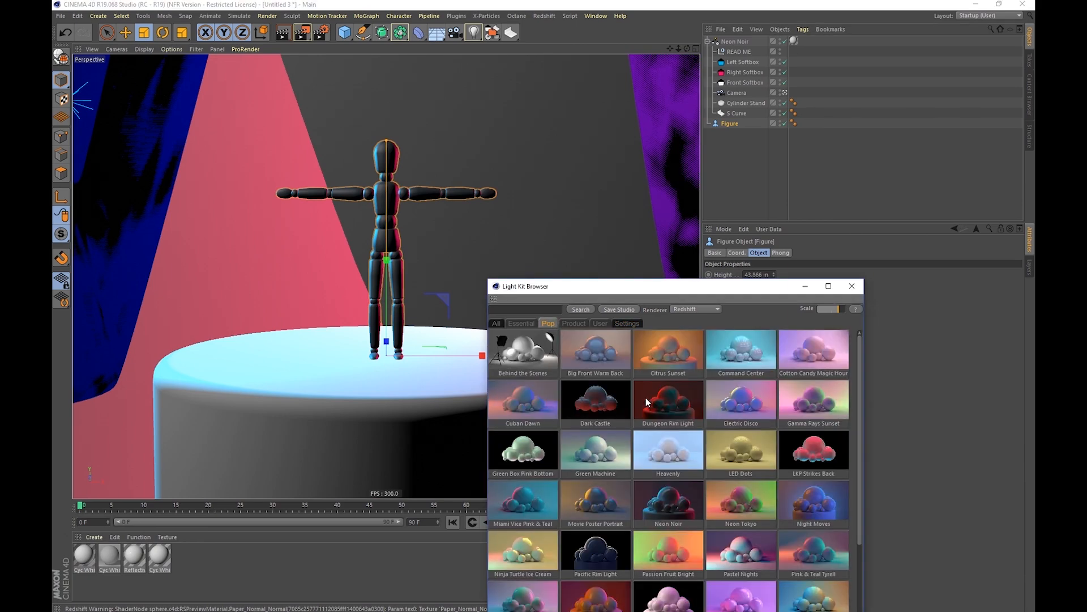
double_click(671, 403)
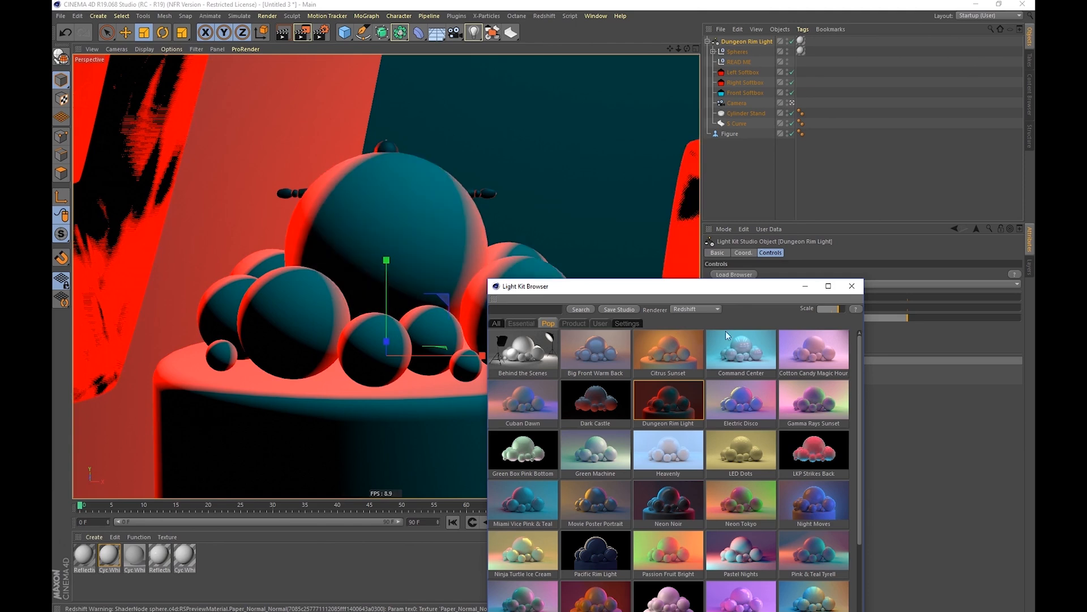
Return to the browser settings and delete the Spheres model from the Dungeon Rim Light studio.
click(626, 324)
click(738, 52)
key(Delete)
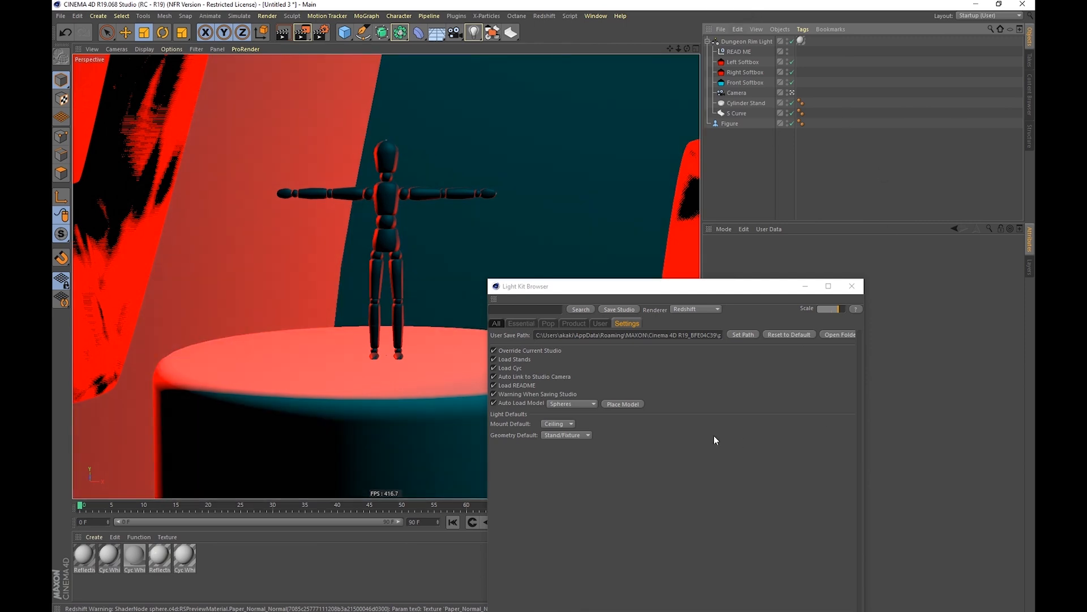
Turn off Override Current Studio and load the Passion Fruit Bright preset alongside the existing studio.
click(494, 402)
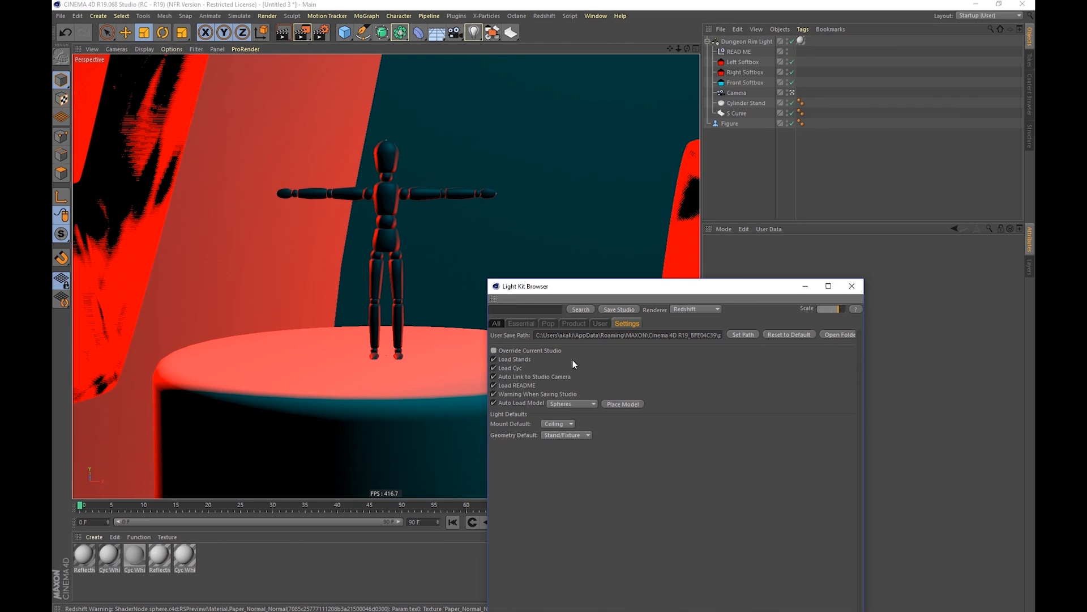
click(548, 323)
scroll(633, 456, down, 2)
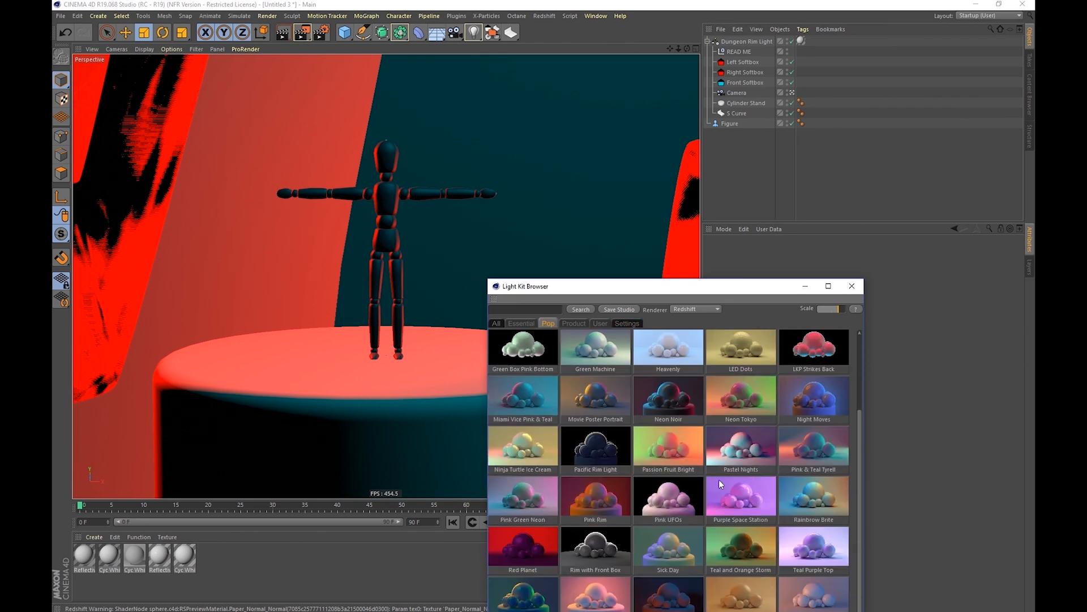
click(679, 451)
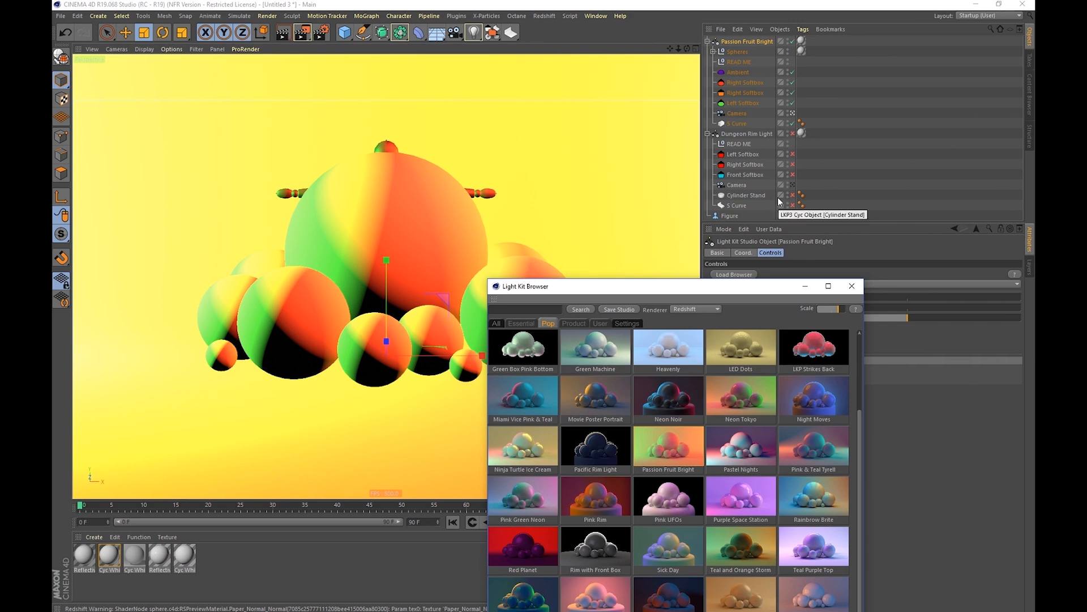
Delete the Passion Fruit Bright studio and re-enable the lights, stand and S Curve of the Dungeon Rim Light studio.
click(740, 43)
key(Delete)
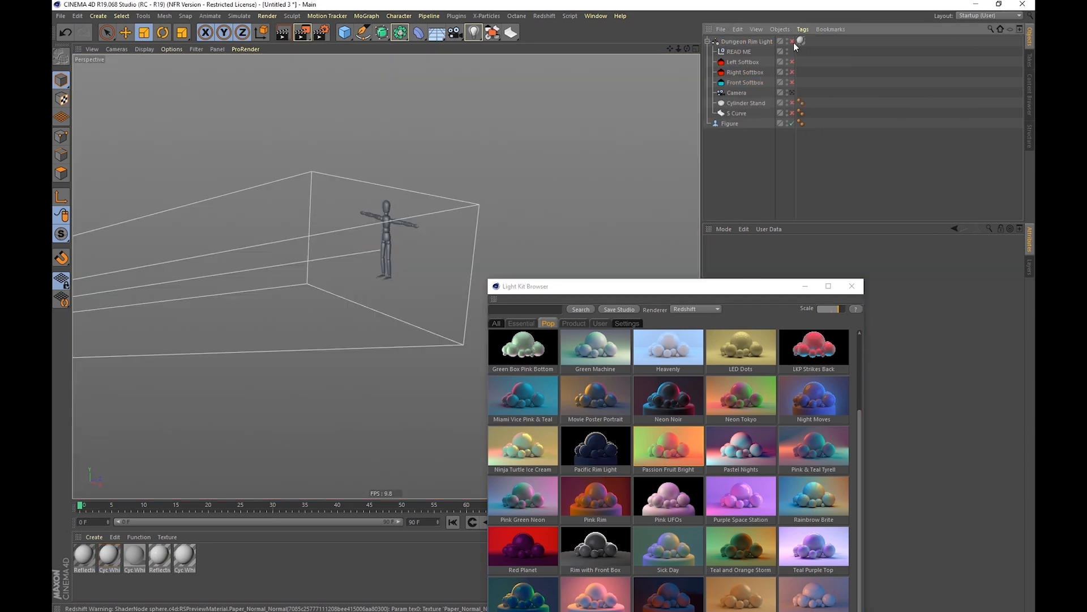
key(ctrl+z)
key(ctrl+z)
key(ctrl+z)
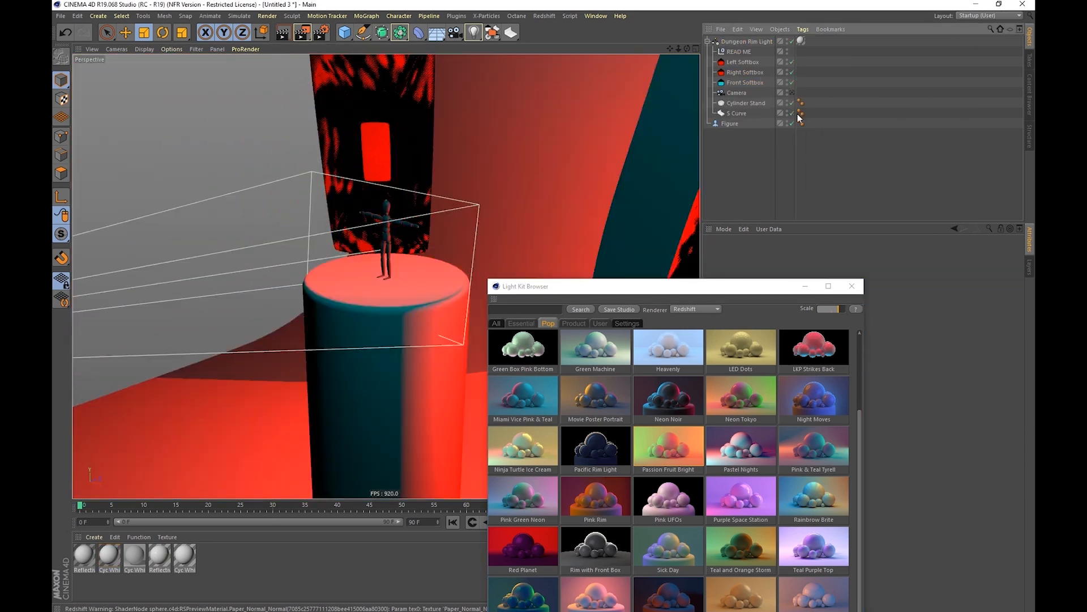
drag(793, 112, 793, 103)
click(792, 103)
click(792, 114)
Examine the studio's stand and backdrop from outside, and turn off Load Stands in the browser settings.
click(627, 324)
drag(578, 289, 555, 143)
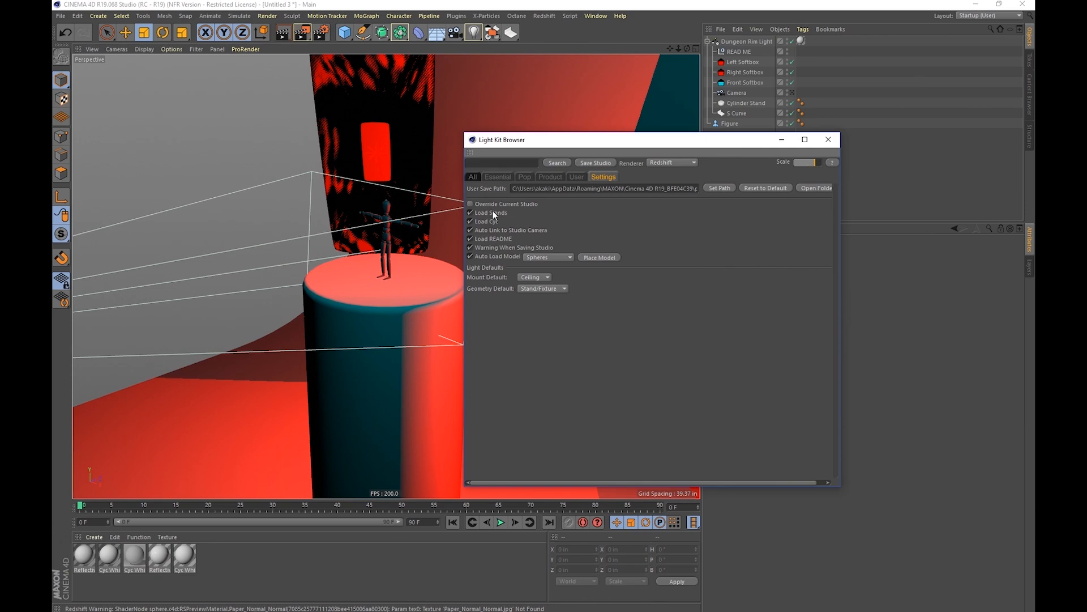
alt+drag(388, 273, 452, 273)
alt+right_drag(451, 273, 363, 270)
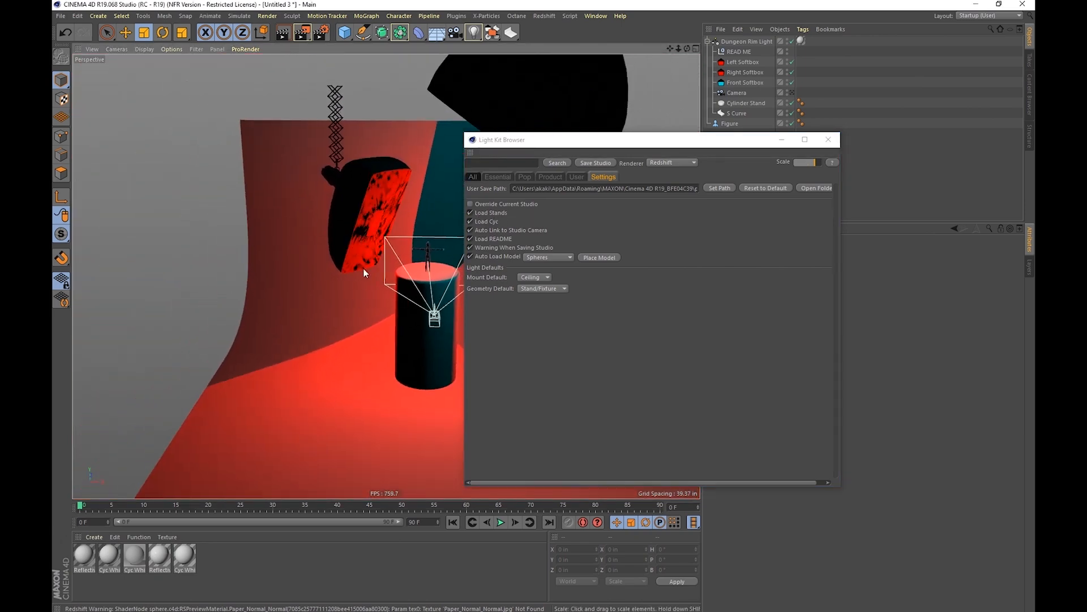
alt+drag(374, 222, 308, 122)
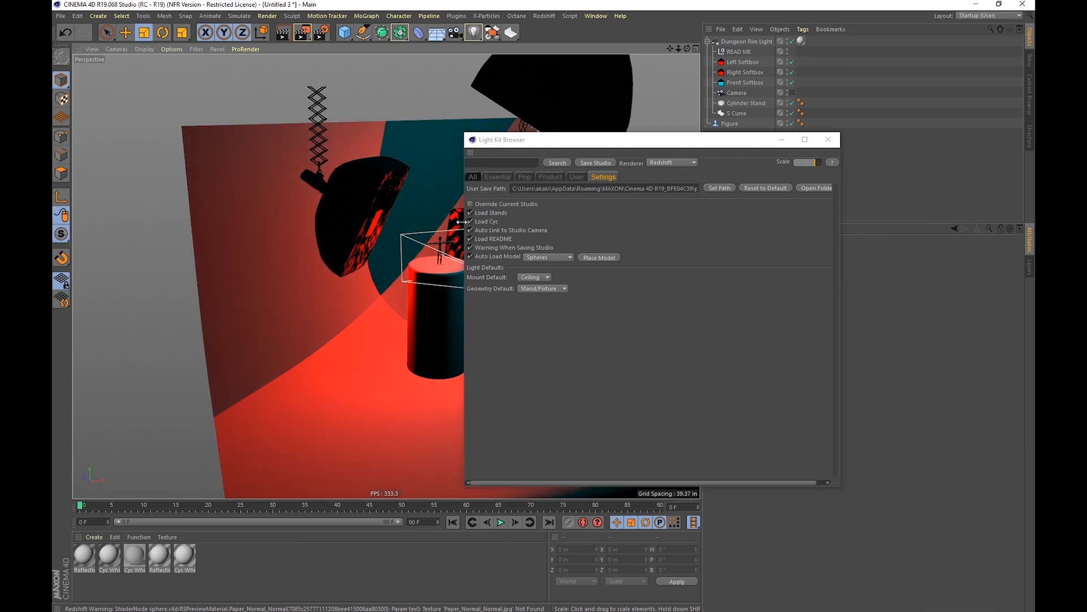
alt+middle_drag(445, 270, 364, 330)
alt+drag(364, 331, 286, 277)
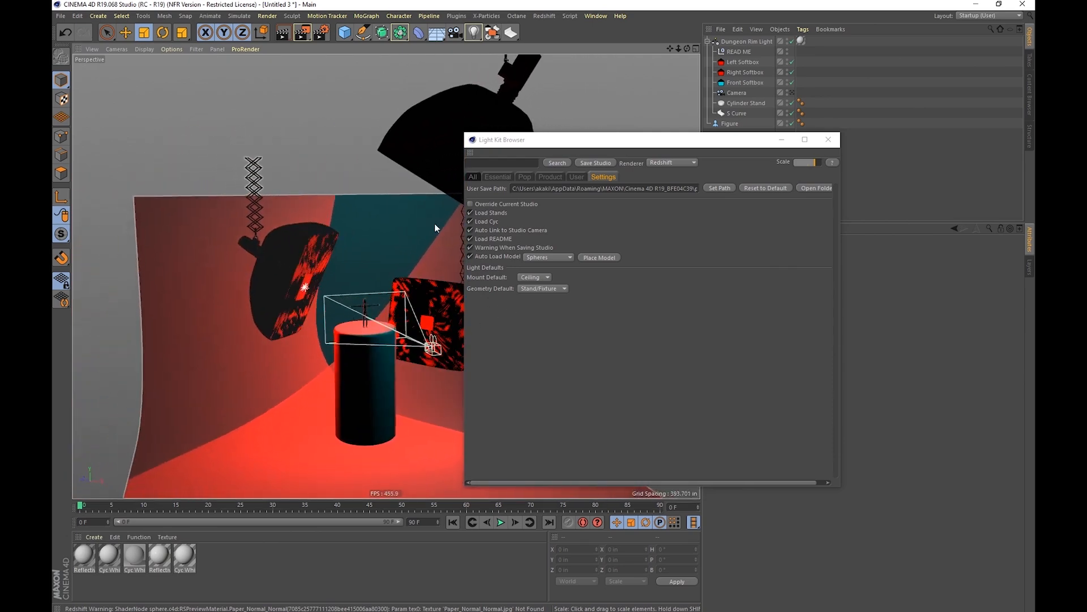
click(470, 212)
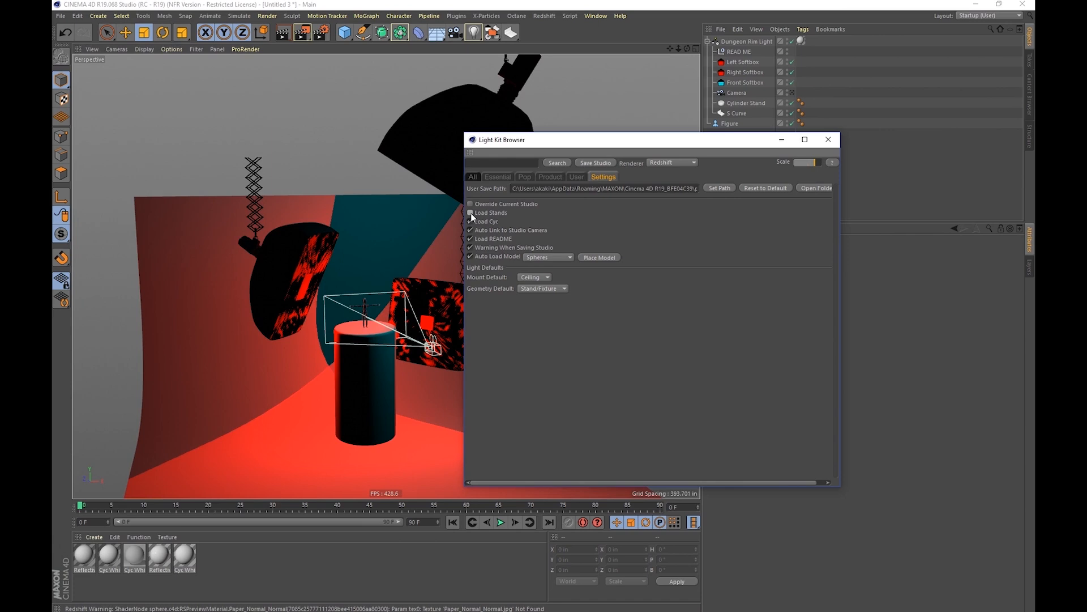
Load Dungeon Rim Light again from the Pop collection, inspect its stand up close and return to the browser settings.
click(528, 176)
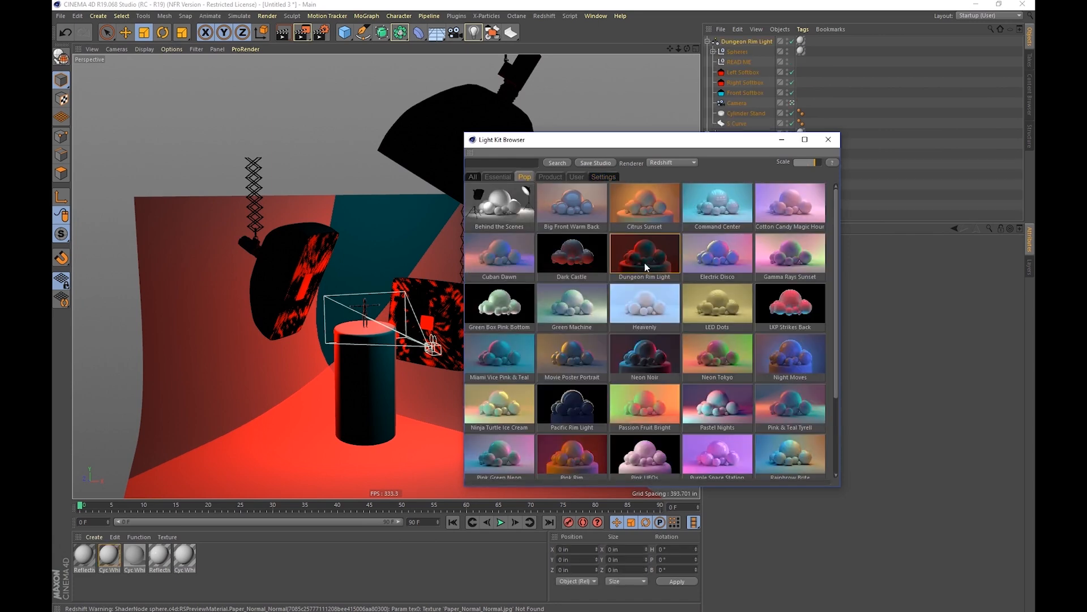
alt+right_drag(407, 280, 52, 328)
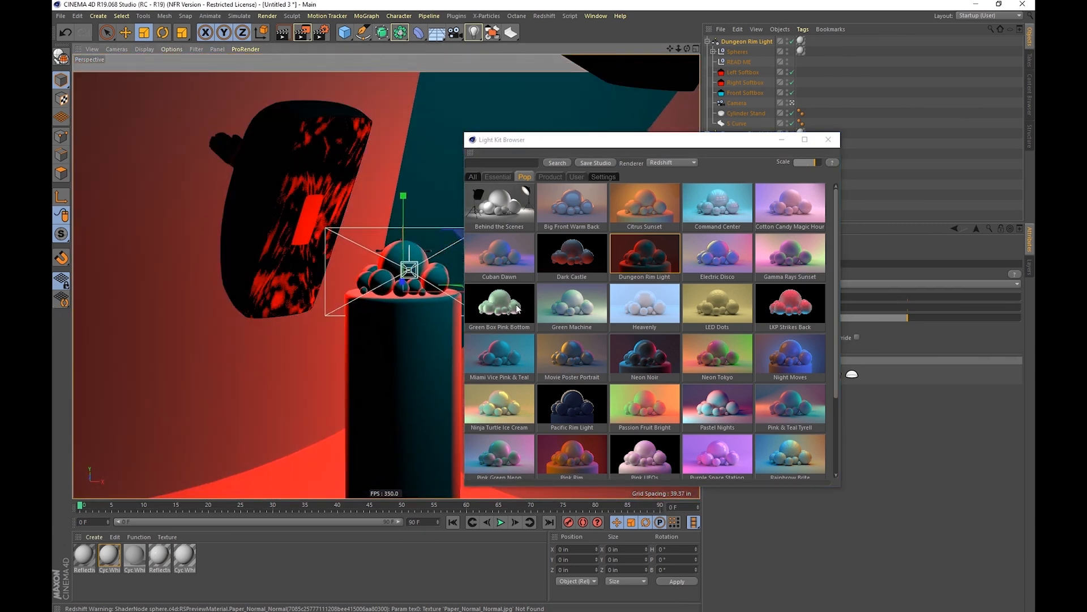
click(602, 176)
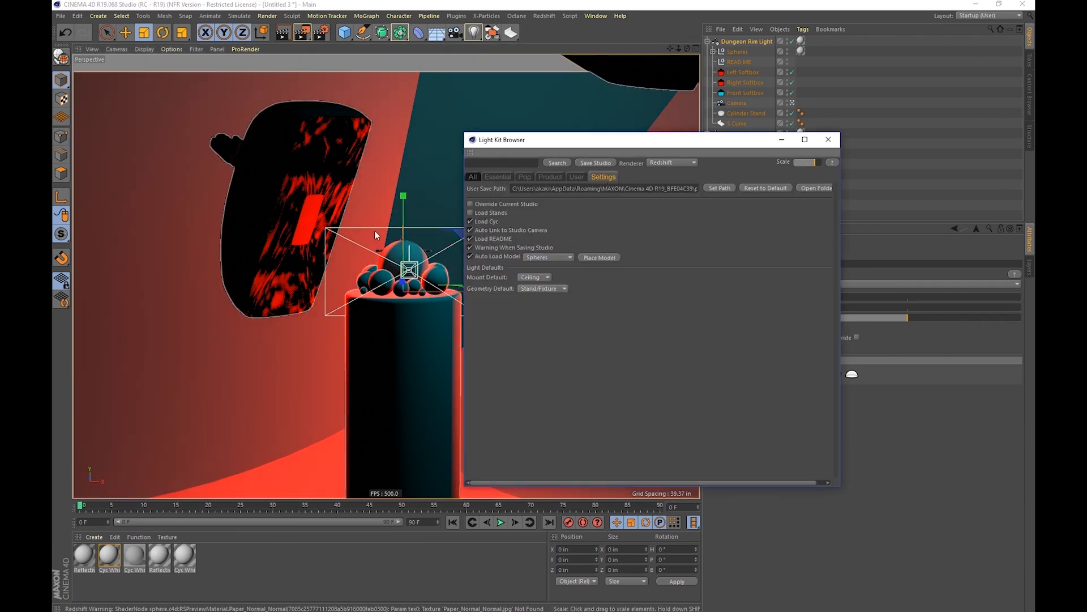
Load the Warm with Halo preset from the Essential collection and view its studio from a slightly different angle.
click(502, 177)
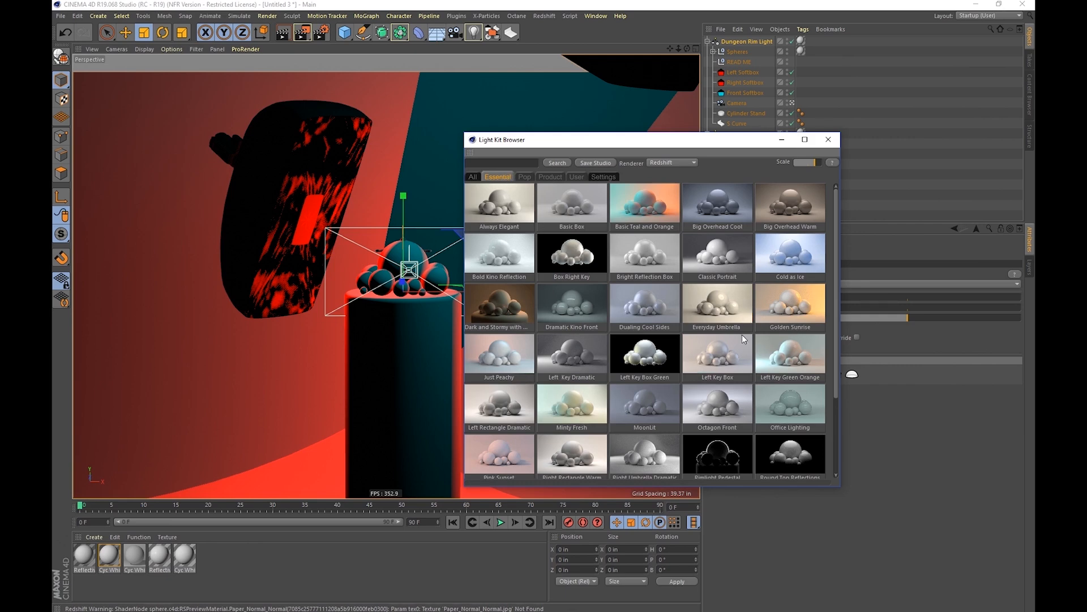
scroll(748, 351, down, 2)
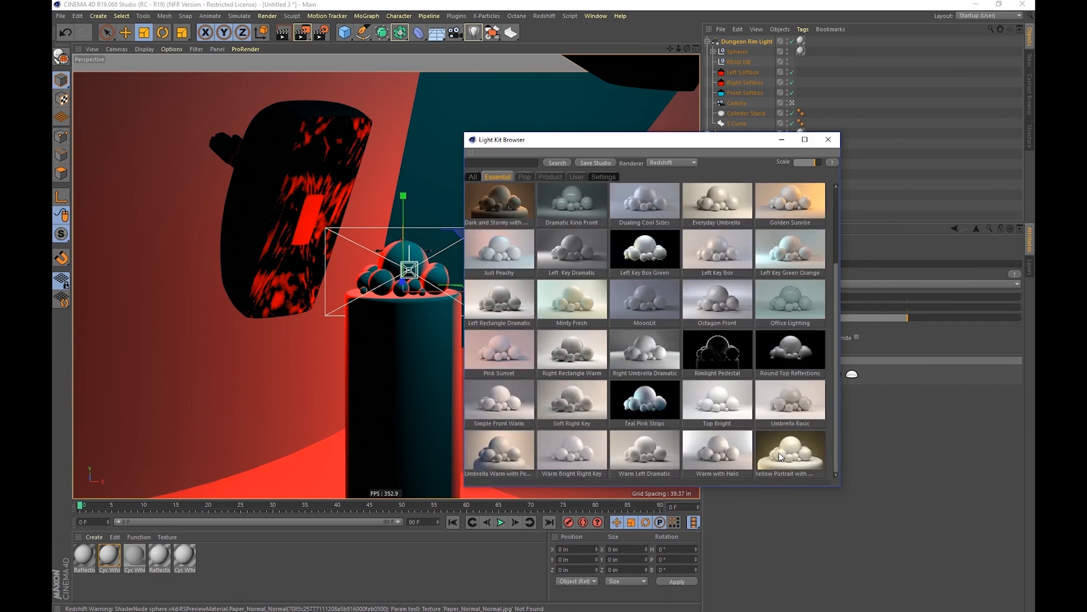
click(722, 453)
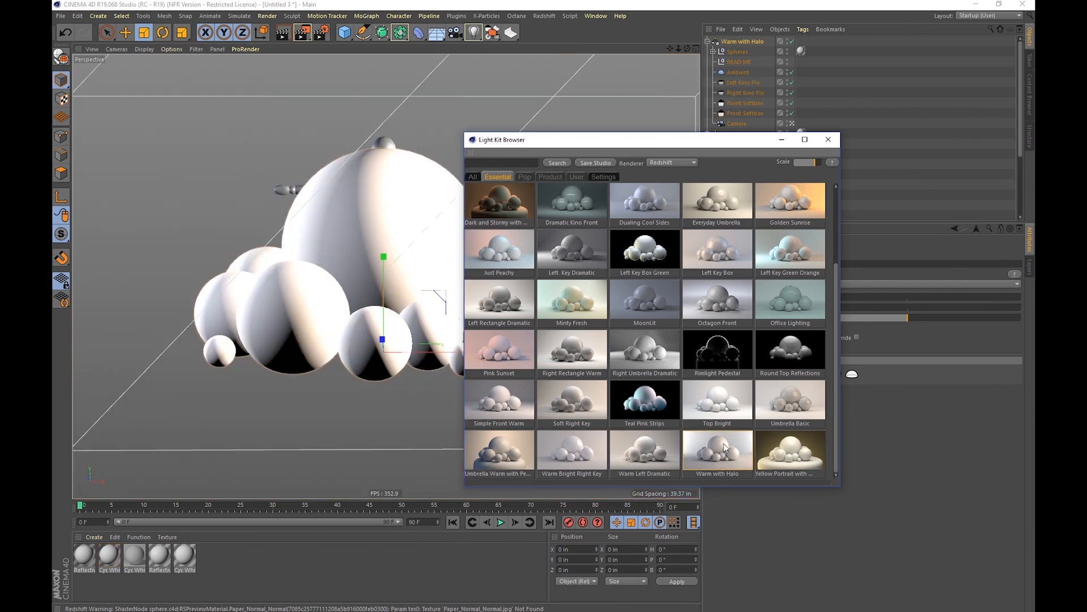
mouse_move(354, 273)
alt+mouse_down()
mouse_move(386, 286)
mouse_move(362, 291)
alt+mouse_up()
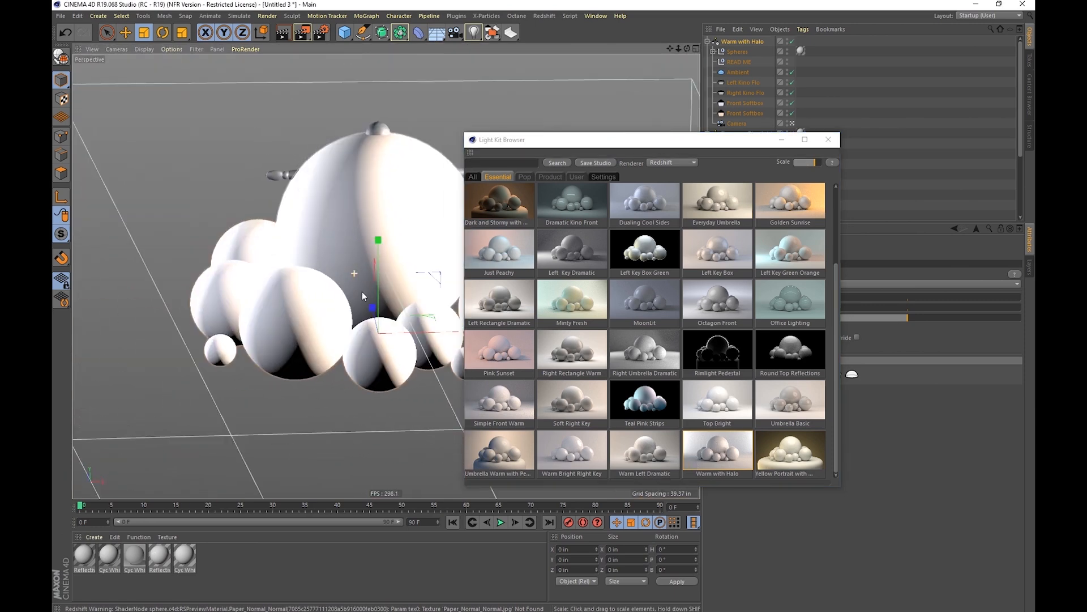
Turn off Load Cyc in the browser settings and load the Back Light with Left Key preset from the Product collection.
click(603, 177)
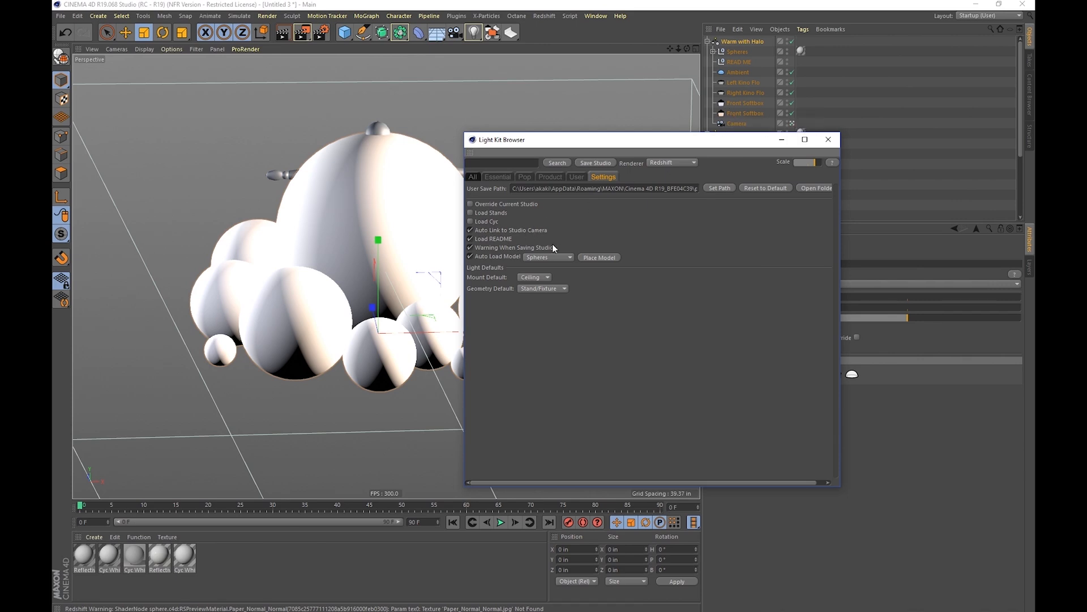
alt+drag(376, 238, 378, 280)
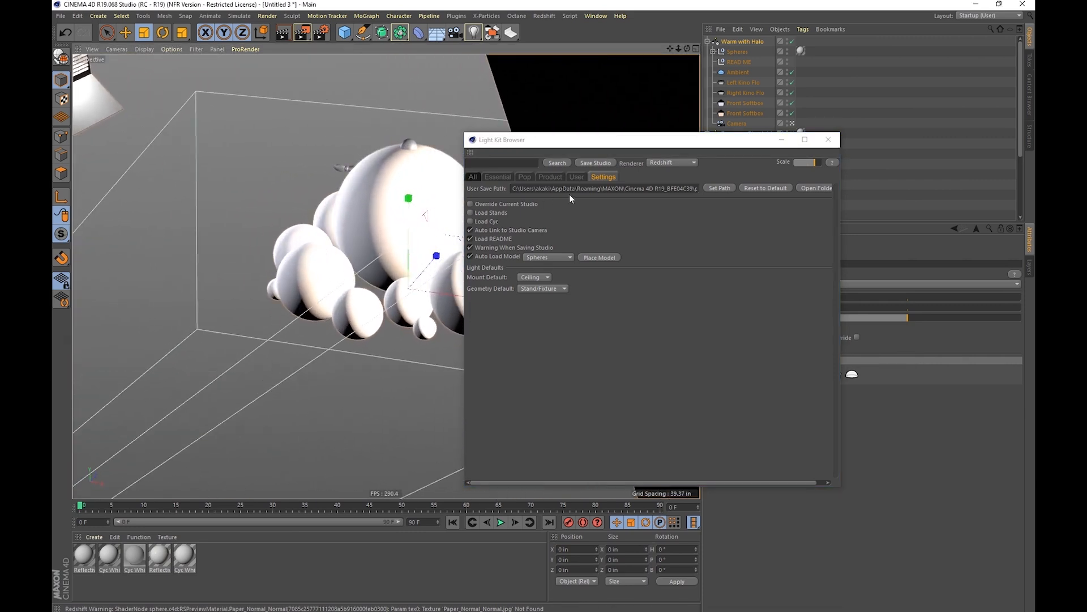
click(552, 177)
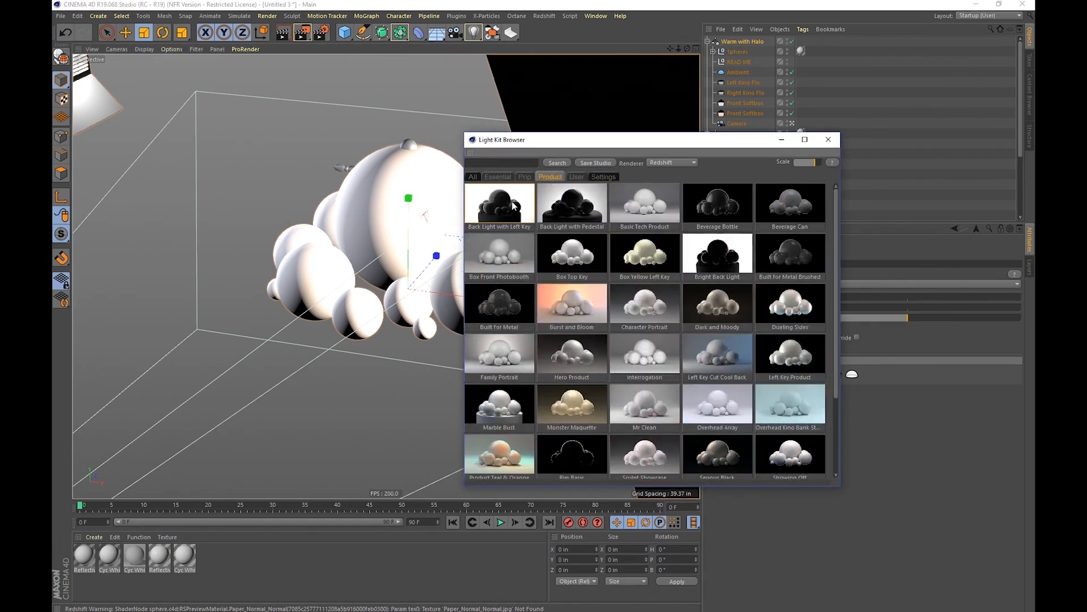
click(511, 207)
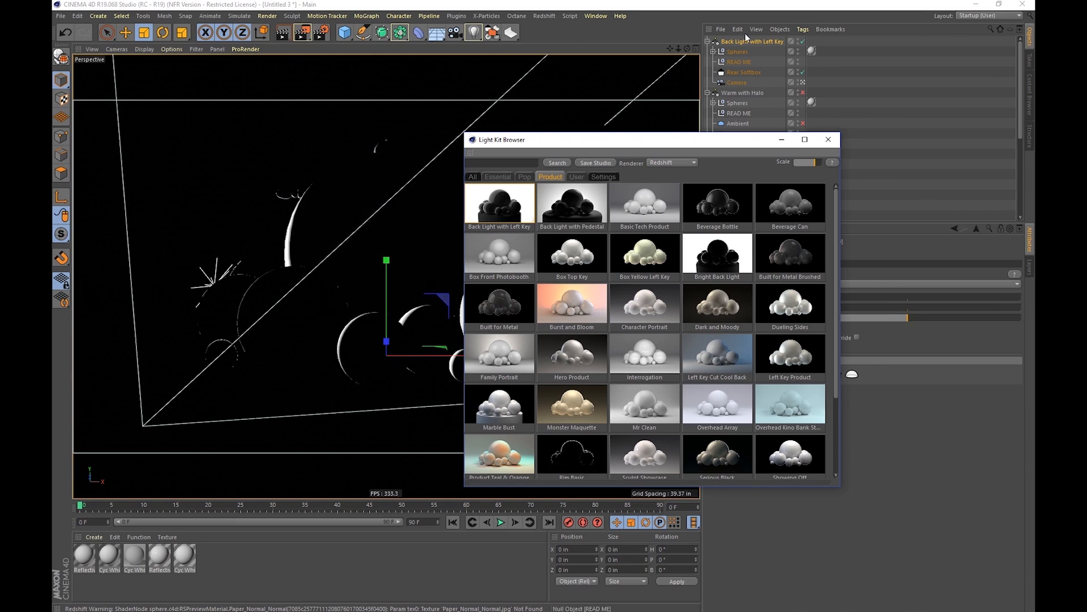
Turn on Override Current Studio and turn off Auto Link to Studio Camera in the browser settings.
click(600, 177)
click(470, 230)
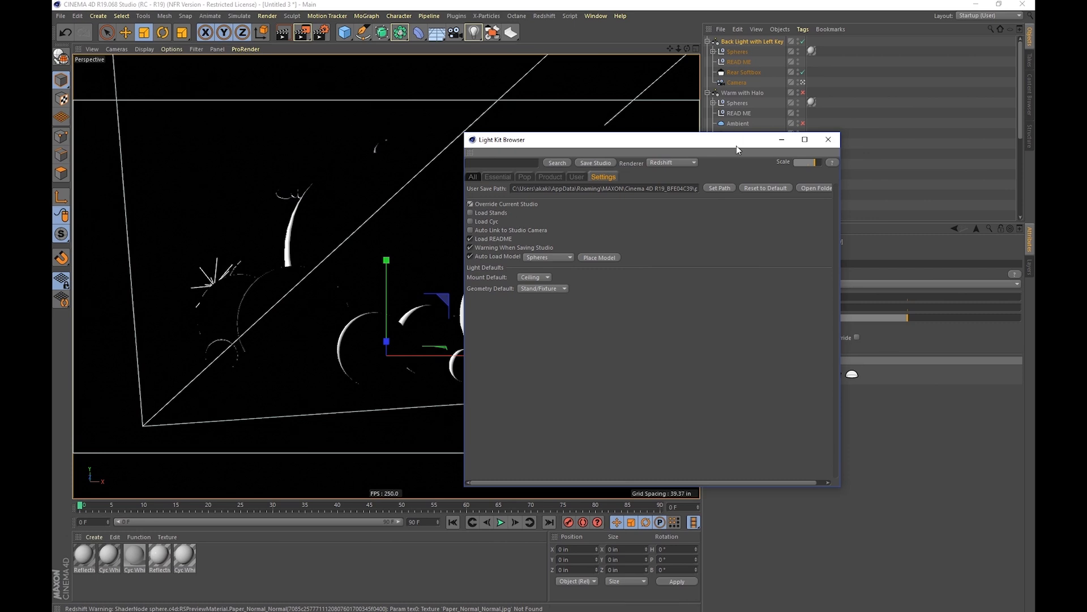
drag(728, 141, 721, 306)
Delete all the light studios from the scene, including Dungeon Rim Light, keeping only the Figure.
click(734, 42)
key(Delete)
click(732, 41)
key(Delete)
click(731, 41)
key(Delete)
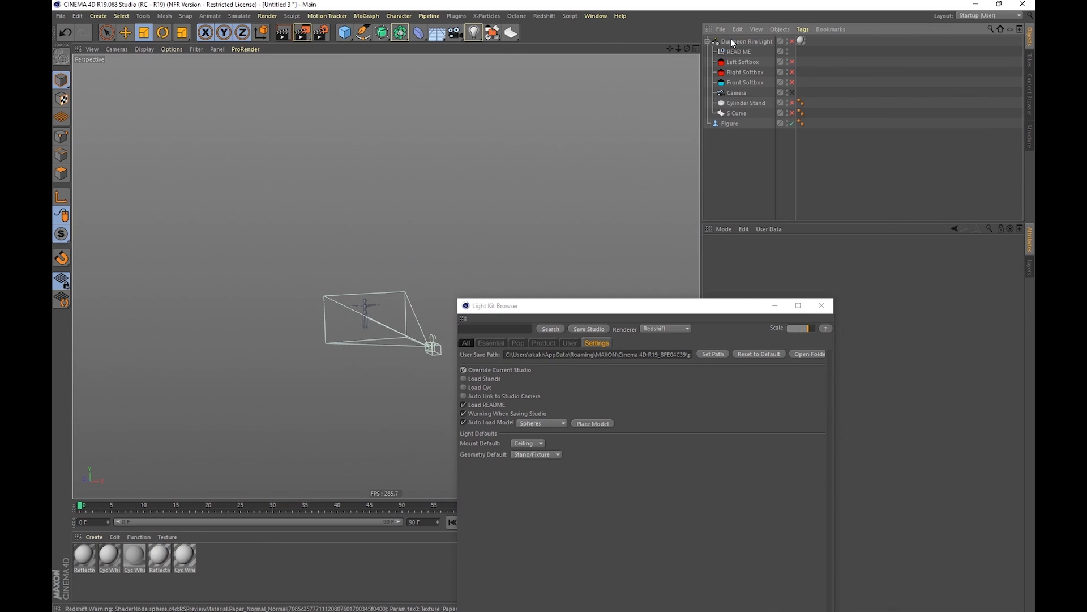
drag(651, 310, 672, 100)
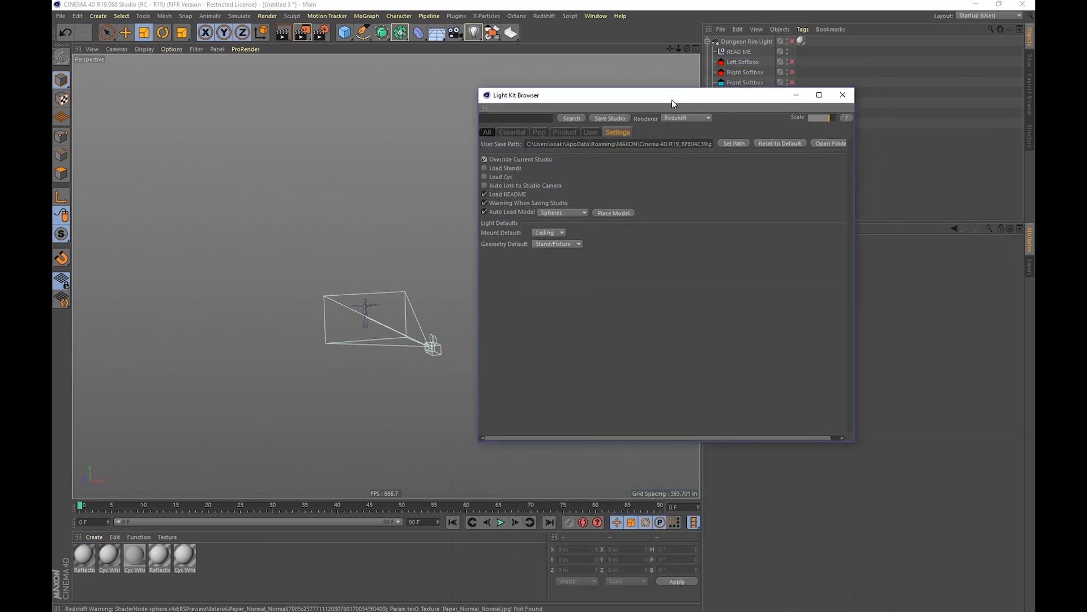
click(742, 41)
key(Delete)
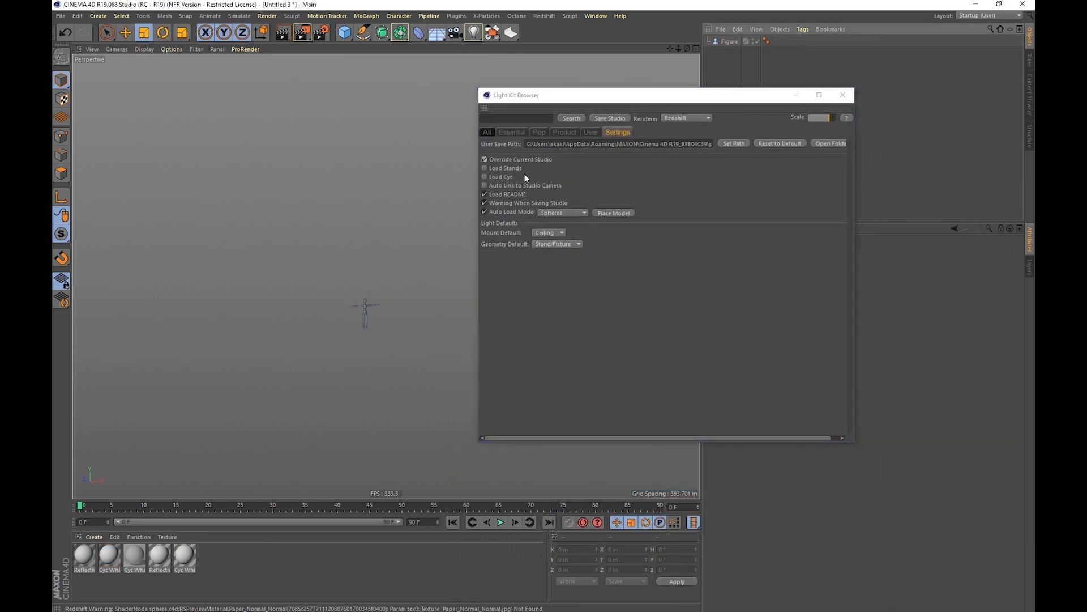
Turn on Load Stands and Load Cyc, and load the Green Machine preset from the Pop collection.
click(484, 168)
click(484, 176)
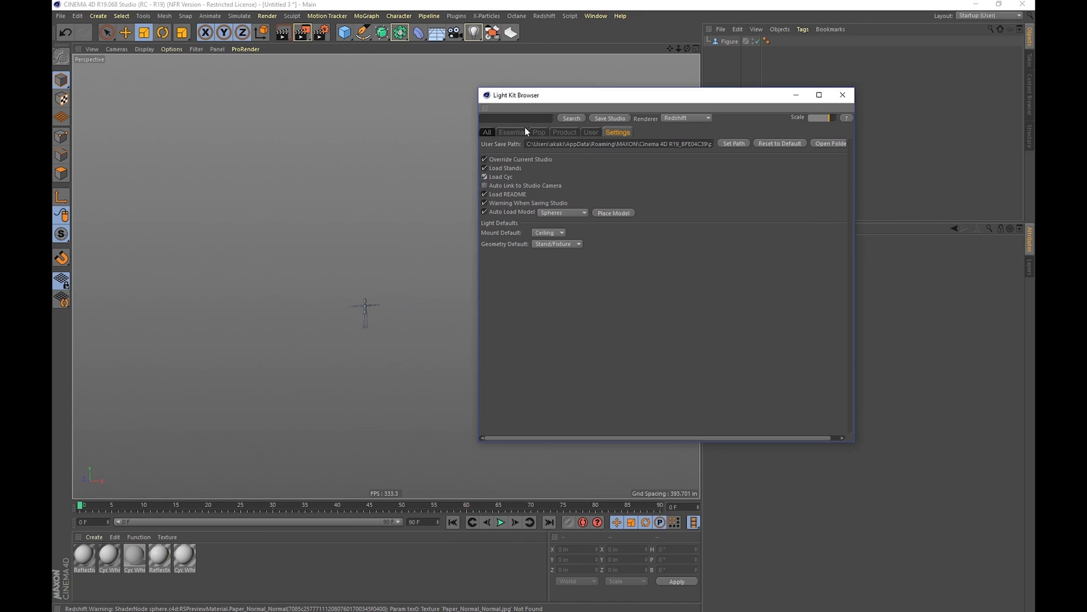
click(538, 133)
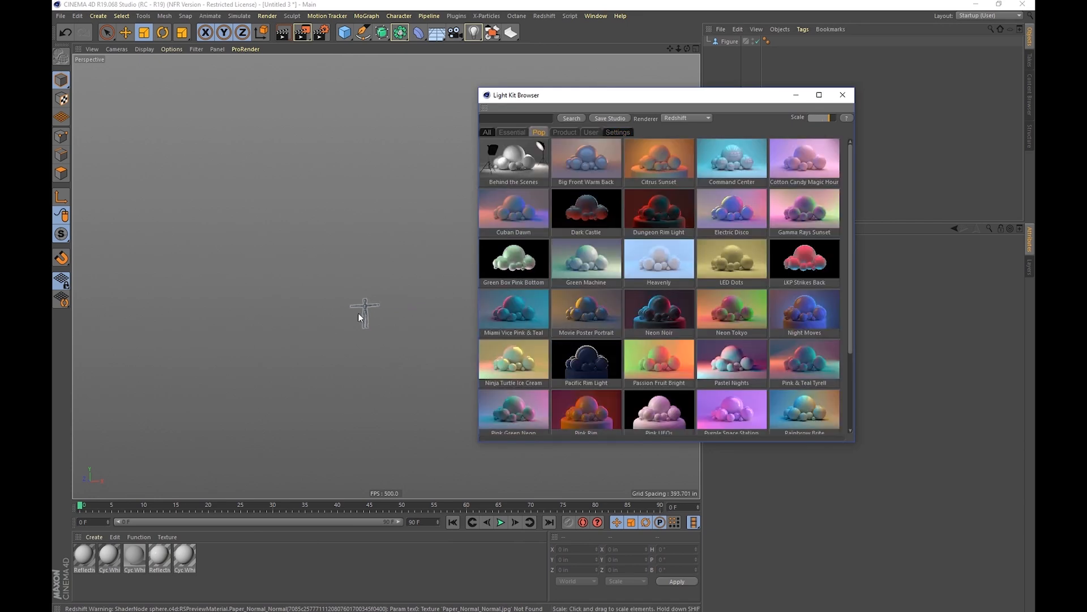
double_click(586, 274)
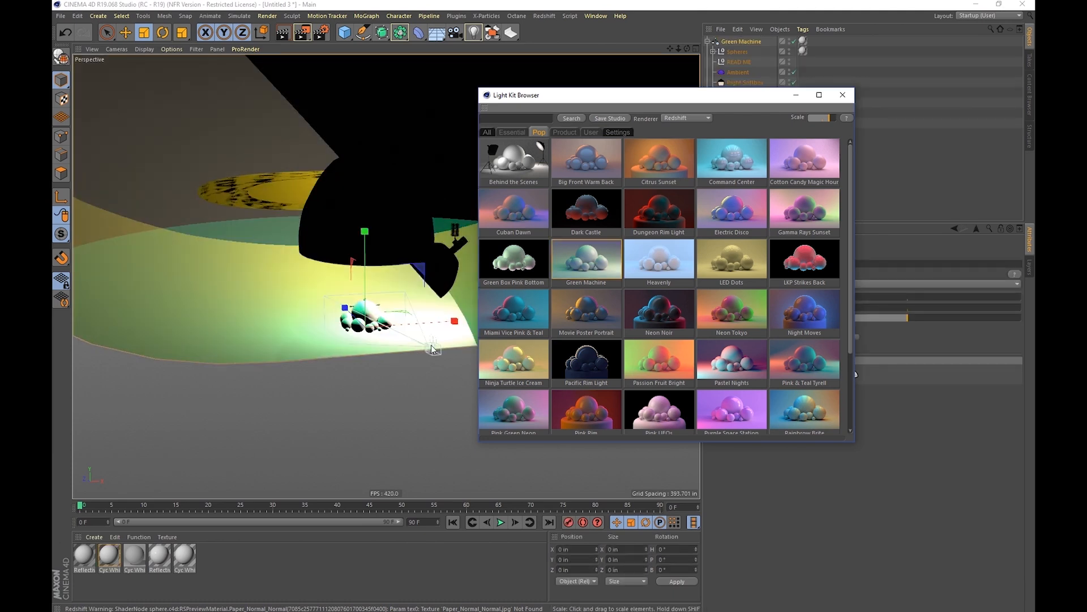
Turn on Auto Link to Studio Camera and view the READ ME note of the Green Machine studio.
click(617, 132)
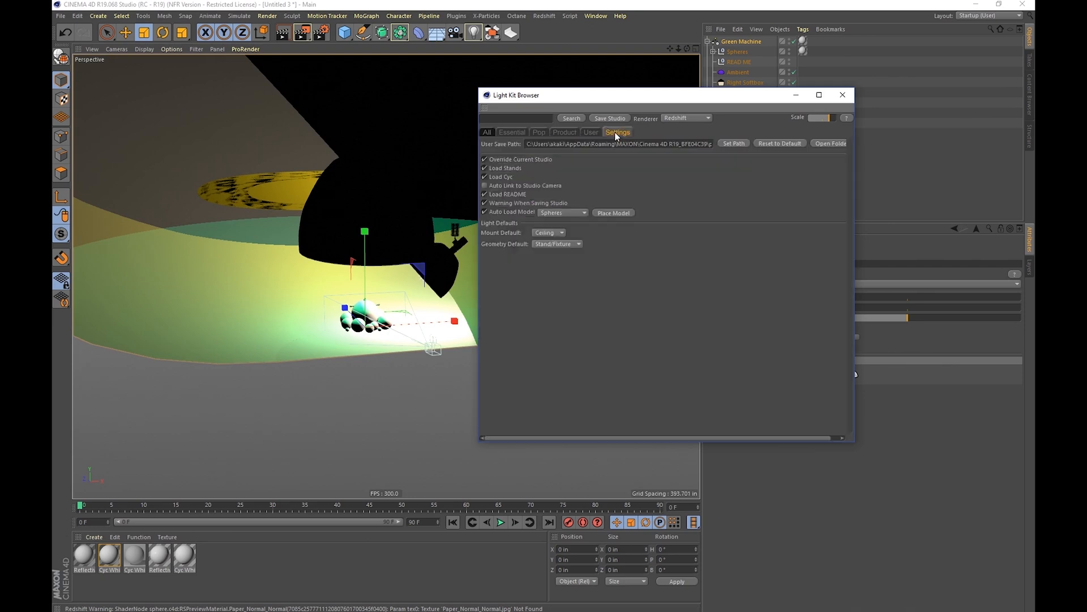
click(495, 185)
drag(596, 103, 510, 199)
click(744, 63)
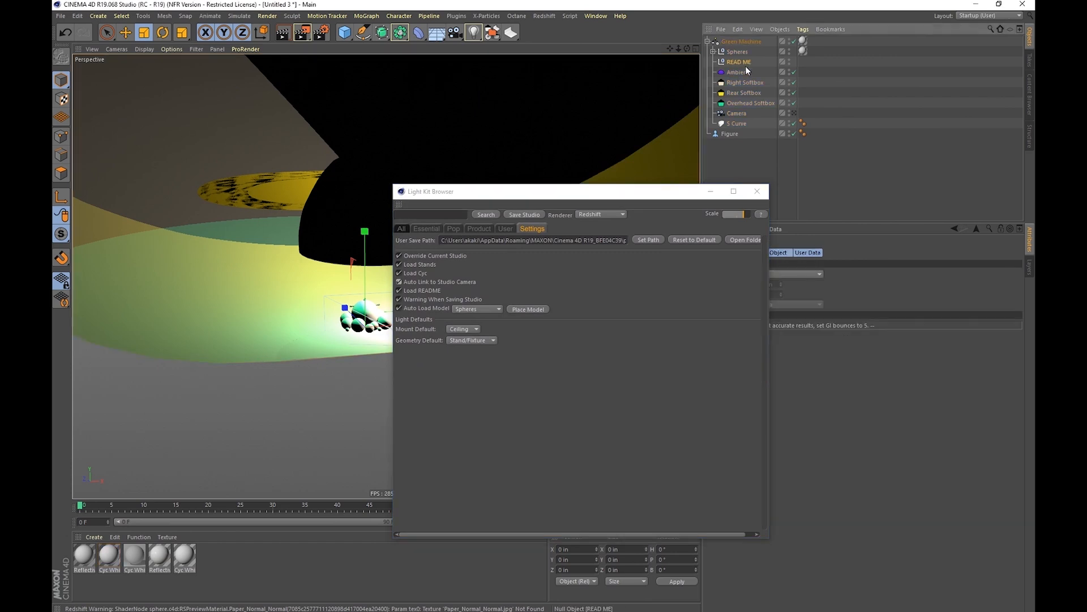
drag(680, 192, 501, 176)
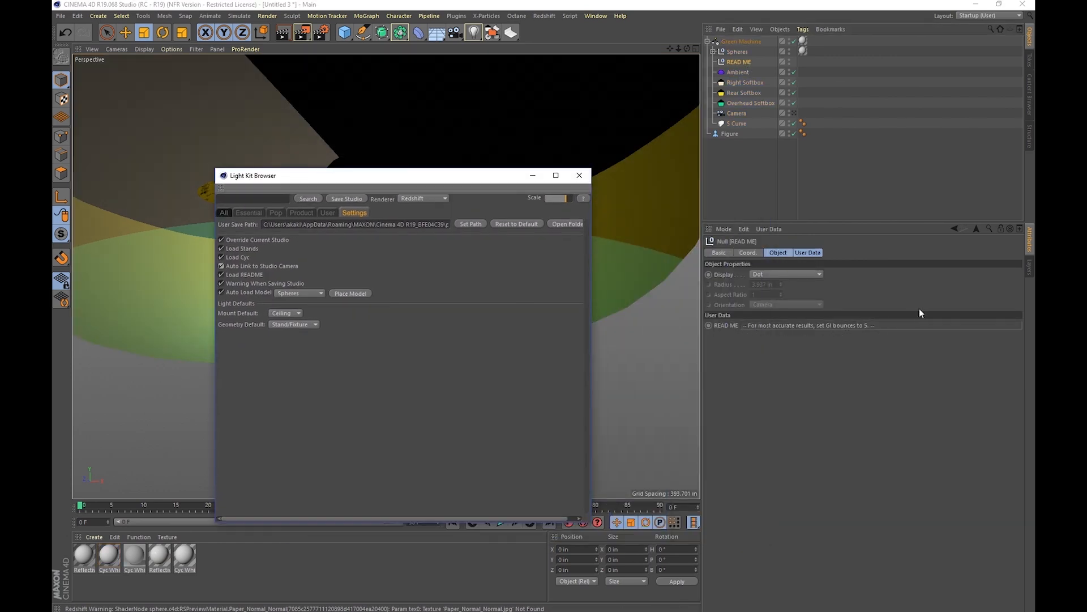
drag(448, 176, 735, 144)
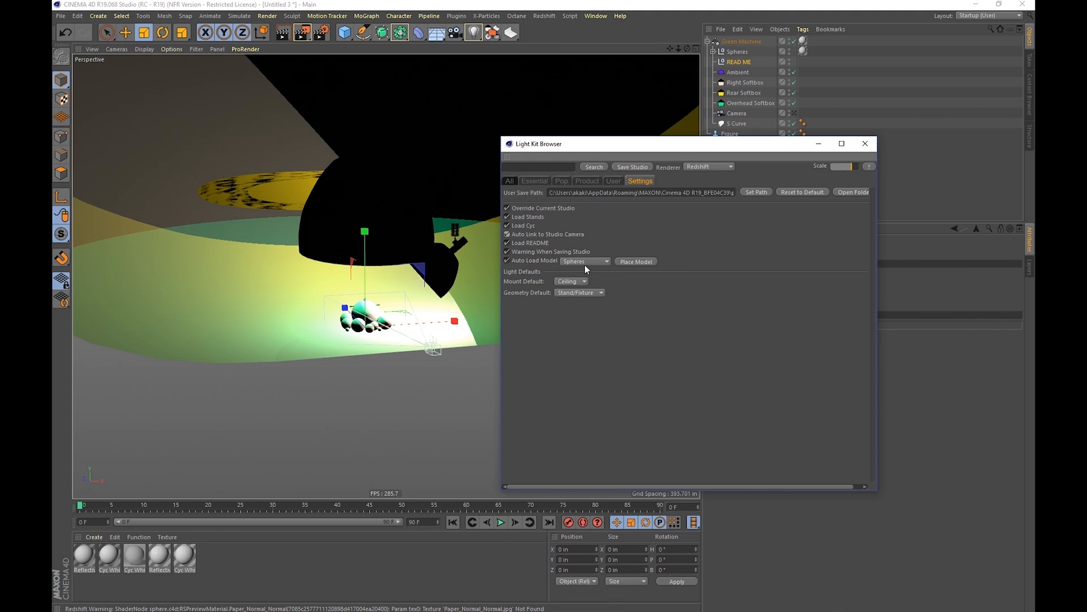
Turn off Auto Load Model and load the Cuban Dawn preset from the Pop collection.
click(732, 52)
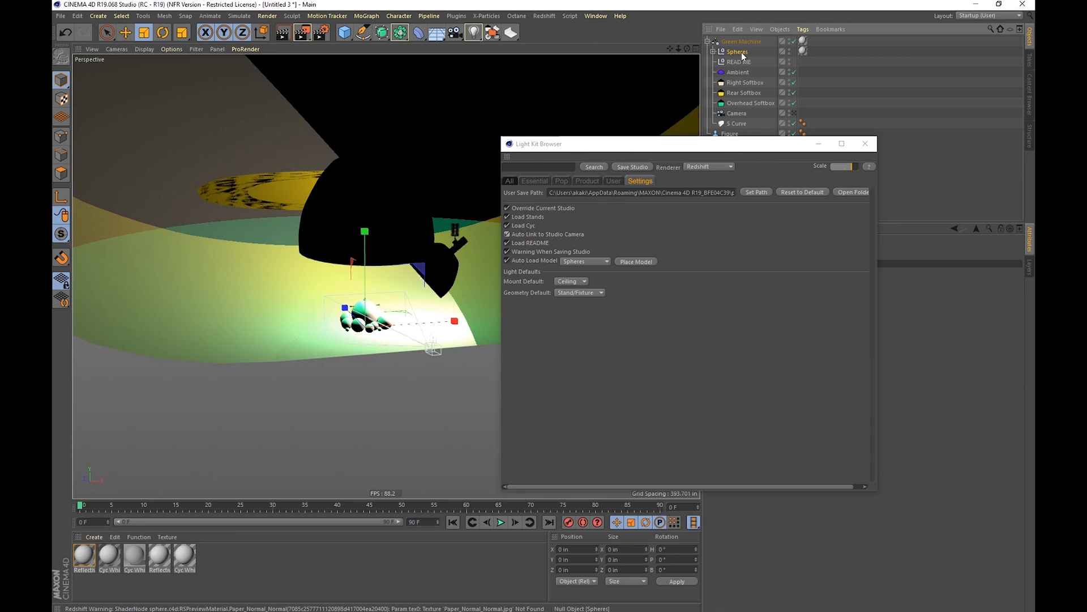
drag(561, 144, 564, 167)
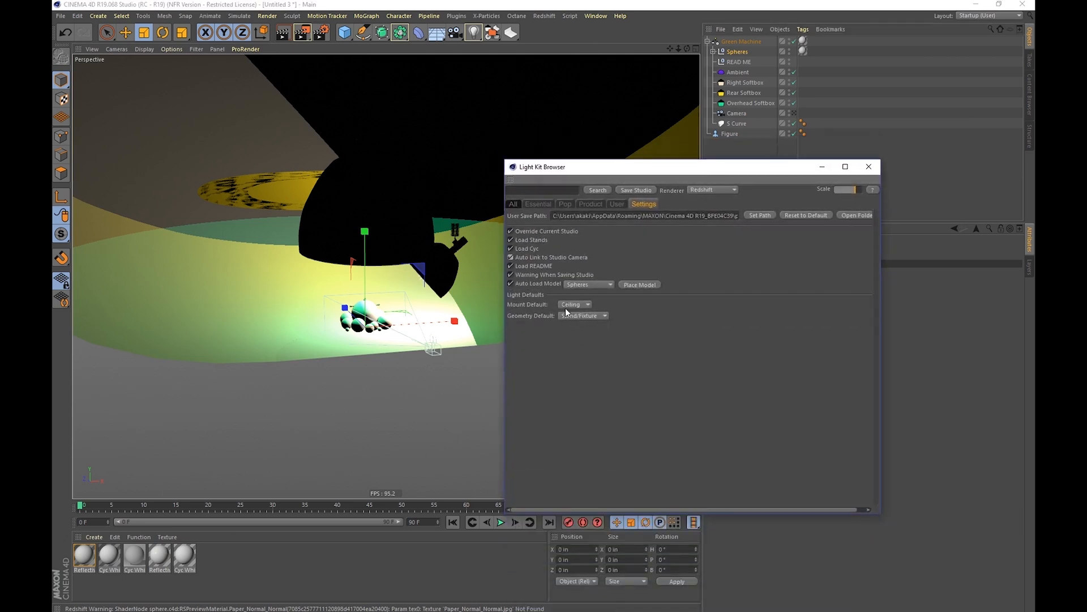
click(511, 285)
click(565, 205)
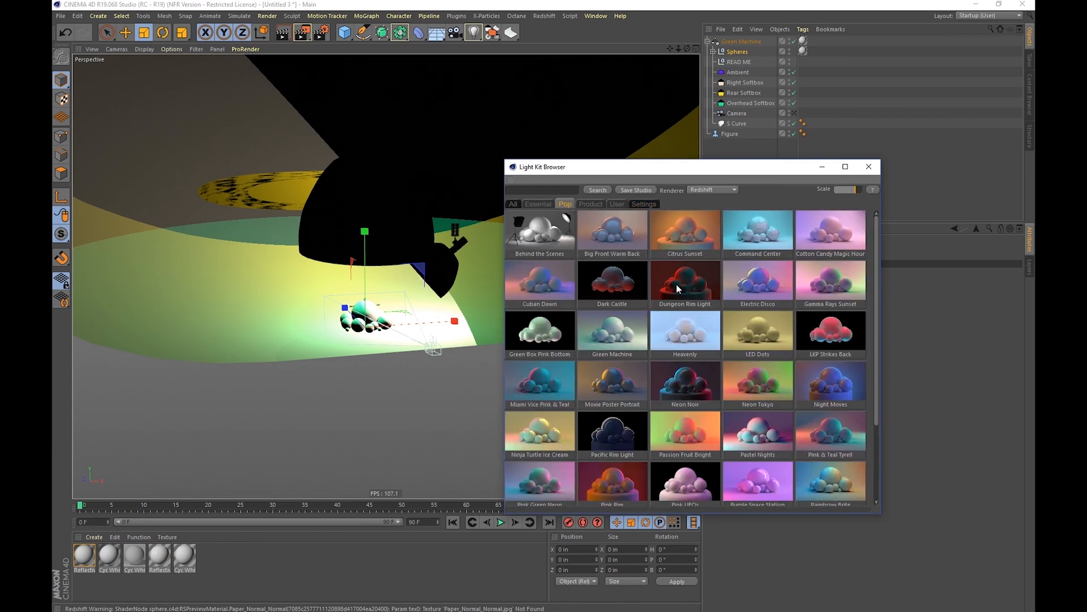
click(549, 286)
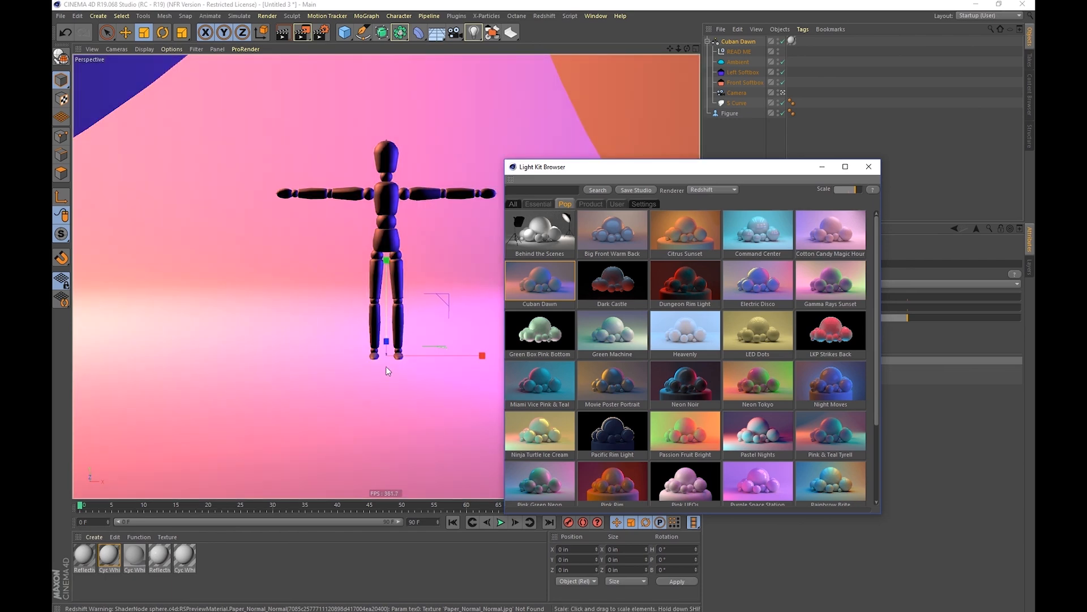
Disable the Figure, turn on Auto Load Model with Coffee Maker and load the Gamma Rays Sunset preset.
click(639, 203)
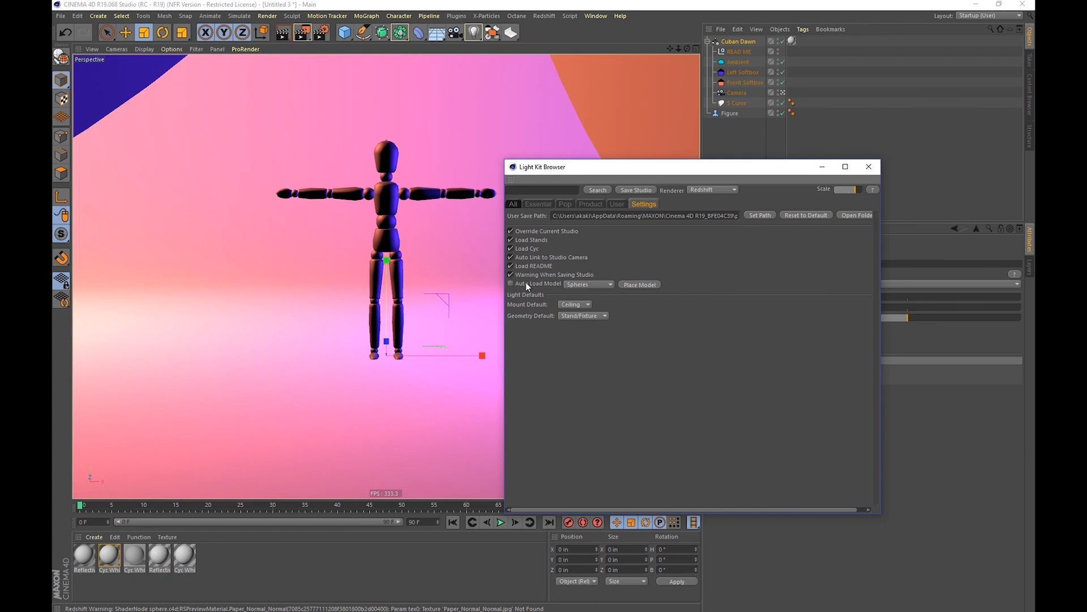
click(783, 112)
click(579, 284)
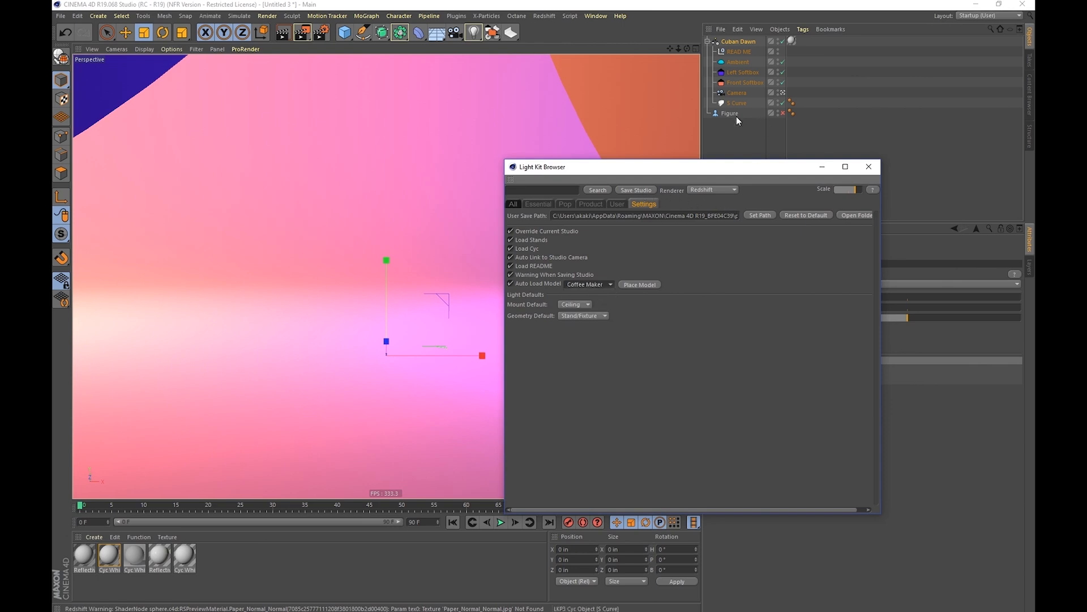
click(560, 204)
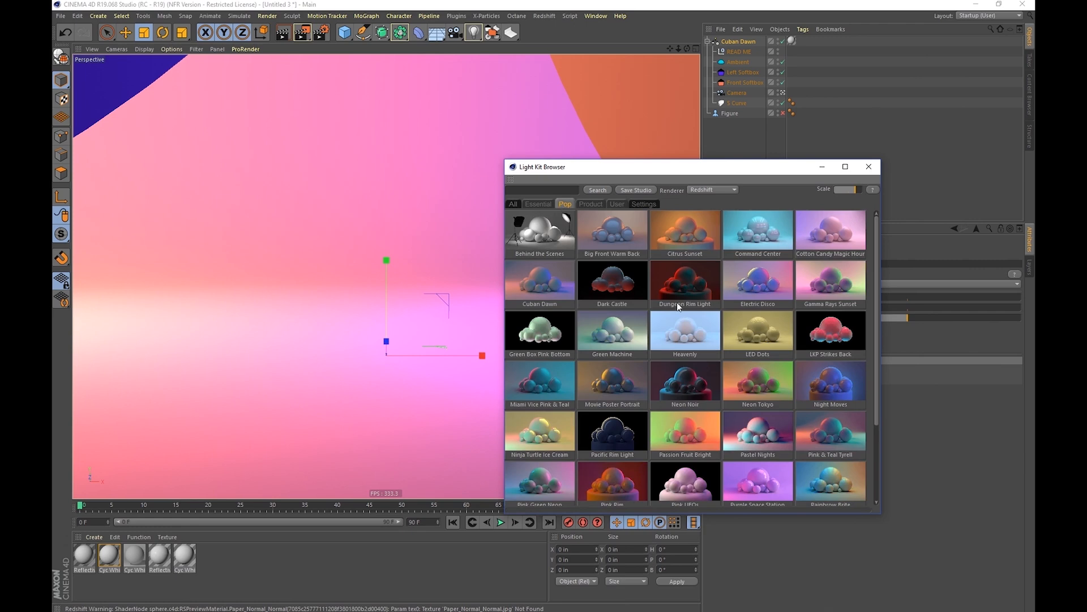
click(817, 286)
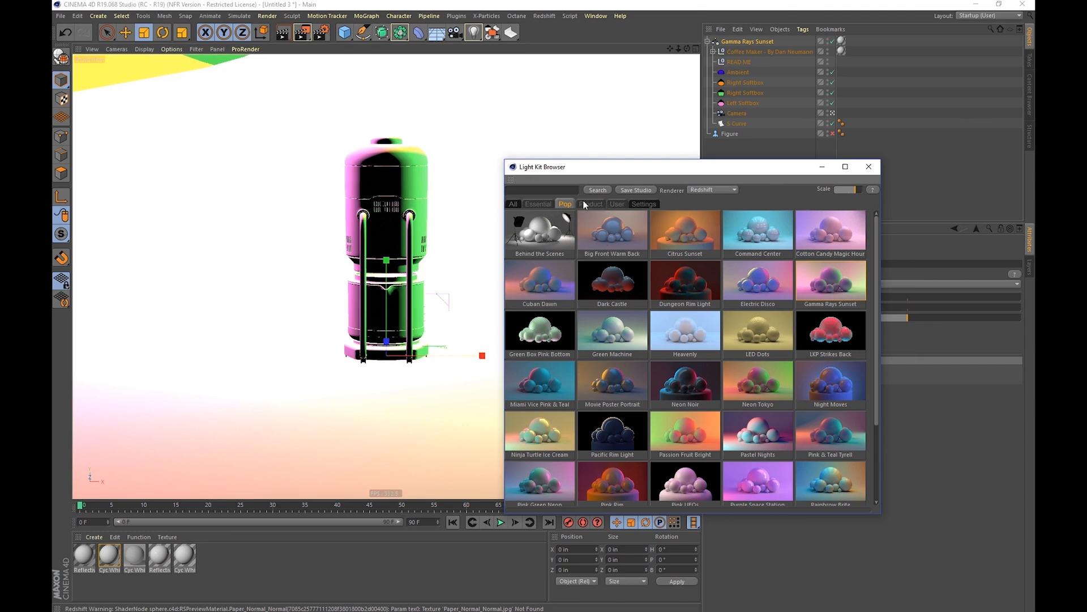
Set the auto-loaded model to Monster and load the Product Teal & Orange preset from the Product collection.
click(617, 203)
click(648, 206)
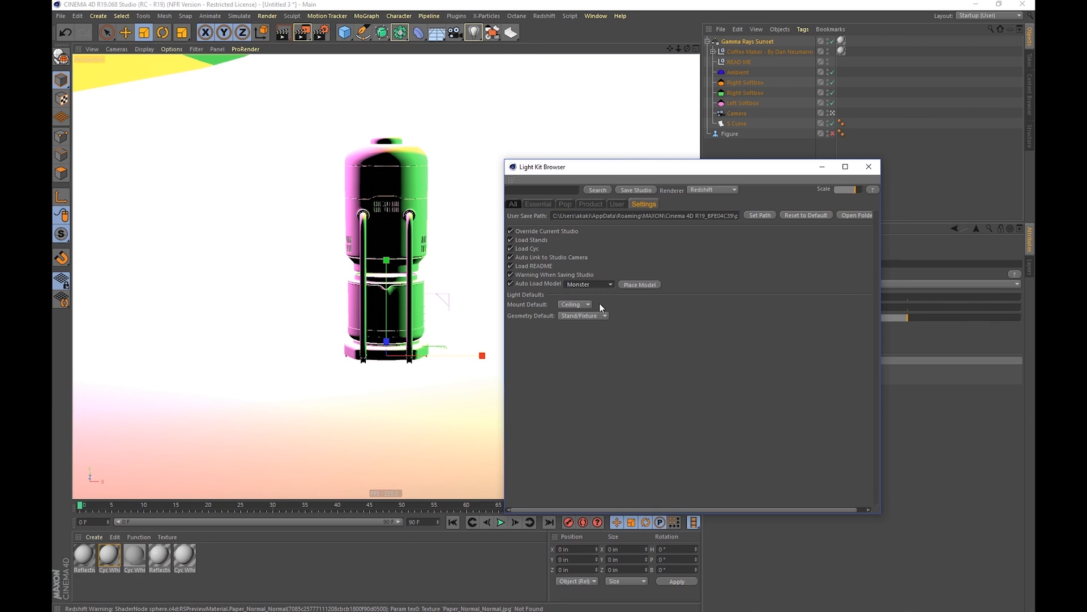
click(583, 202)
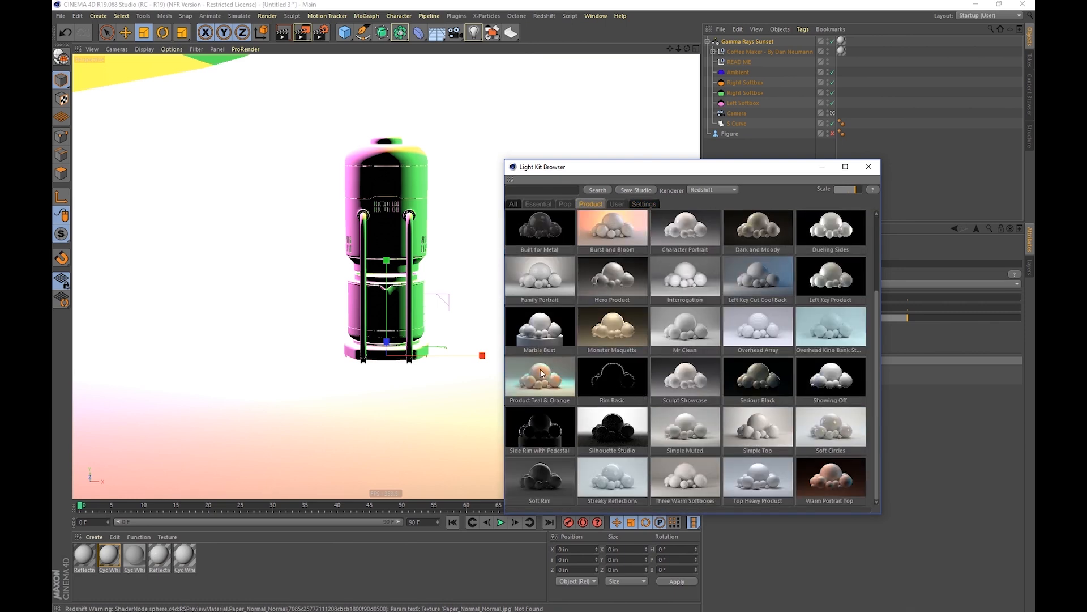
click(542, 373)
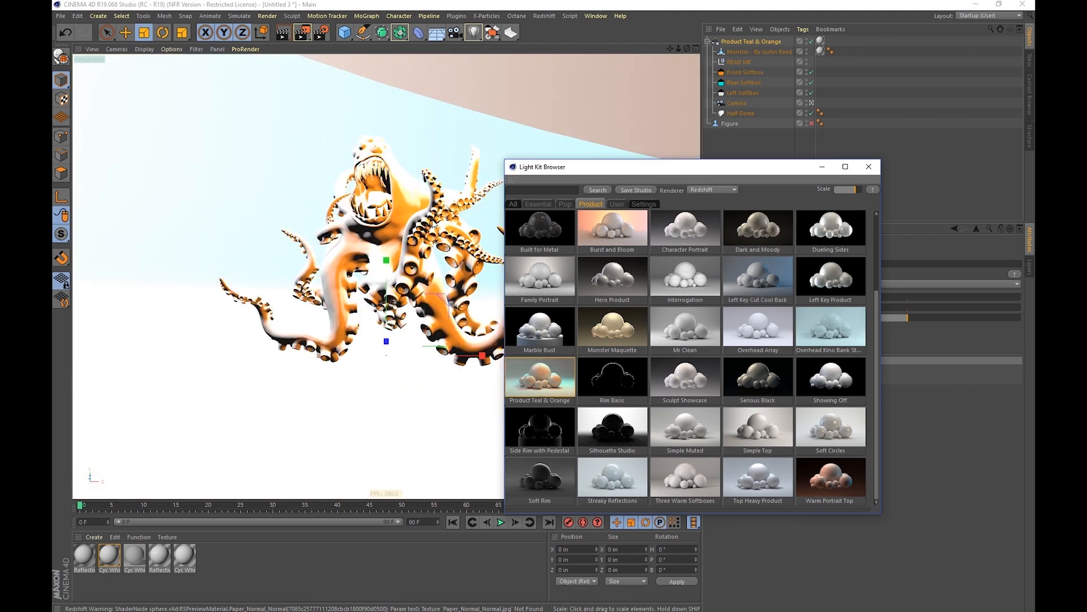
Replace the Monster model with a placed Spheres model and nest it inside the Product Teal & Orange studio.
click(656, 203)
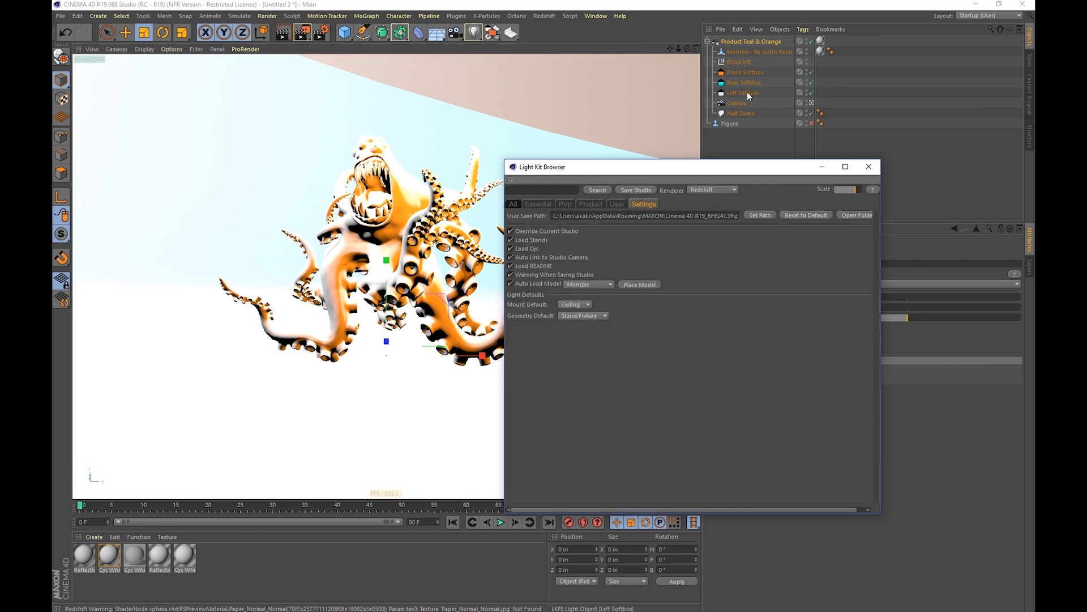
click(745, 53)
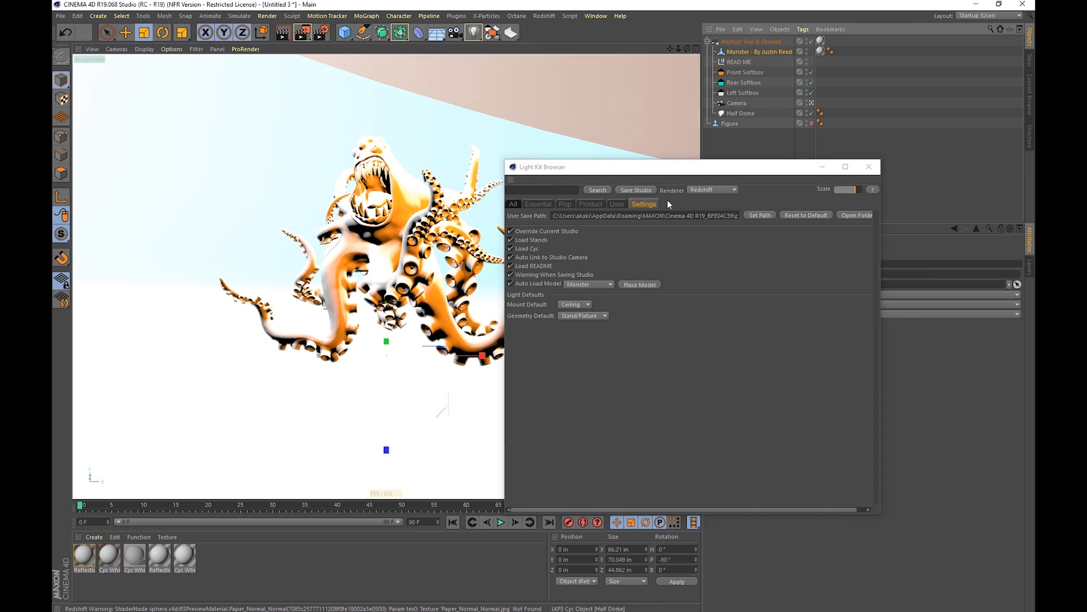
key(Delete)
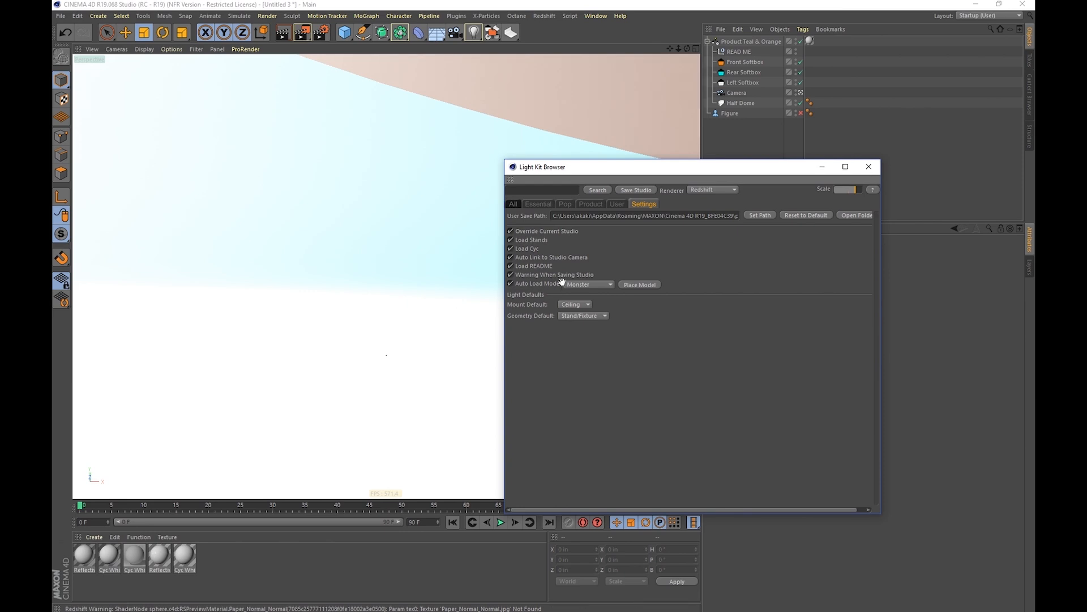
click(578, 284)
click(640, 284)
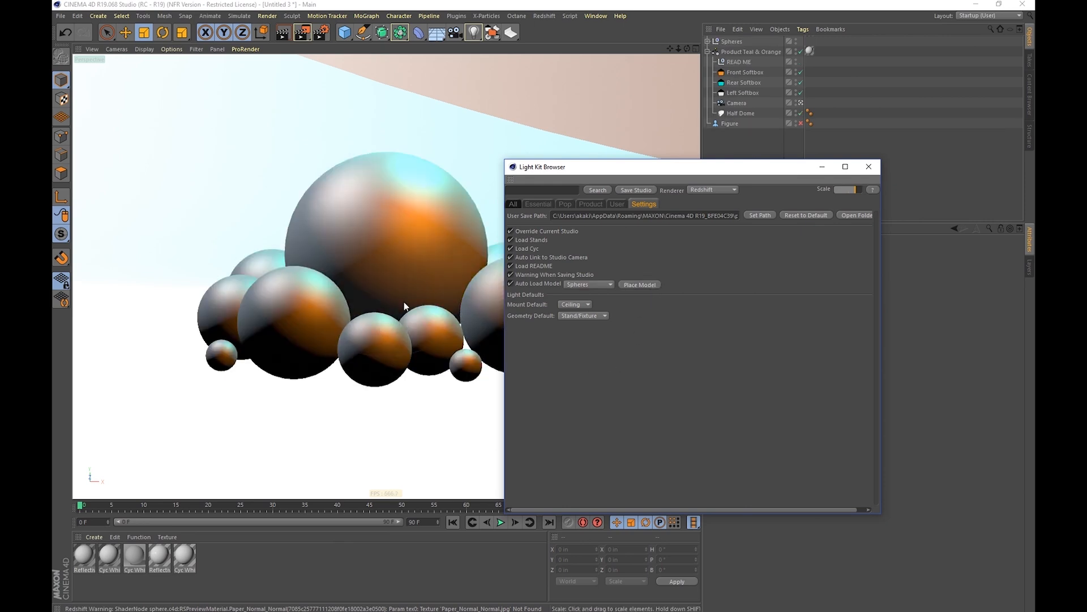
drag(731, 42, 733, 55)
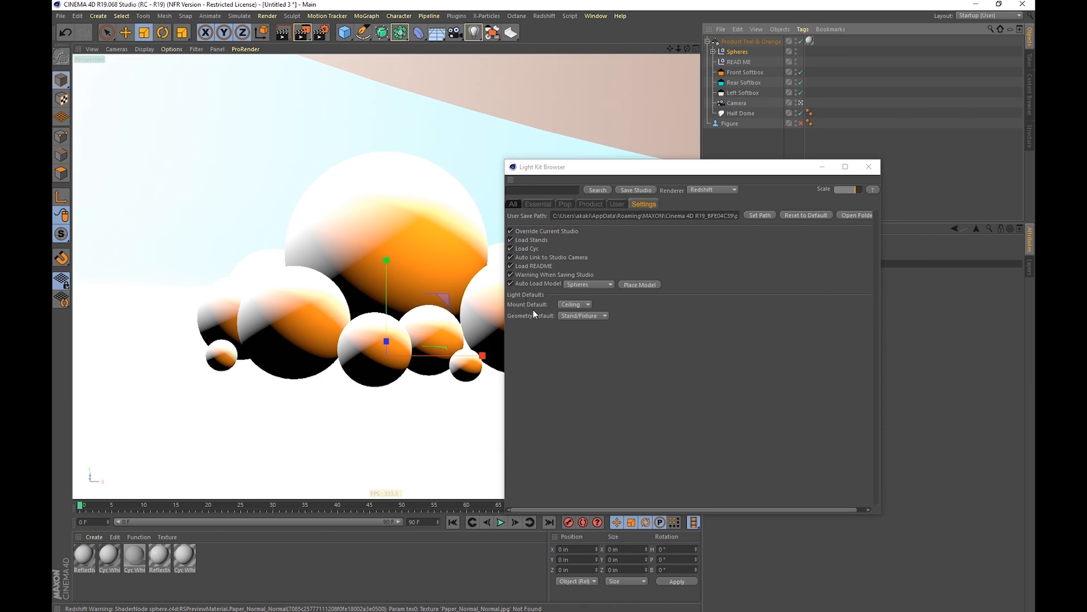
Delete the Product Teal & Orange studio and add a square softbox light to the scene.
click(732, 43)
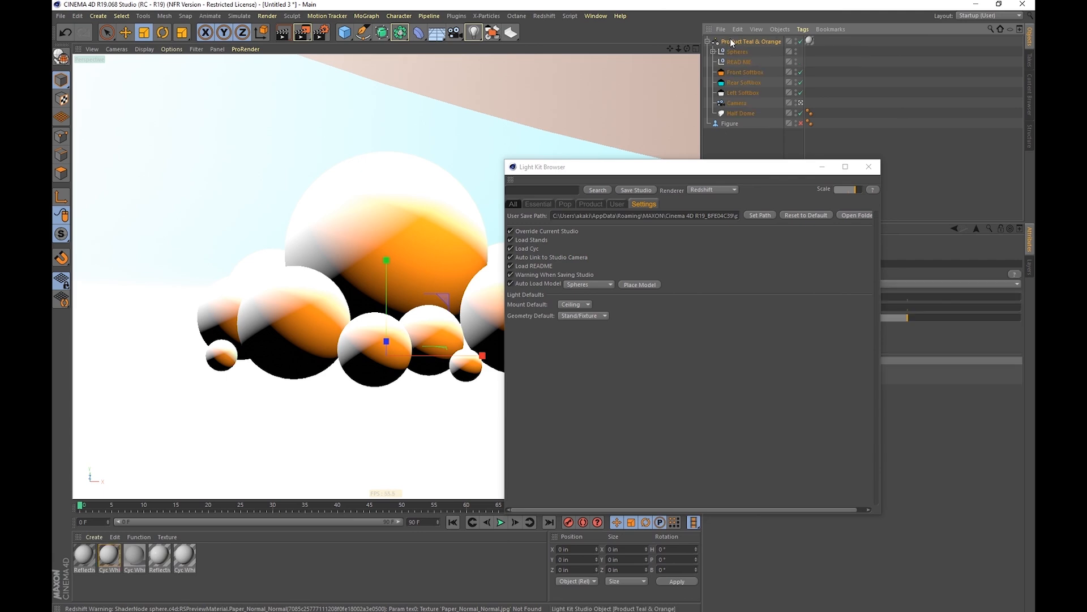
key(Delete)
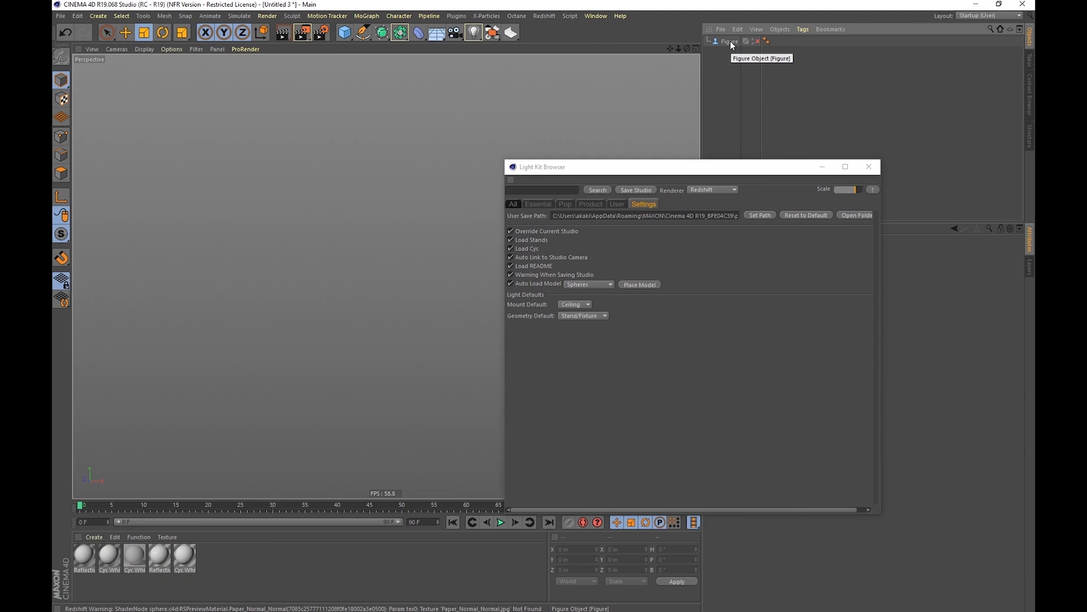
click(511, 32)
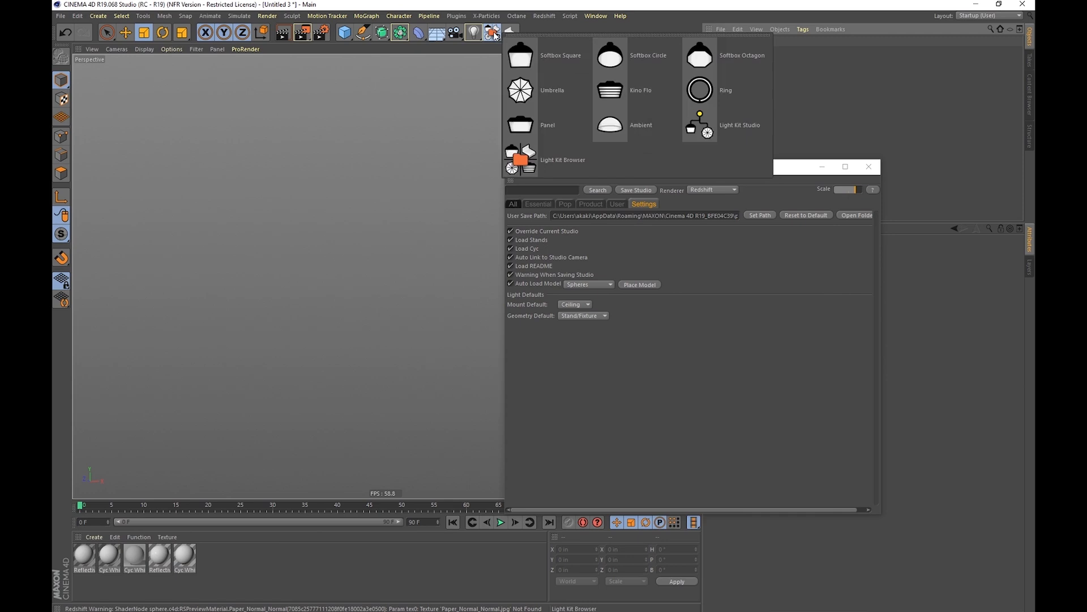
click(560, 62)
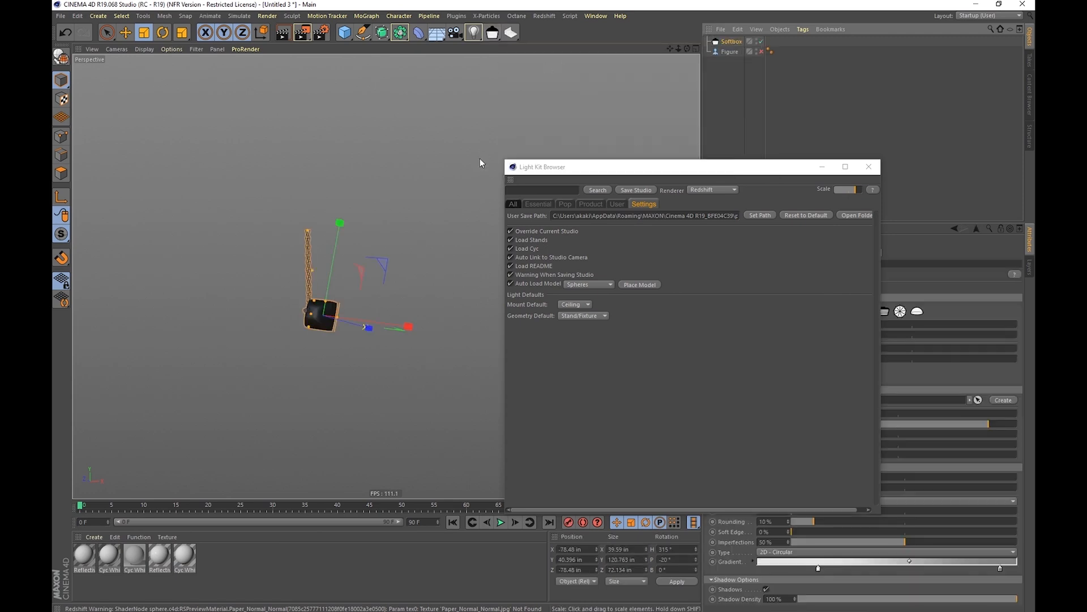
alt+drag(321, 322, 240, 319)
alt+right_drag(241, 318, 448, 284)
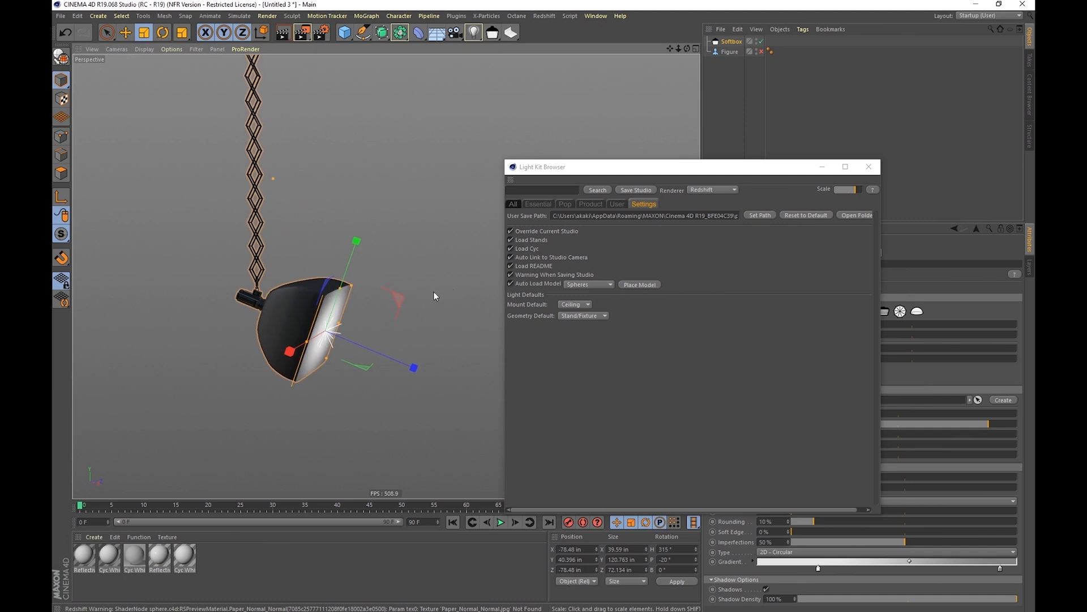
alt+right_drag(357, 328, 280, 321)
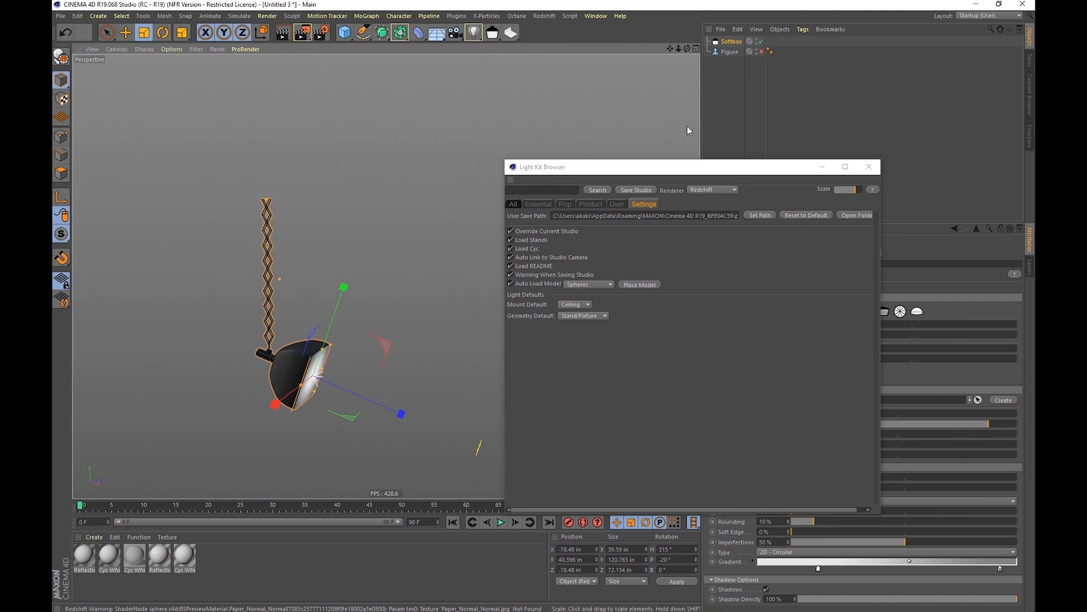
Switch the softbox's mount to Floor and back to Ceiling.
drag(773, 170, 502, 531)
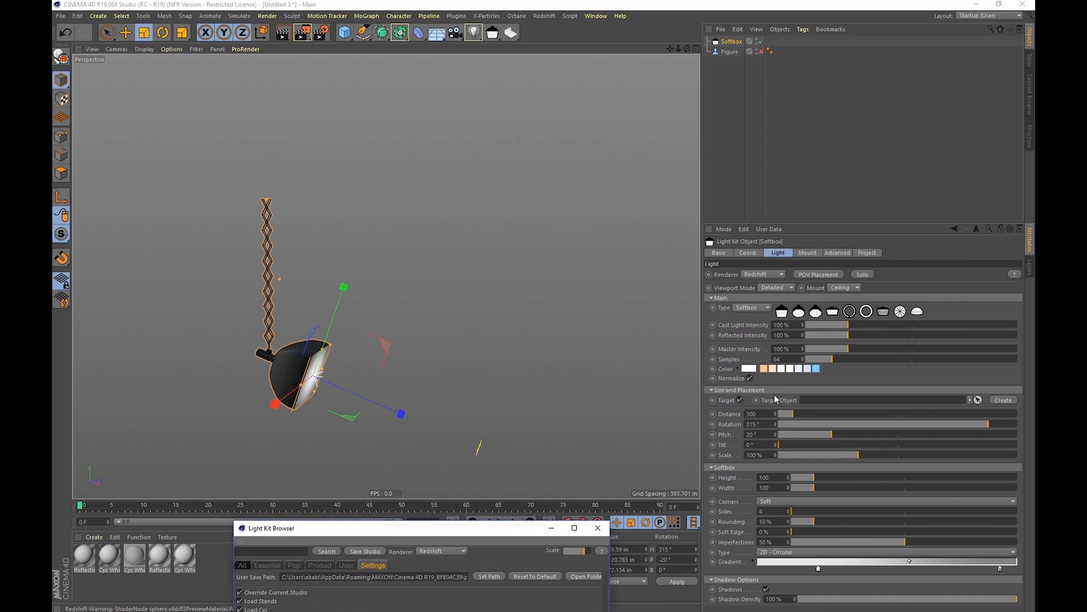
click(844, 288)
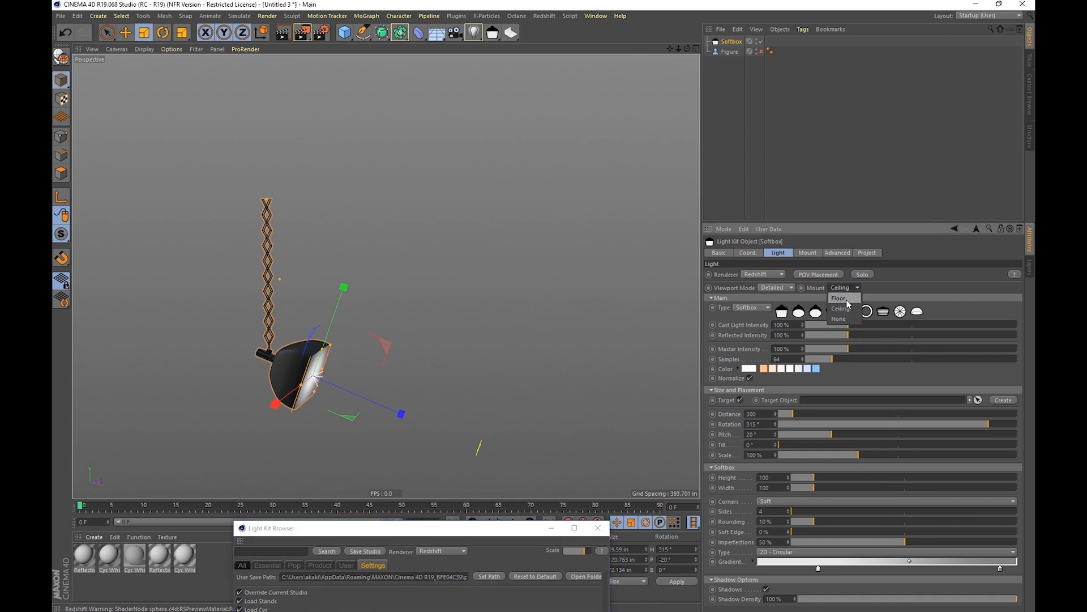
click(843, 288)
click(845, 298)
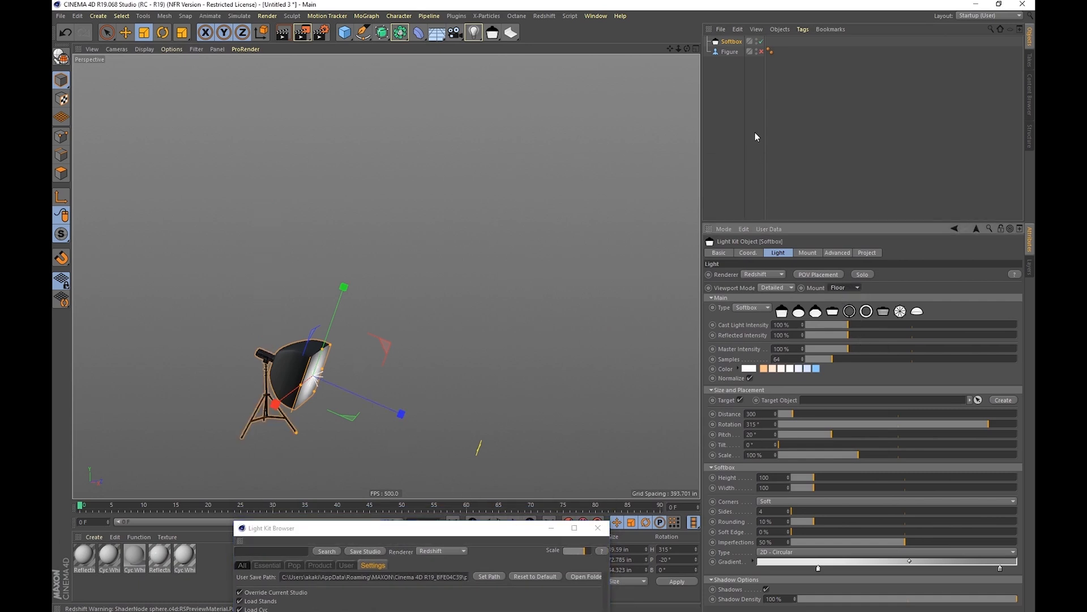
drag(477, 530, 577, 167)
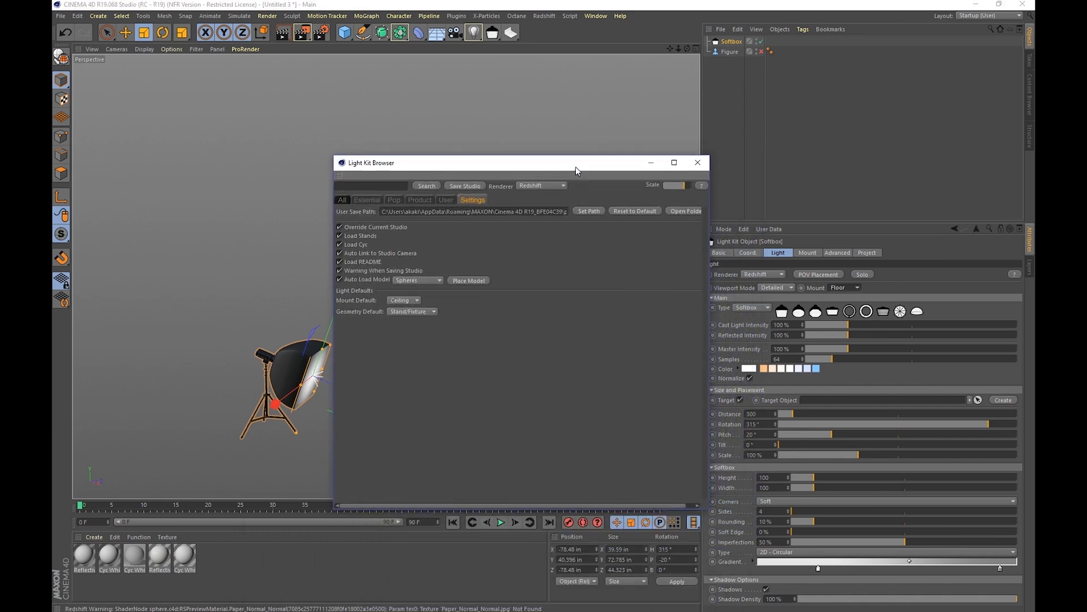
click(844, 287)
click(844, 298)
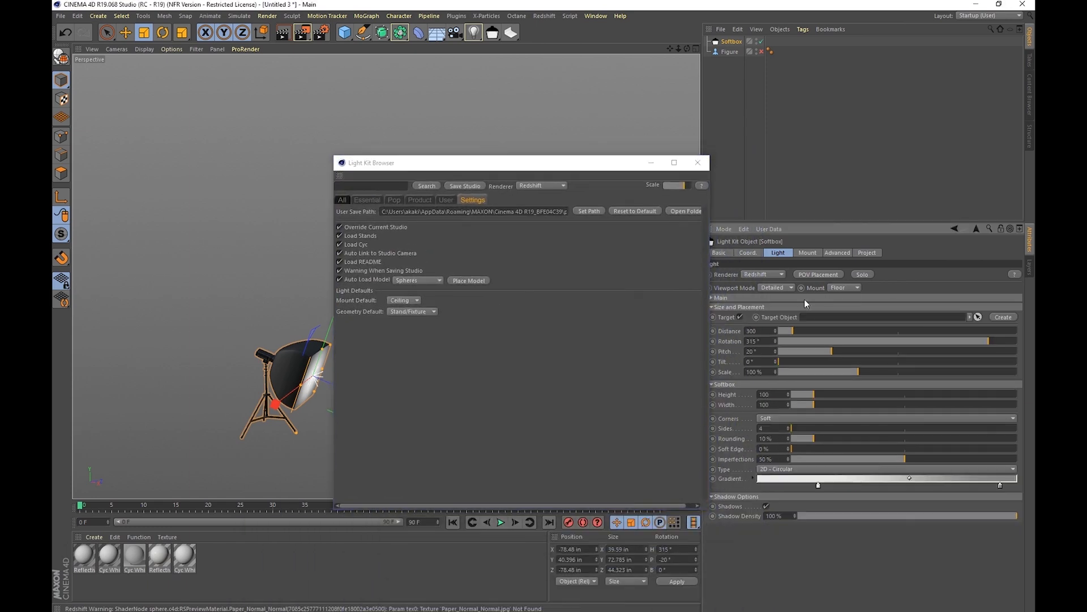
click(842, 288)
click(843, 308)
click(818, 297)
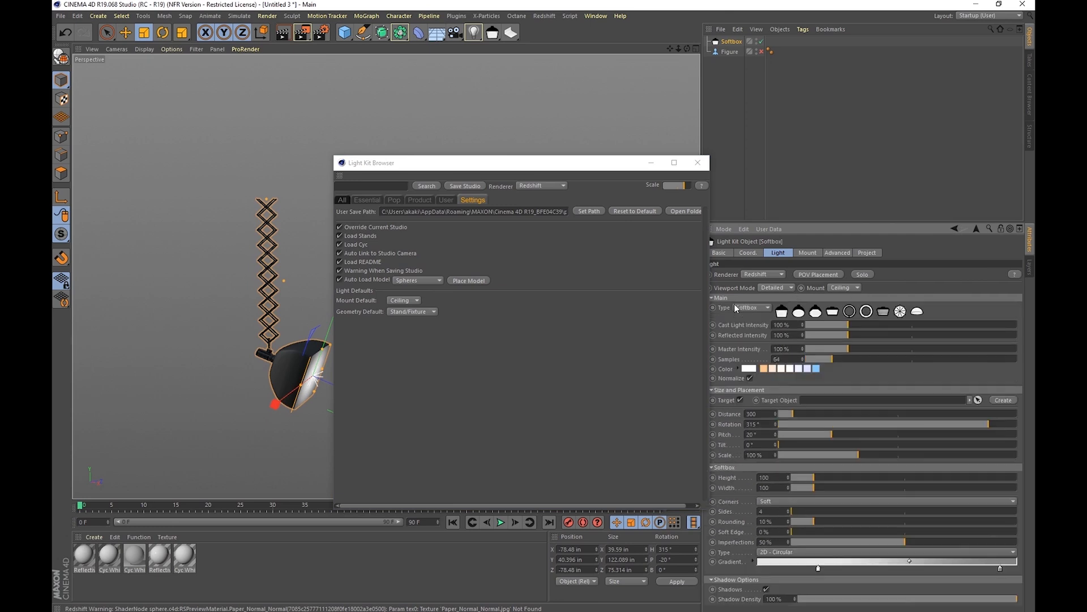
Set the Mount Default to Floor in the Light Kit Browser and replace the softbox with a new one.
click(358, 306)
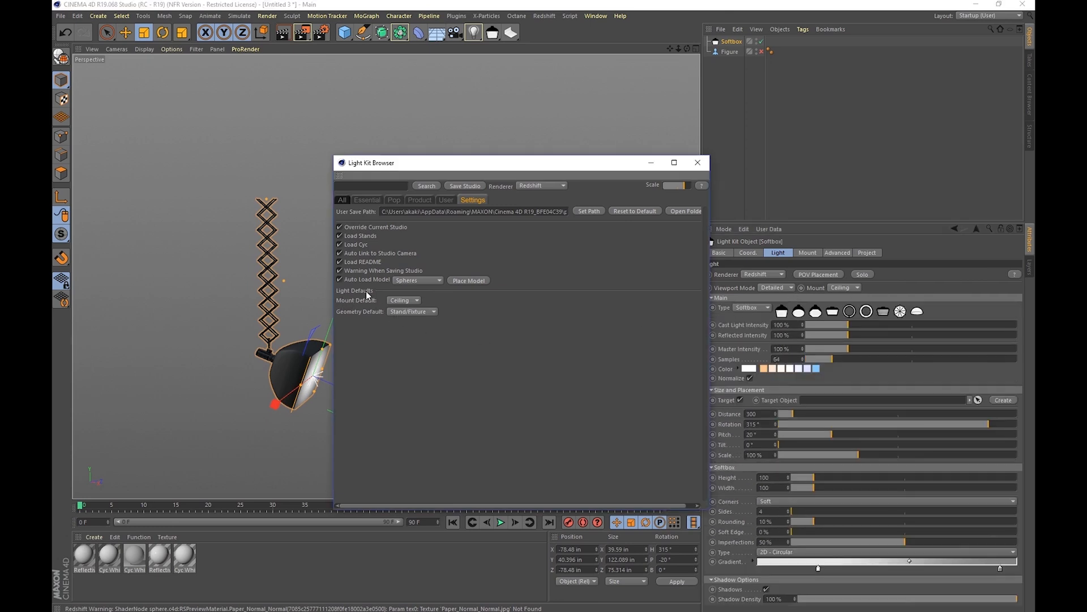
click(392, 301)
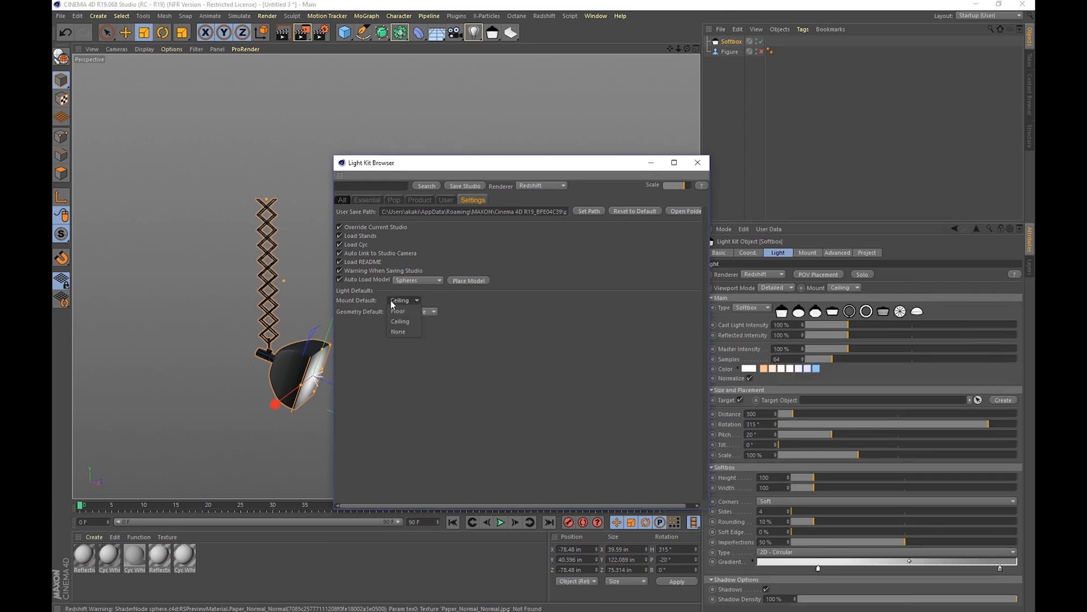
click(398, 311)
click(728, 42)
key(Delete)
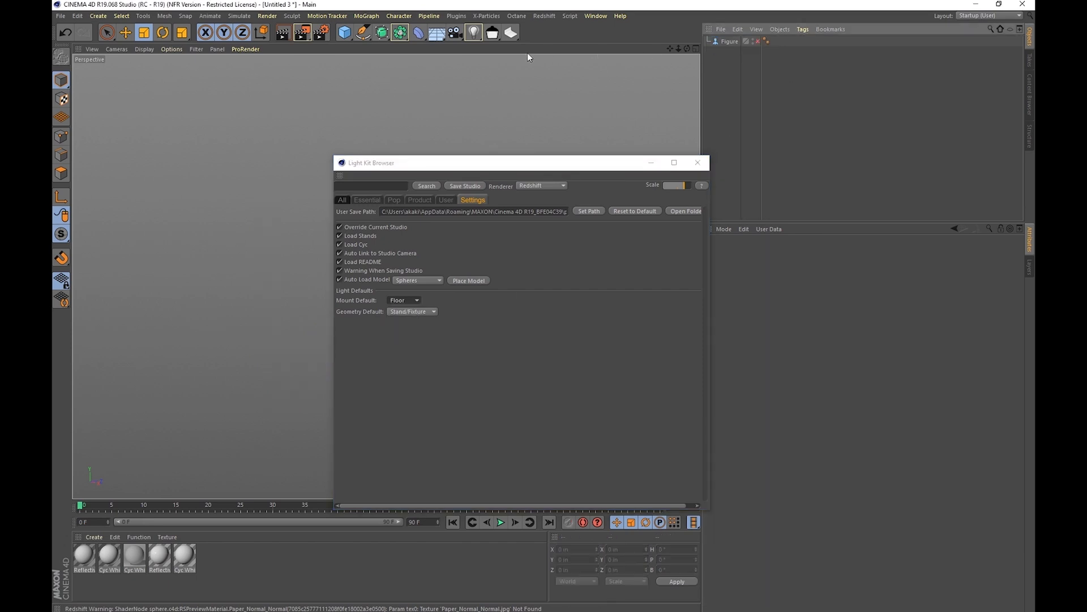
click(492, 33)
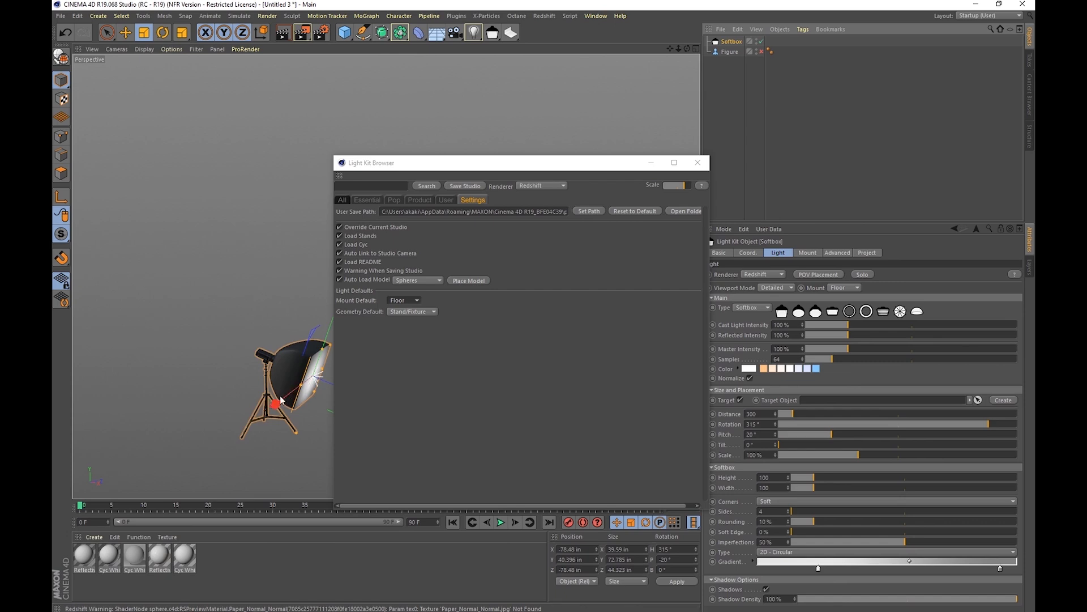
Set the Mount Default to None and replace the softbox with an Umbrella light.
click(401, 300)
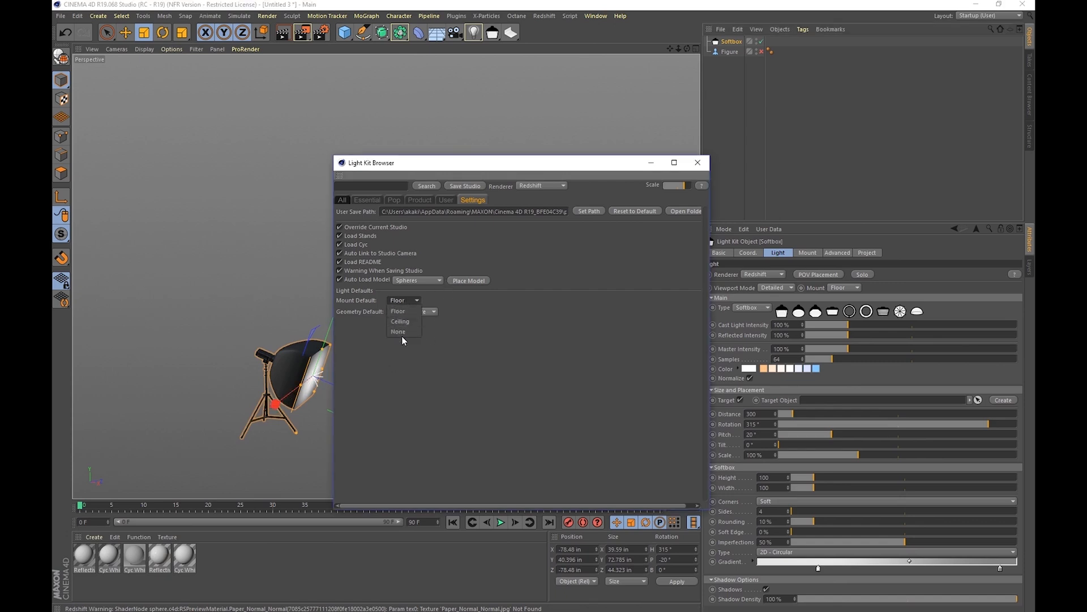
click(403, 332)
click(727, 42)
key(Delete)
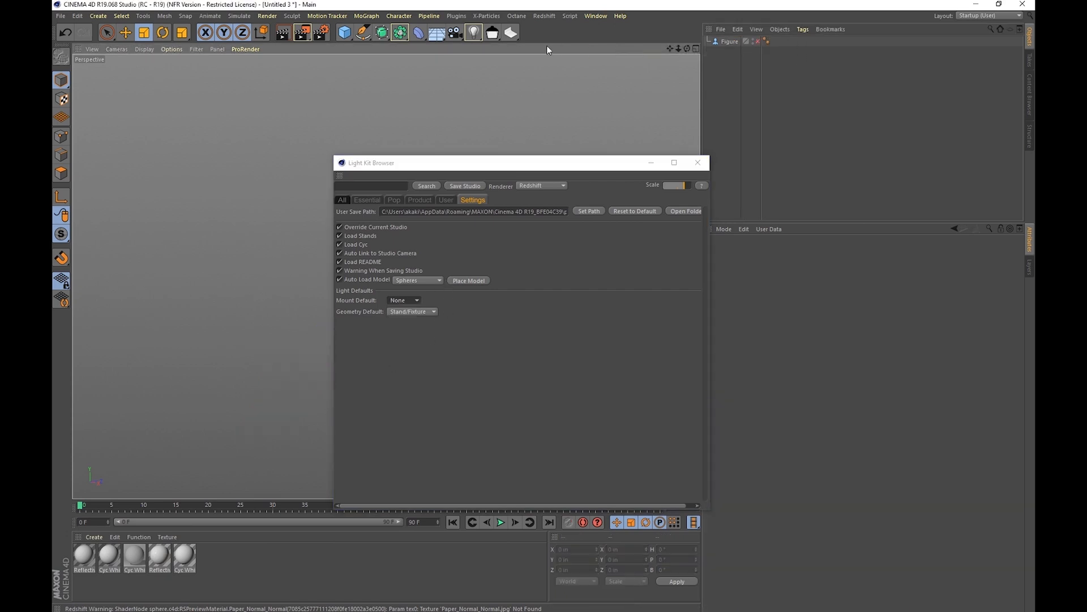
click(502, 36)
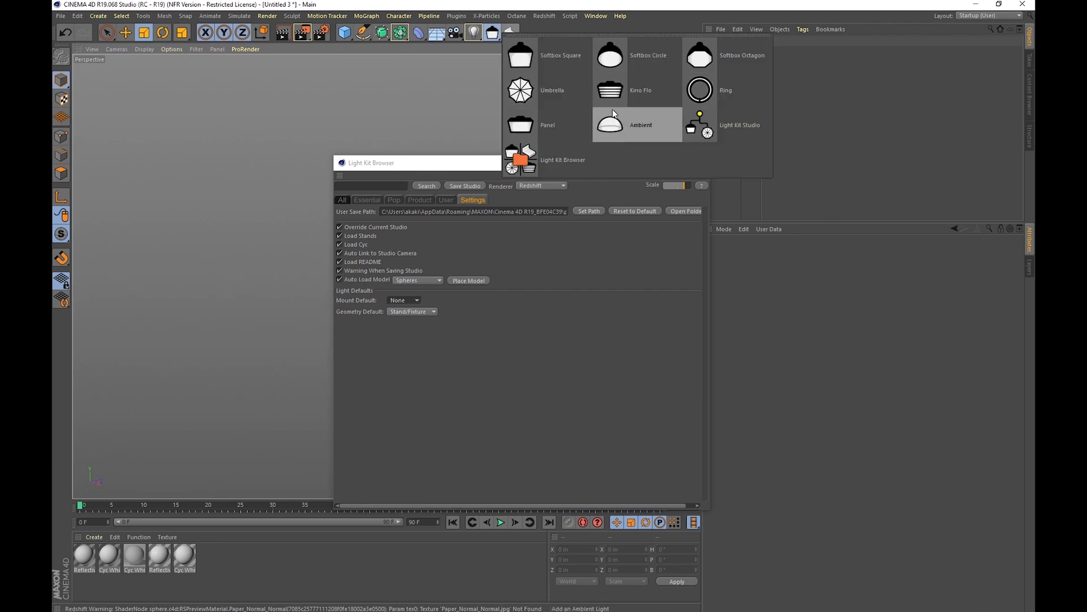
click(521, 91)
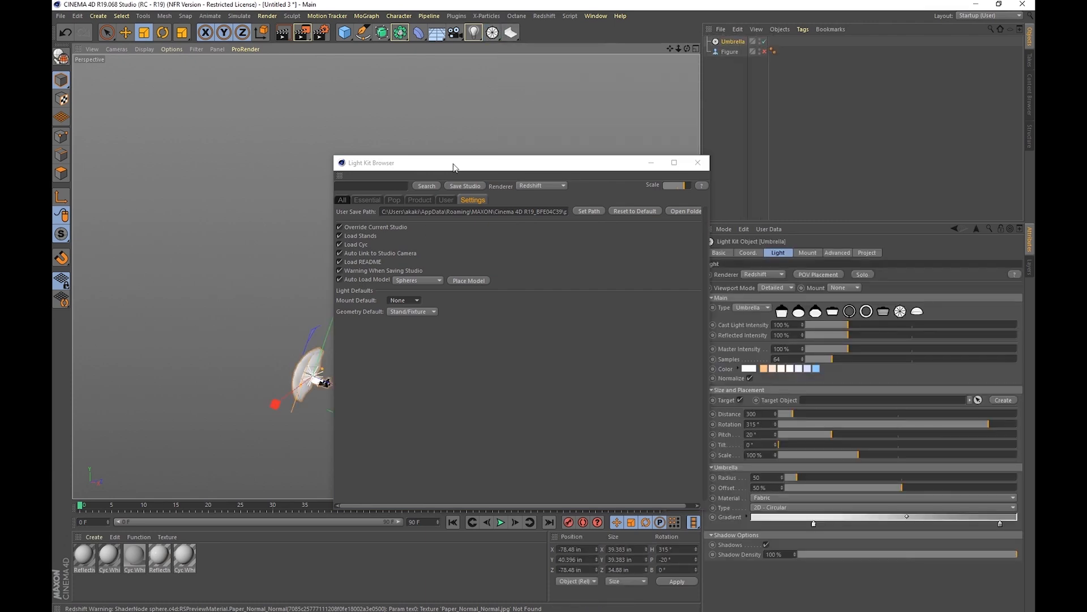
Move the umbrella light up to about X -100, Y 107, Z -100 in.
click(481, 171)
drag(541, 174, 618, 193)
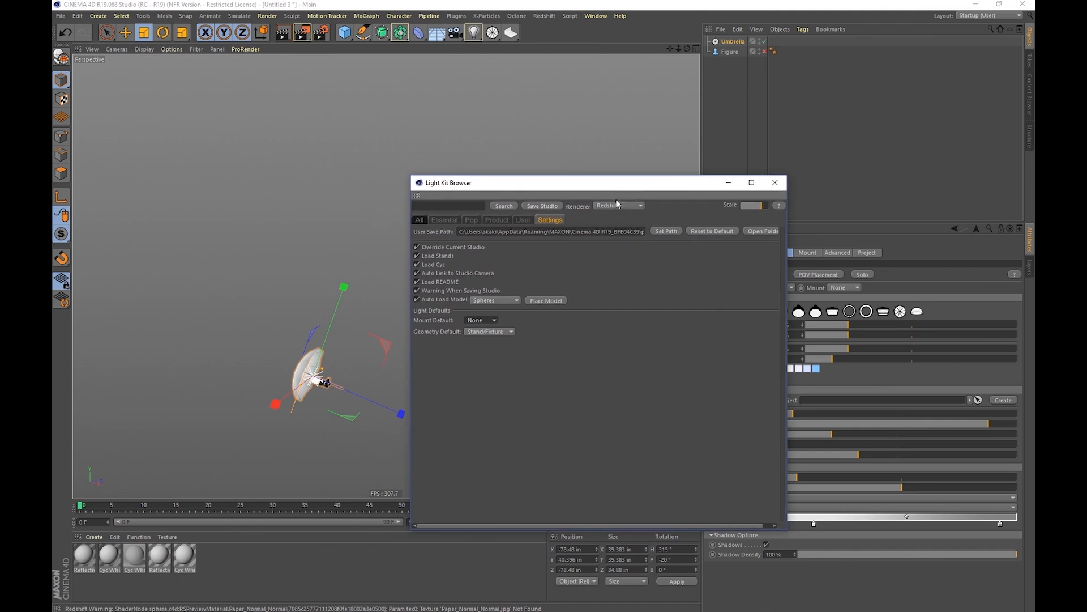
key(e)
drag(379, 352, 335, 238)
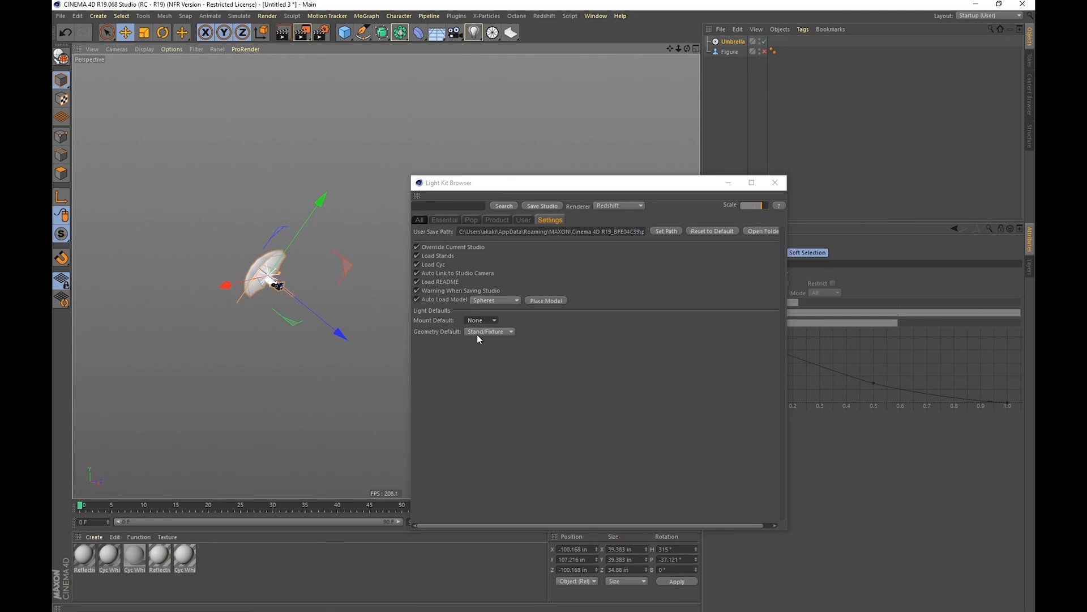
Set the umbrella light's Geometry to Light Surface in its advanced settings.
click(717, 43)
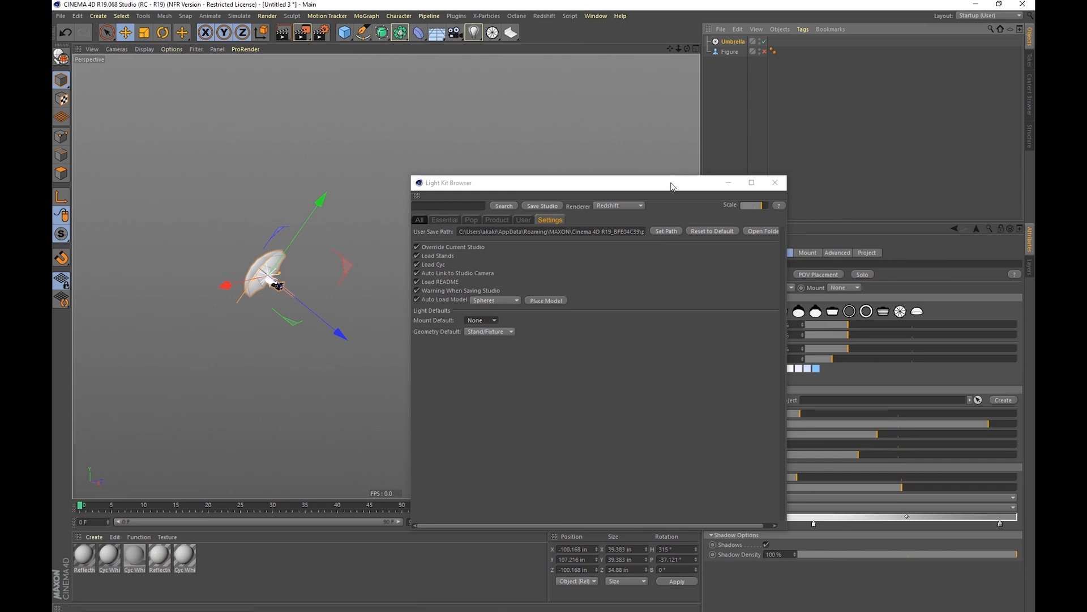
drag(675, 180, 497, 410)
click(850, 252)
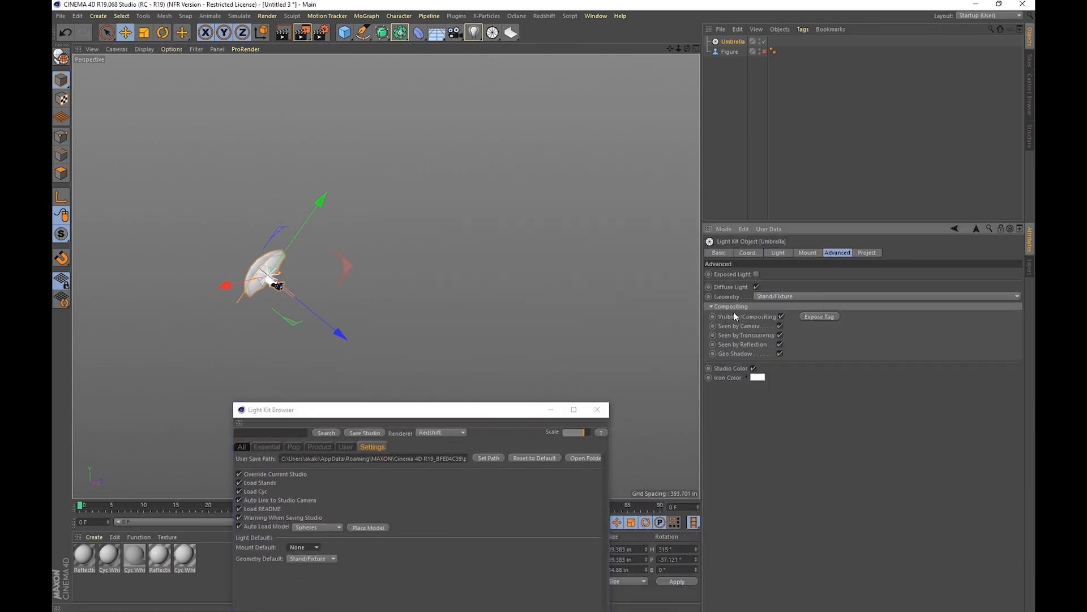
click(770, 297)
click(777, 311)
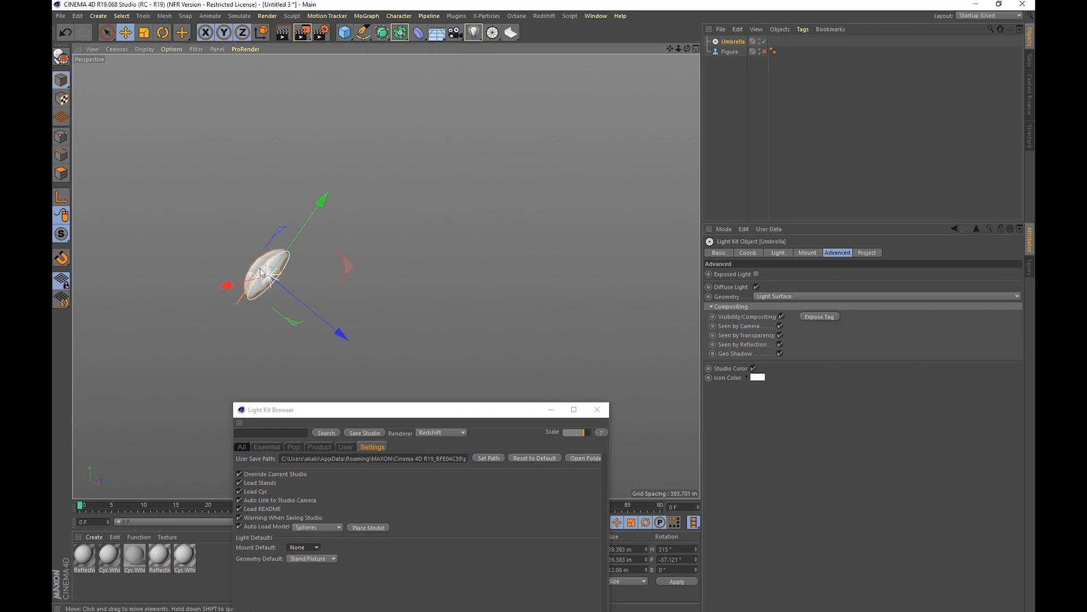
Switch the umbrella light's Geometry to Cast Light and back to Light Surface.
click(779, 297)
click(782, 326)
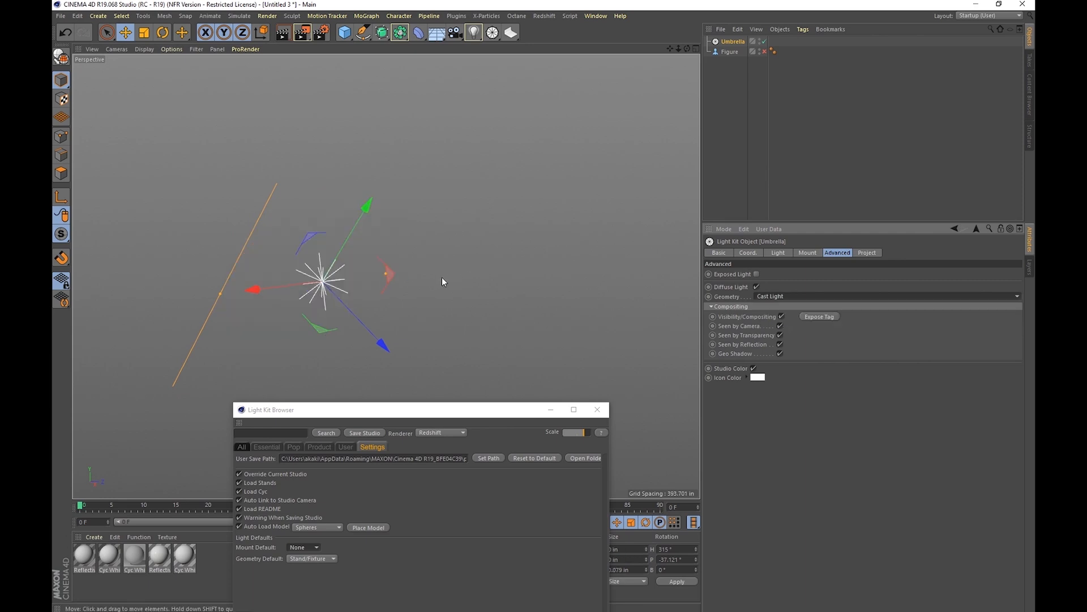
scroll(429, 278, down, 4)
click(773, 297)
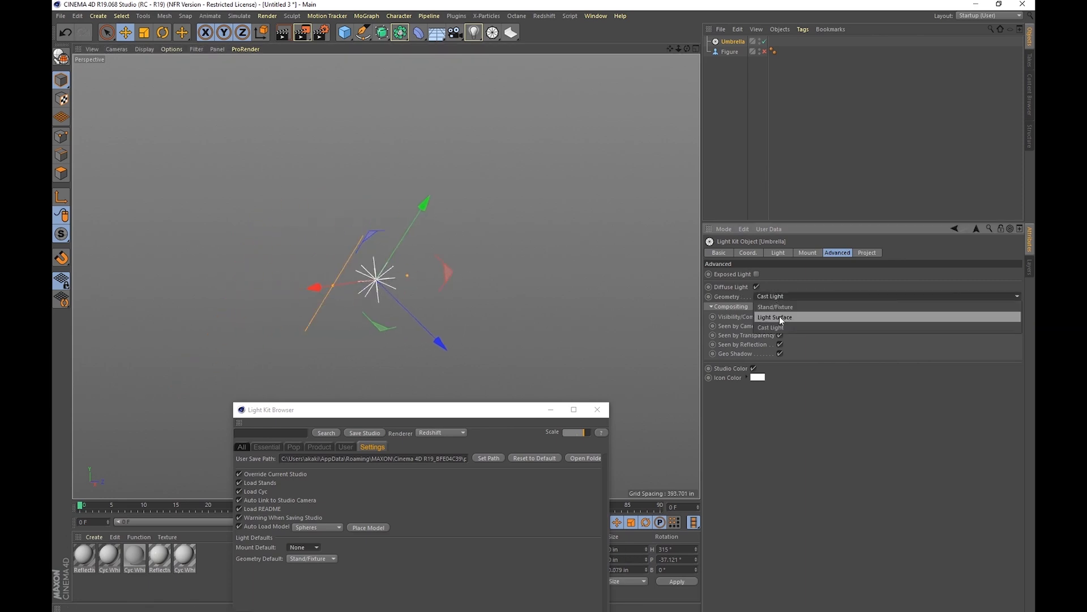
click(779, 316)
Set the Geometry Default to Light Surface and close the Light Kit Browser.
drag(507, 404, 691, 152)
click(473, 309)
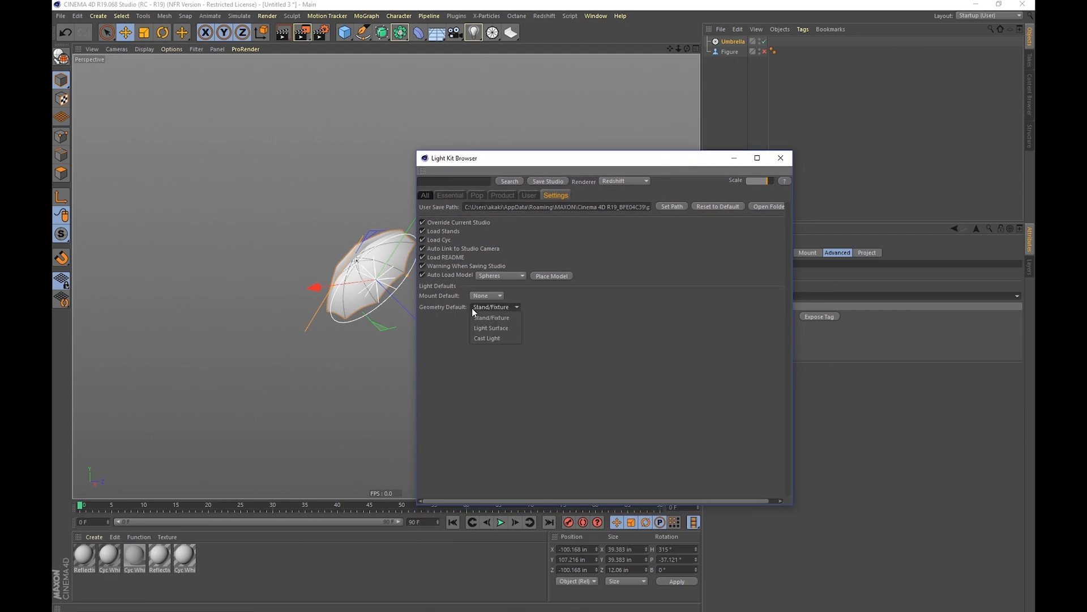
click(506, 330)
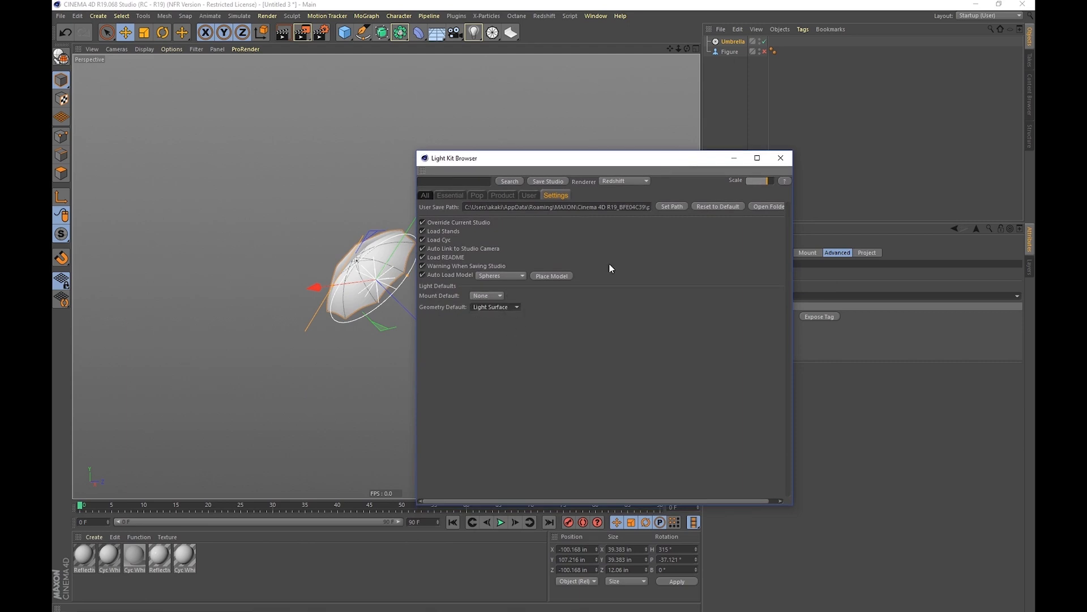
click(781, 158)
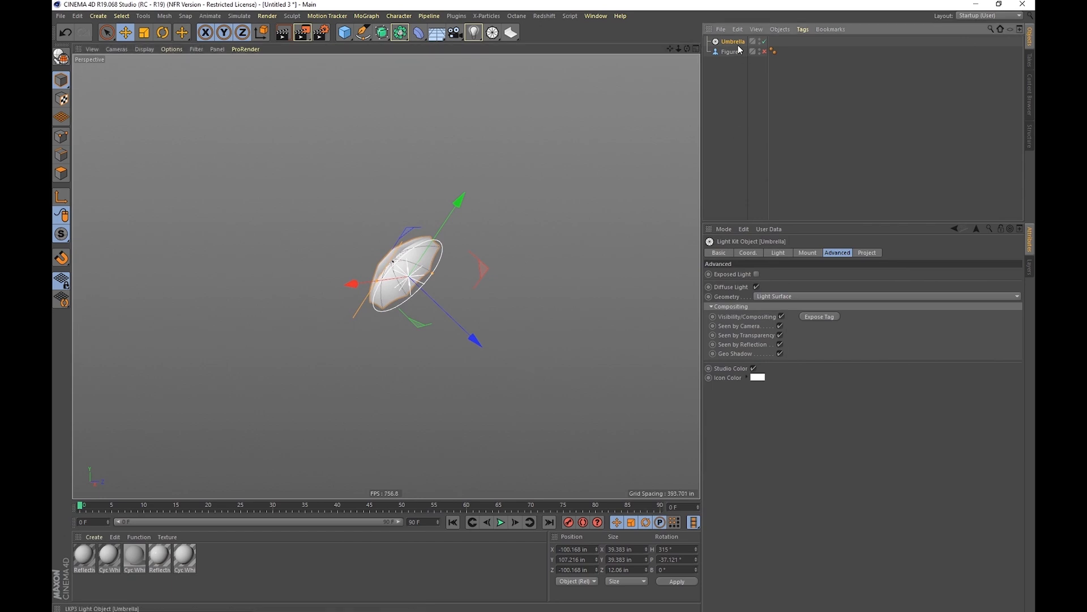
Replace the umbrella with a square softbox and stretch its height to about 64 in.
key(Delete)
click(493, 35)
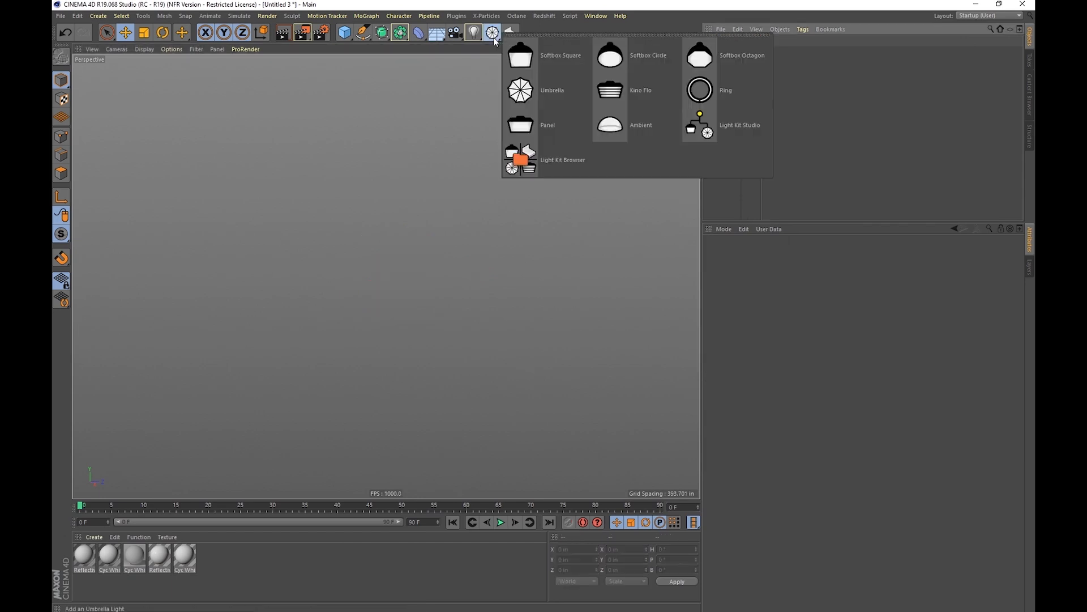
click(536, 60)
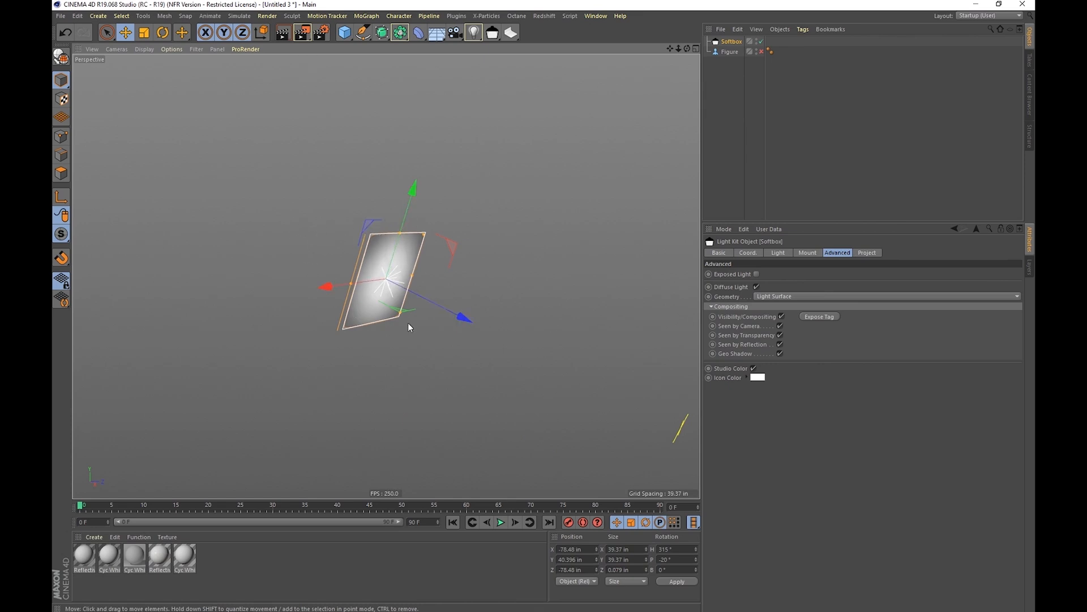
drag(400, 233, 413, 187)
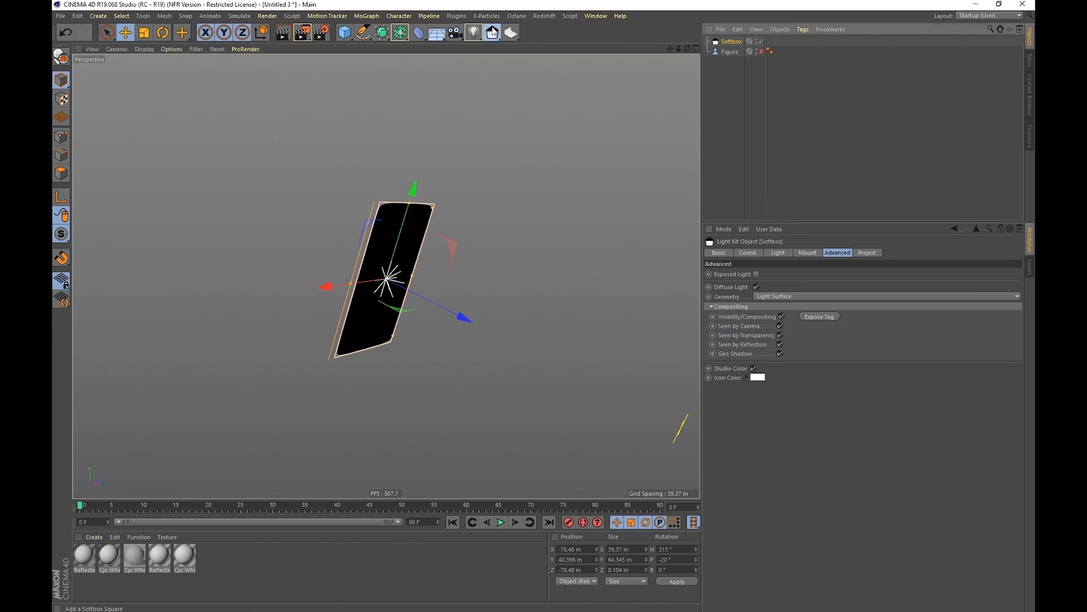
Reopen the Light Kit Browser and create a new empty scene.
click(493, 33)
click(542, 170)
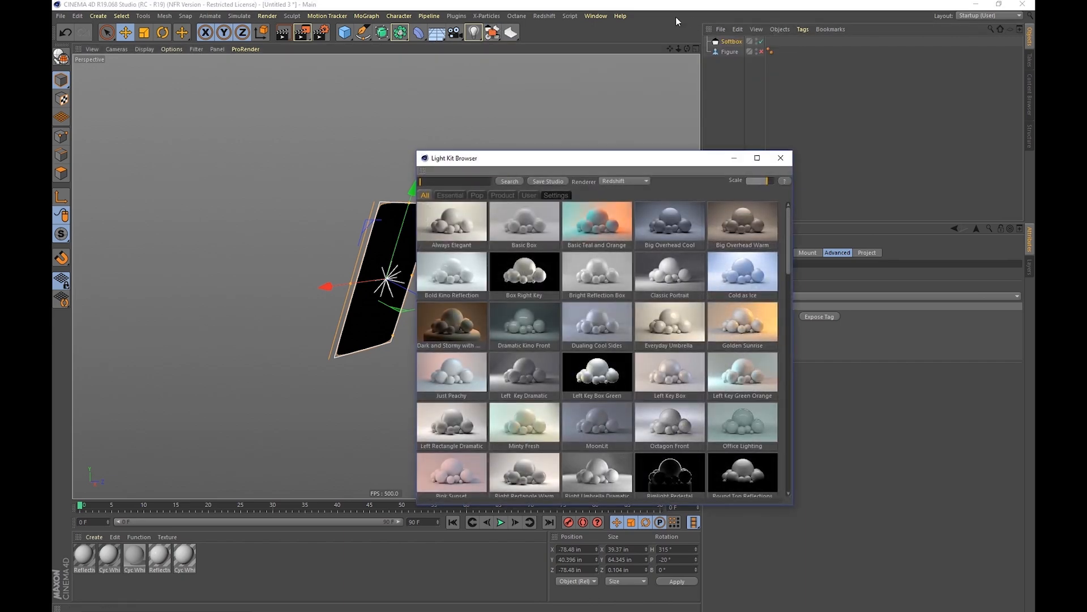
key(ctrl+n)
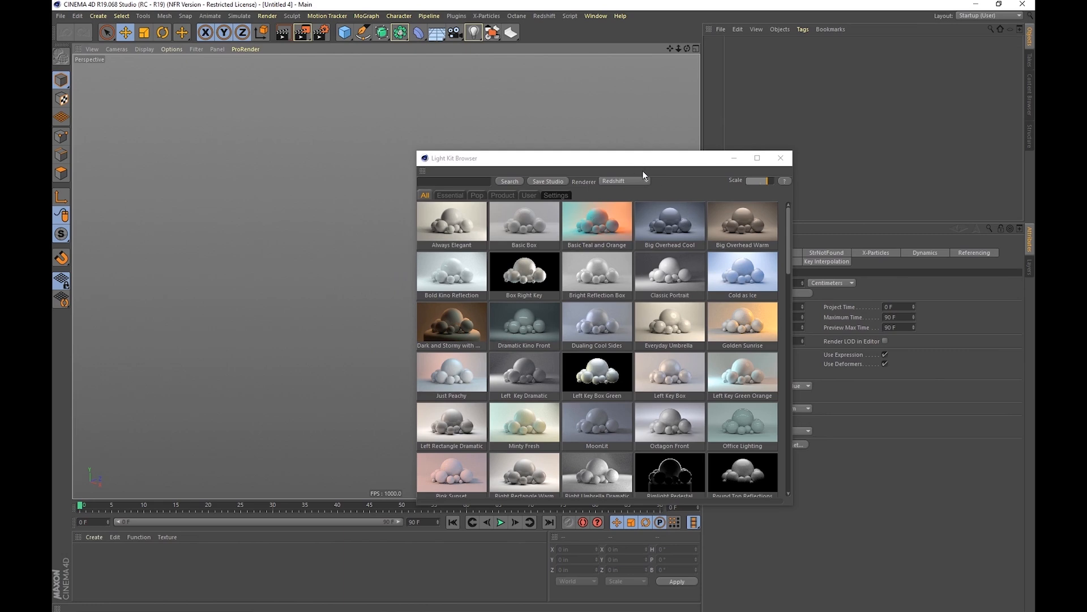
Load the Neon Tokyo preset from the Light Kit Browser, check the Settings and Pop categories, and close the browser.
drag(637, 163, 515, 126)
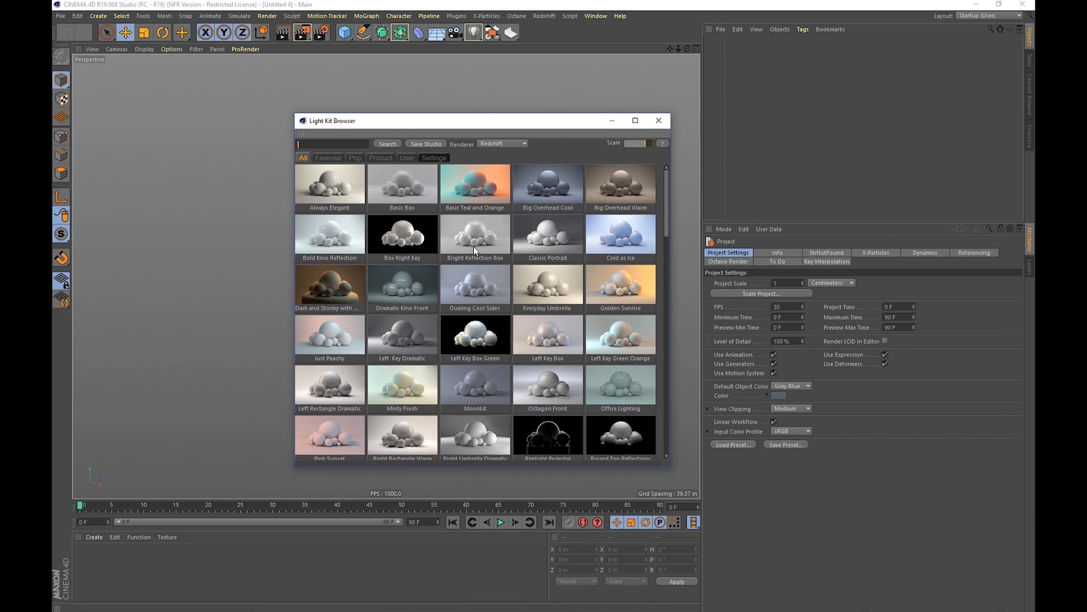
scroll(473, 247, down, 15)
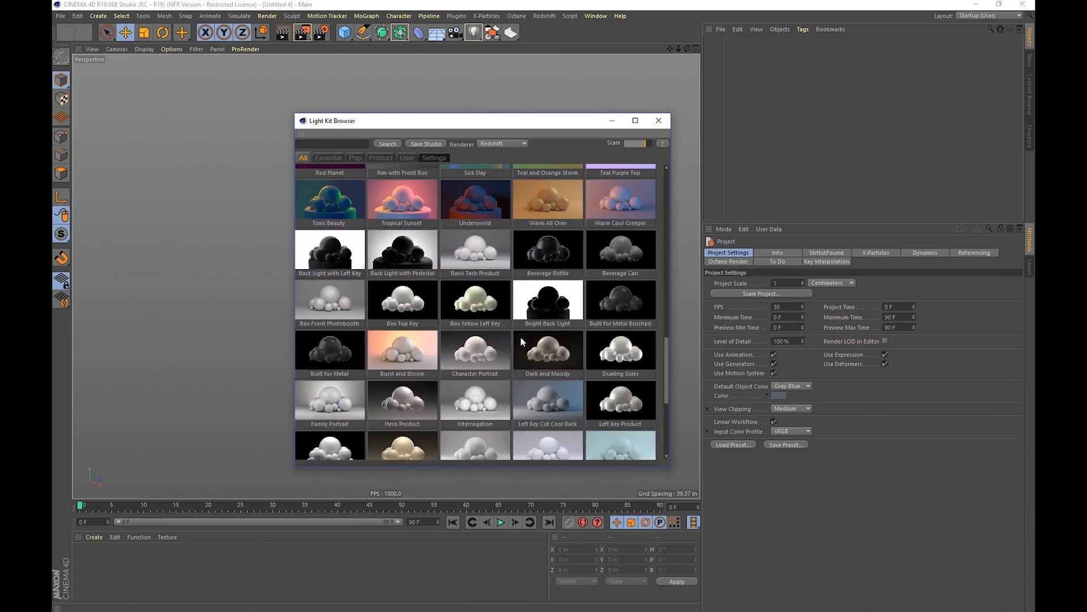
scroll(453, 367, up, 5)
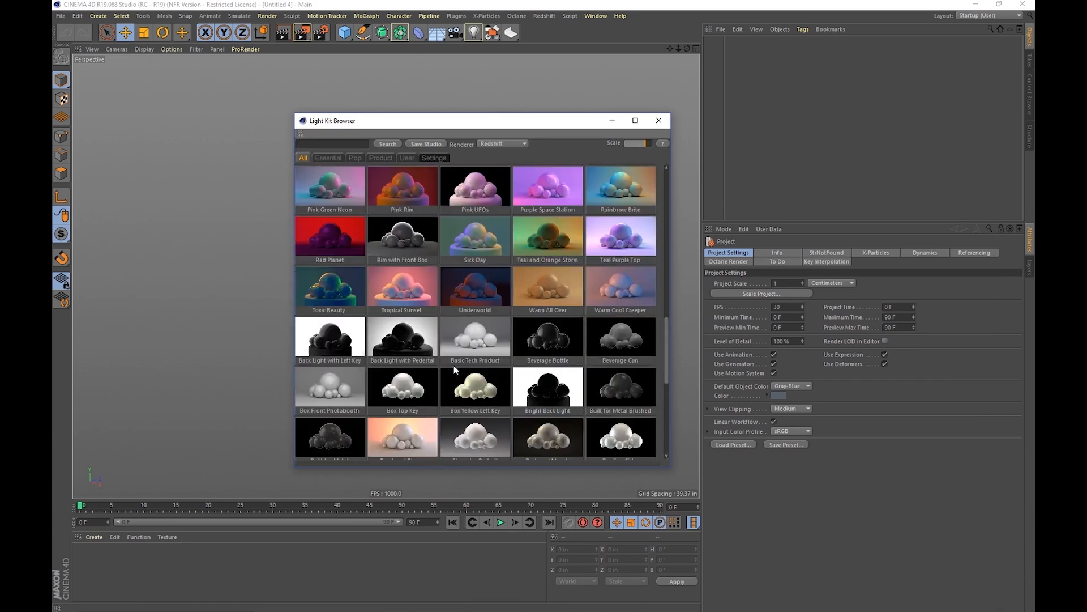
scroll(539, 389, up, 3)
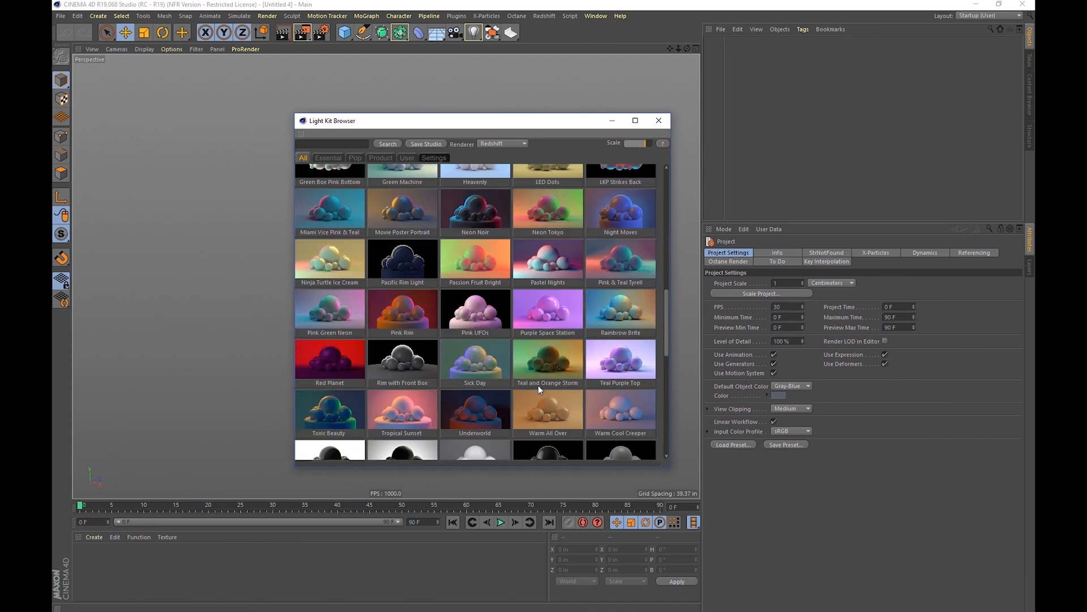
click(537, 208)
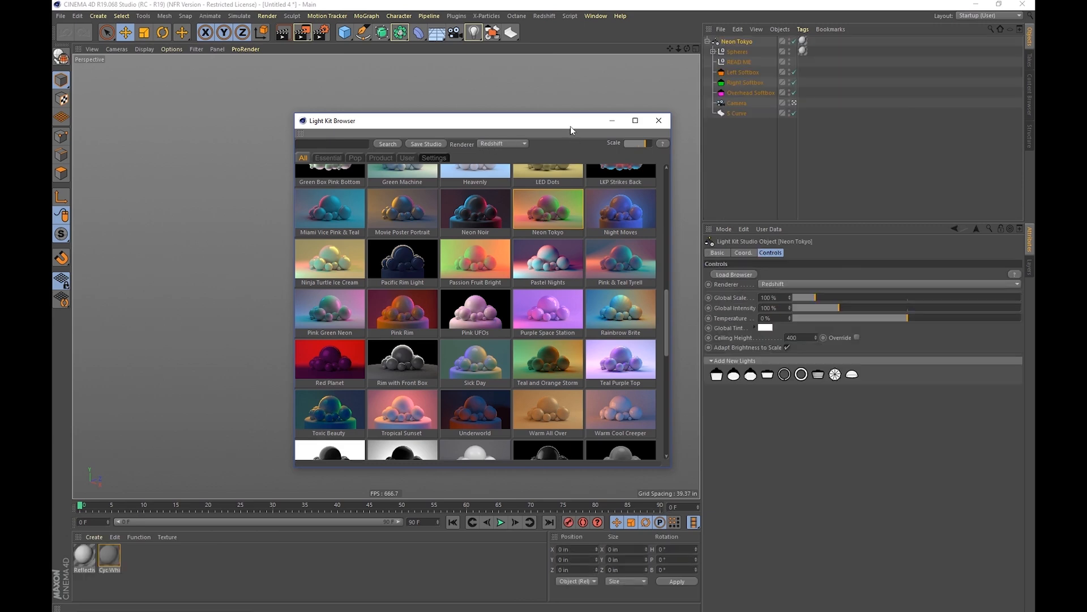
click(440, 159)
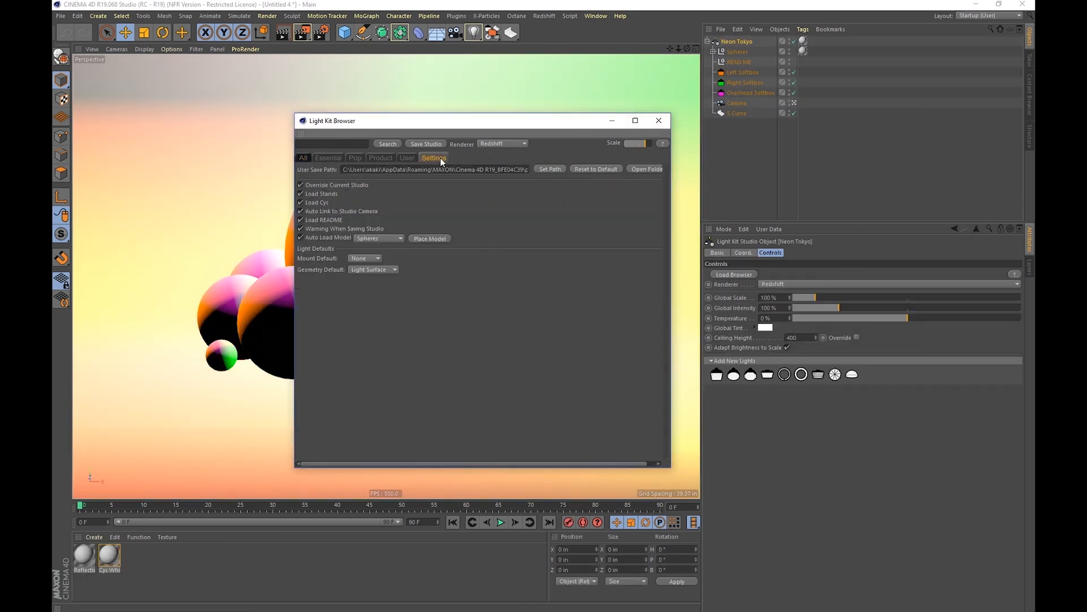
click(354, 158)
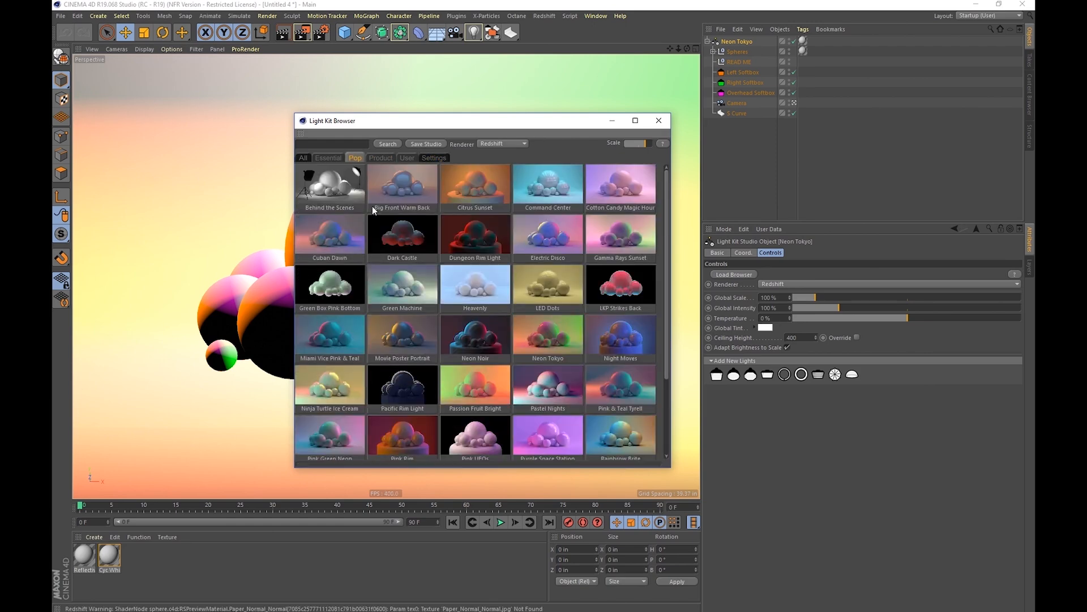
click(659, 120)
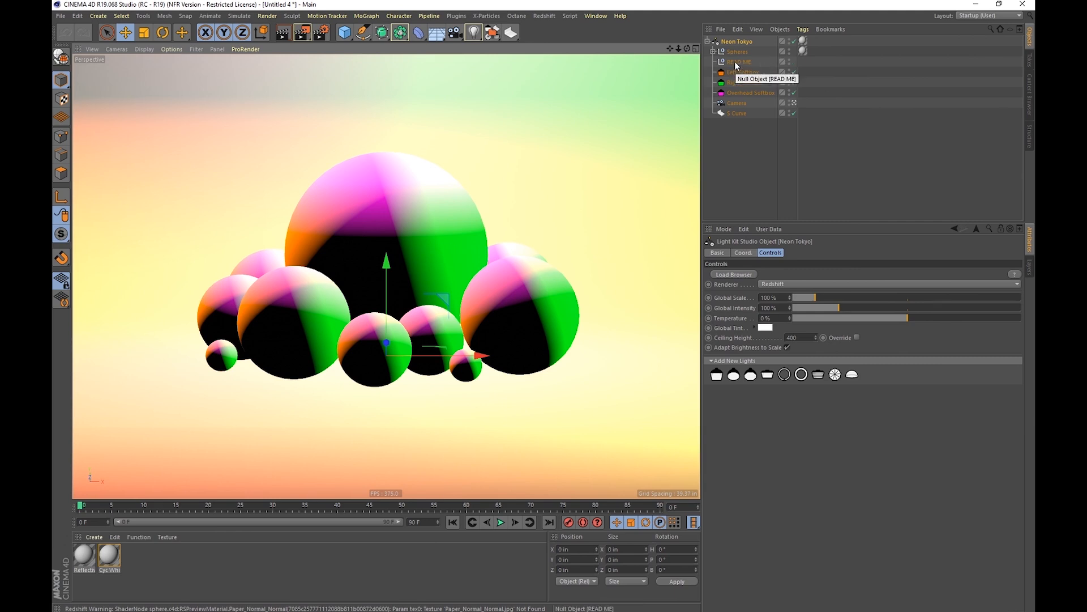
Delete the READ ME null and move the Spheres null out of the Neon Tokyo studio hierarchy.
click(735, 60)
key(Delete)
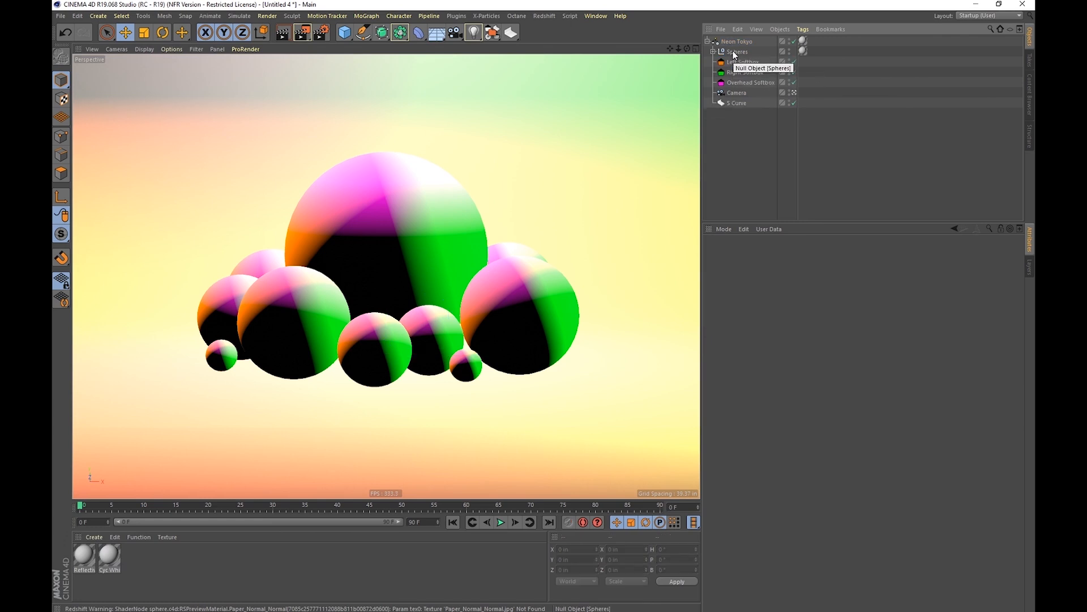
drag(734, 53, 732, 143)
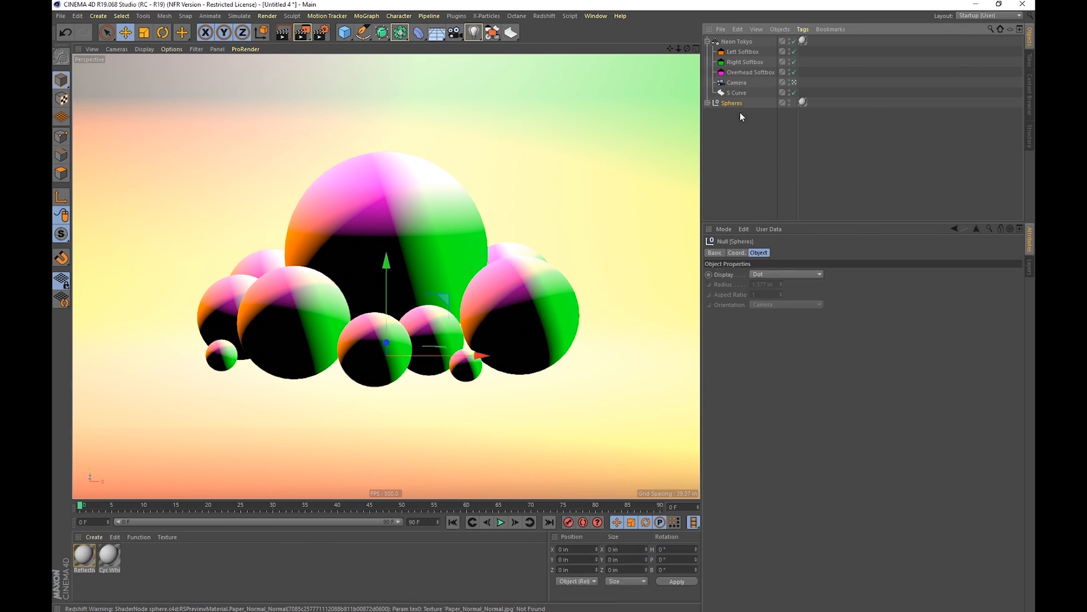
Change the Left Softbox's light color to the light blue preset swatch.
click(718, 42)
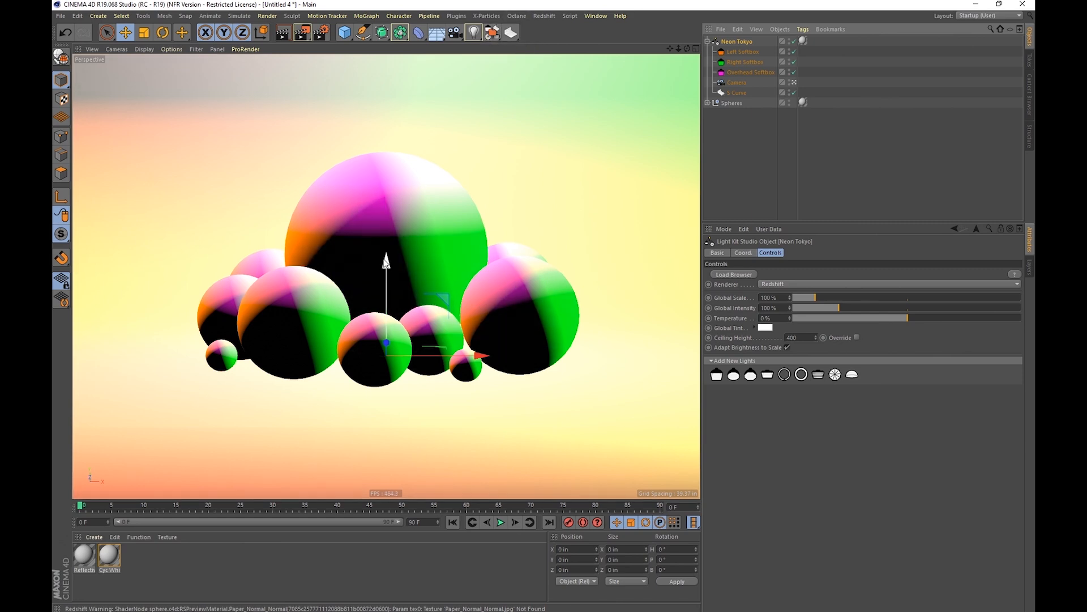
click(737, 52)
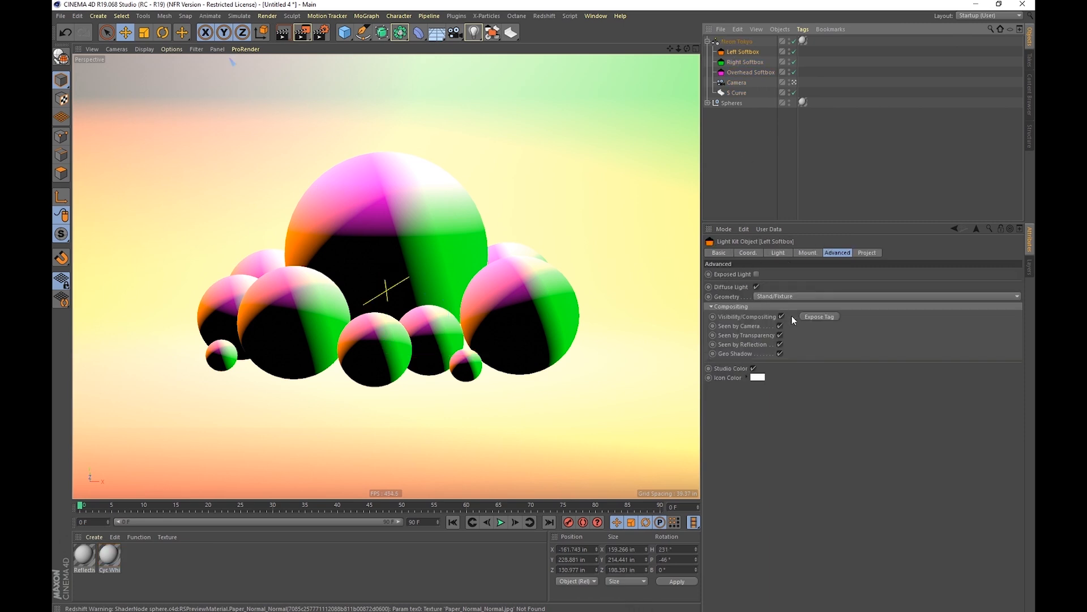
click(778, 252)
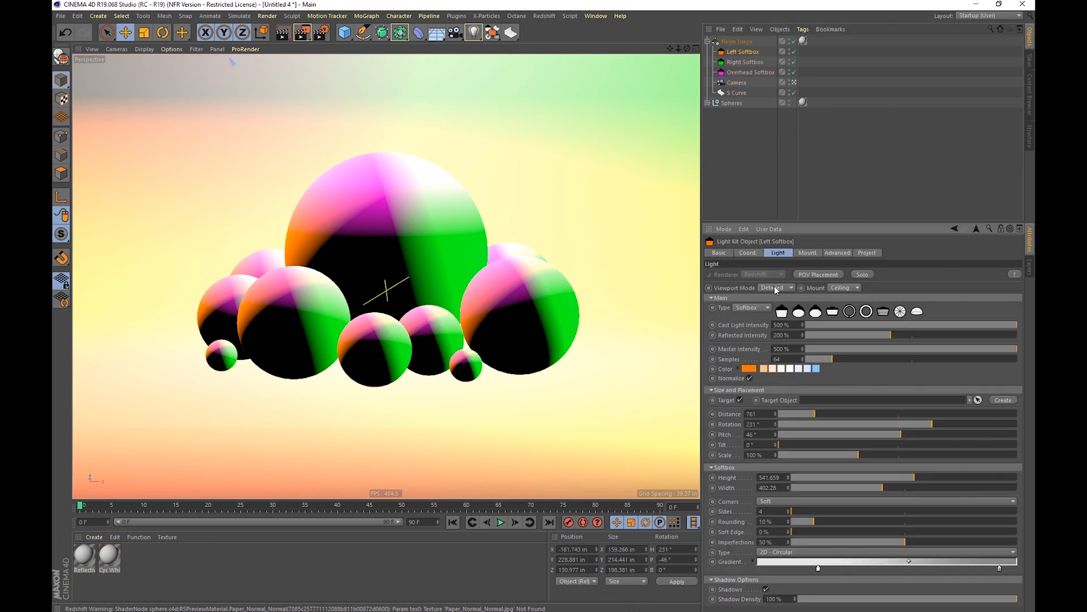
click(816, 369)
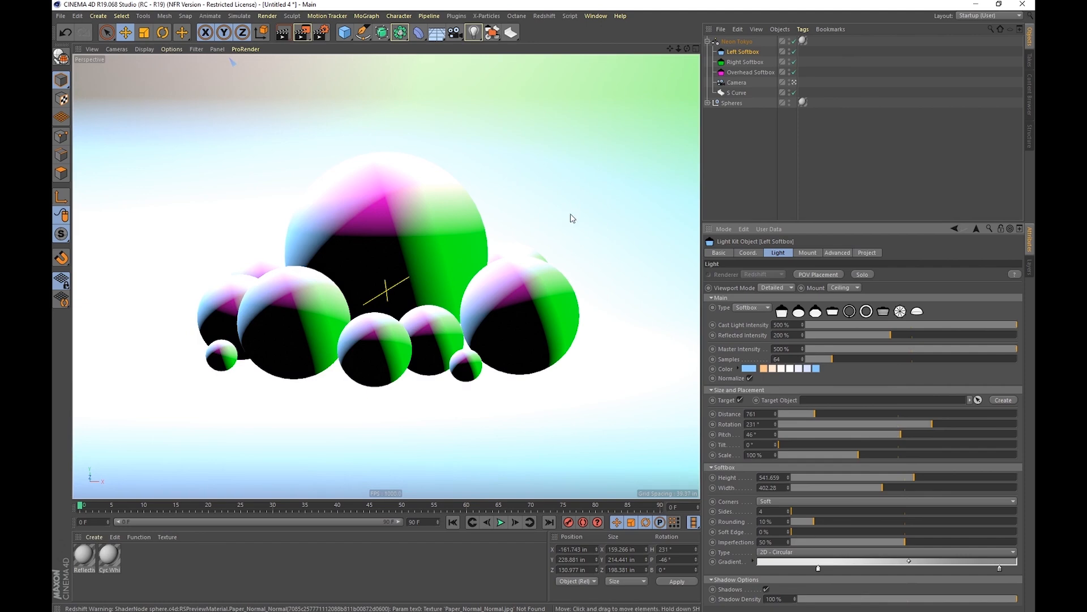
Switch the renderer to Redshift in the Render Settings and select the Neon Tokyo studio object.
key(ctrl+b)
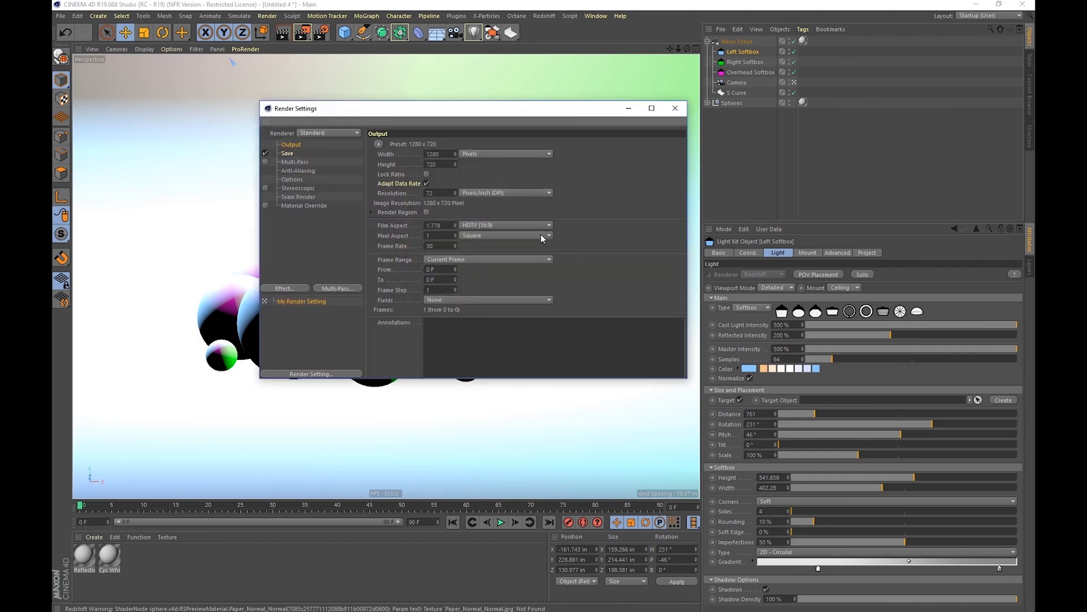
click(320, 134)
click(334, 224)
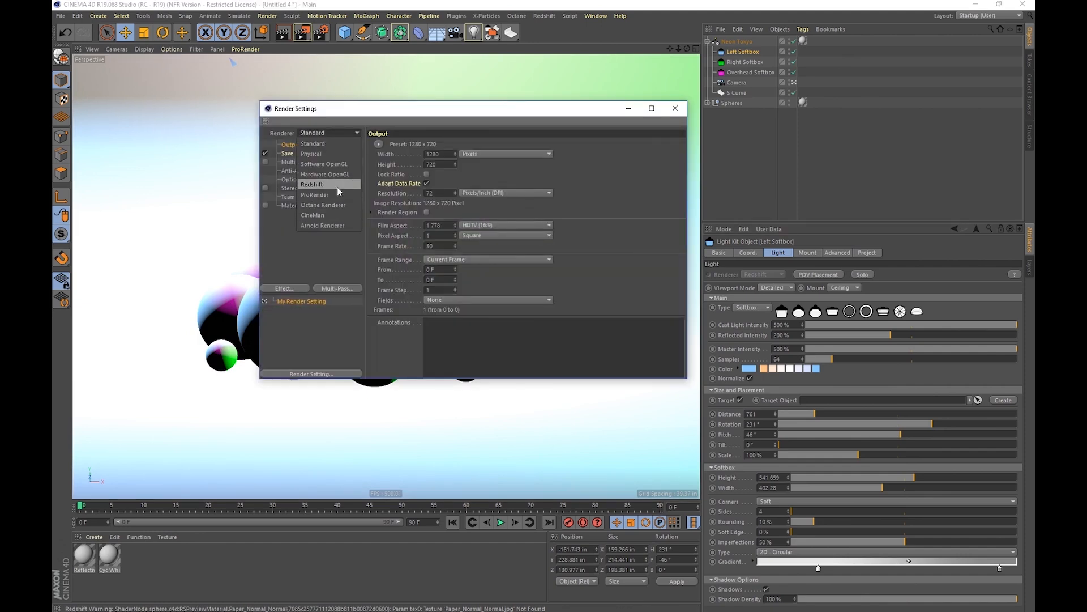
click(737, 41)
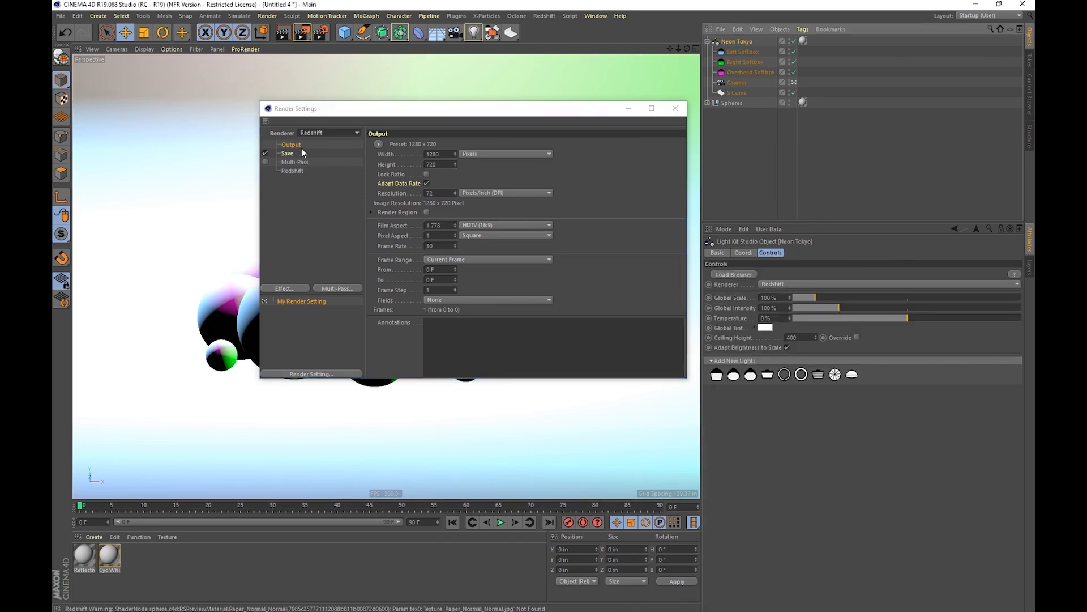
Set Redshift's Primary GI Engine to Brute Force and its Secondary GI Engine to Irradiance Point Cloud.
click(292, 171)
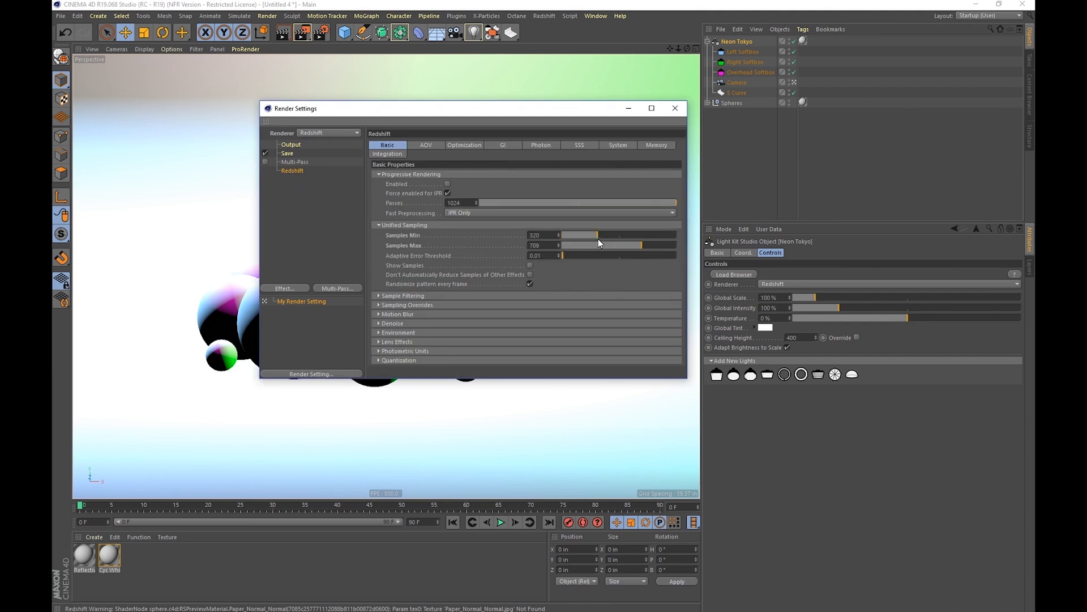
click(502, 146)
click(505, 184)
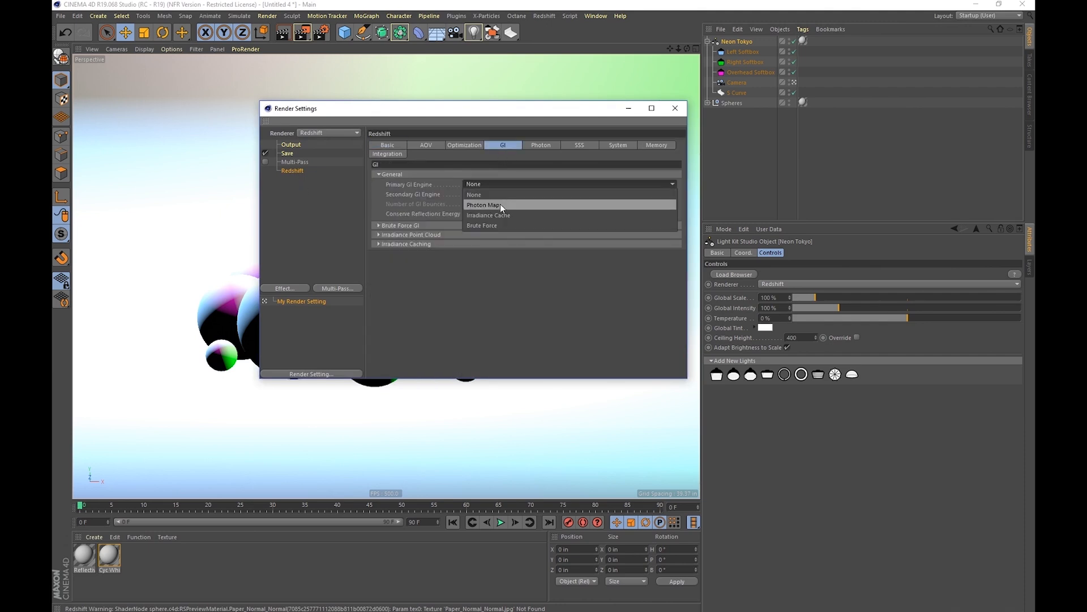
click(495, 224)
click(493, 194)
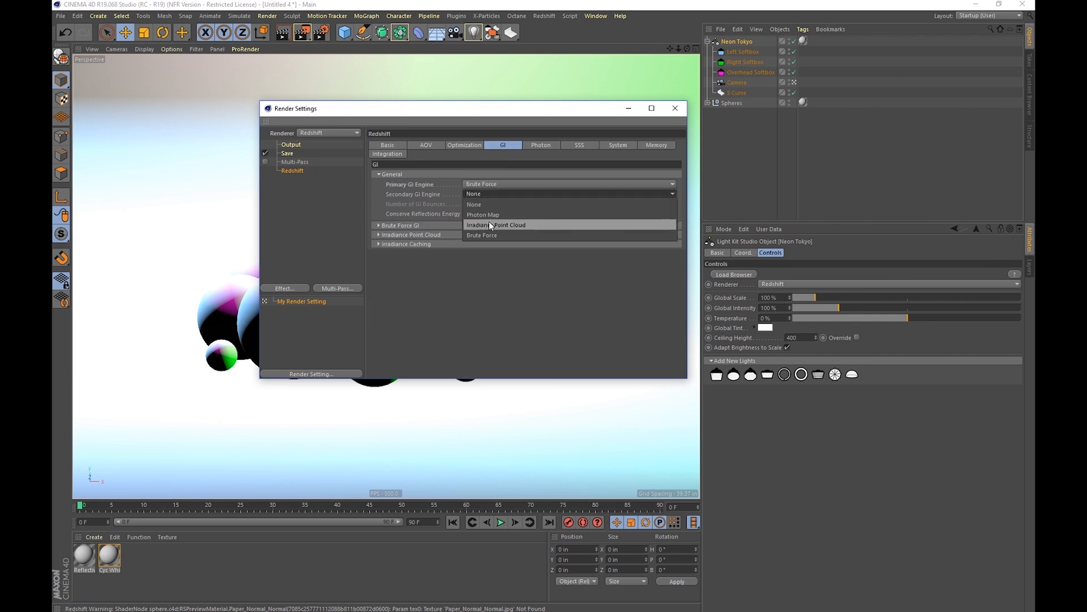
click(503, 226)
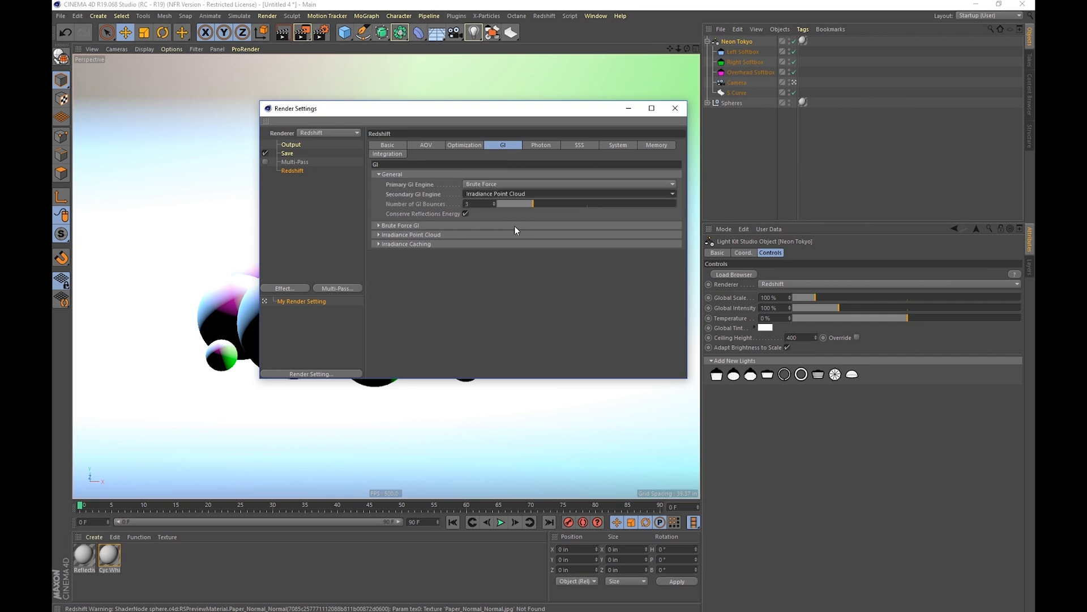
Set the Number of GI Bounces to 5 and close the Render Settings.
click(474, 201)
text(5)
key(Return)
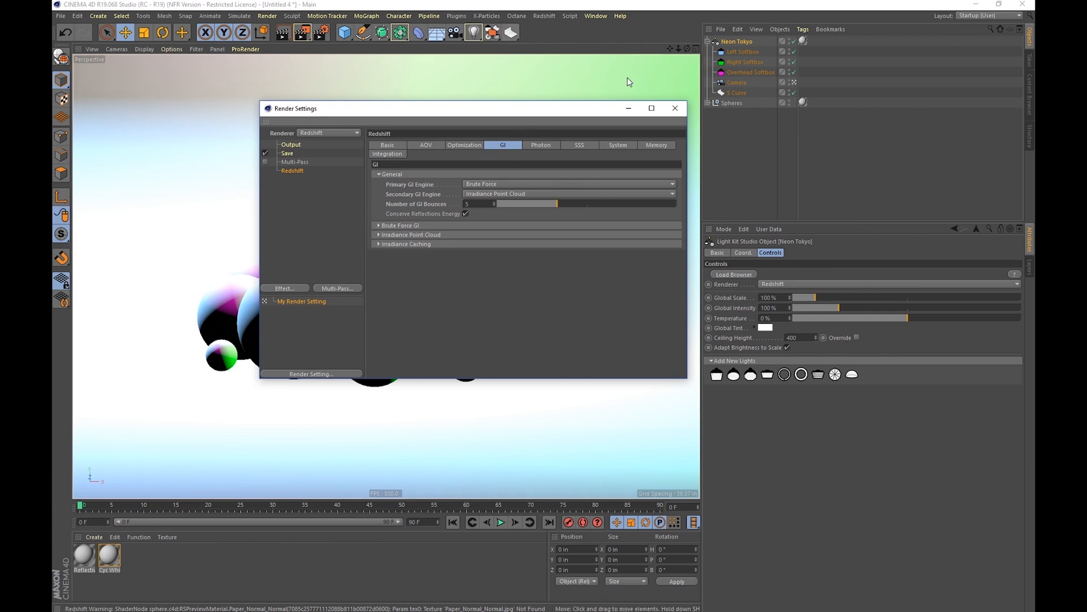
drag(601, 114, 540, 173)
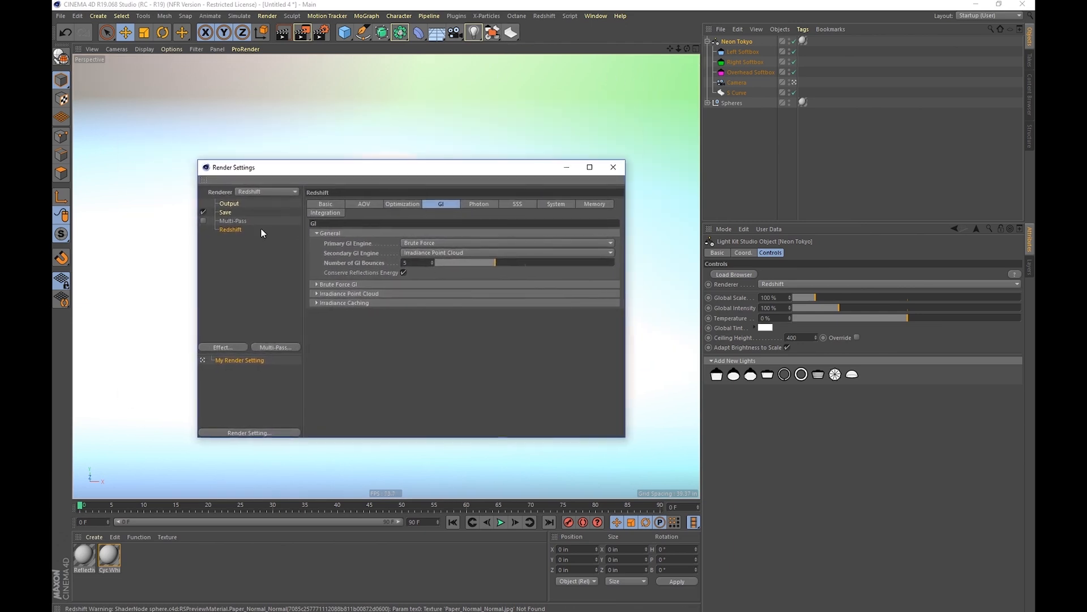
click(614, 166)
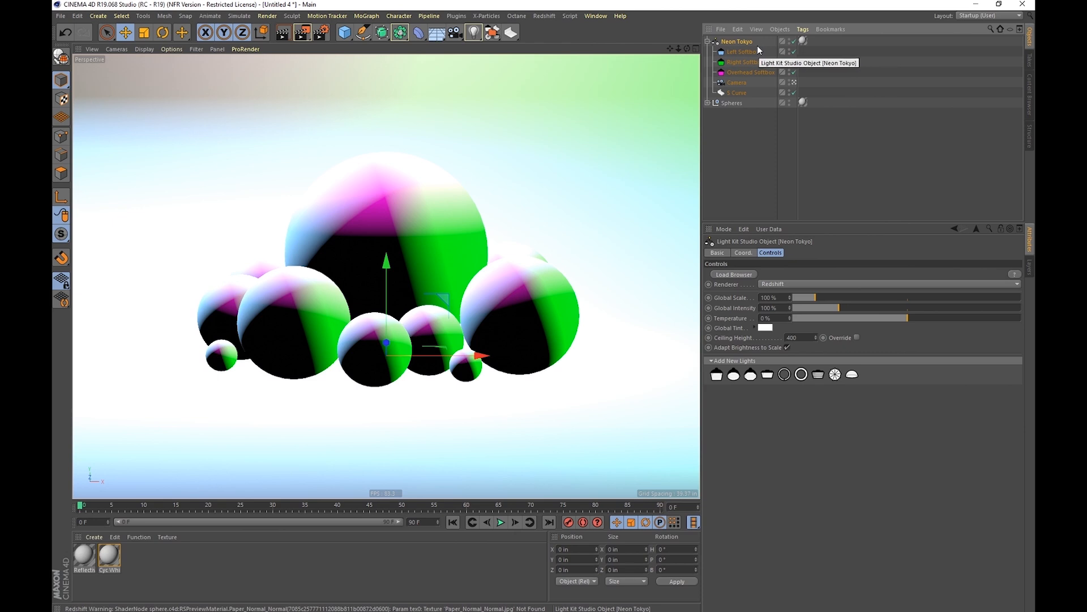
Group the Neon Tokyo studio under a new null and move its Cyc White texture tag onto that null.
key(alt+g)
click(707, 42)
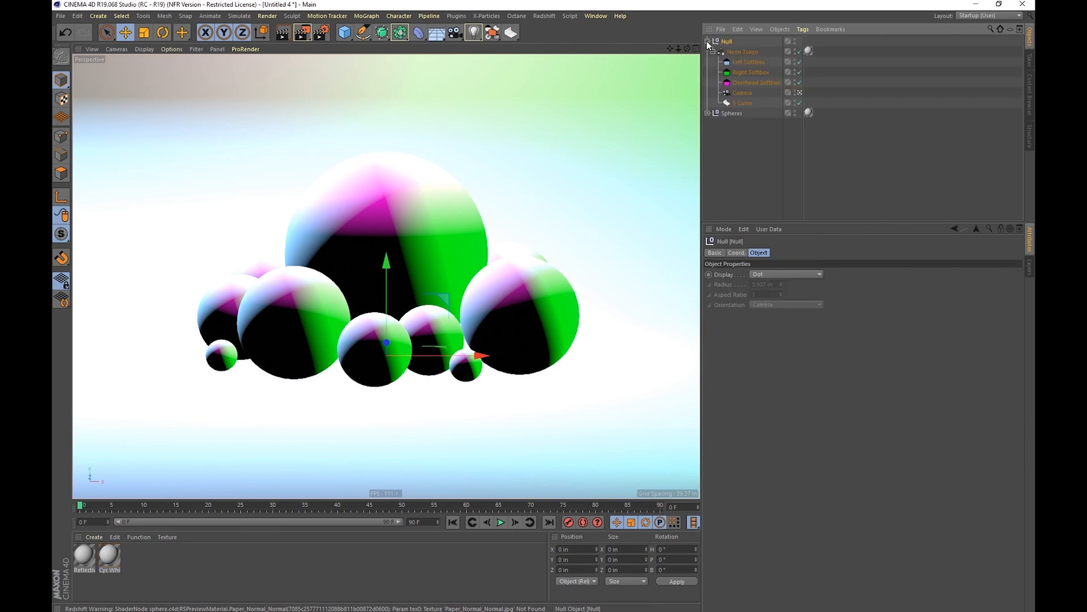
drag(809, 50, 755, 52)
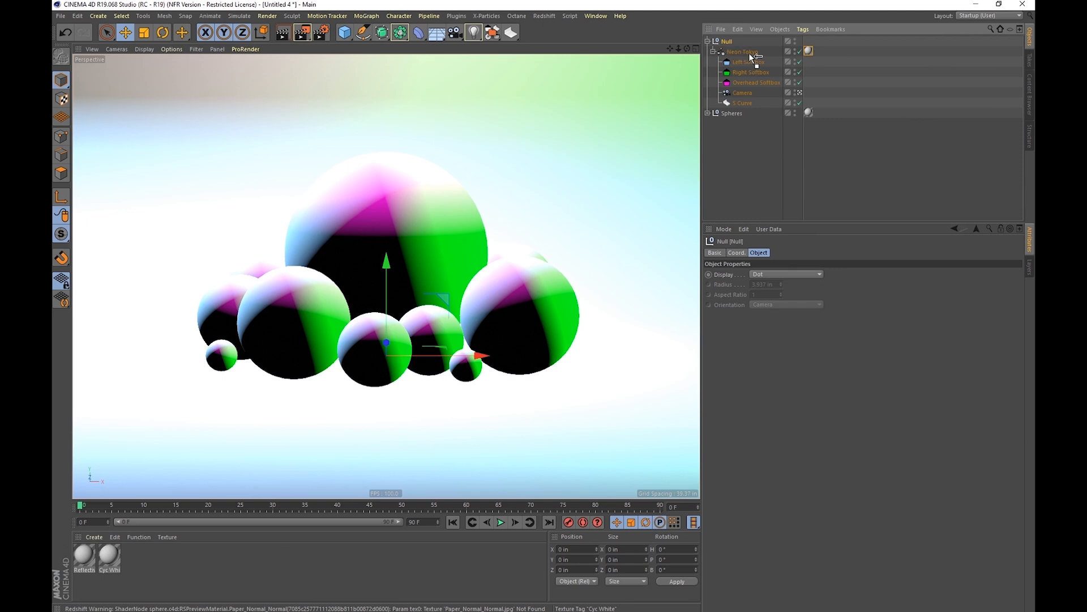
drag(809, 41, 809, 41)
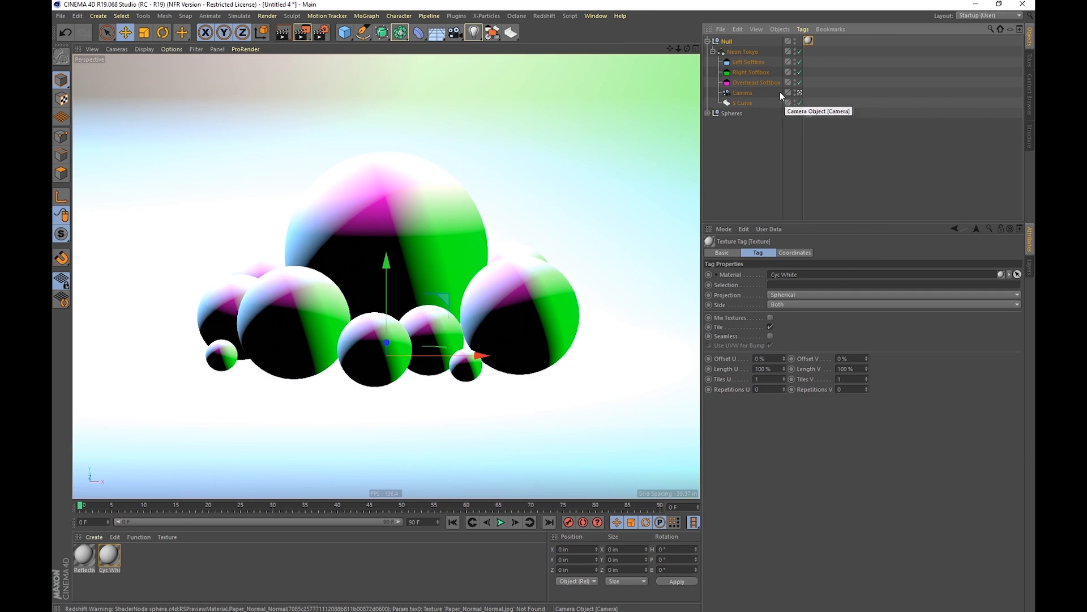
Open the Redshift RenderView and start a live render of the spheres scene.
click(545, 15)
click(586, 100)
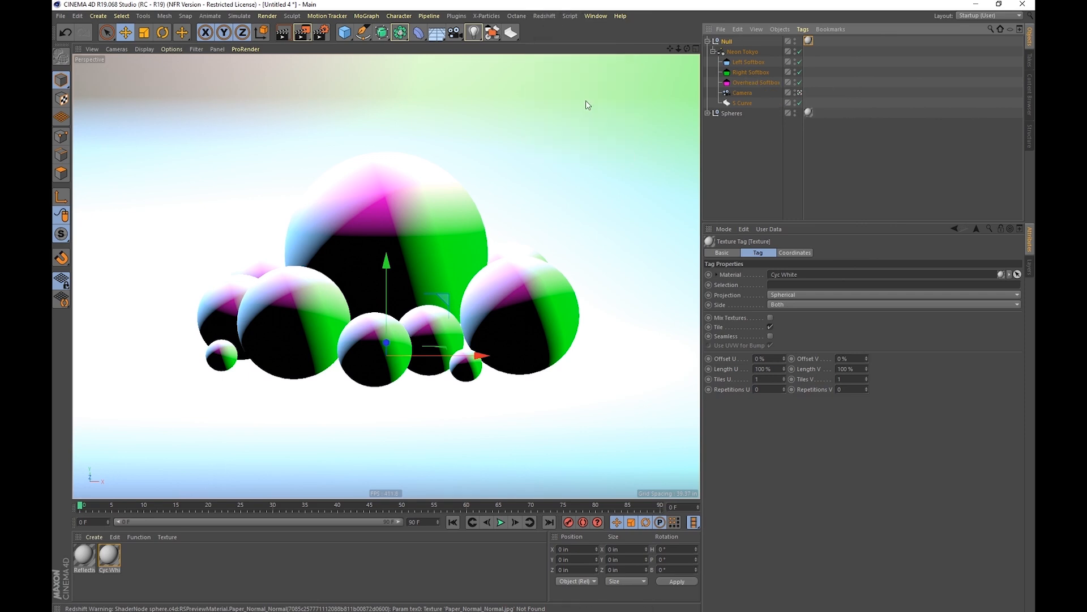
drag(556, 316, 461, 145)
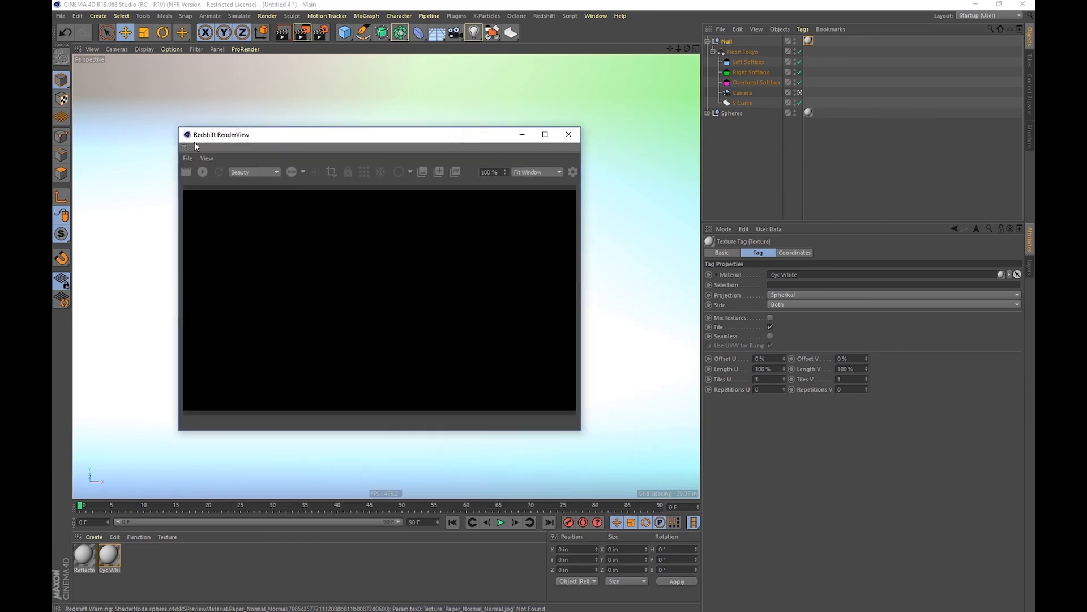
click(202, 171)
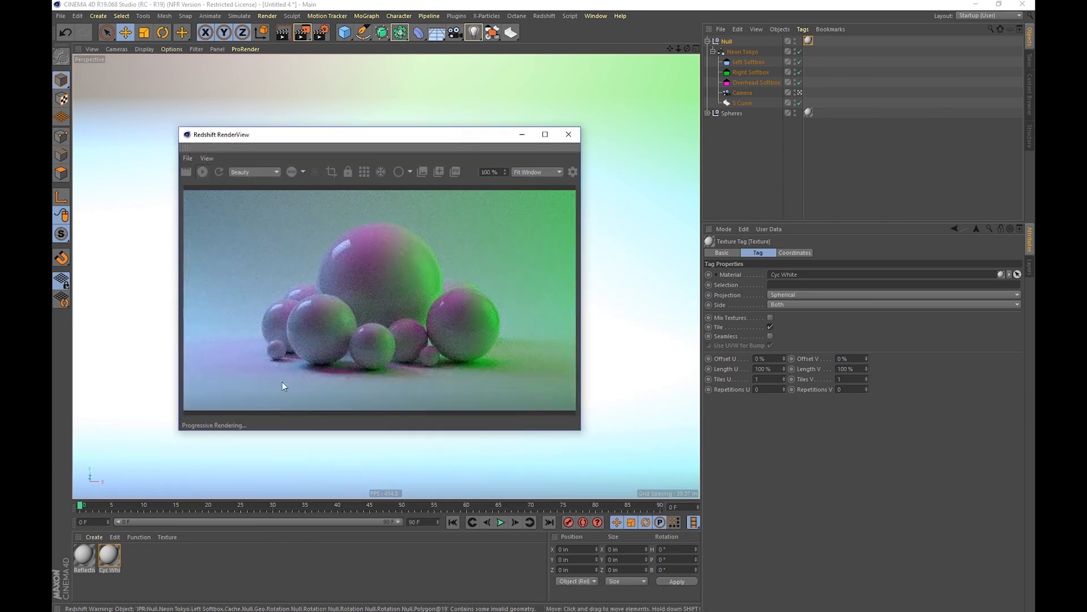
Change the Right Softbox's color to magenta with a hue of 310° and set its Reflected Intensity to 500%.
click(750, 72)
click(755, 373)
drag(737, 369, 810, 368)
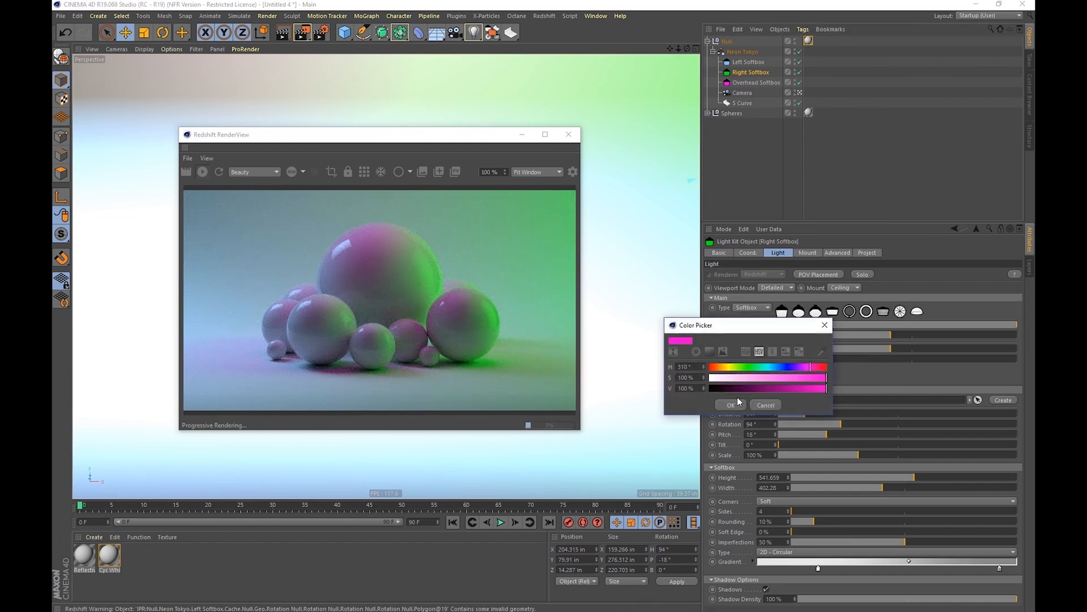
click(737, 403)
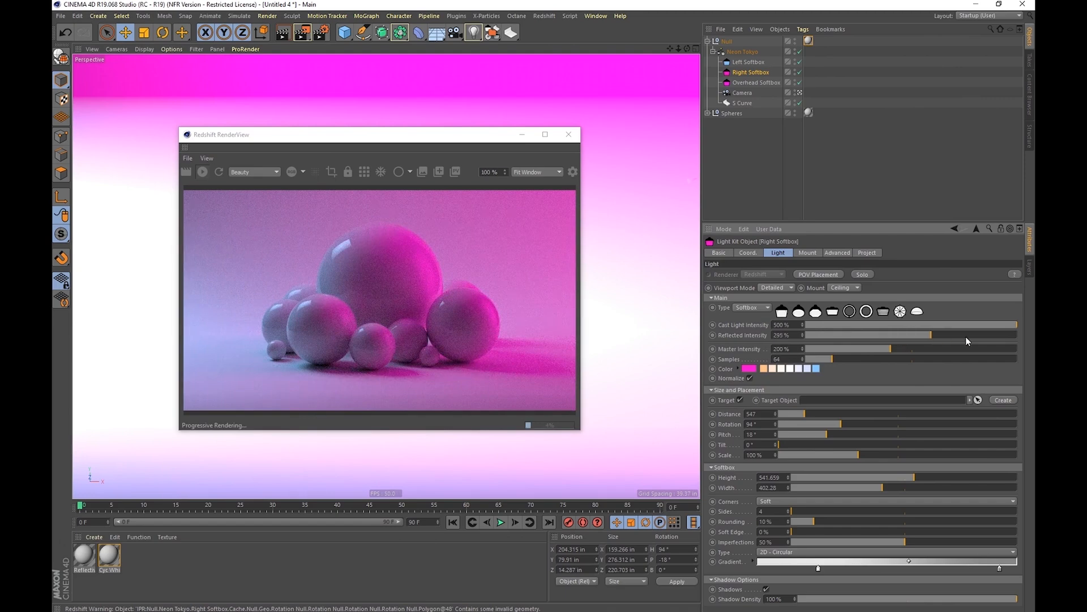
drag(966, 337, 1024, 338)
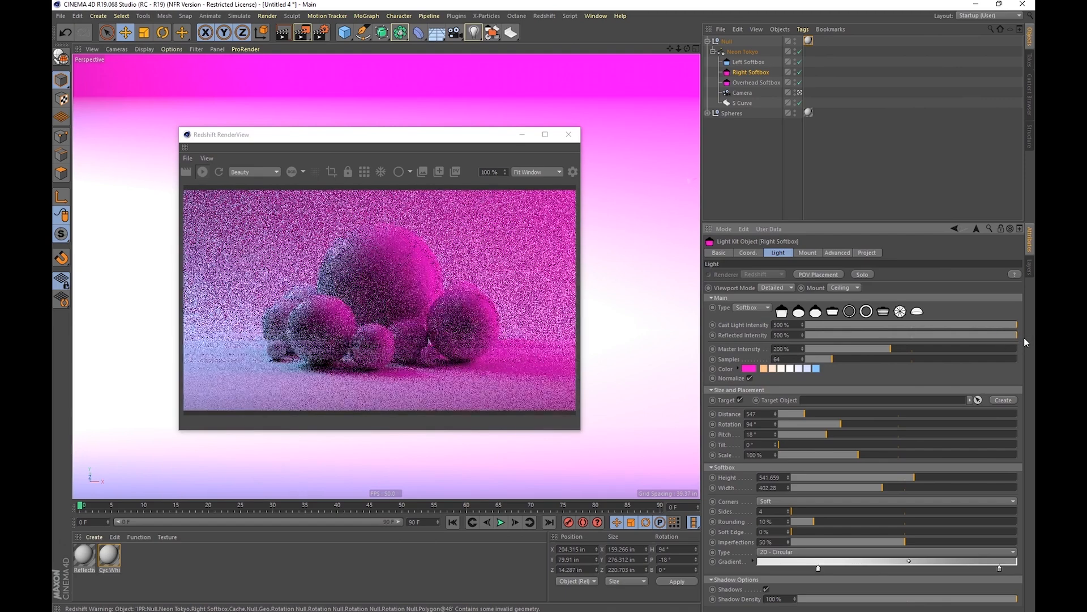
Change the Overhead Softbox's color to blue, keeping its light type as Softbox.
click(756, 82)
click(749, 368)
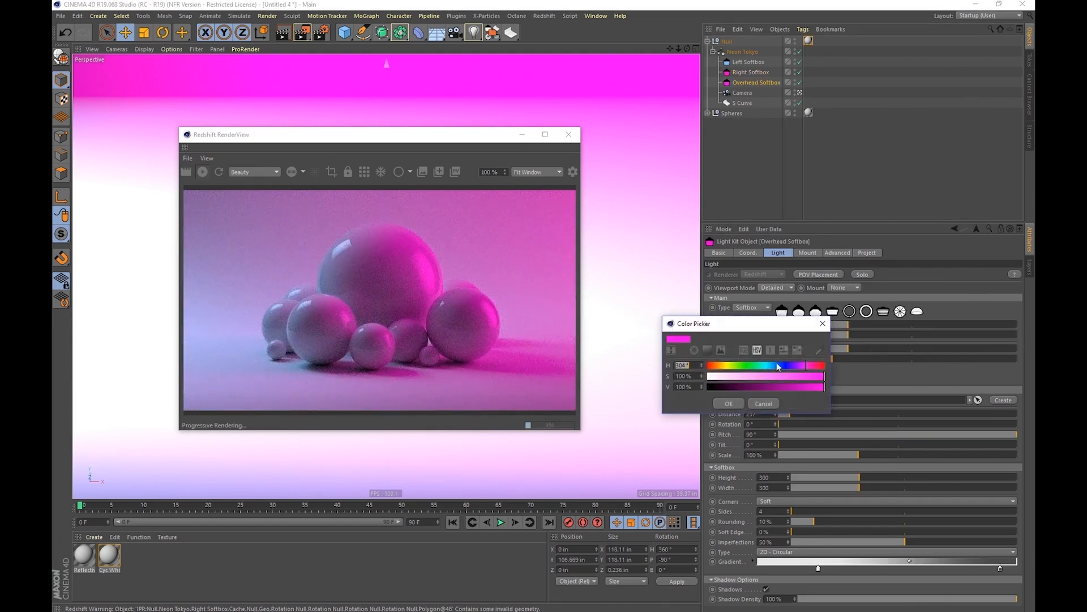
click(796, 366)
click(737, 402)
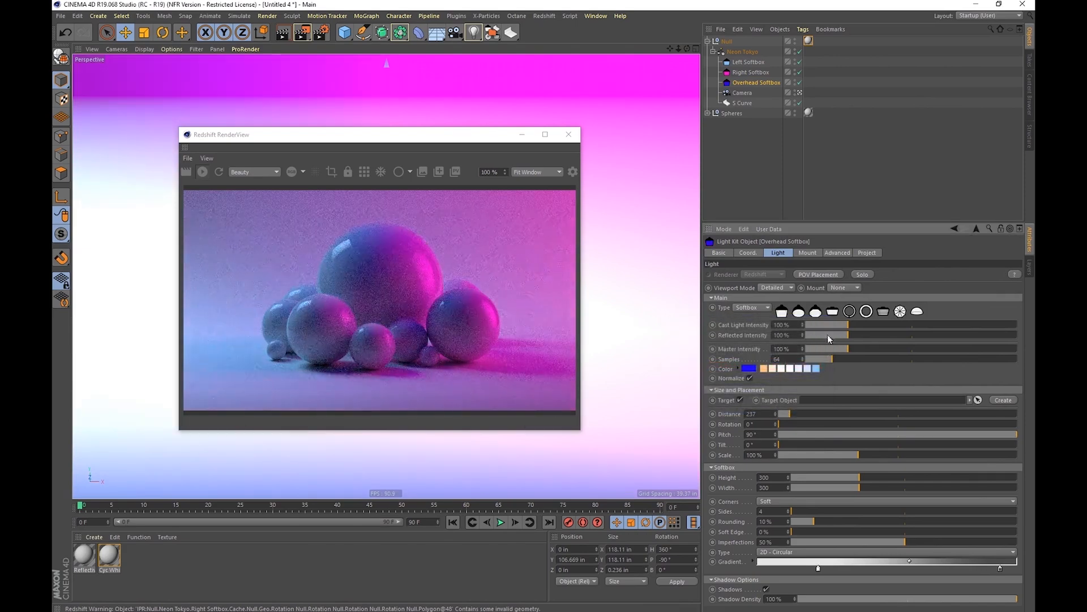
click(901, 311)
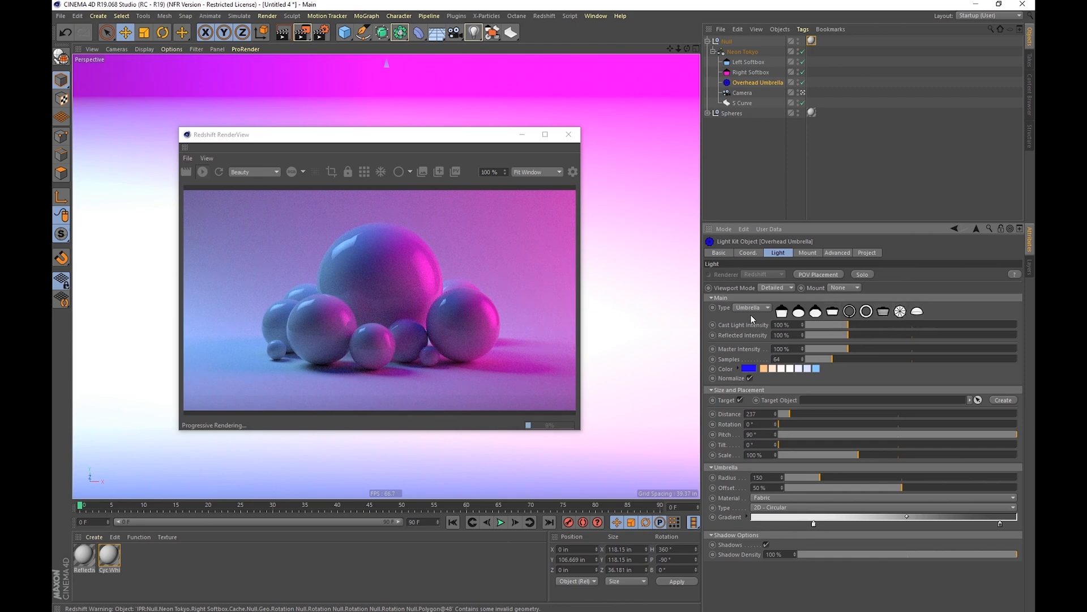
click(815, 311)
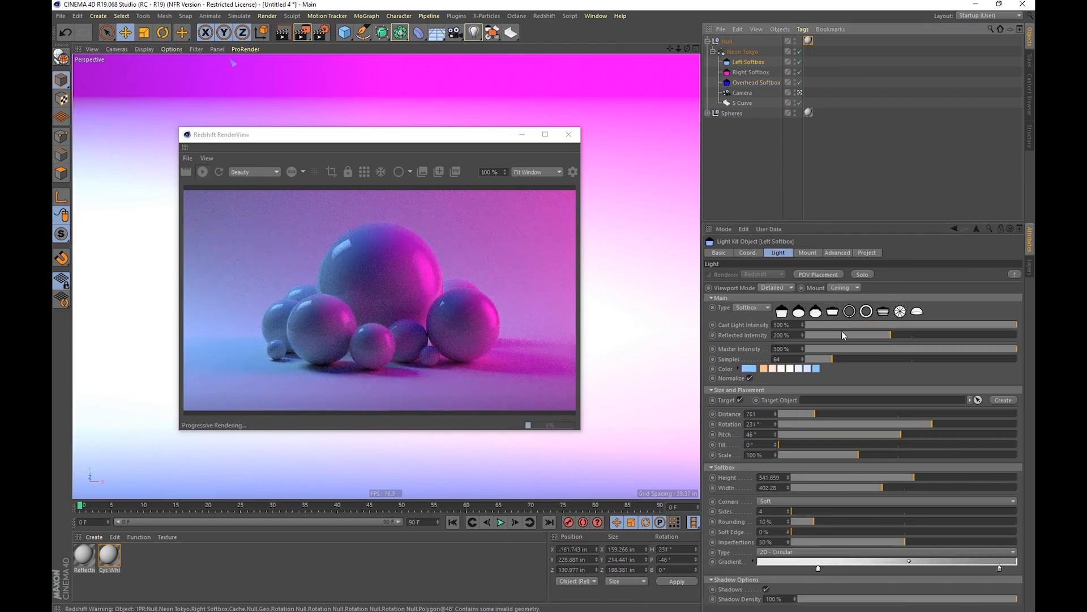
Change the Left Softbox's light type to Umbrella and set its distance to 615.
click(900, 311)
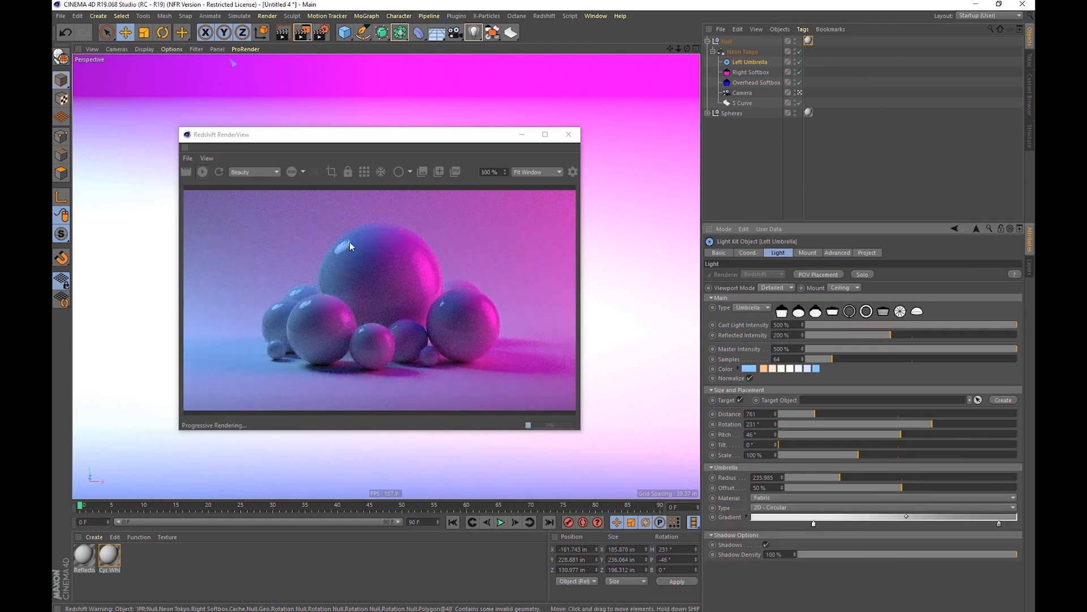
click(796, 413)
drag(797, 414, 807, 414)
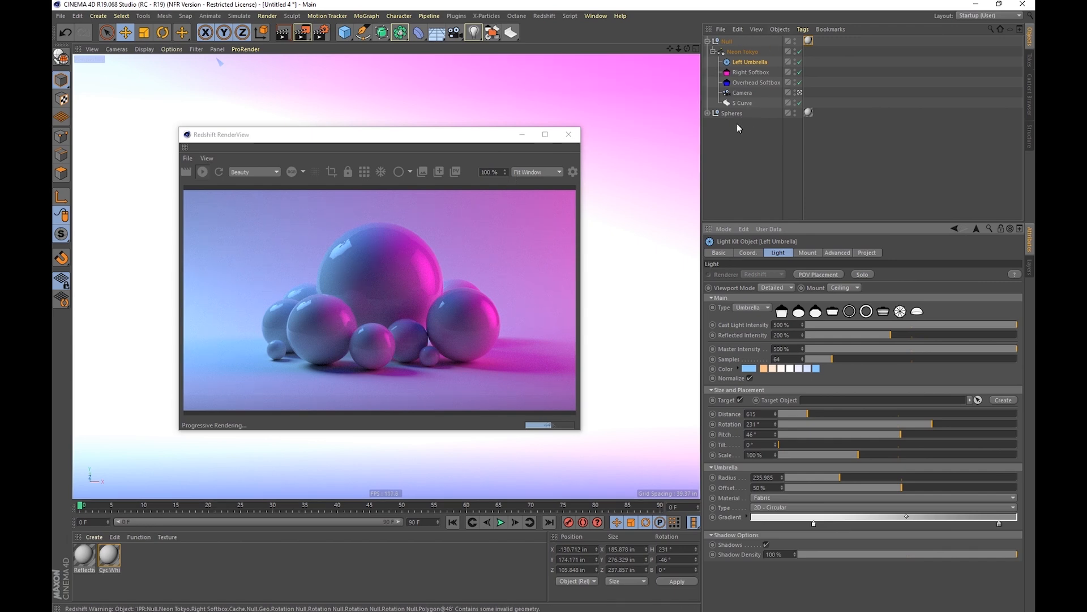
Open the Light Kit Browser from the Neon Tokyo studio and save the current lighting as a studio named "Neon Tokyo 2".
click(722, 52)
double_click(723, 52)
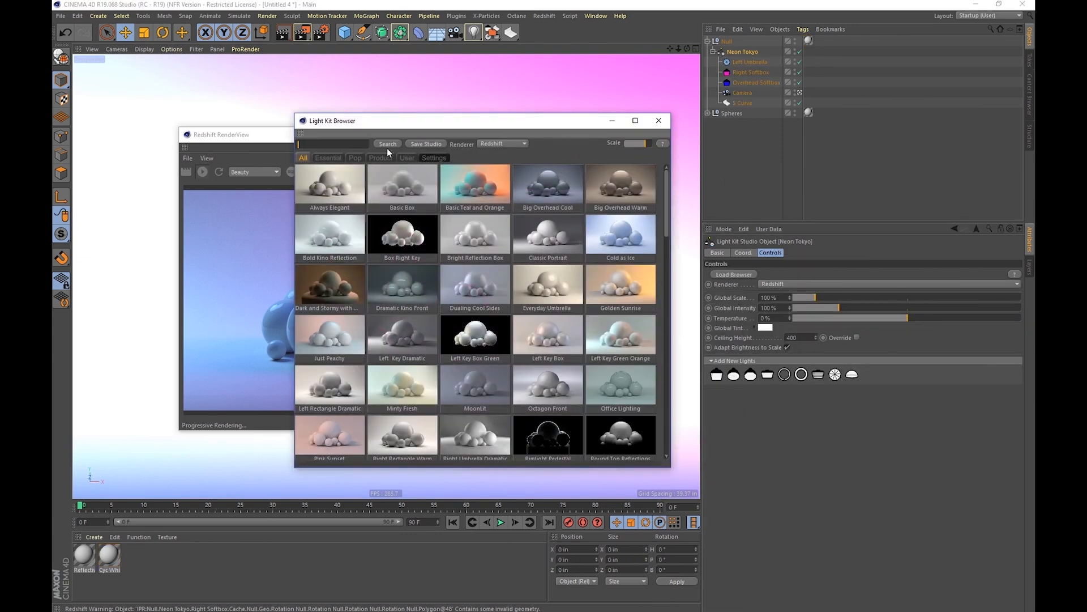
click(426, 145)
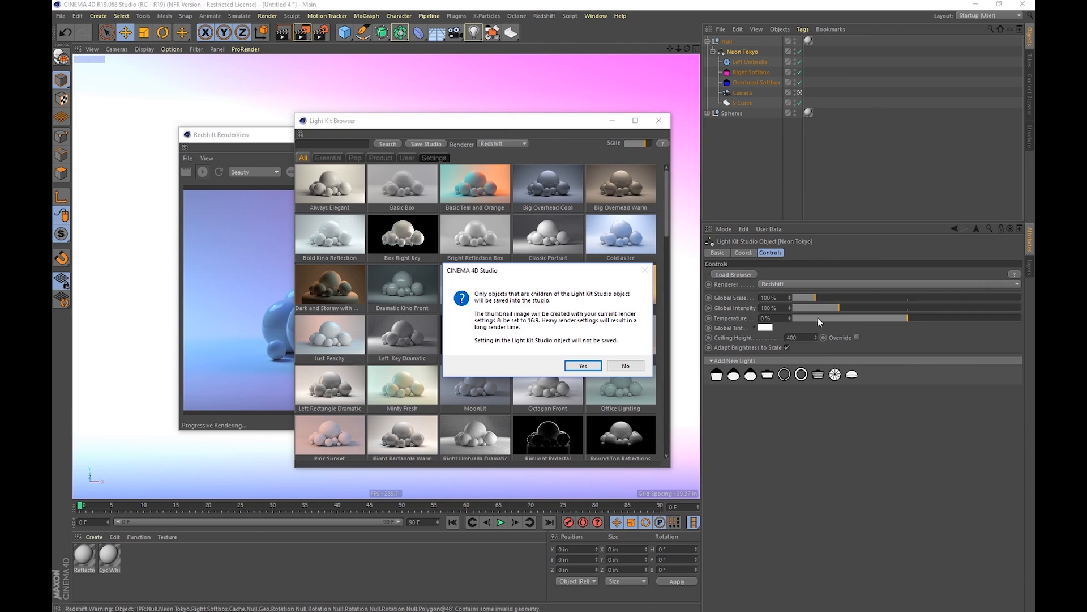
click(584, 367)
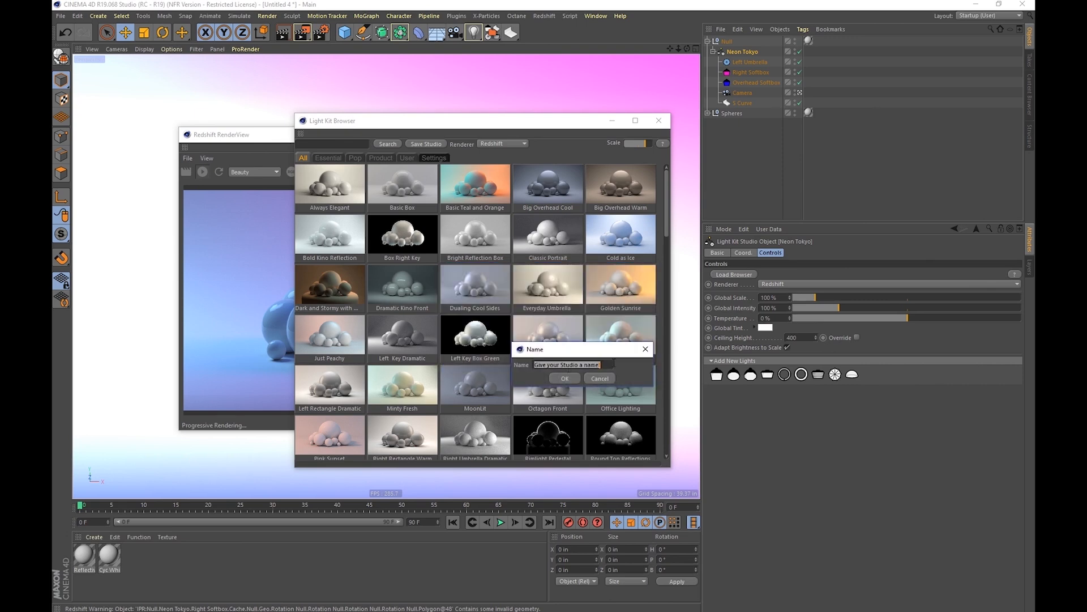
text(Neon Tokyo 2)
click(565, 379)
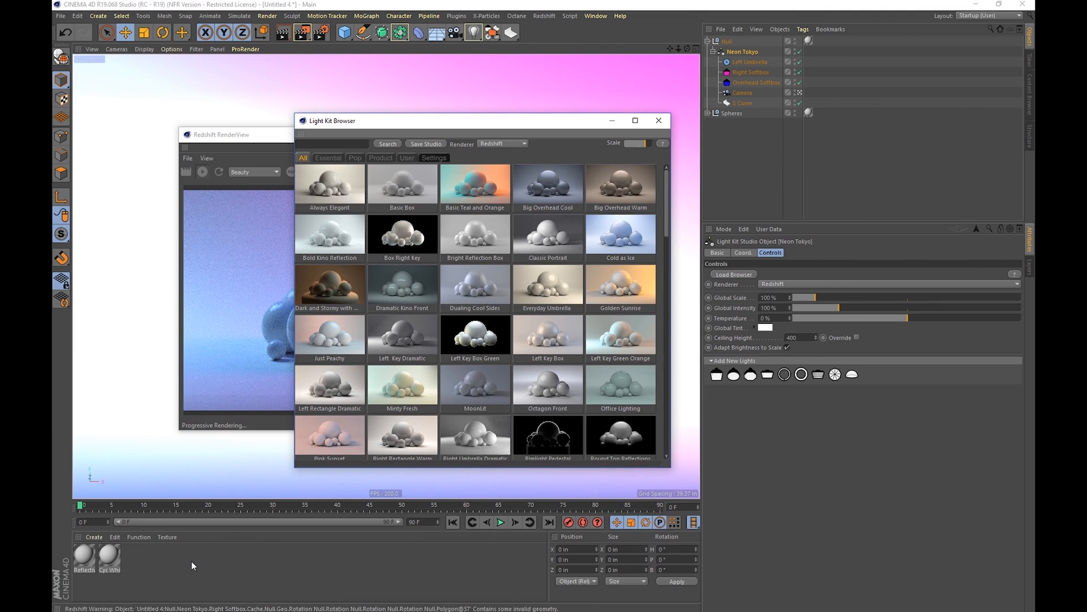
Look through the User and All studio categories, and search the browser for "Neon".
click(406, 157)
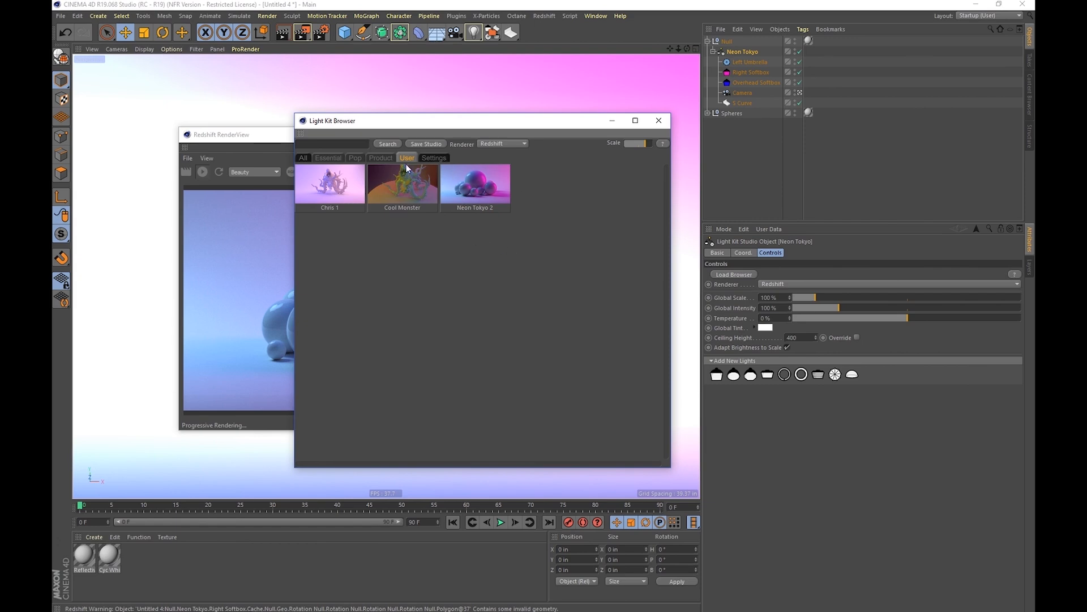
click(303, 158)
scroll(421, 260, down, 10)
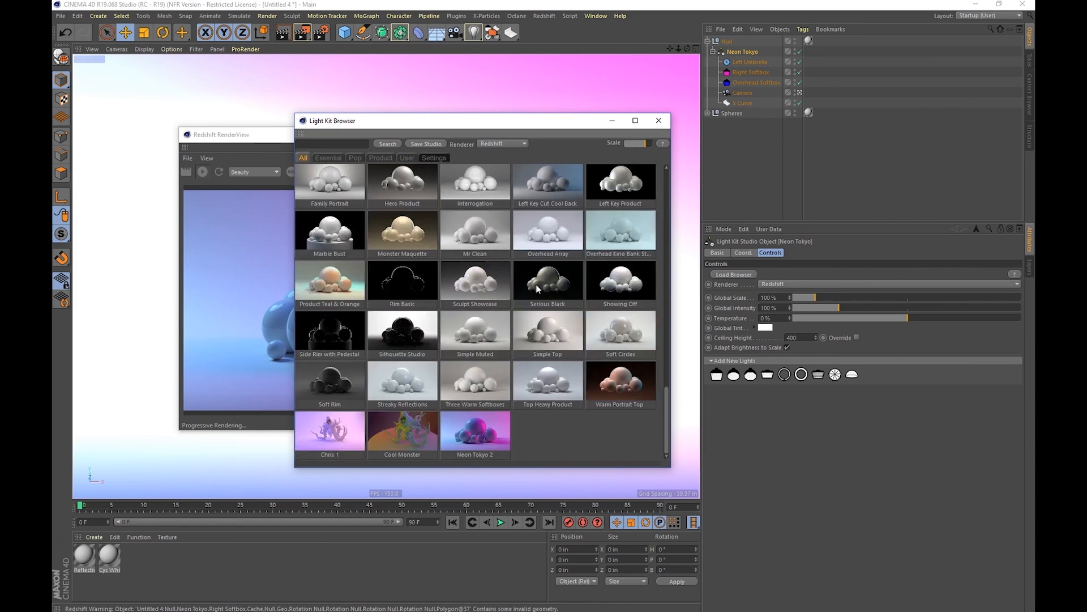
scroll(446, 218, up, 5)
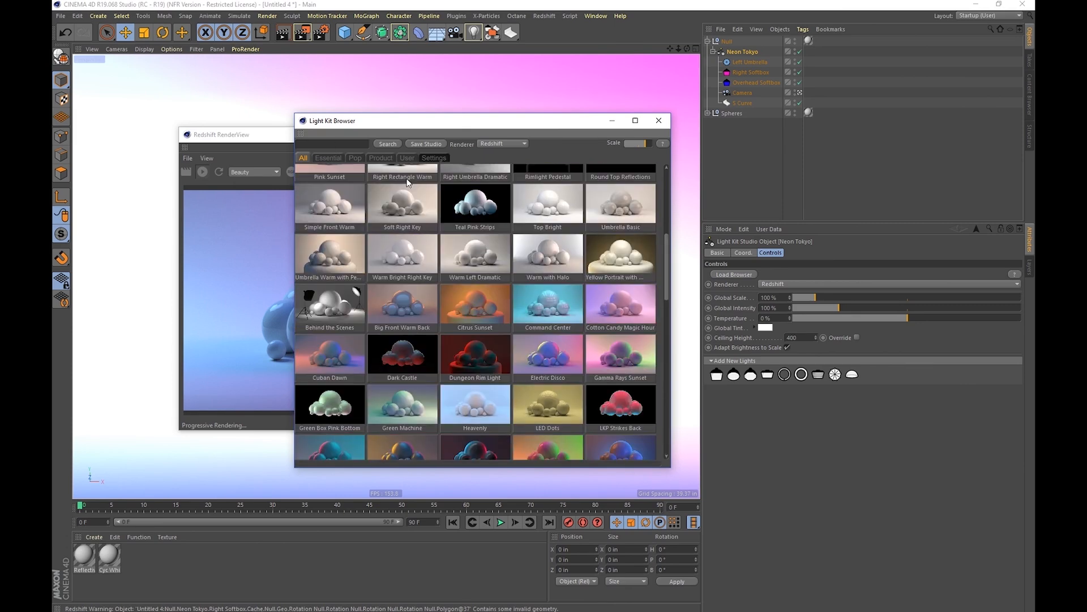
click(357, 147)
text(Neon)
click(387, 144)
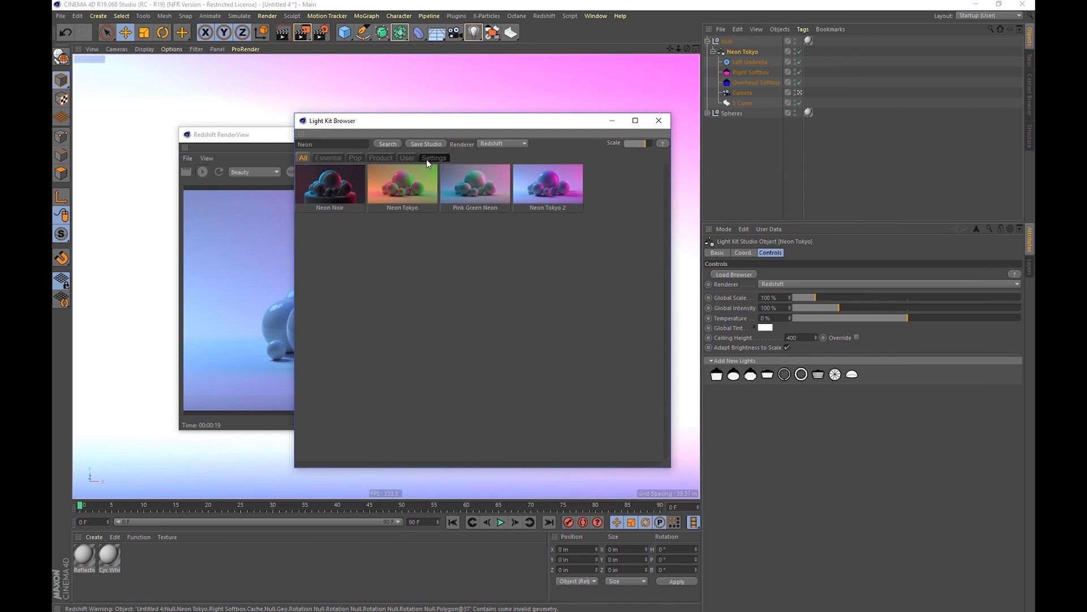
Change the Right Softbox's color to orange with a hue of 27°.
click(742, 72)
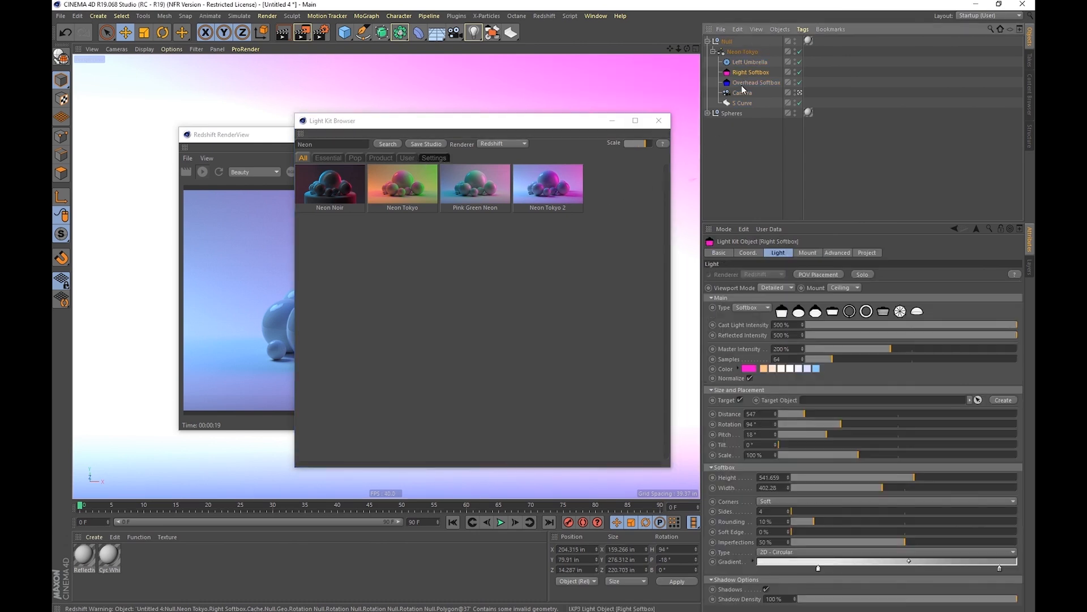
click(763, 369)
click(720, 367)
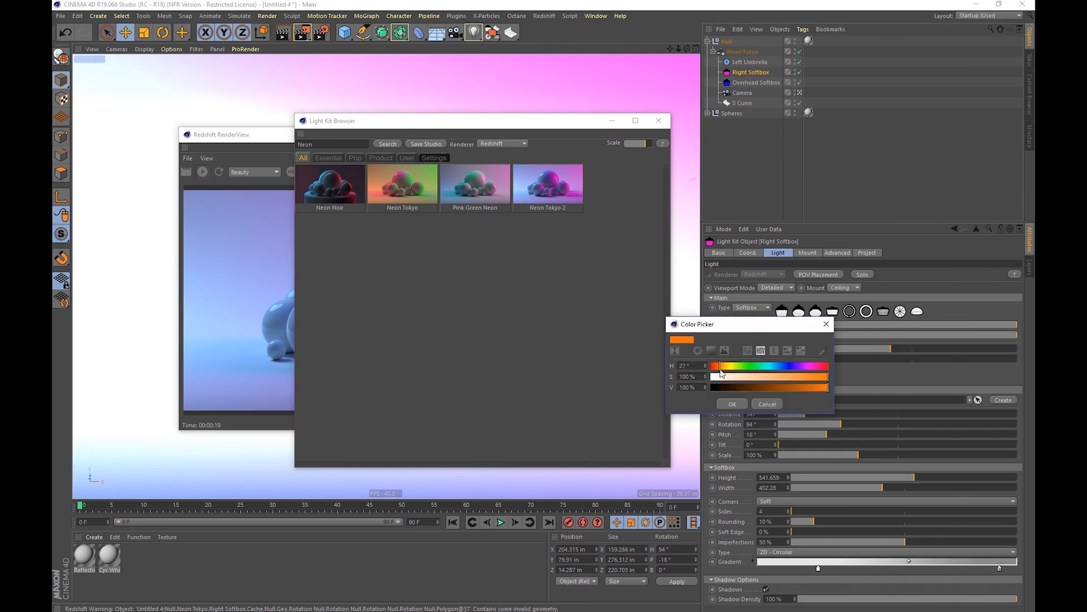
click(744, 403)
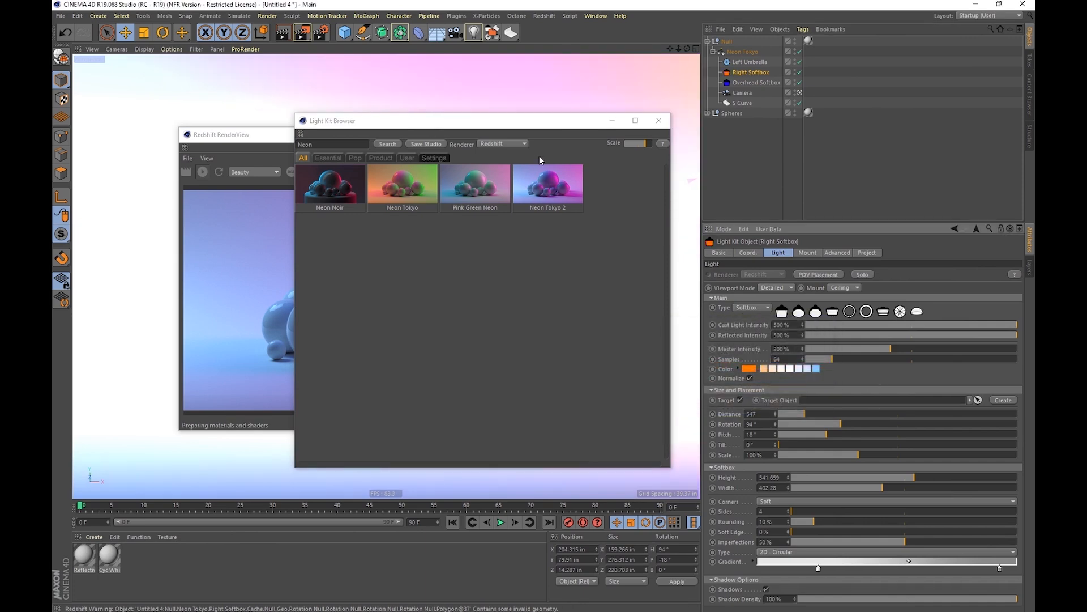
Save the recolored lighting setup as a new studio named "Neon Tokyo 3".
drag(480, 121, 631, 124)
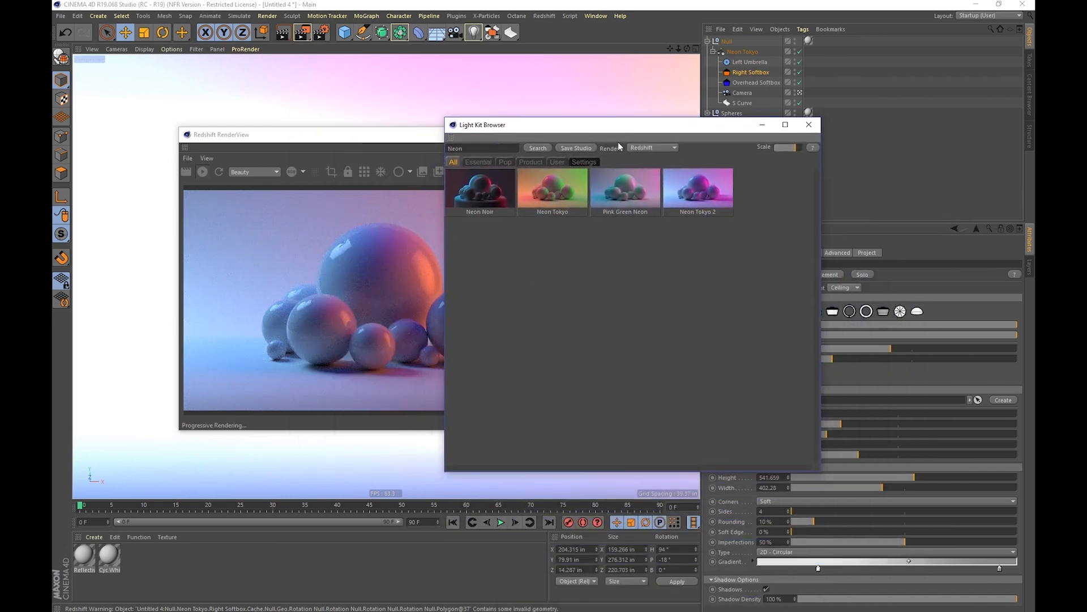
click(578, 148)
click(584, 365)
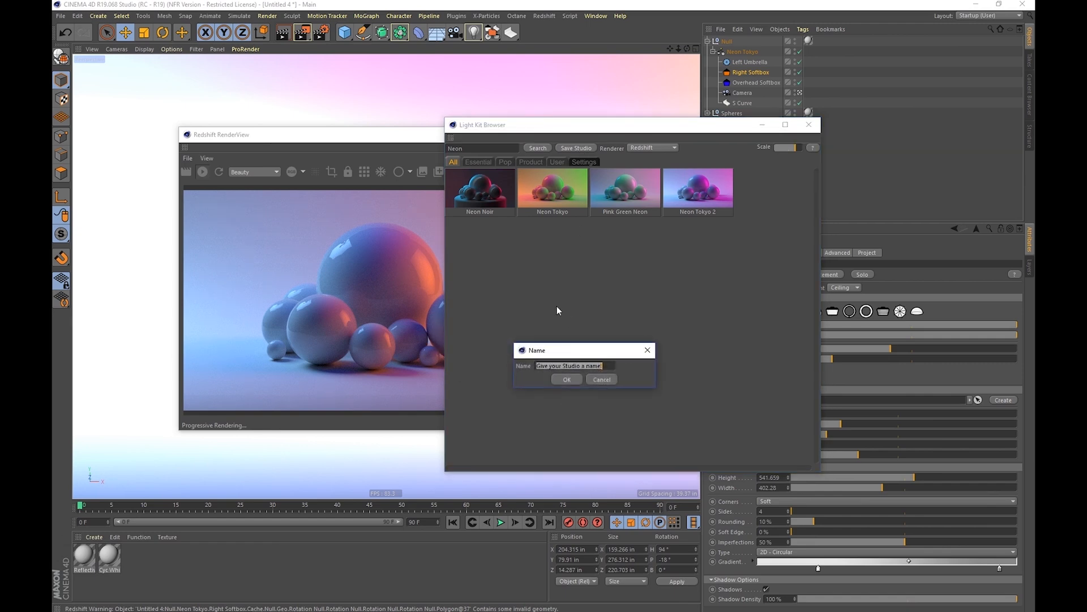
text(Neo)
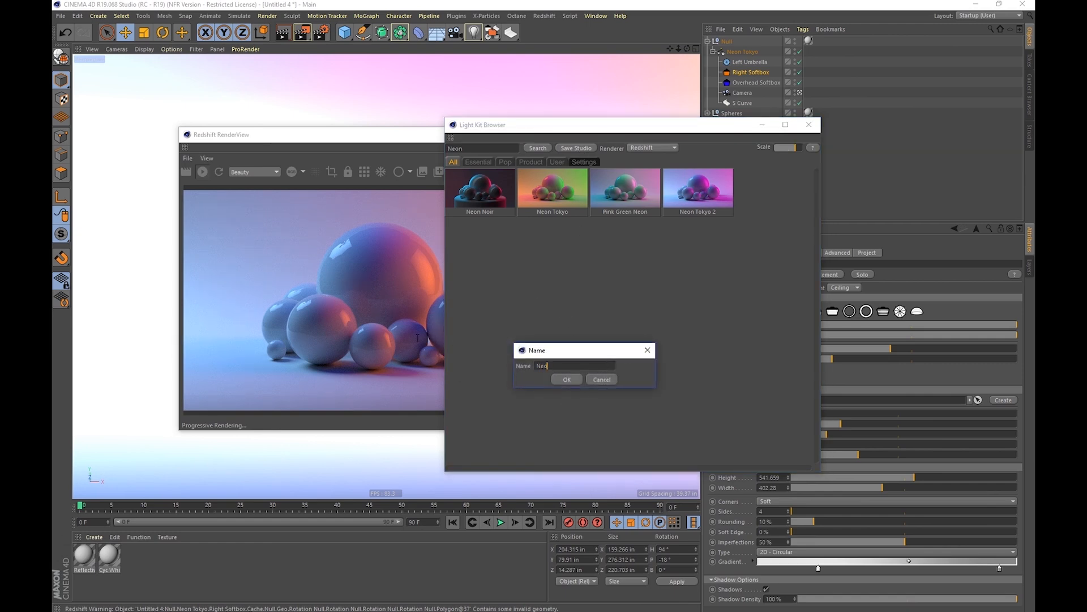
text(n Tokyo 3)
click(567, 379)
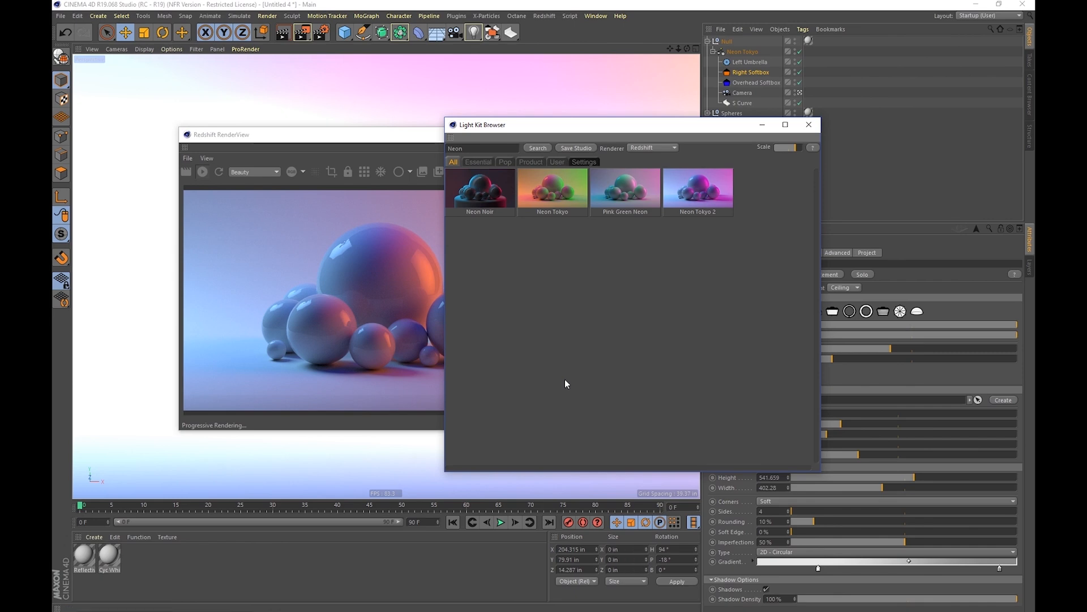
Check the saved User studios and load the Essential studio "Dark and Stormy with Pedestal" into the scene.
click(549, 163)
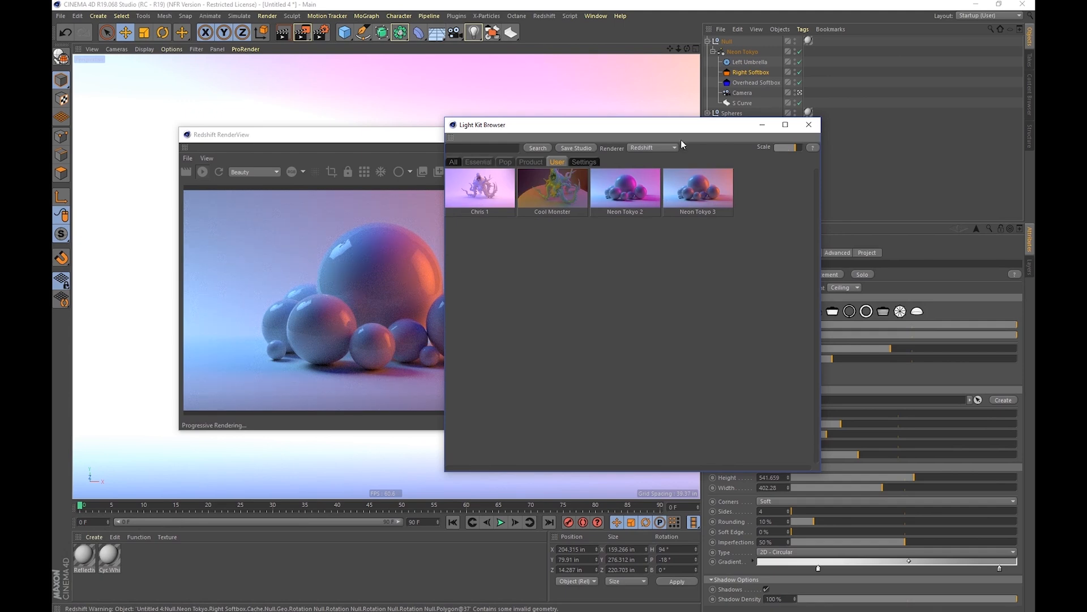
click(488, 163)
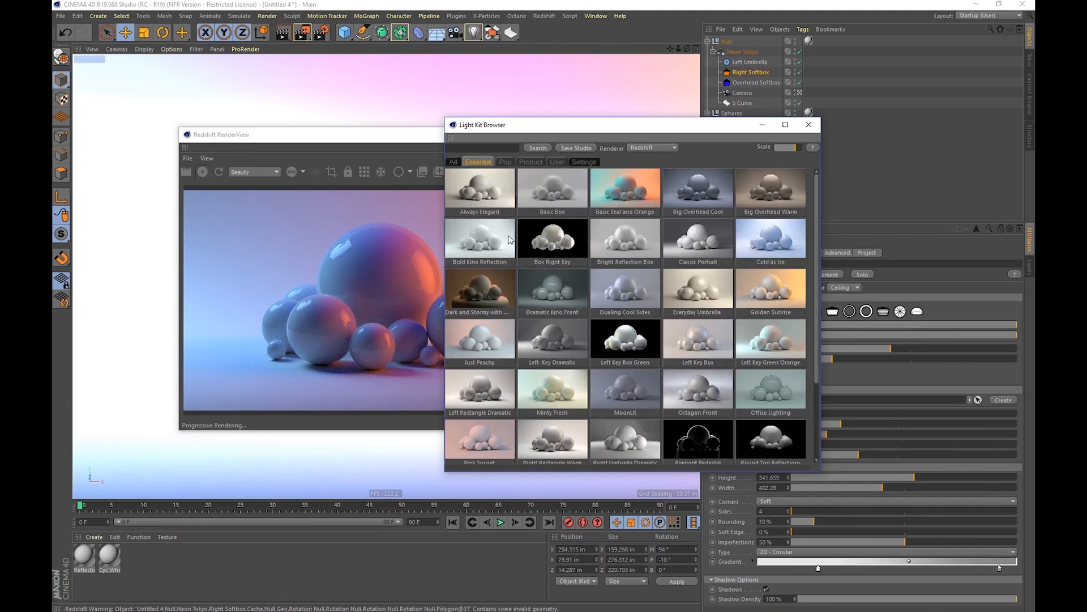
click(492, 295)
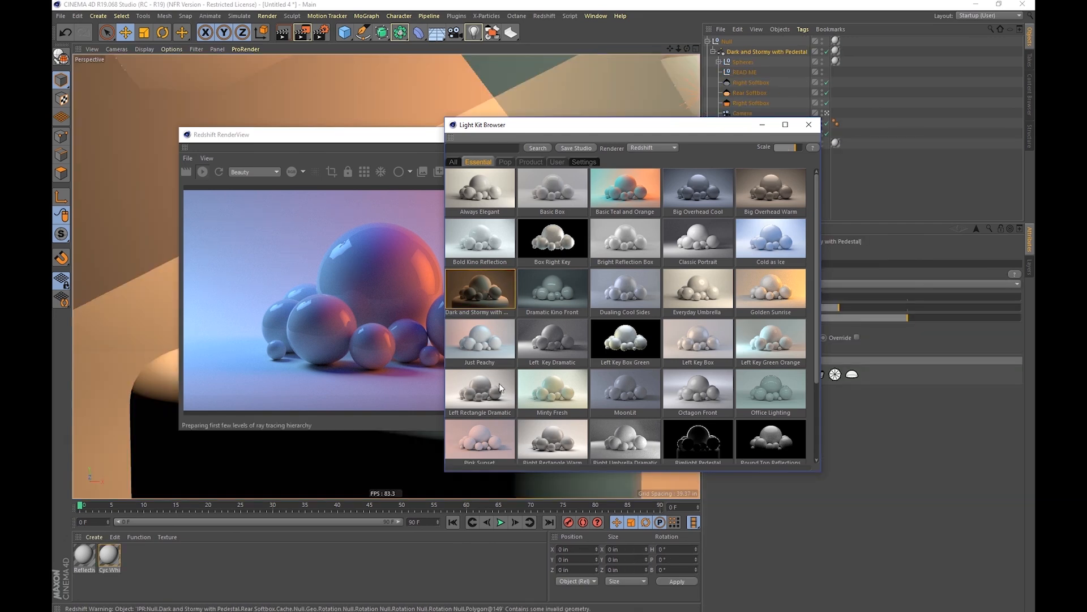
Load the saved "Neon Tokyo 3" studio from the User category into the scene.
click(557, 162)
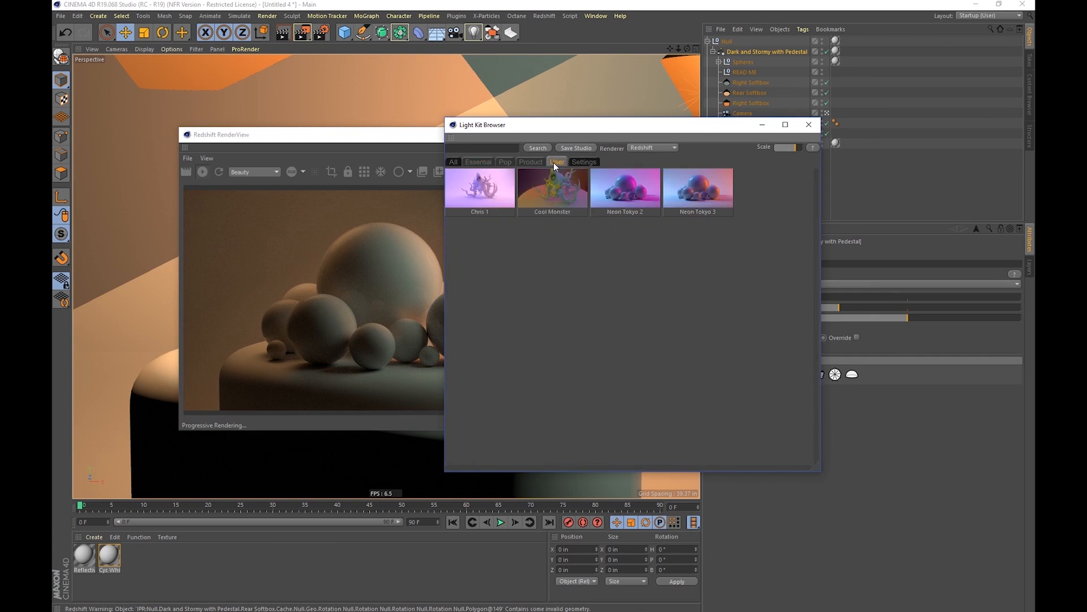
click(702, 189)
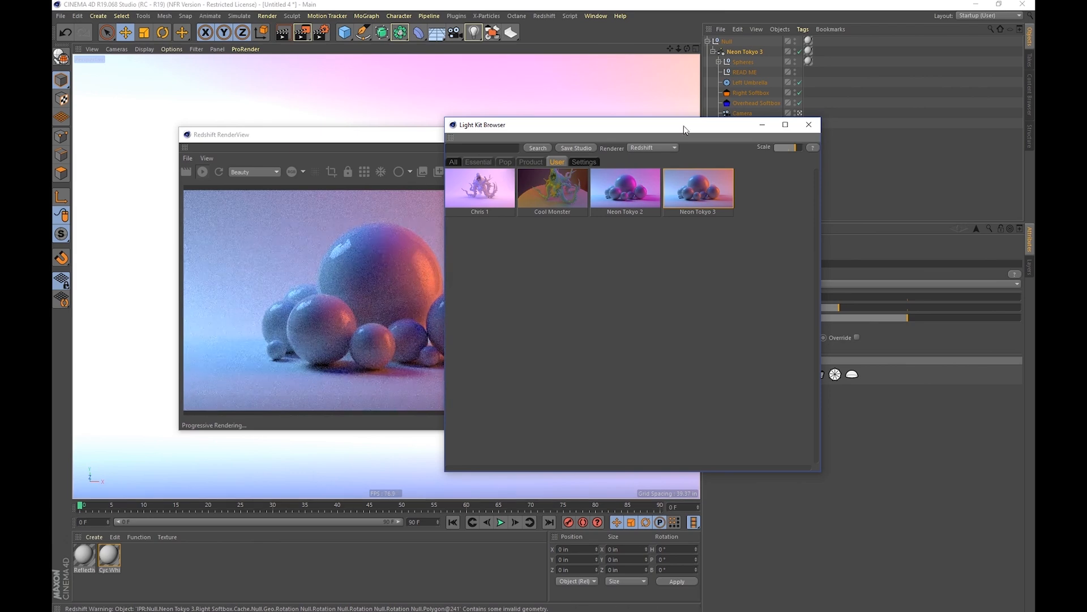
Delete all objects from the scene, including the Neon Tokyo 3 studio and the spheres.
drag(682, 128, 666, 231)
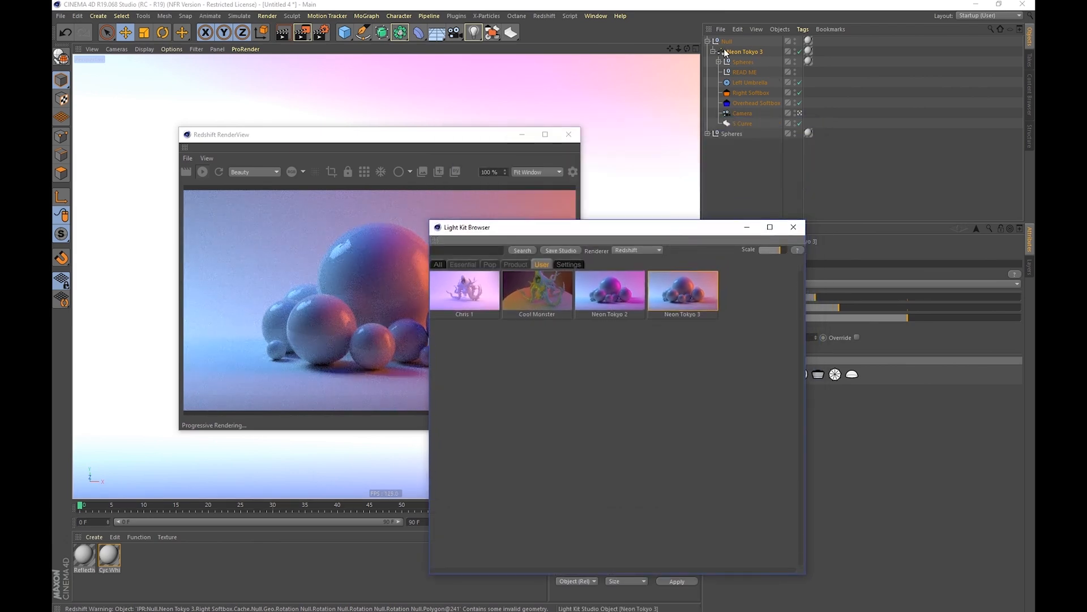
drag(735, 176, 711, 28)
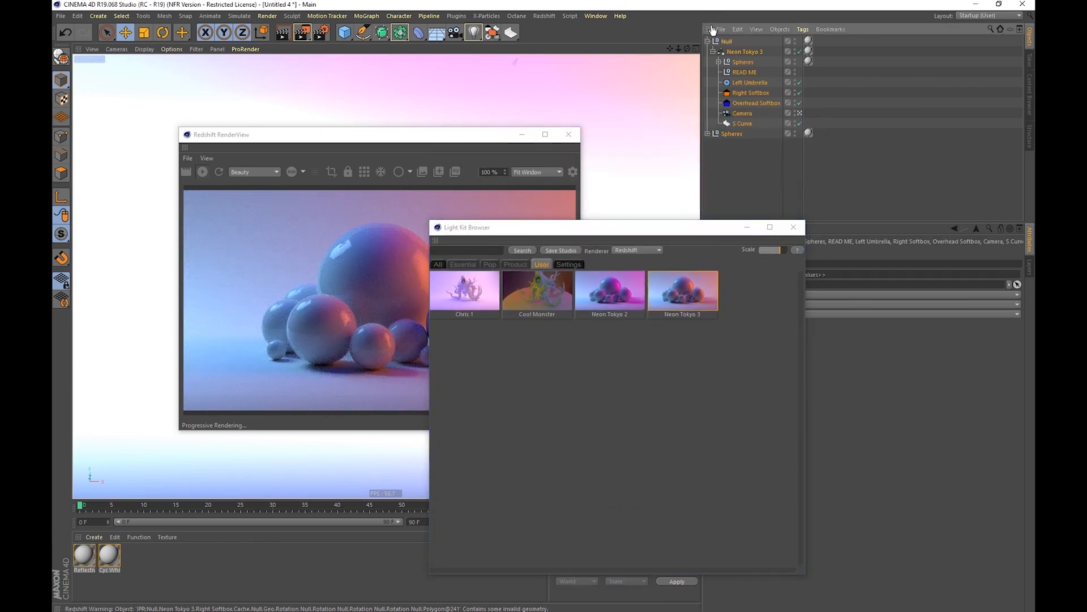
key(Delete)
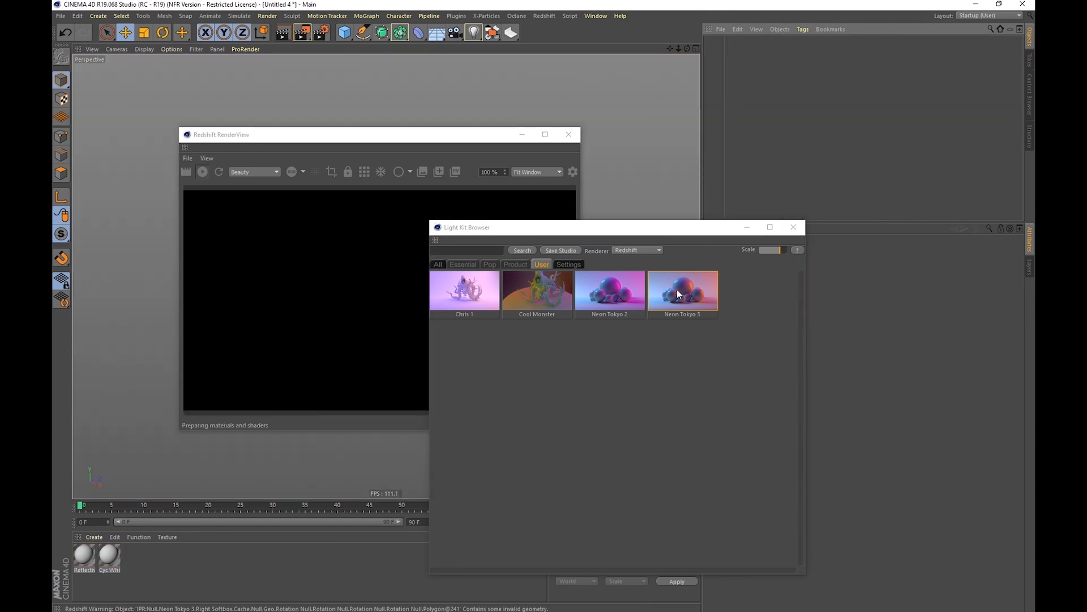
Load the "Neon Tokyo 3" user studio and reload it with the auto-load model set to Monster.
click(678, 292)
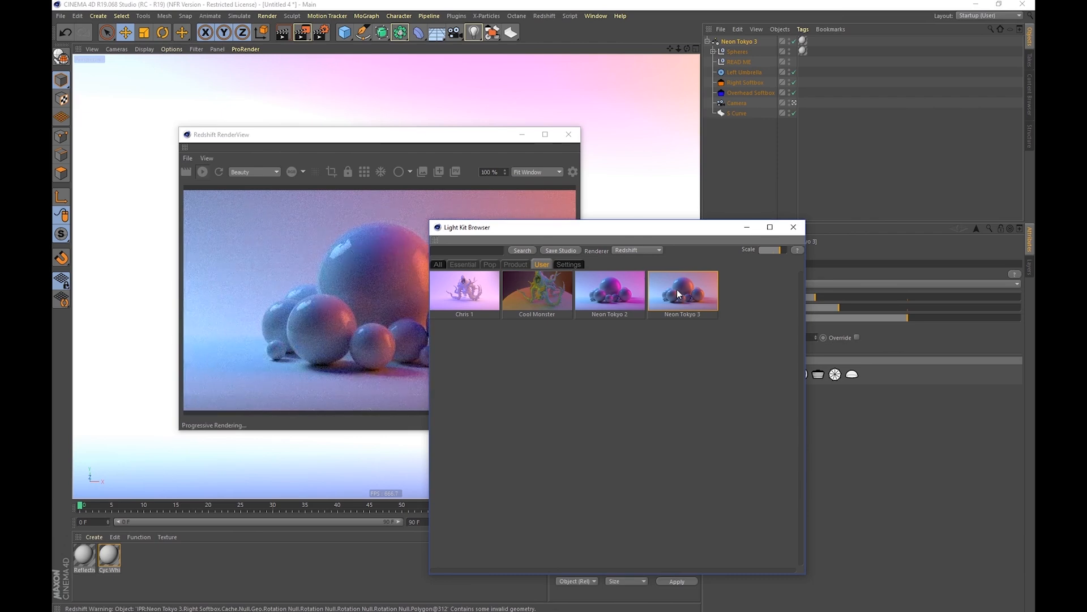
click(575, 264)
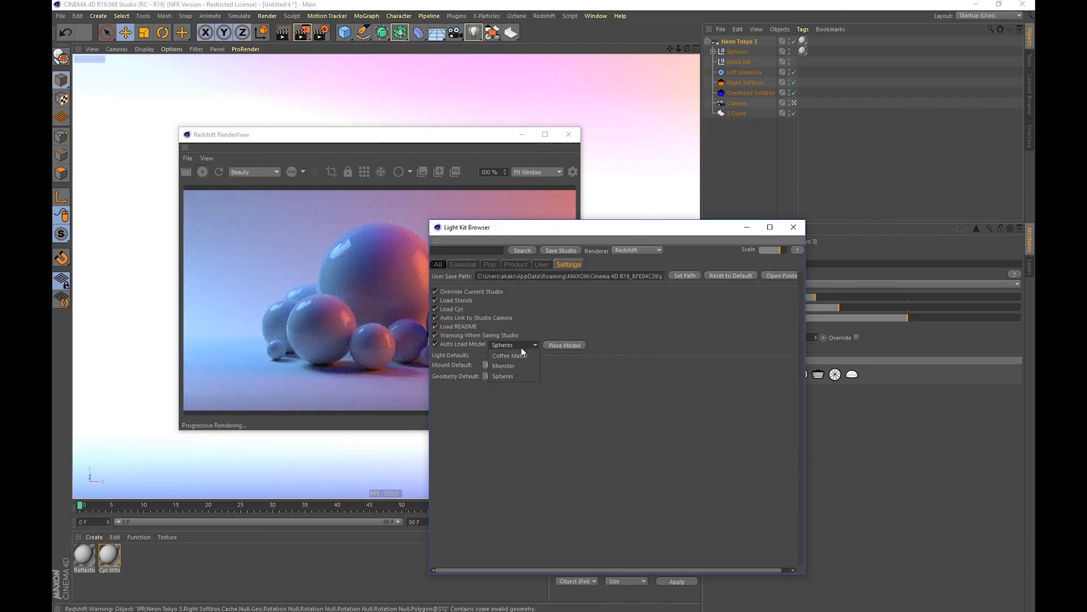
click(518, 367)
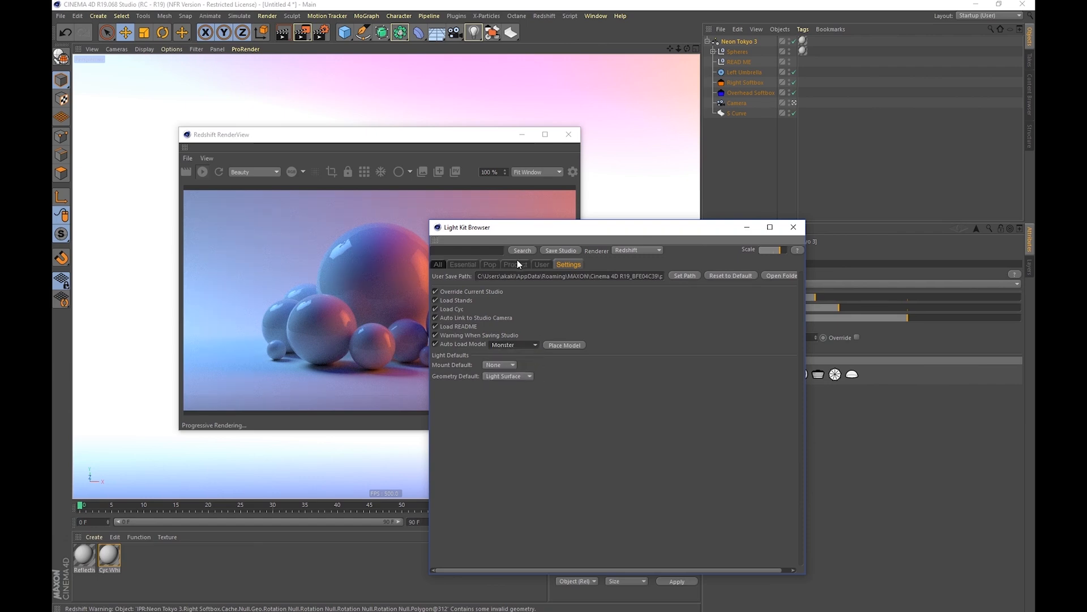
click(541, 264)
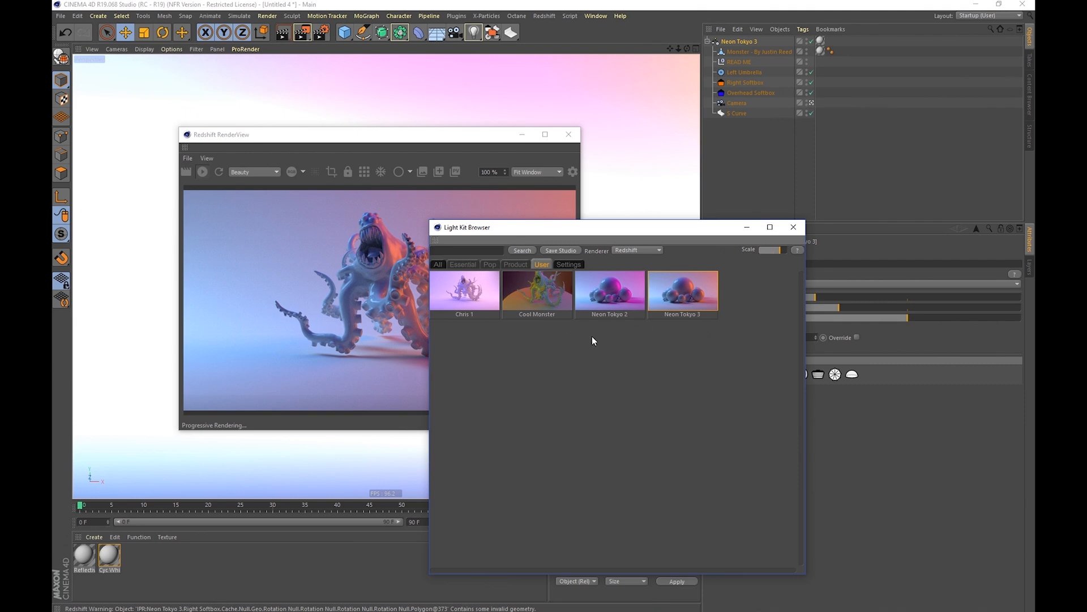
Look through the Essential, Pop, Product and User studio categories in the Light Kit Browser.
click(473, 265)
click(489, 265)
click(509, 264)
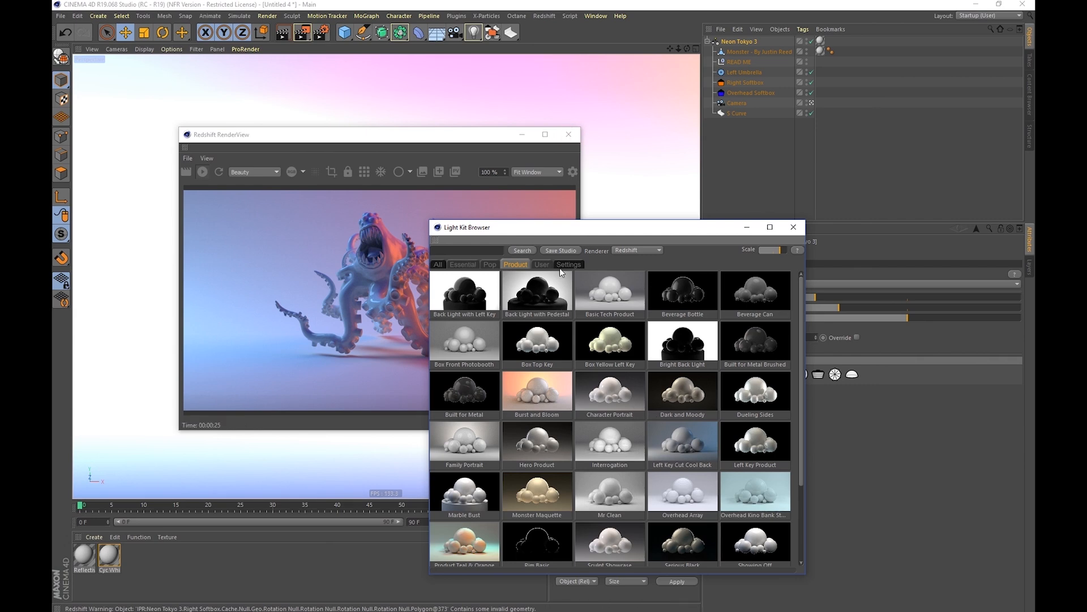
click(534, 266)
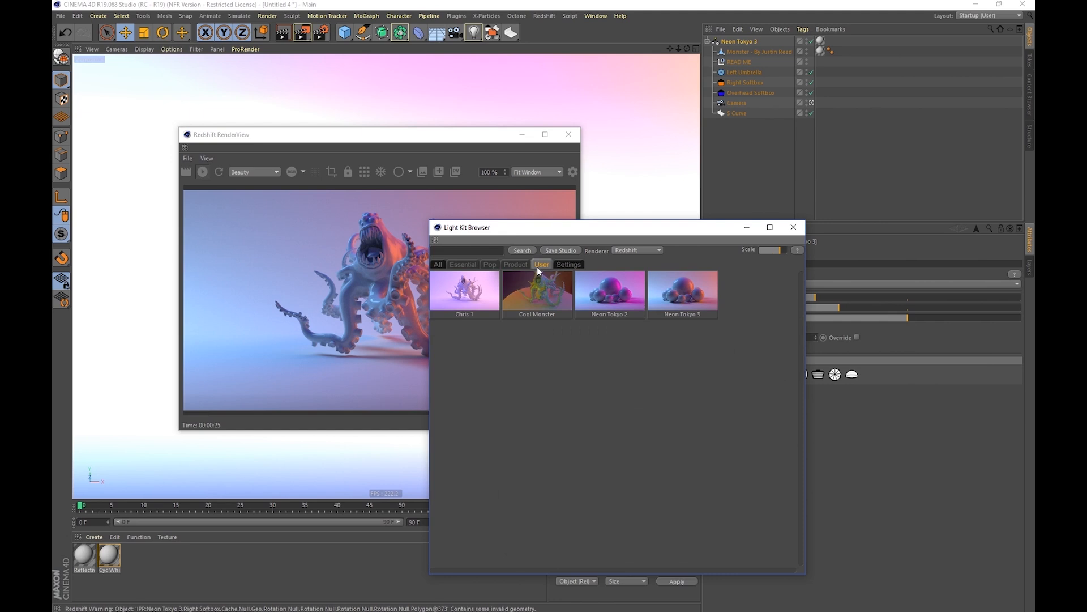
Open the user save path's folder on disk and view the saved studio files and their Thumbnails subfolder.
click(566, 265)
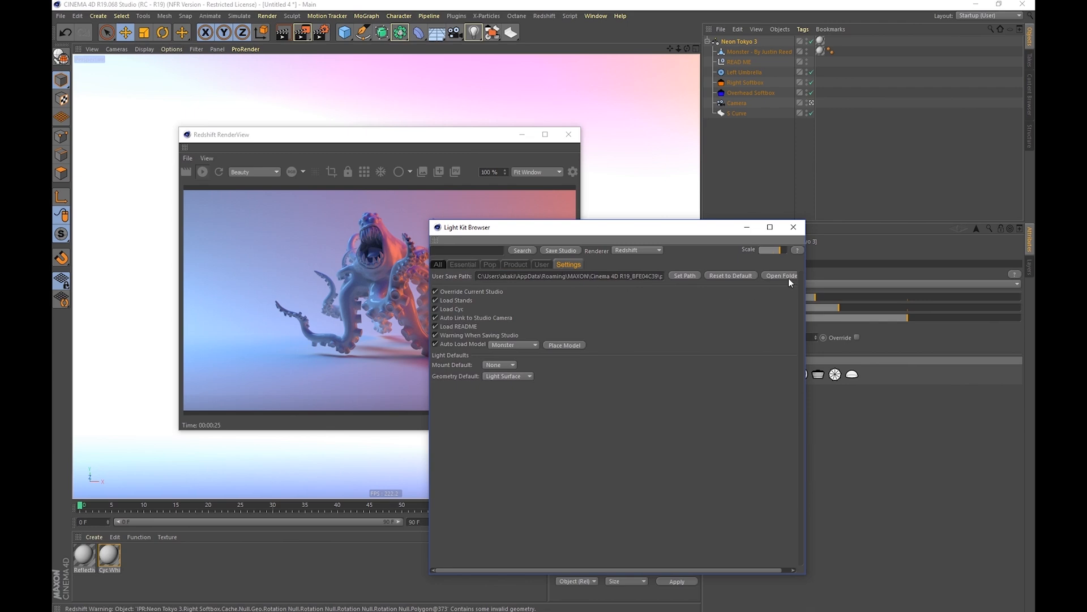
drag(808, 286, 847, 285)
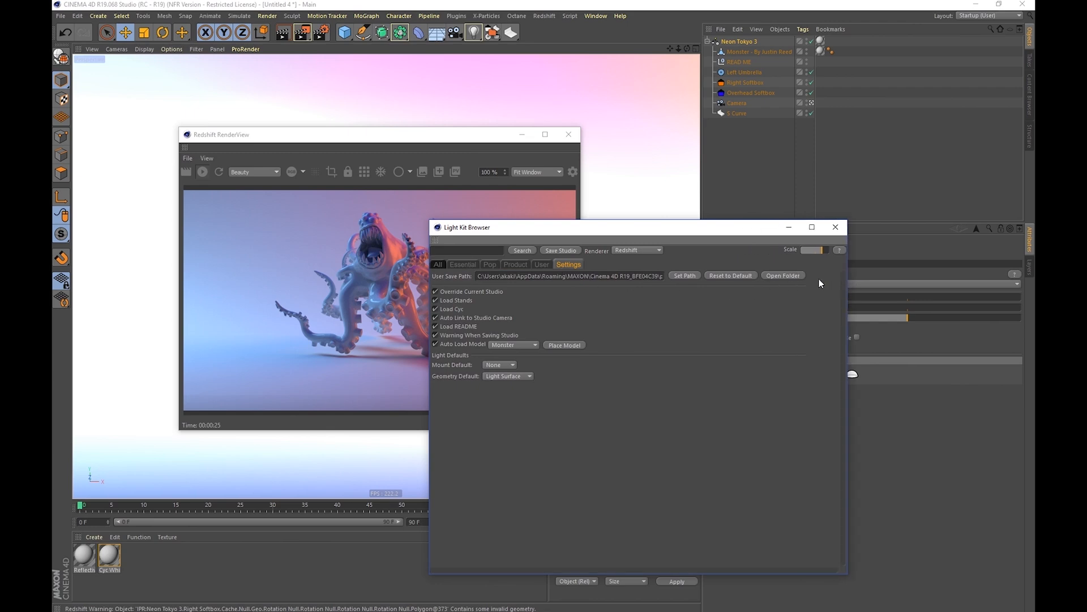
click(783, 275)
drag(632, 112, 374, 108)
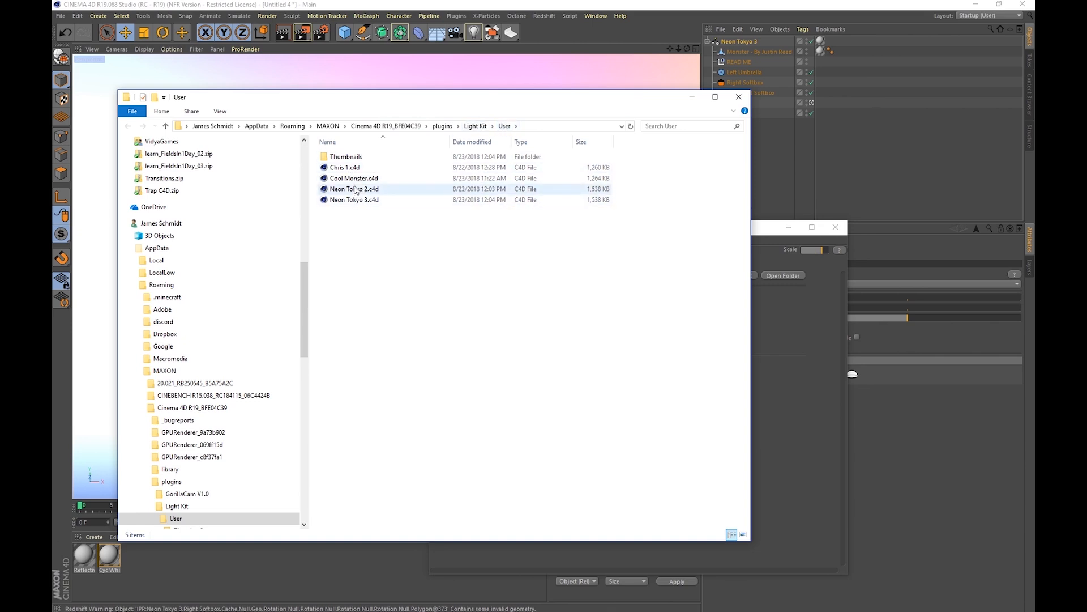
double_click(352, 162)
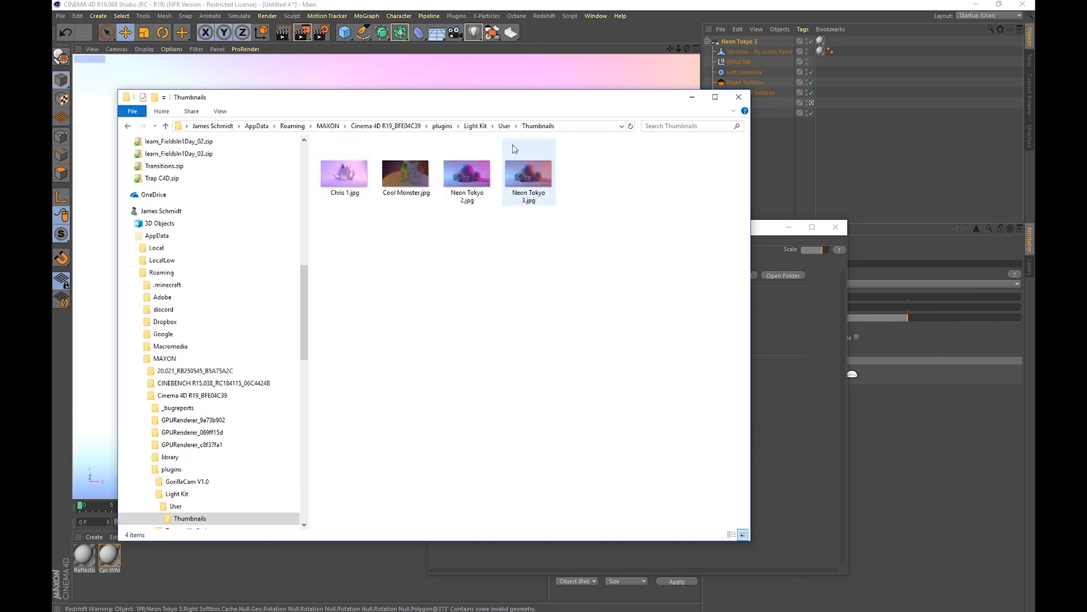
click(504, 127)
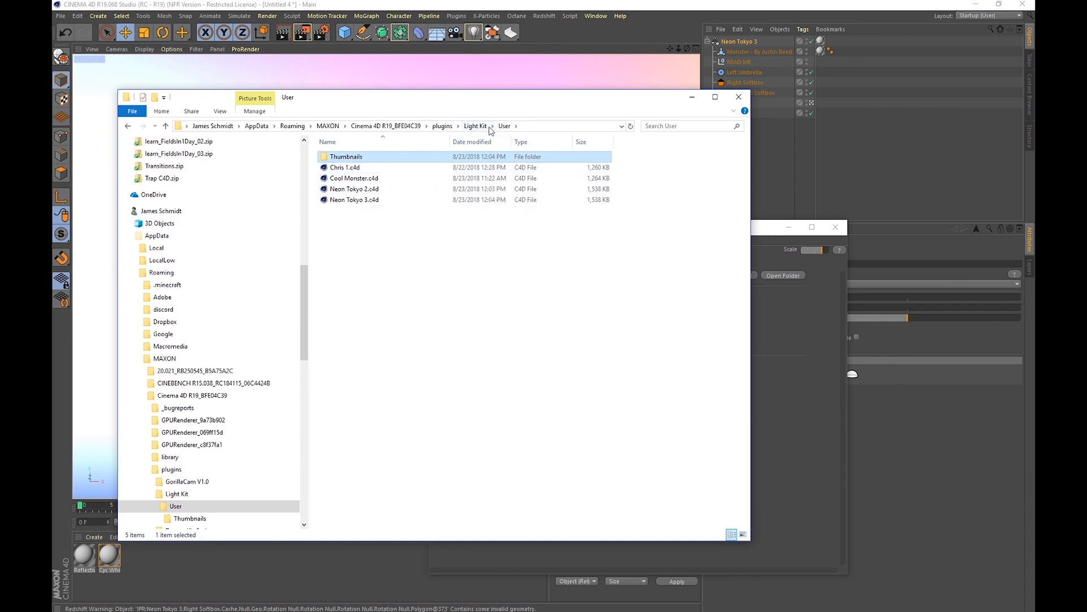
Rename the User folder inside the Light Kit plugin folder as "Tokyo" and close the file window.
click(483, 126)
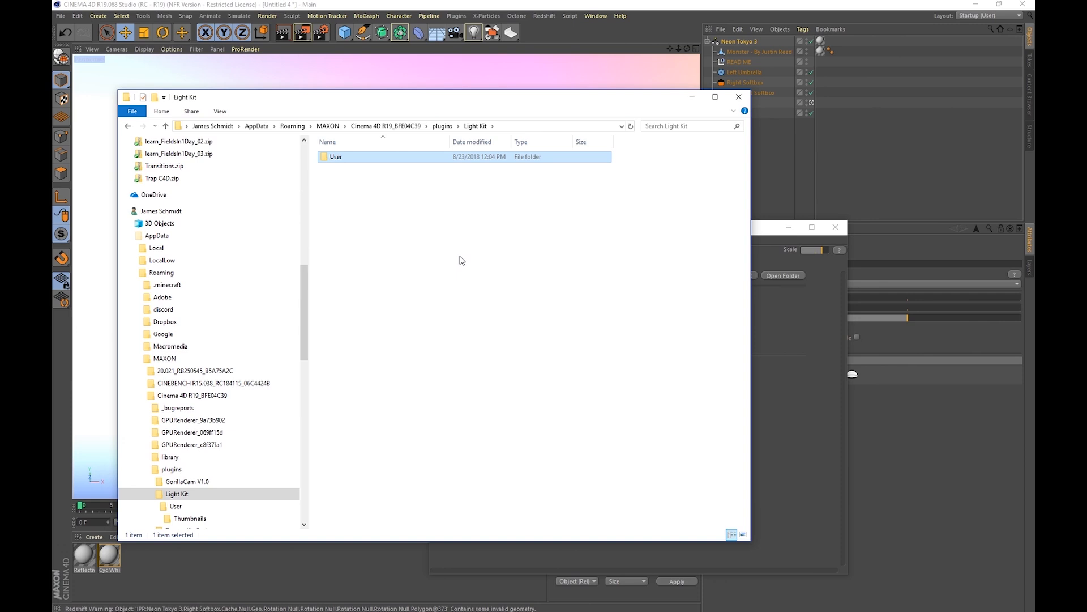
right_click(336, 161)
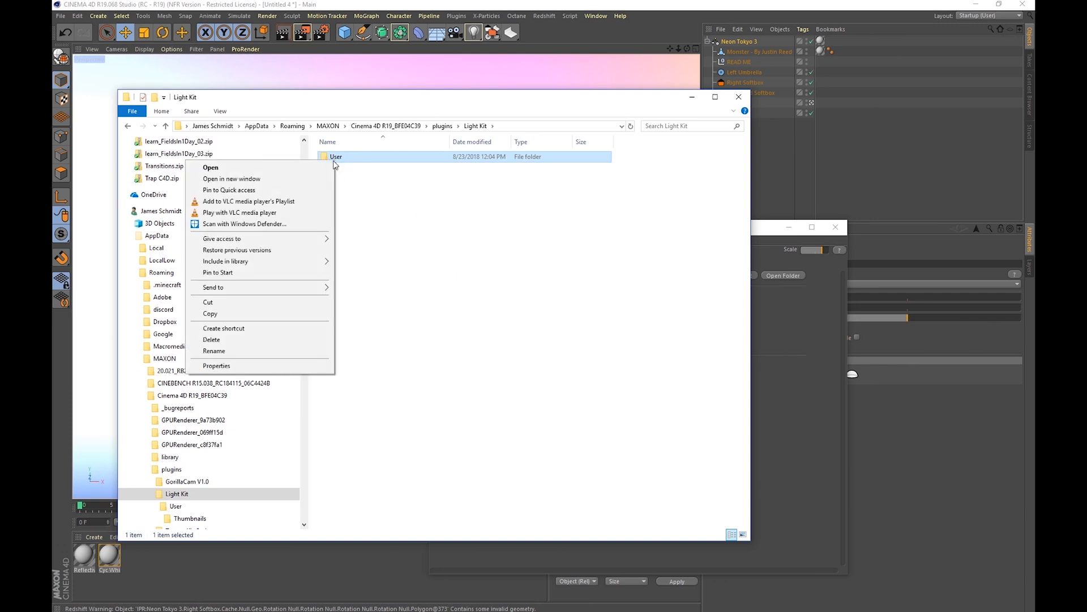
click(238, 350)
text(To)
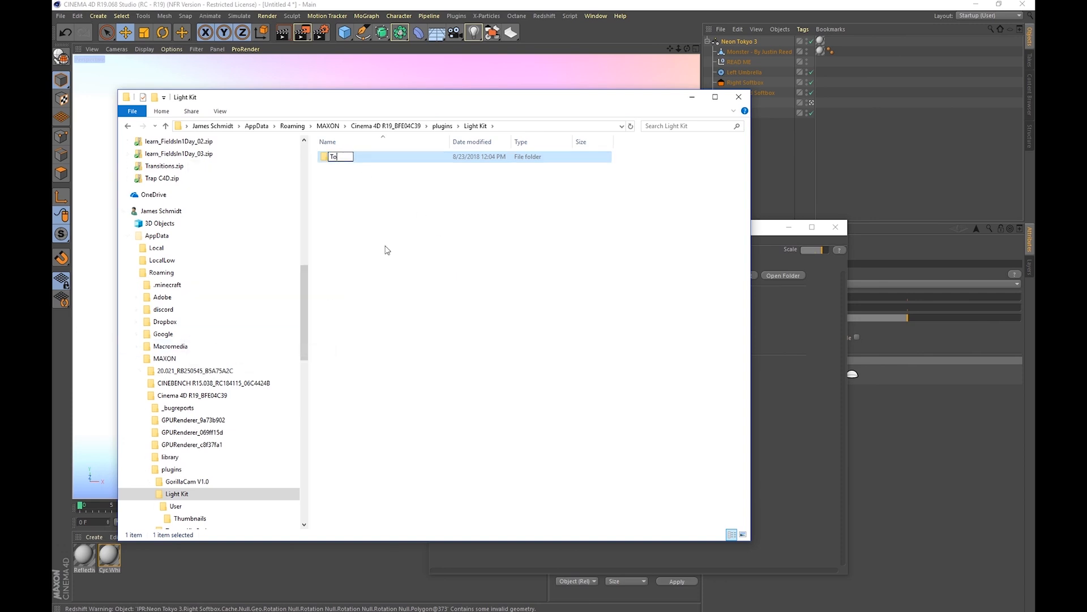
text(kyo)
click(387, 250)
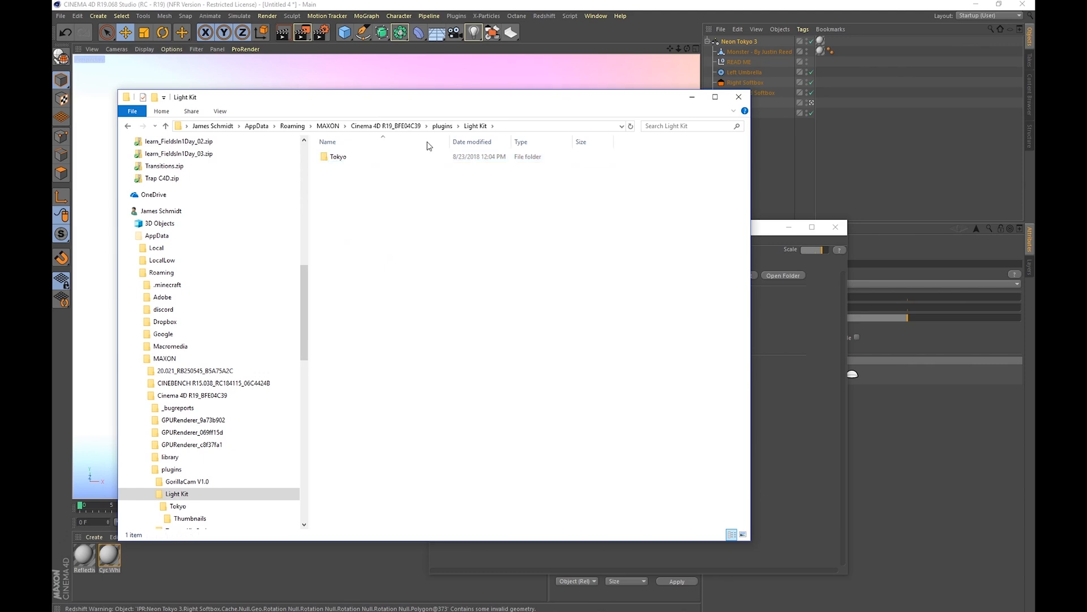
click(742, 100)
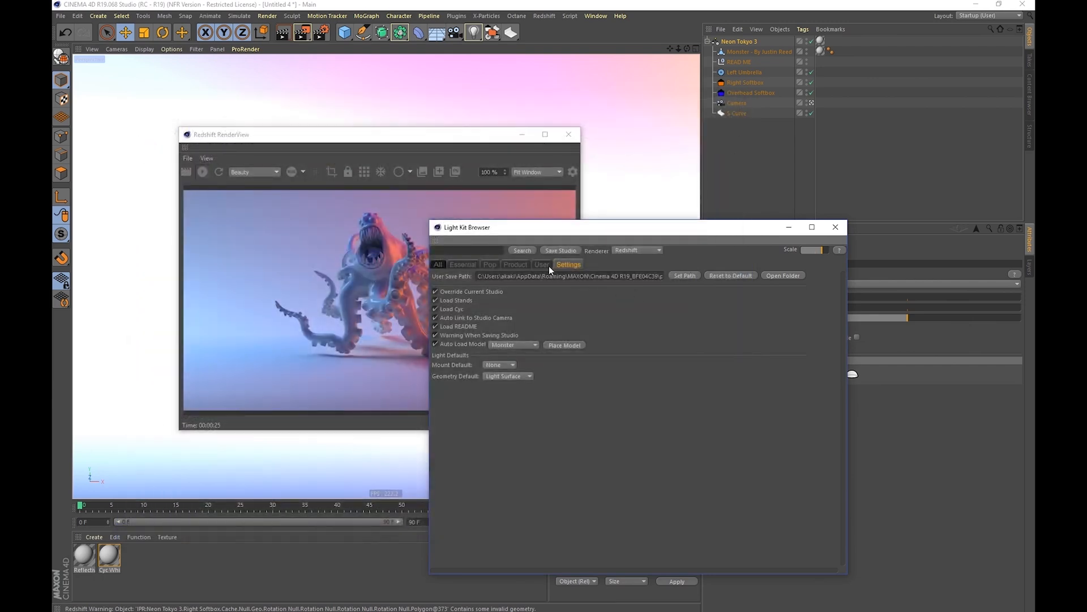
Reopen the Light Kit Browser to refresh its categories, and compare the contents of User and Tokyo.
click(834, 228)
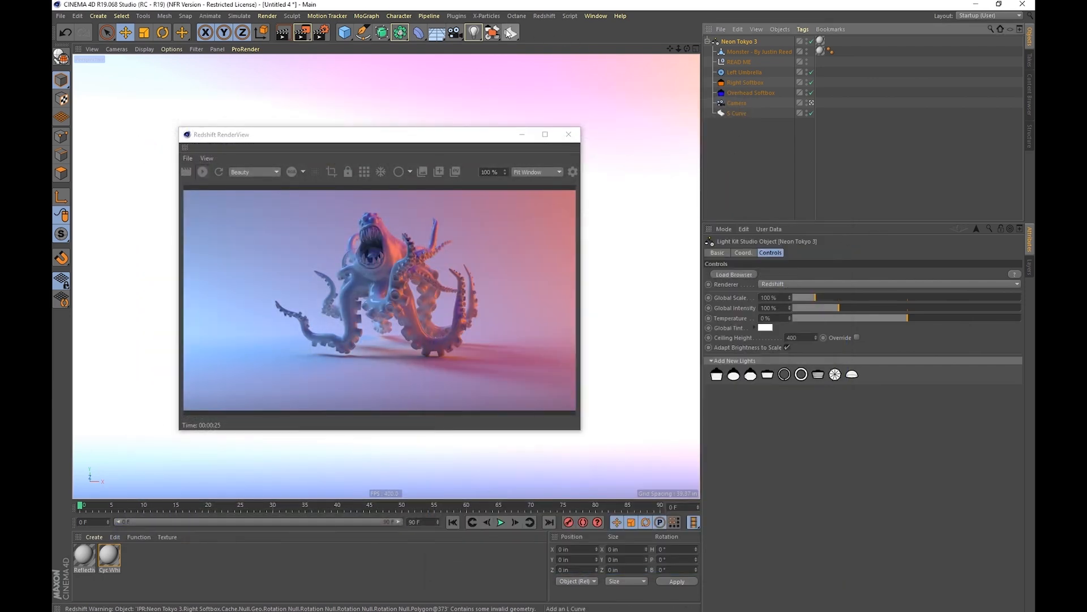
click(490, 32)
click(538, 170)
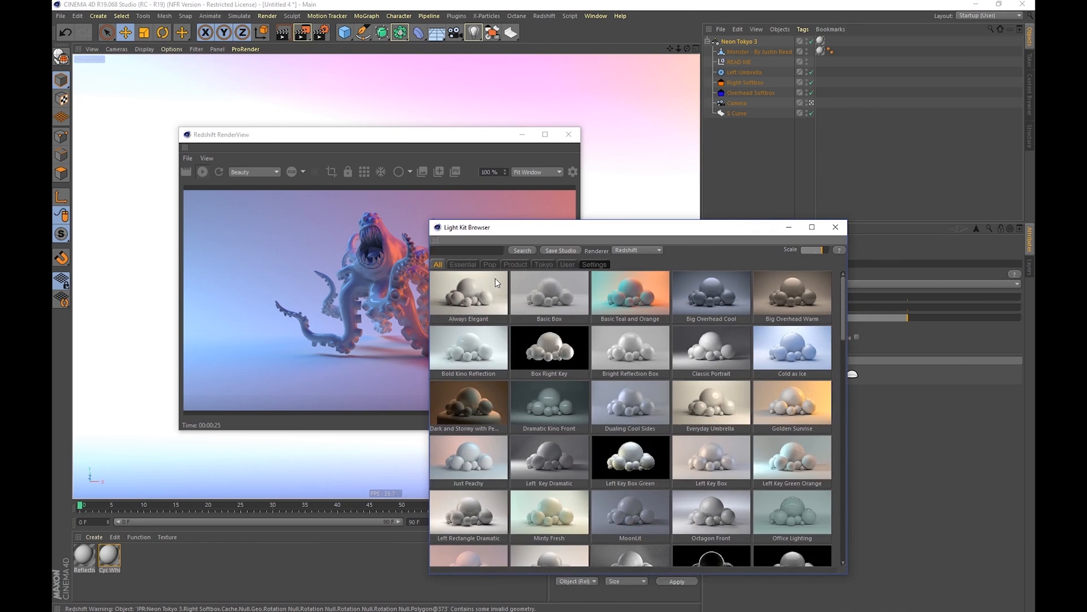
drag(555, 230, 476, 177)
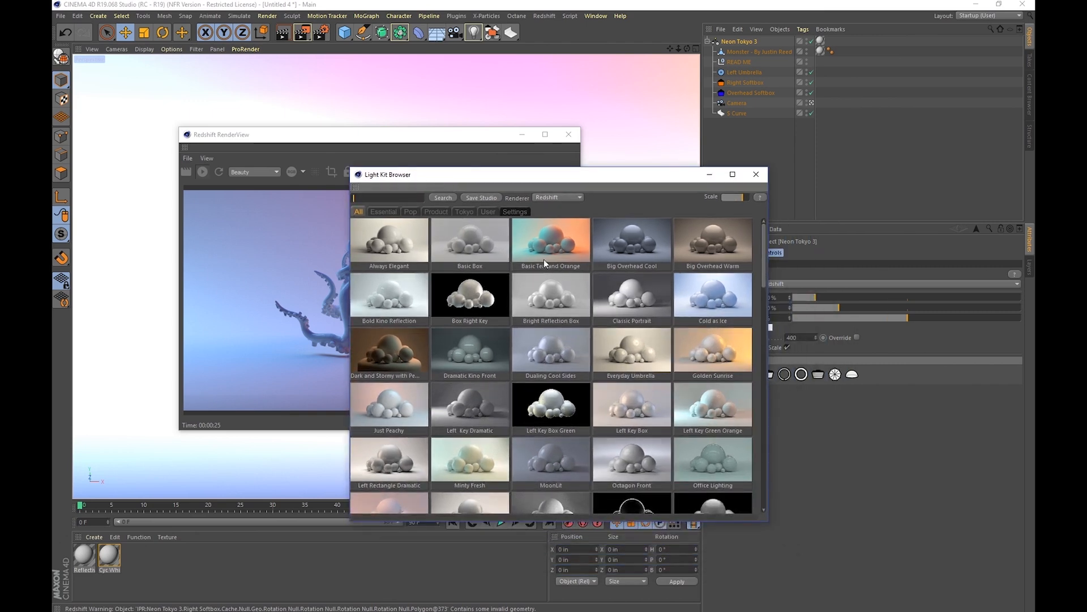
click(485, 213)
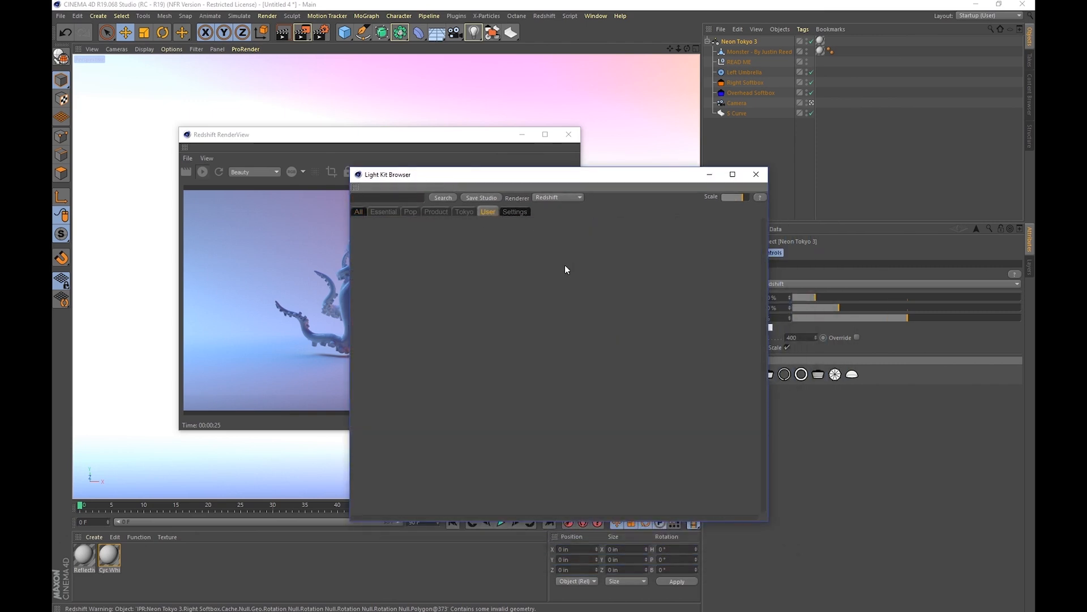
click(464, 211)
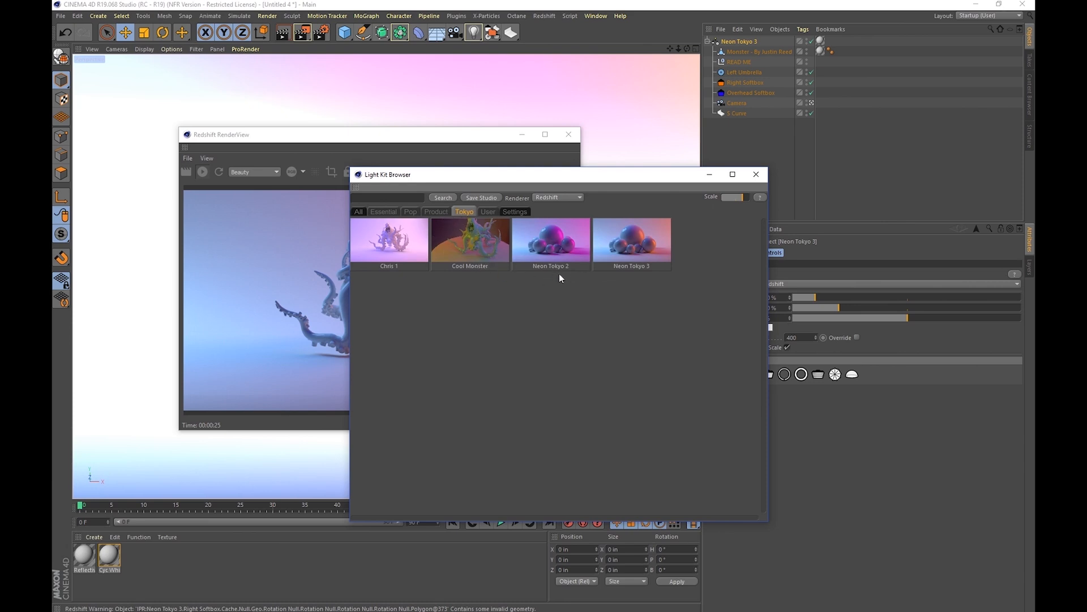
click(483, 212)
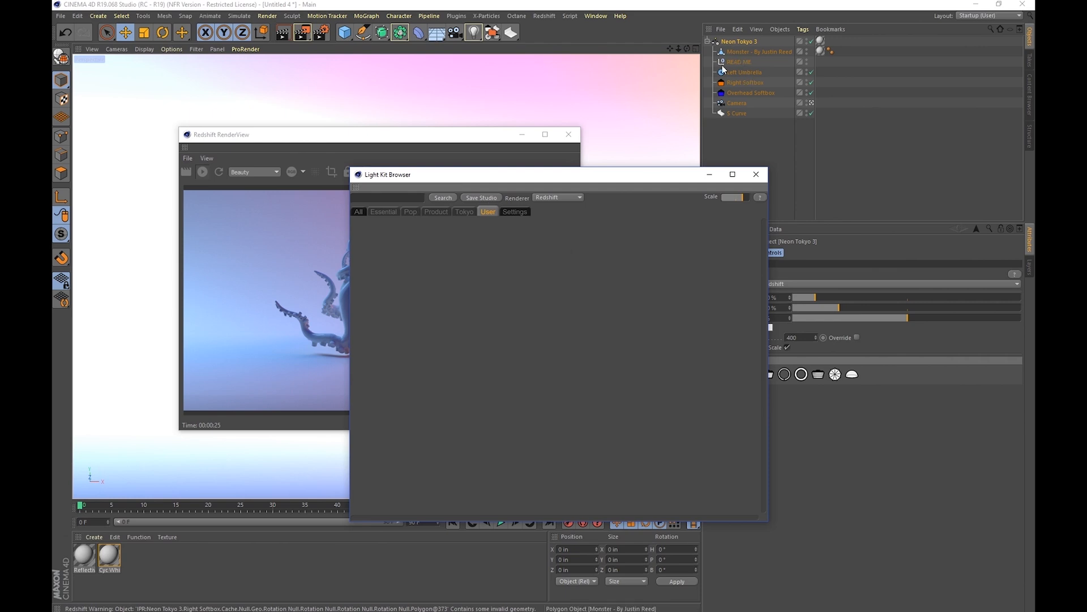
Move the Monster object out of the Neon Tokyo 3 studio hierarchy and put it back as its child.
drag(736, 52, 739, 152)
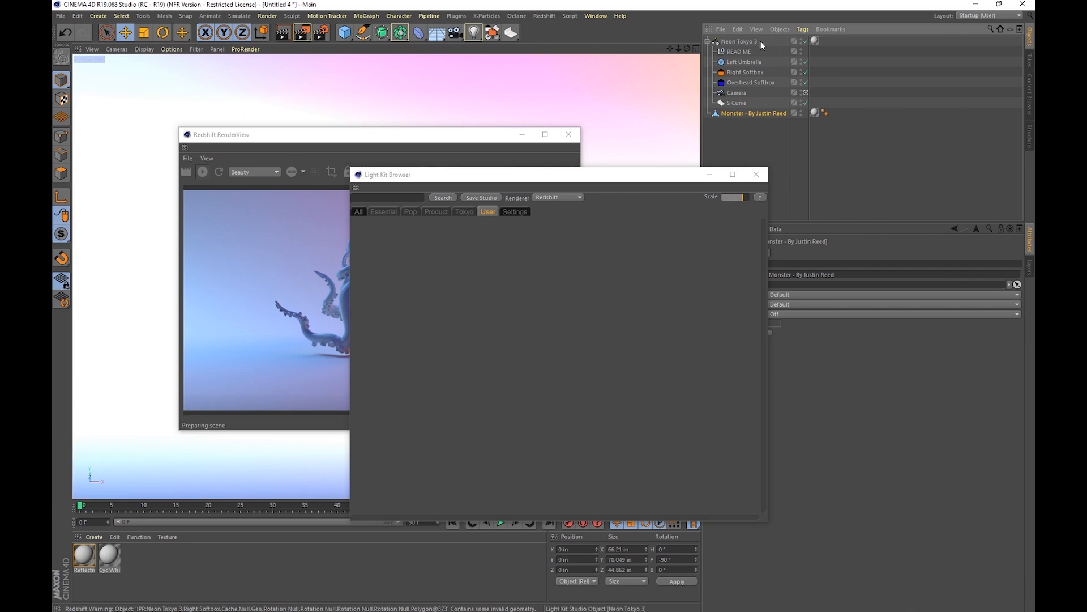
drag(748, 114, 735, 56)
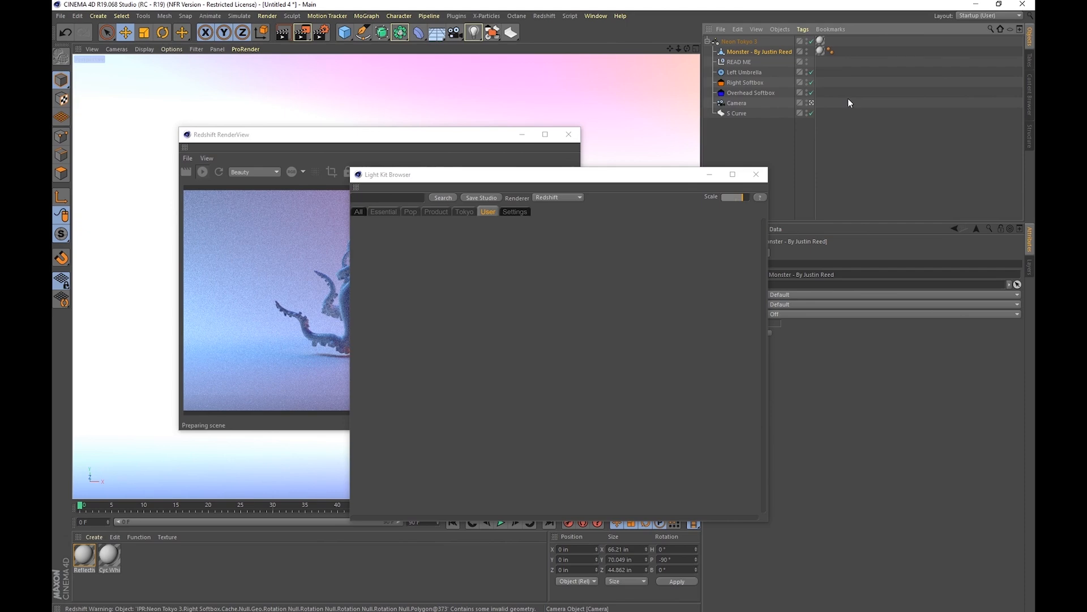
Change the Overhead Softbox light's color to green.
click(744, 83)
click(742, 93)
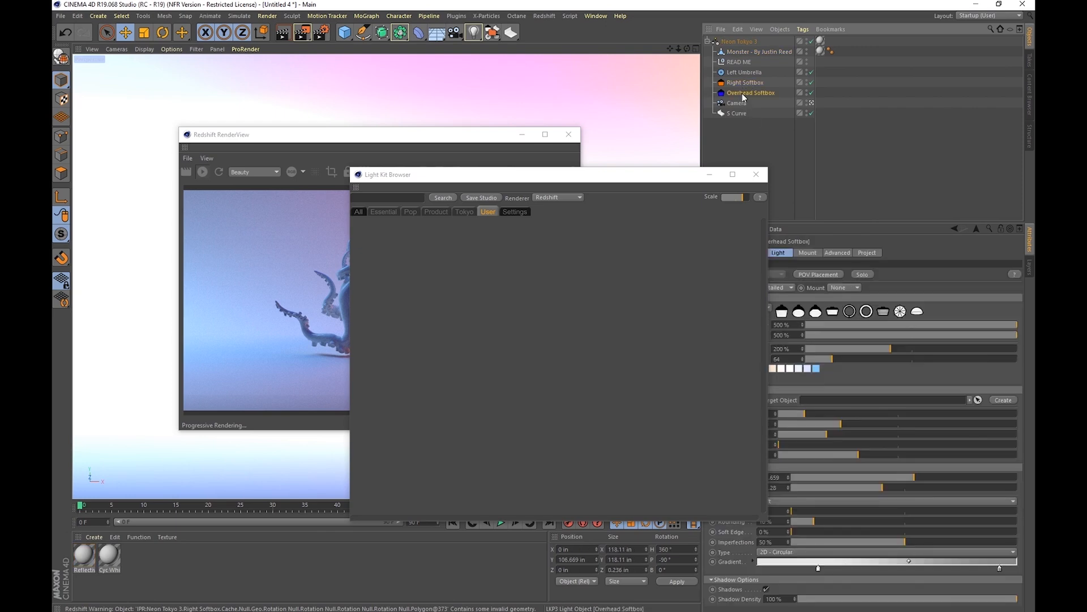
drag(654, 179, 570, 212)
click(816, 368)
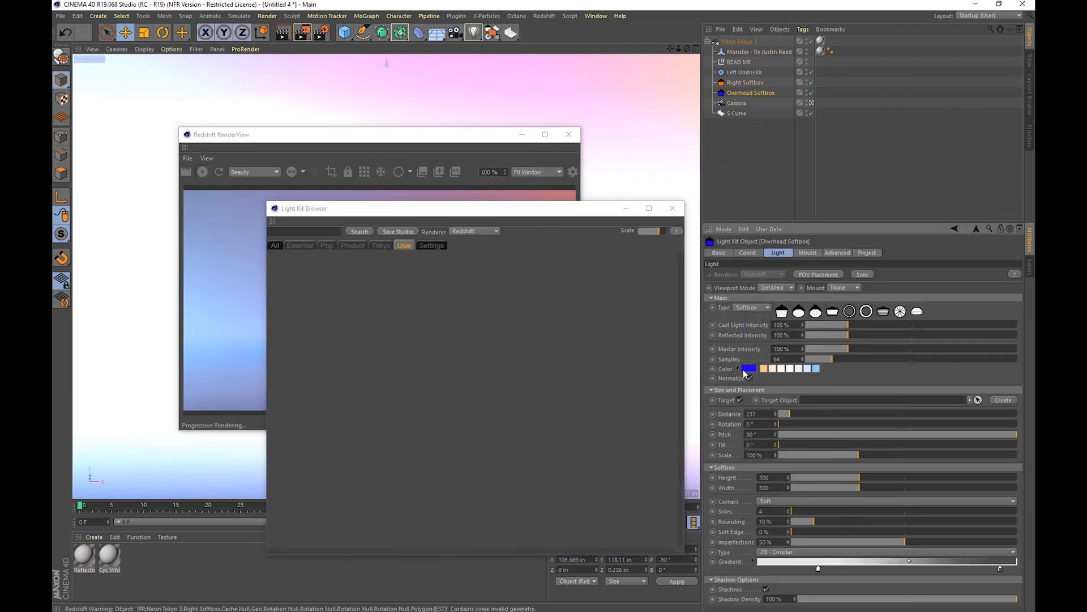
drag(753, 371, 743, 368)
click(728, 406)
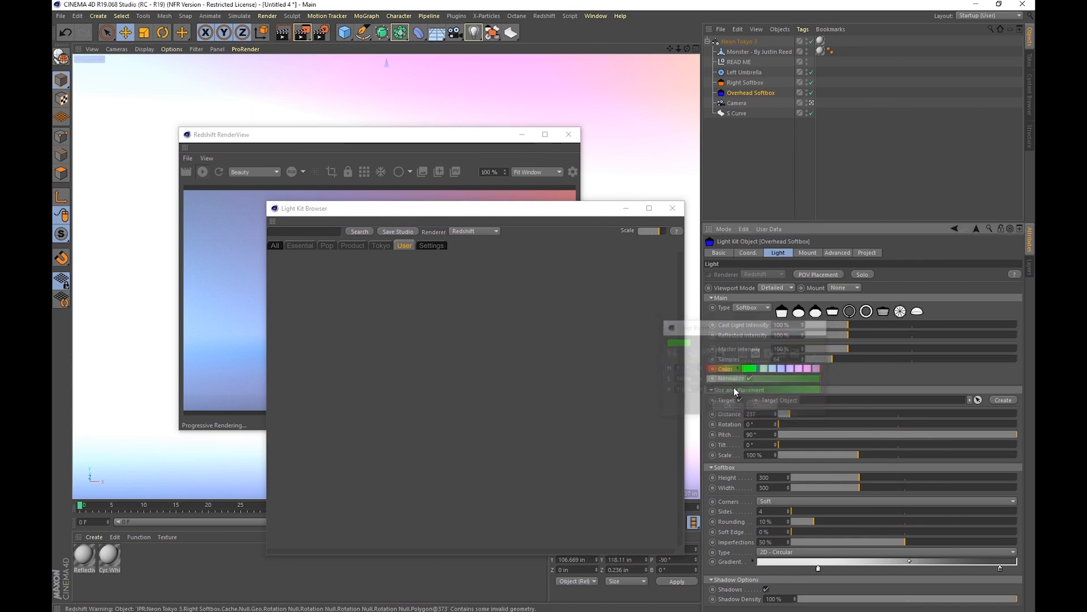
Save the monster scene with its green overhead light as a new studio named "Monster 1".
drag(531, 214, 778, 130)
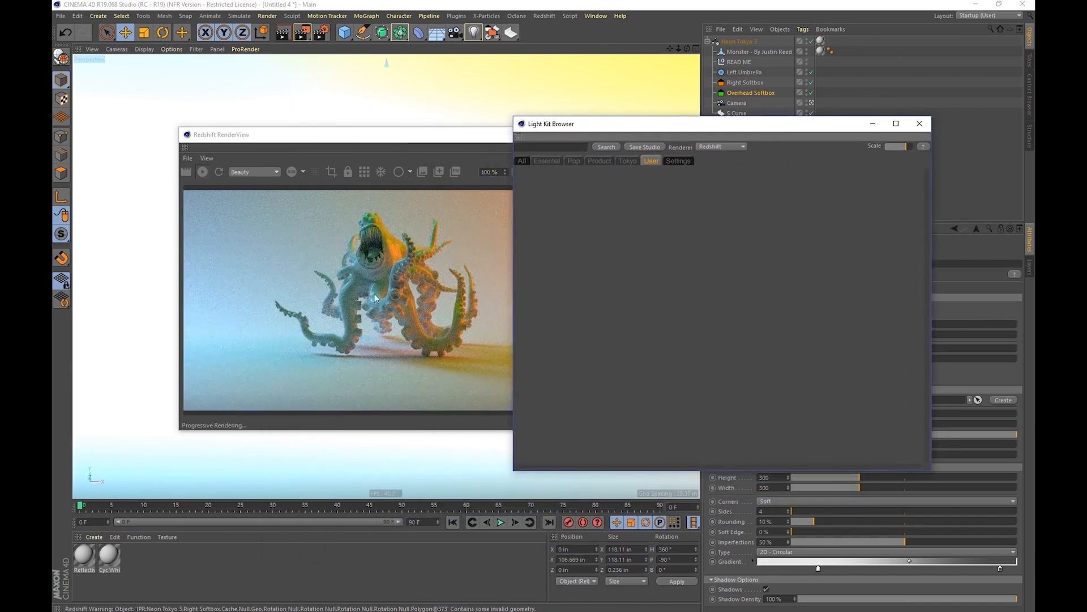
click(662, 146)
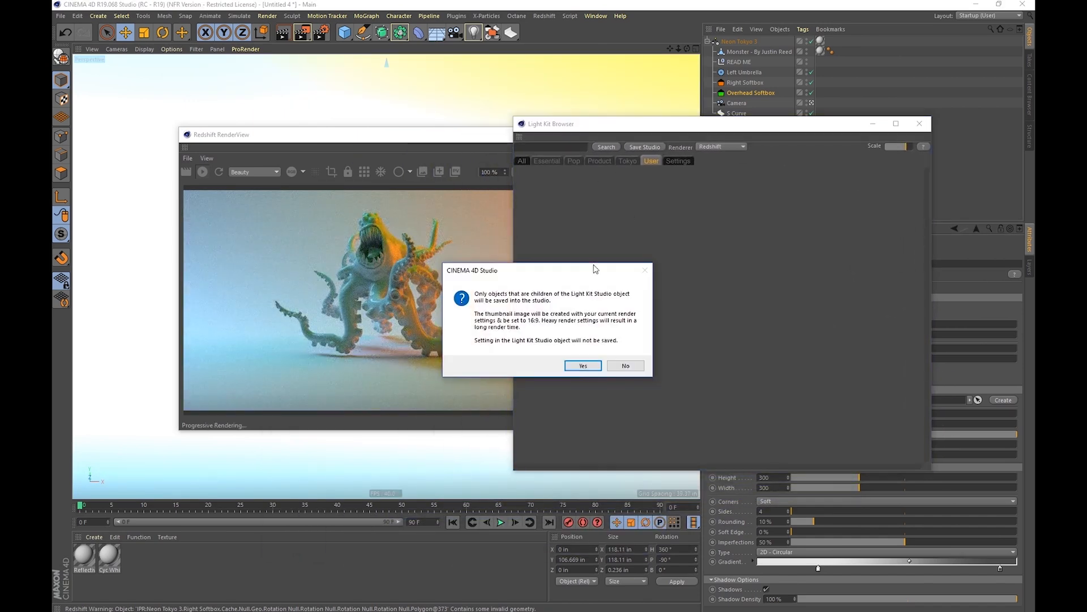
click(581, 366)
text(Monster 1)
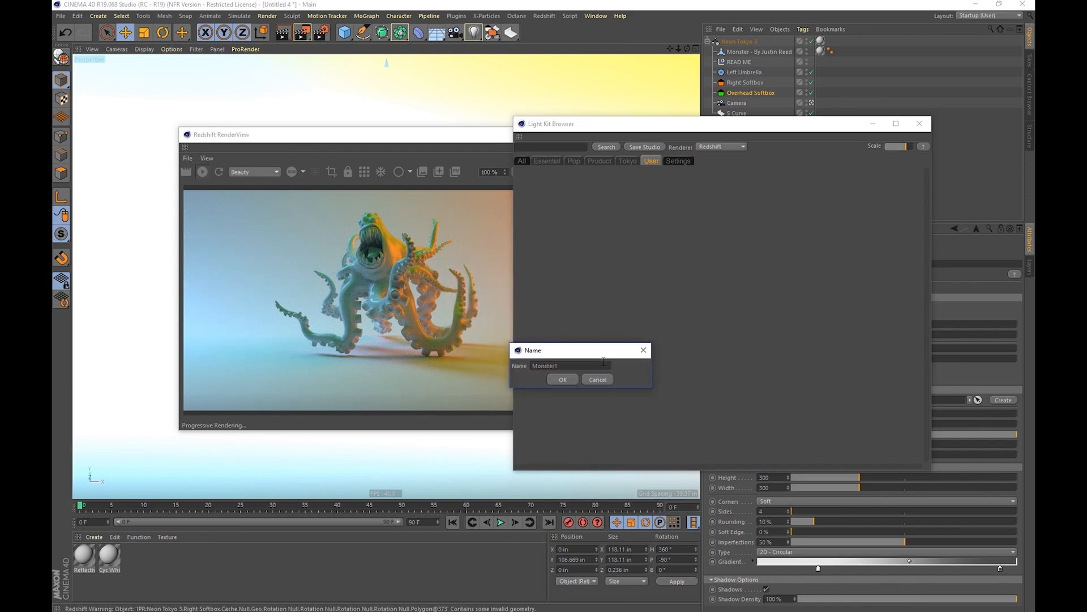
click(559, 380)
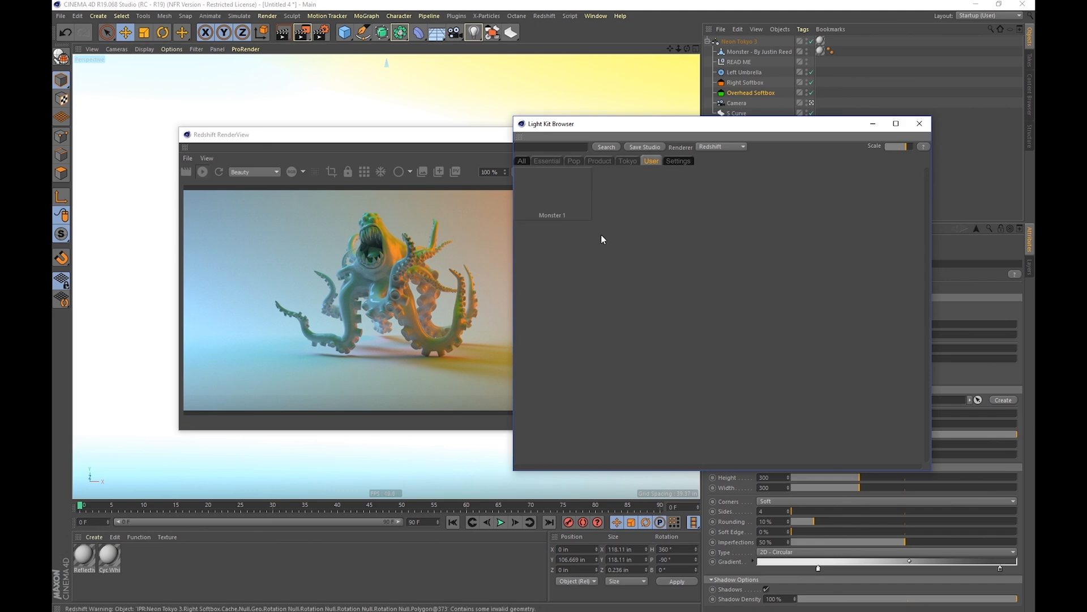
Check the Tokyo and All categories, and view the new studio's thumbnail in the User category.
click(625, 161)
click(522, 162)
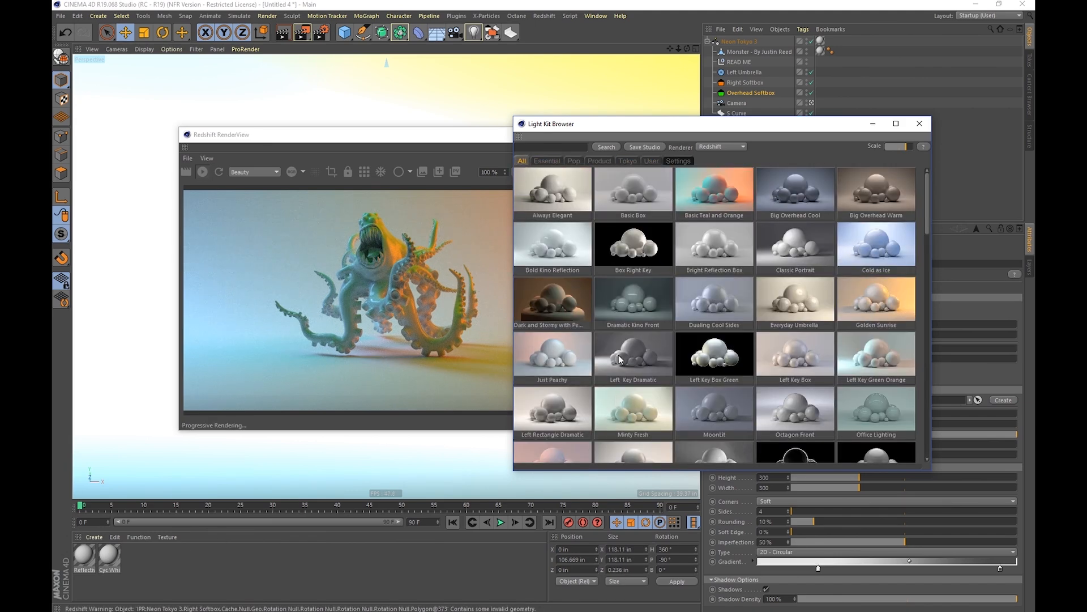
click(649, 161)
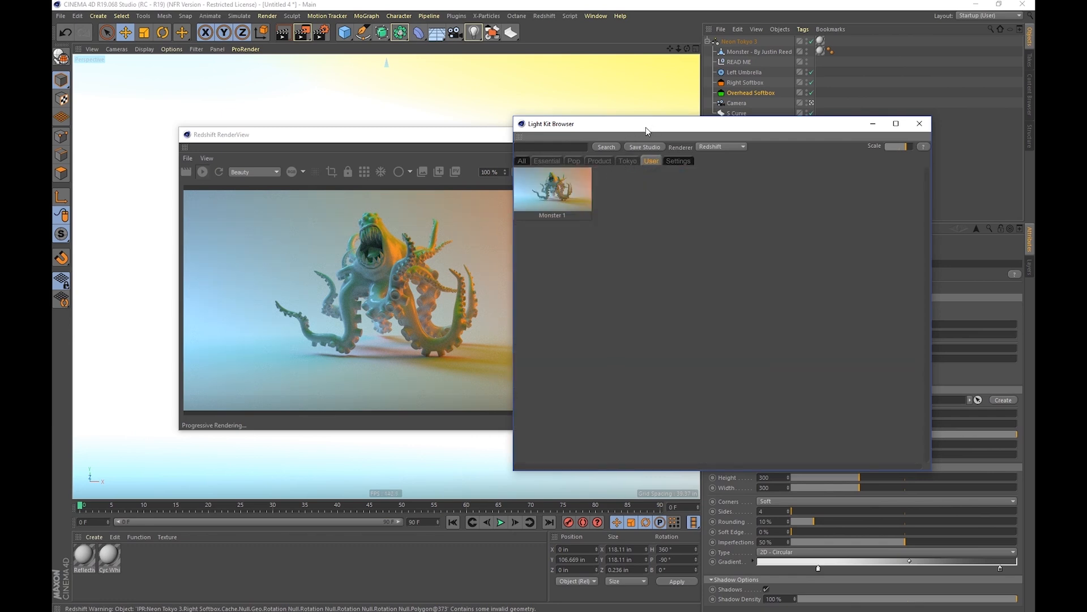
Create a new empty scene.
click(670, 26)
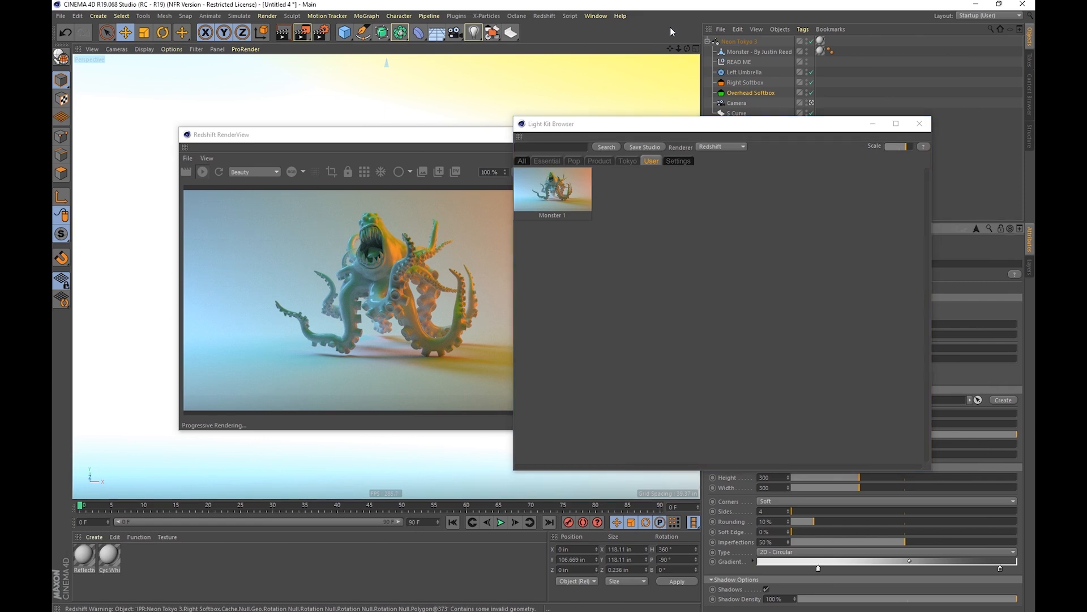
key(ctrl+n)
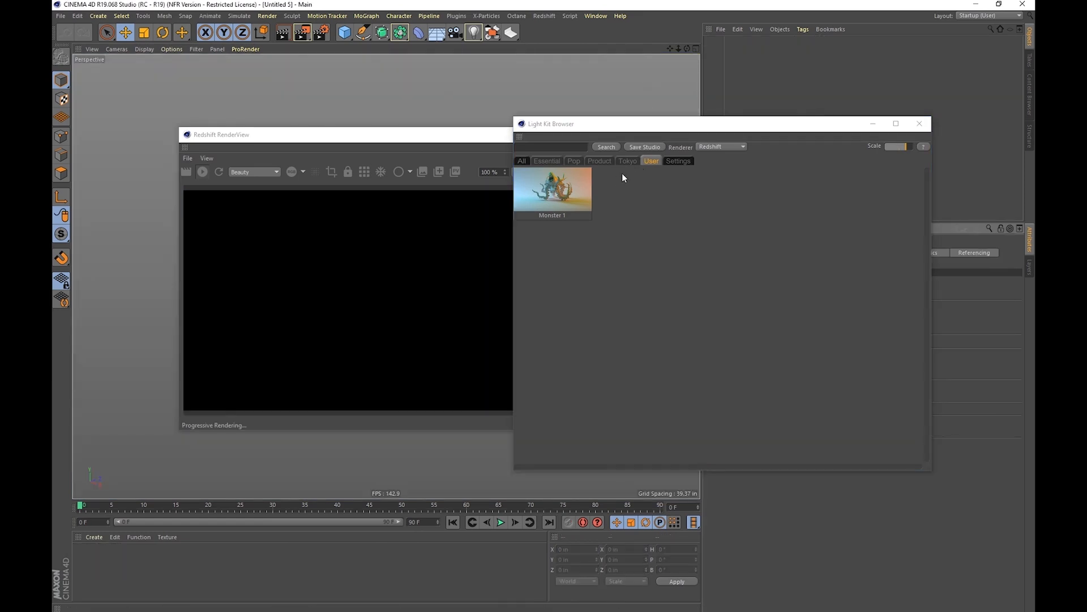
Load the "Monster 1" studio from the User category and move the browser aside to view its Redshift render.
click(628, 161)
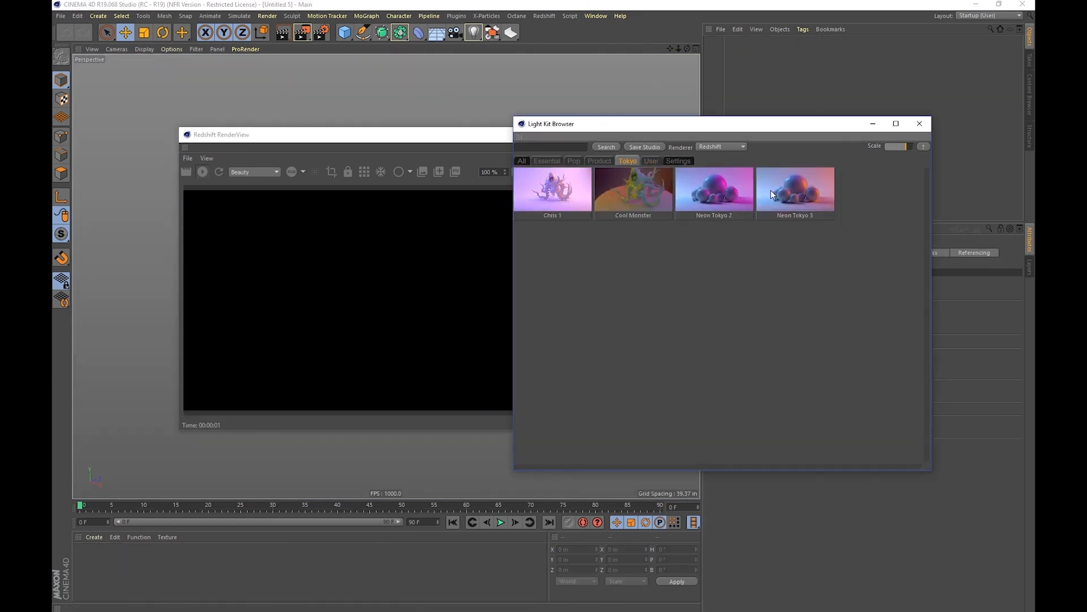
click(653, 161)
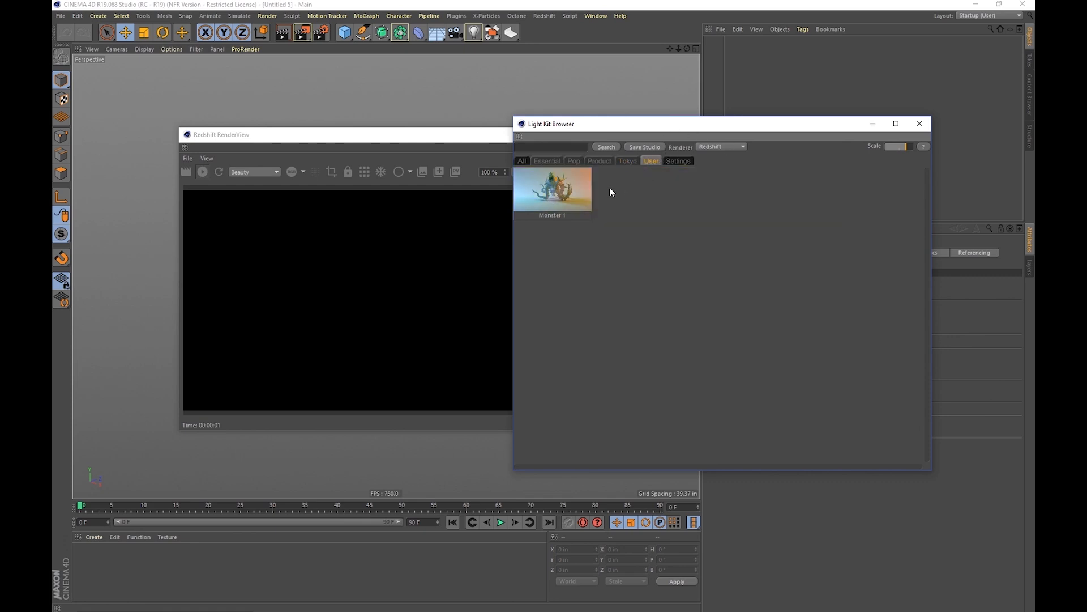
click(559, 199)
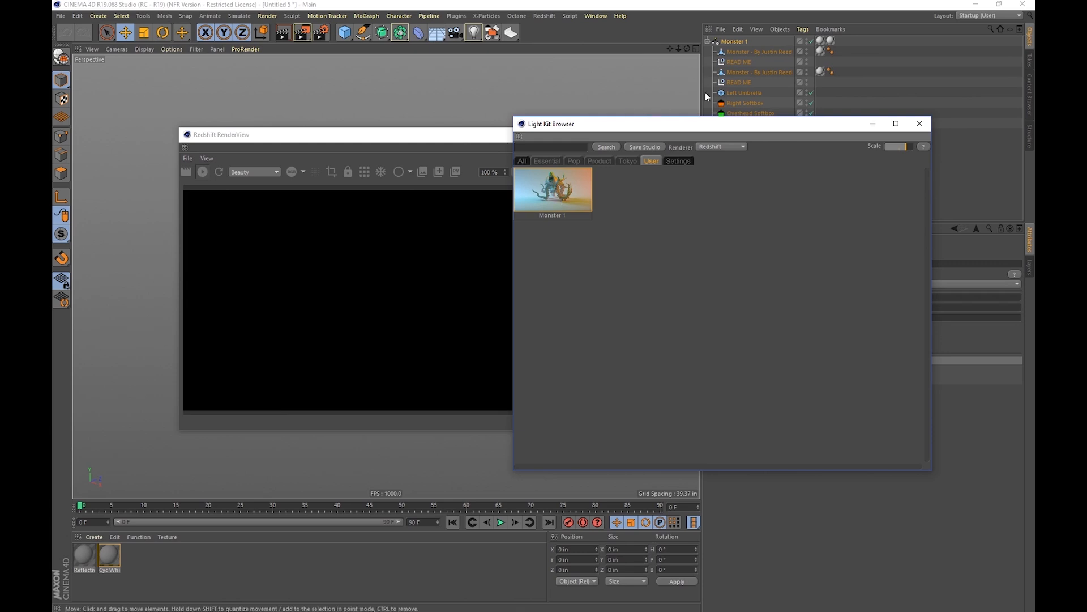
drag(682, 124, 417, 368)
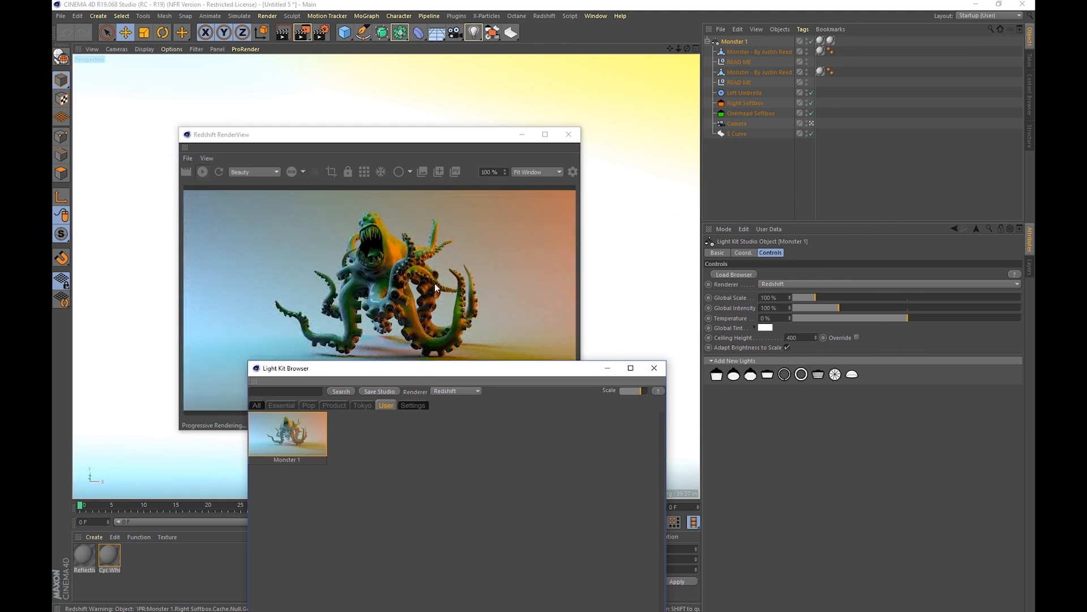
drag(508, 368, 548, 125)
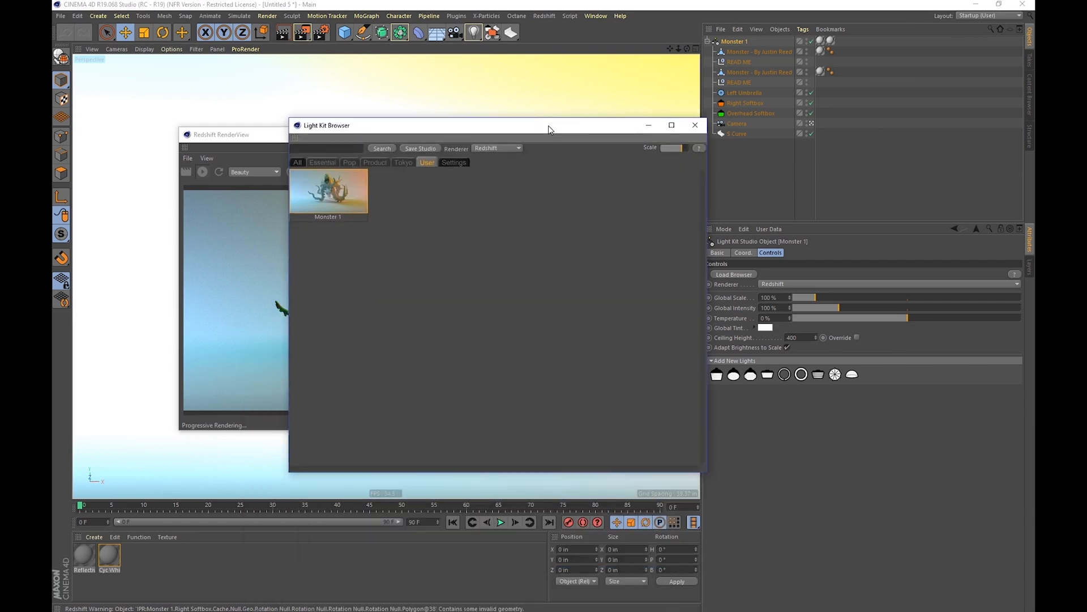
Review the user save path in the Light Kit Browser settings and open the folder it points to.
click(453, 163)
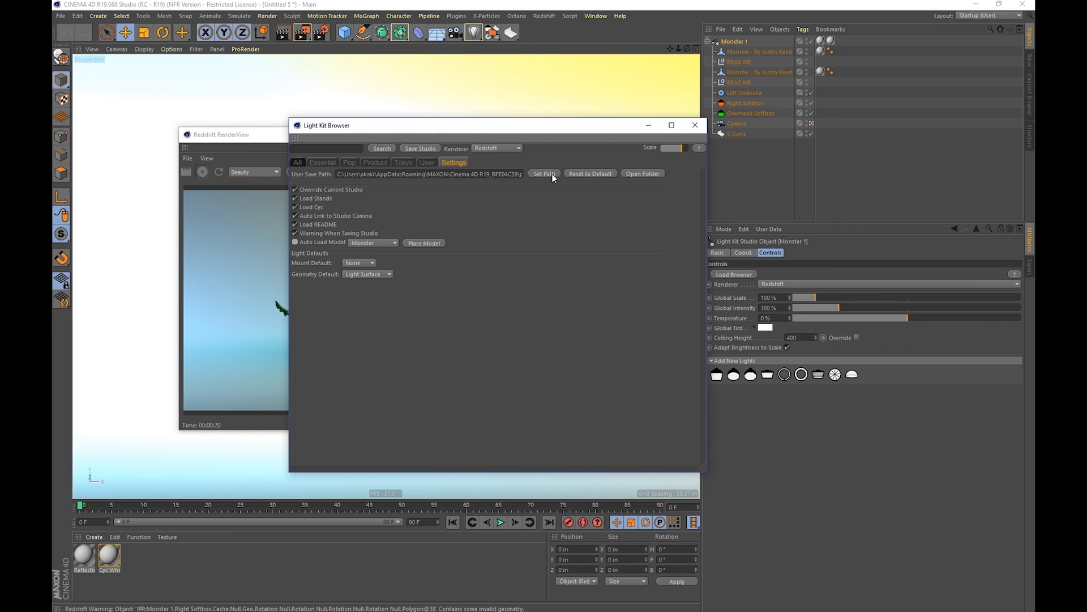
drag(418, 174, 491, 174)
click(552, 213)
key(super+Tab)
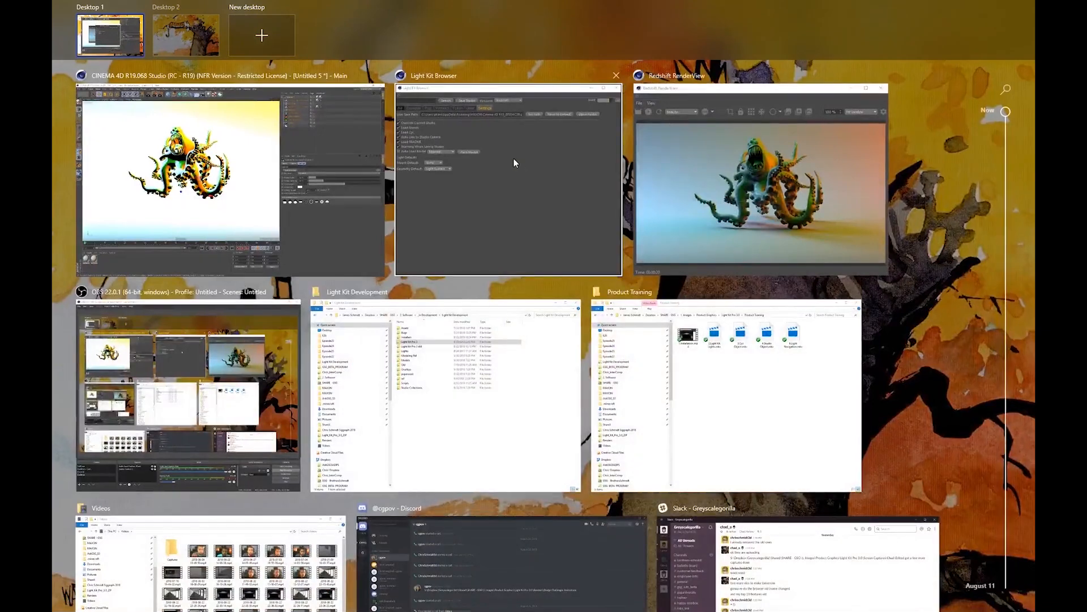
click(438, 365)
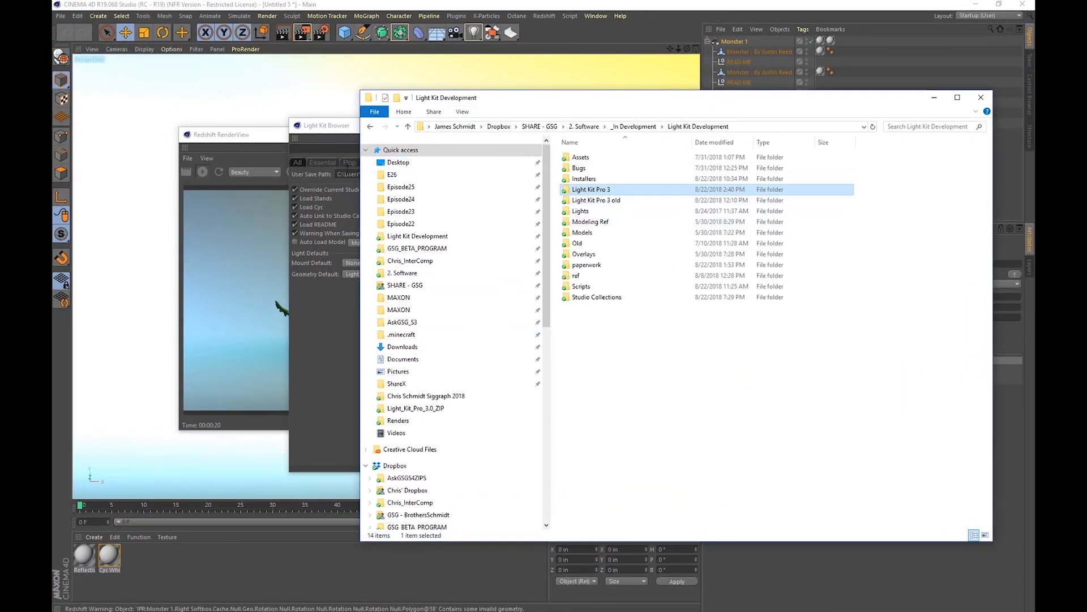
key(alt+Tab)
click(654, 174)
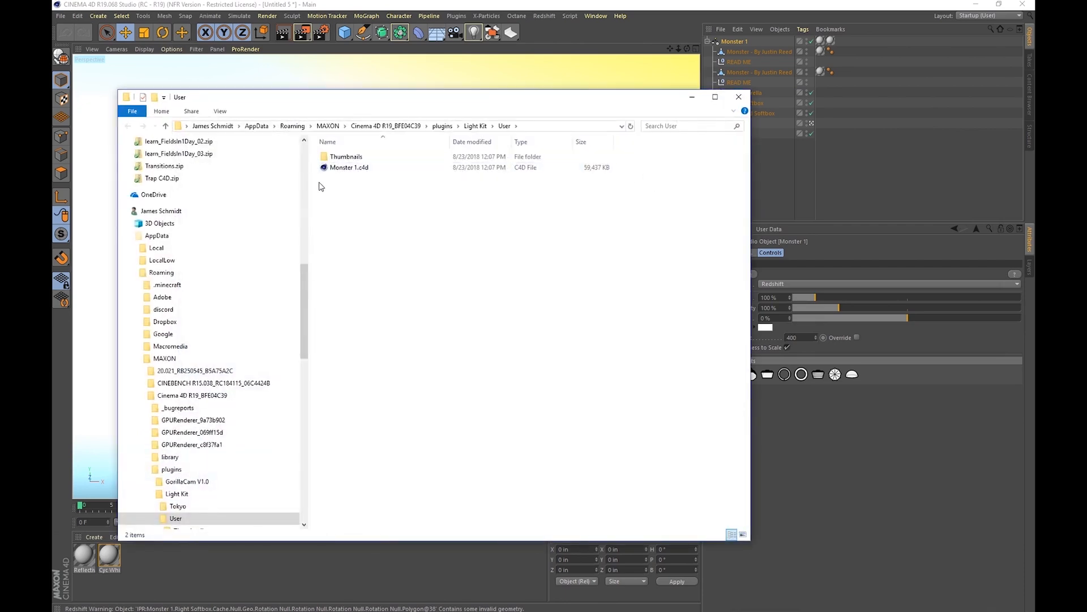
Go up to the Light Kit plugin folder to view its category folders, and return to the scene.
click(478, 126)
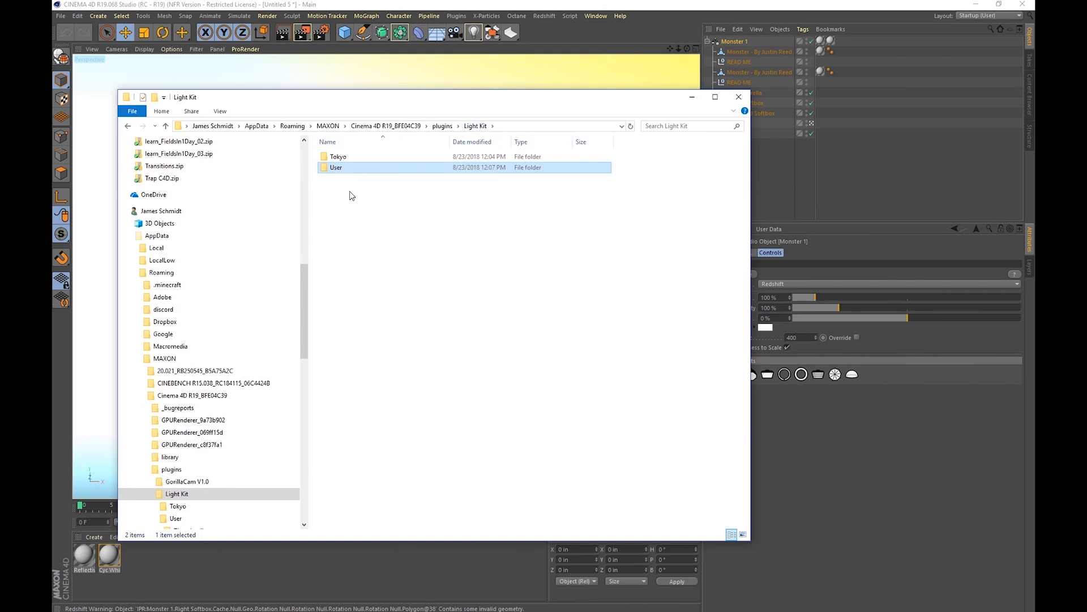
key(Tab)
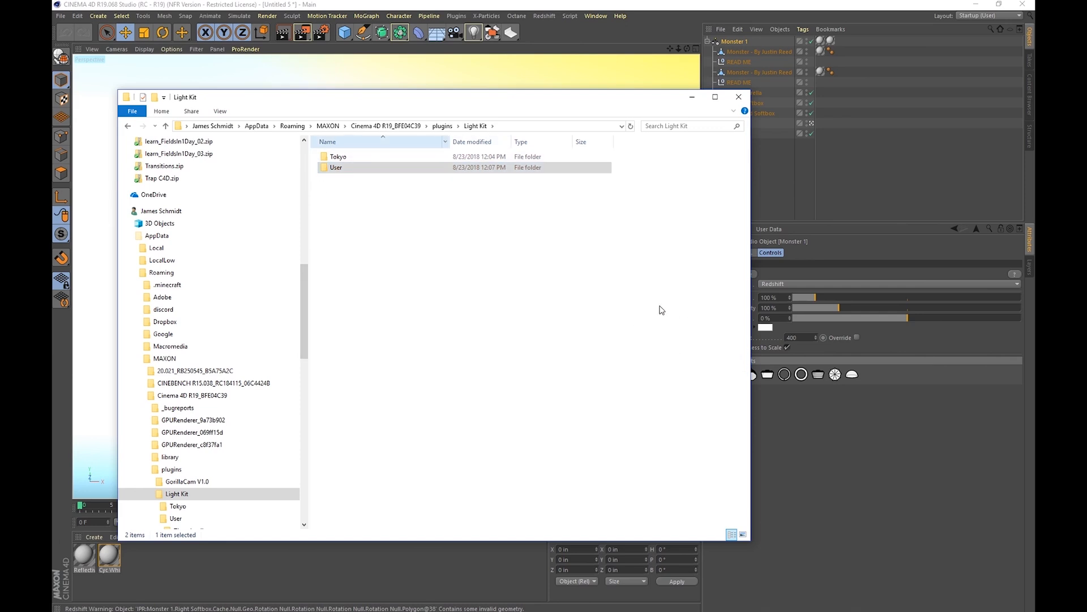
click(490, 226)
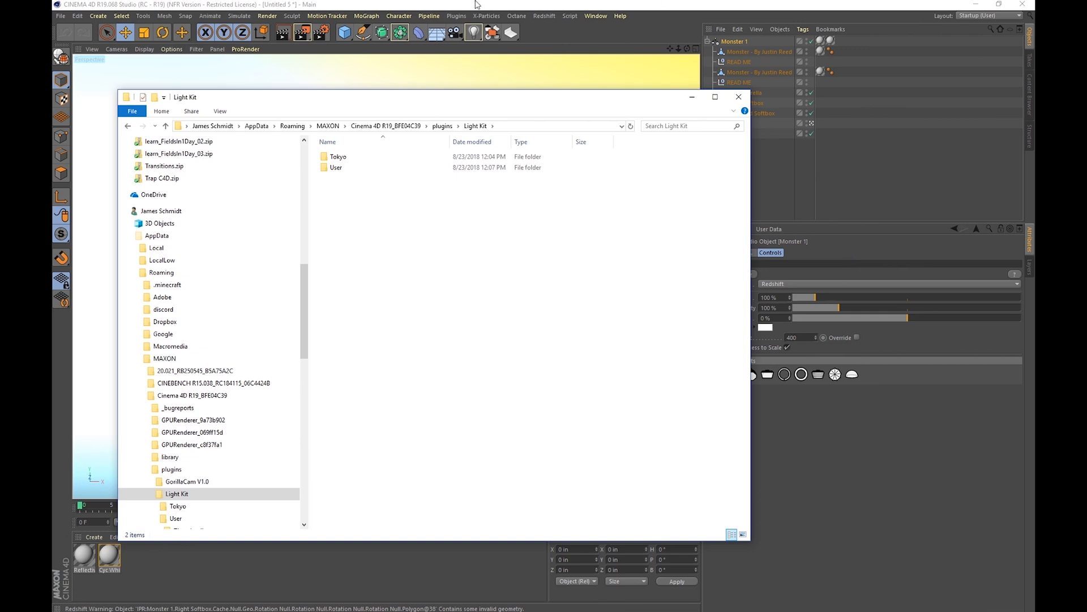
click(645, 29)
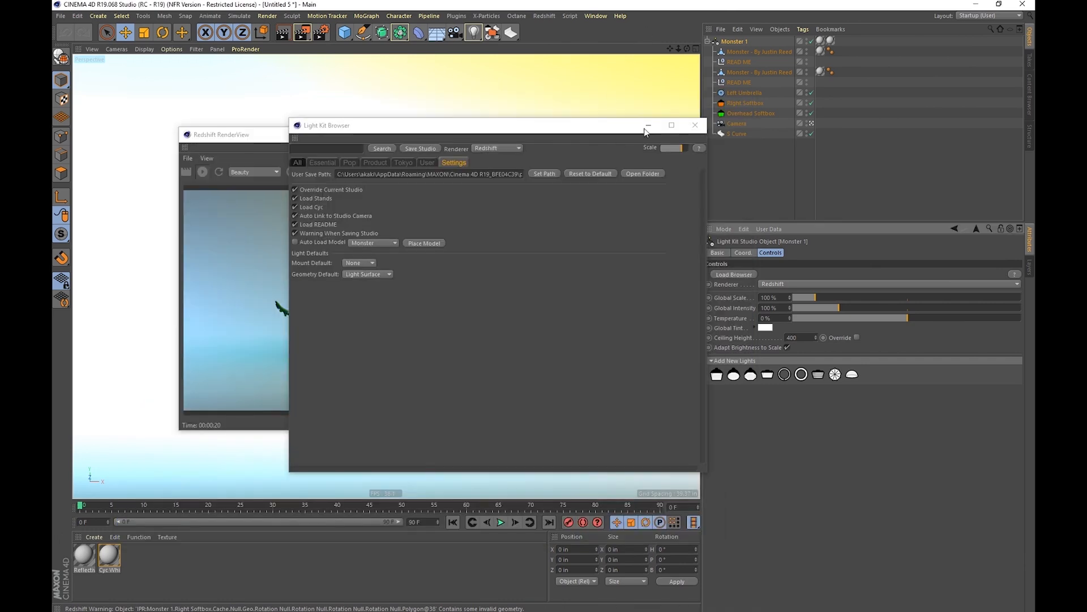
Close the Light Kit Browser and Redshift RenderView, and close the Untitled 5 scene without saving it.
click(696, 125)
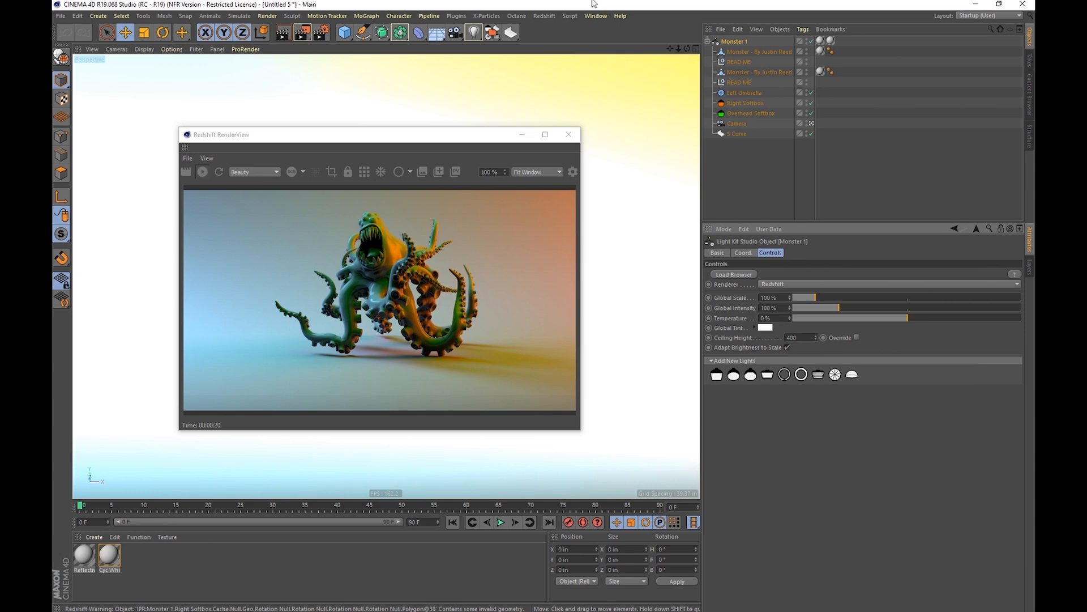
click(569, 135)
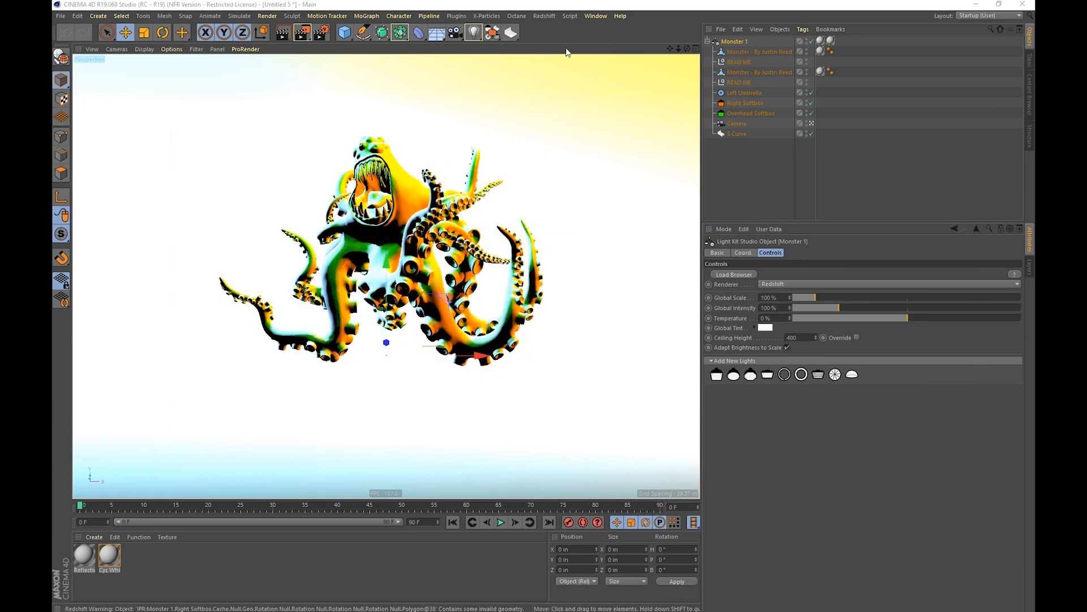
key(ctrl+F4)
click(560, 347)
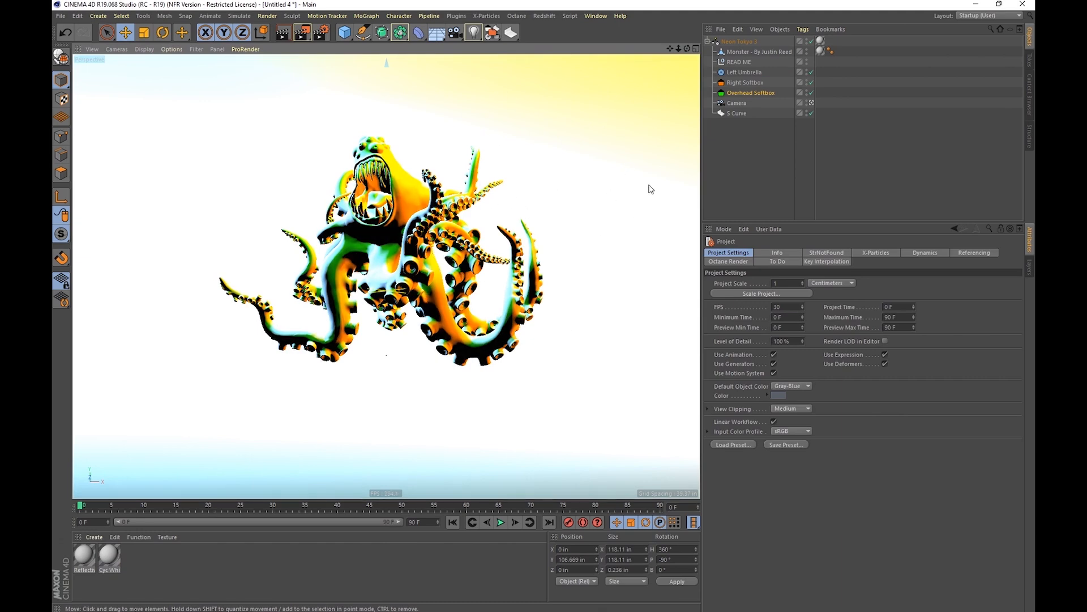
Delete the monster model from the studio and add a Figure primitive.
click(726, 52)
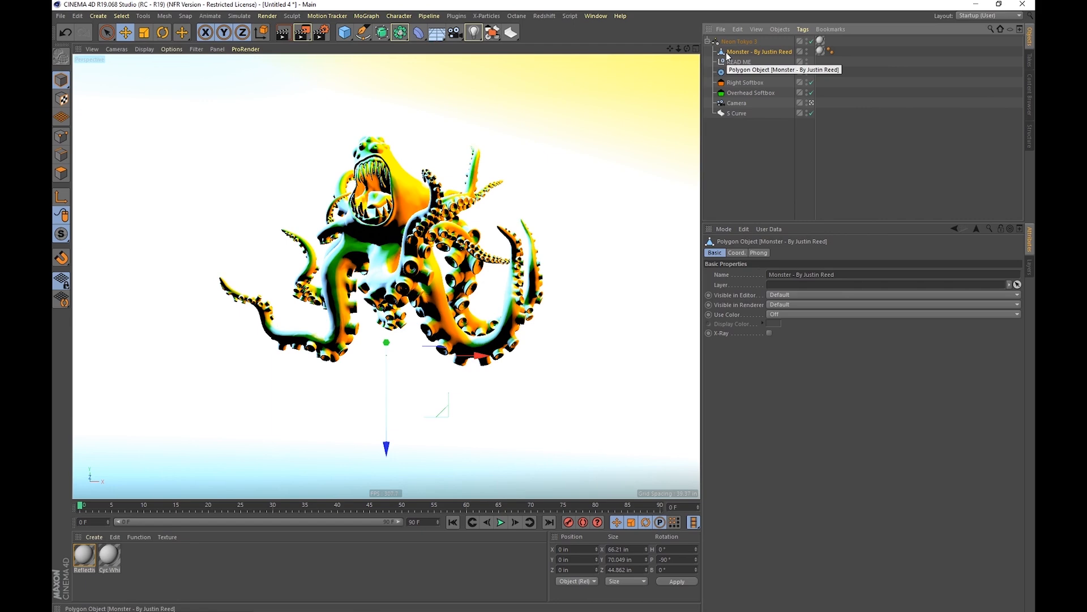
key(Delete)
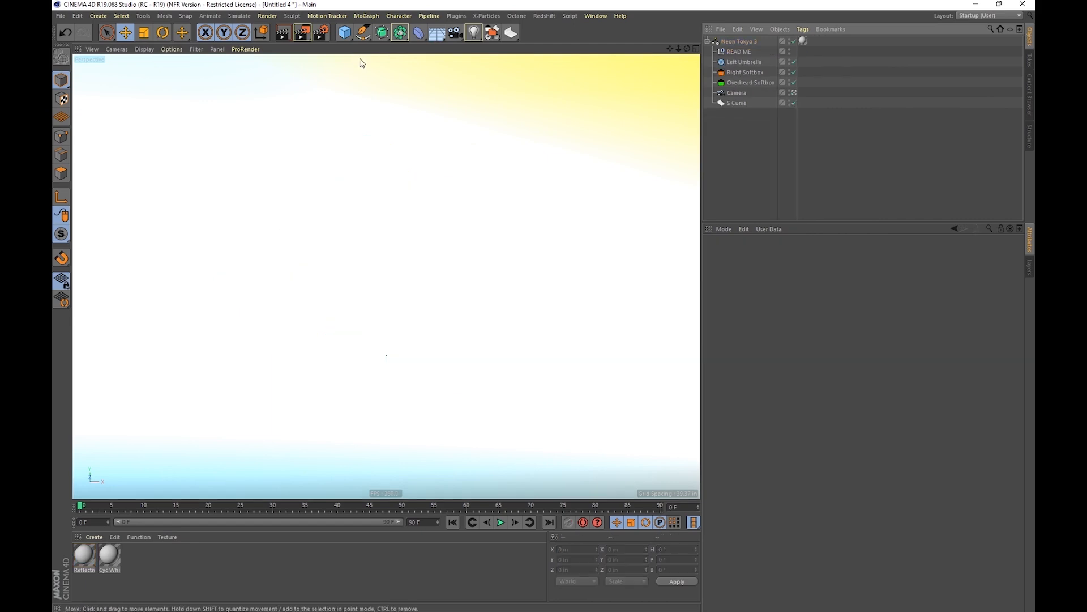
click(346, 33)
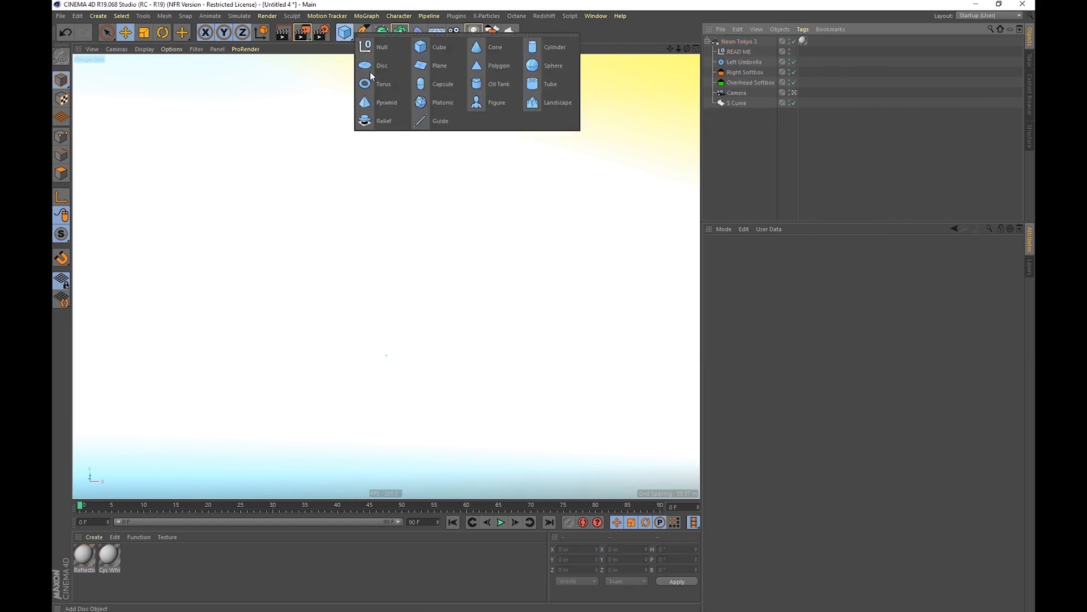
click(507, 103)
Move the figure out of the studio to about X -581 in, and shift it back along Z.
scroll(456, 291, up, 2)
scroll(221, 341, down, 5)
alt+right_drag(221, 338, 138, 321)
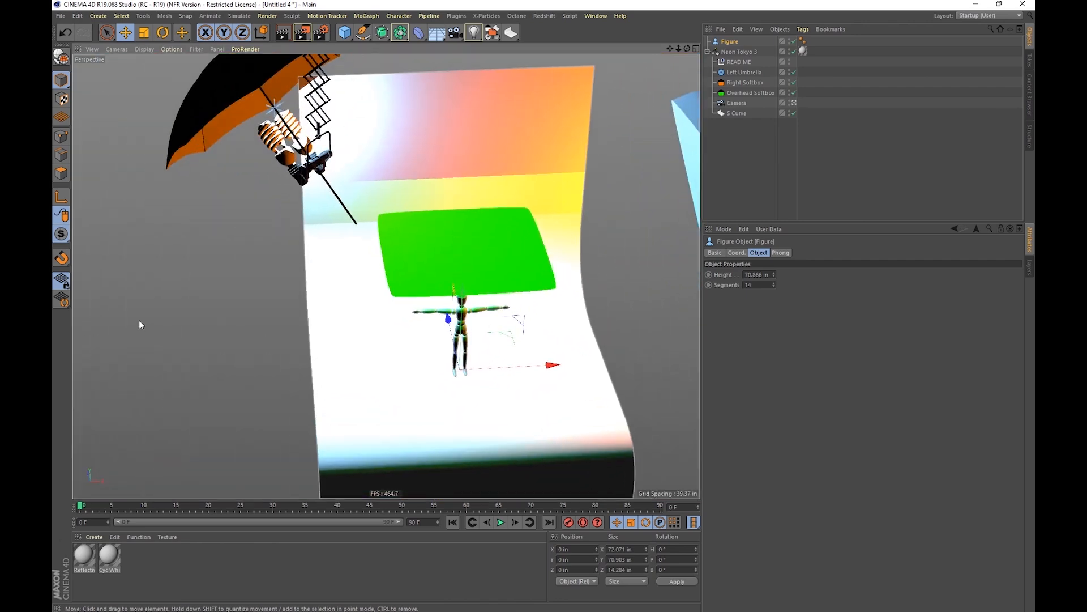
scroll(464, 355, down, 1)
alt+middle_drag(465, 356, 419, 213)
alt+drag(466, 191, 510, 284)
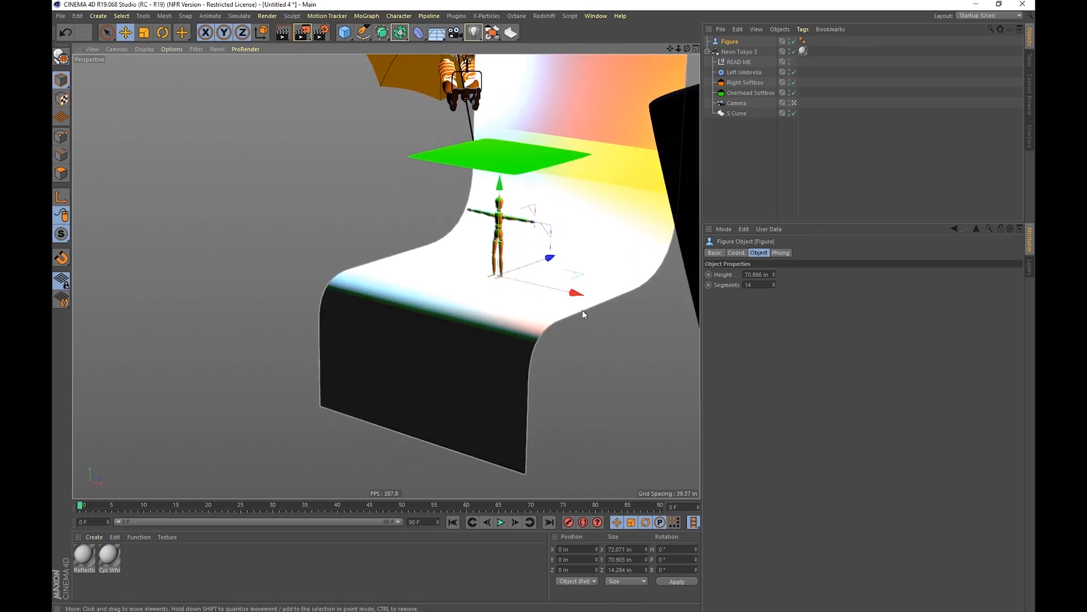
drag(563, 294, 150, 193)
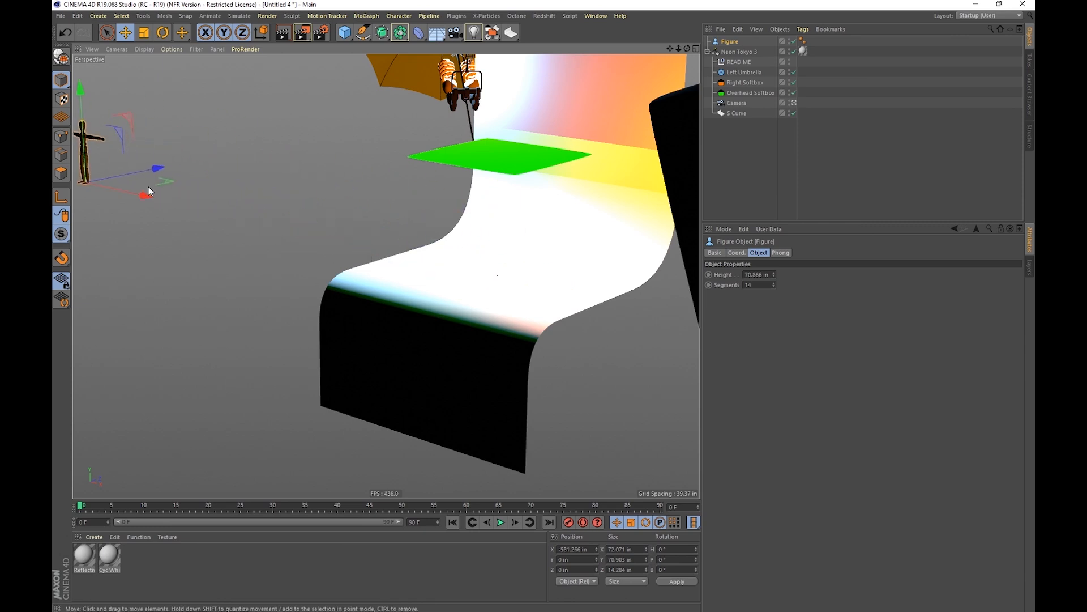
alt+middle_drag(150, 194, 300, 286)
drag(264, 237, 408, 257)
Scale the figure up to about 536 in tall so it towers over the studio.
key(t)
drag(341, 367, 534, 393)
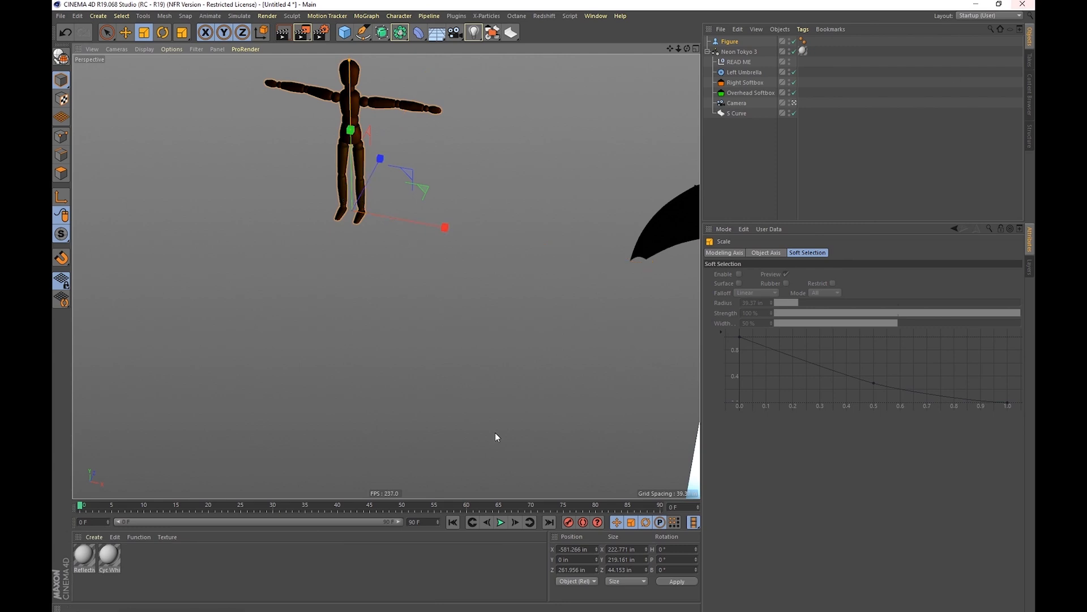
drag(298, 370, 453, 317)
alt+drag(355, 279, 438, 330)
alt+drag(416, 208, 437, 498)
mouse_move(491, 264)
alt+mouse_down()
mouse_move(514, 306)
mouse_move(509, 346)
mouse_move(539, 332)
mouse_move(544, 294)
mouse_move(524, 363)
mouse_move(495, 282)
alt+mouse_up()
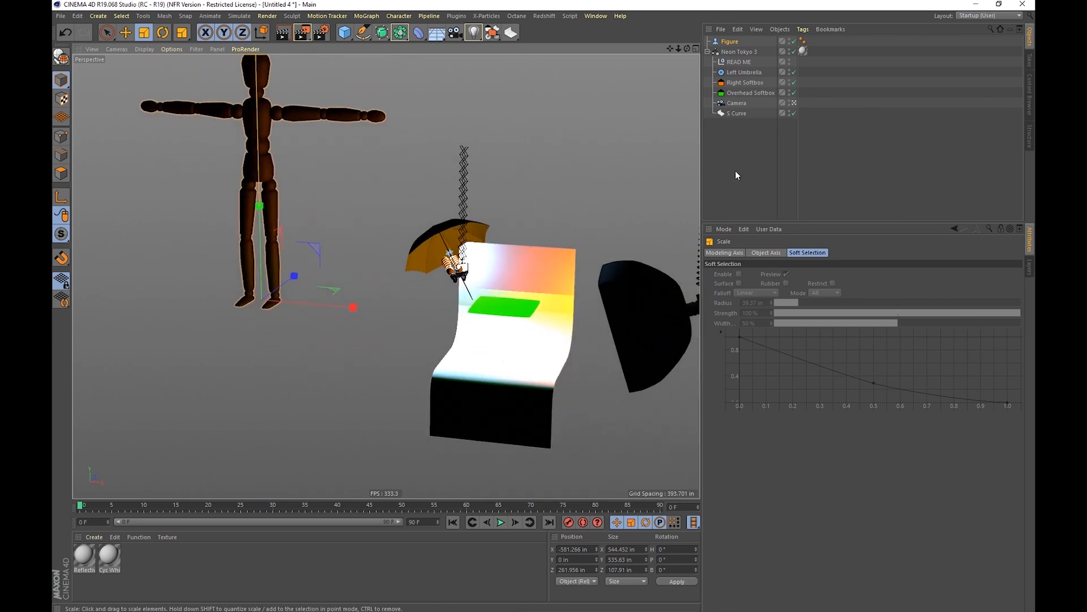
Delete the Neon Tokyo 3 studio and load the "Big Front Warm Back" studio from the Light Kit Browser.
click(739, 51)
key(Delete)
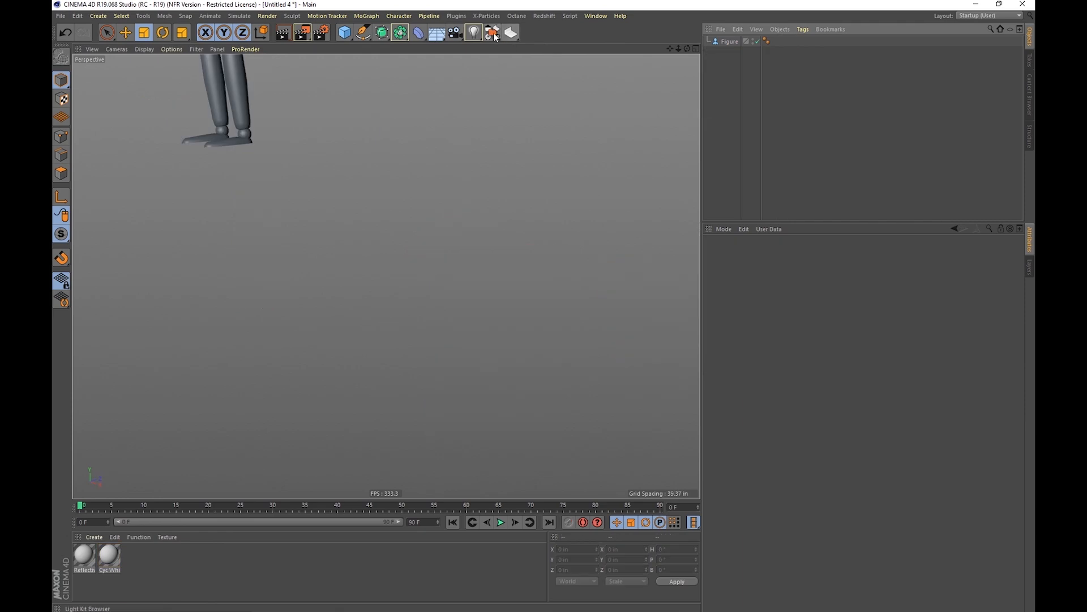
click(492, 32)
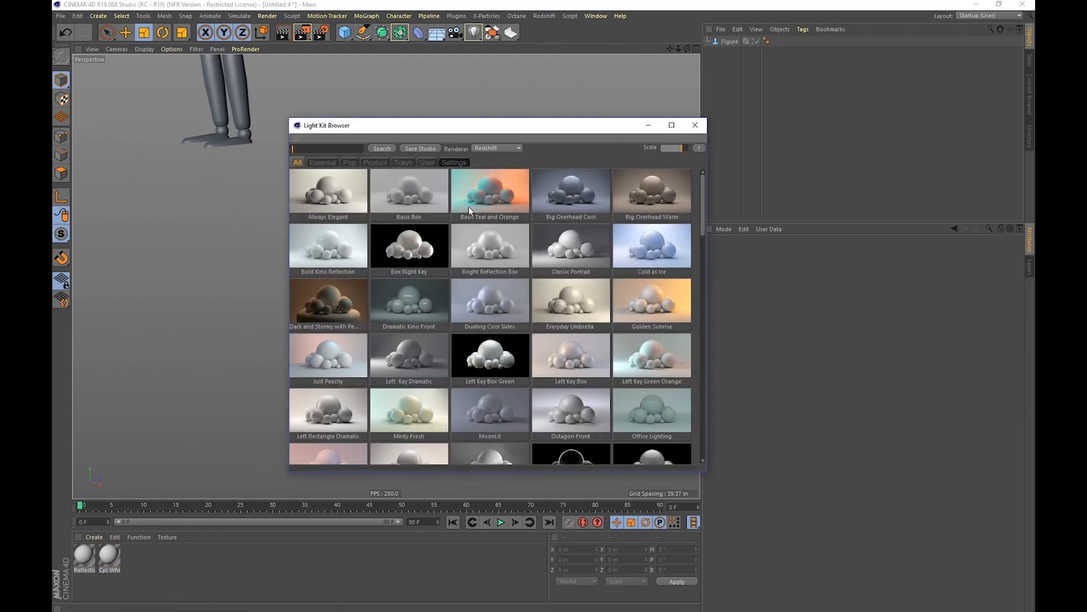
scroll(683, 328, down, 10)
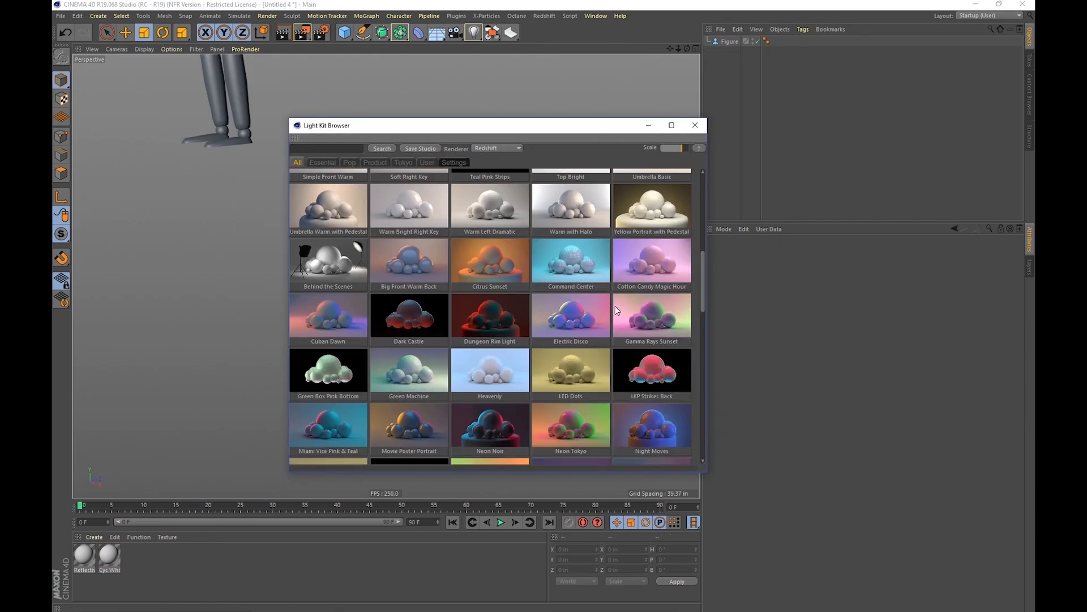
click(408, 265)
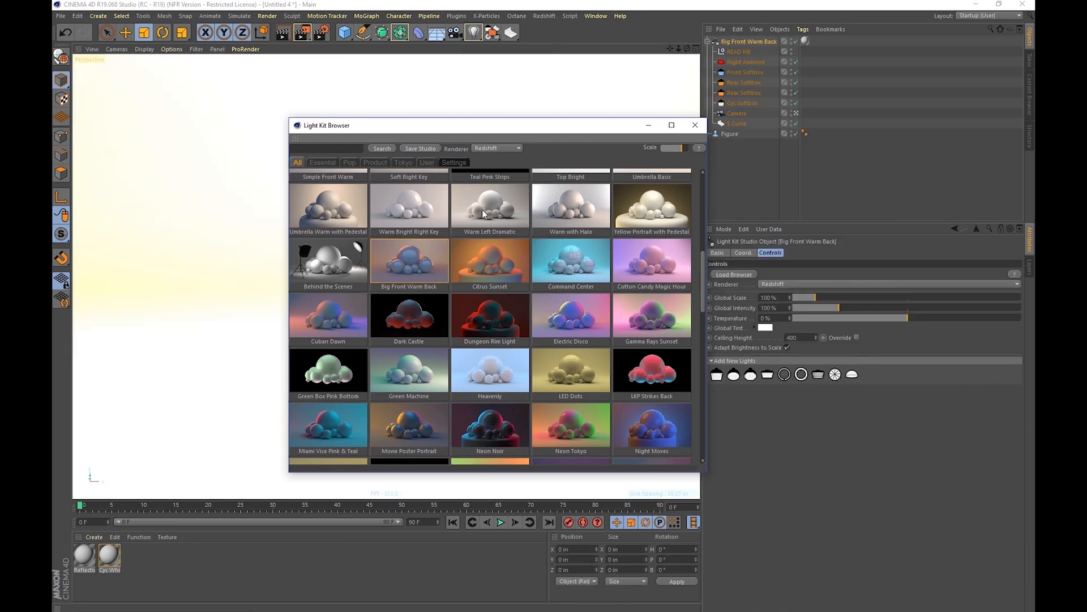
click(695, 125)
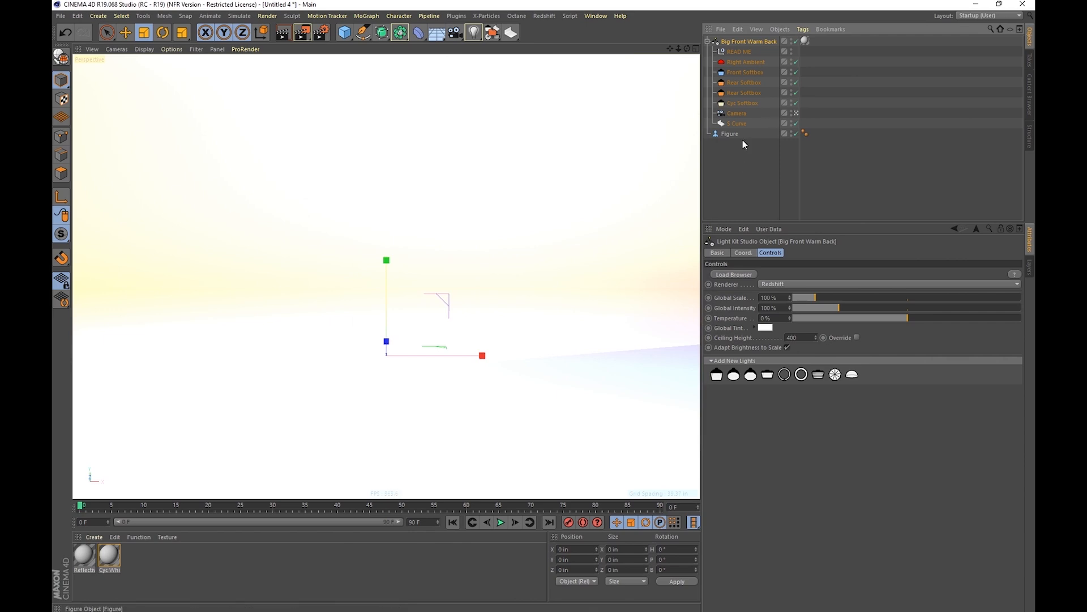
Leave the studio camera view and move the whole studio under the figure's feet, at about X -580 in and Z 251 in.
click(796, 113)
alt+right_drag(570, 251, 480, 278)
alt+drag(480, 278, 541, 244)
alt+drag(589, 282, 510, 342)
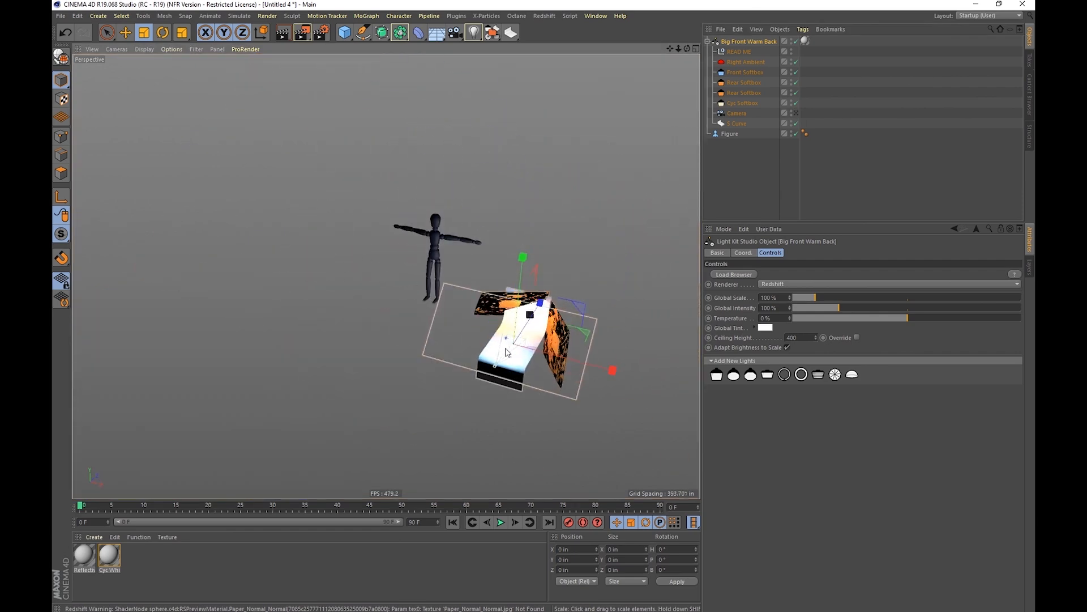
scroll(511, 343, up, 5)
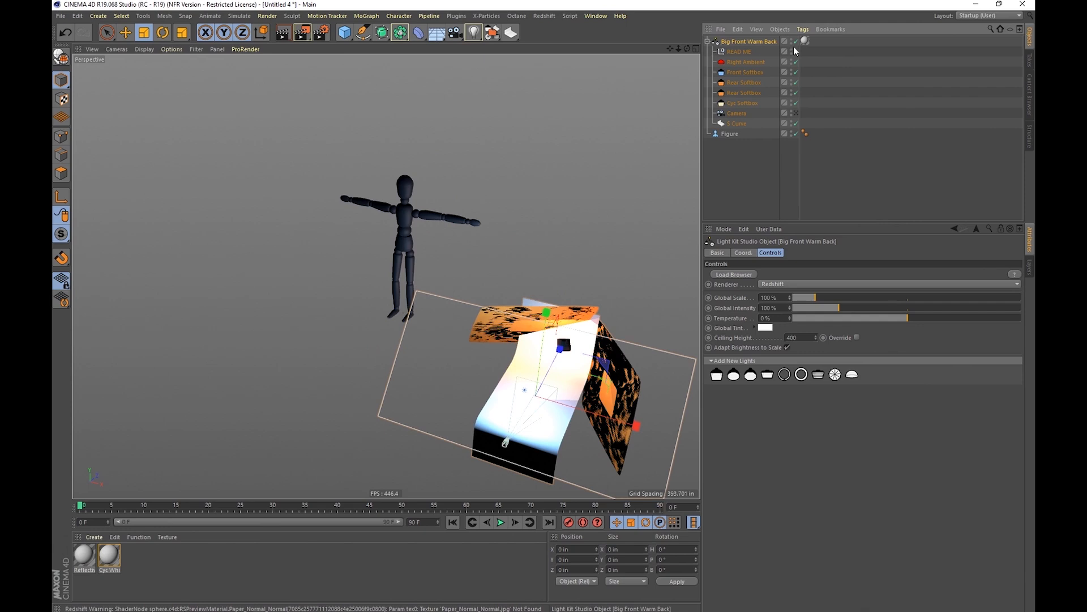
key(e)
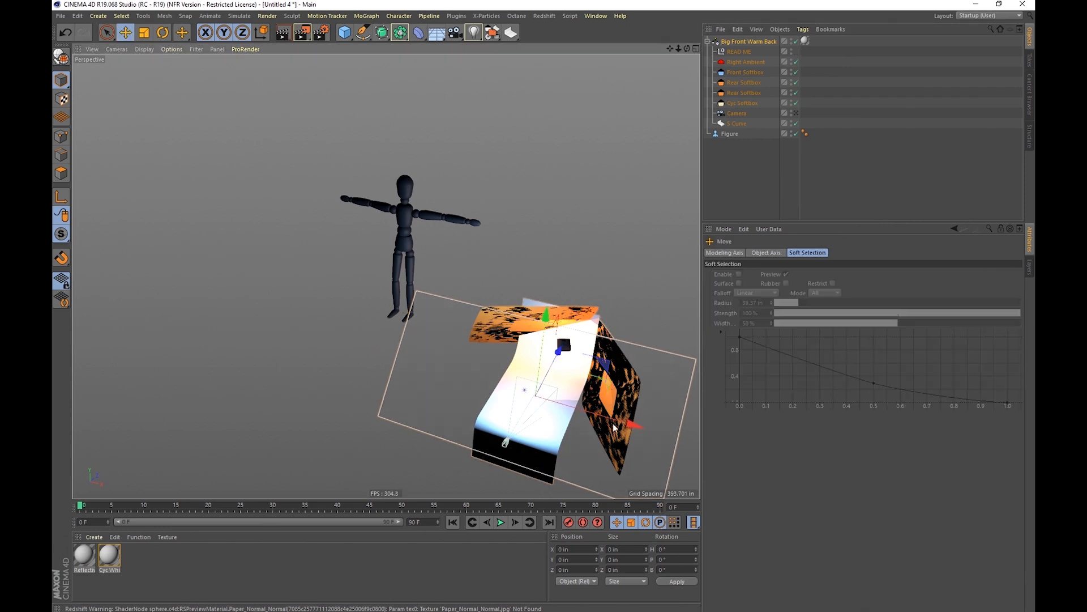
drag(609, 399, 446, 359)
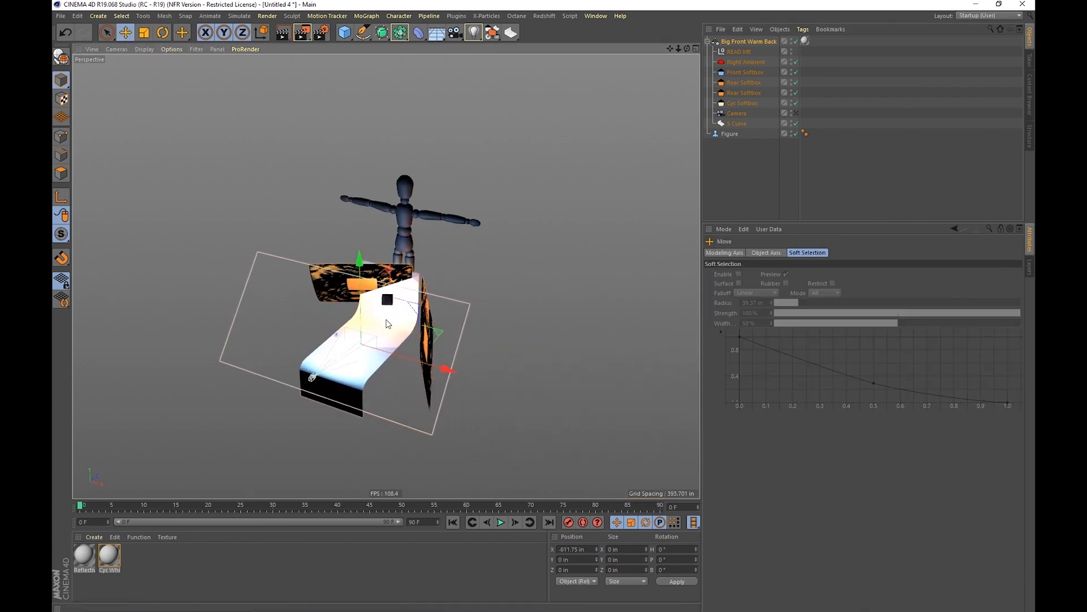
drag(394, 313, 433, 304)
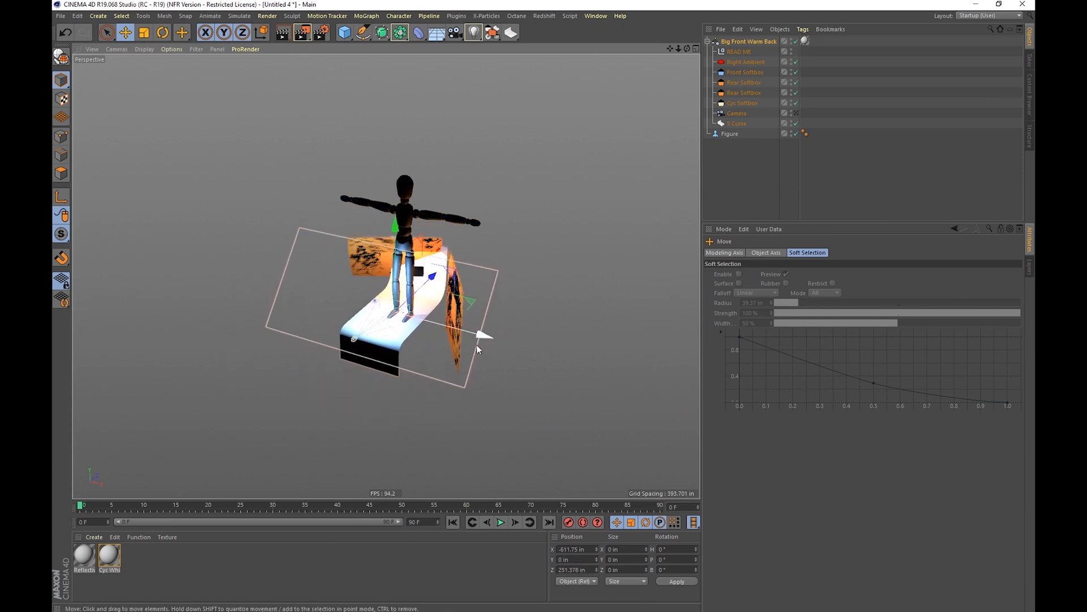
drag(481, 337, 491, 338)
Scale the studio up uniformly until its backdrop and lights surround the oversized figure.
key(t)
drag(327, 420, 1019, 255)
drag(492, 294, 739, 167)
Rotate the whole Big Front Warm Back studio to a heading of about 49° around the figure.
mouse_move(423, 288)
alt+mouse_down()
mouse_move(411, 293)
mouse_move(437, 291)
alt+mouse_up()
alt+drag(511, 282, 440, 321)
key(r)
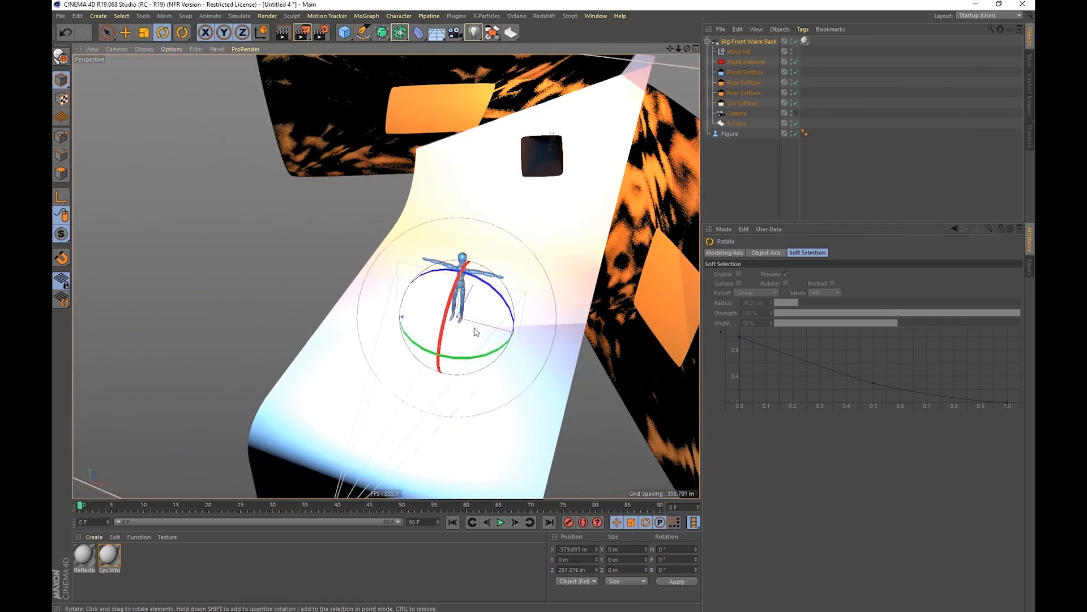
drag(460, 358, 509, 353)
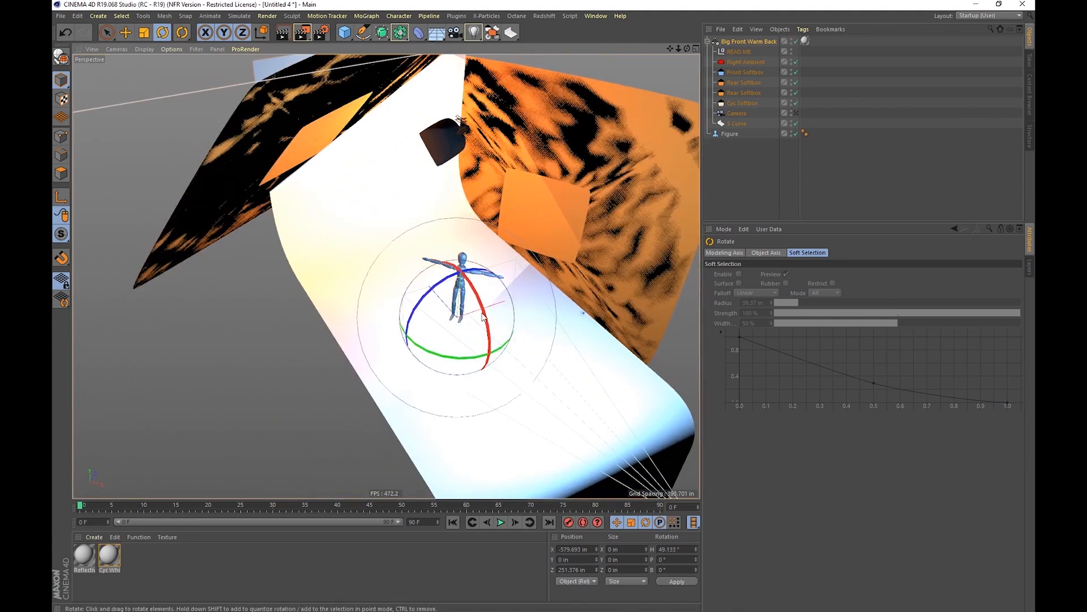
alt+drag(589, 323, 425, 308)
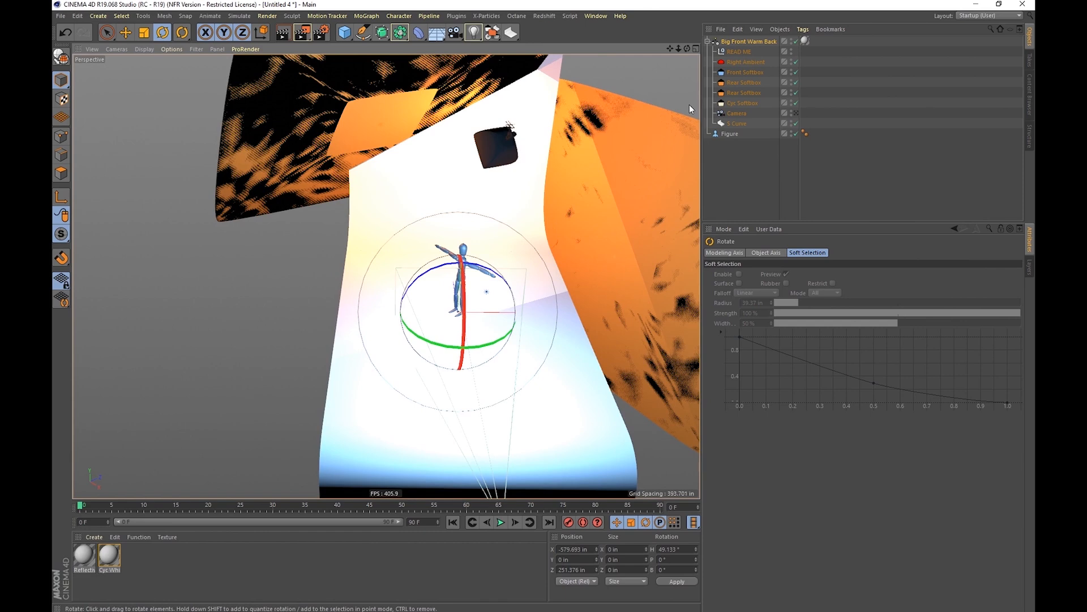
View through the studio camera and scale the studio up to about 1292% so the whole figure fits the frame.
key(o)
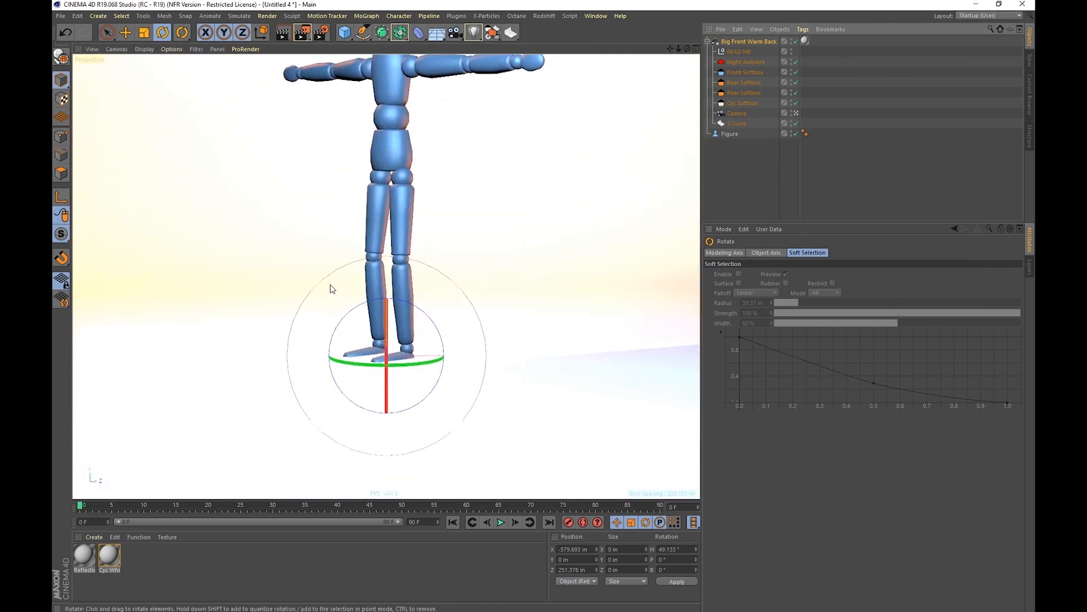
click(724, 133)
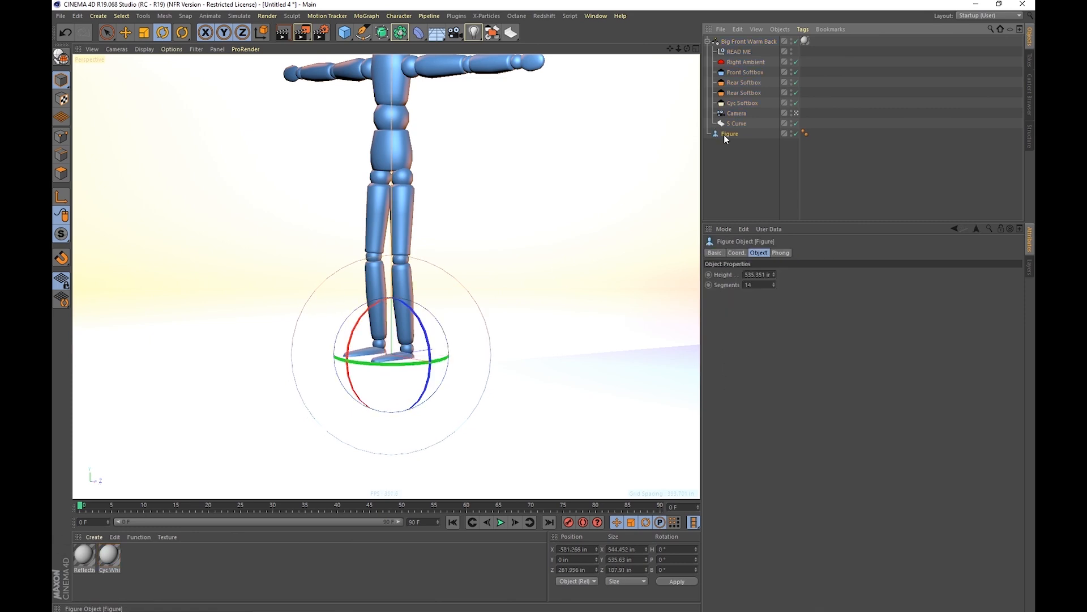
click(739, 115)
click(731, 41)
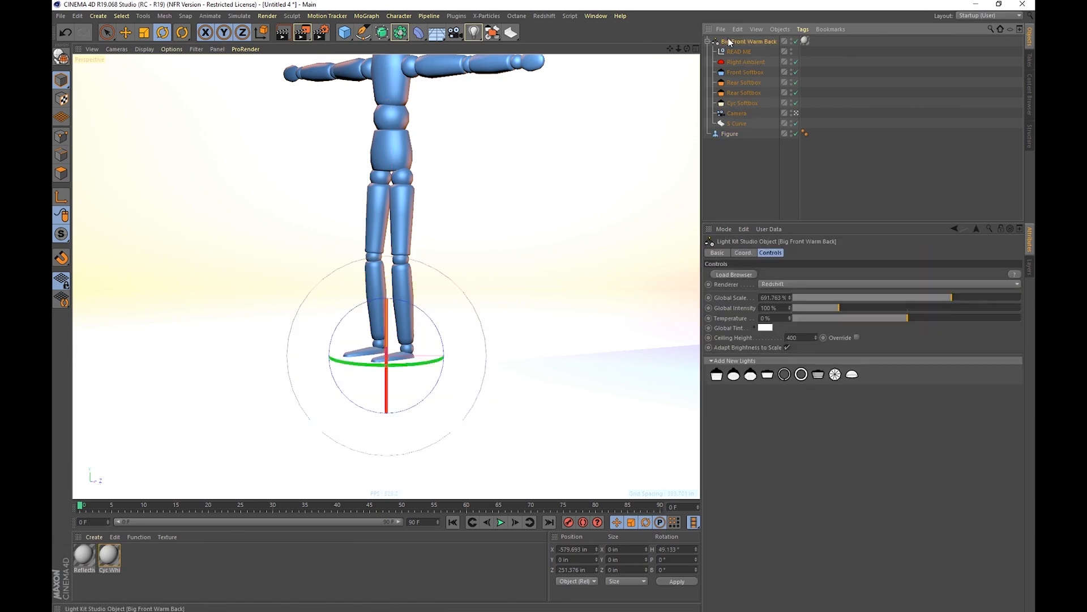
key(t)
drag(264, 282, 649, 225)
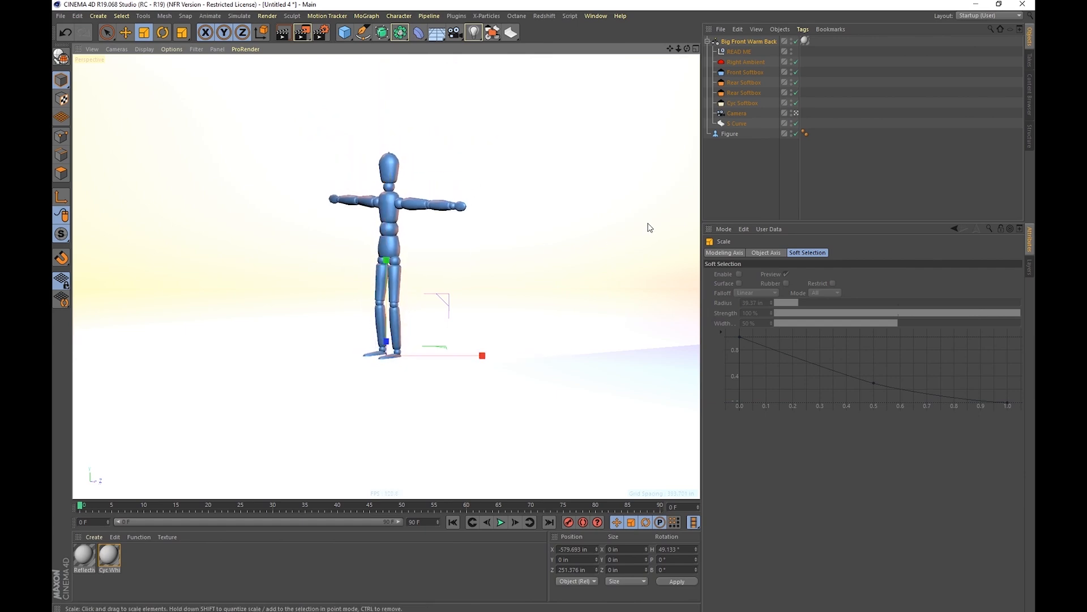
Replace the current studio with the Rim Basic studio from the Product category of the Light Kit Browser.
double_click(716, 42)
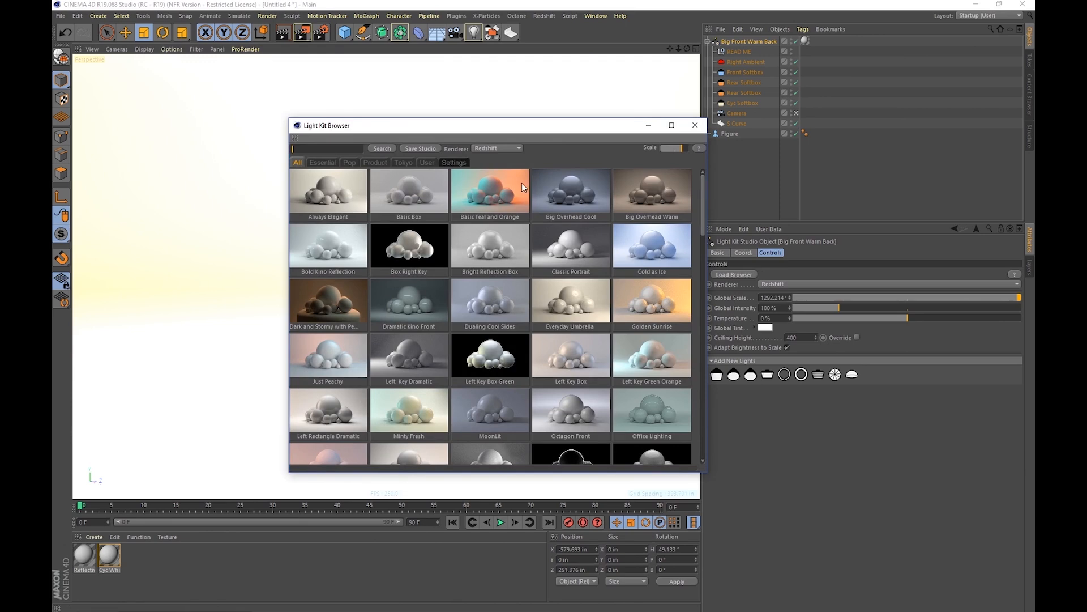
click(456, 164)
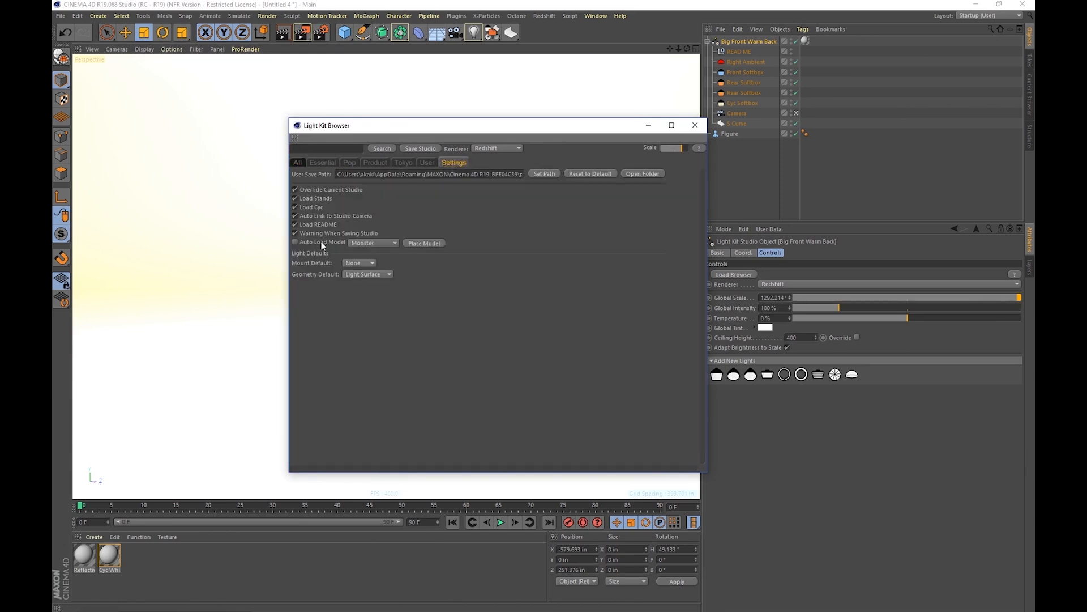
click(313, 164)
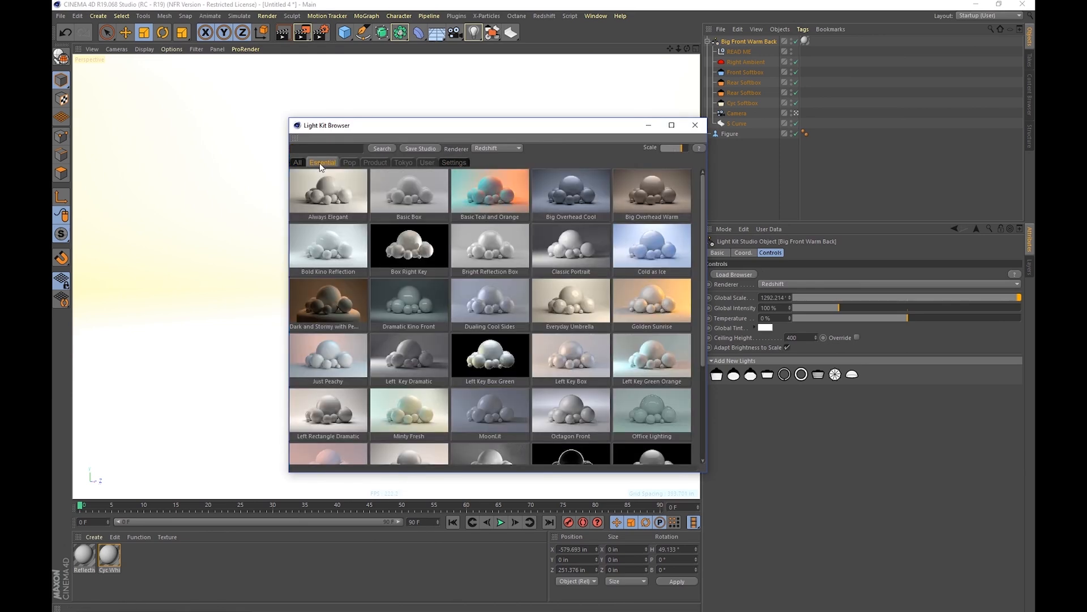
click(369, 162)
scroll(521, 291, down, 1)
scroll(521, 291, up, 3)
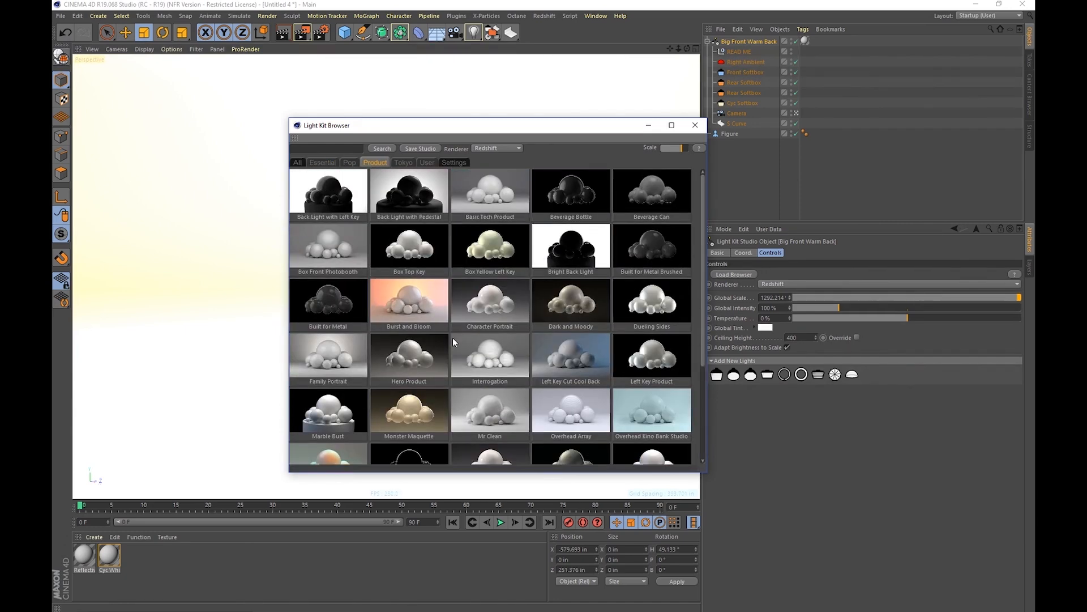
scroll(504, 243, down, 5)
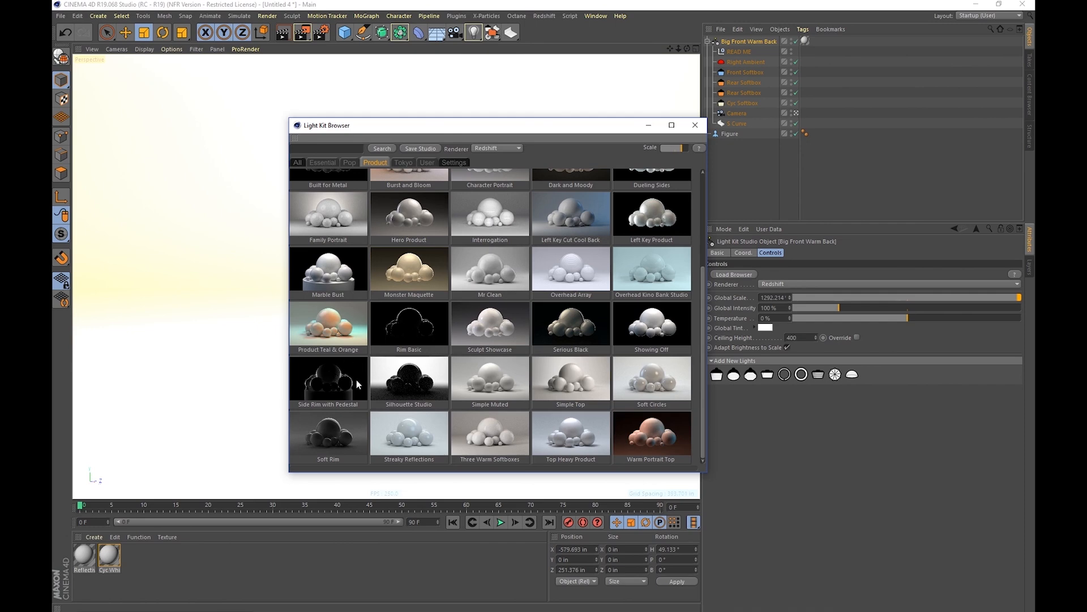
click(411, 326)
click(694, 125)
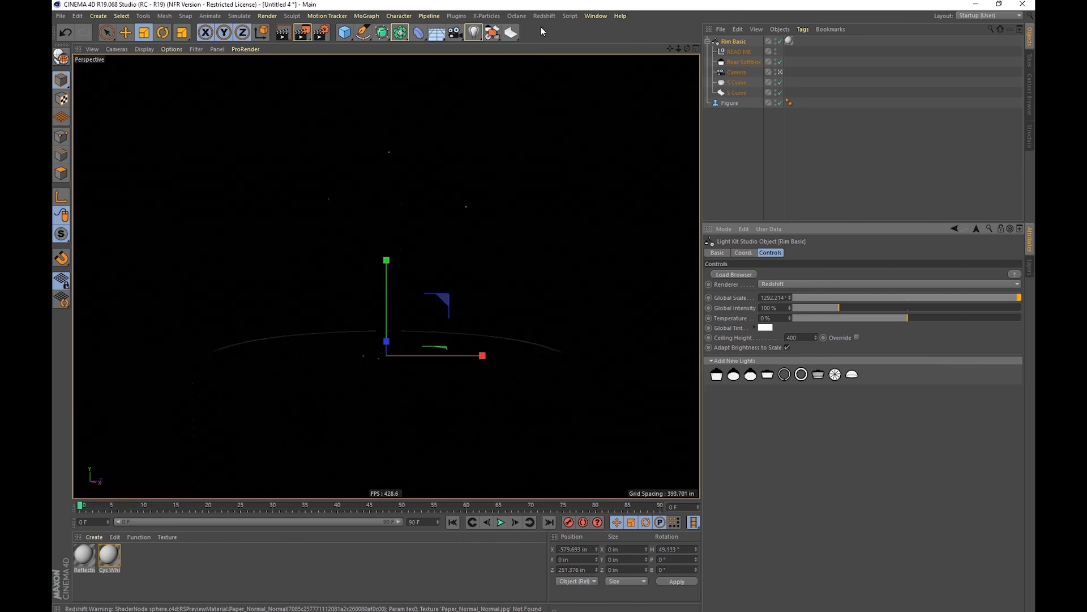
Preview the figure in the Rim Basic studio with the Redshift RenderView, and close the render window.
click(545, 16)
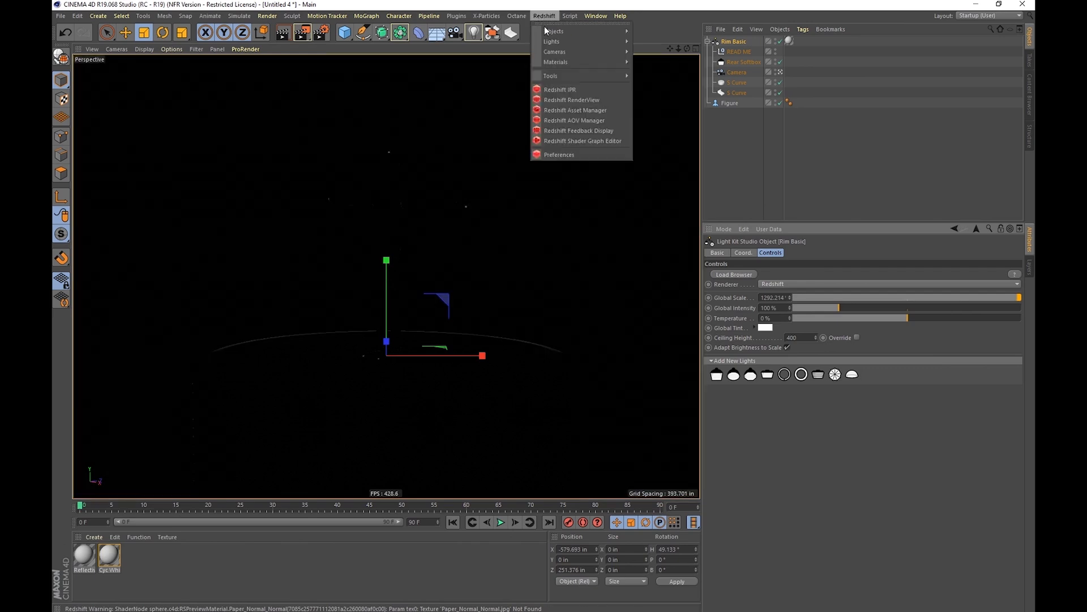
click(589, 102)
click(218, 172)
drag(325, 135, 601, 135)
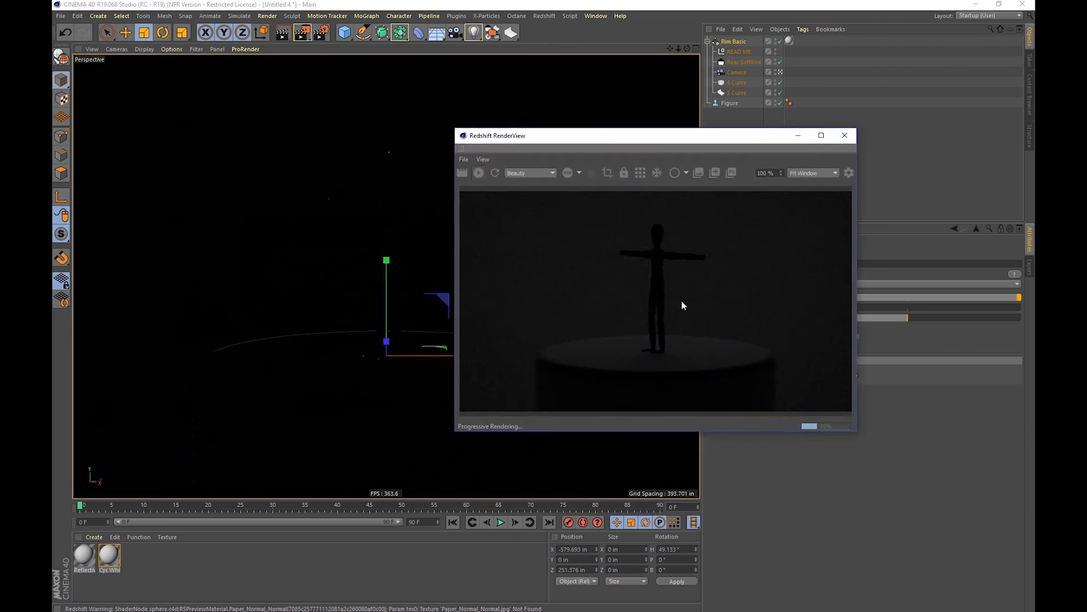
click(844, 137)
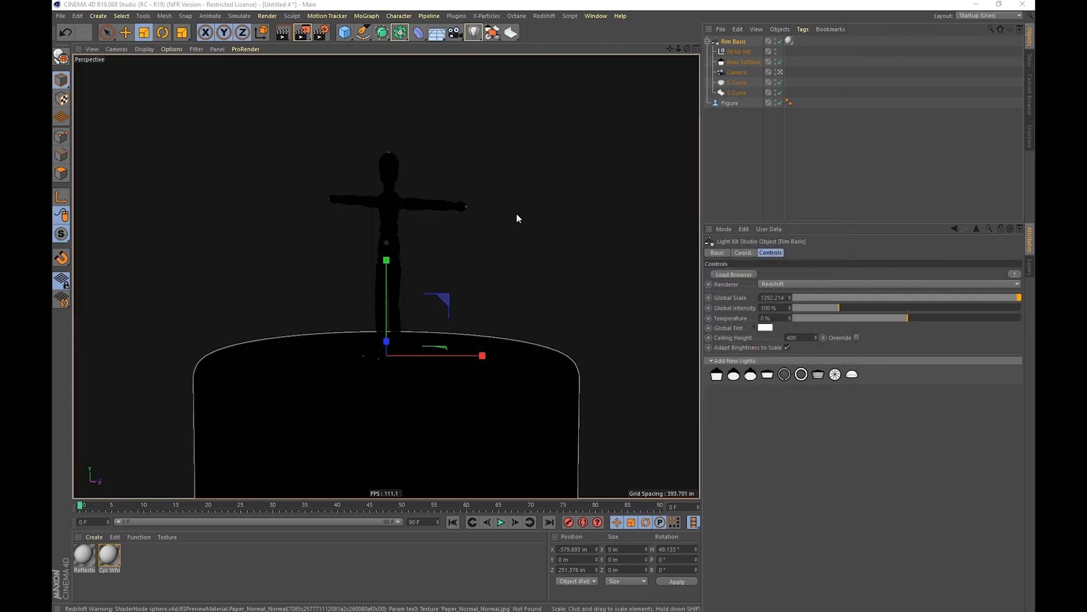
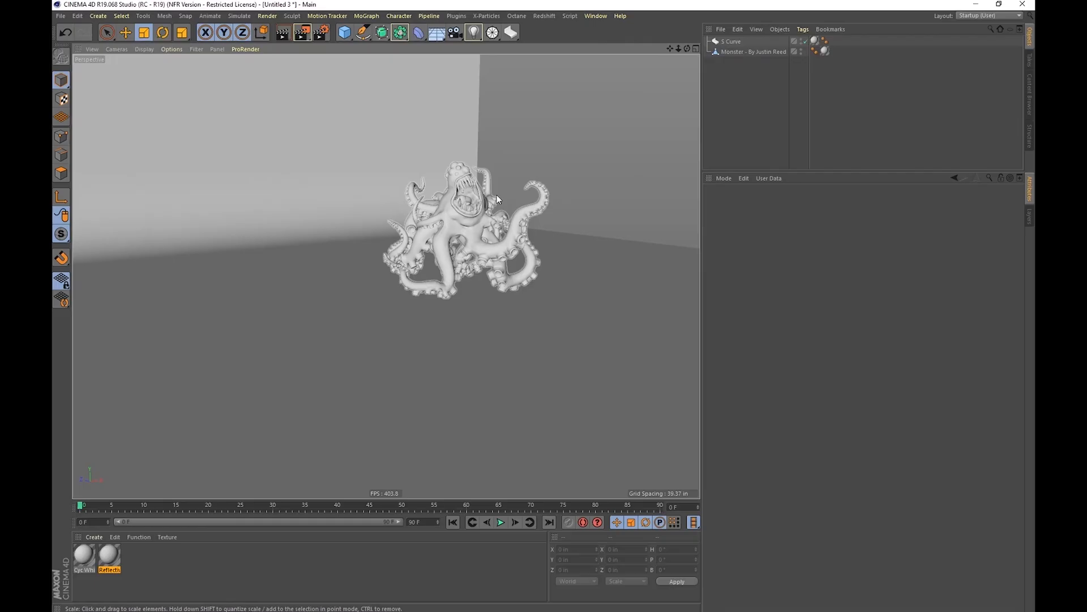
Add a Light Kit Softbox Square to the monster scene.
alt+drag(497, 195, 437, 280)
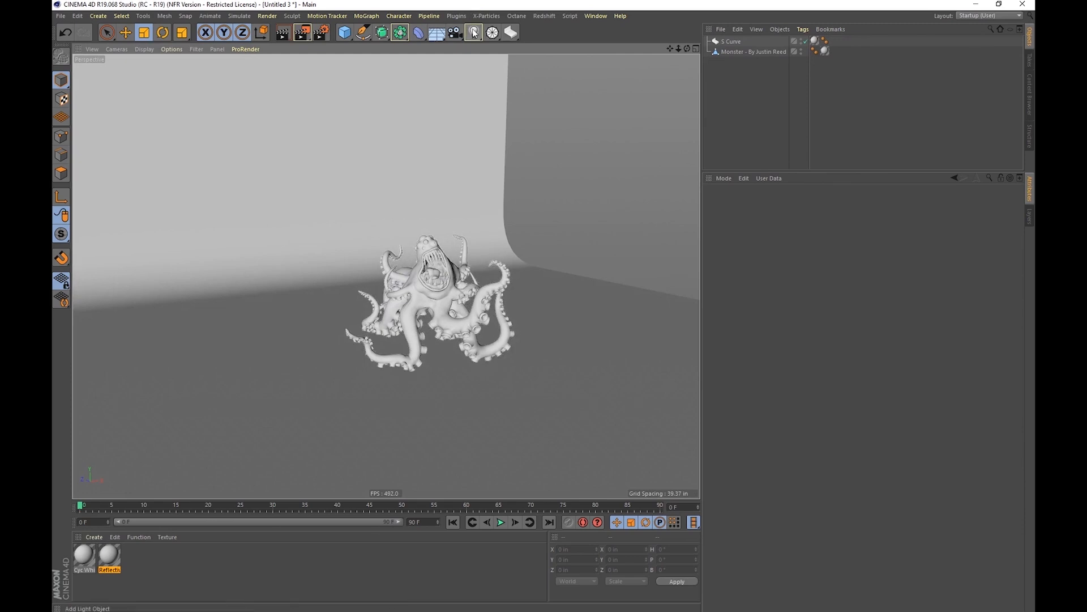
click(490, 35)
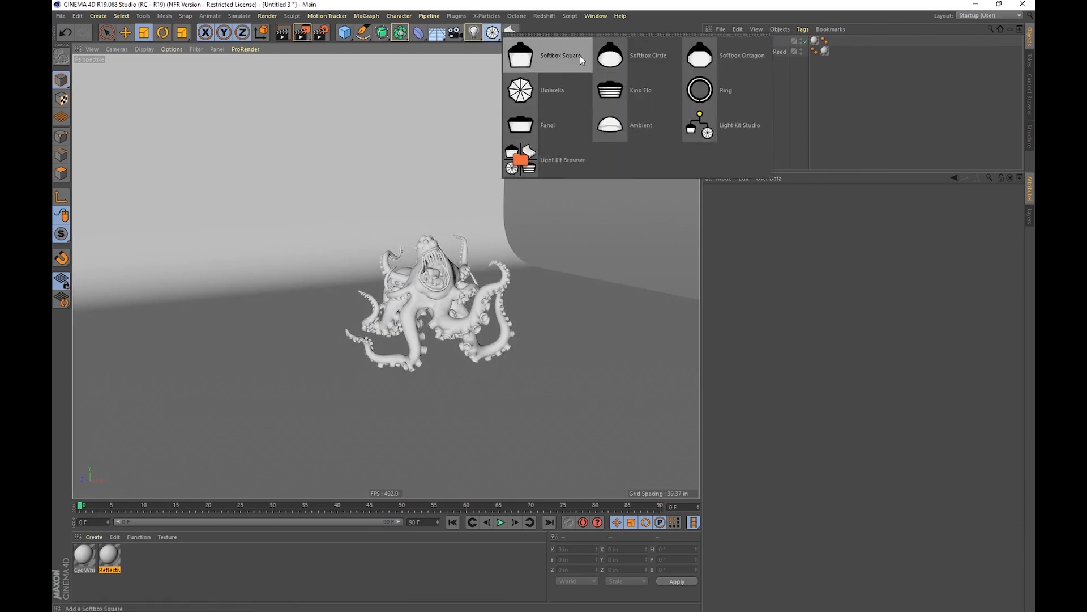
click(552, 60)
alt+drag(449, 280, 473, 303)
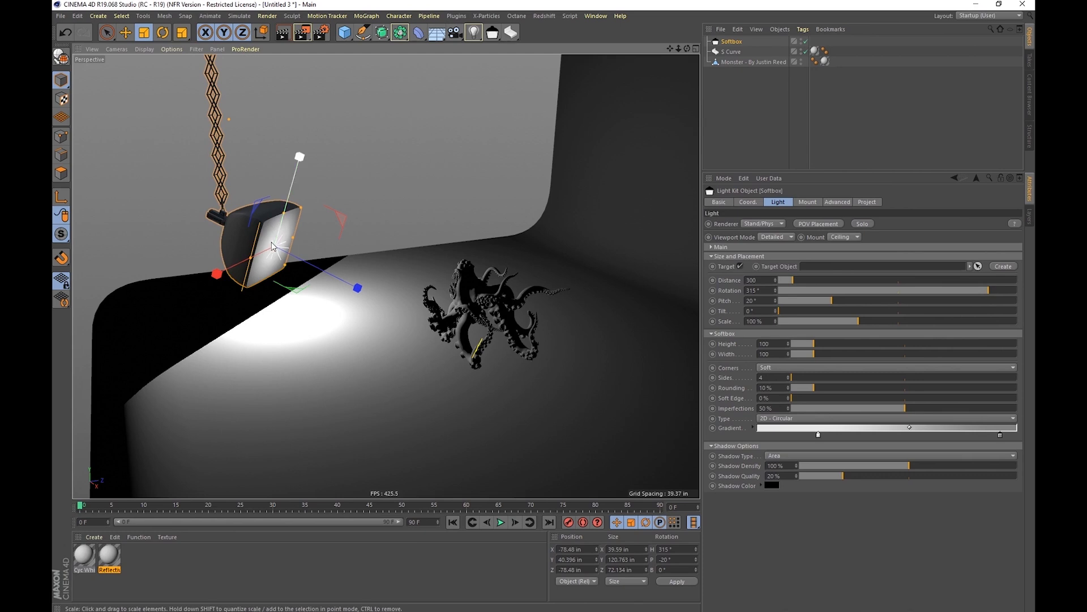
Move the softbox closer and higher, to a distance of about 235, rotation 300° and pitch 31°.
key(e)
mouse_move(309, 229)
mouse_down()
mouse_move(359, 211)
mouse_move(505, 220)
mouse_move(586, 242)
mouse_move(270, 179)
mouse_move(323, 133)
mouse_move(284, 214)
mouse_move(258, 233)
mouse_move(512, 252)
mouse_move(430, 170)
mouse_move(150, 254)
mouse_move(384, 313)
mouse_move(563, 323)
mouse_move(319, 243)
mouse_up()
alt+drag(498, 357, 504, 291)
Collapse all of the softbox's light setting groups except Size and Placement.
click(729, 41)
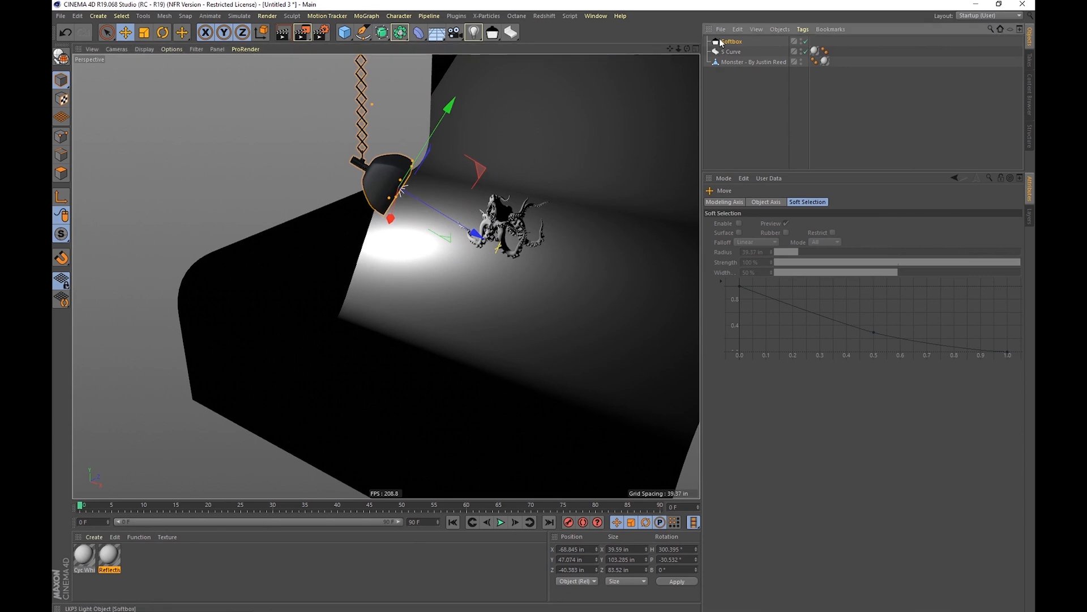
click(731, 249)
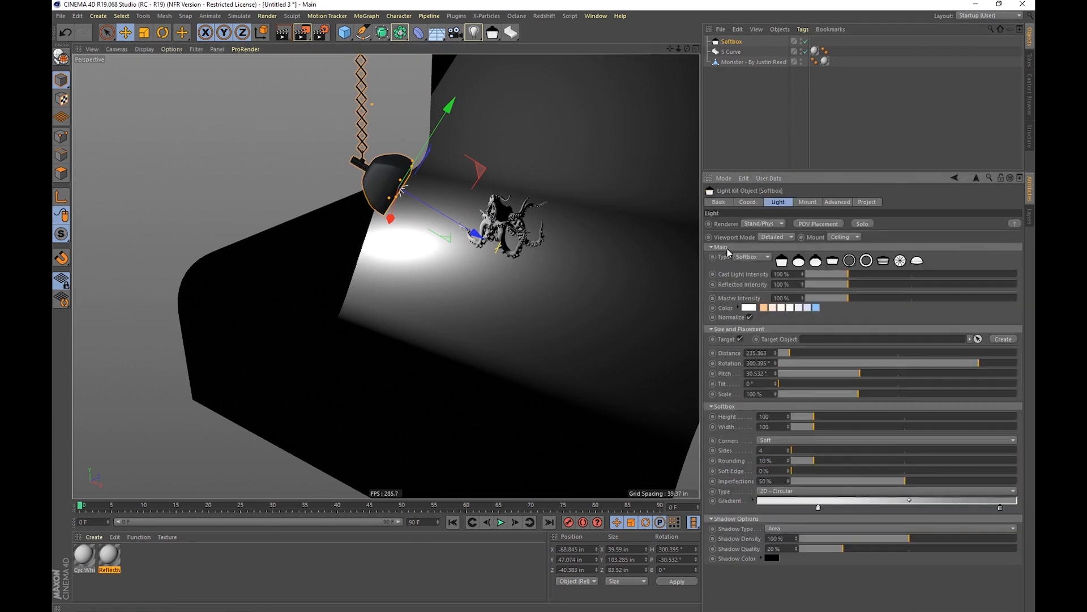
click(729, 248)
click(726, 334)
click(727, 343)
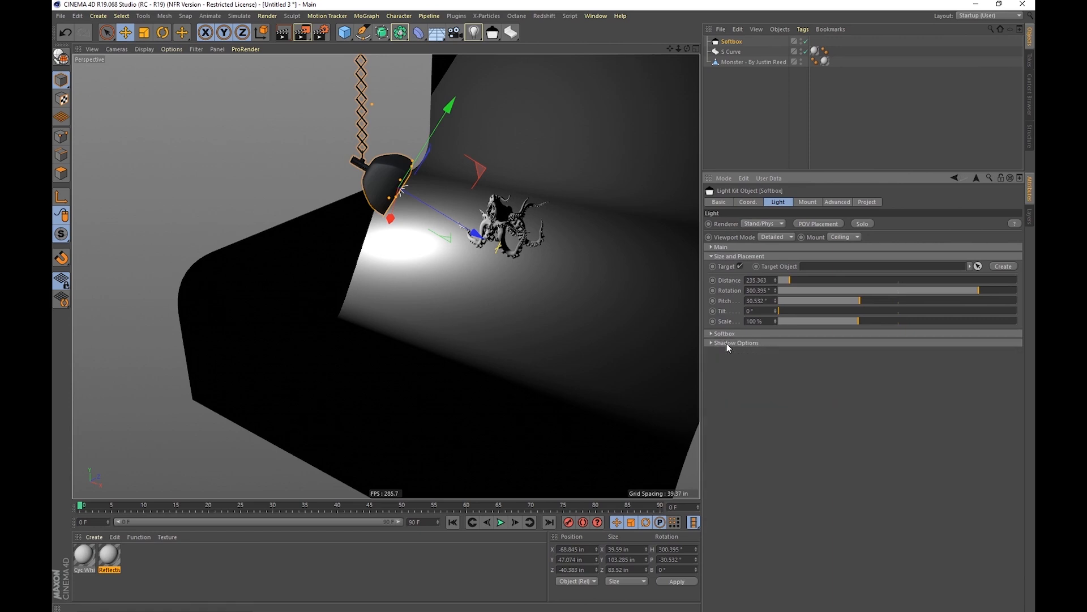
Pull the softbox back from the monster to a distance of 434 and adjust its rotation and pitch.
alt+middle_drag(545, 279, 489, 303)
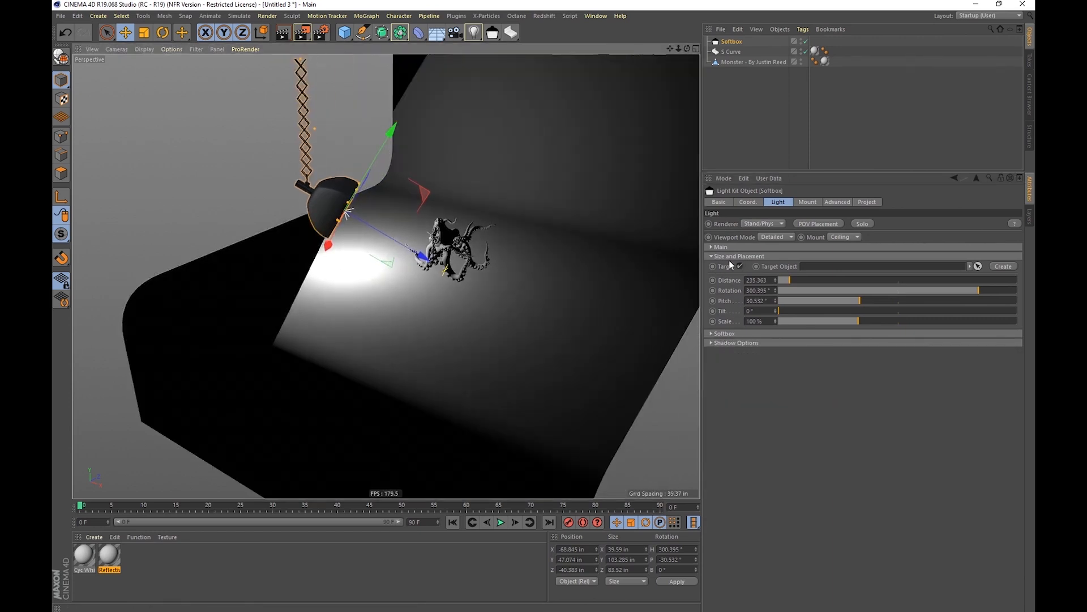
drag(498, 288, 453, 266)
alt+right_drag(453, 266, 483, 253)
alt+middle_drag(483, 254, 500, 306)
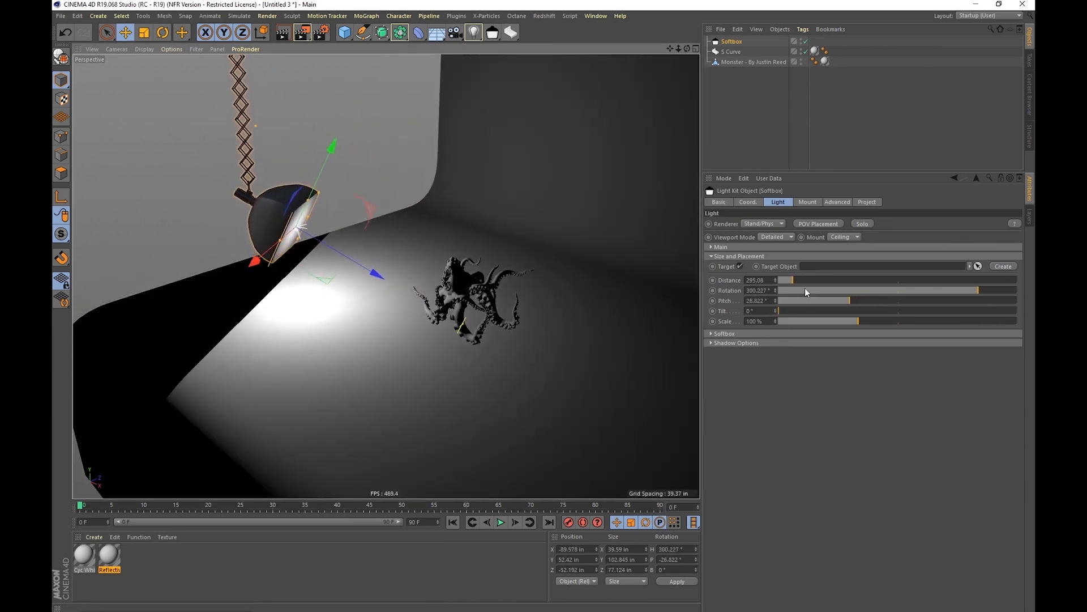
mouse_move(791, 282)
mouse_down()
mouse_move(817, 279)
mouse_move(792, 281)
mouse_move(801, 281)
mouse_up()
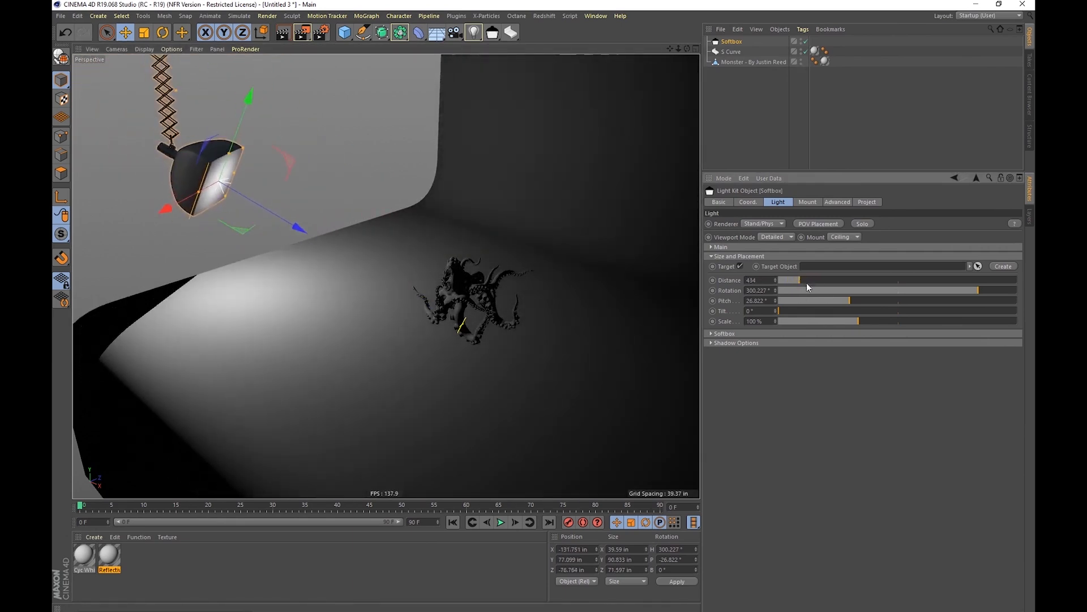
drag(966, 291, 938, 291)
drag(846, 302, 788, 284)
Set the softbox's scale to 125% with tilt at 0°, and bring it in to a distance of about 218.
mouse_move(427, 278)
mouse_down()
mouse_move(356, 253)
mouse_move(361, 277)
mouse_move(349, 274)
mouse_move(413, 272)
mouse_up()
alt+right_drag(392, 266, 406, 258)
drag(783, 311, 725, 323)
mouse_move(866, 321)
mouse_down()
mouse_move(980, 319)
mouse_move(806, 336)
mouse_move(916, 336)
mouse_move(879, 334)
mouse_up()
drag(398, 188, 396, 195)
key(ctrl+z)
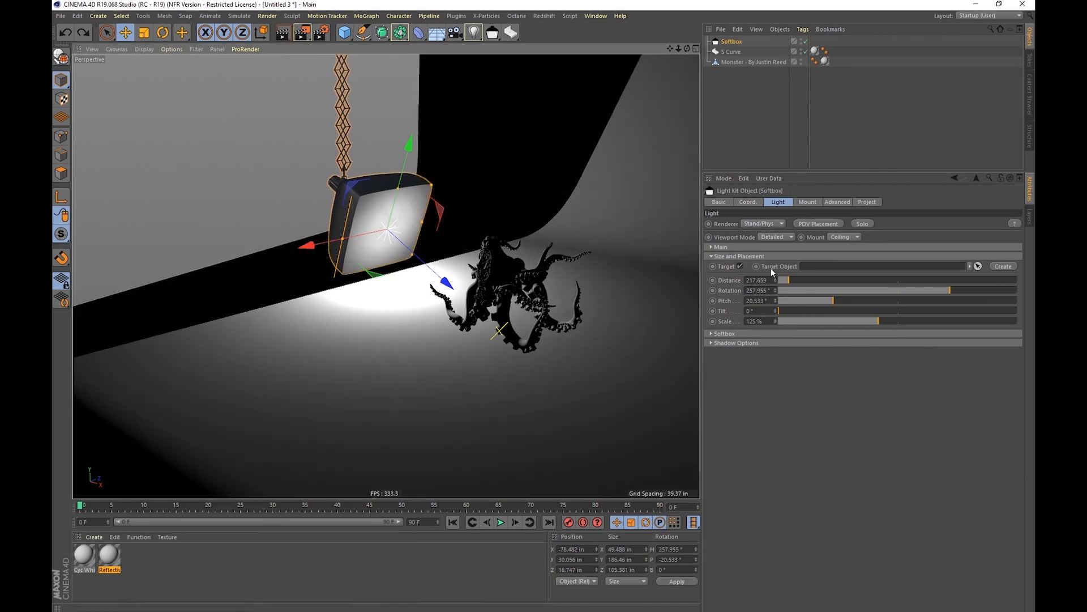
Assign the Monster model as the softbox's target object.
alt+drag(460, 249, 422, 282)
scroll(470, 264, down, 3)
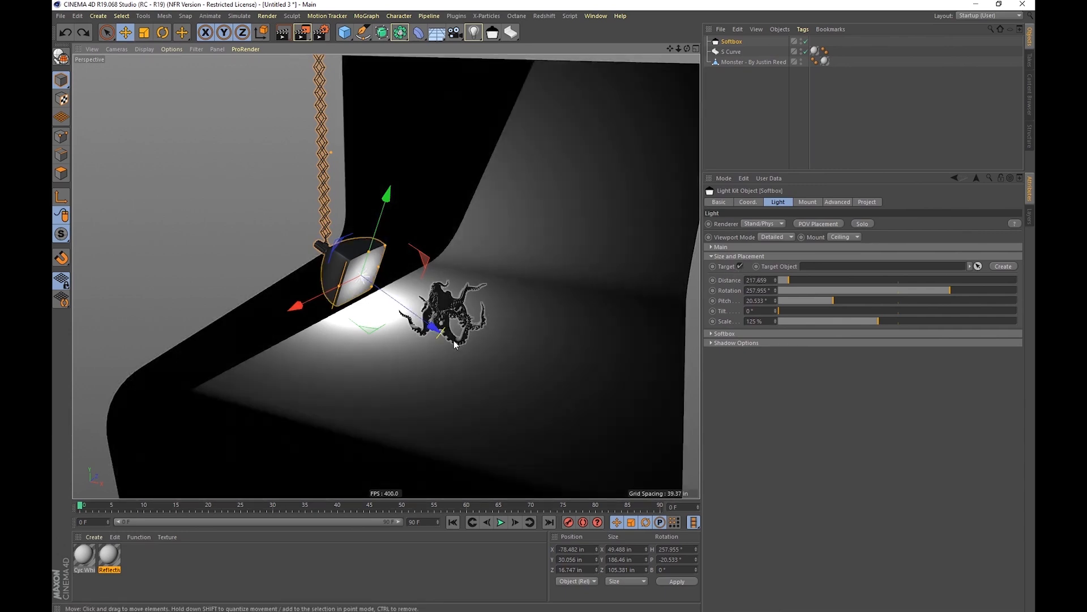
drag(748, 61, 818, 267)
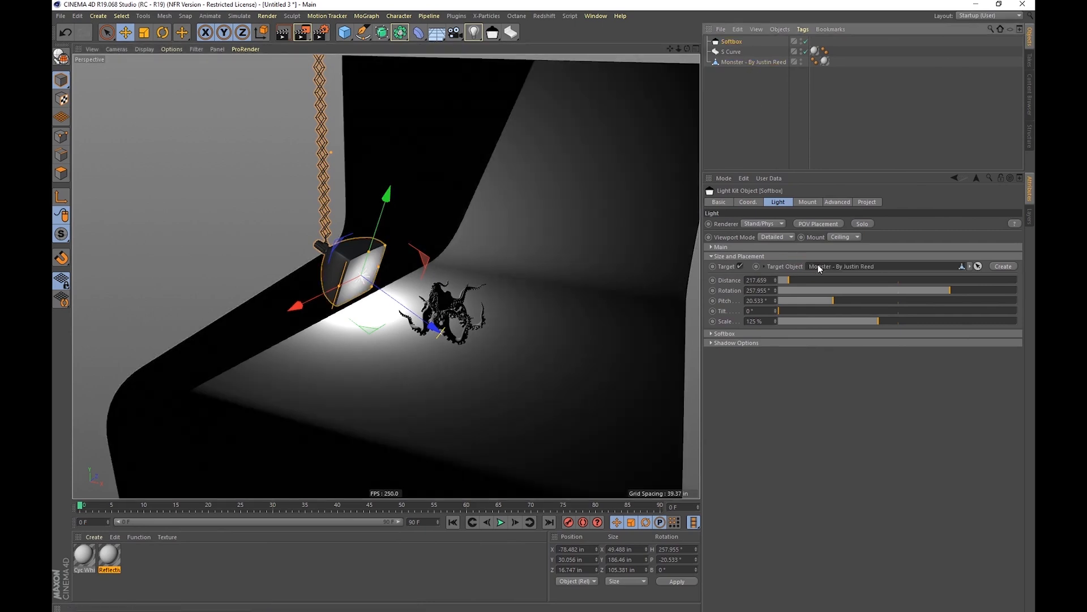
Move the monster up and sideways to about X 15 in and Y 17 in.
click(735, 62)
key(e)
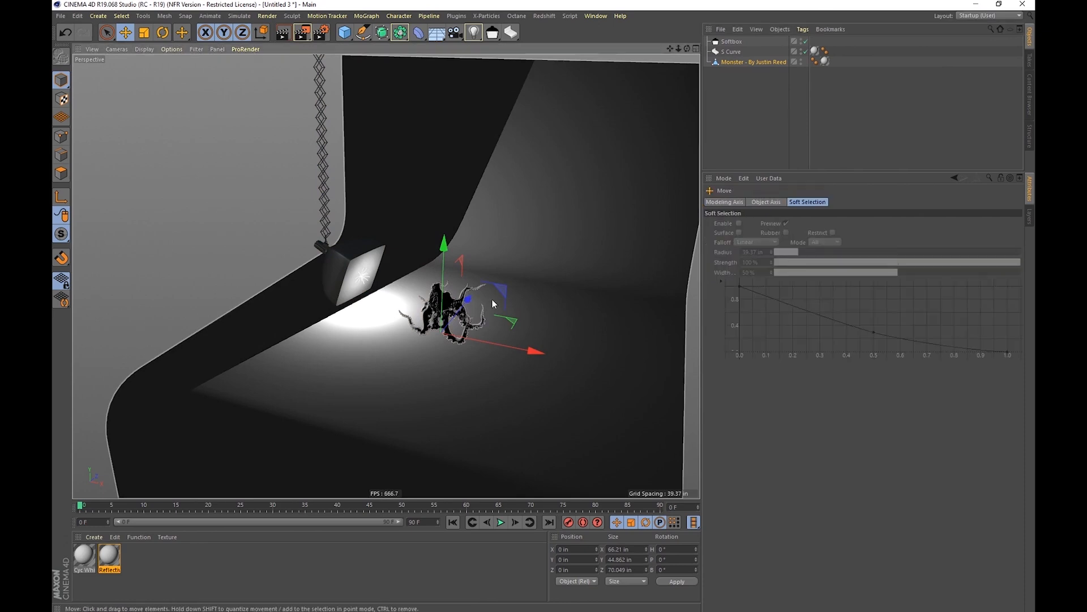
mouse_move(499, 293)
mouse_down()
mouse_move(554, 271)
mouse_move(523, 251)
mouse_move(551, 252)
mouse_move(505, 278)
mouse_up()
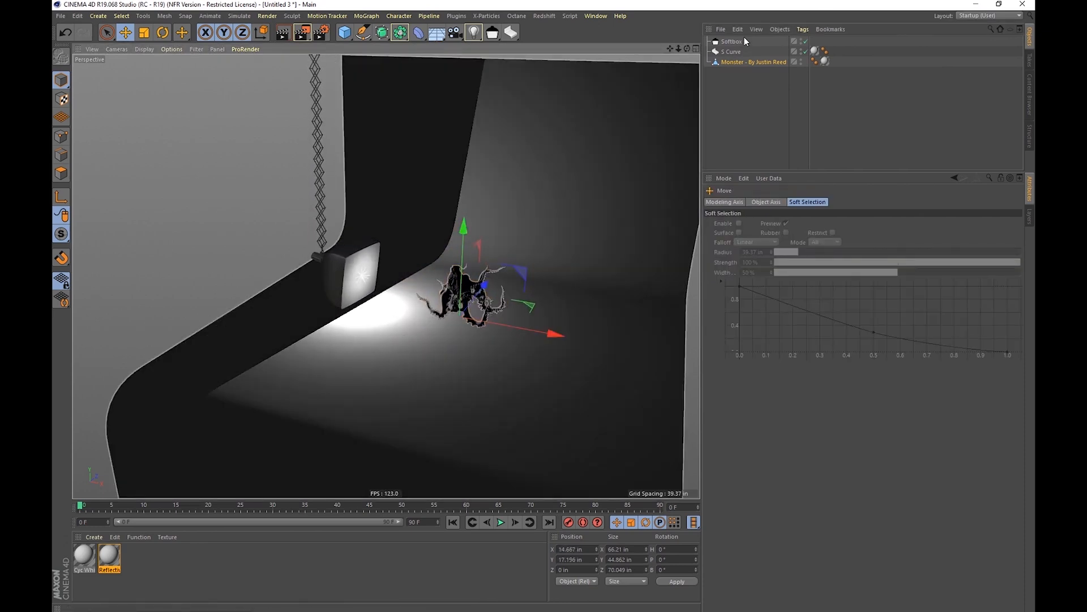
Duplicate the softbox and place the copy on the monster's other side, at a distance of about 331 and rotation 145°.
click(732, 42)
key(ctrl+c)
key(ctrl+v)
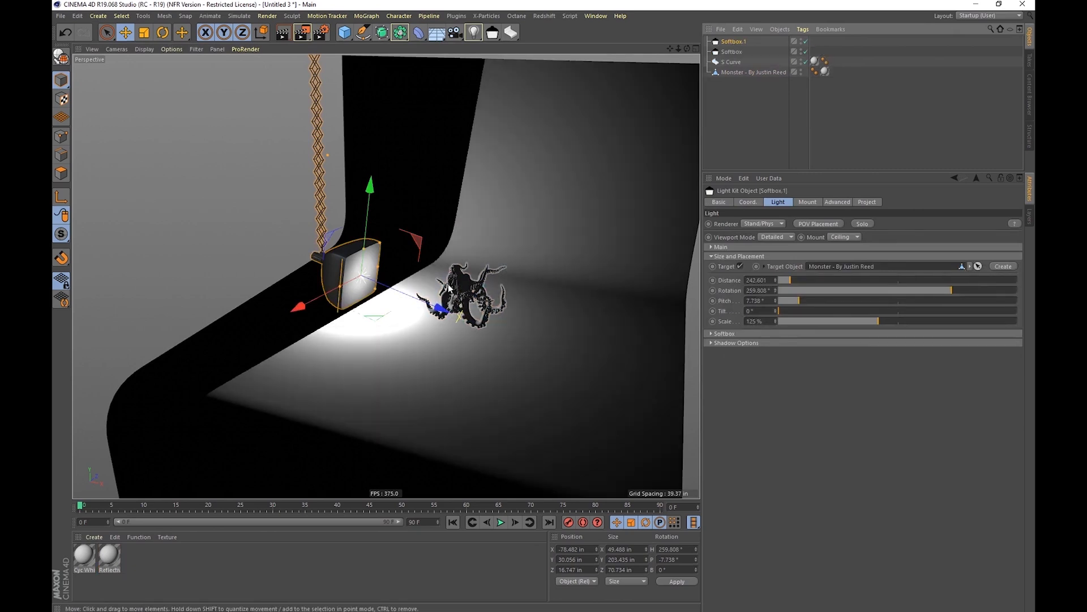
drag(482, 336, 661, 311)
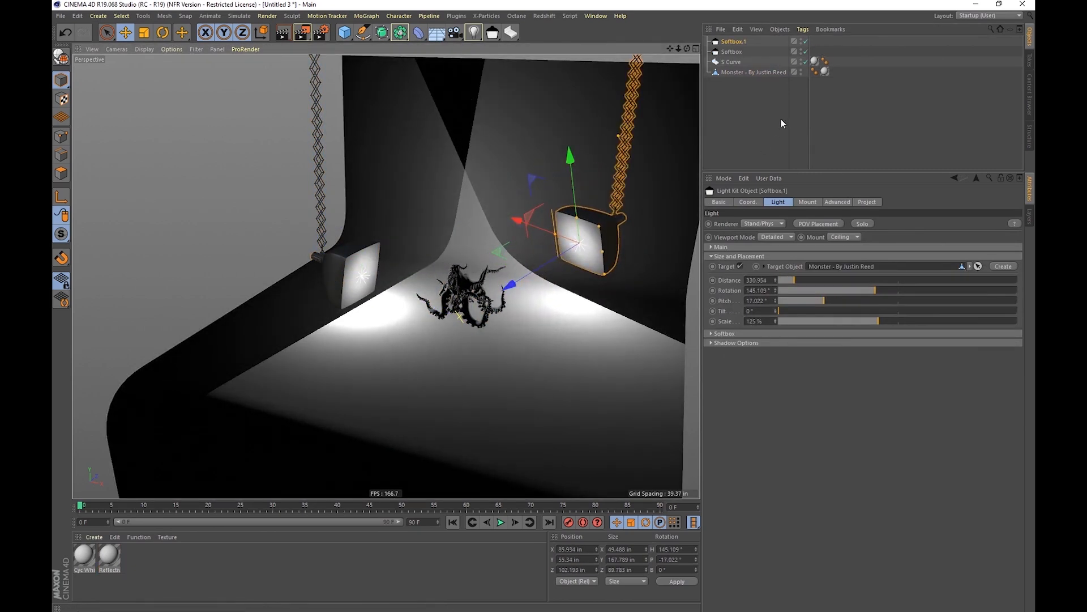
Lower the monster and clear the target object of both softboxes.
click(735, 72)
drag(463, 226, 452, 258)
shift+click(731, 42)
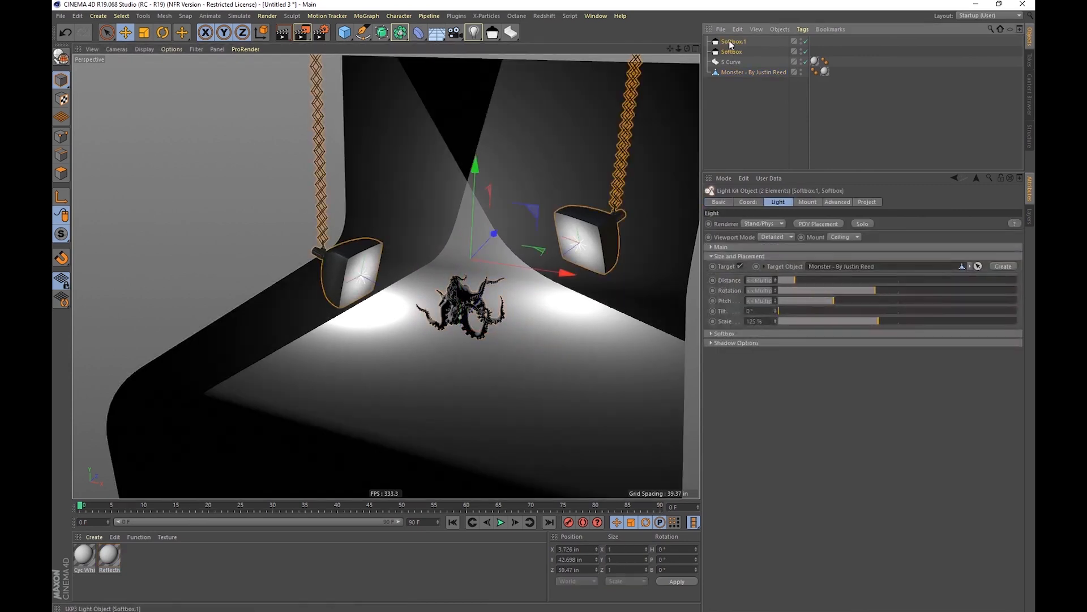
click(969, 267)
click(973, 278)
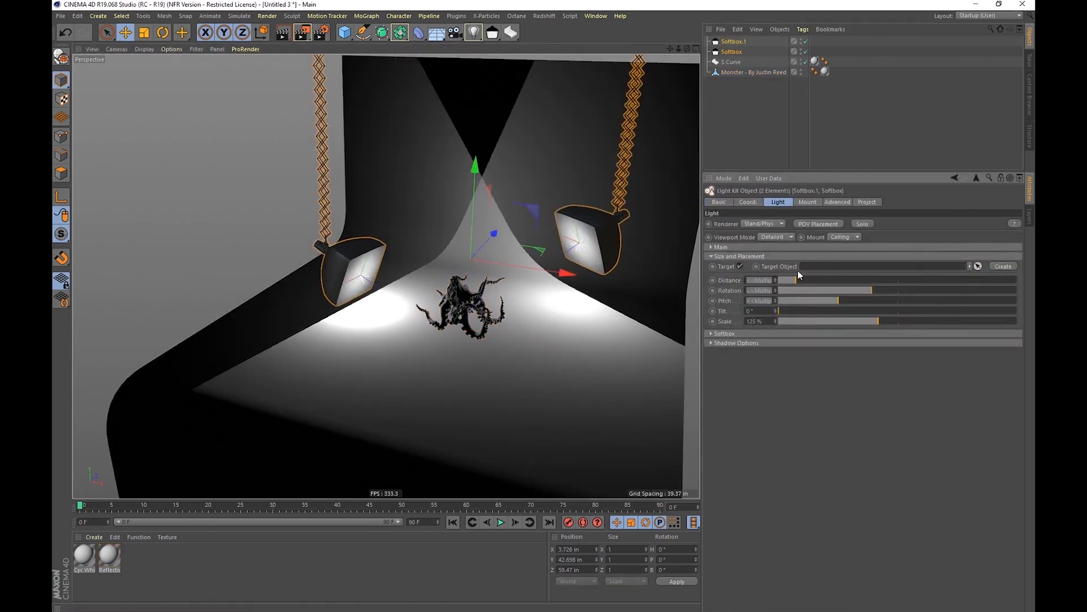
Create target nulls for both softboxes and move the second softbox's target to about X -42, Y -4, Z -26 in.
click(1000, 267)
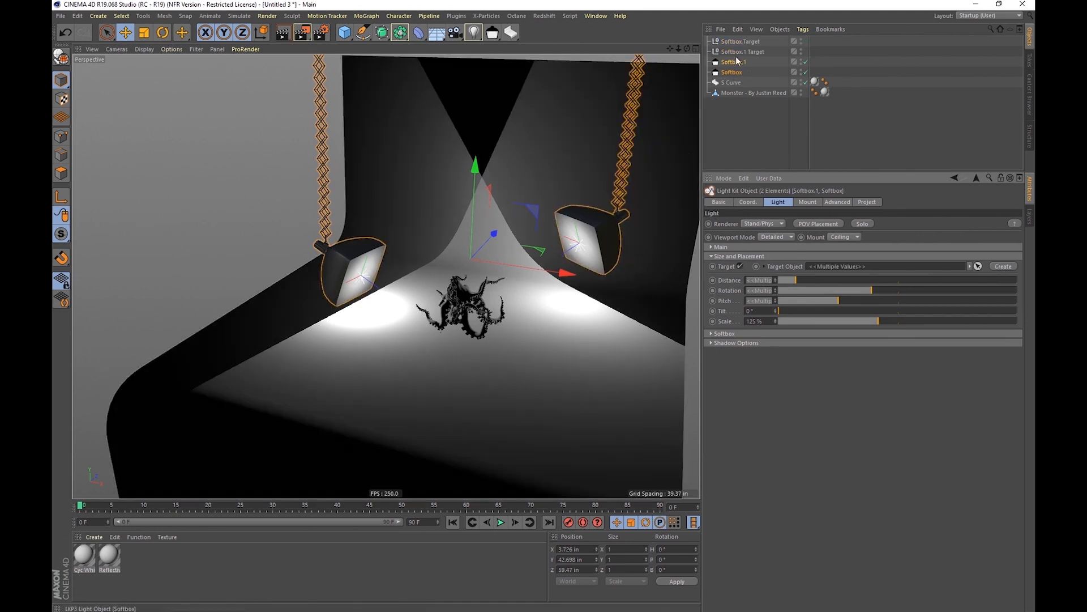
click(736, 52)
click(742, 41)
ctrl+click(739, 51)
mouse_move(499, 277)
mouse_down()
mouse_move(501, 267)
mouse_move(490, 299)
mouse_move(544, 168)
mouse_move(470, 269)
mouse_move(503, 273)
mouse_up()
click(734, 51)
drag(592, 305, 538, 340)
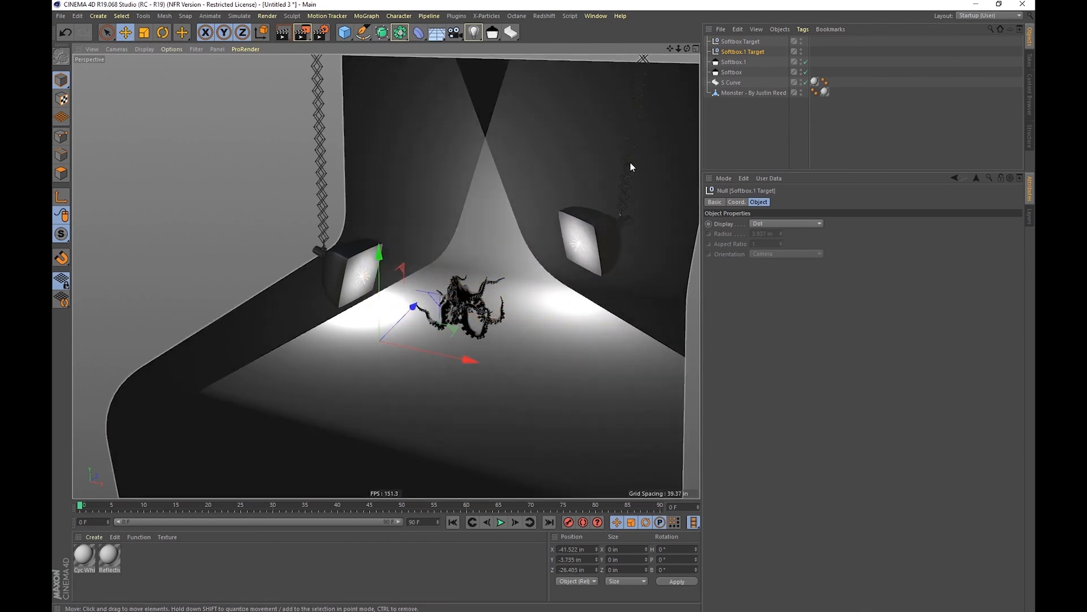
Delete both target nulls and clear the target object of the two softboxes.
ctrl+click(736, 42)
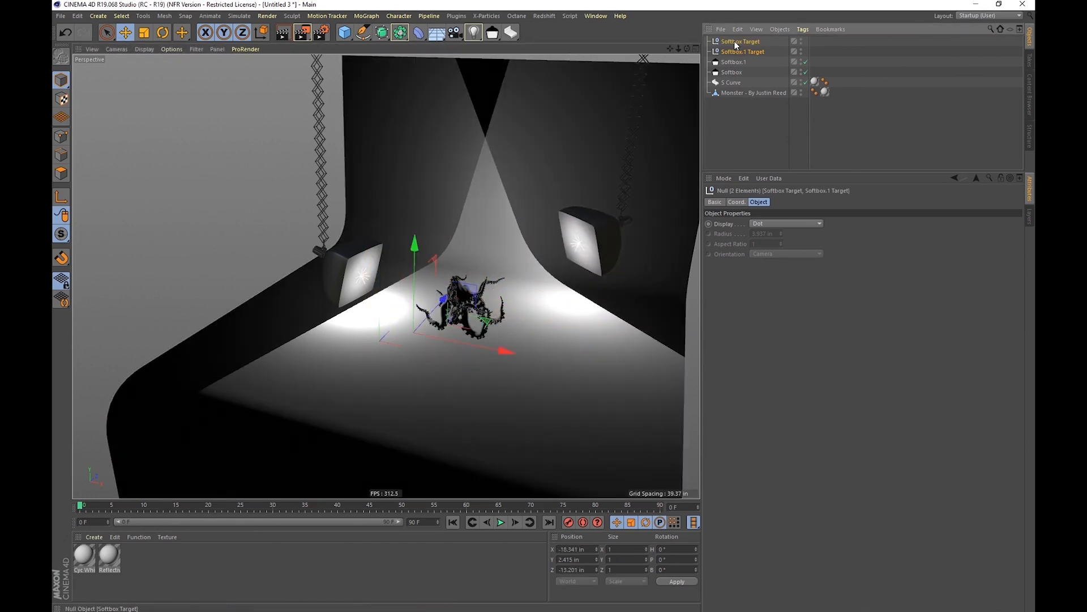
key(Delete)
click(735, 44)
ctrl+click(735, 53)
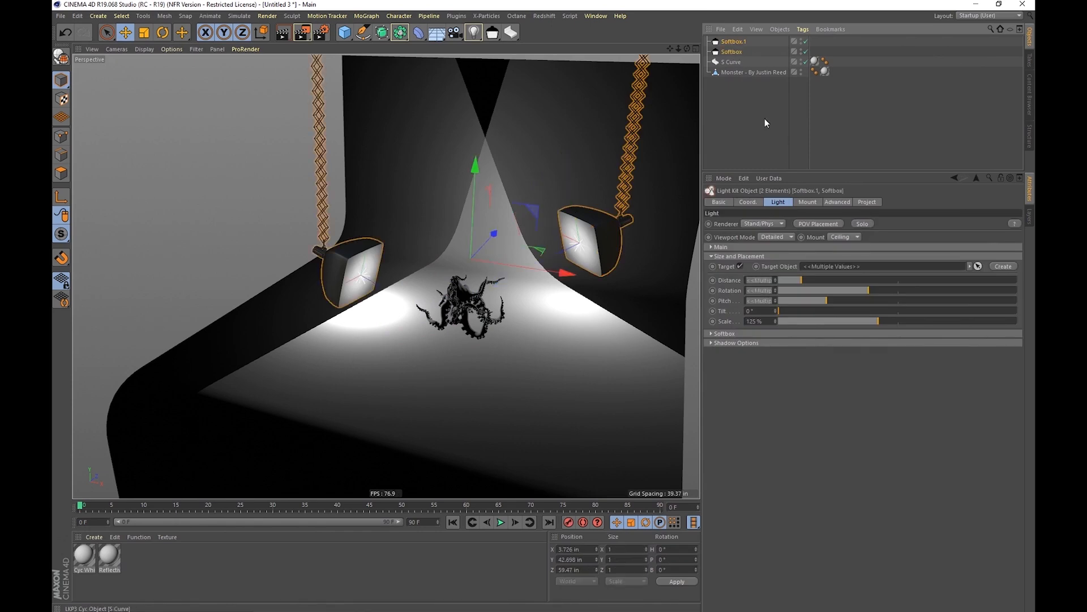
click(970, 267)
click(986, 278)
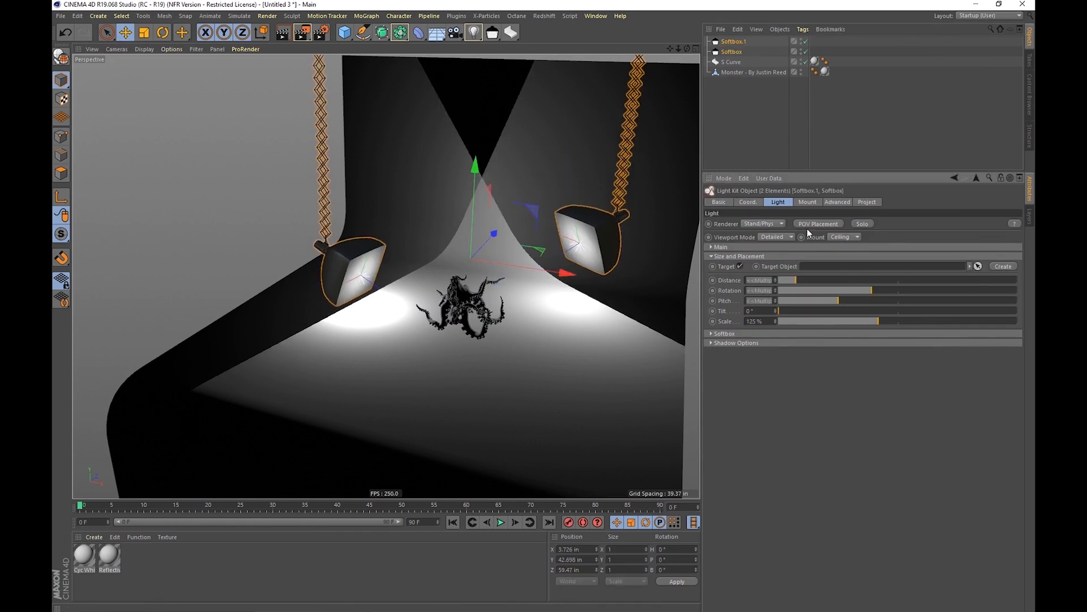
Aim the first softbox at the monster using POV Placement, at a rotation of about 304° and a pitch of about 30°.
click(727, 53)
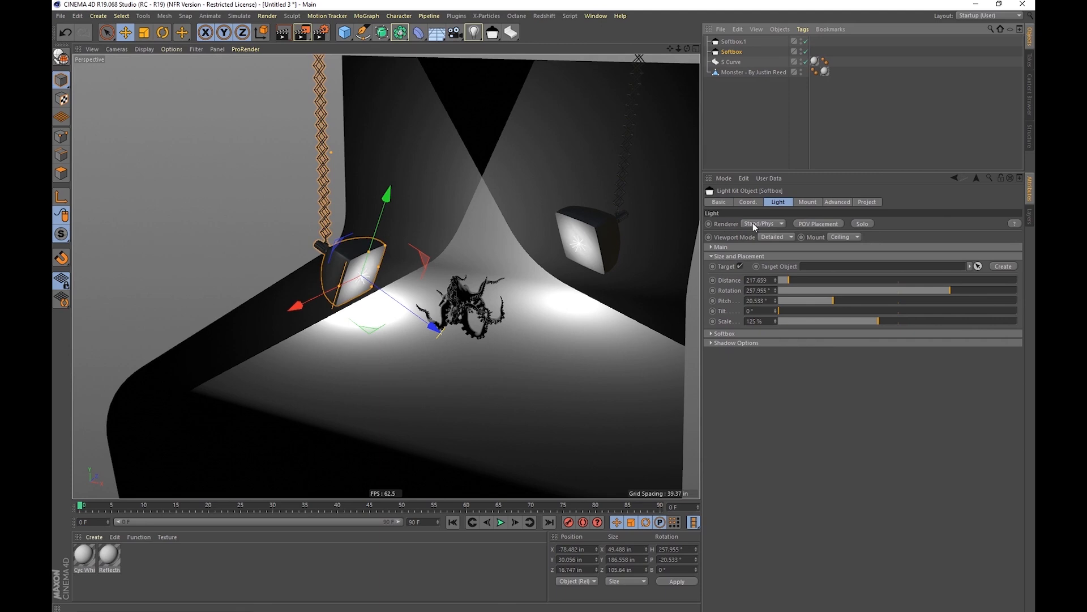
click(808, 227)
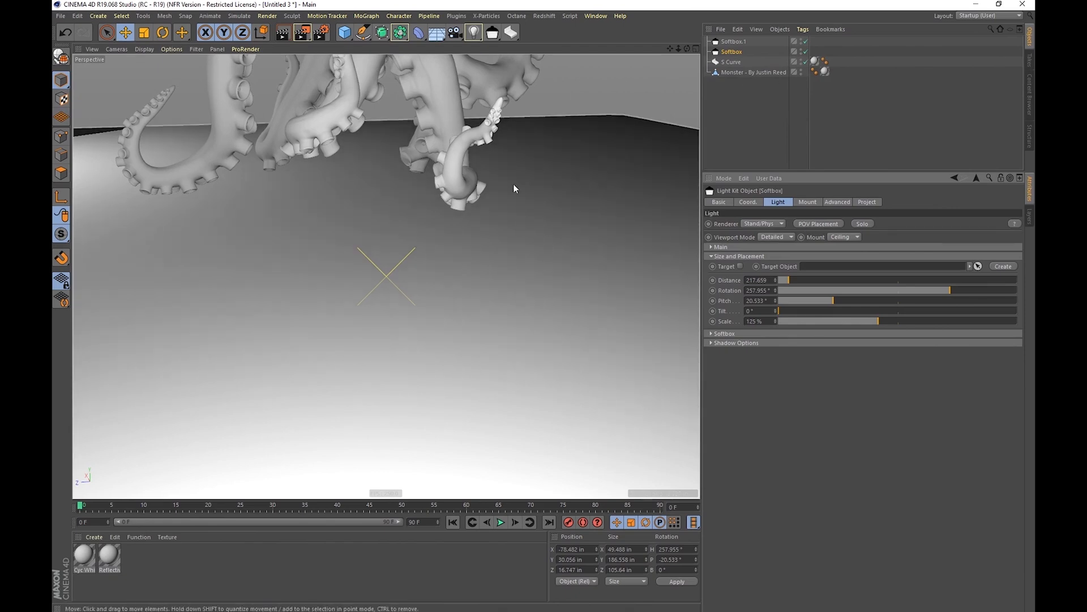
alt+middle_drag(451, 108, 474, 383)
alt+drag(474, 382, 445, 260)
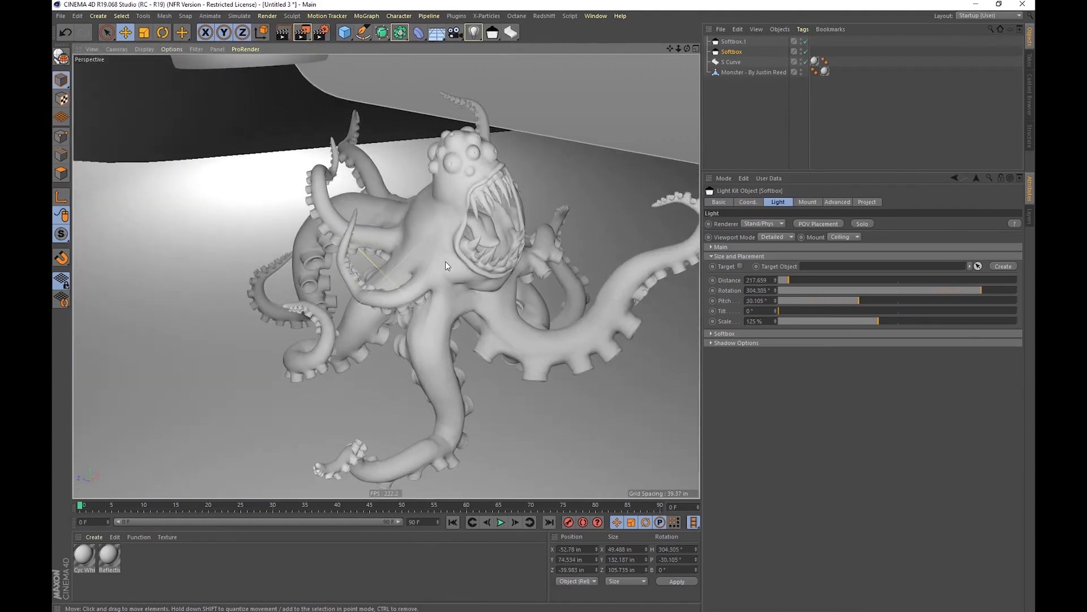
click(813, 224)
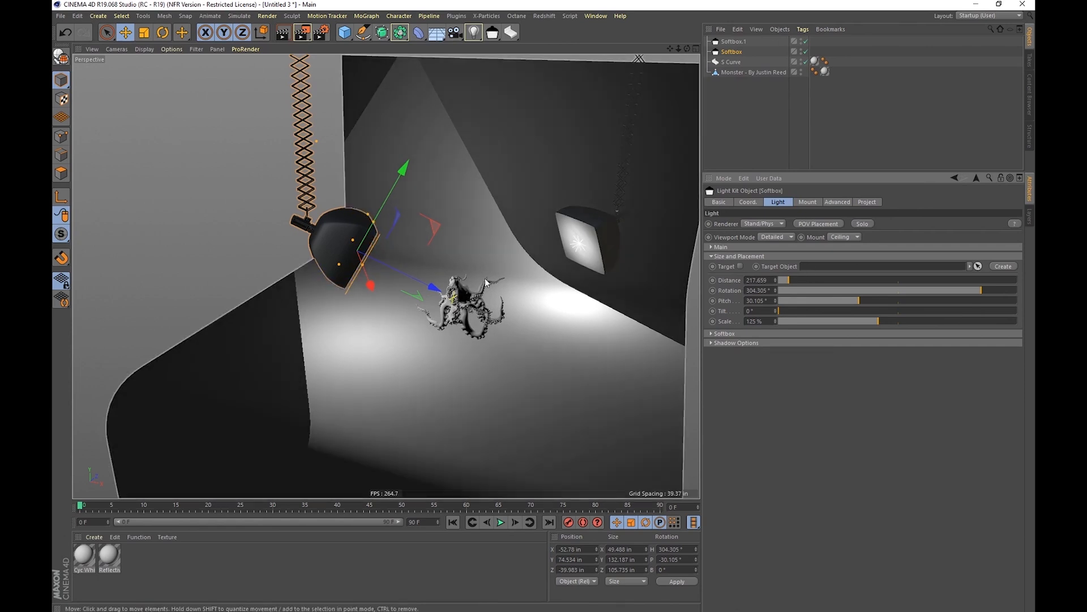
Solo the second softbox to view its light alone, and turn soloing off again.
mouse_move(466, 313)
alt+mouse_down()
mouse_move(425, 291)
mouse_move(476, 303)
mouse_move(498, 326)
mouse_move(483, 316)
alt+mouse_up()
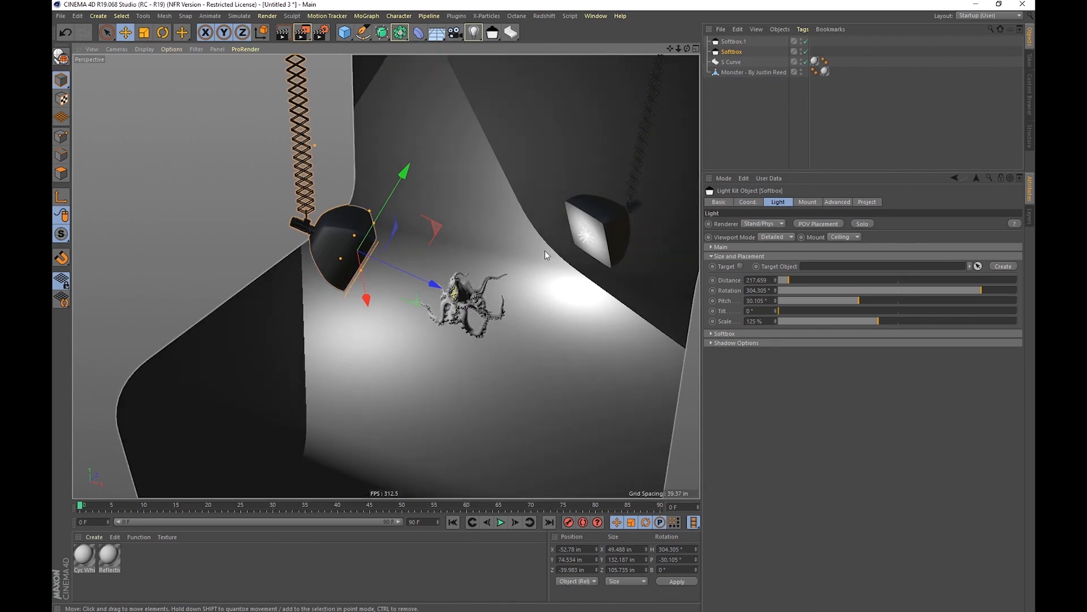
click(594, 222)
click(345, 232)
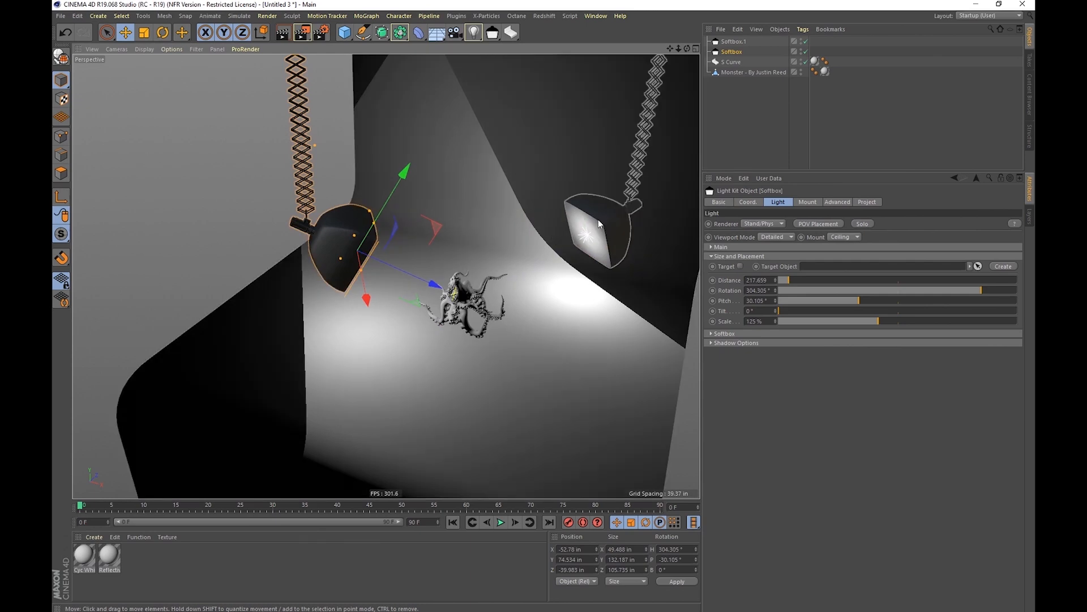
click(598, 223)
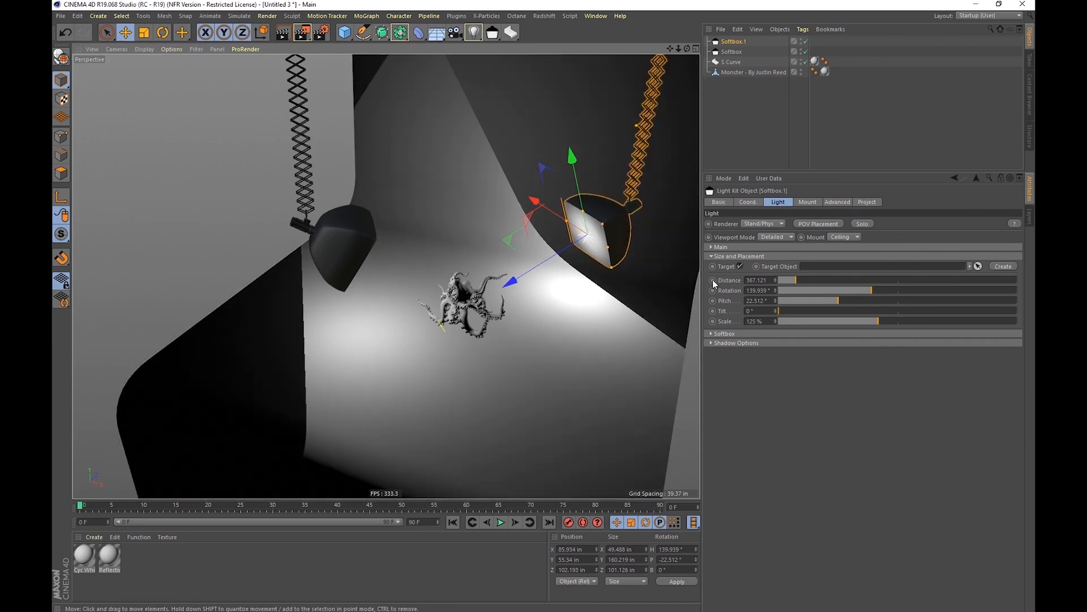
click(858, 224)
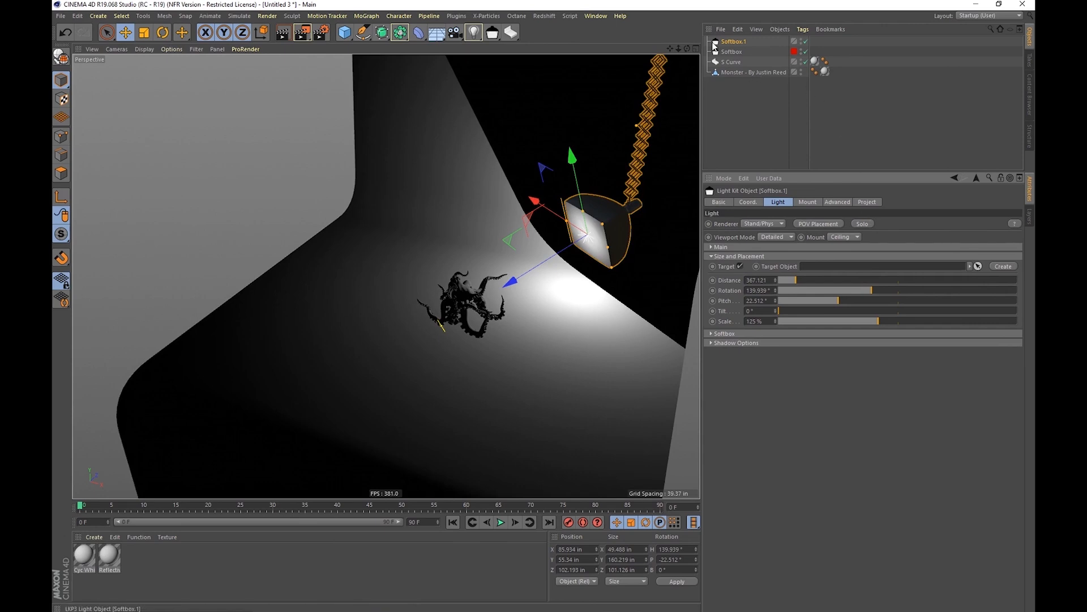
click(862, 223)
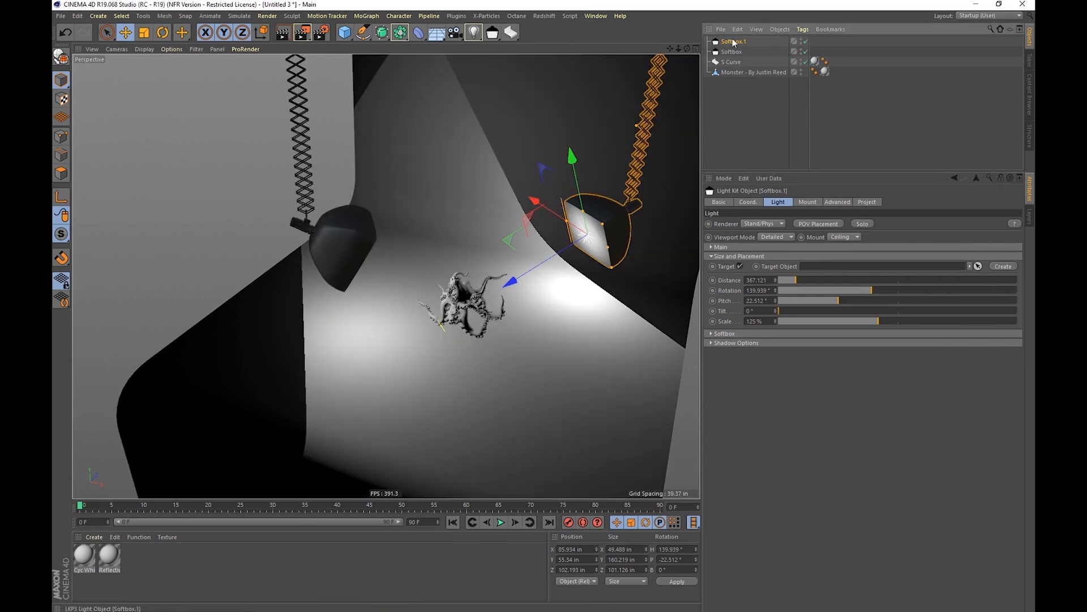
Duplicate the second softbox and place the copy above the monster, at distance about 281, rotation 204° and pitch 51°.
key(ctrl+c)
key(ctrl+v)
drag(561, 284, 417, 240)
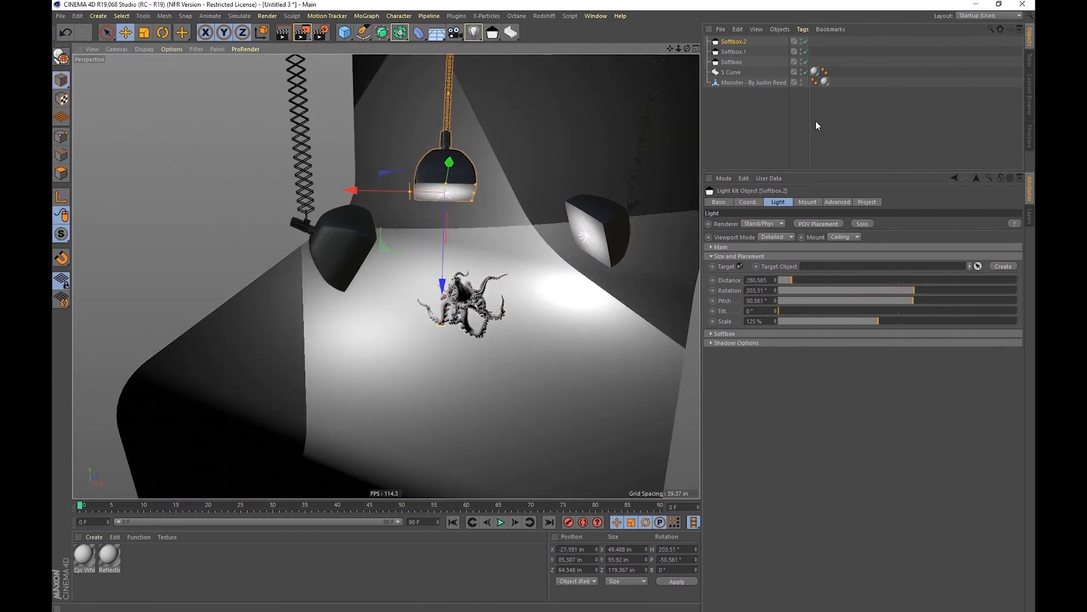
Apply the warmest orange color preset to the overhead softbox.
click(806, 202)
click(779, 203)
click(773, 247)
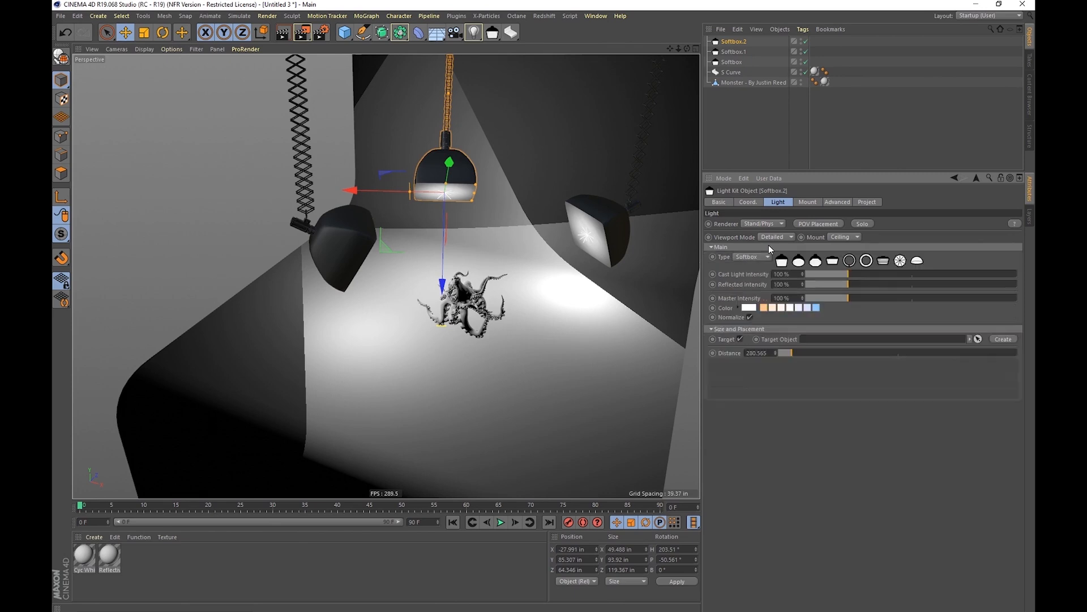
click(763, 308)
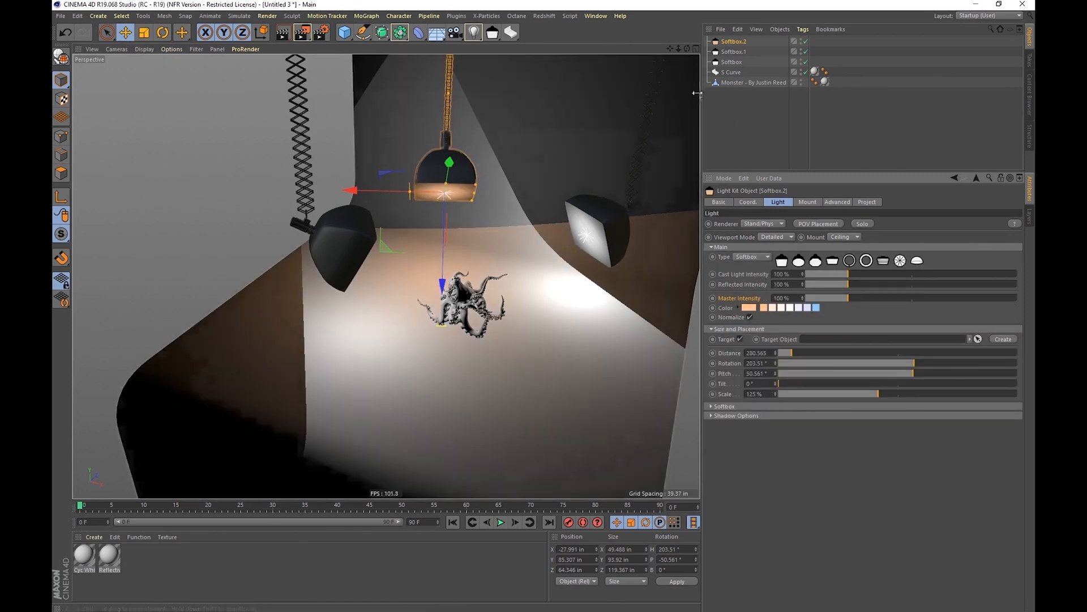
Solo the overhead softbox and bring it to a distance of about 165, with its cast light intensity at 172%.
click(714, 42)
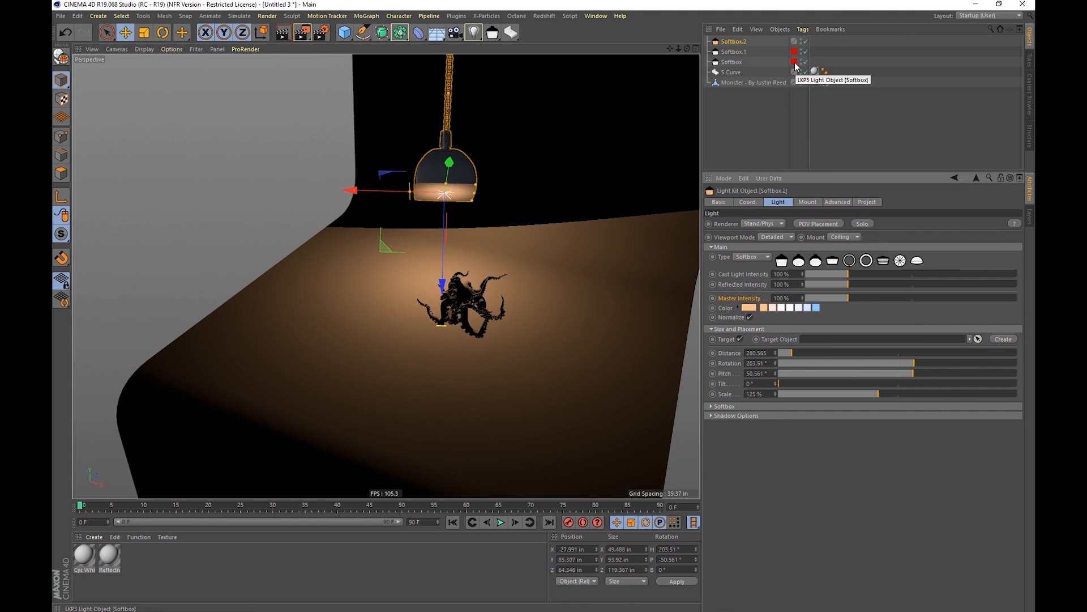
alt+drag(442, 252, 603, 300)
mouse_move(859, 273)
mouse_down()
mouse_move(897, 274)
mouse_move(879, 274)
mouse_up()
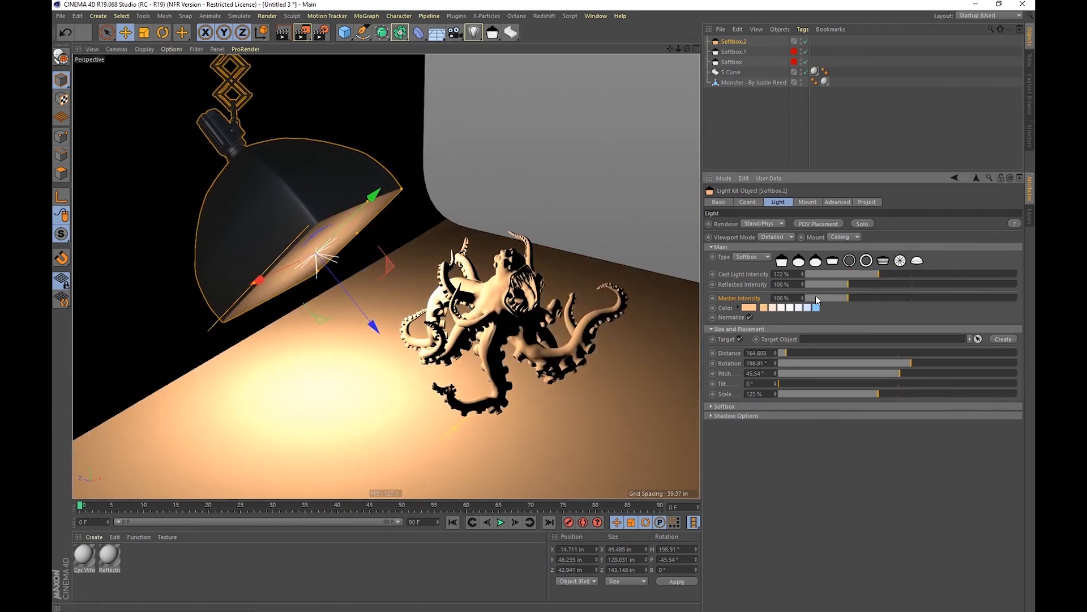
Give the overhead softbox the pale warm color preset, with cast light intensity 54% and reflected intensity 211%.
click(773, 308)
click(830, 274)
mouse_move(876, 286)
mouse_down()
mouse_move(913, 285)
mouse_move(895, 286)
mouse_up()
alt+drag(537, 316, 566, 308)
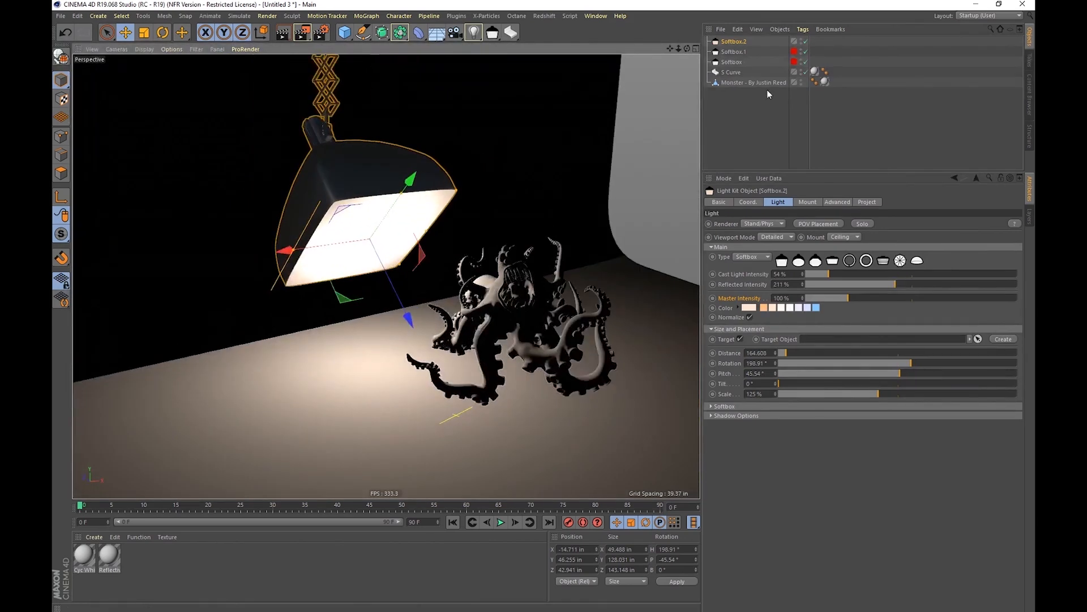
Solo the other two softboxes in turn to view each one's light, and end soloing.
double_click(717, 44)
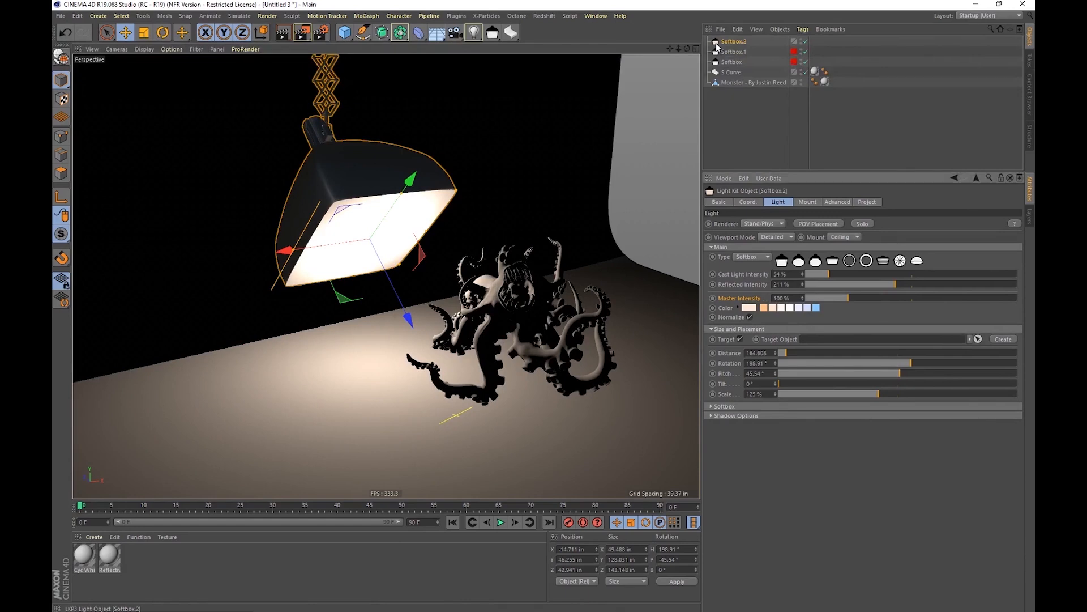
alt+drag(568, 114, 453, 237)
double_click(717, 52)
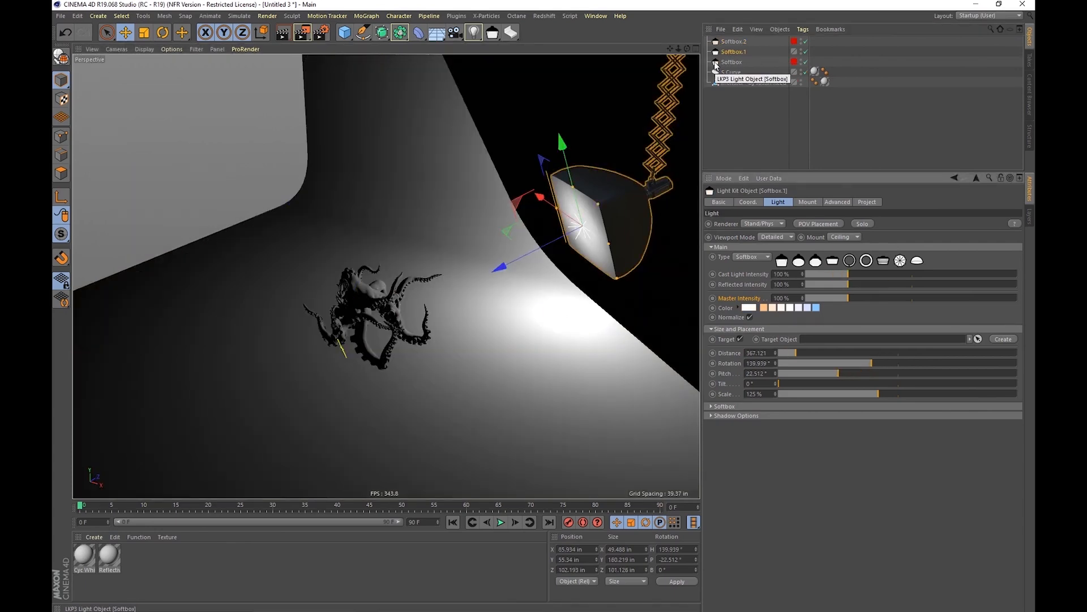
double_click(716, 62)
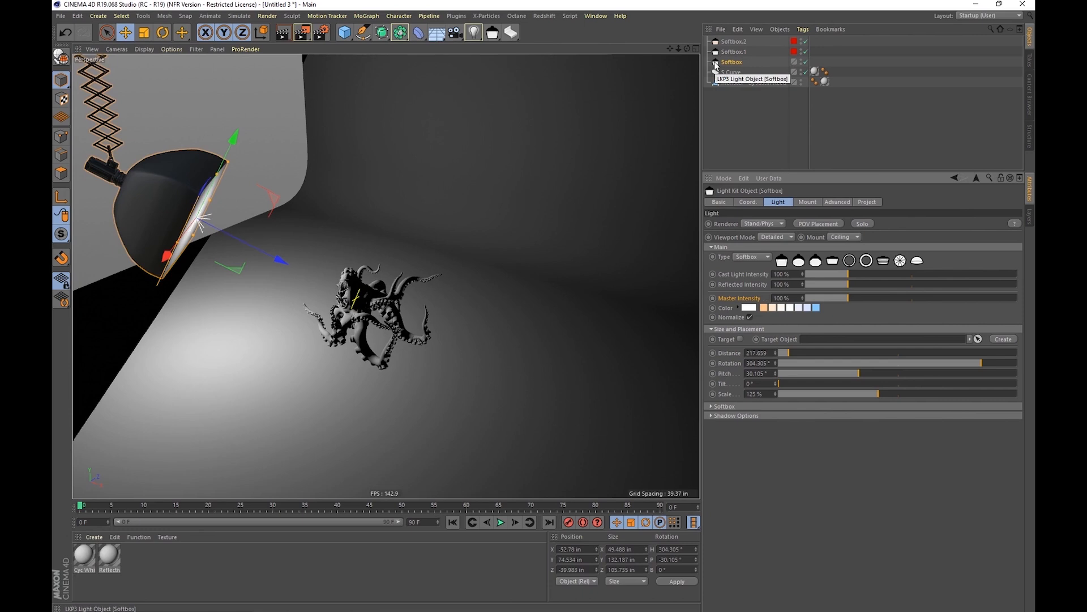
double_click(716, 63)
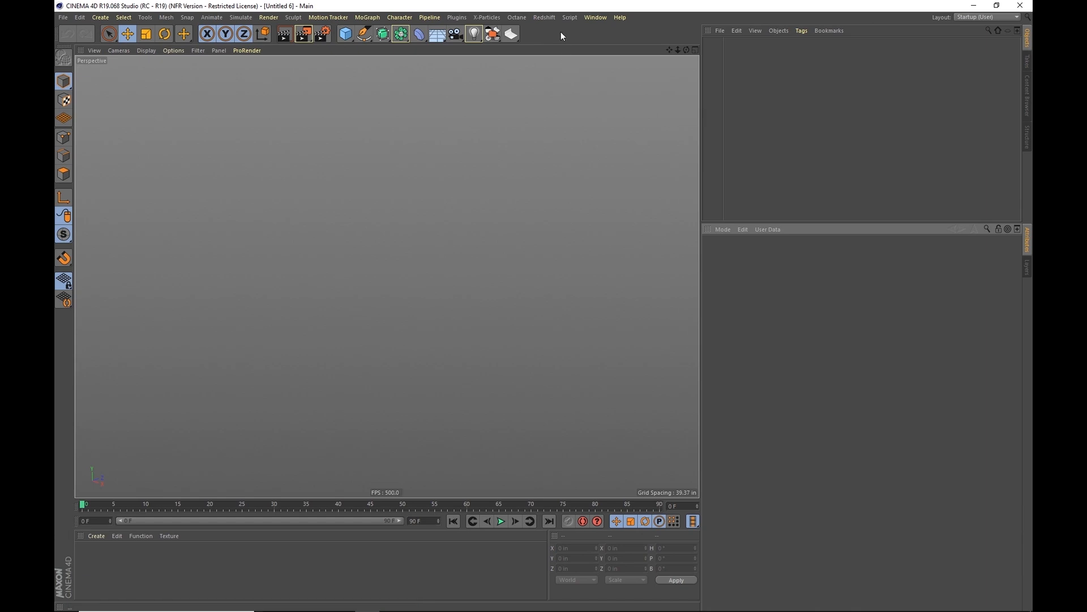
Open an enlarged Light Kit Browser and load the Dark and Stormy with Pedestal studio into the empty scene.
click(490, 33)
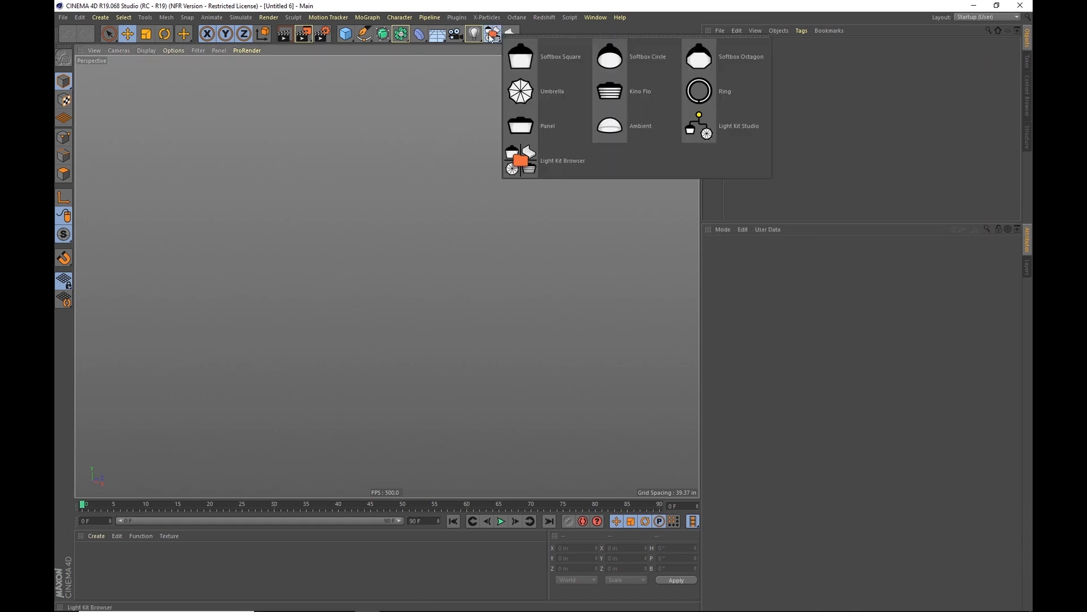
click(528, 152)
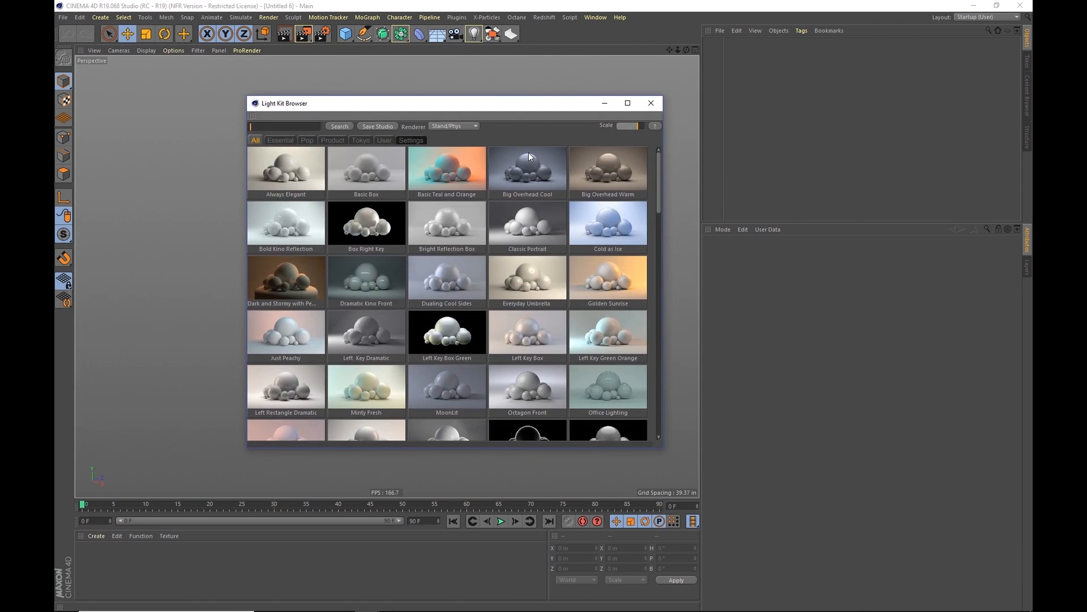
drag(498, 106, 391, 68)
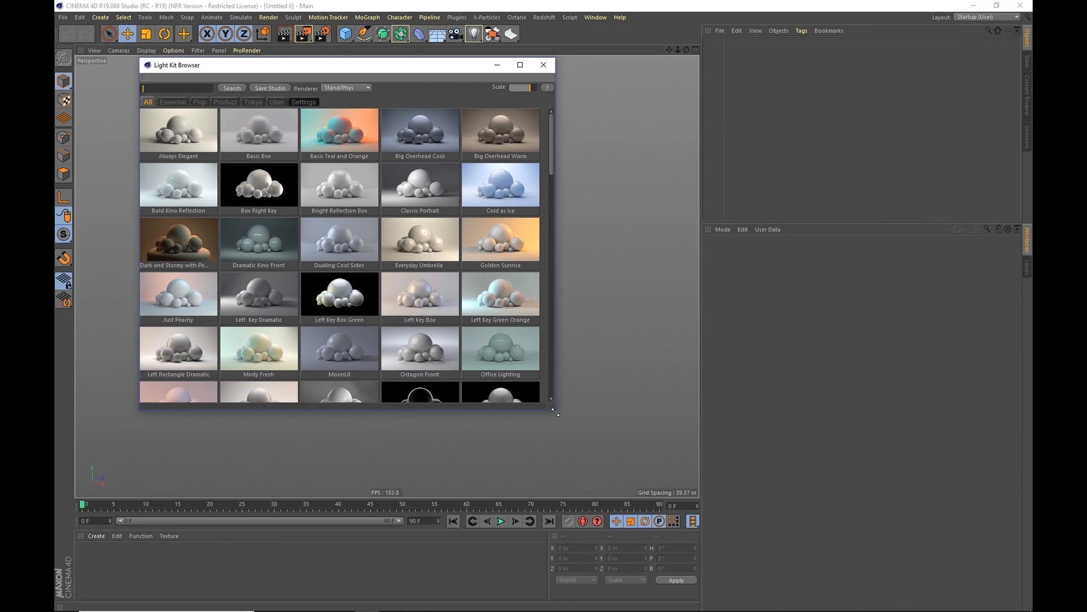
drag(556, 413, 644, 479)
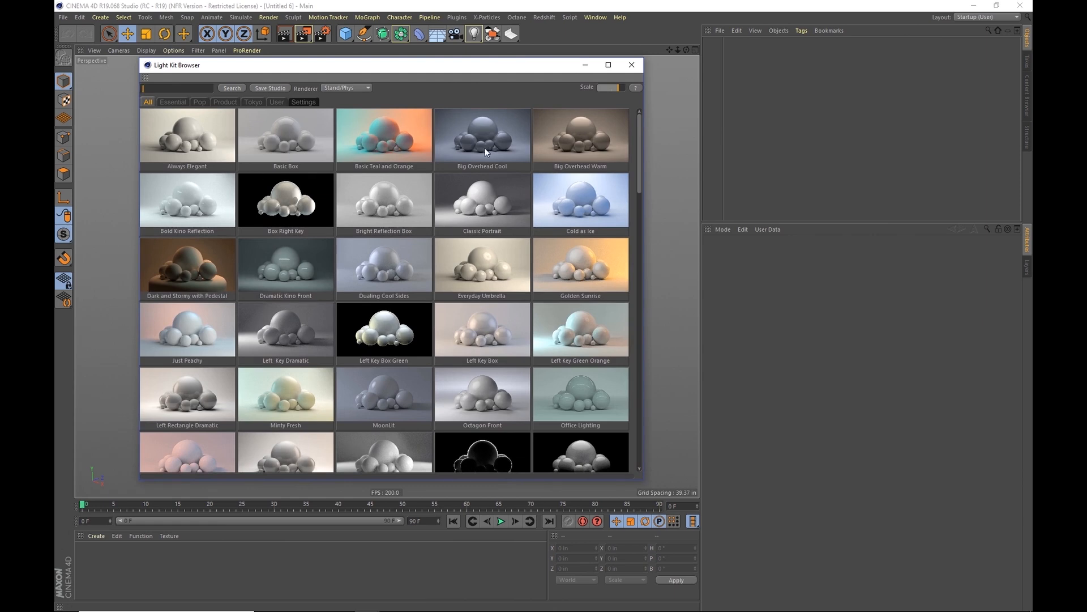
click(211, 271)
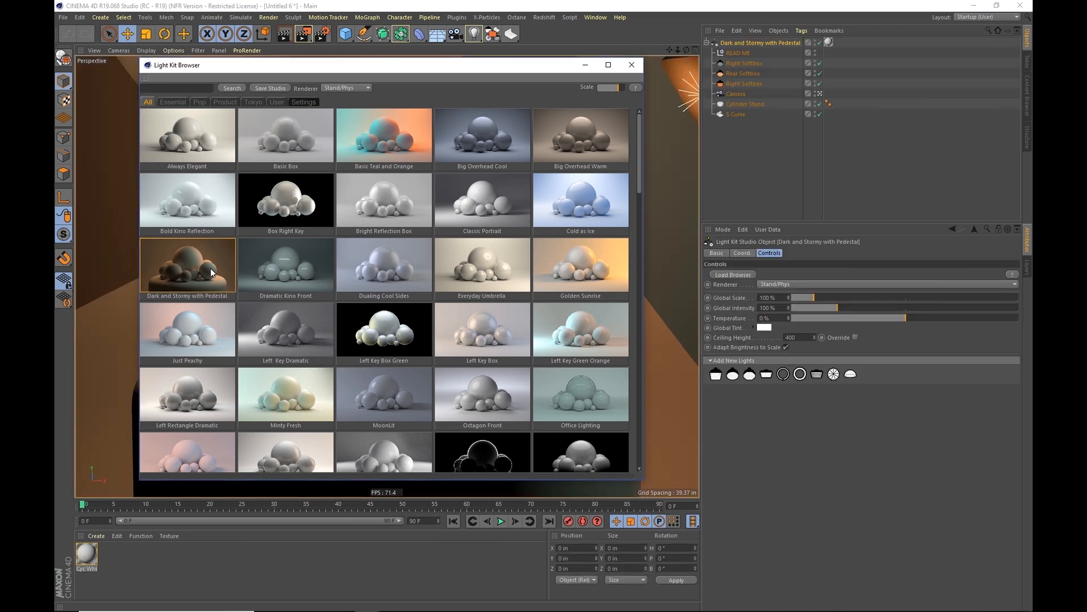
drag(430, 69, 430, 99)
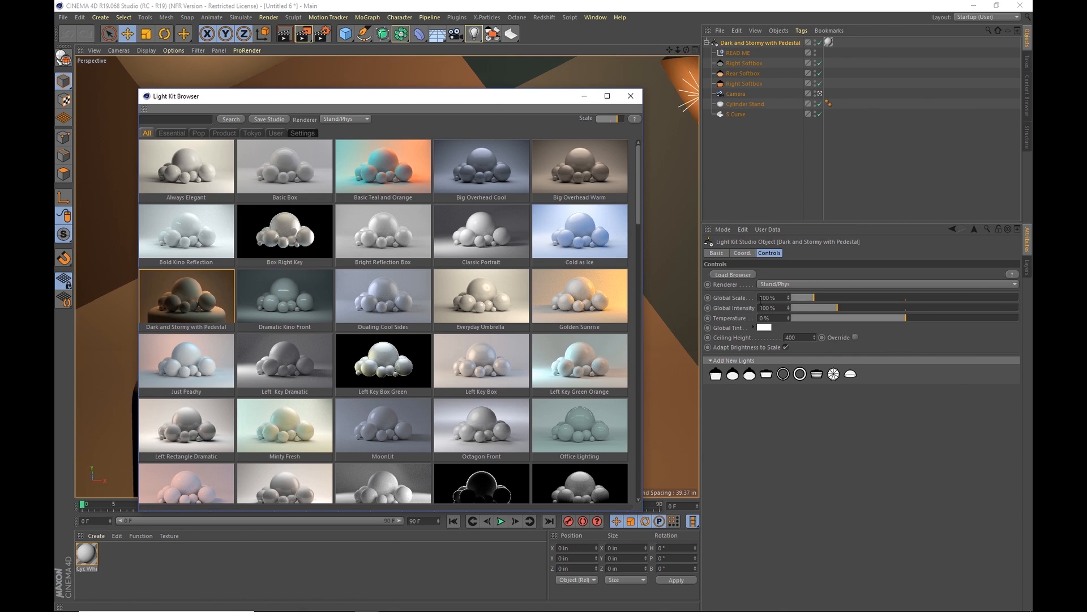
Check the loaded studio's renderer choices and set the Light Kit Browser's renderer to Redshift.
click(778, 283)
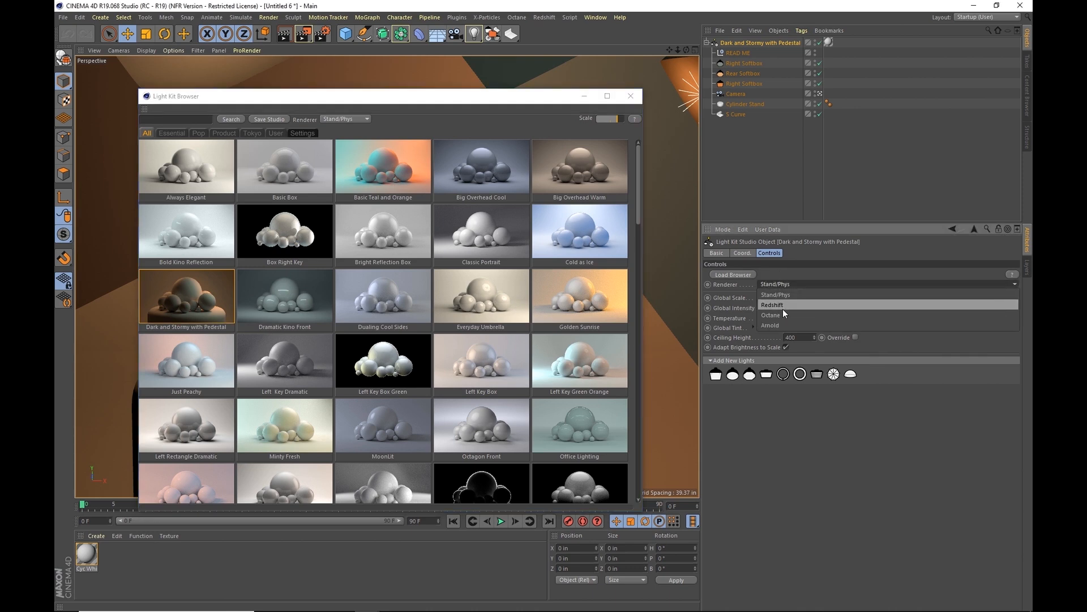
click(800, 268)
click(336, 119)
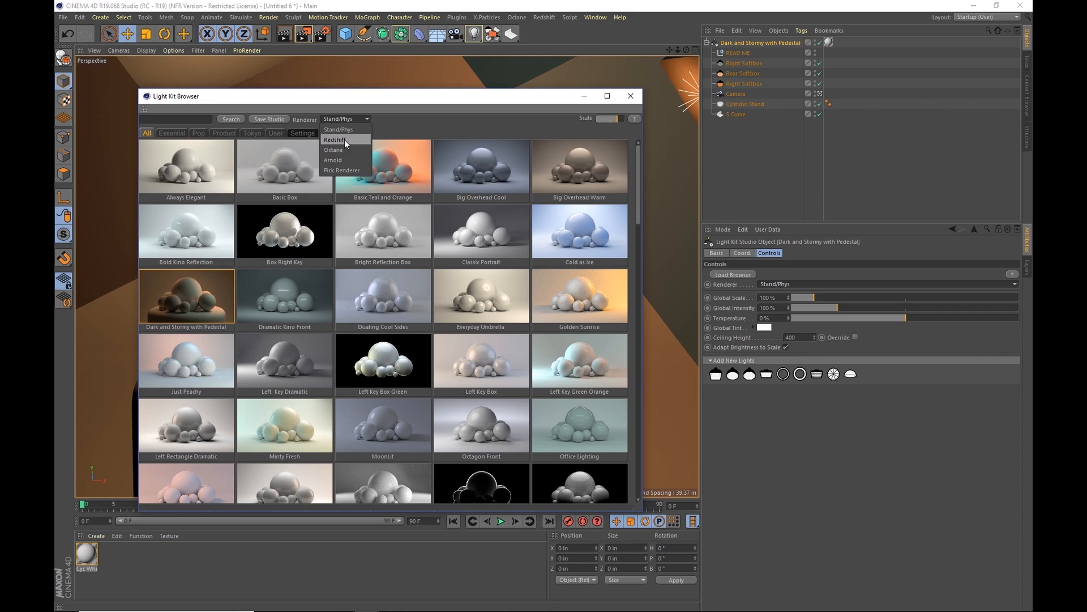
click(344, 139)
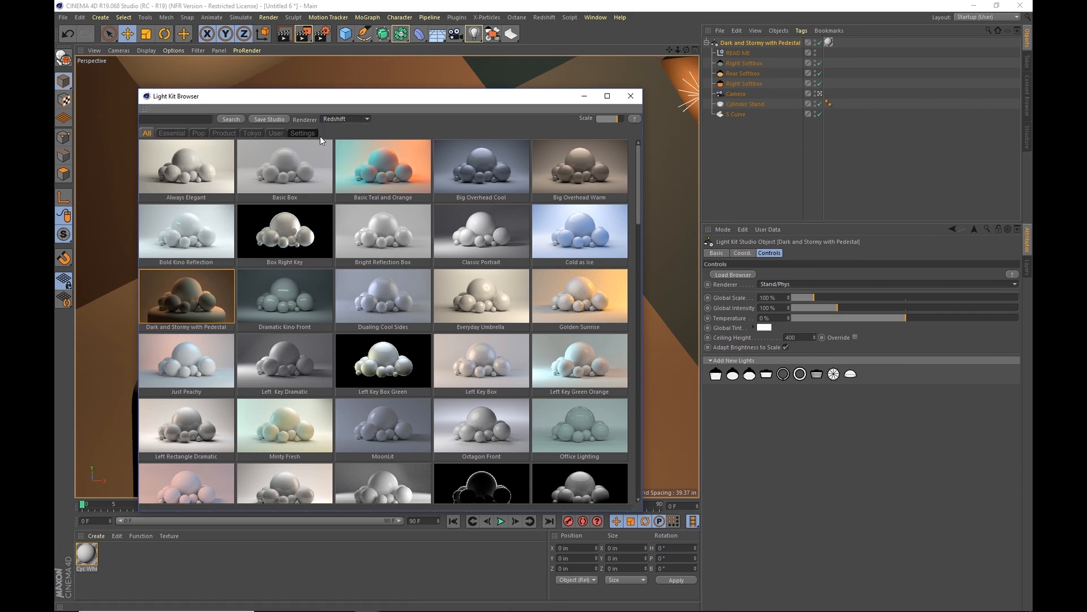
Set the browser's Auto Load Model to Spheres and reload the Dark and Stormy with Pedestal studio from the Essential category.
drag(311, 101, 728, 147)
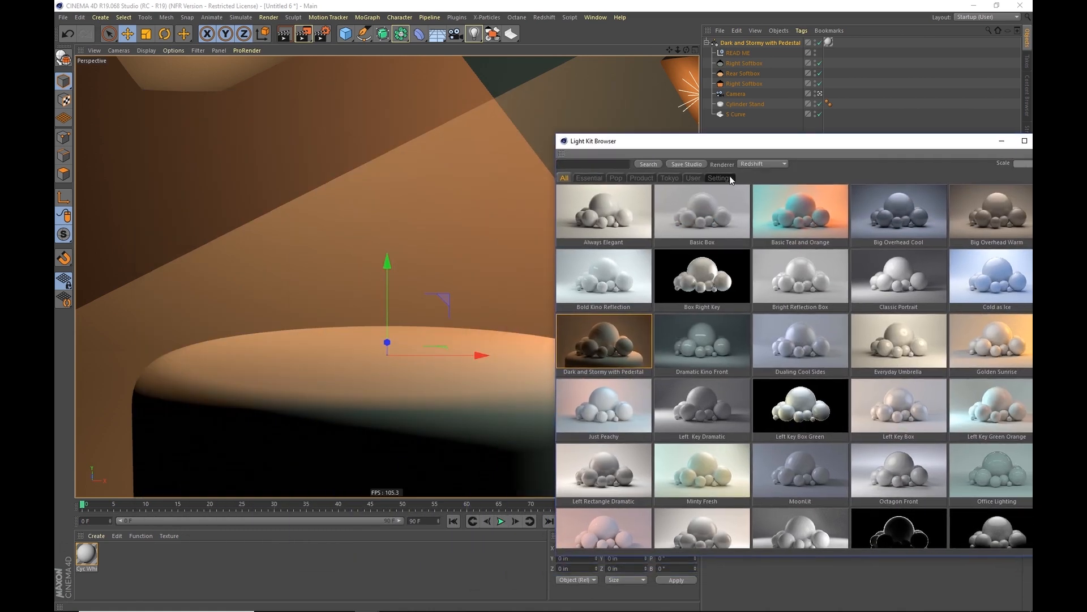
click(720, 178)
click(562, 258)
click(619, 258)
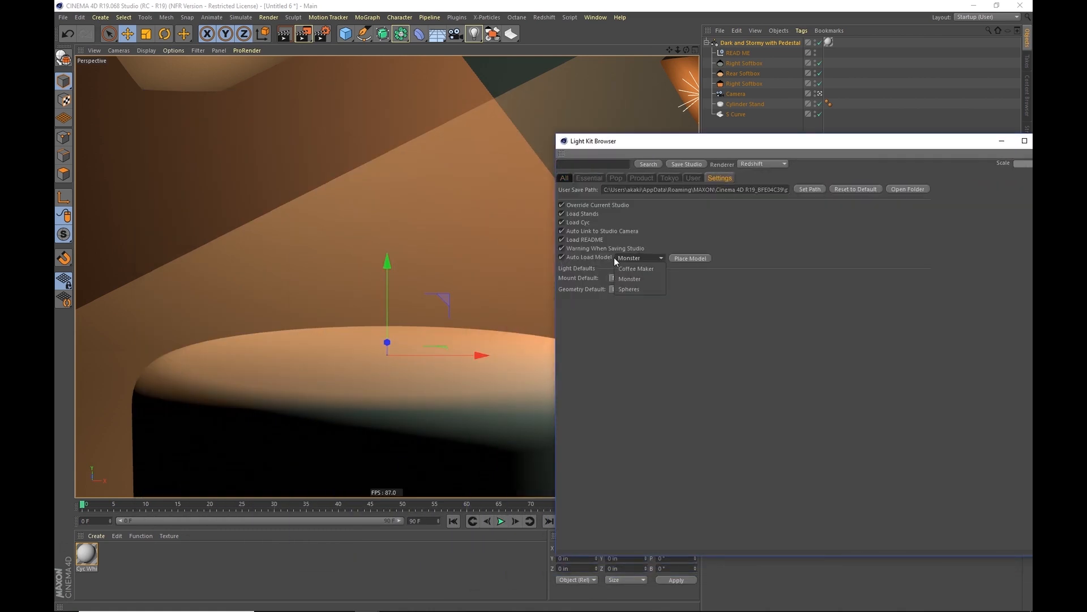
click(630, 289)
click(619, 179)
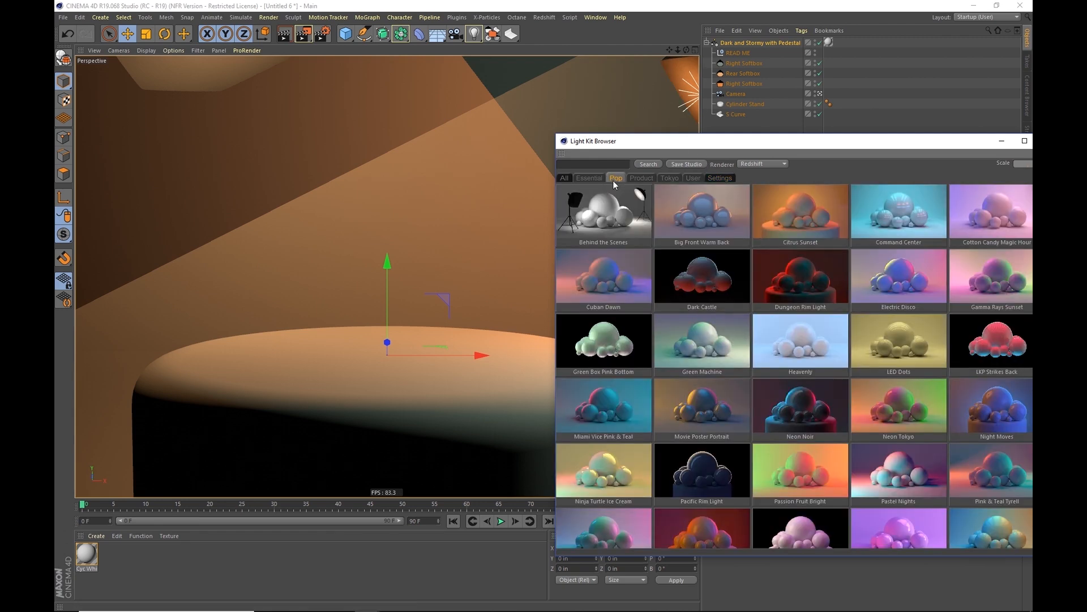
click(589, 178)
click(598, 334)
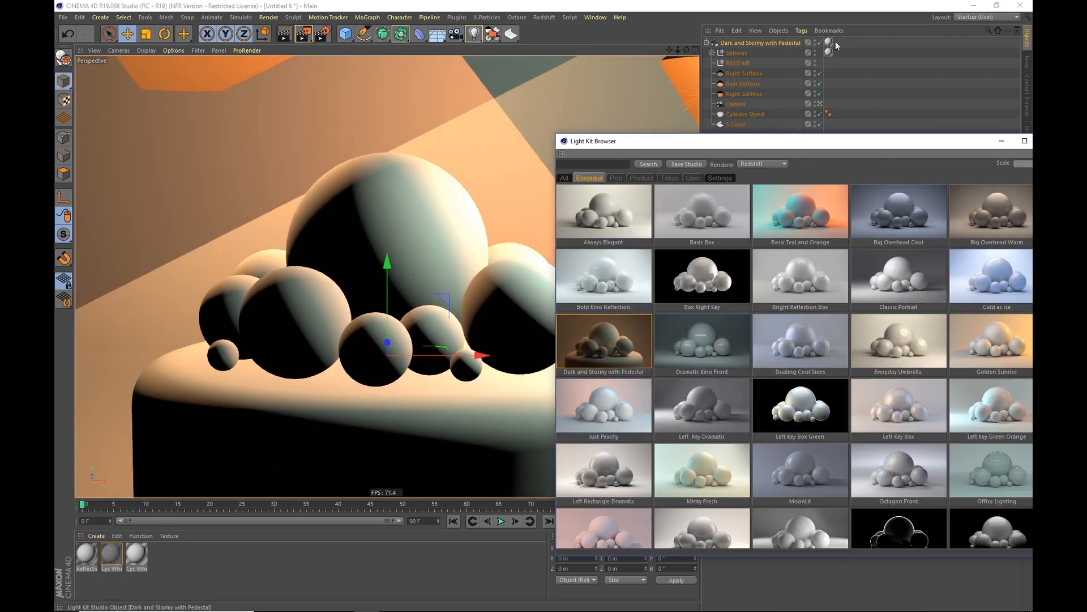
Open the render settings and set the scene's renderer to Redshift.
mouse_move(745, 145)
mouse_down()
mouse_move(422, 298)
mouse_move(375, 412)
mouse_move(430, 410)
mouse_move(619, 351)
mouse_move(630, 318)
mouse_move(539, 152)
mouse_move(546, 168)
mouse_up()
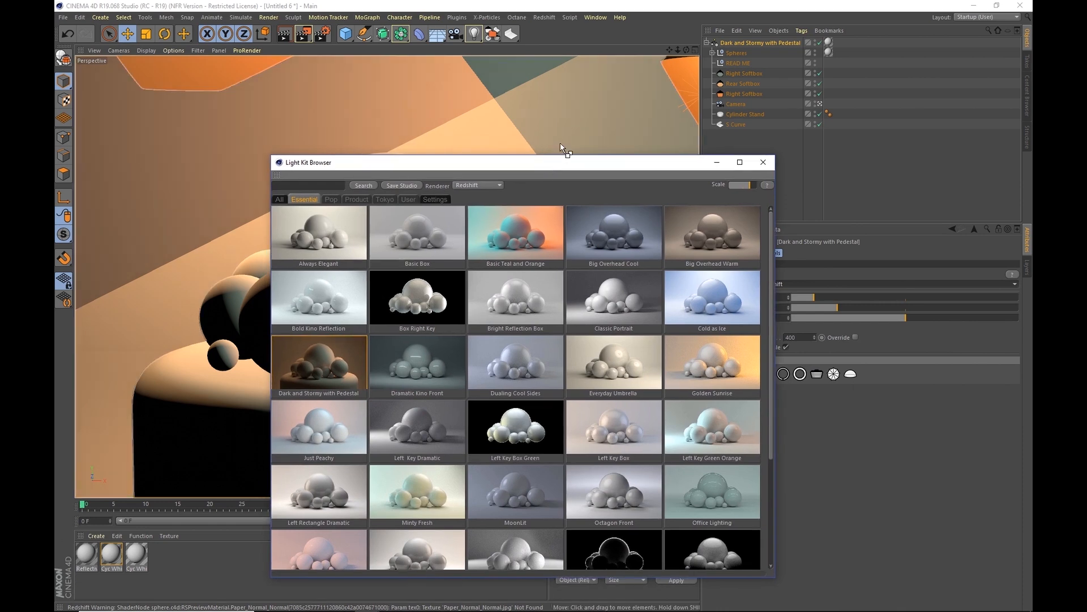
click(645, 14)
key(ctrl+b)
click(280, 192)
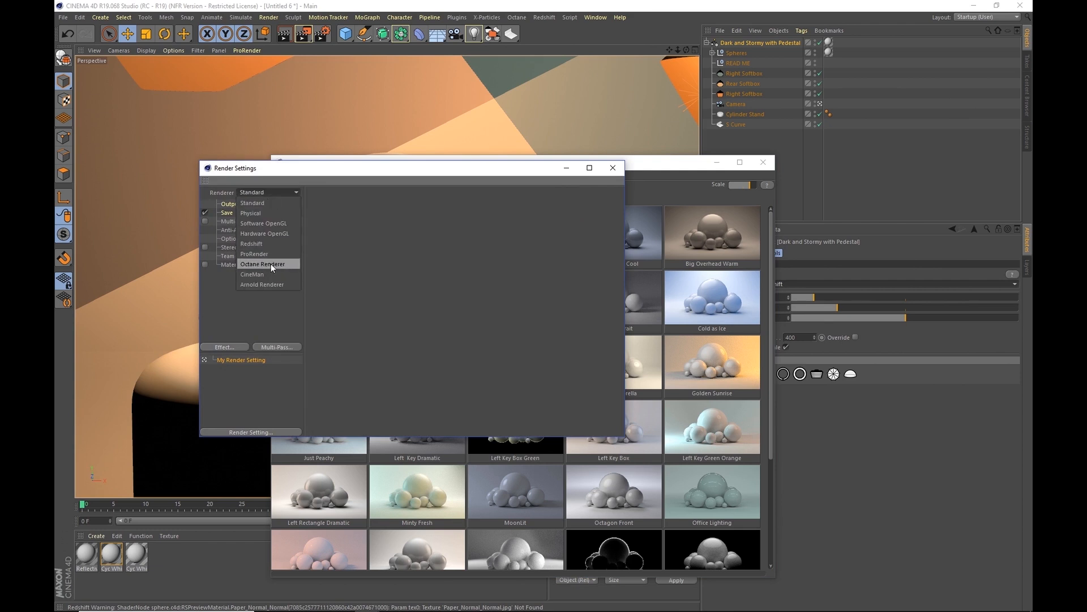
click(277, 242)
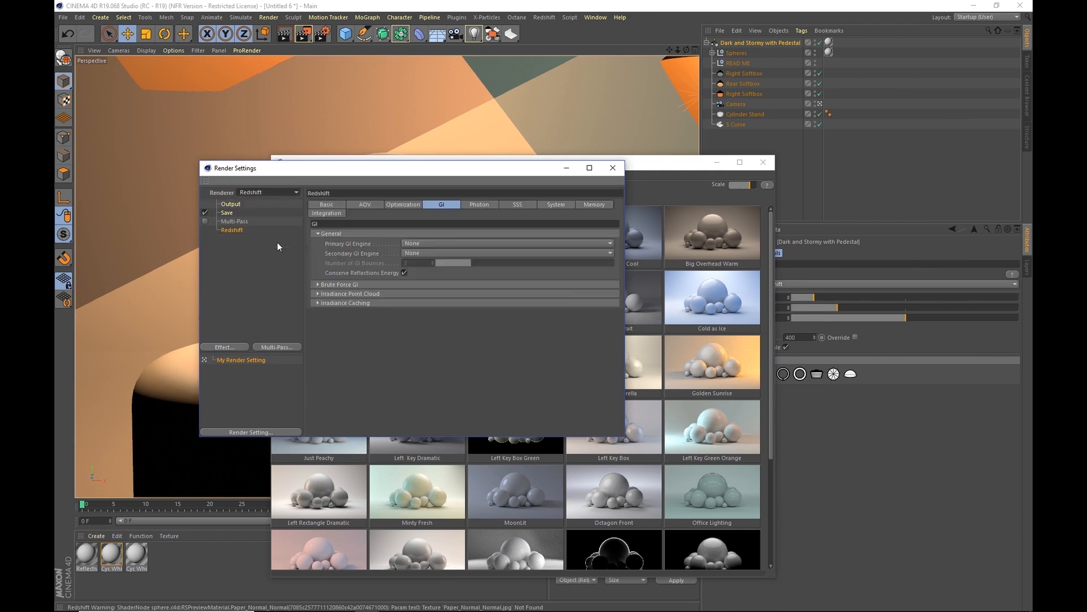
Set Redshift's primary GI engine to Brute Force, secondary engine to Irradiance Point Cloud, and the number of GI bounces to 5.
click(415, 244)
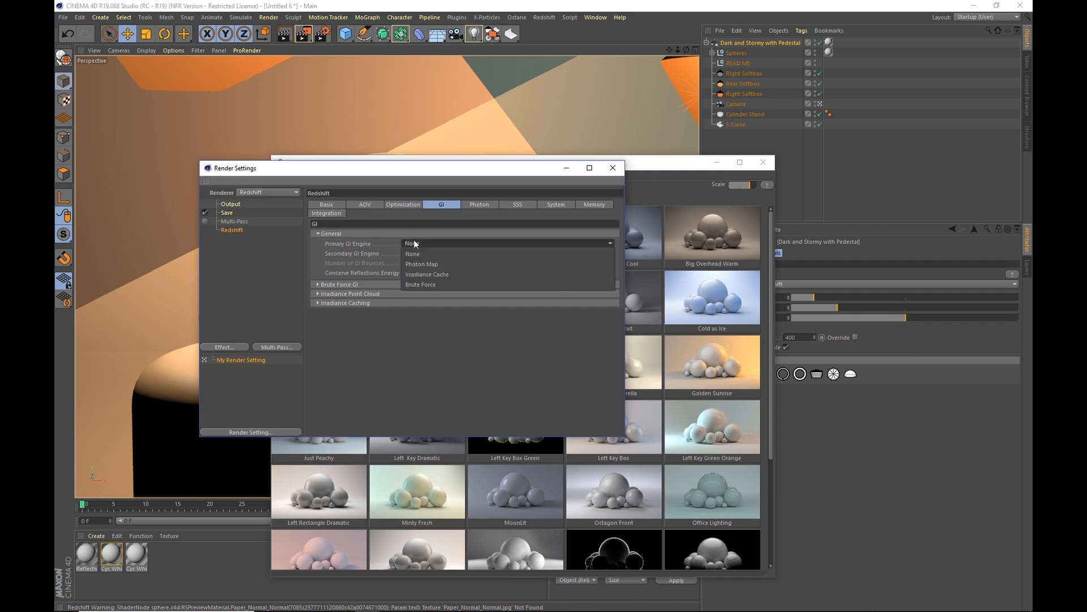
click(453, 285)
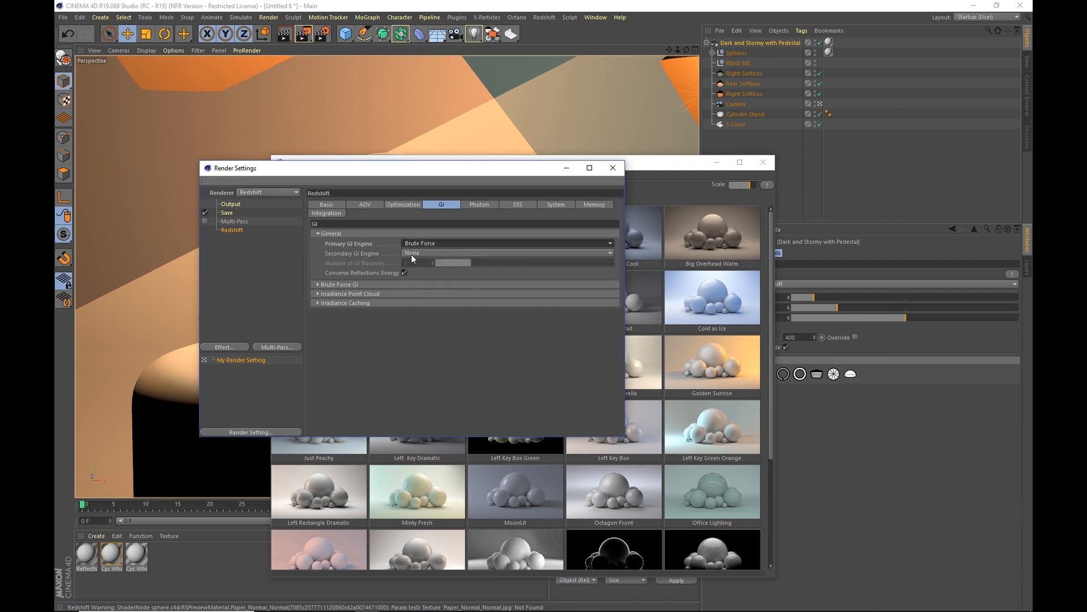
click(411, 255)
click(456, 285)
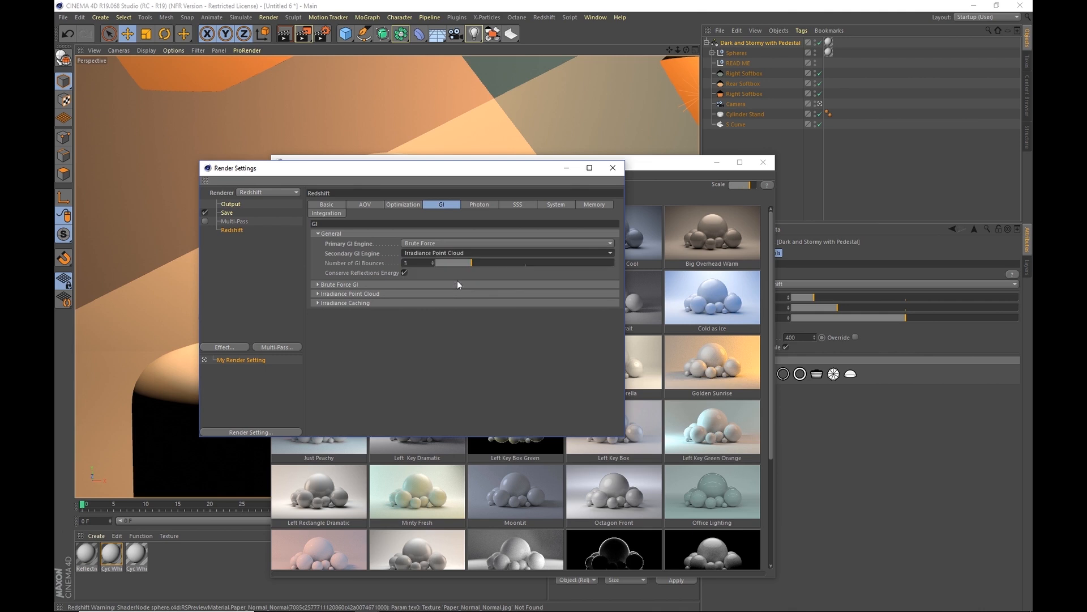
click(433, 261)
click(432, 261)
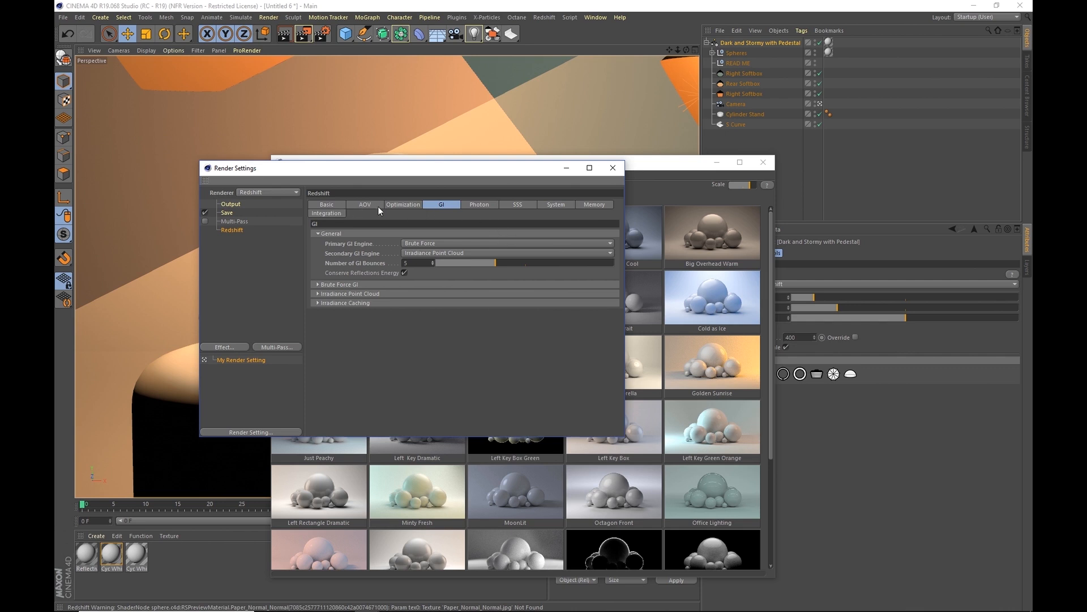
Set Redshift's unified sampling to a minimum of 406 and a maximum of 700 samples, and close the render settings.
click(344, 208)
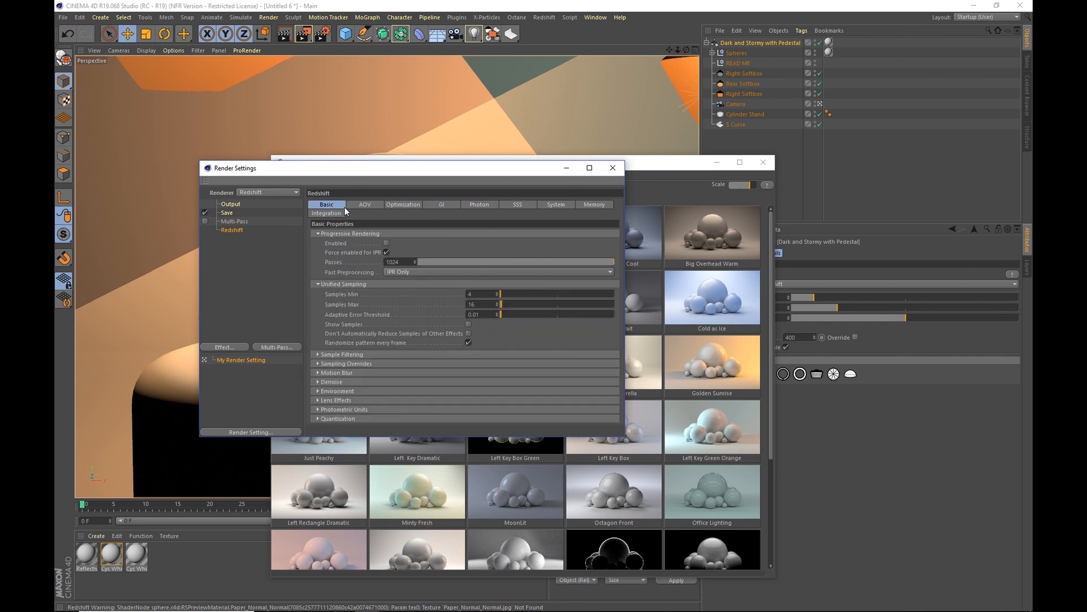
click(578, 303)
click(545, 294)
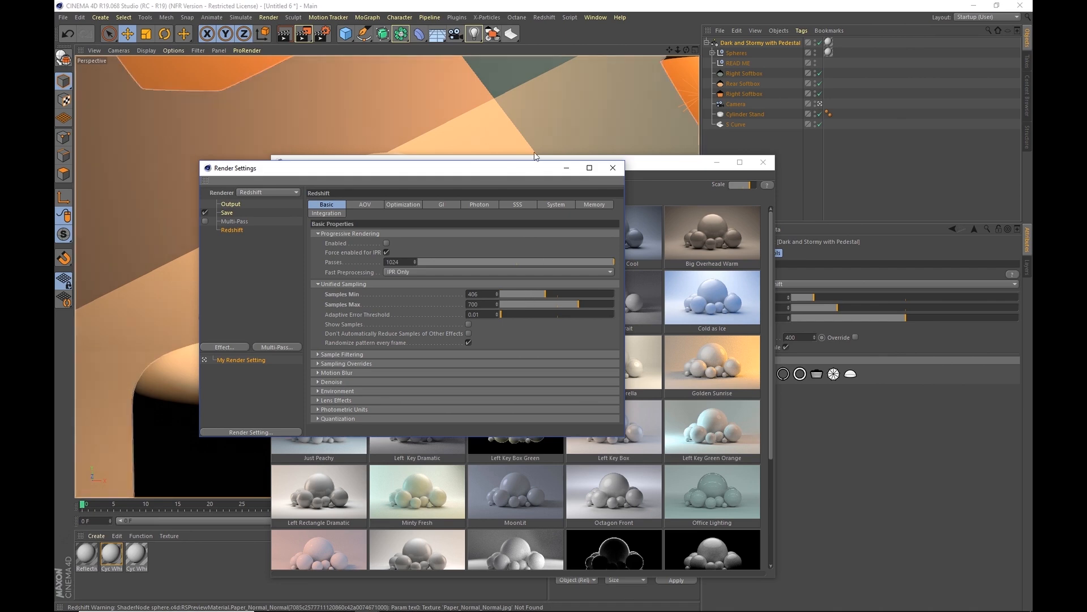
click(613, 168)
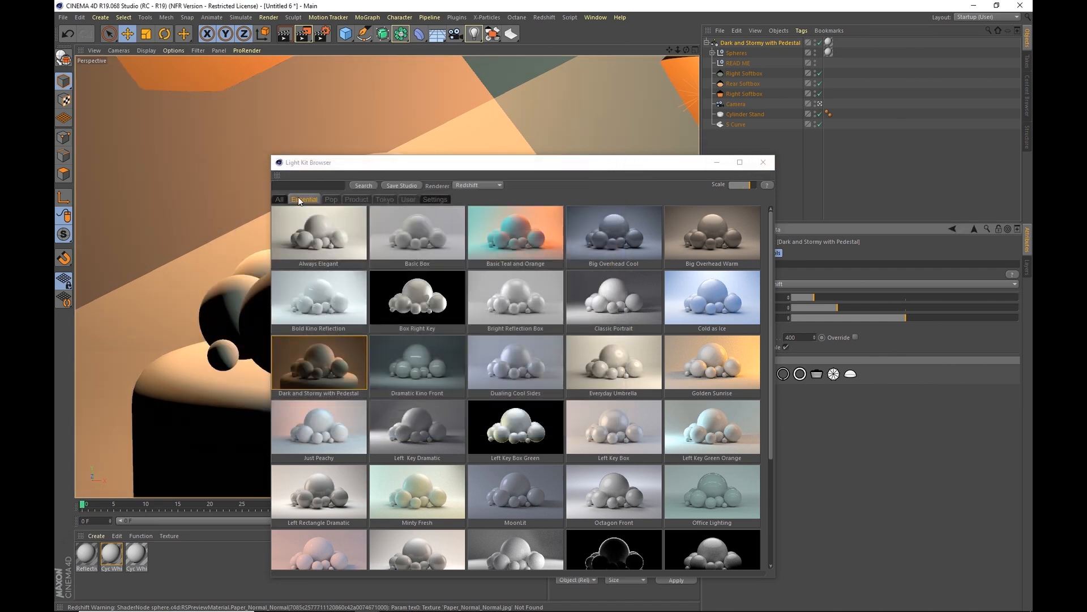
Close the Light Kit Browser and start a live render of the spheres in the Redshift RenderView.
click(763, 162)
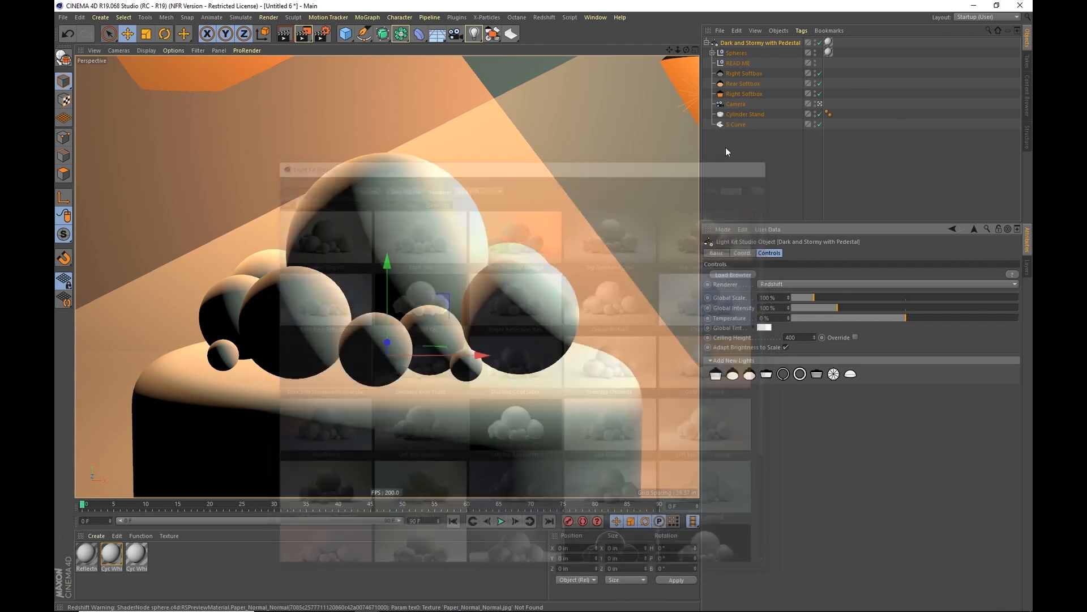
click(545, 17)
click(595, 100)
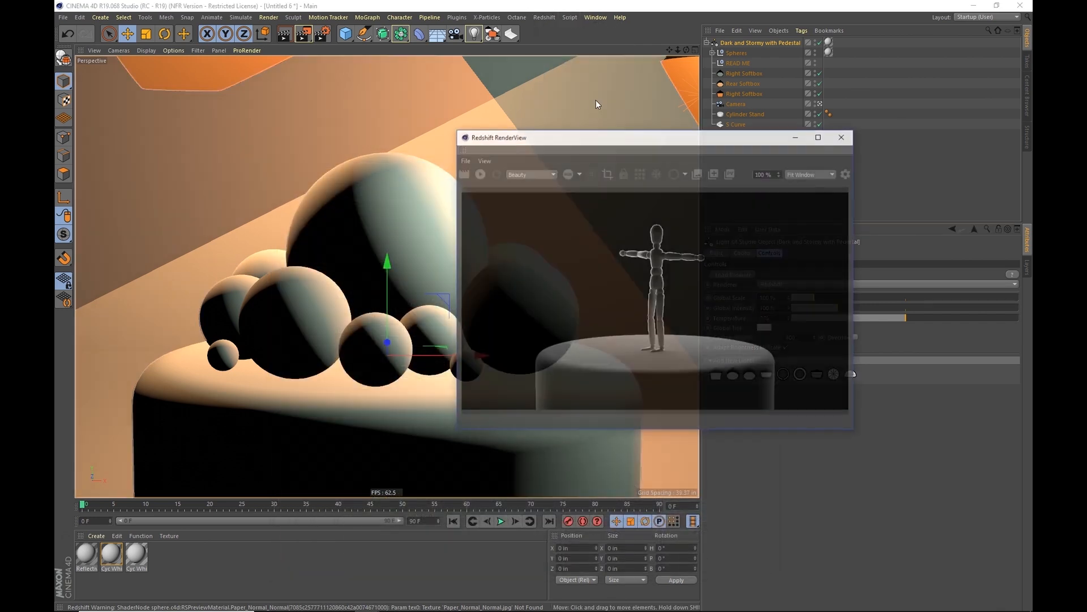
drag(581, 139, 360, 140)
click(261, 176)
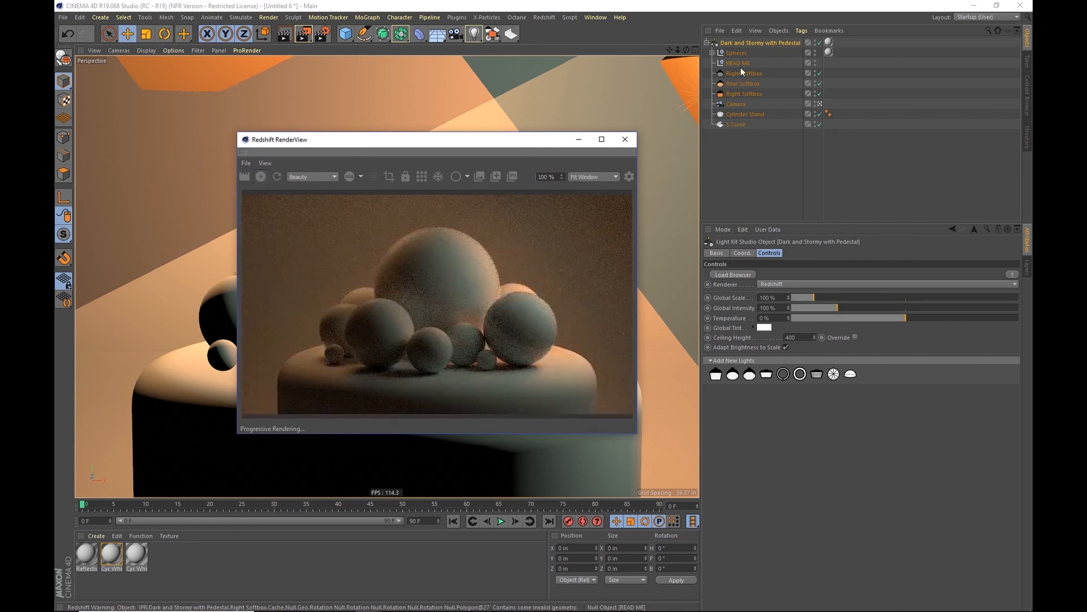
Give the first Right Softbox the warm orange color preset and the second Right Softbox a blue color with hue 225°.
click(746, 74)
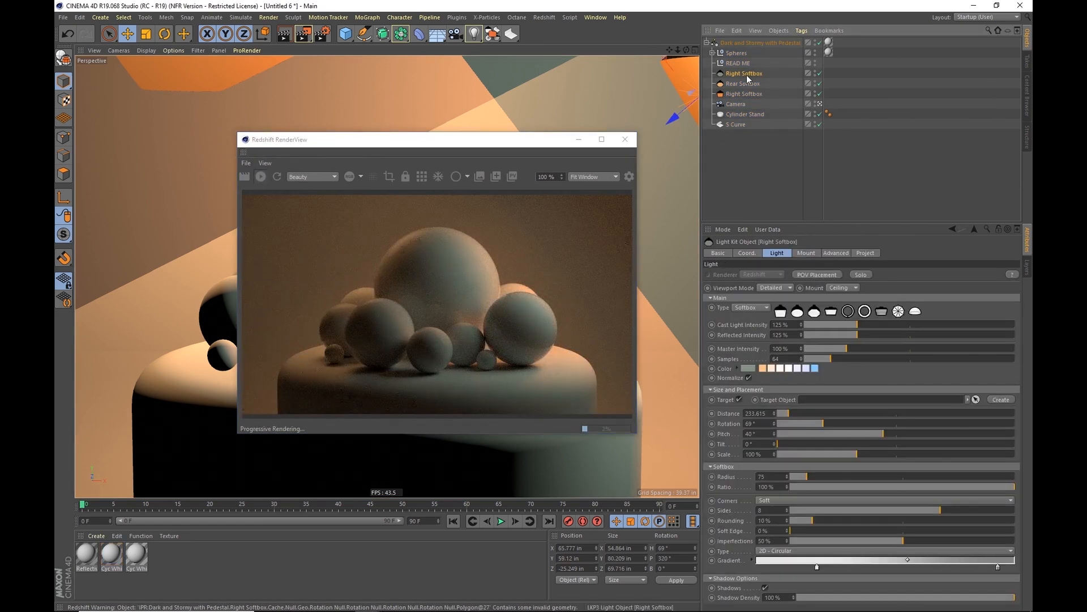
click(762, 368)
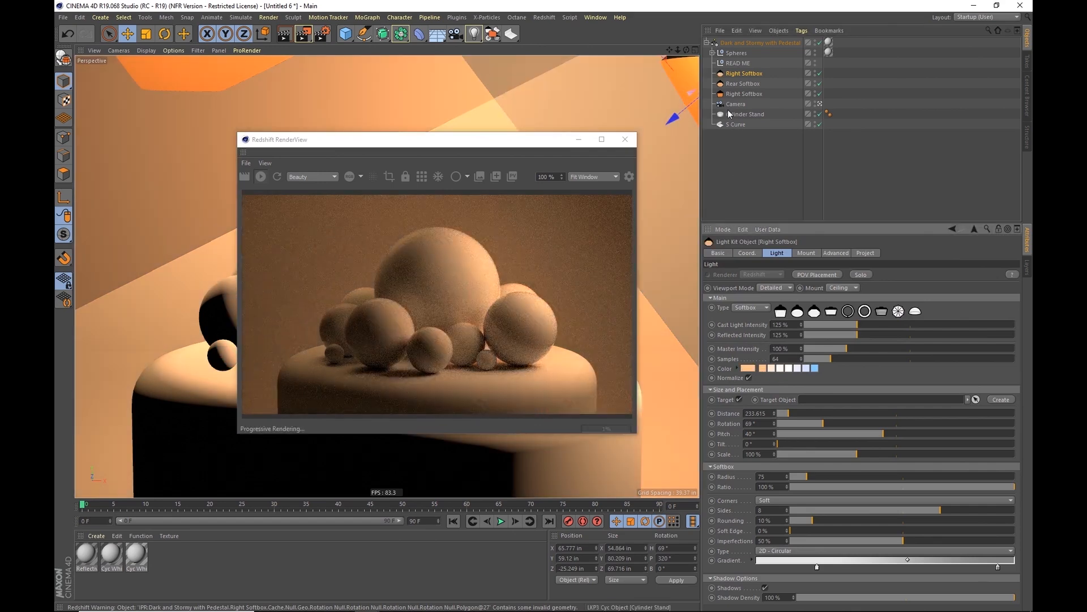
click(748, 368)
click(780, 367)
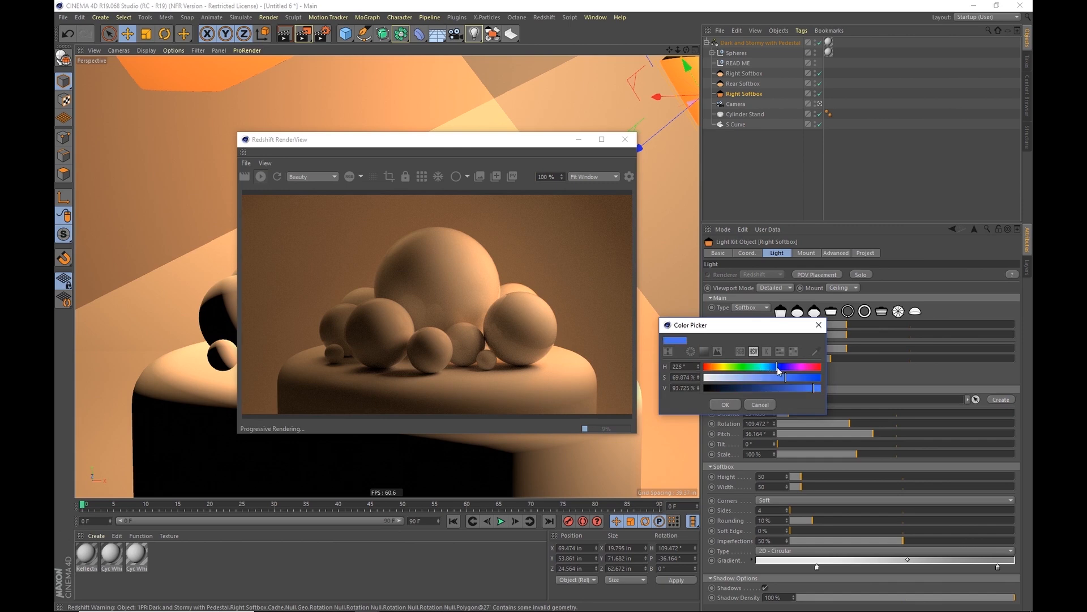
click(725, 404)
click(739, 399)
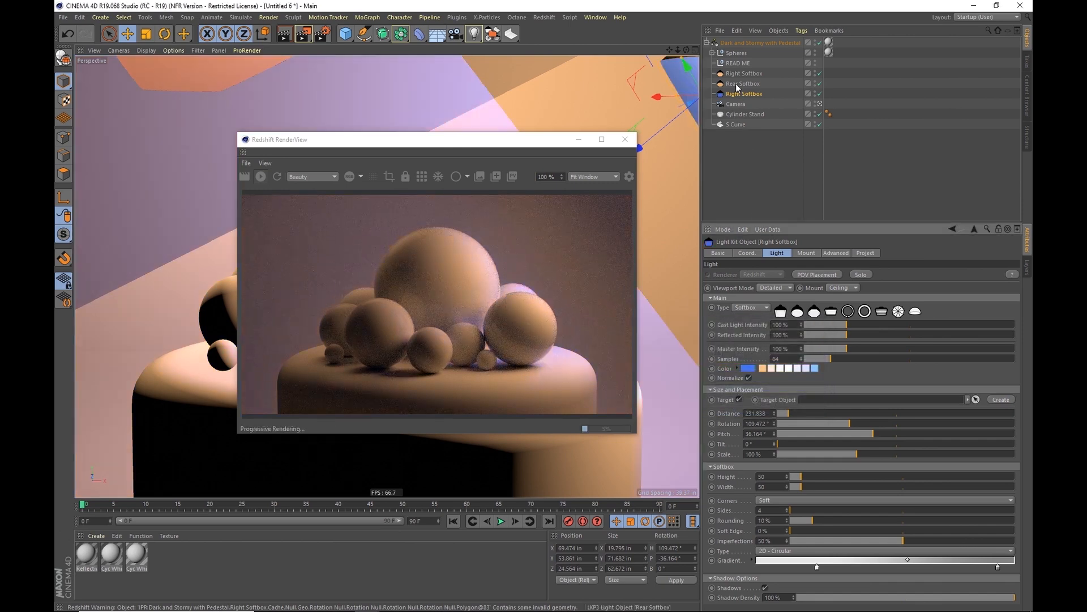
Color the Rear Softbox pink with hue 335° and saturation 89%, and raise its reflected intensity to 500%.
click(742, 83)
click(749, 369)
drag(768, 366, 815, 375)
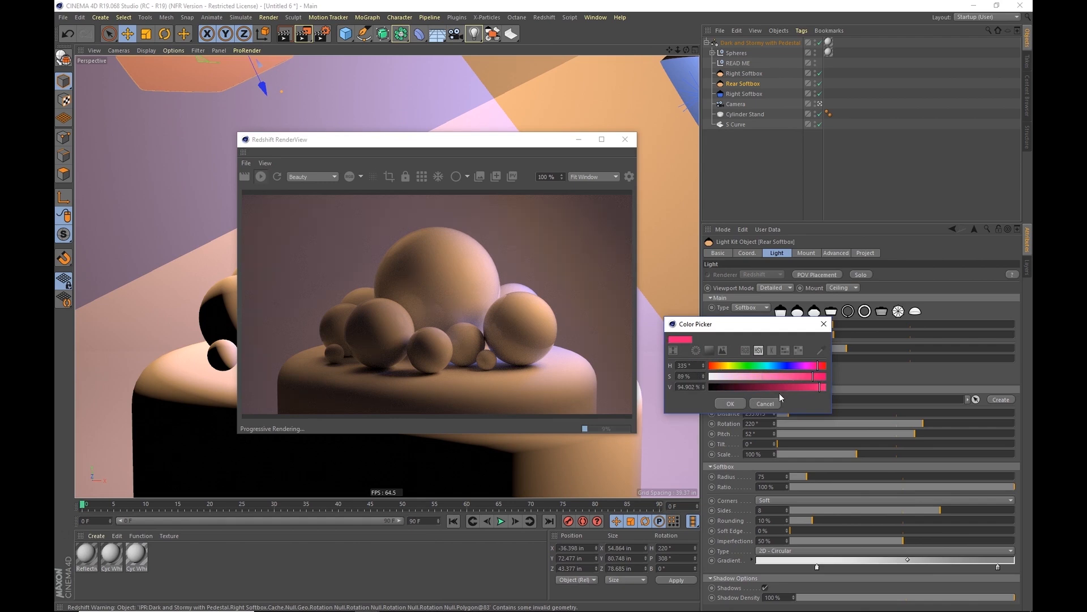
click(731, 402)
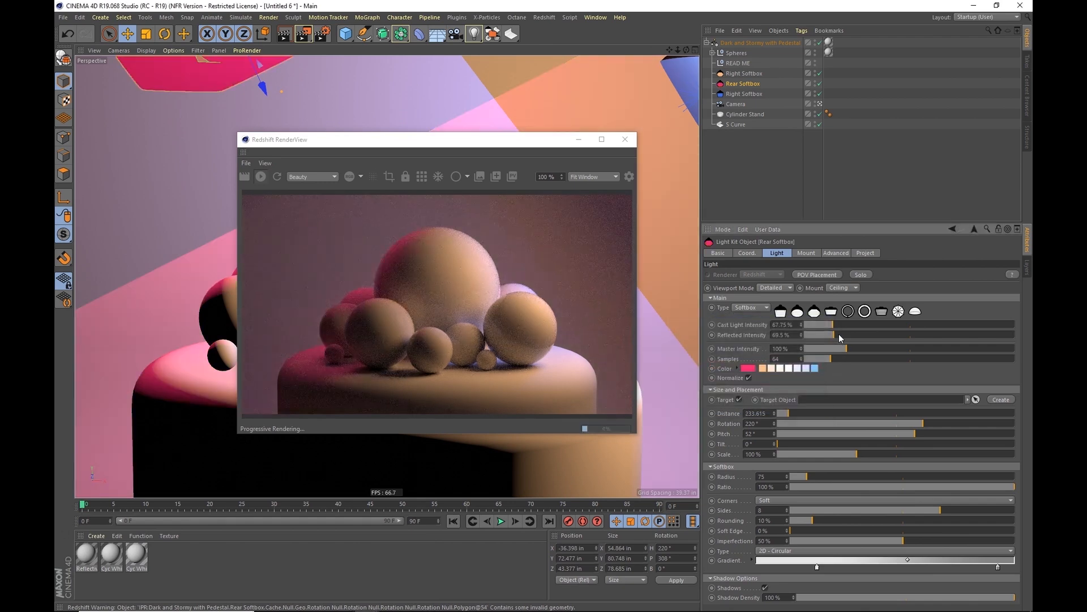
drag(838, 334, 1014, 334)
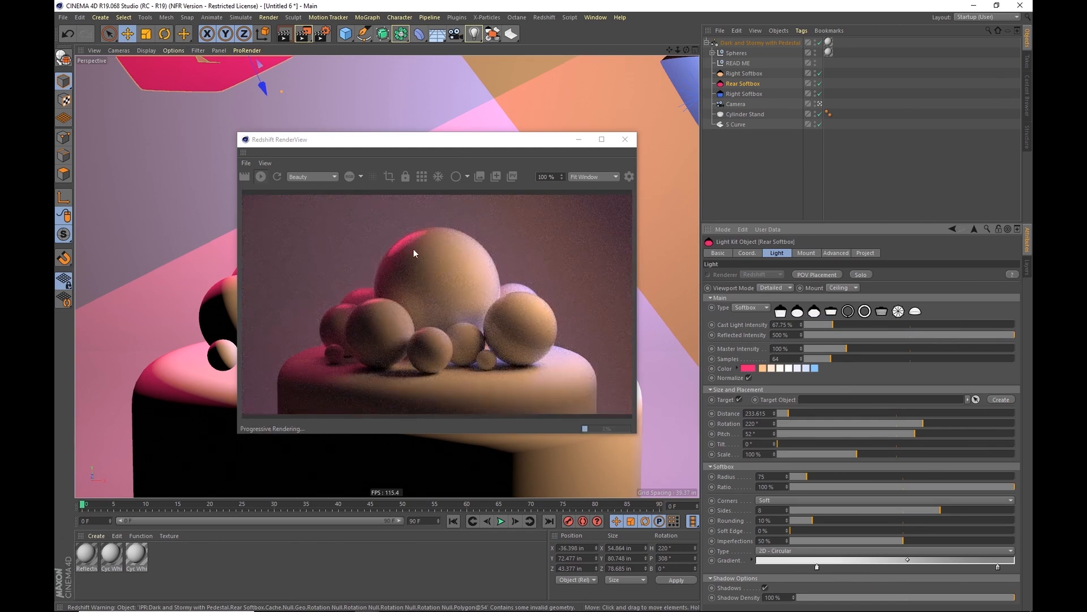
Change the rear light's type to Umbrella and turn off Seen by Camera for it.
click(899, 311)
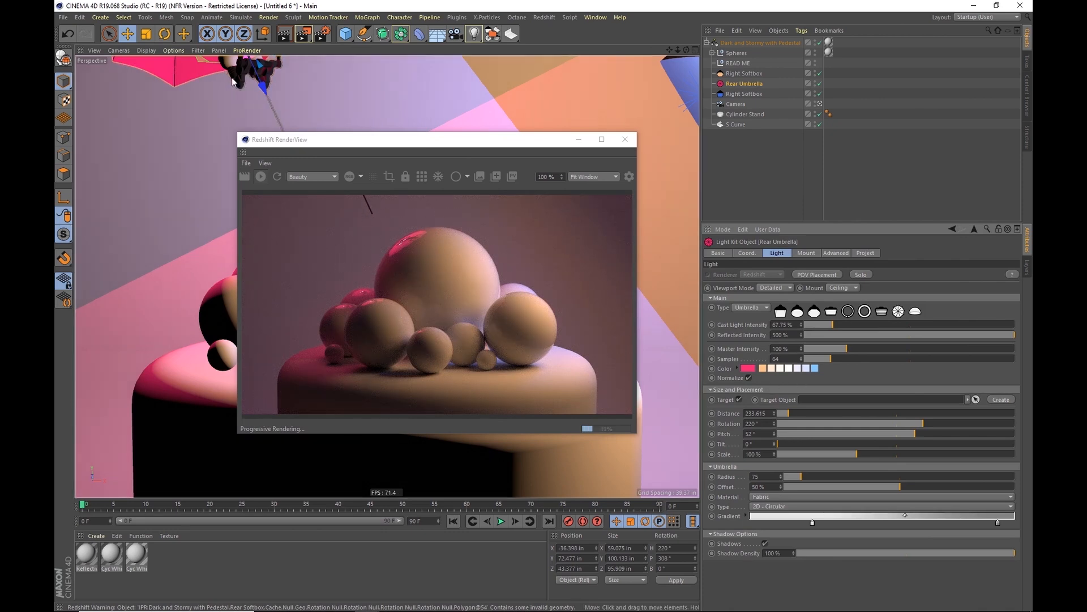
click(837, 253)
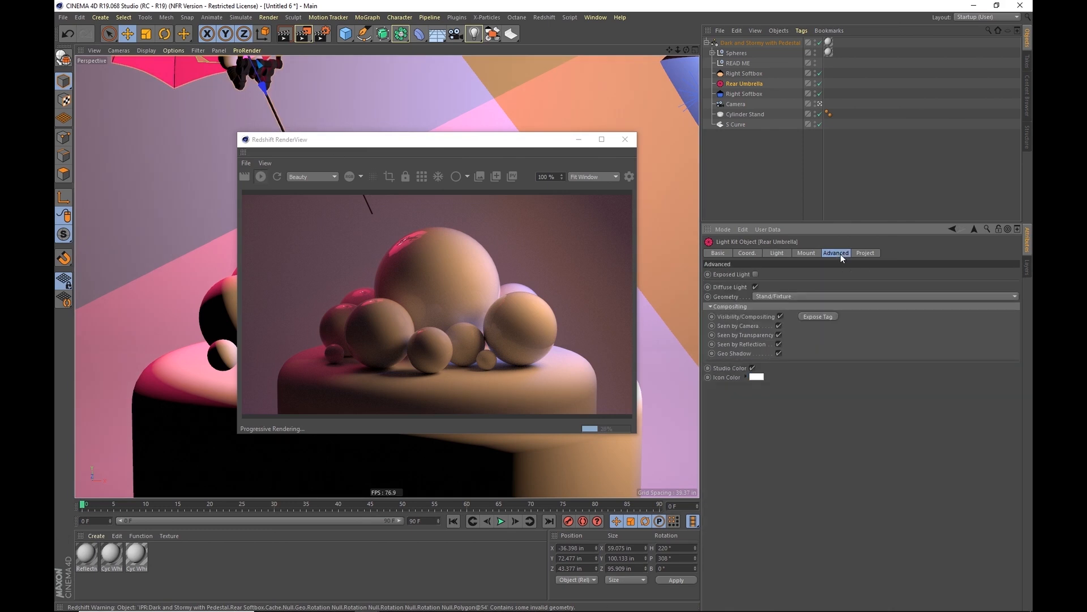
click(779, 325)
Make the blue Right Softbox's color more saturated and raise its cast light intensity to 398%.
click(736, 94)
click(776, 252)
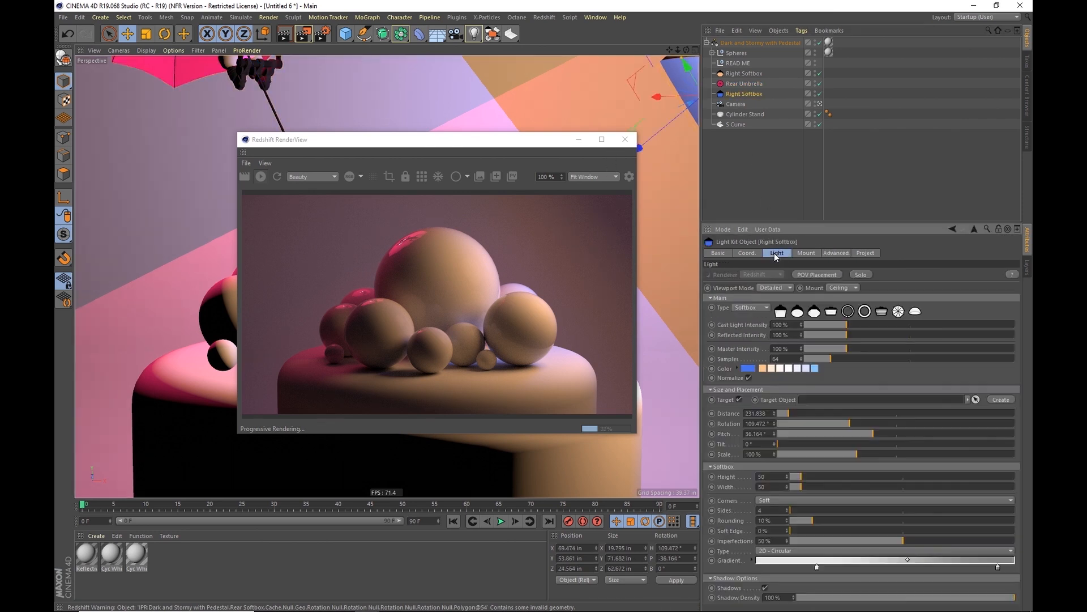
click(757, 369)
drag(810, 376, 823, 377)
click(735, 401)
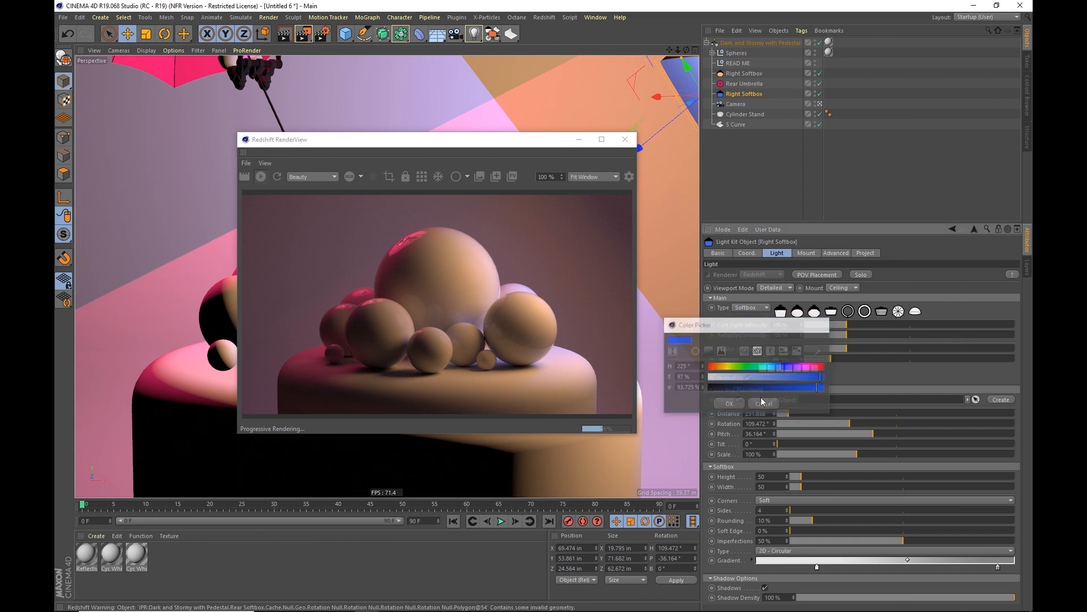
drag(941, 324, 973, 324)
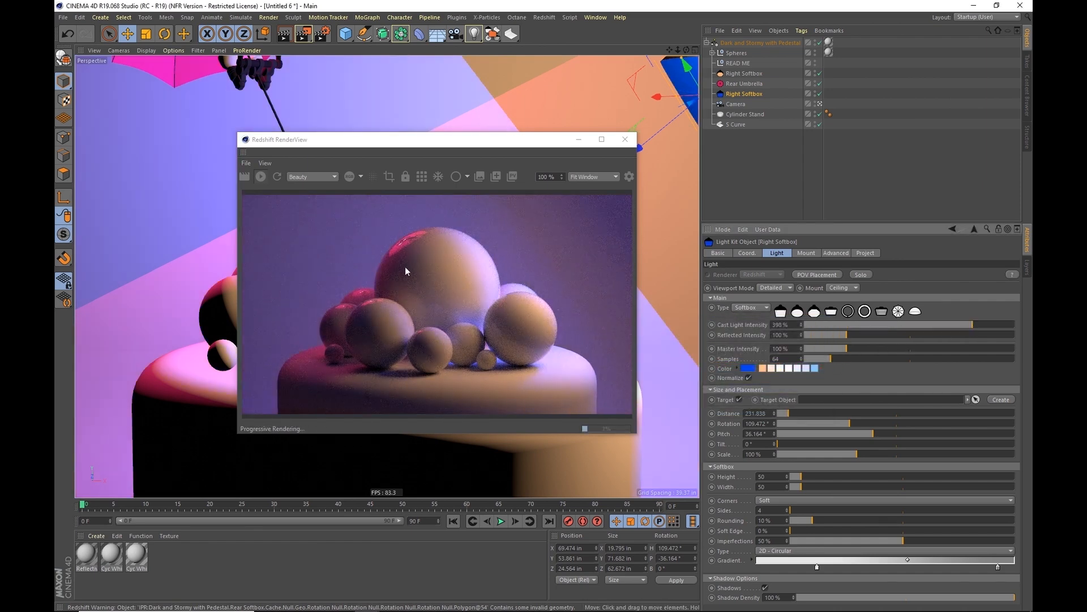
Close the RenderView, reopen the Light Kit Browser from the studio object, and start saving the studio but decline the save prompt.
click(626, 139)
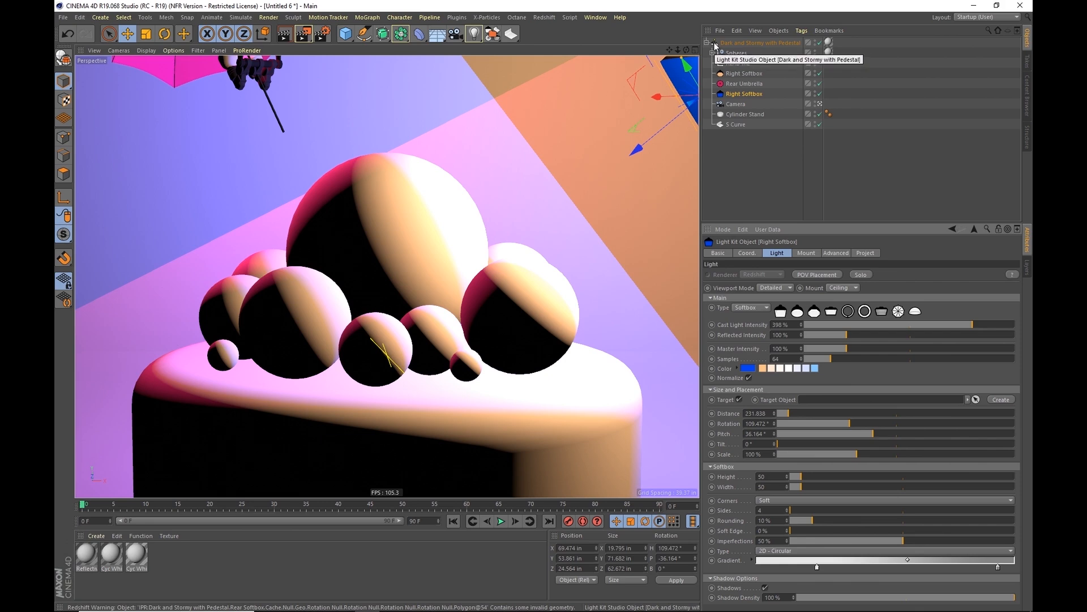
double_click(714, 44)
drag(491, 32, 534, 174)
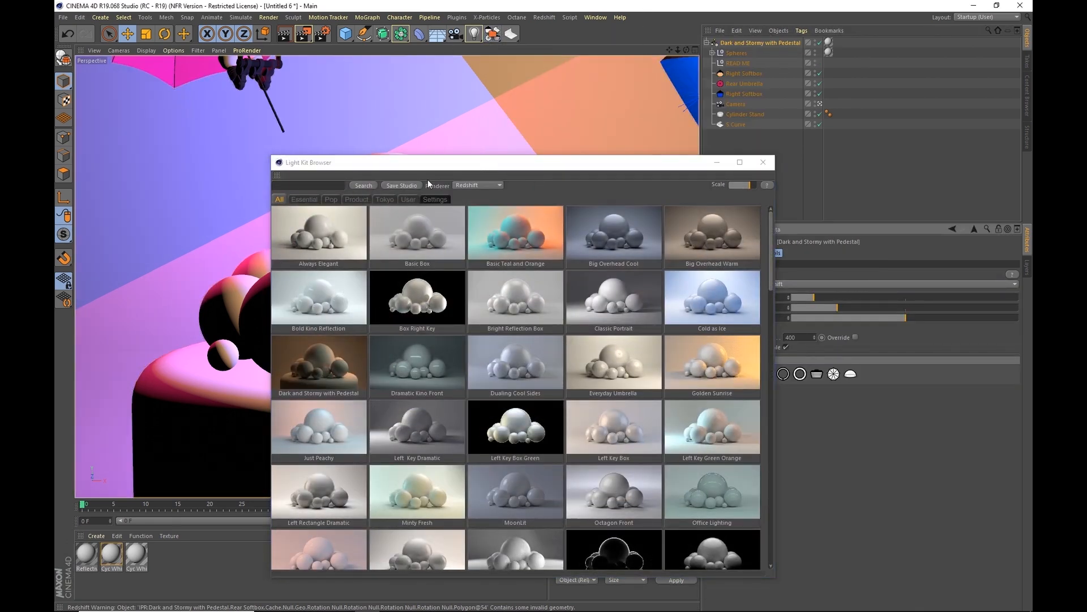
click(403, 186)
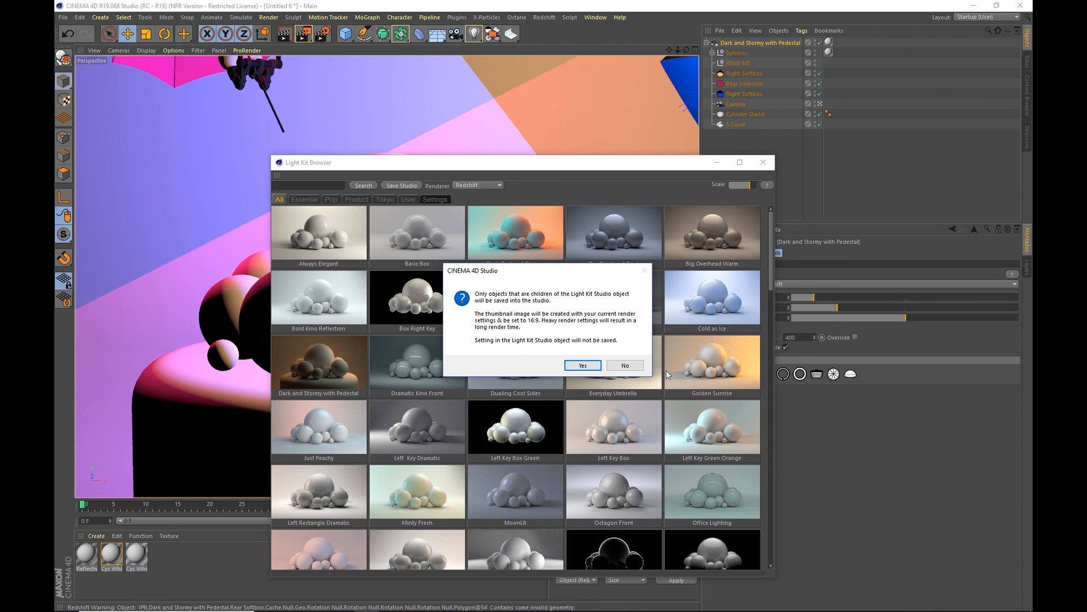
click(627, 365)
Move the Spheres null out of the Dark and Stormy with Pedestal studio to the end of the object hierarchy.
drag(643, 168, 517, 159)
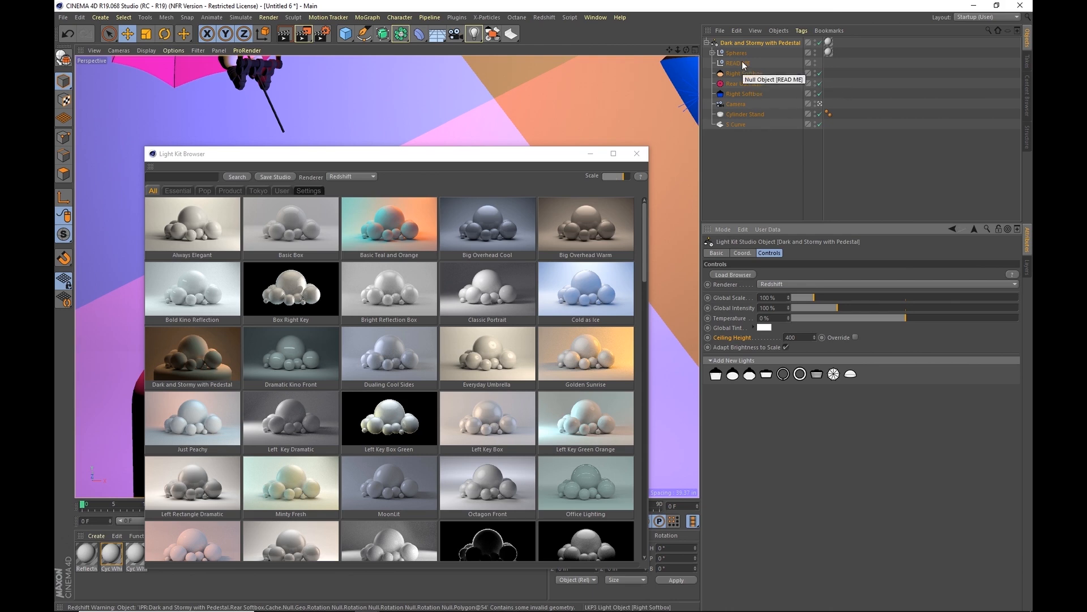
drag(731, 52, 746, 64)
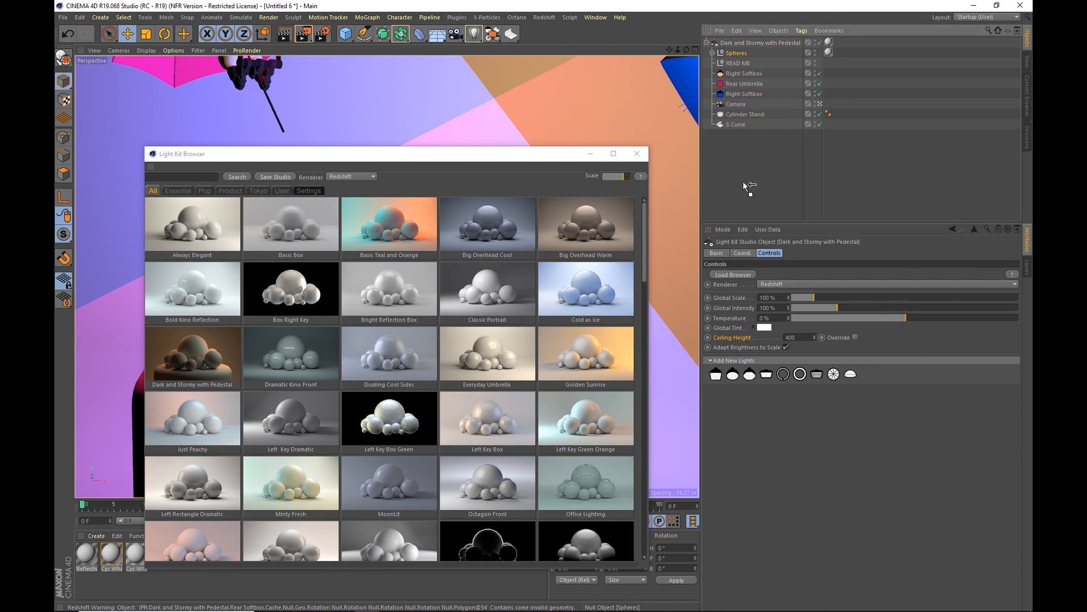
drag(743, 181, 743, 182)
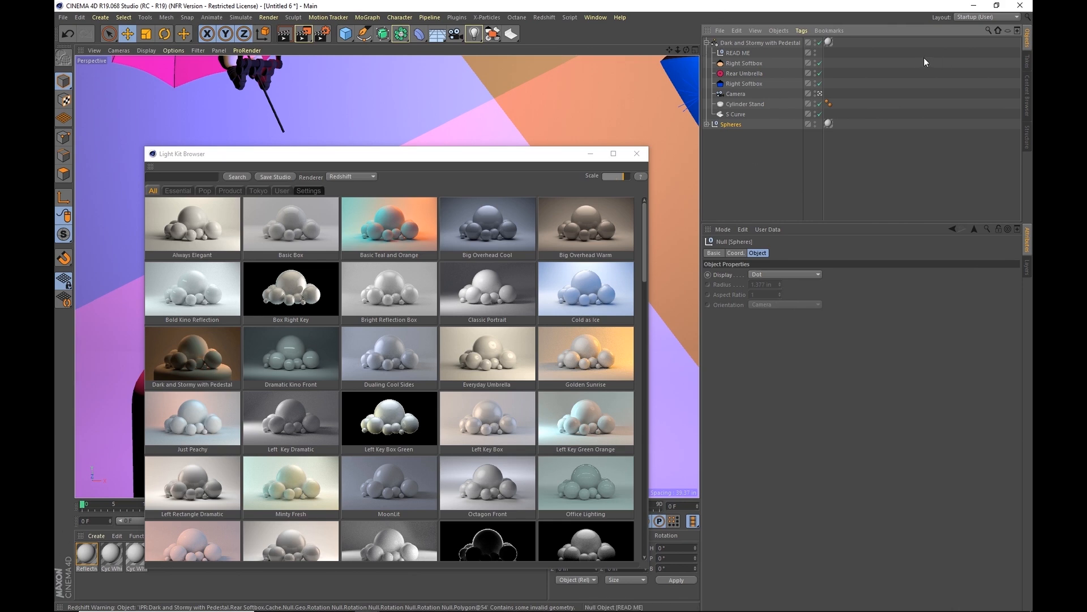
Delete the READ ME null from the Dark and Stormy with Pedestal studio.
click(743, 52)
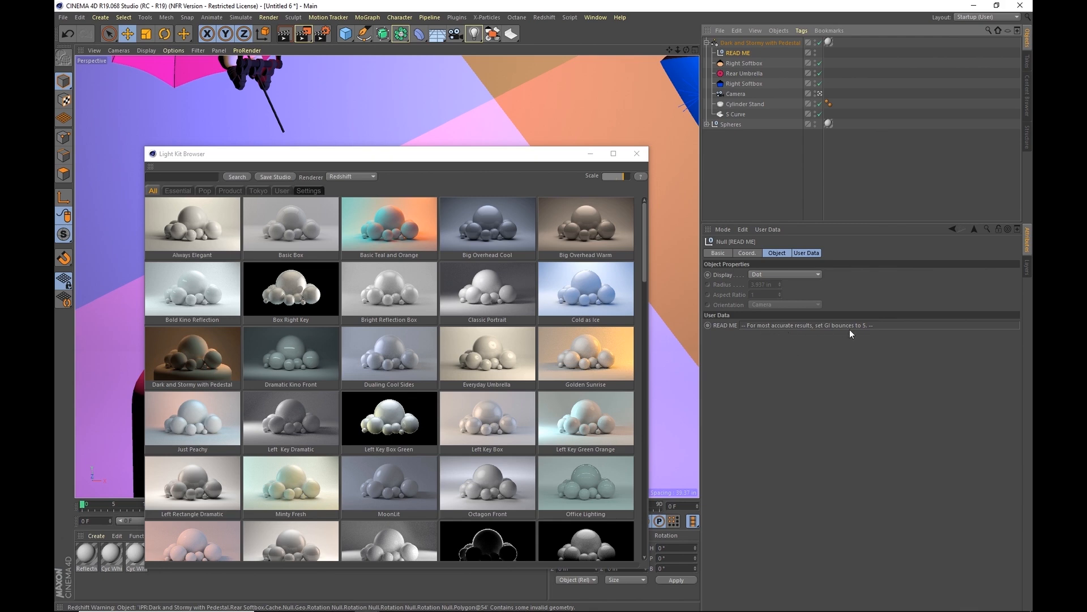
key(Delete)
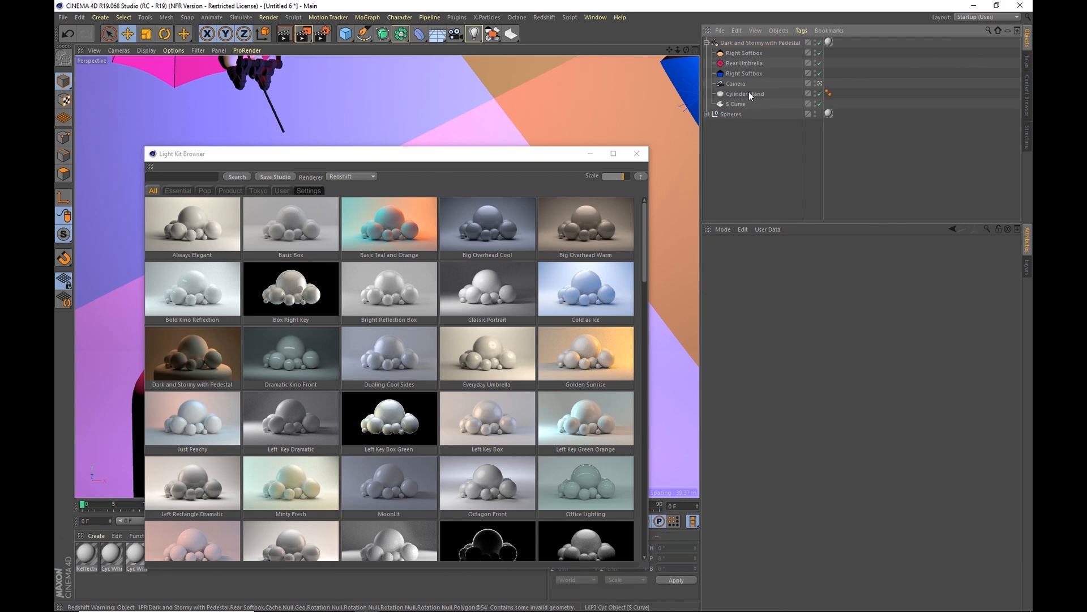
Group the Dark and Stormy with Pedestal studio under a new null and move its Cyc White texture tag onto that null.
click(828, 41)
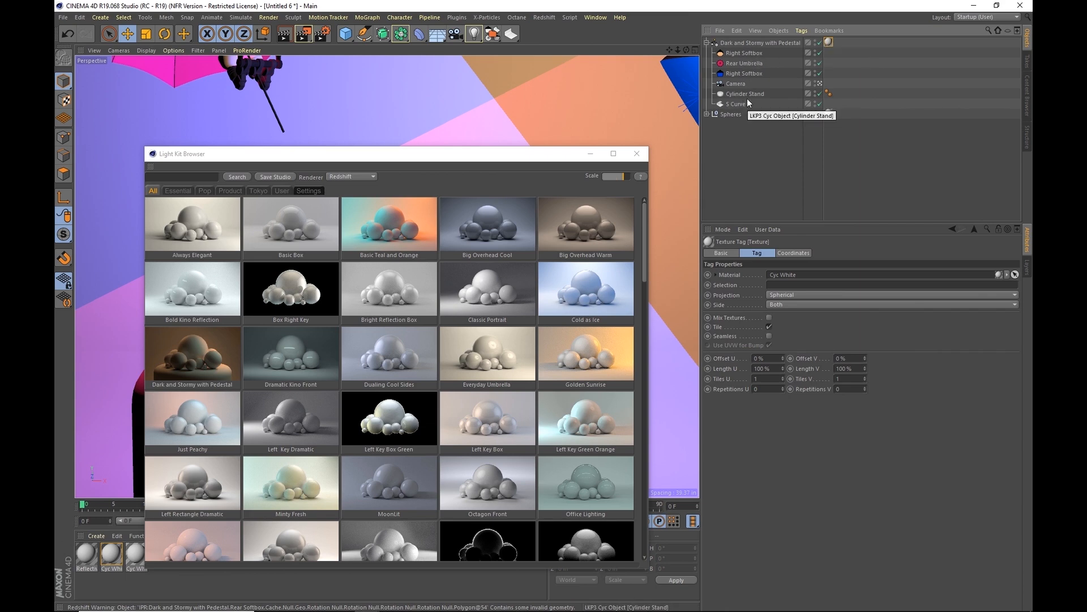
click(736, 43)
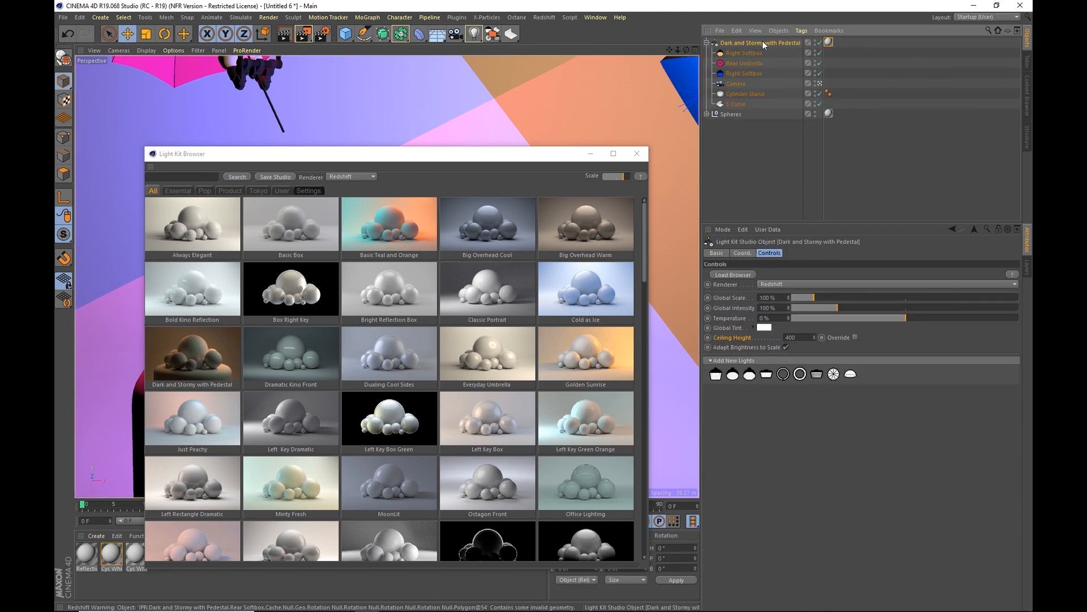
key(alt+g)
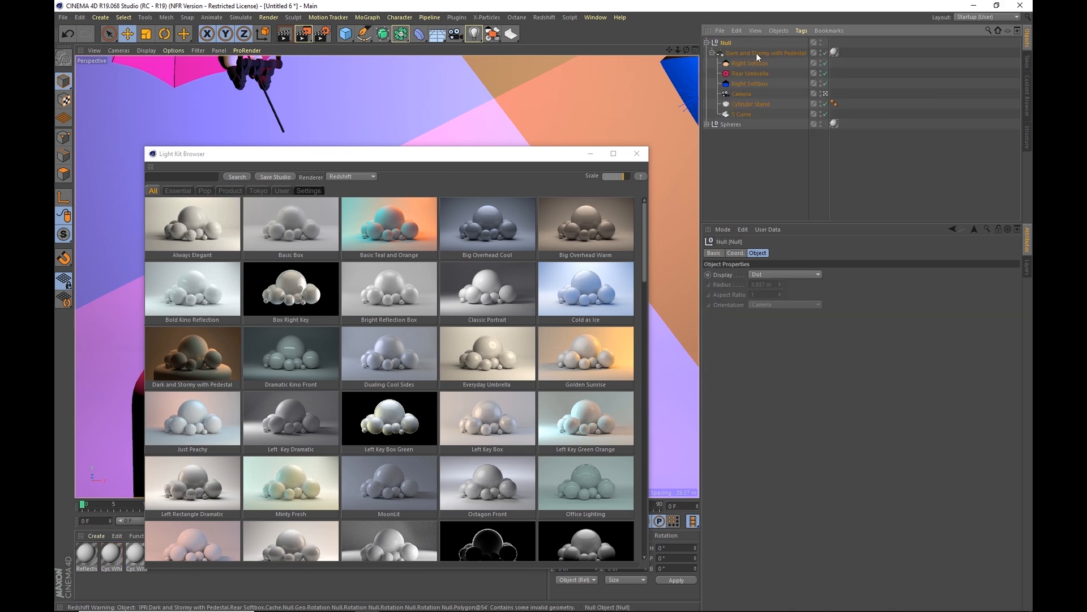
drag(833, 52, 835, 42)
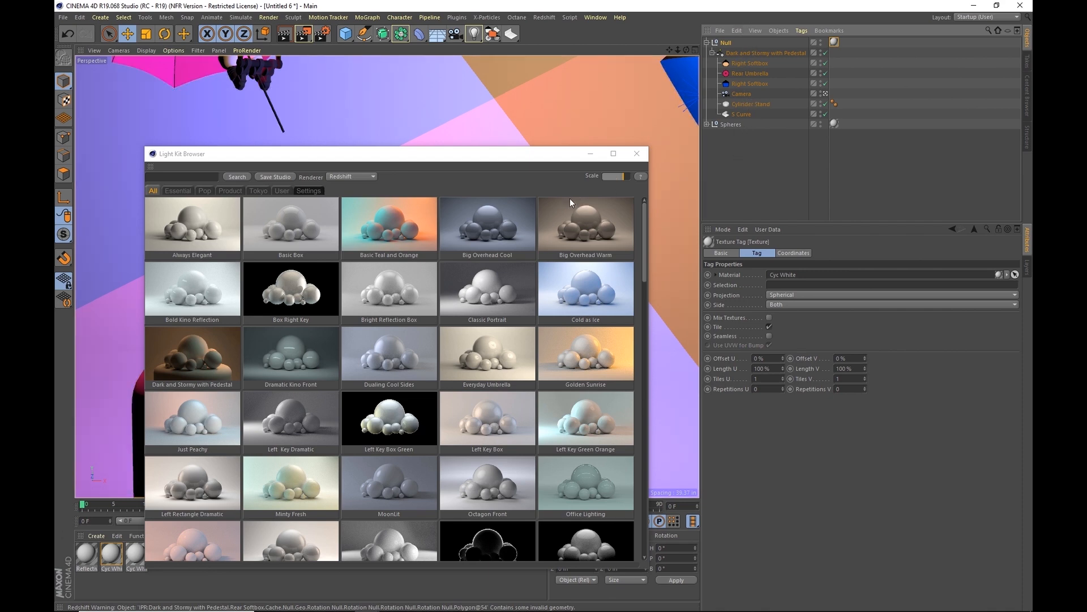
Save the current studio under a custom name made of a first name and the number 2, and show the User studios.
click(282, 177)
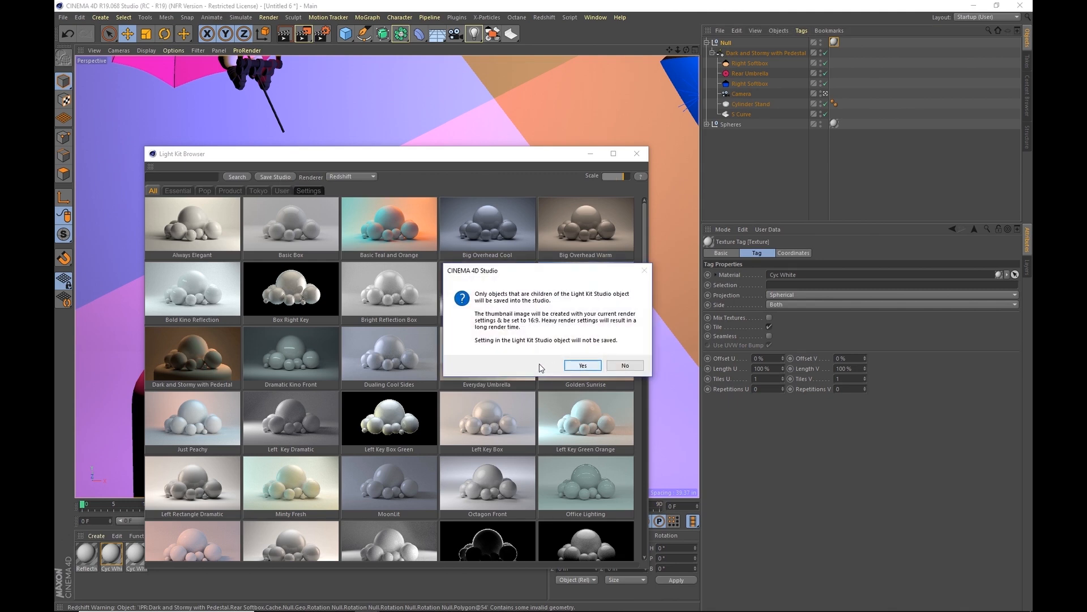
click(584, 366)
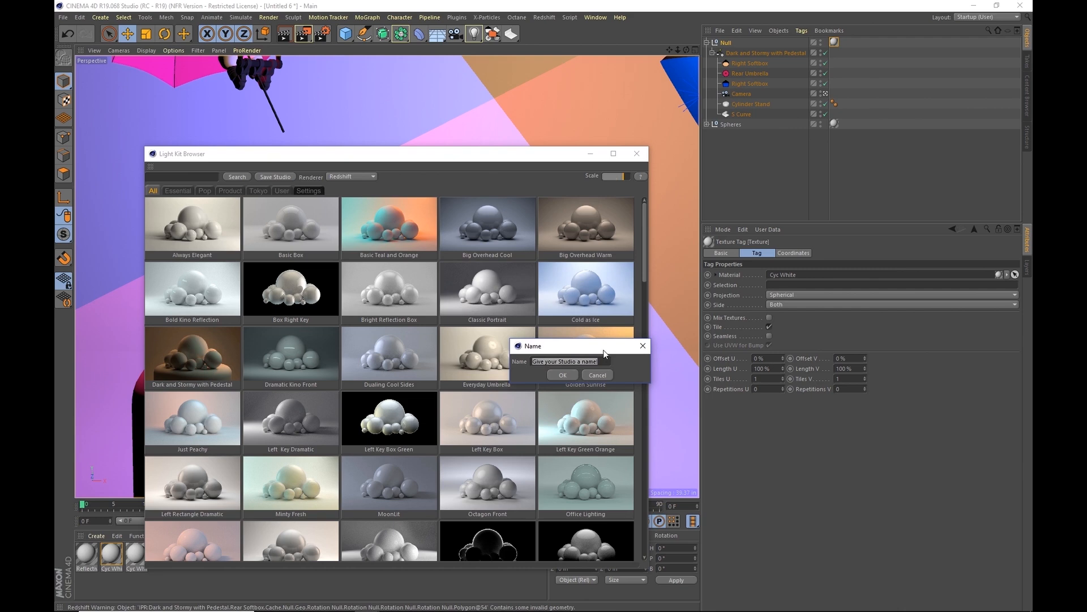
text(Chris 2)
click(563, 374)
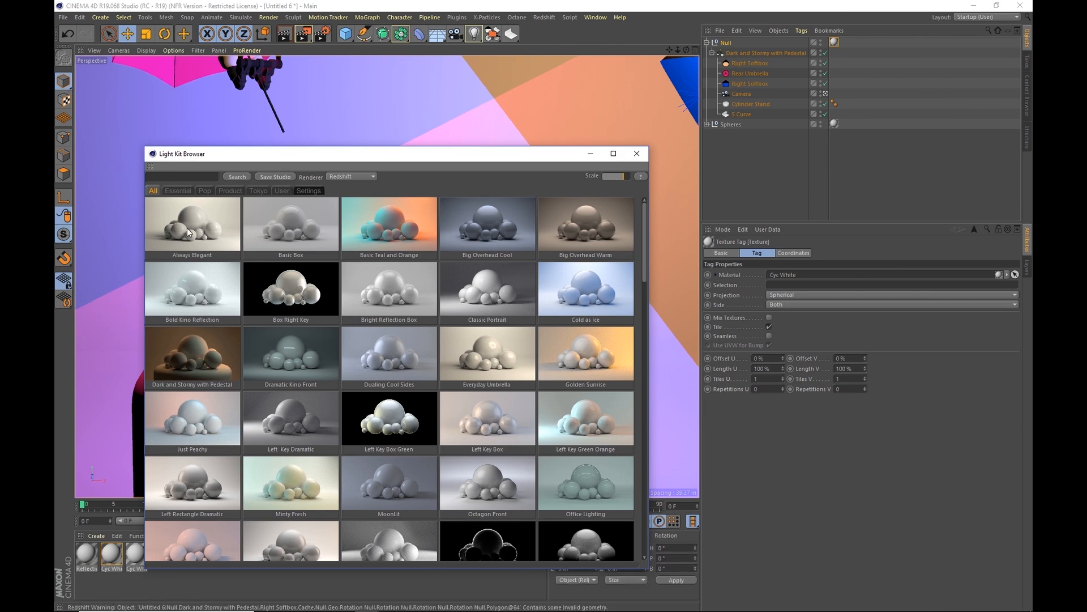
click(282, 191)
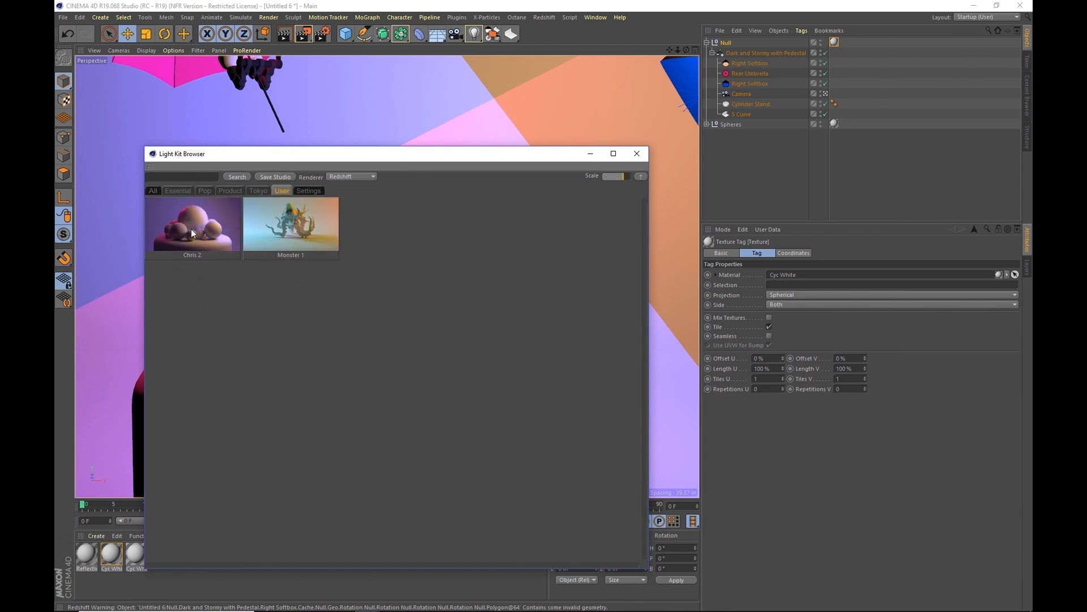
Start a new project, load the newly saved user studio into it, and select its Spheres null.
click(589, 32)
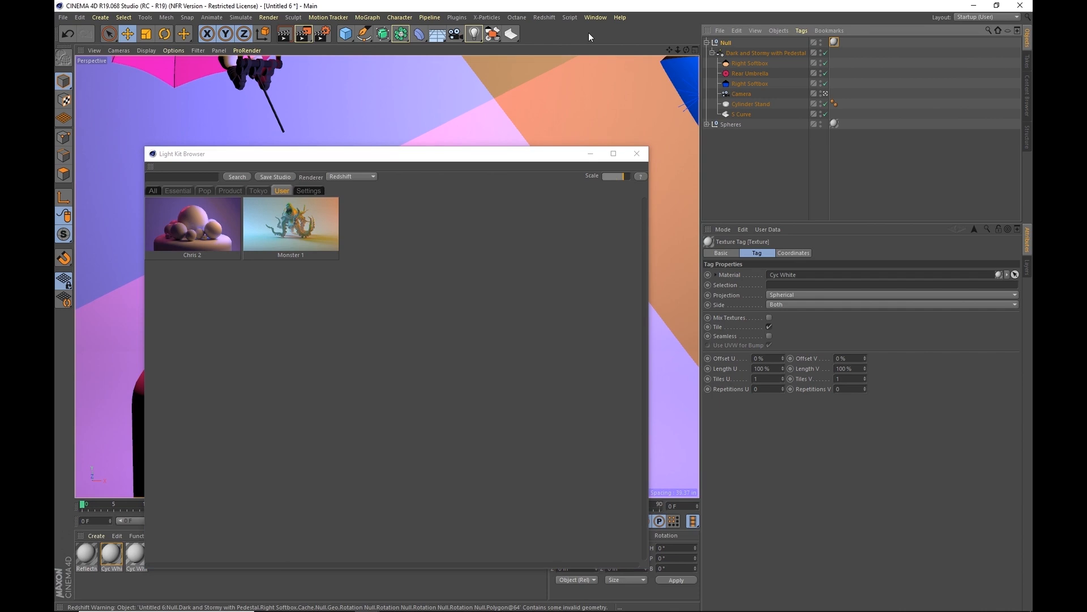
key(ctrl+n)
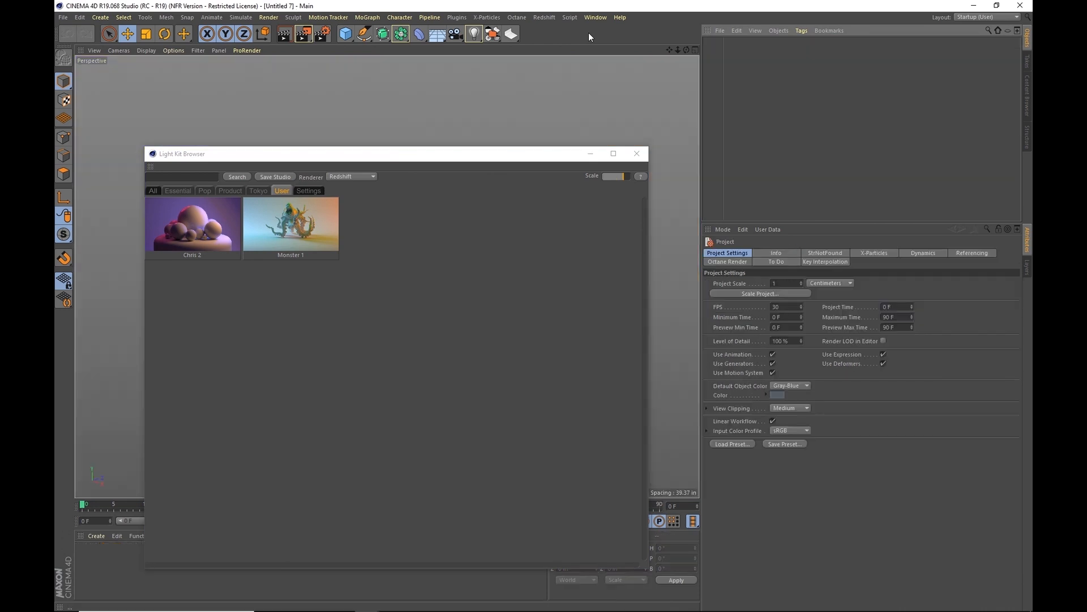
double_click(214, 221)
drag(320, 159, 298, 288)
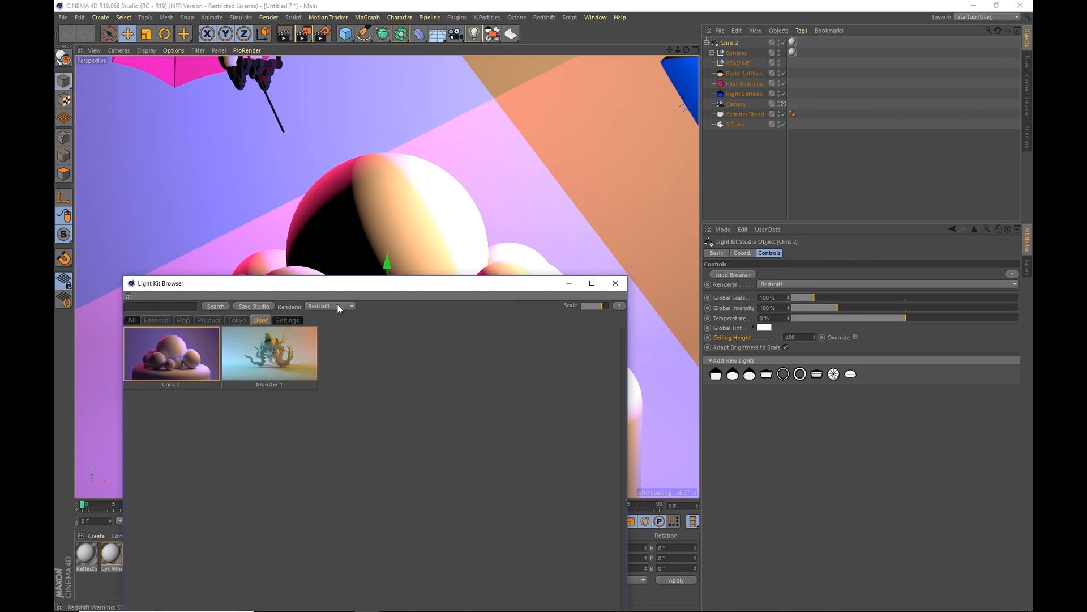
click(734, 53)
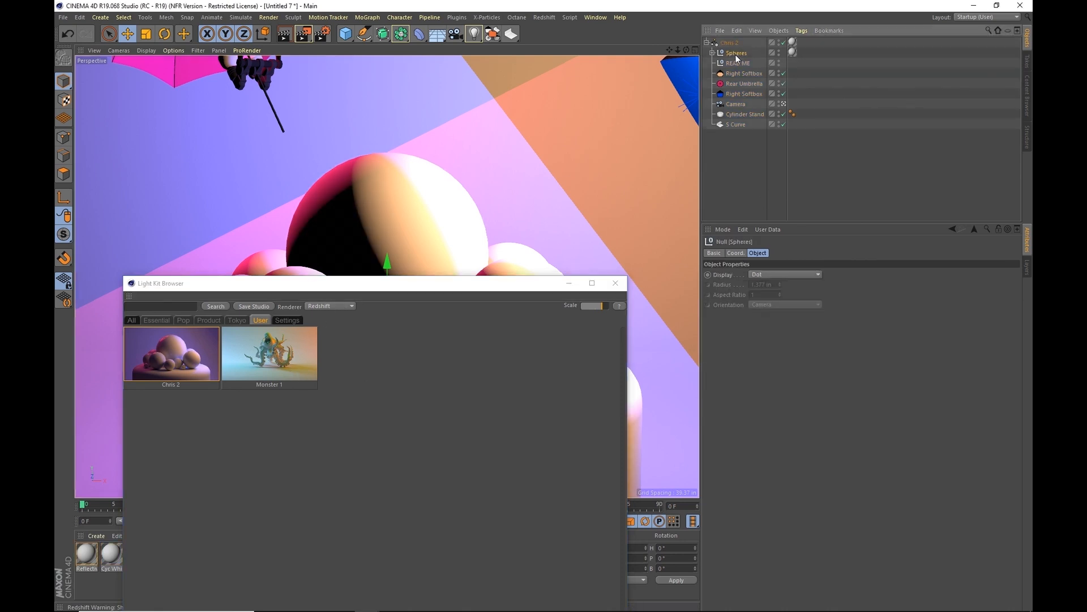
Start another new project and set the Light Kit settings to auto-load the Monster model without stands or cyc.
key(ctrl+n)
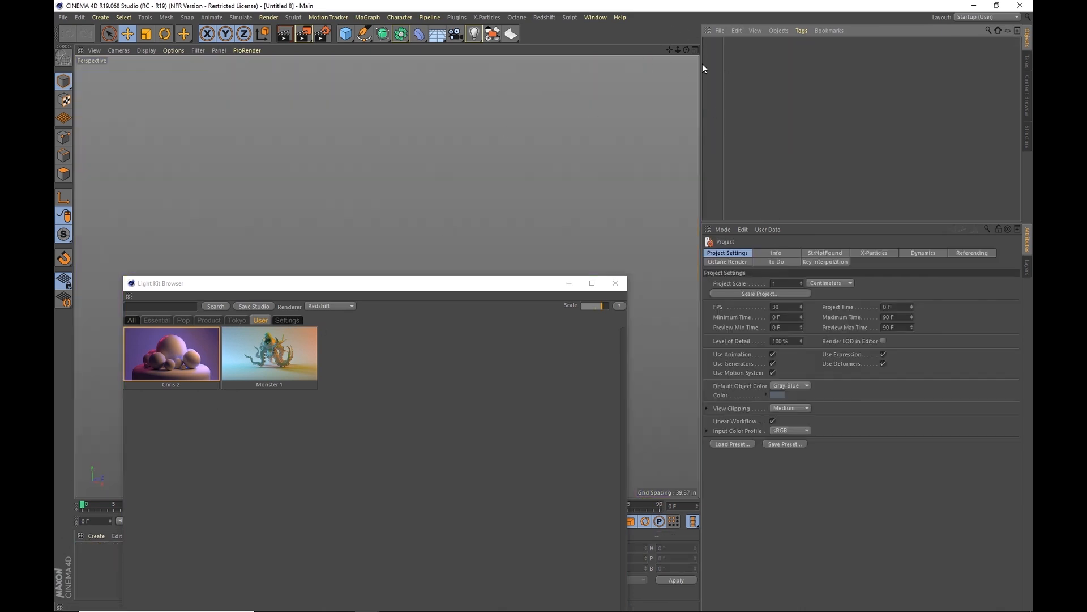
click(287, 318)
click(198, 400)
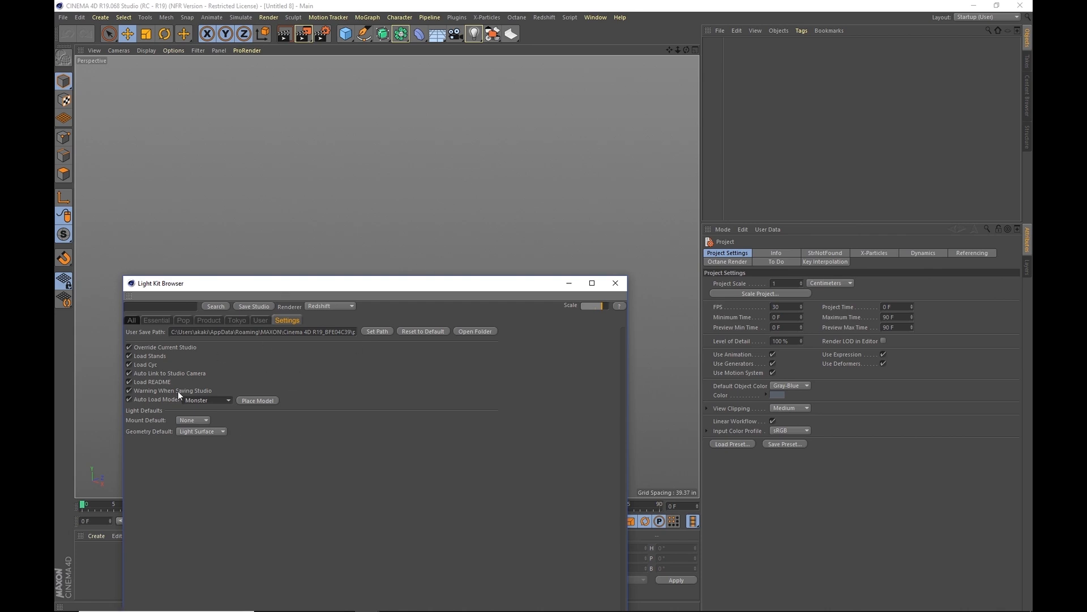
click(148, 357)
Load the newly saved user studio with the Monster model and inspect its lights and camera in the viewport.
click(251, 321)
click(205, 349)
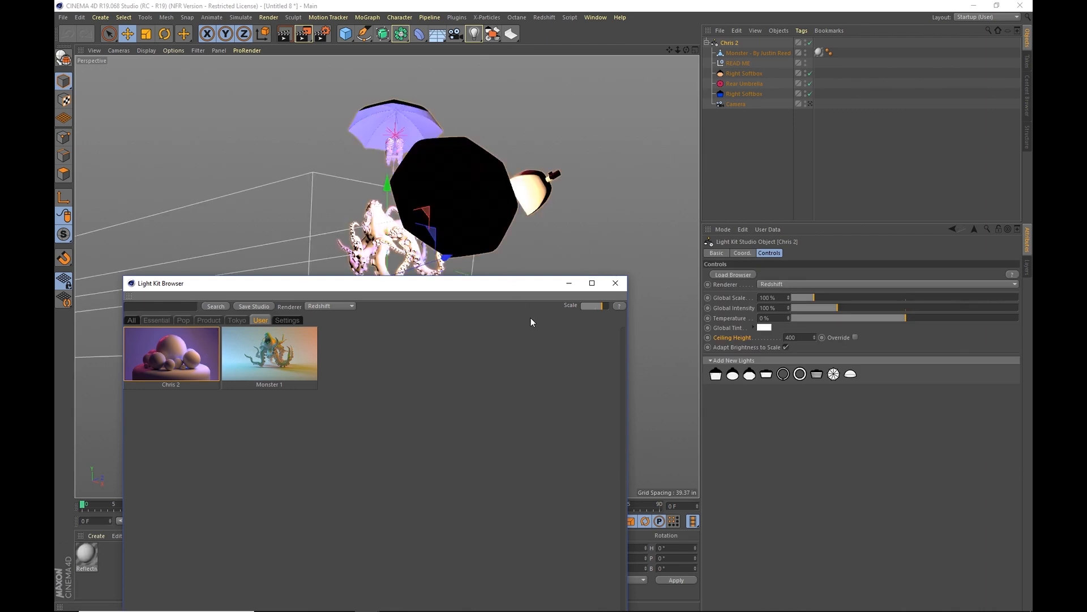
drag(421, 283, 599, 481)
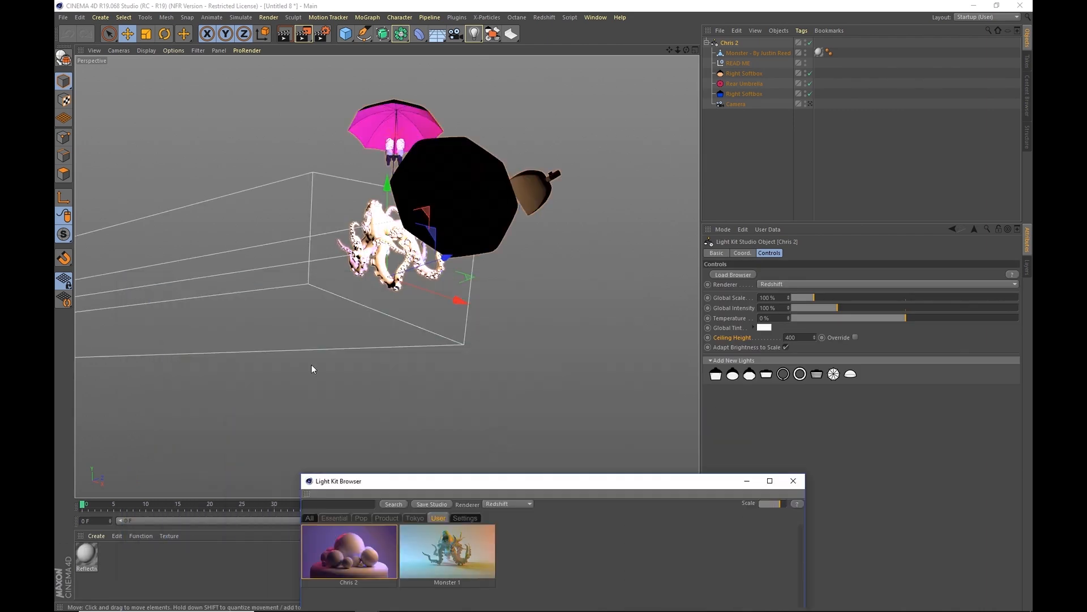
drag(316, 319, 472, 326)
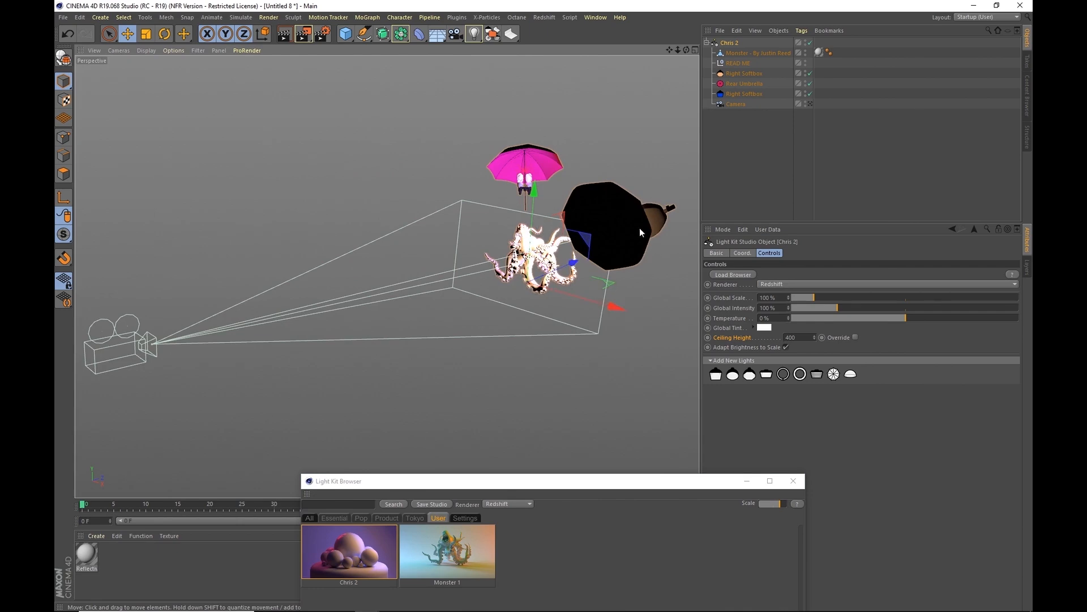
mouse_move(547, 263)
alt+mouse_down()
mouse_move(620, 251)
mouse_move(527, 274)
mouse_move(539, 273)
alt+mouse_up()
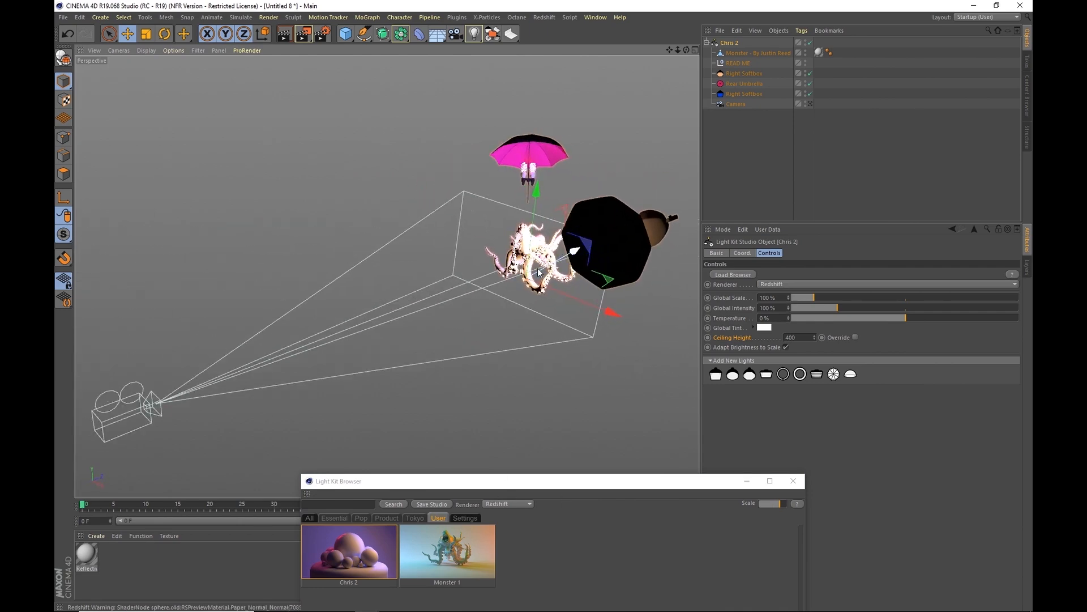
Switch back to the Untitled 6 project and reveal its scene behind the Light Kit Browser.
drag(665, 484, 546, 146)
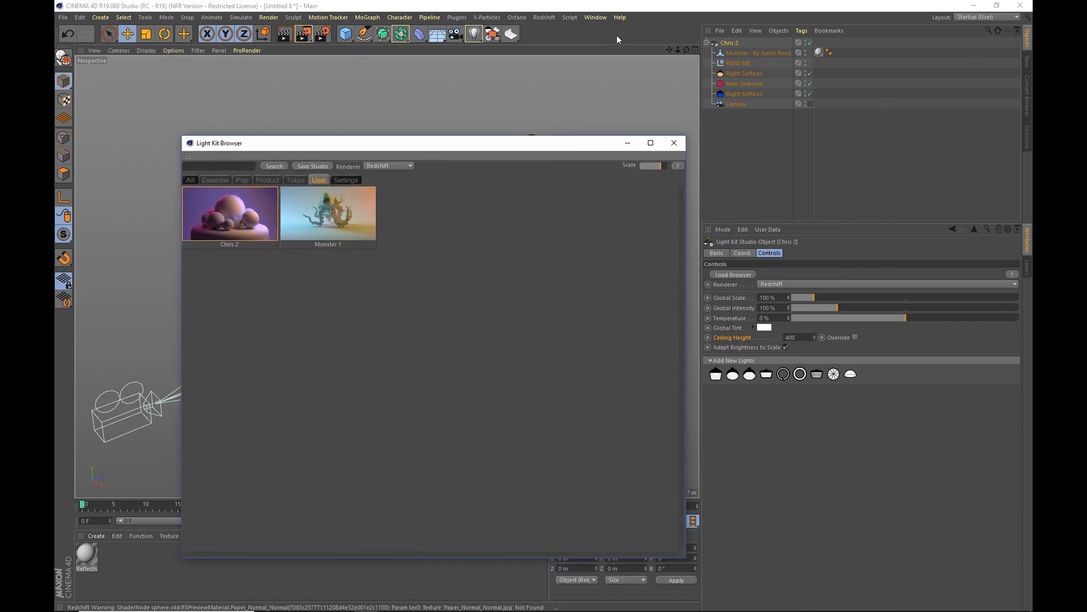
click(596, 18)
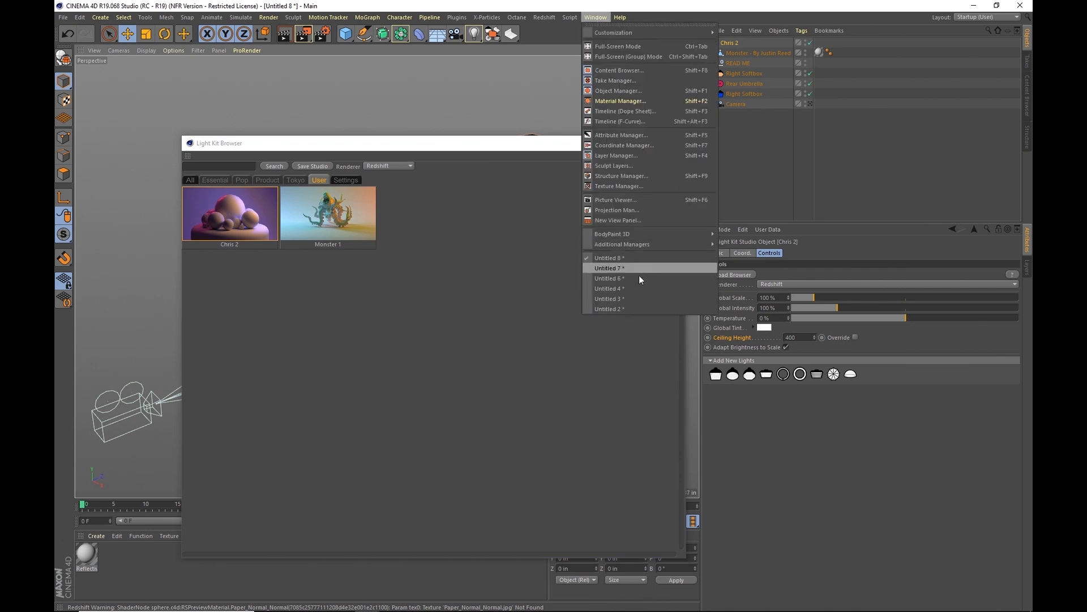
click(634, 278)
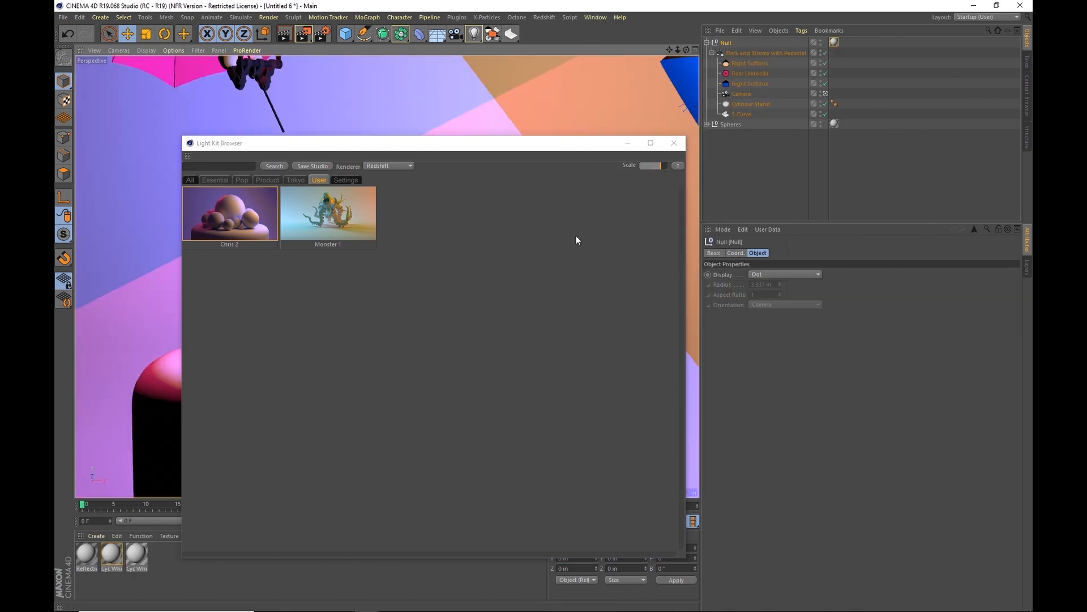
drag(497, 145, 595, 262)
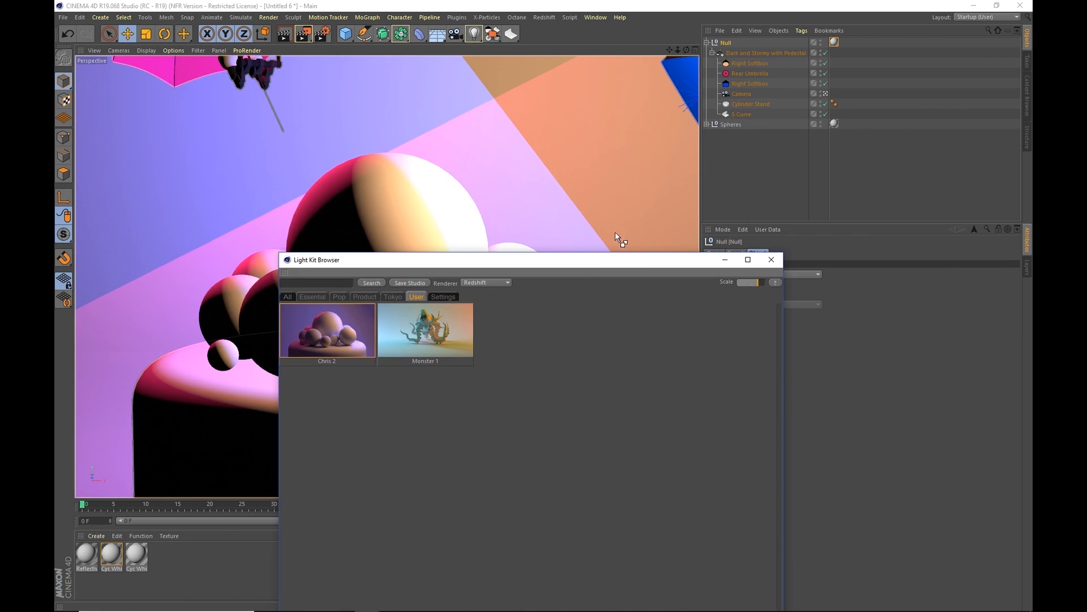
Review the Redshift sampling options in the project's render settings.
click(648, 36)
key(ctrl+b)
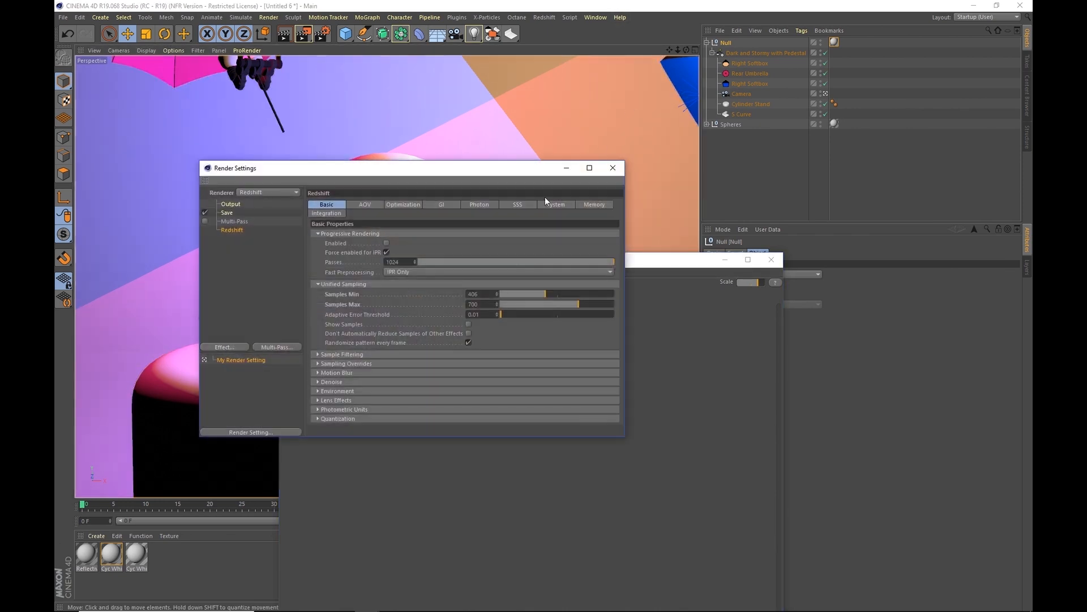
click(613, 167)
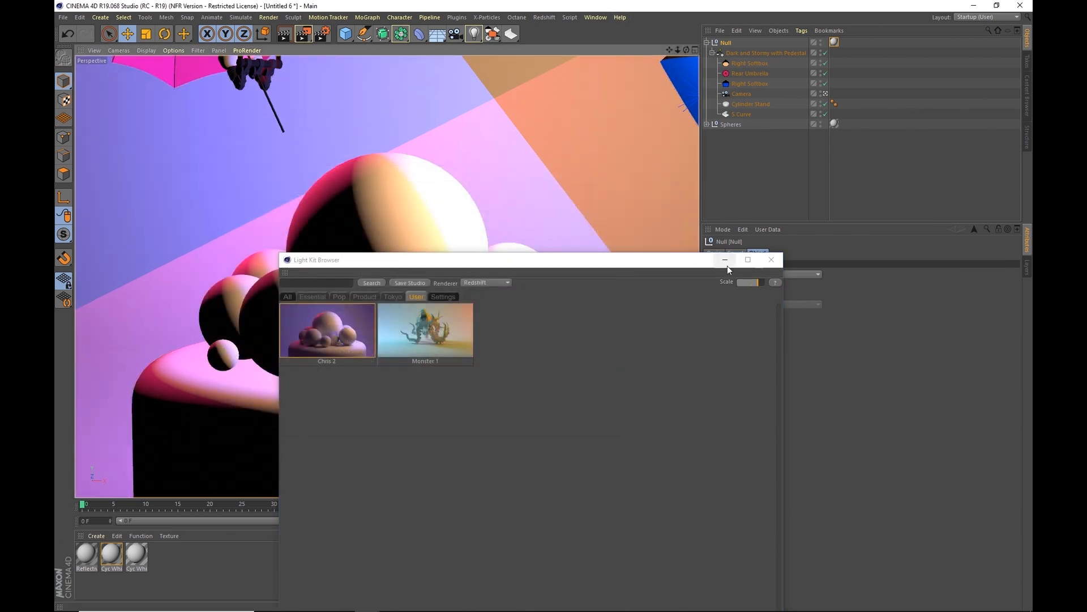
Close the Light Kit Browser and delete all objects from the Untitled 6 scene.
click(770, 260)
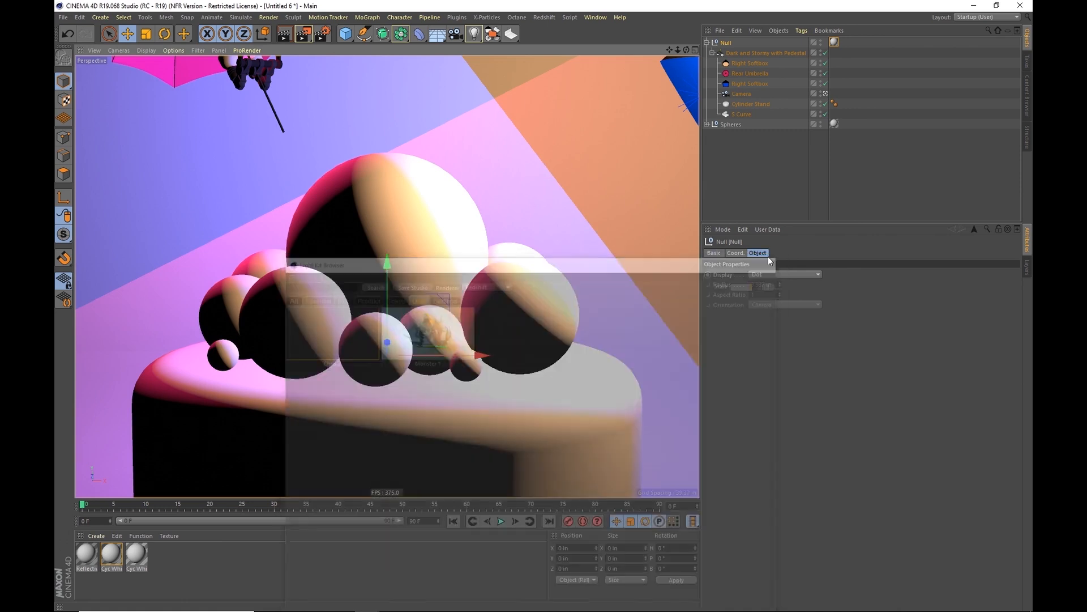
drag(753, 158, 678, 7)
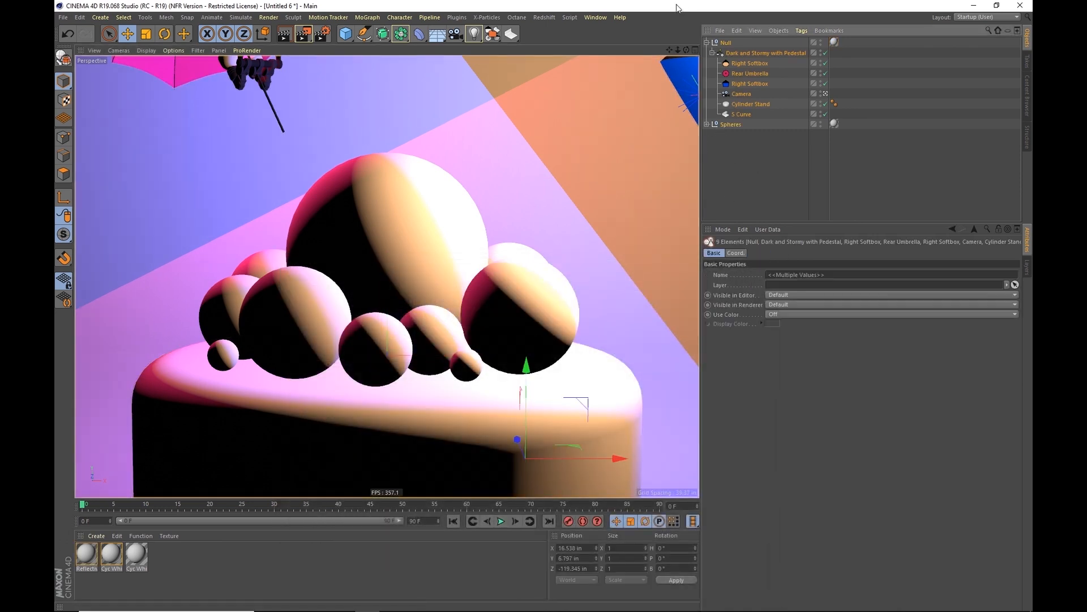
key(Delete)
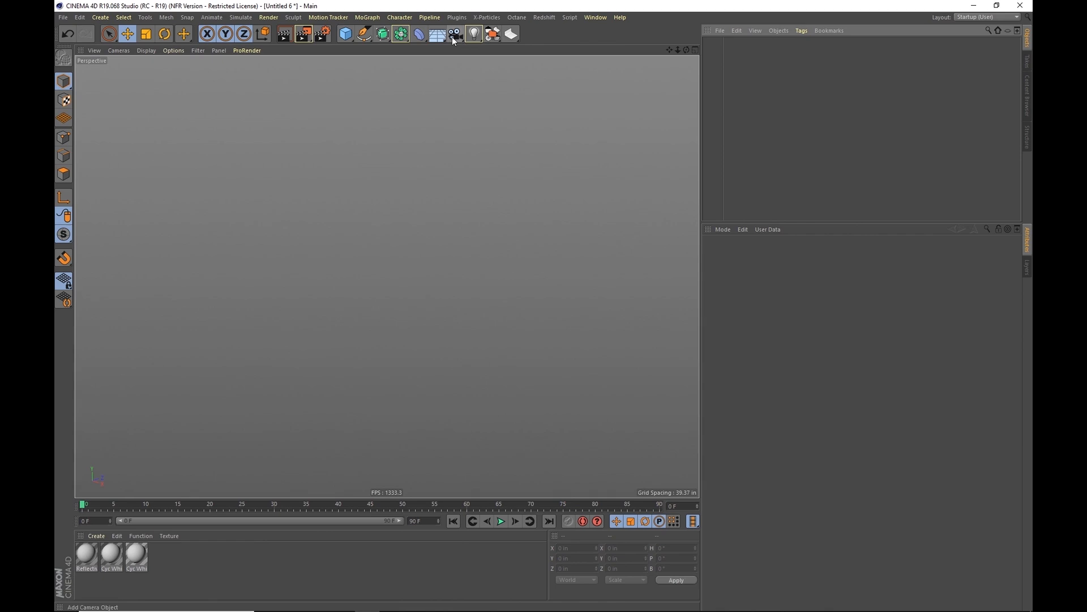
Add a Quarter Dome cyc backdrop and an Umbrella light to the empty scene.
click(511, 34)
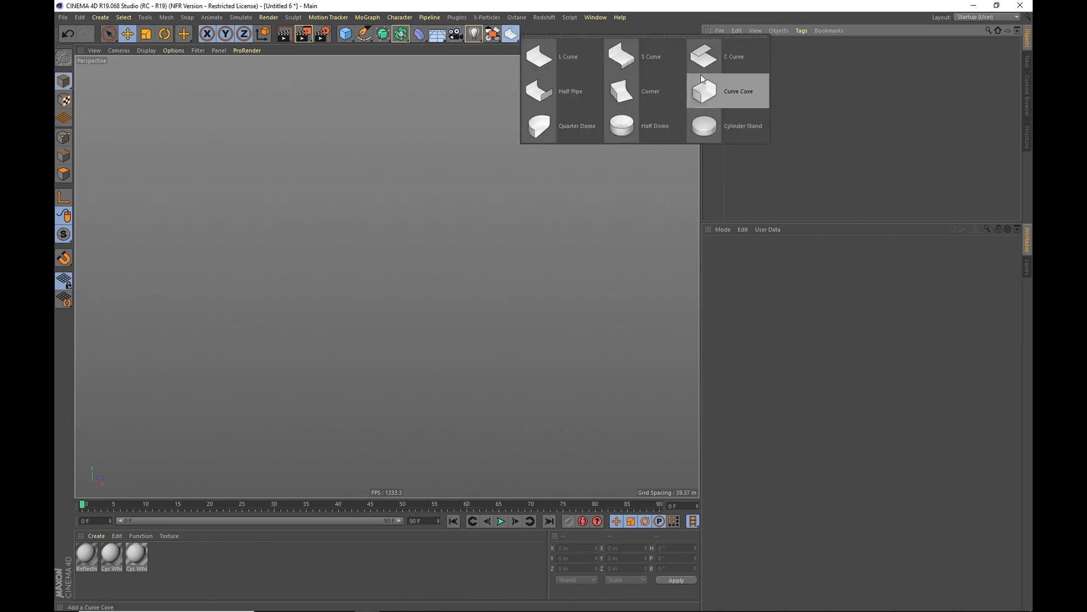
click(566, 124)
alt+right_drag(464, 228, 354, 244)
alt+drag(385, 277, 477, 284)
click(492, 33)
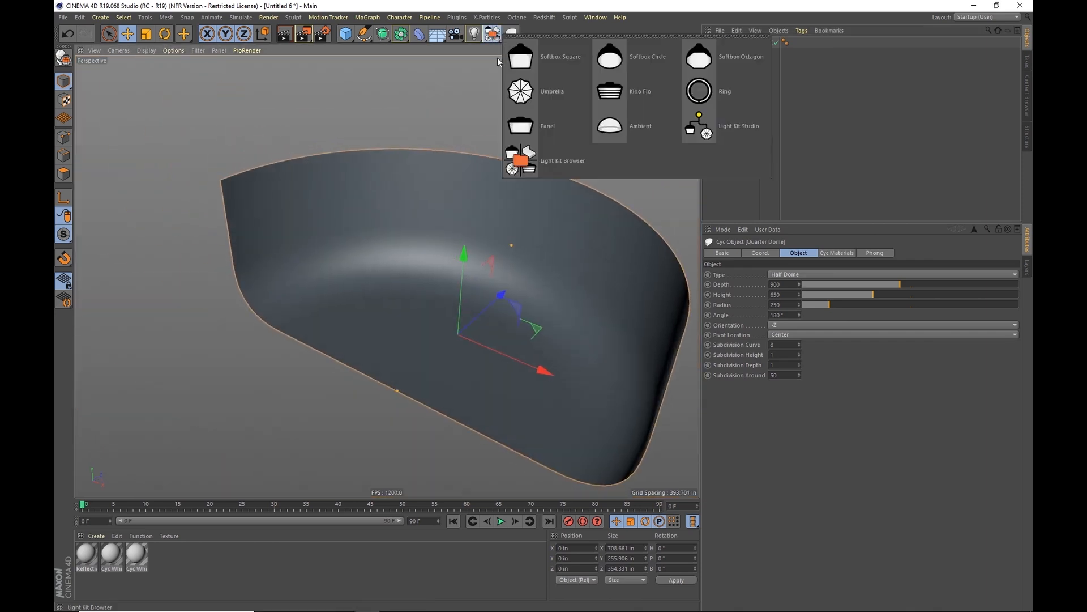
click(530, 90)
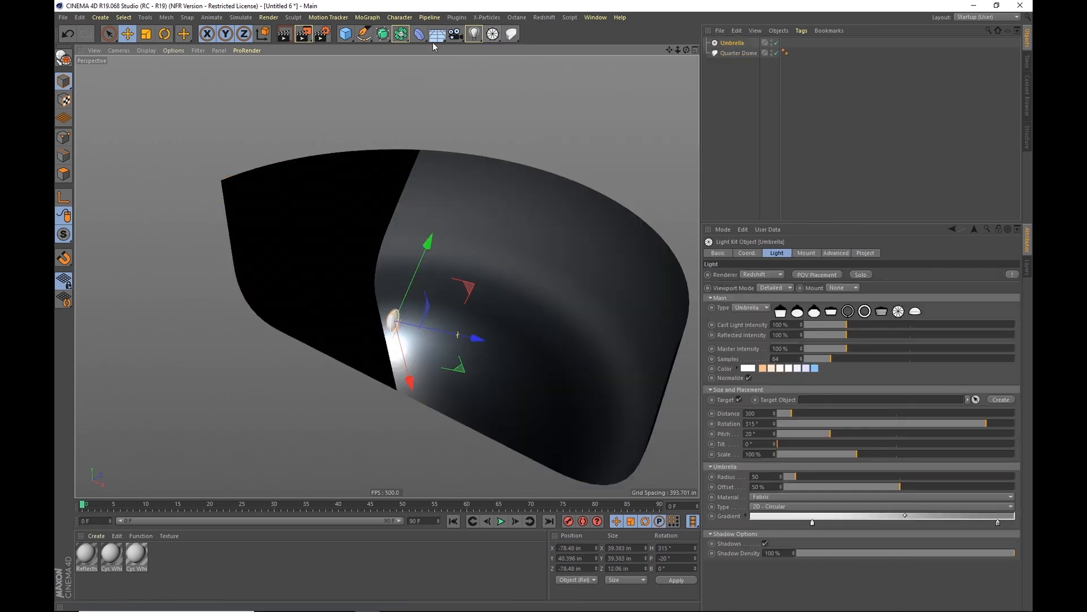
Add a Figure primitive inside the dome and move it about 6.3 in along negative Z.
click(345, 34)
click(497, 104)
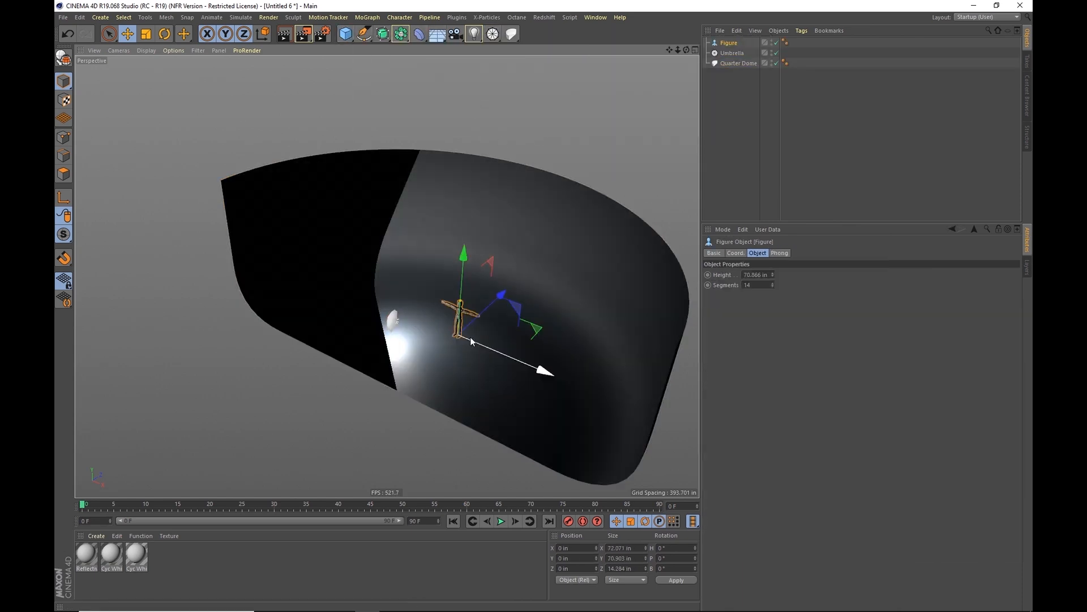
drag(494, 298, 485, 307)
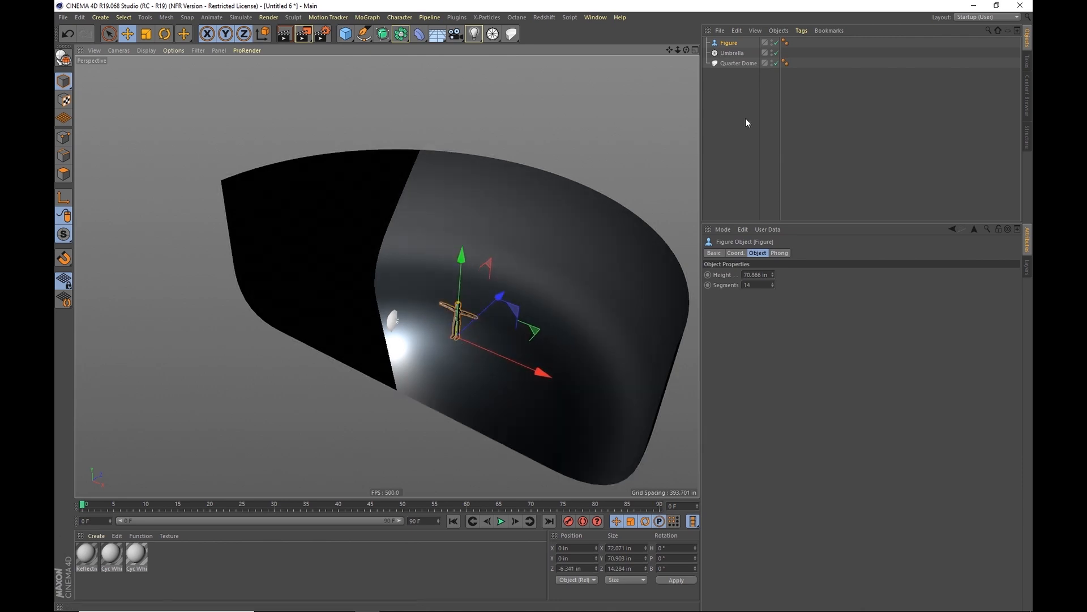
scroll(485, 297, up, 5)
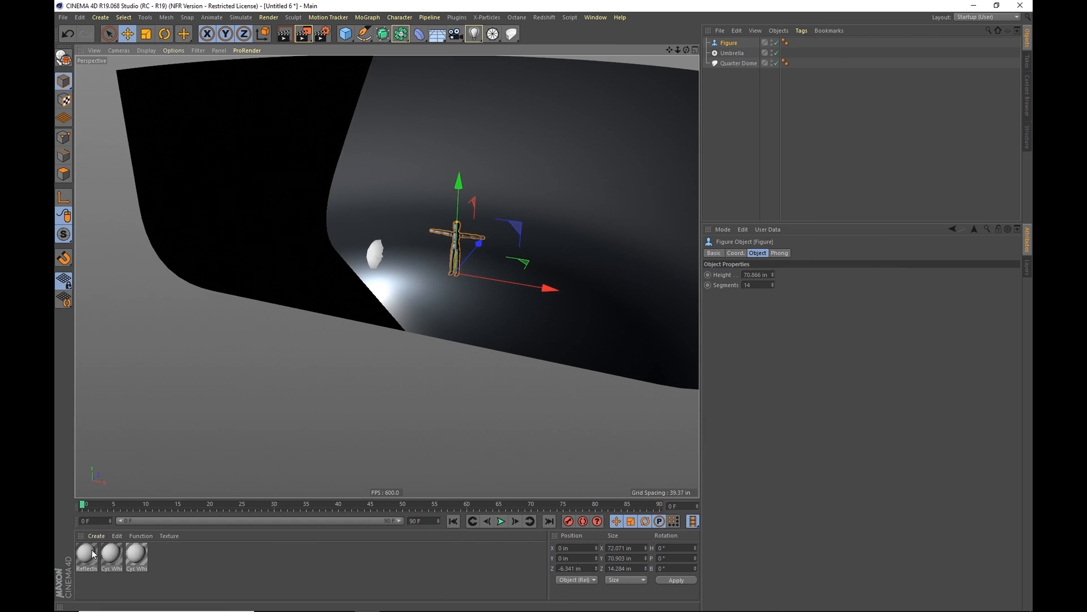
Assign the Reflective White material to the figure and give the Quarter Dome a Redshift cyc material.
drag(89, 560, 734, 46)
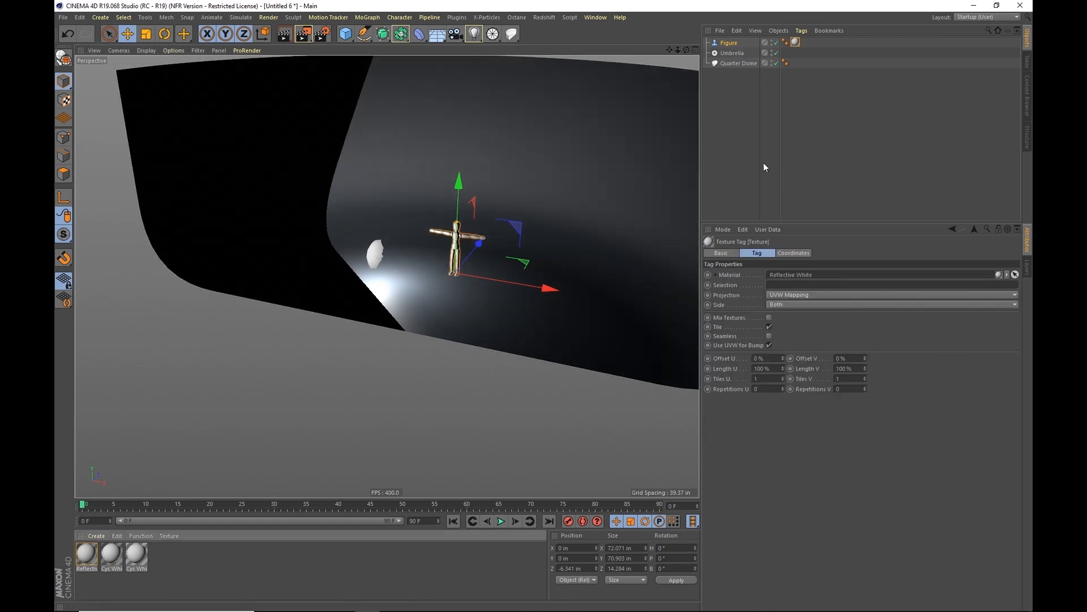
click(739, 64)
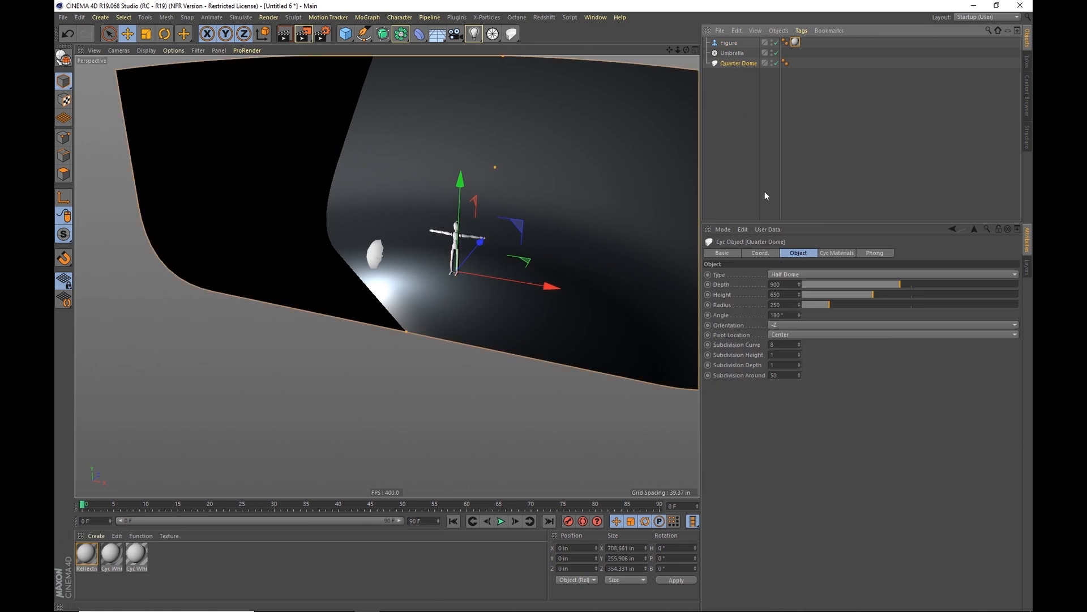
click(844, 253)
click(846, 275)
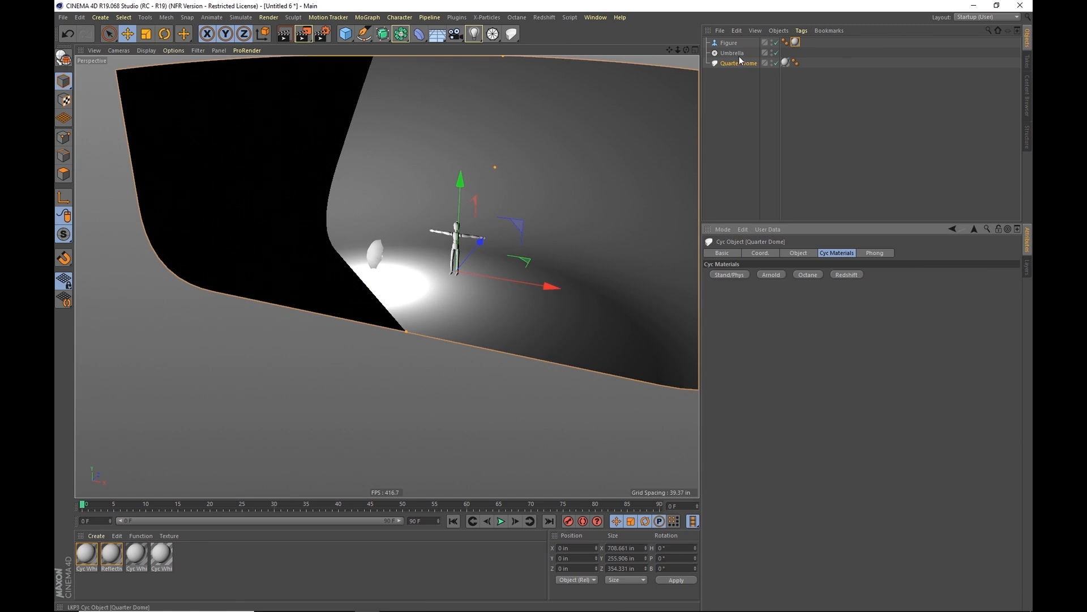
Add a camera to the scene and frame the whole figure closely through it.
scroll(472, 247, up, 5)
alt+drag(451, 257, 386, 277)
alt+middle_drag(385, 277, 327, 332)
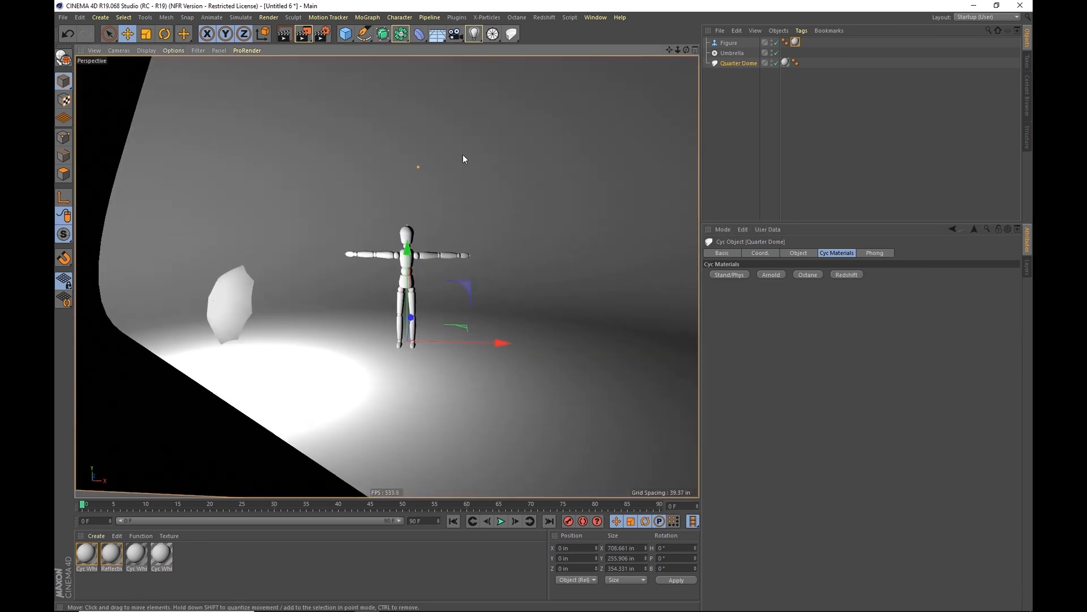
click(515, 18)
click(456, 34)
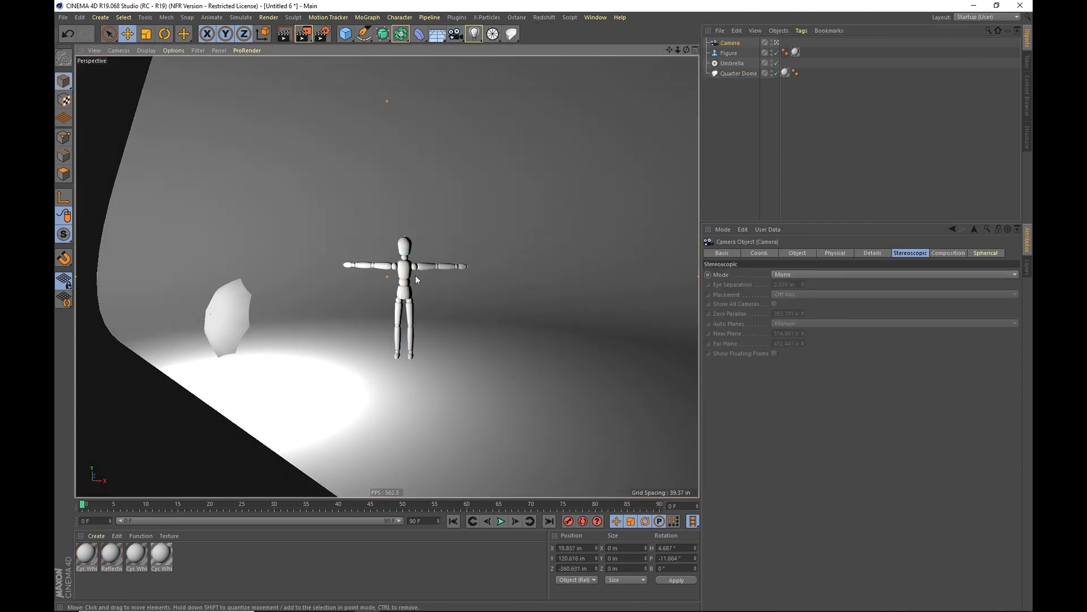
alt+drag(416, 275, 394, 286)
alt+right_drag(367, 306, 390, 287)
alt+middle_drag(386, 276, 408, 287)
Open the Redshift RenderView and start a live render of the figure scene.
click(517, 17)
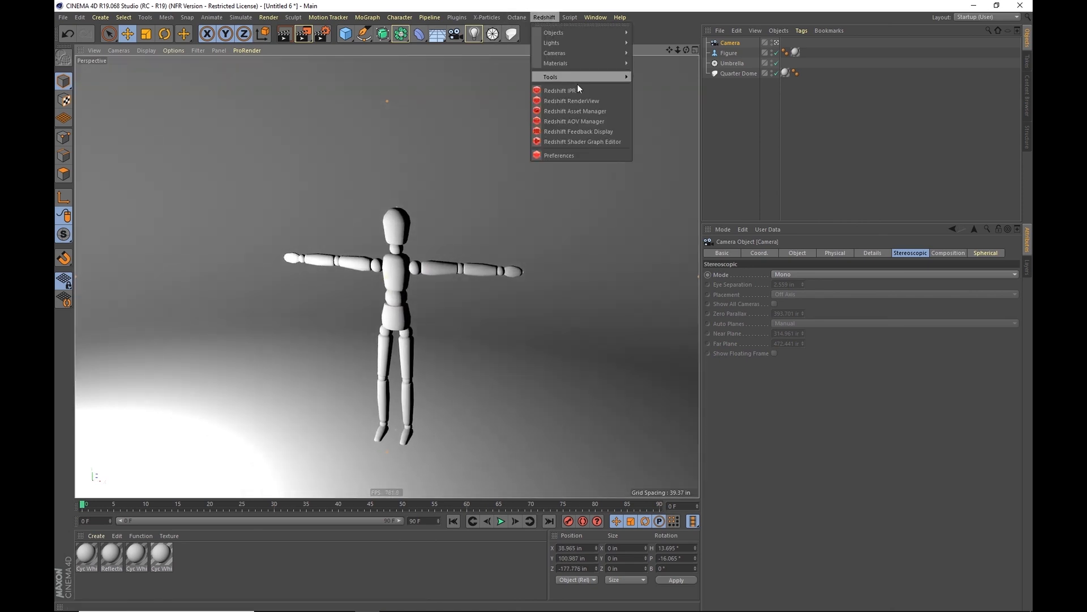
click(583, 102)
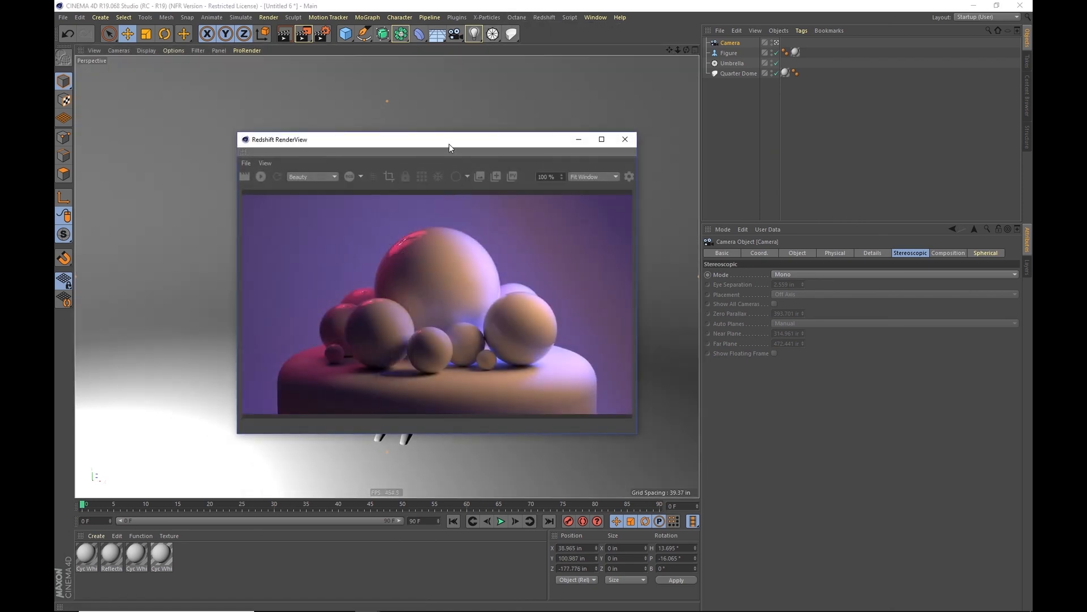
click(256, 176)
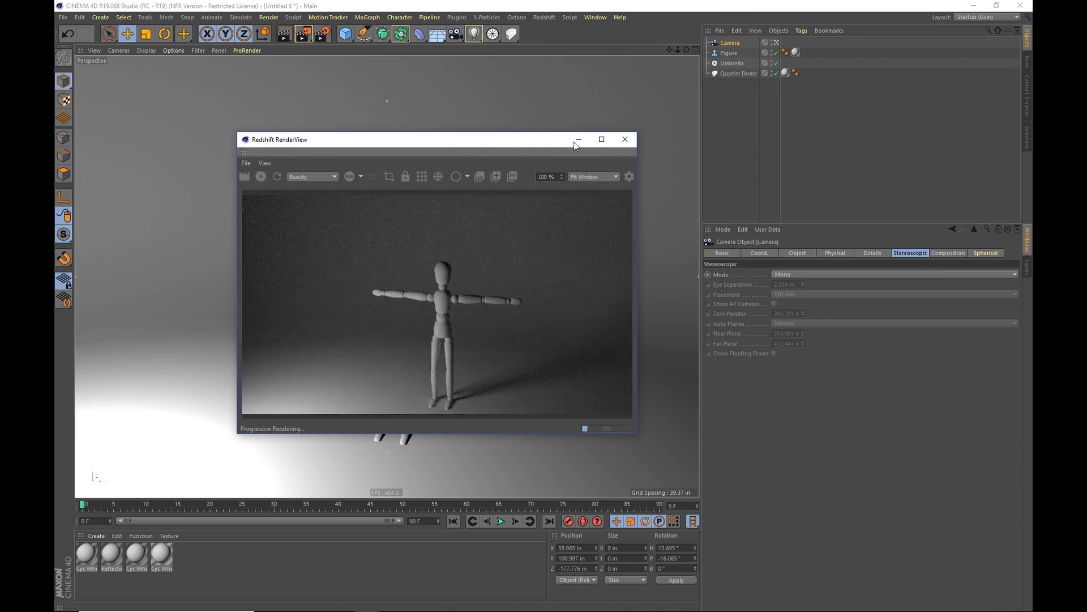
Set the Umbrella light to 45° pitch, distance 455 and 309% master intensity, with a pale warm colour preset.
click(730, 63)
drag(821, 351, 896, 351)
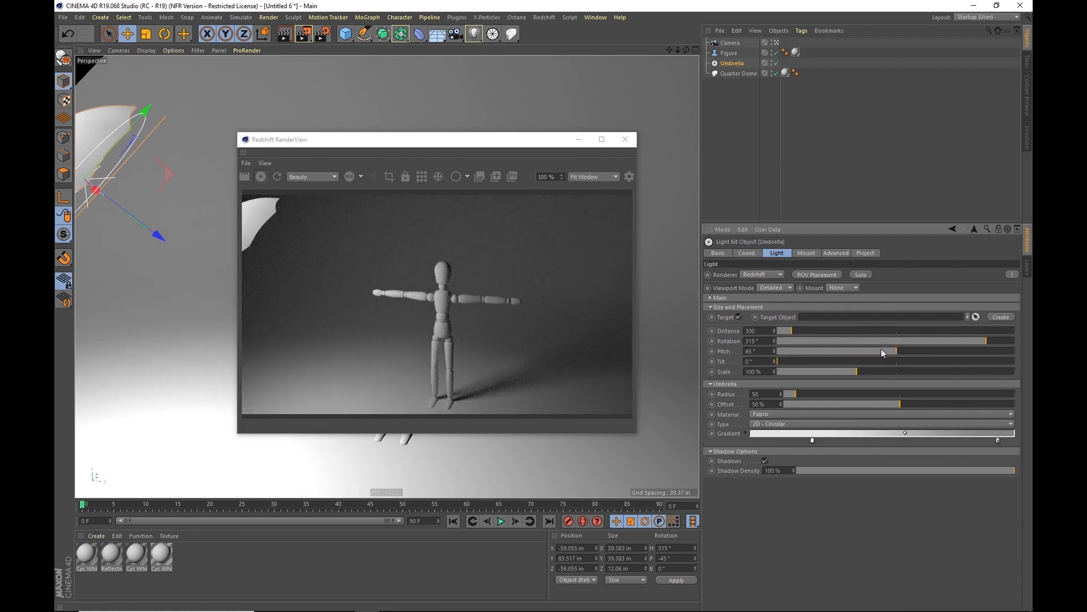
drag(792, 331, 799, 330)
click(749, 298)
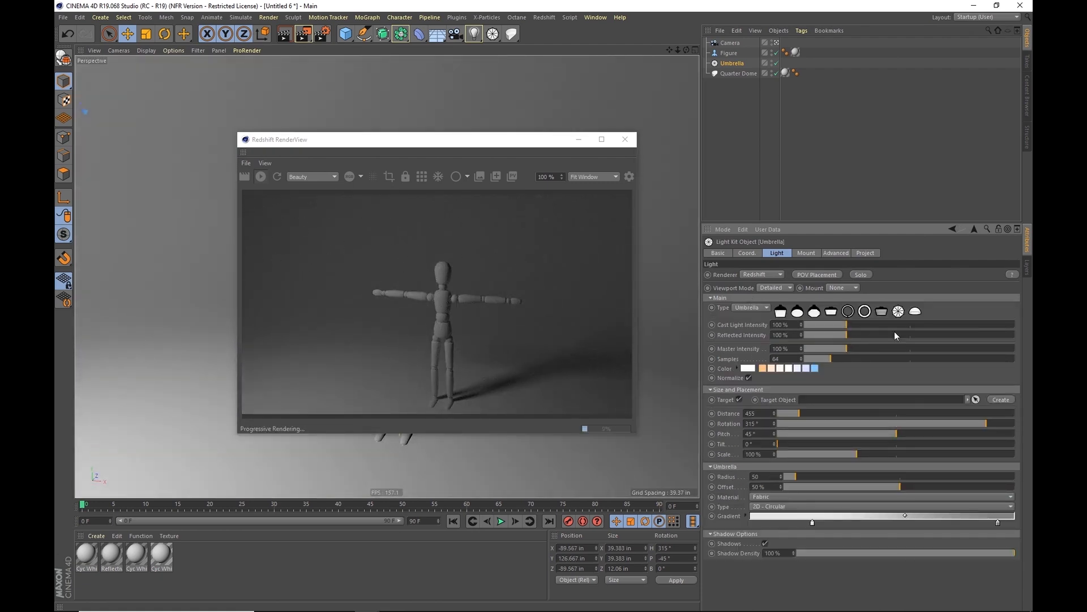
click(934, 348)
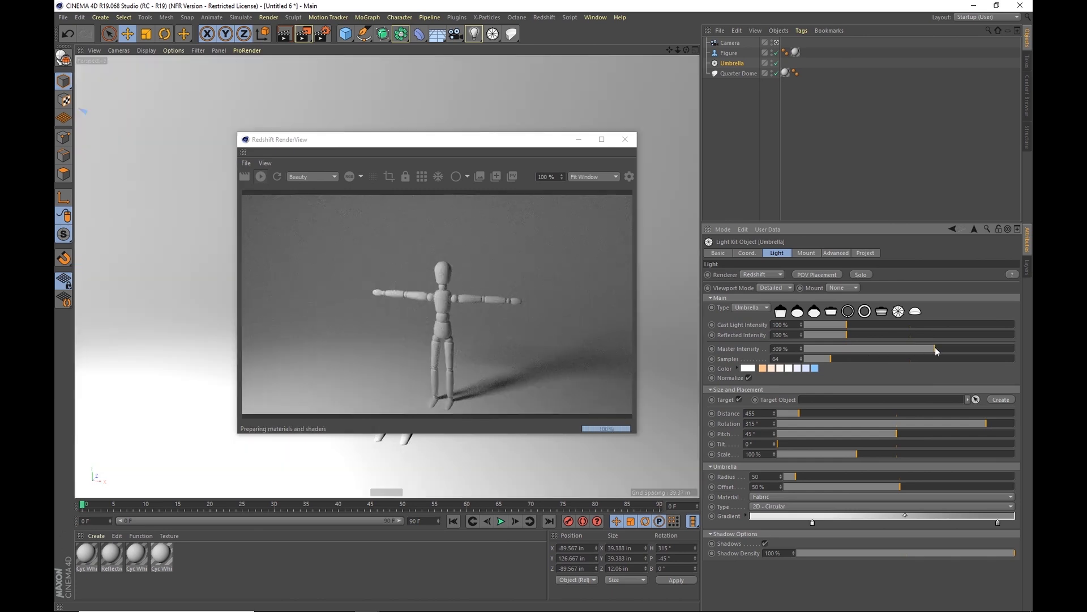
click(778, 369)
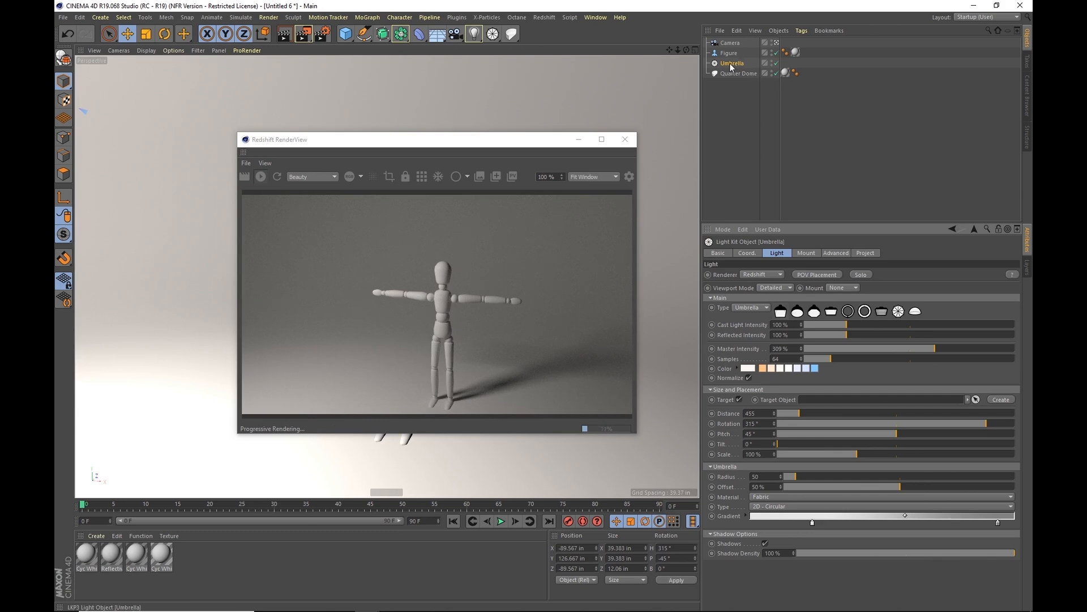
Add a Light Kit Studio object and make the Umbrella light its child.
click(497, 37)
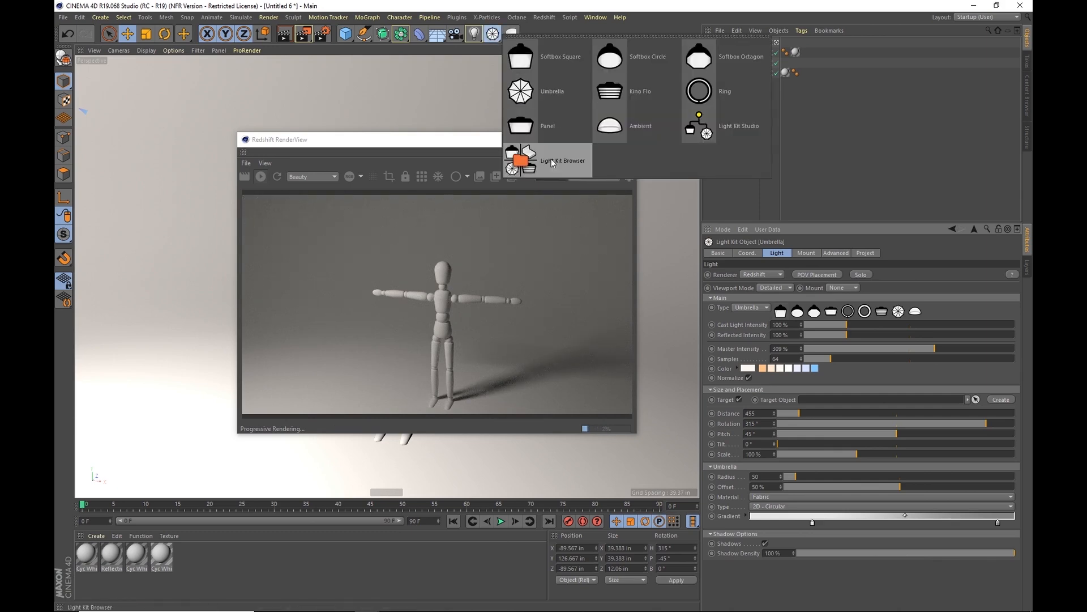
click(734, 127)
click(730, 73)
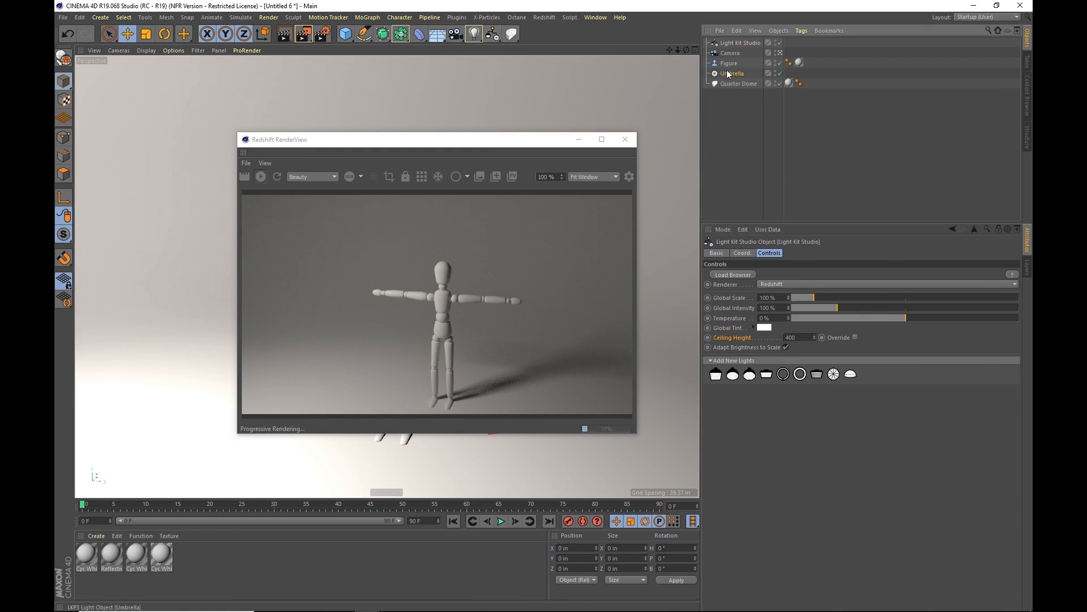
drag(733, 43, 733, 44)
click(739, 43)
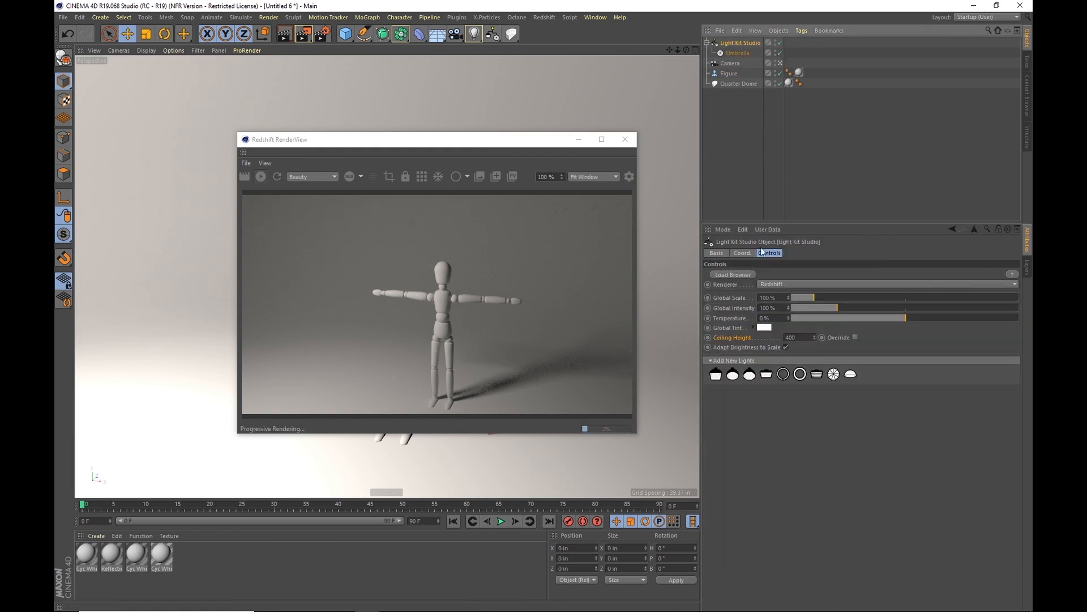
Add a square Softbox light inside the Light Kit Studio, rotated to 104° with the blue colour preset.
click(716, 375)
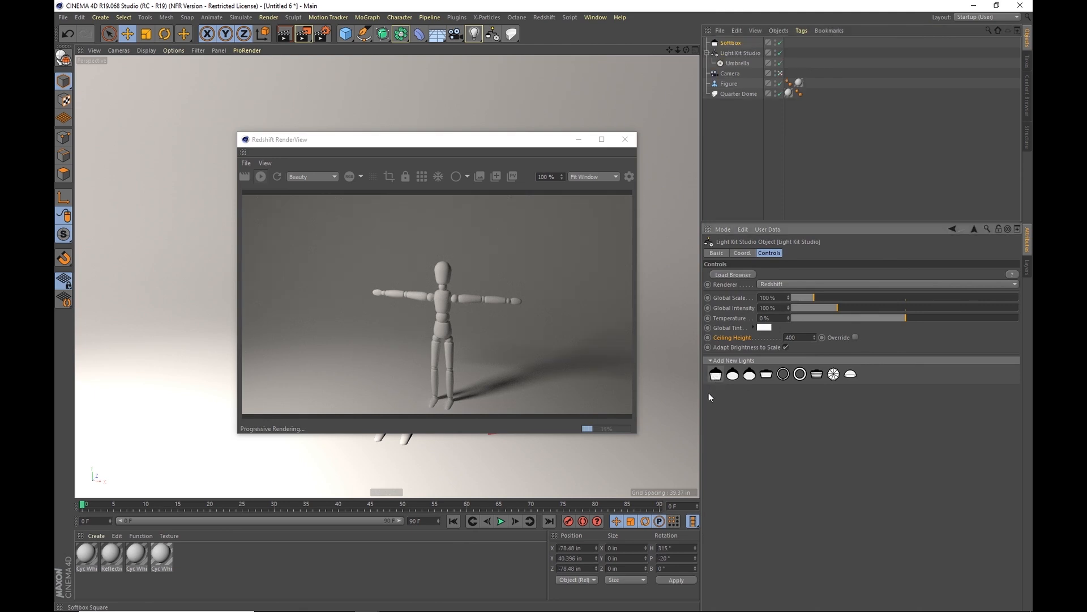
drag(730, 54, 730, 56)
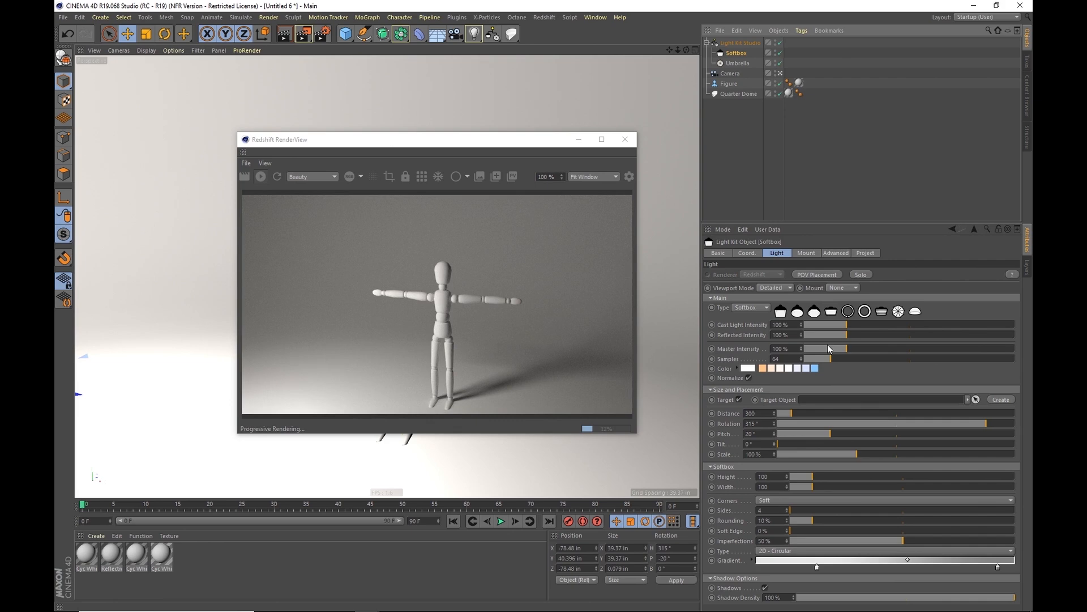
mouse_move(848, 421)
mouse_down()
mouse_move(838, 423)
mouse_move(847, 419)
mouse_up()
click(815, 368)
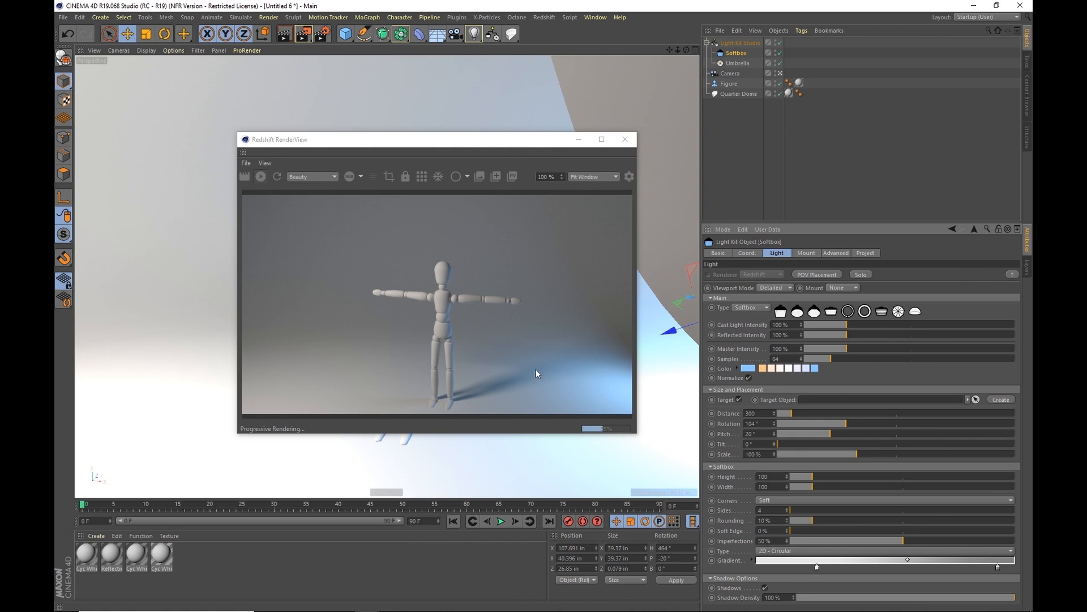
Close the Redshift RenderView and reframe the camera so the figure sits higher in the shot.
click(625, 138)
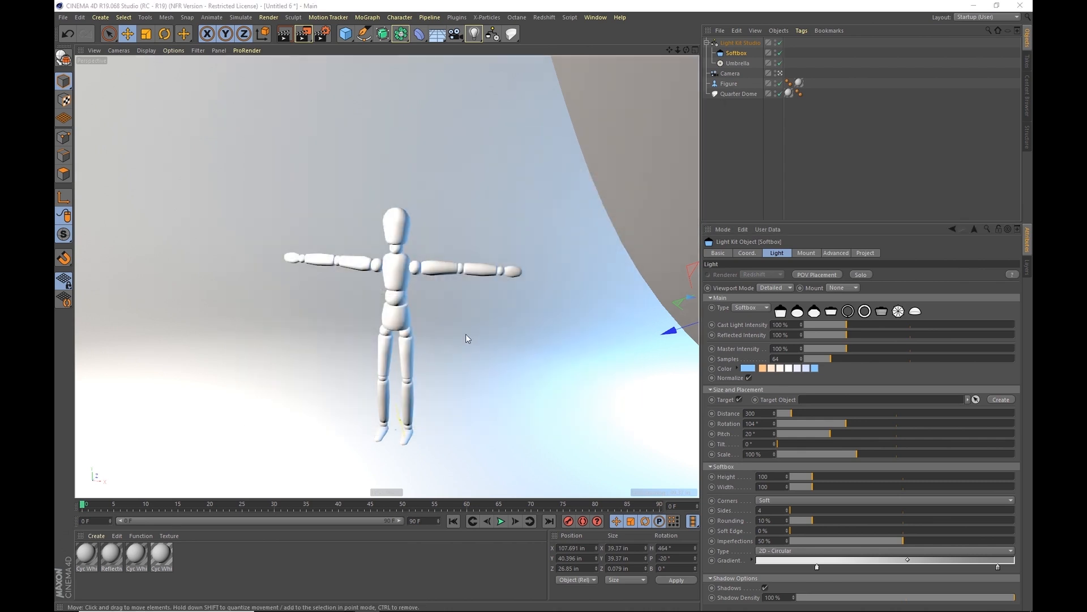
alt+middle_drag(465, 325, 459, 294)
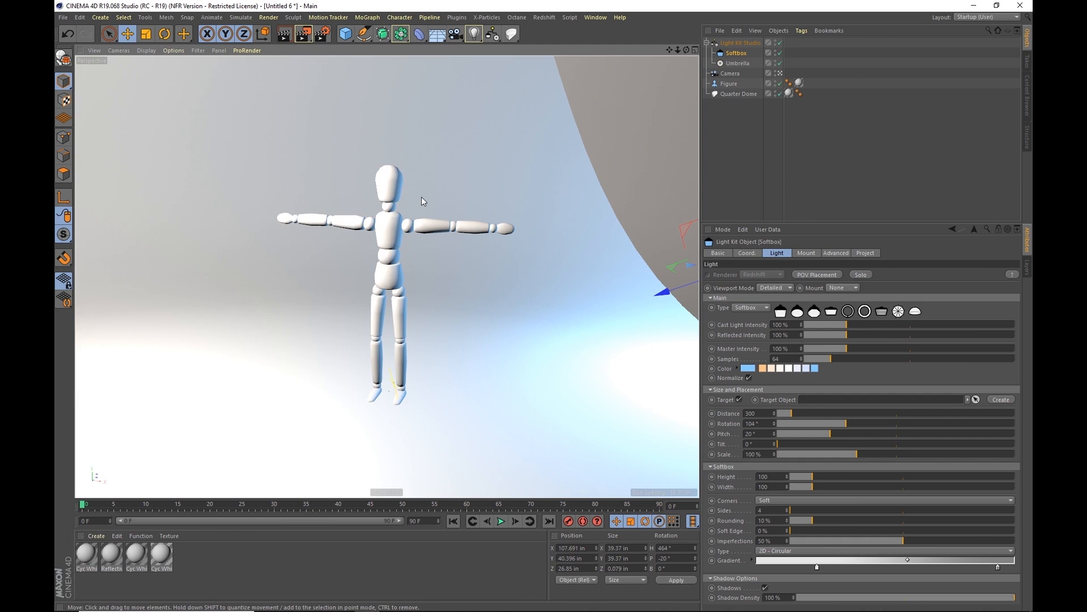
alt+drag(402, 253, 385, 252)
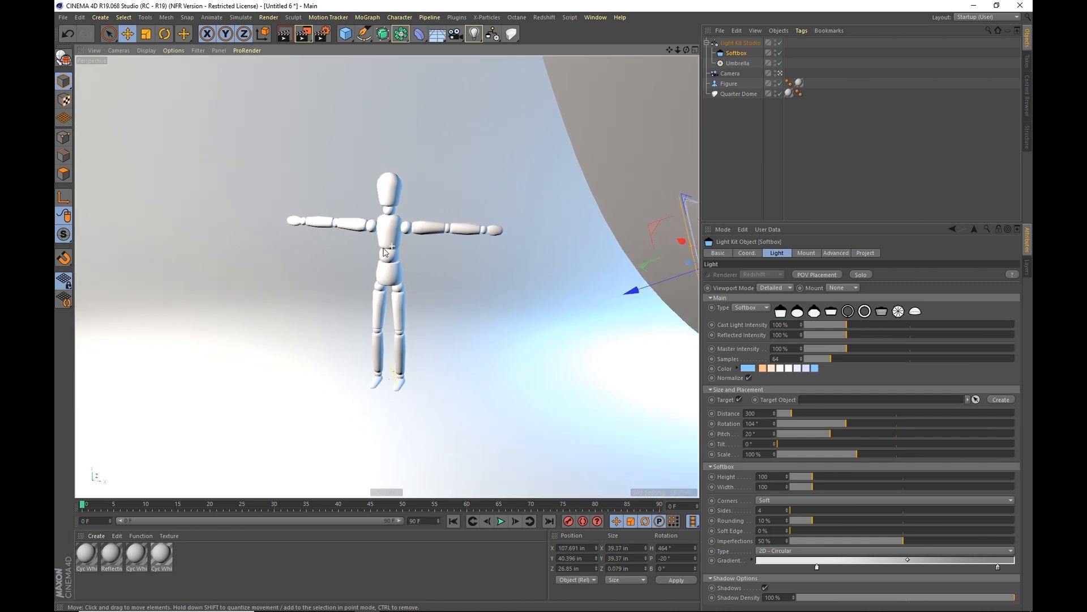
alt+right_drag(384, 248, 387, 246)
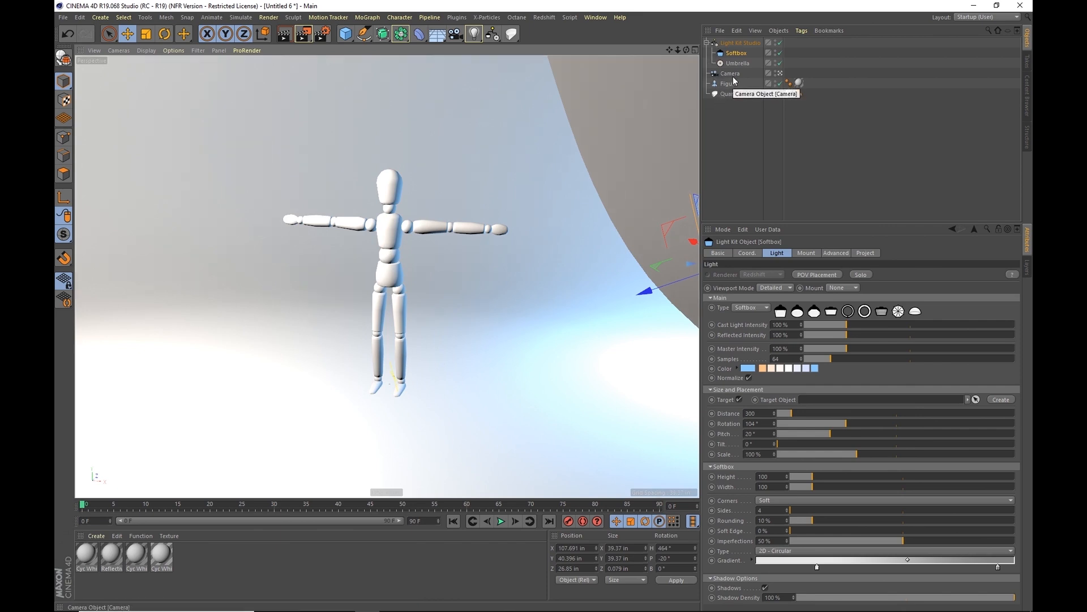
Make the Quarter Dome, camera and figure children of the Light Kit Studio object.
drag(726, 94, 743, 67)
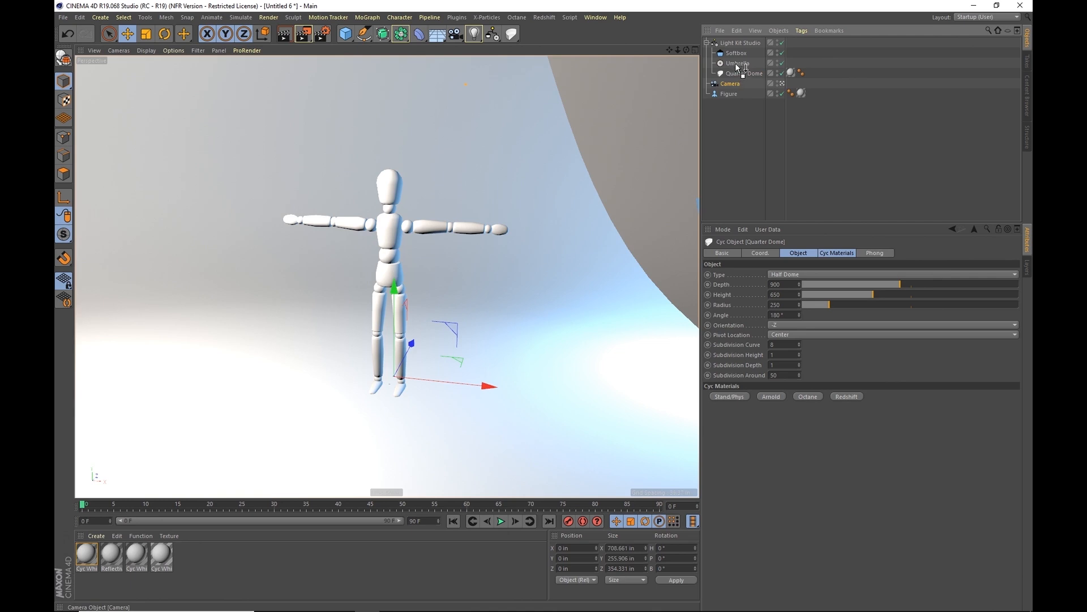
drag(734, 63, 735, 67)
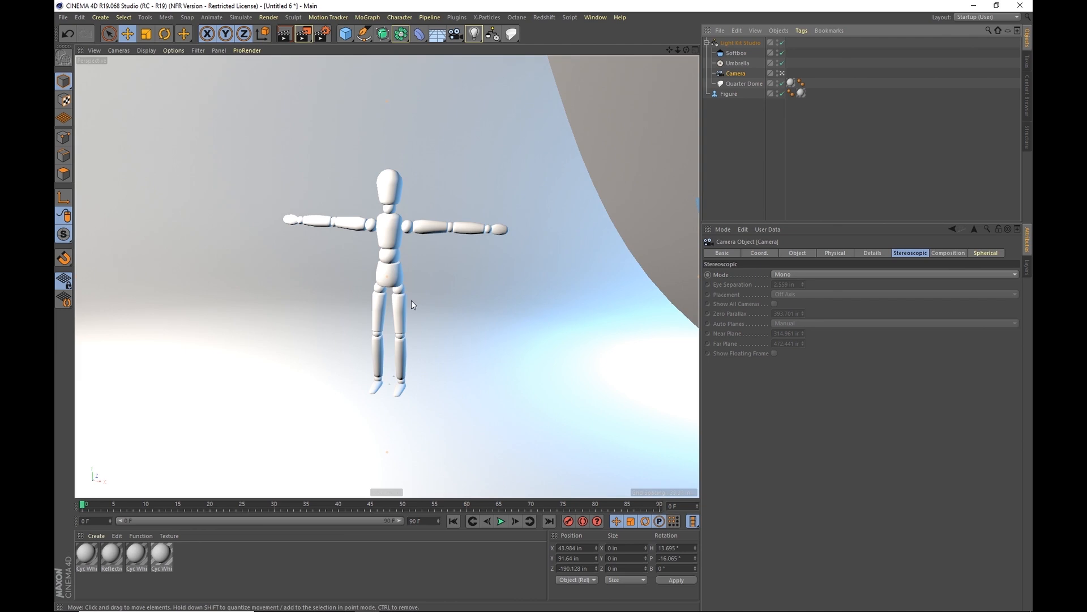
drag(735, 94, 745, 46)
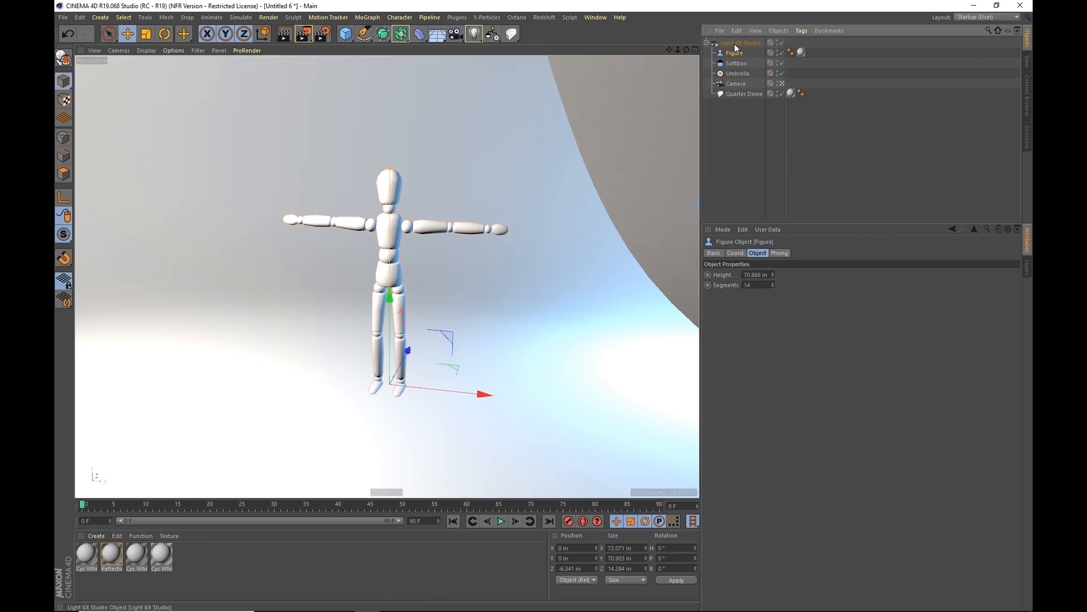
Save the scene as a custom studio in the Light Kit Browser, named with the author's first name and the number 3.
double_click(716, 40)
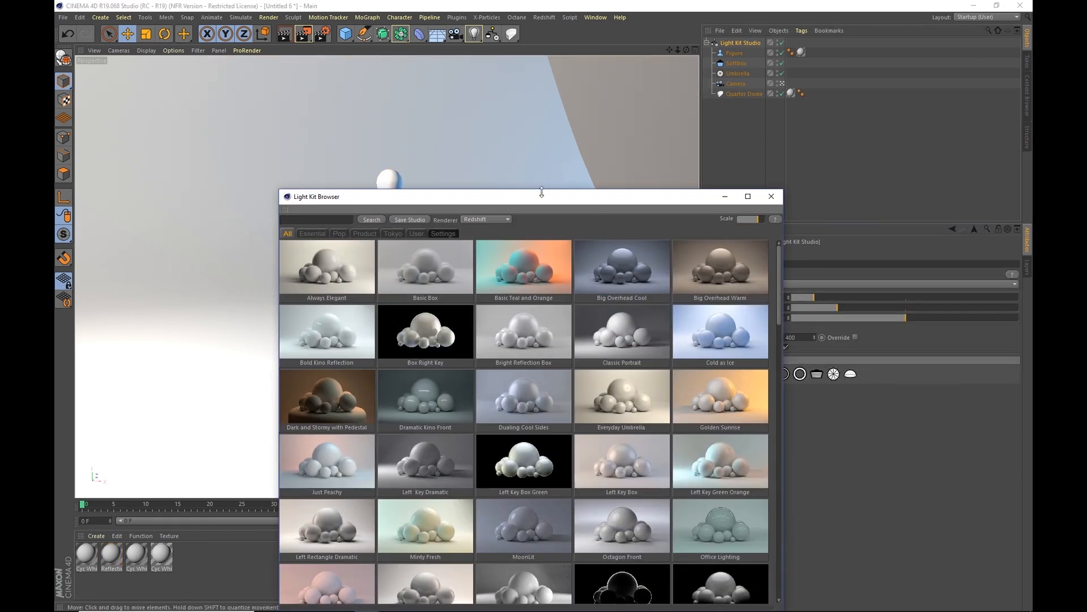
drag(541, 201, 471, 68)
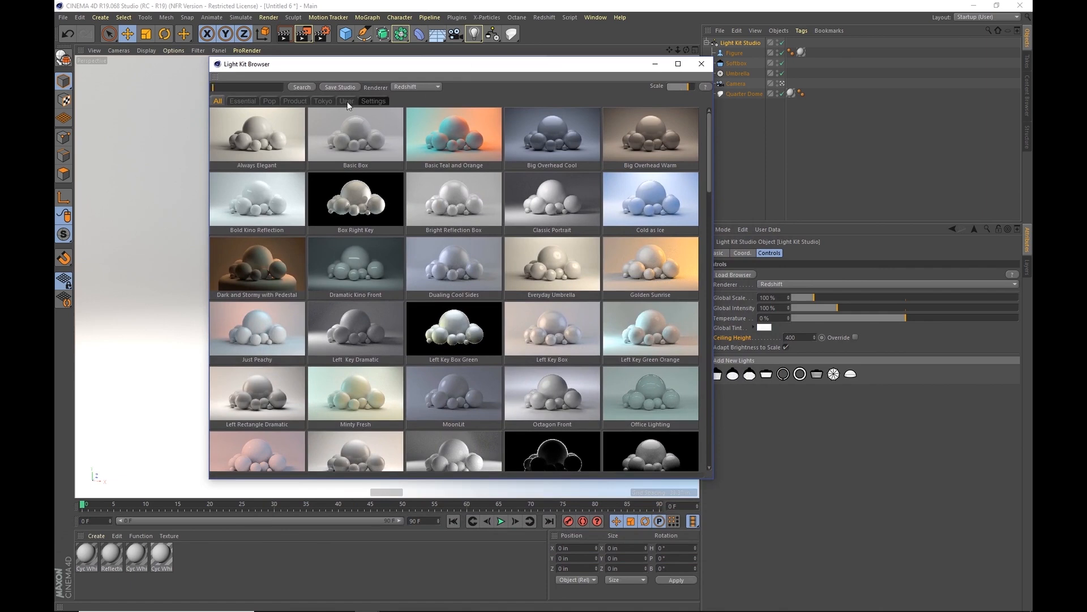
click(348, 86)
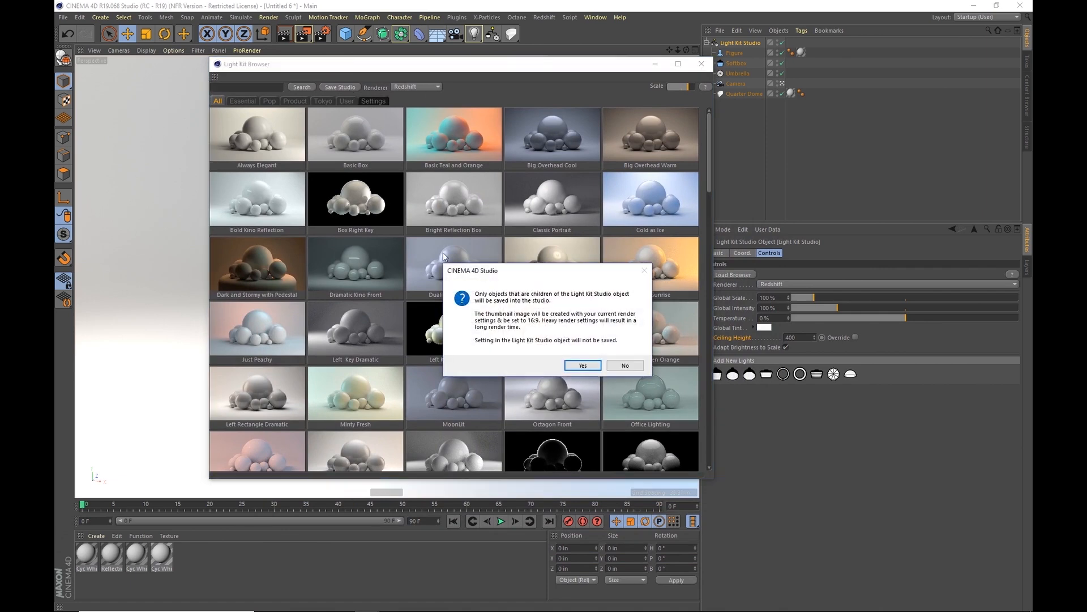
click(584, 366)
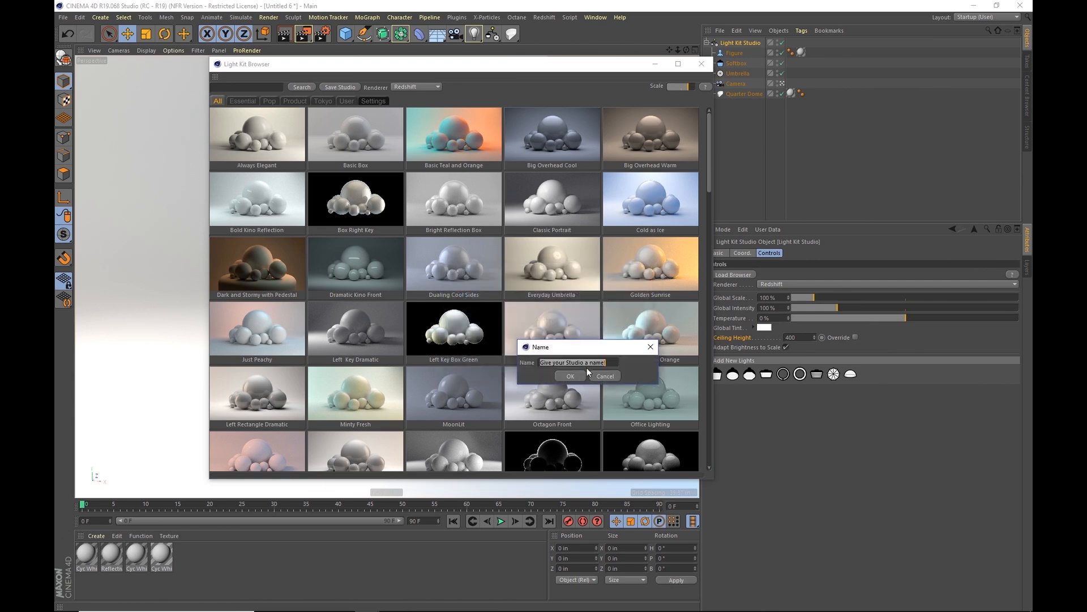
text(Chris 3)
click(576, 375)
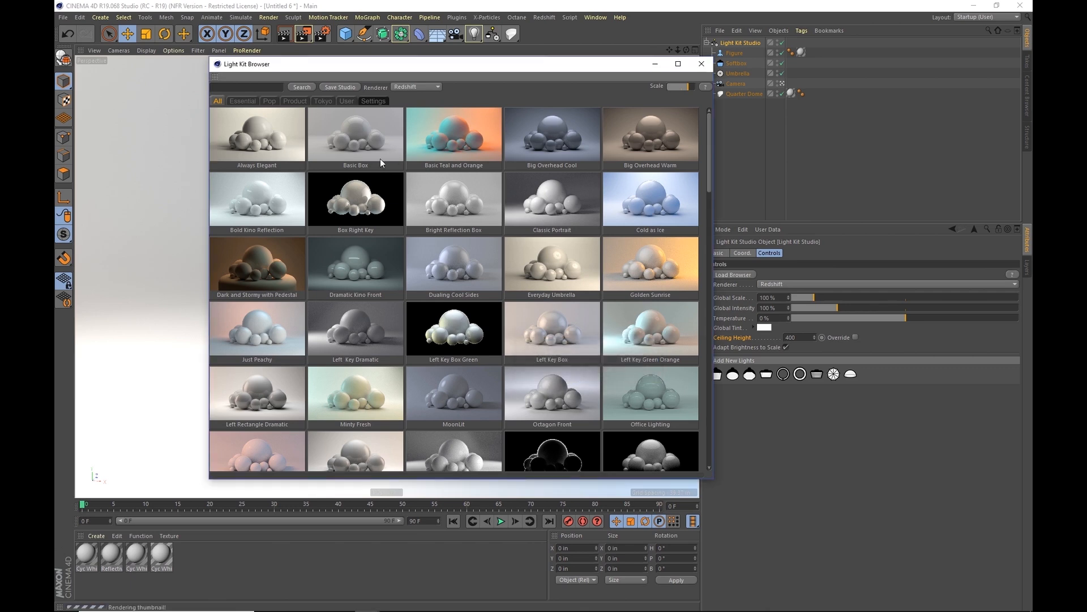
click(66, 604)
click(65, 603)
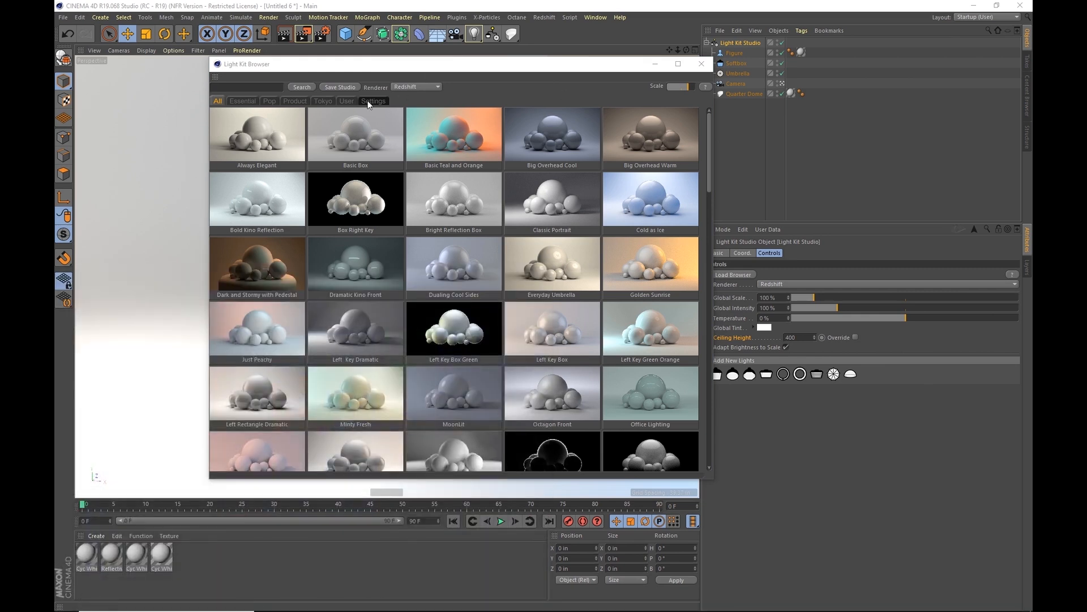
Create a new empty project and load the newly saved studio from the Light Kit Browser's user studios.
click(346, 100)
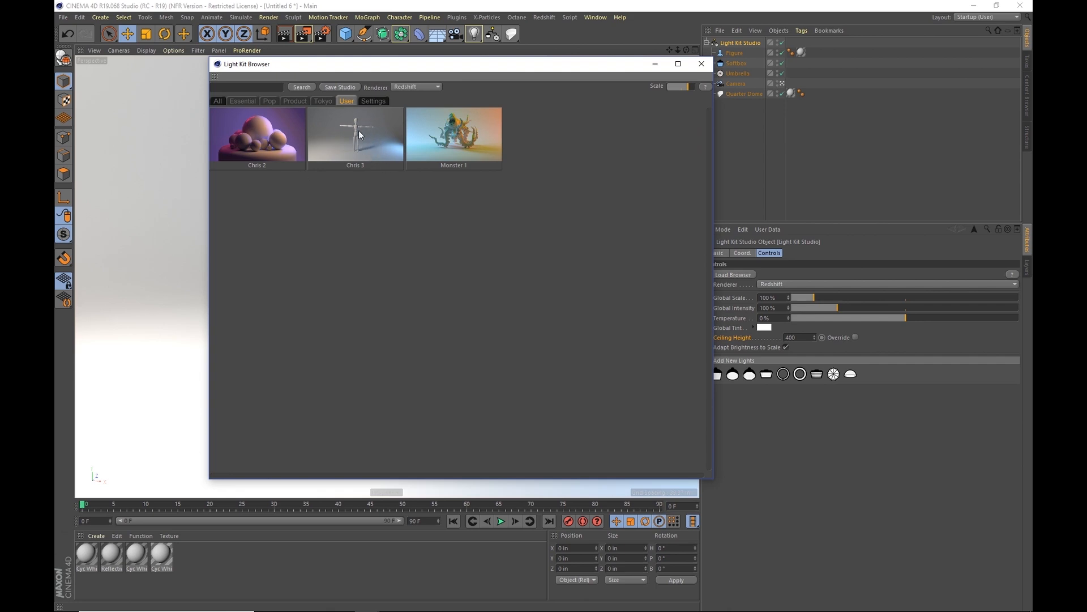
click(667, 11)
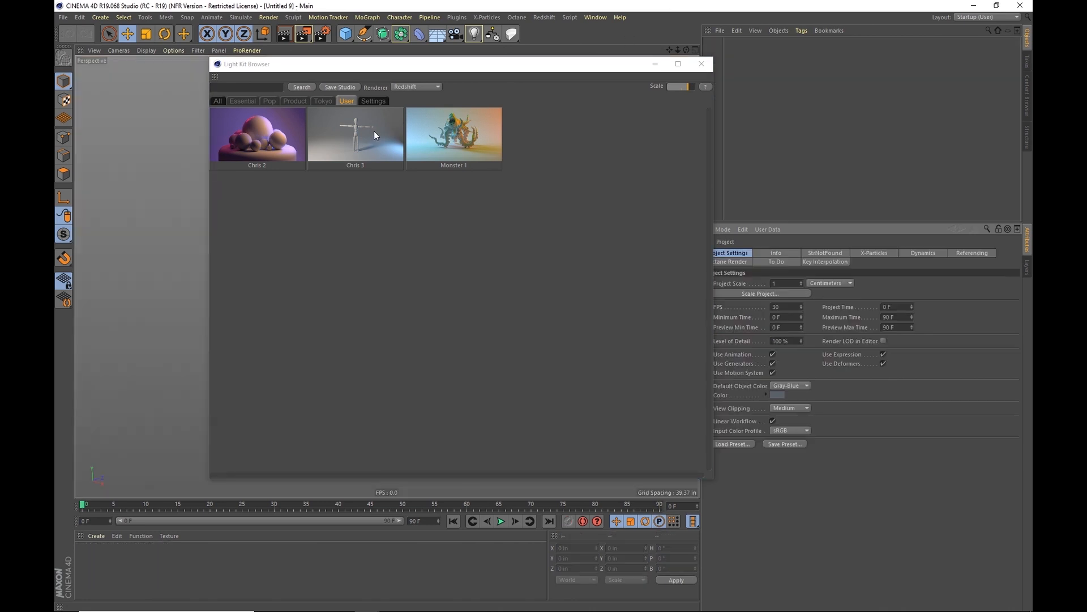
click(374, 132)
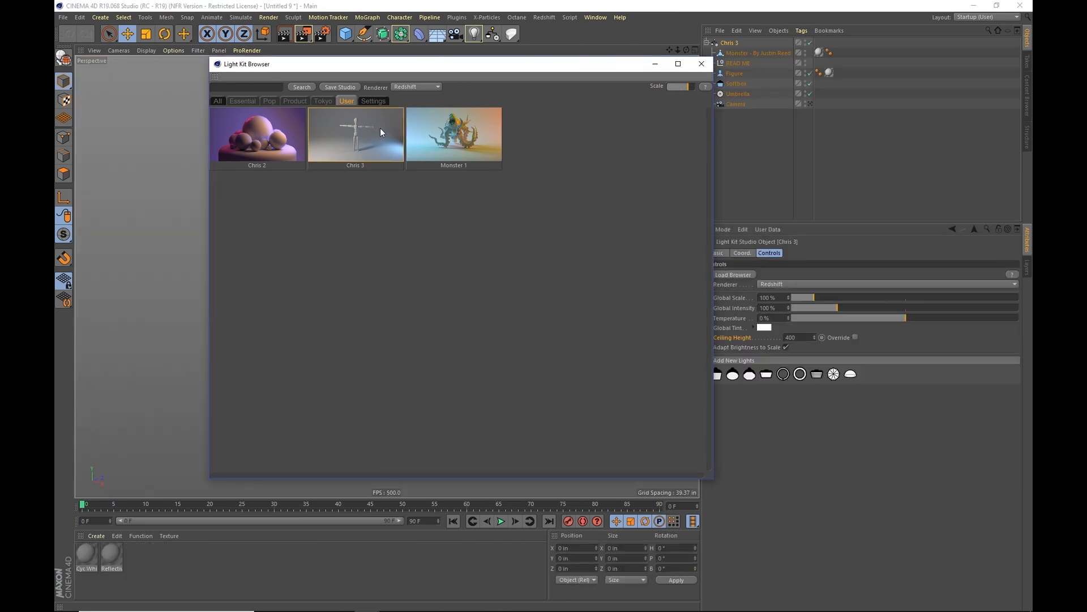
drag(569, 68, 516, 275)
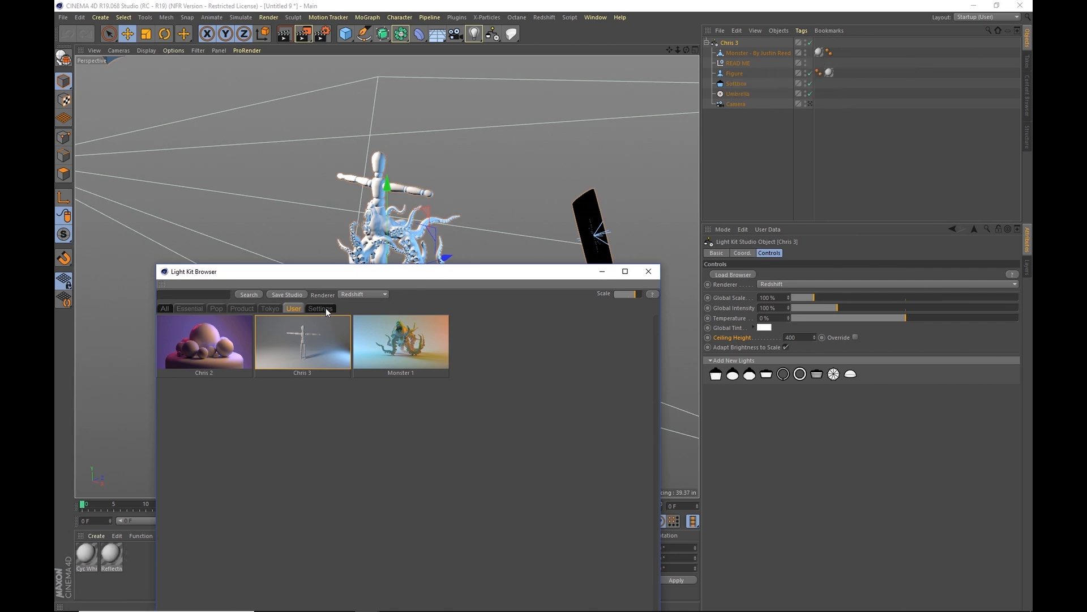
Delete the Monster model from the loaded studio's hierarchy, leaving the figure in place.
mouse_move(385, 216)
alt+mouse_down()
mouse_move(415, 199)
mouse_move(398, 200)
alt+mouse_up()
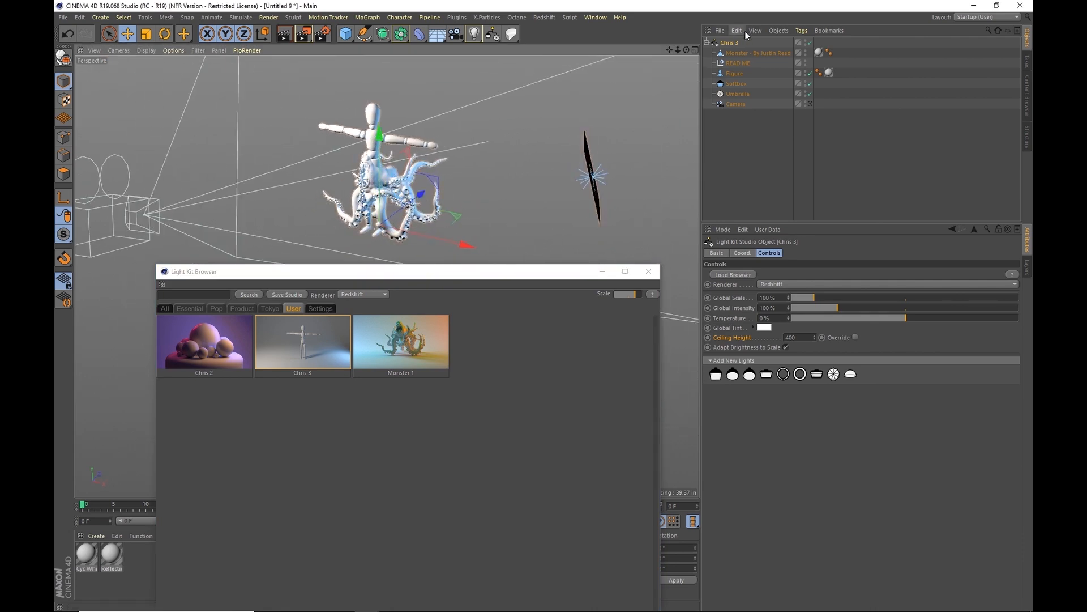
click(742, 52)
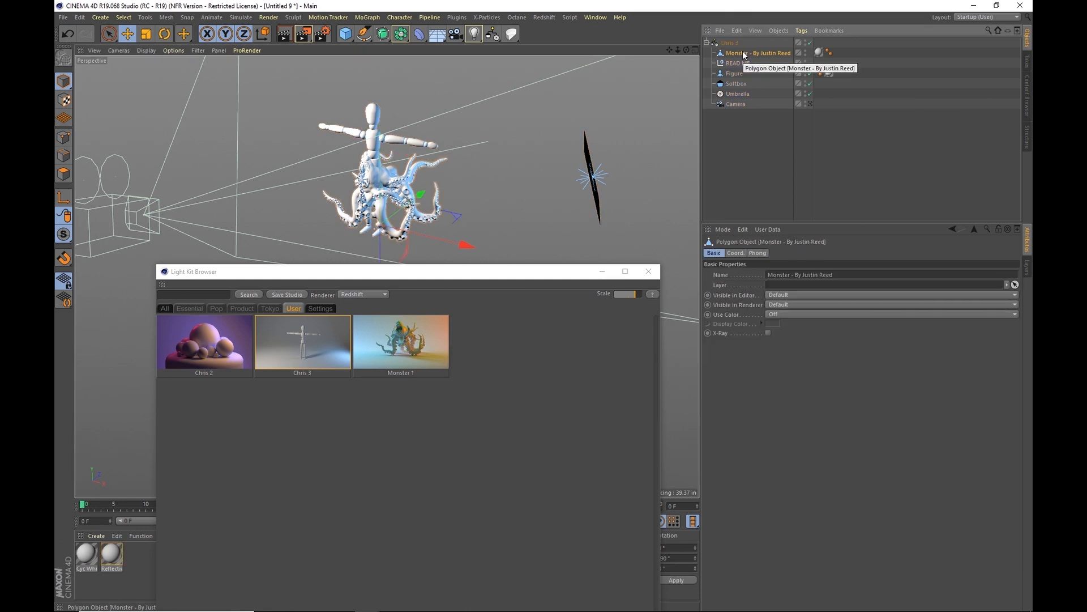
key(Delete)
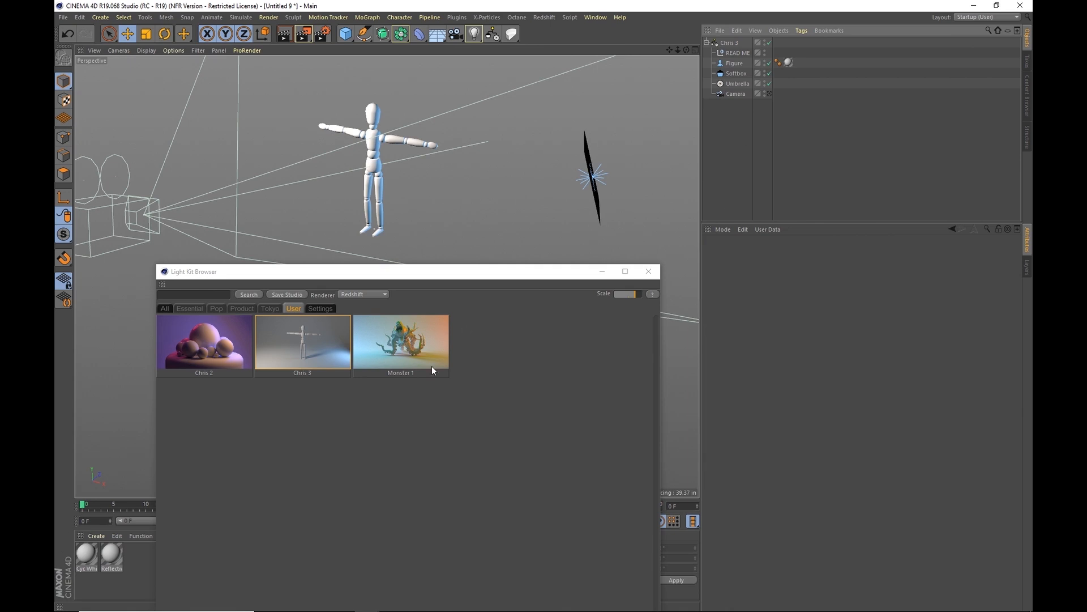
alt+drag(464, 147, 392, 170)
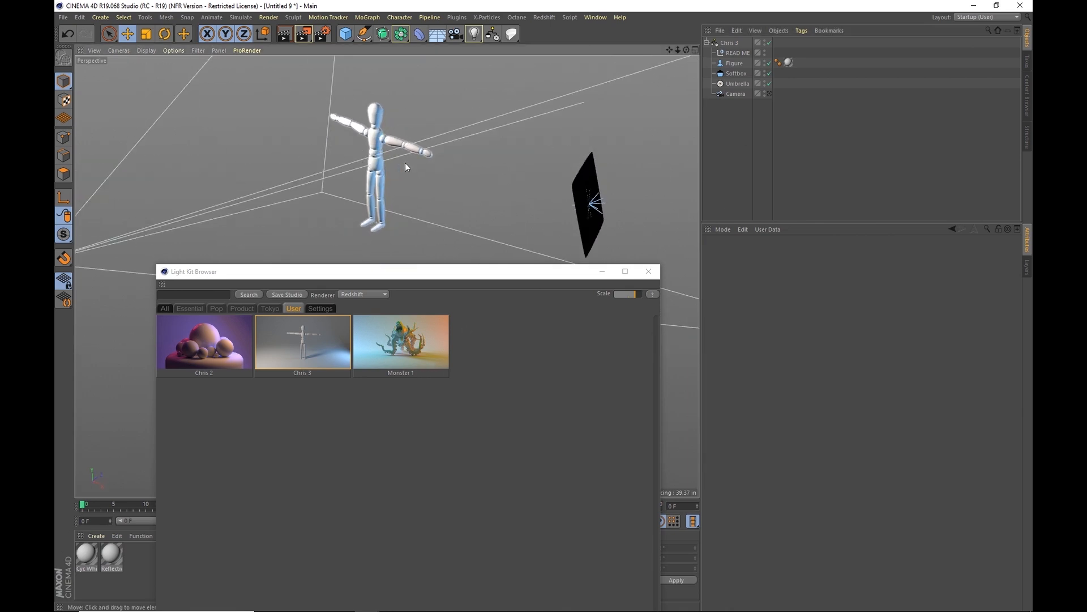
Enable Auto Link to Studio Camera and Load Stands in the Light Kit Browser settings.
click(318, 308)
click(162, 361)
click(162, 344)
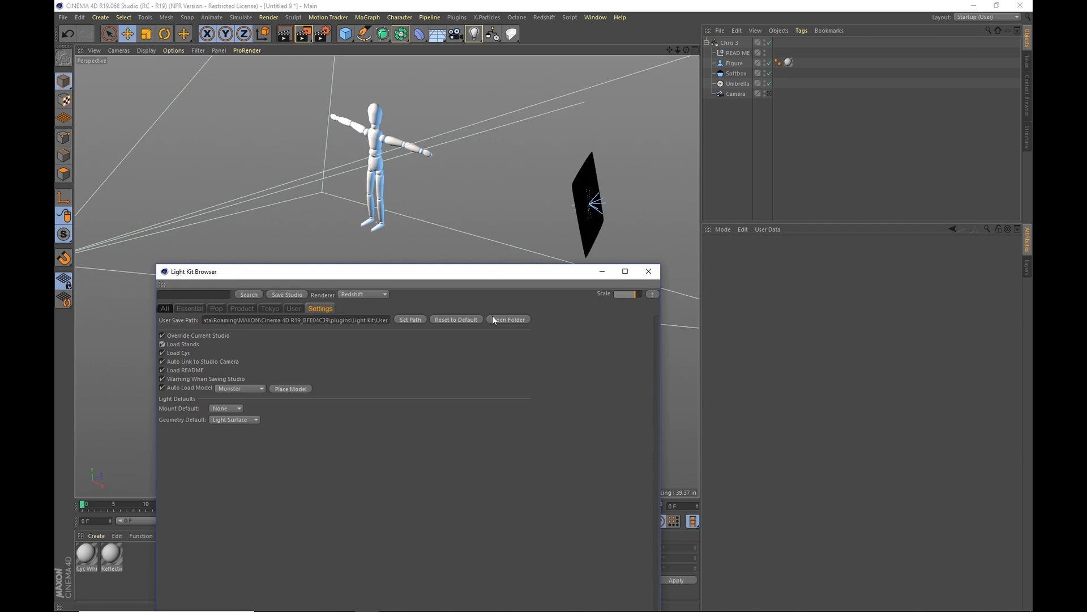
Open the user save folder from the browser settings and rename the Light Kit User folder with the author's first name plus "Presets".
drag(412, 273, 408, 118)
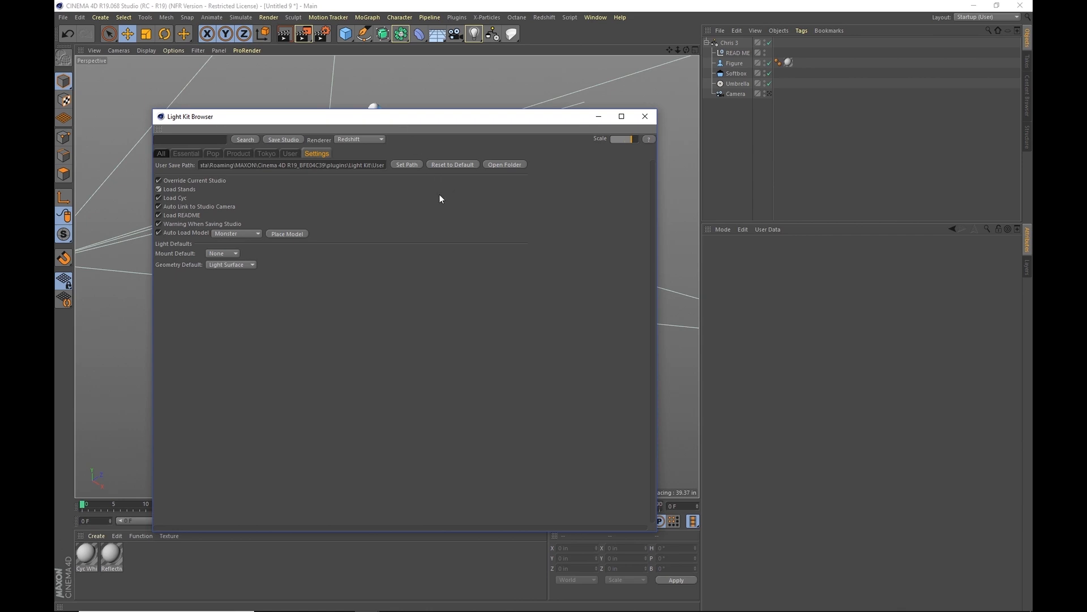
click(505, 165)
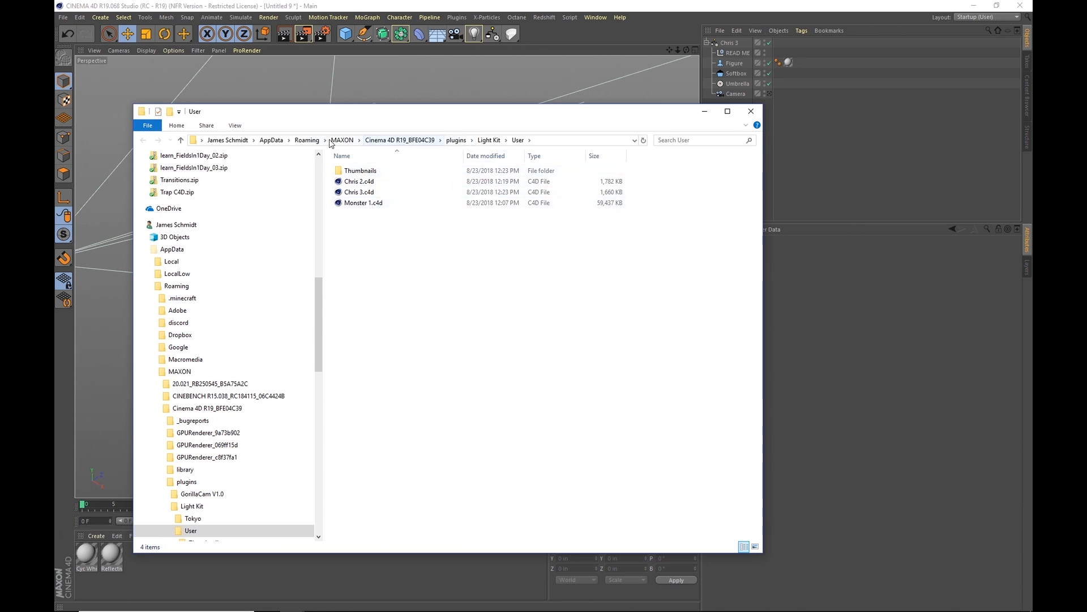
click(490, 141)
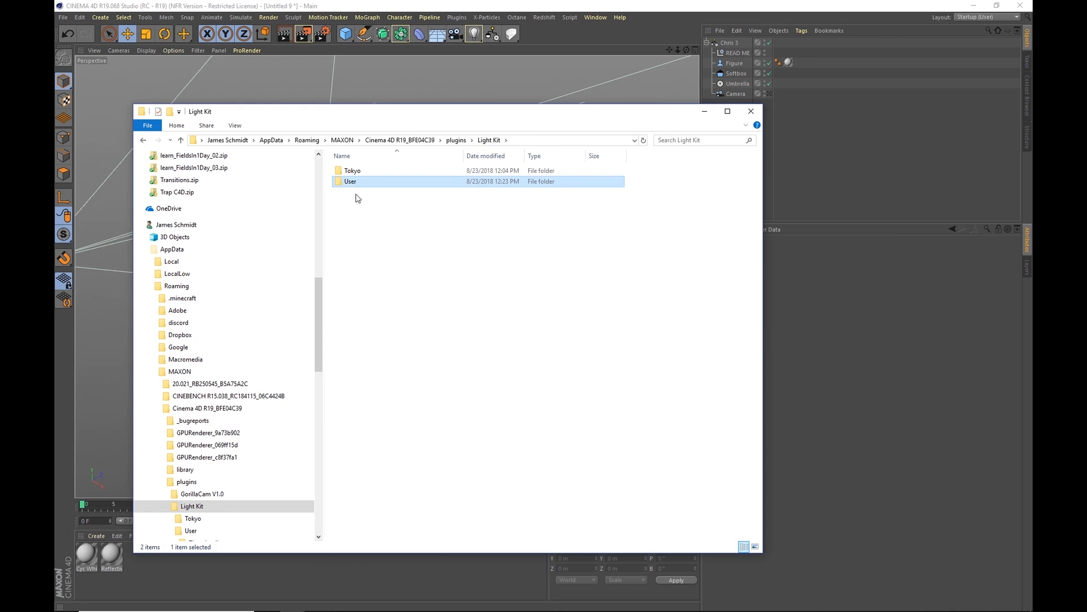
mouse_move(349, 185)
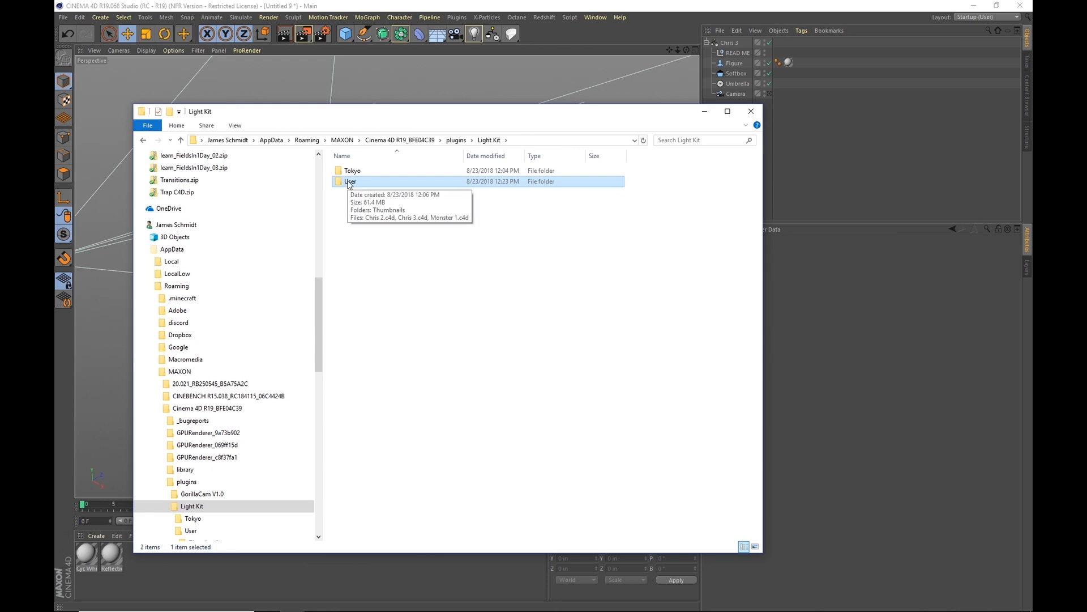
right_click(355, 182)
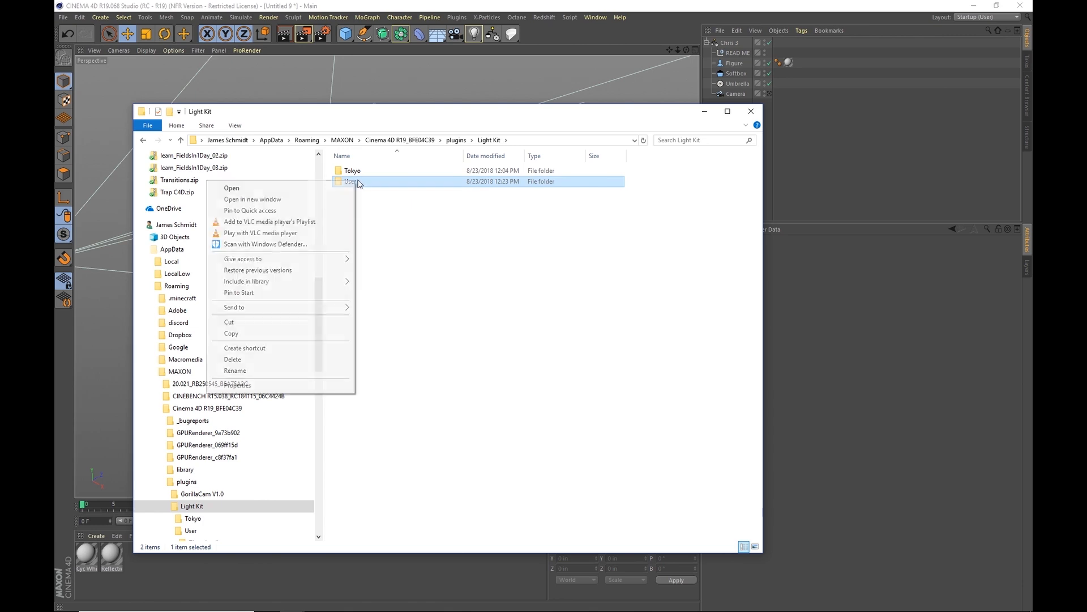
click(294, 369)
text(Chri)
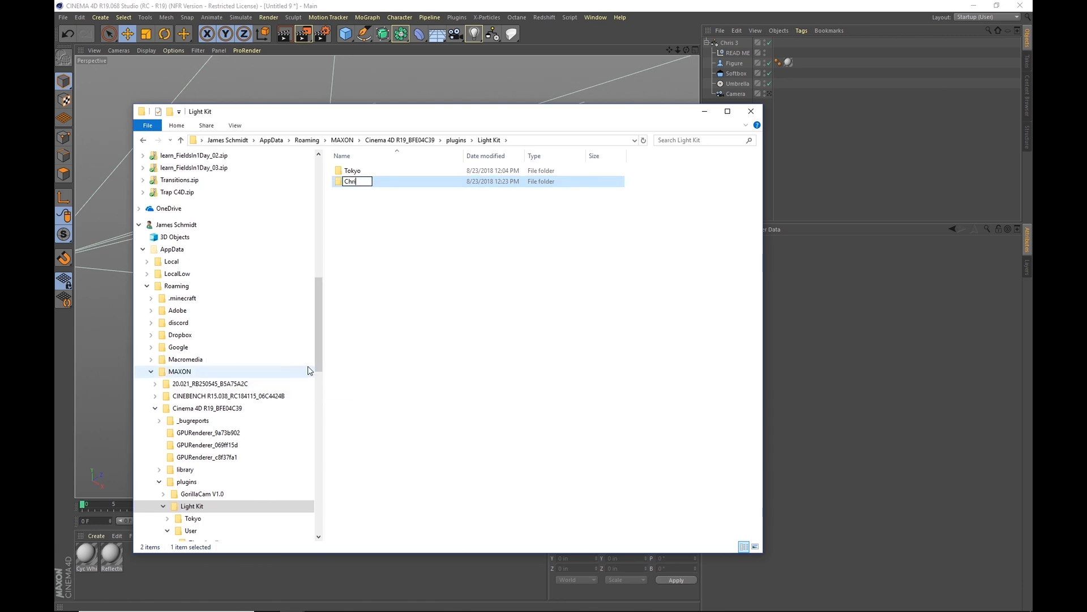
text(s Presets)
key(Return)
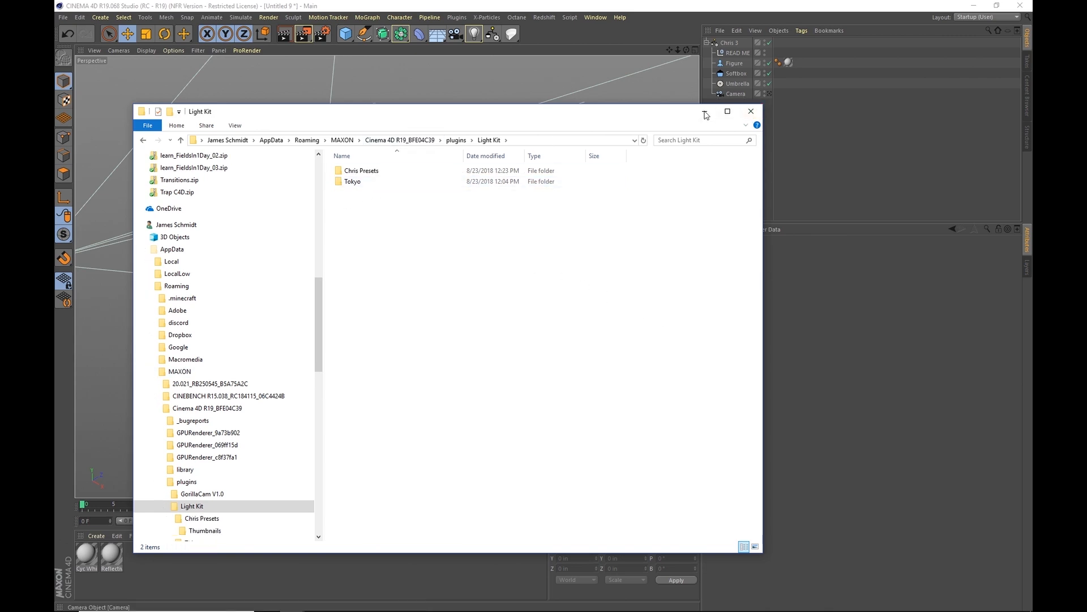
click(750, 113)
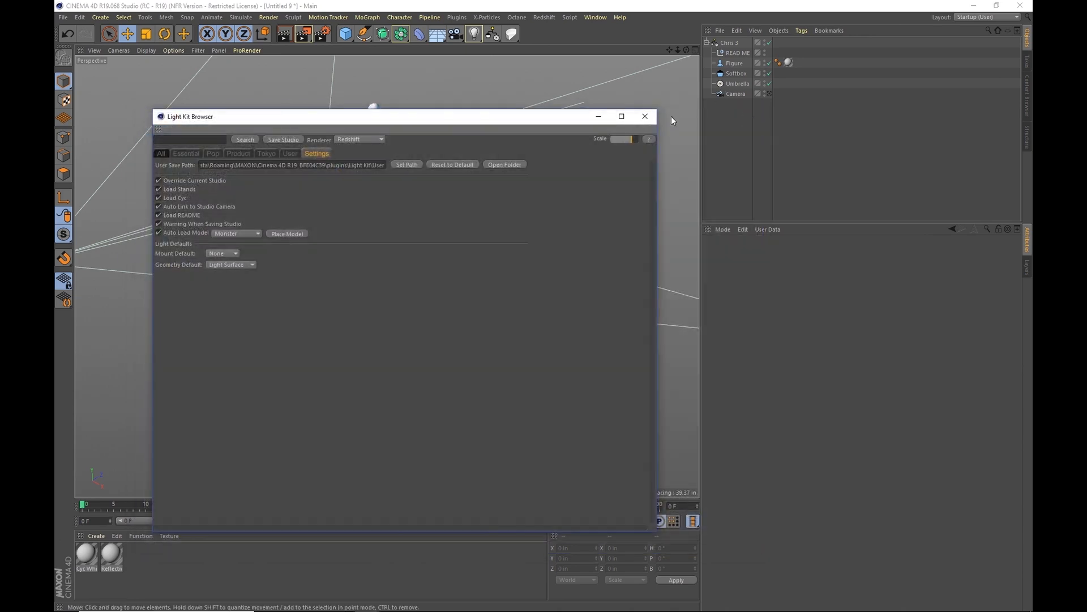
Reload the Light Kit Browser from the studio object and check its User category.
click(645, 116)
double_click(716, 43)
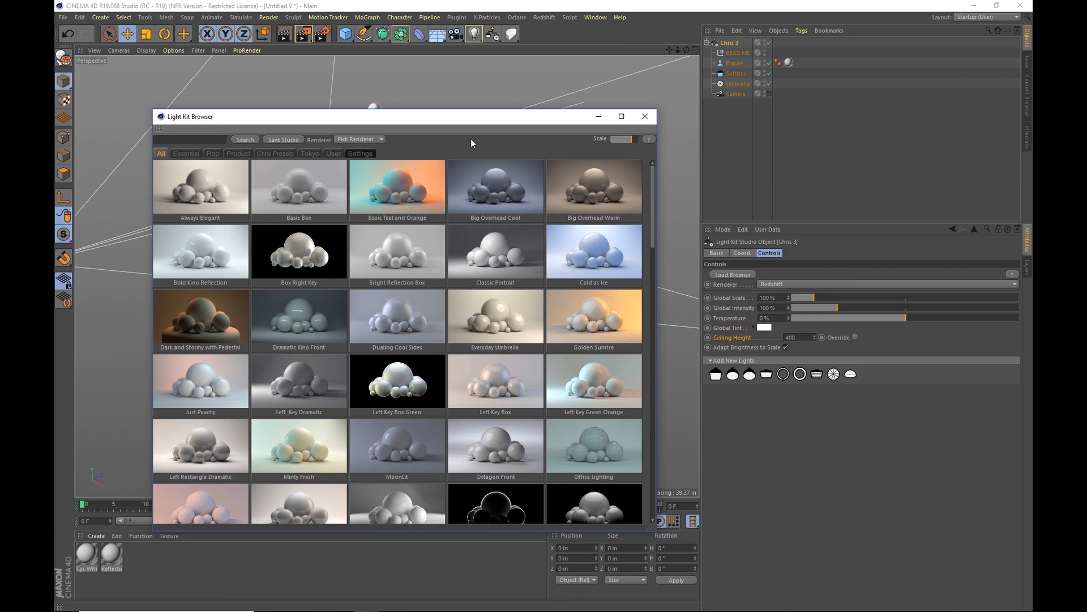
click(334, 153)
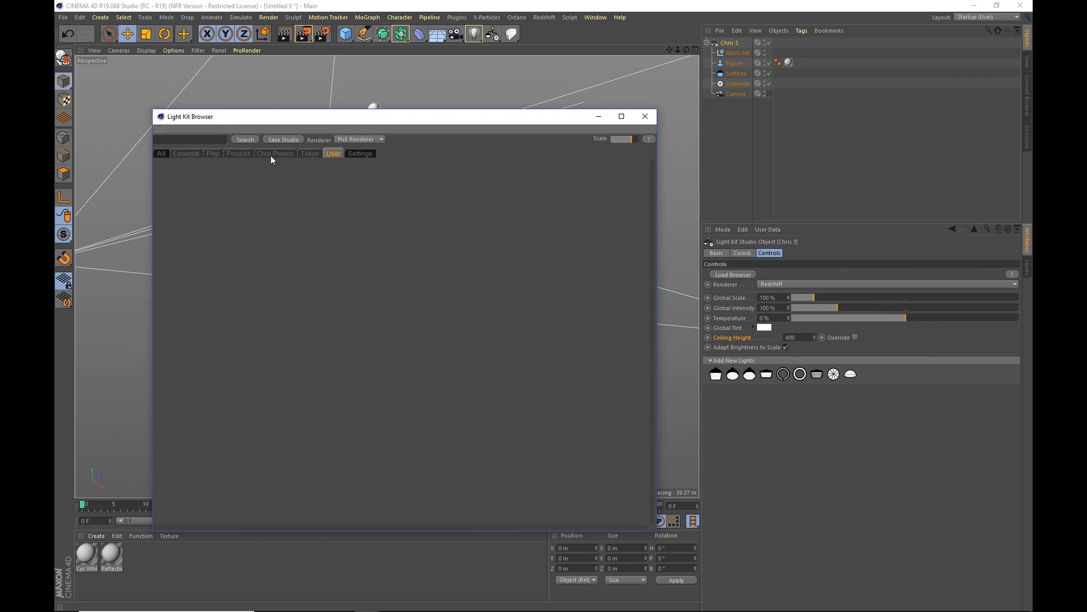
Open the save folder and move Cool Monster.c4d and its Cool Monster.jpg thumbnail from the Tokyo folder up into the Light Kit folder.
click(352, 153)
click(505, 164)
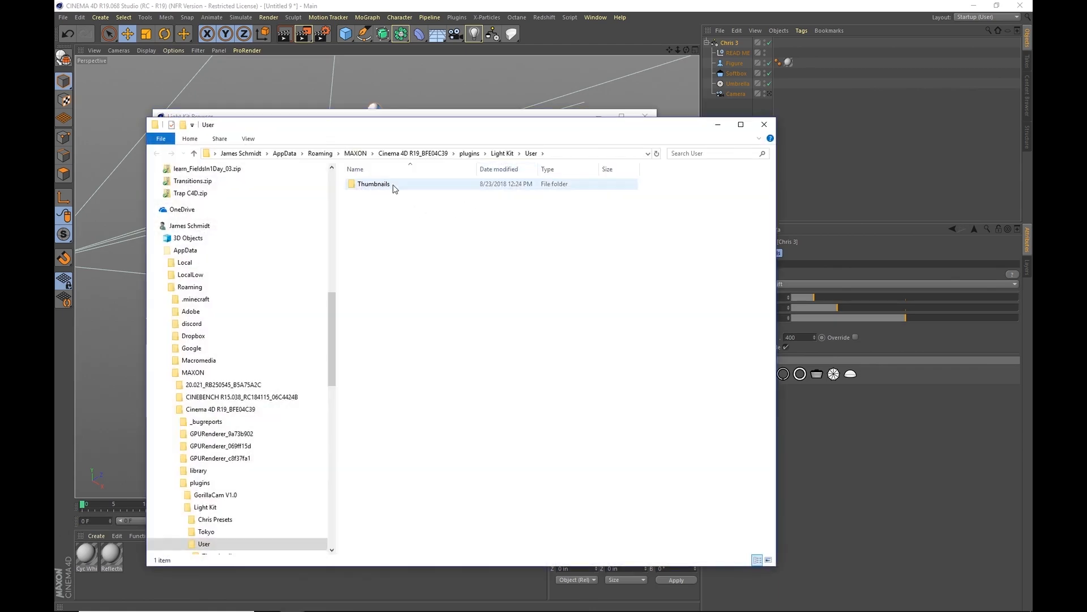
click(502, 154)
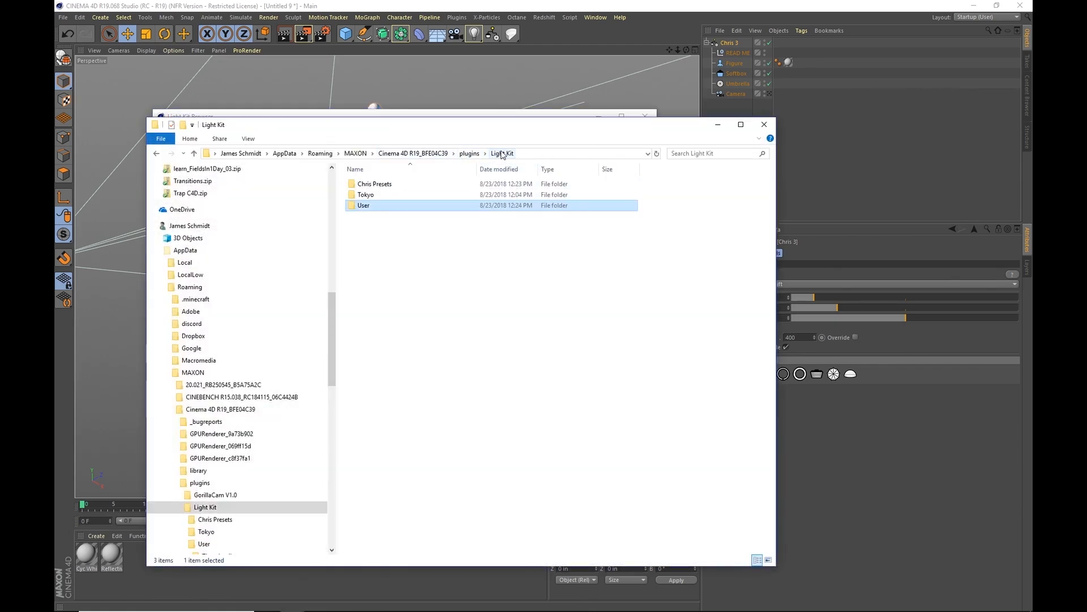
double_click(367, 195)
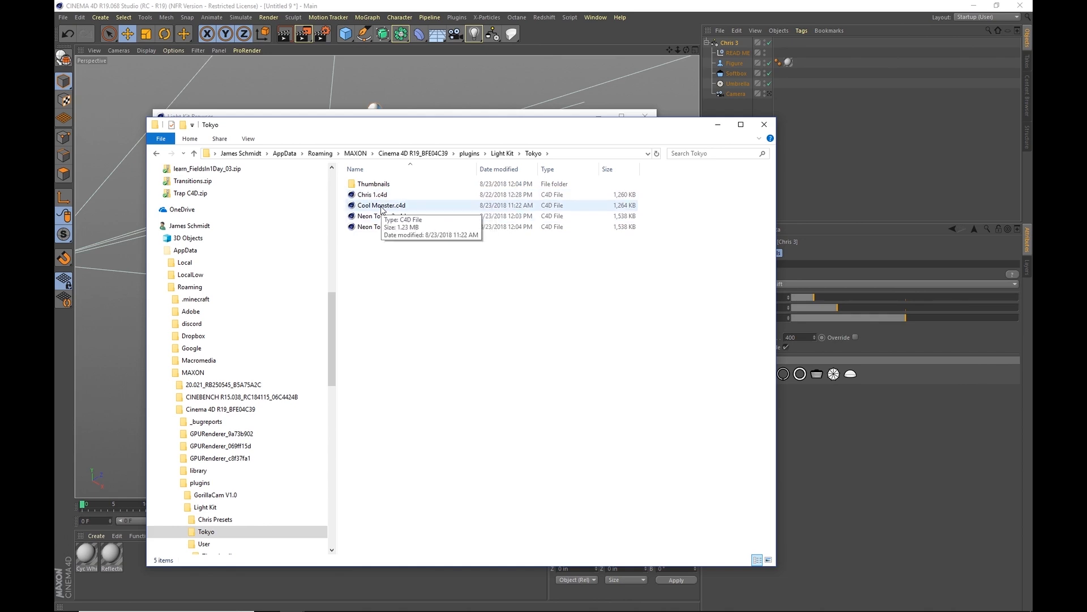
click(382, 210)
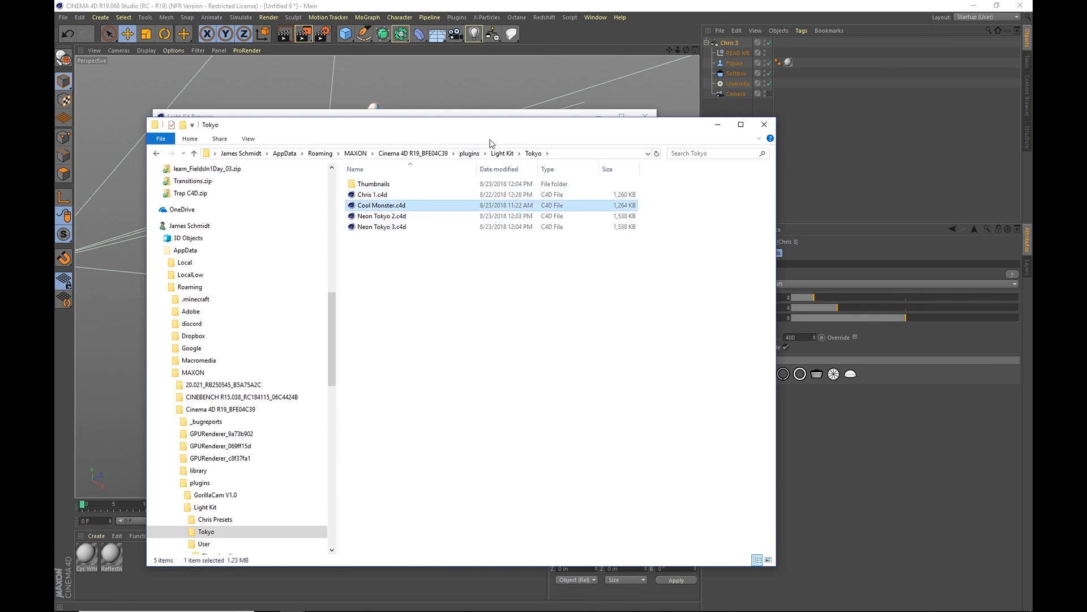
drag(371, 210, 504, 153)
double_click(386, 182)
drag(442, 202, 508, 158)
click(505, 156)
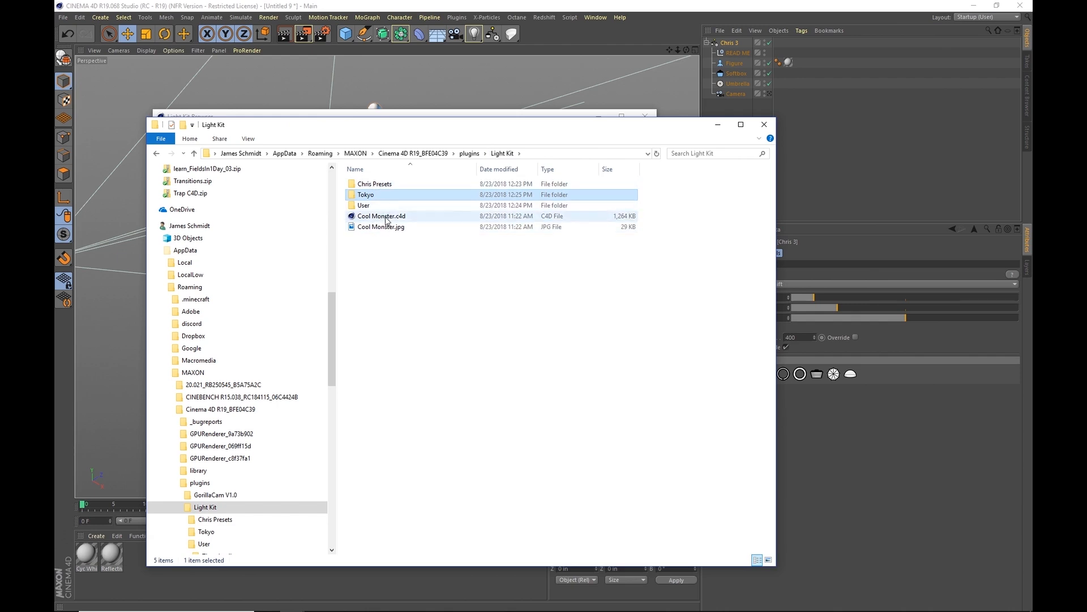
Move Cool Monster.c4d into the renamed presets folder and Cool Monster.jpg into its Thumbnails subfolder, then close the file window.
drag(392, 218, 379, 187)
double_click(379, 186)
drag(379, 226, 384, 188)
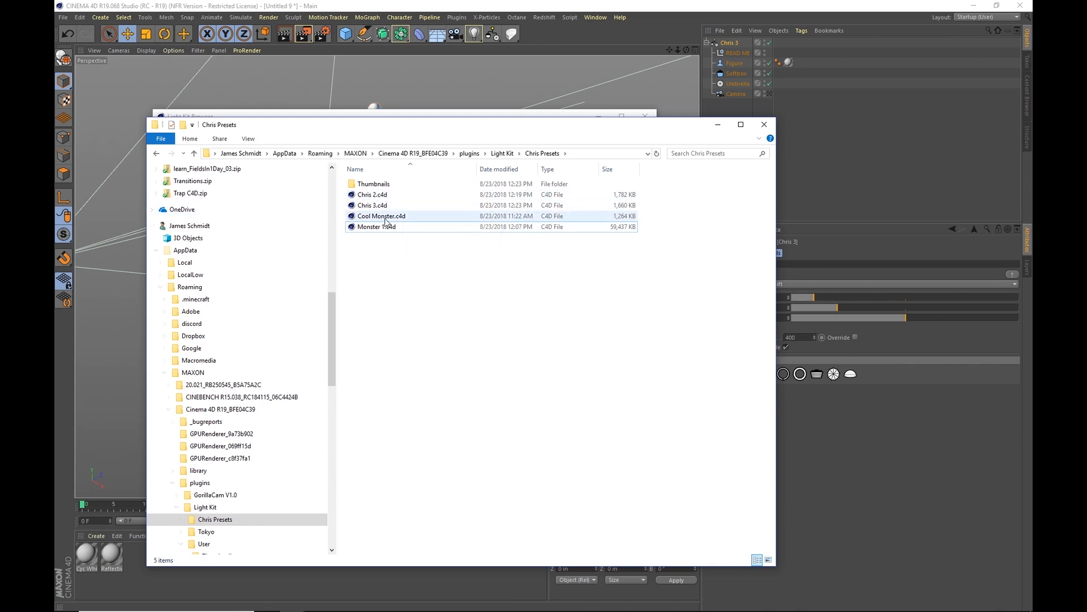
click(762, 127)
Reload the Light Kit Browser from the studio object and view the custom presets category and the available renderers.
click(645, 117)
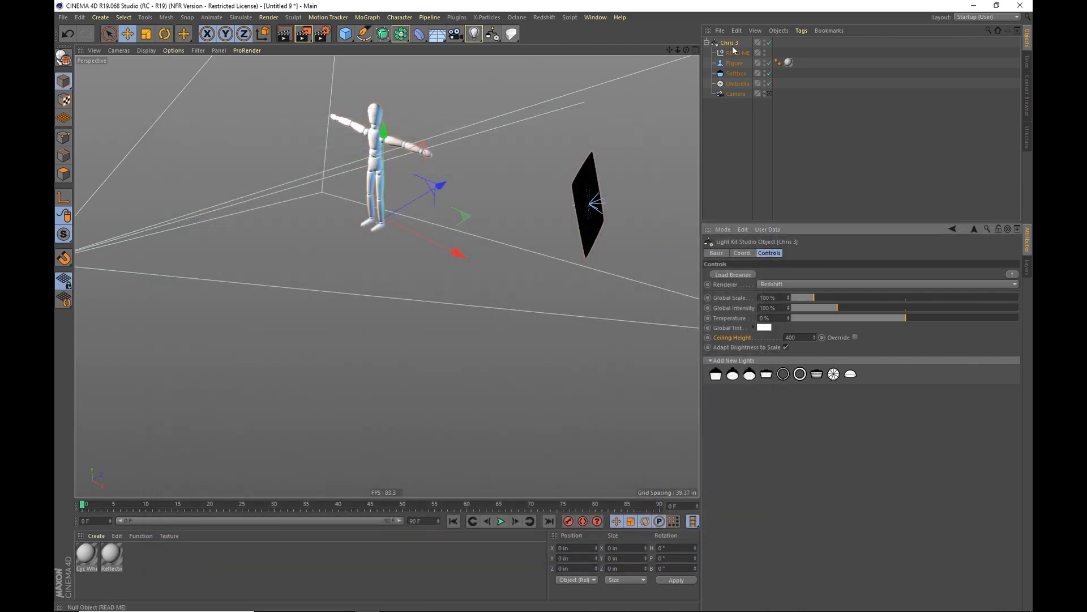
double_click(713, 43)
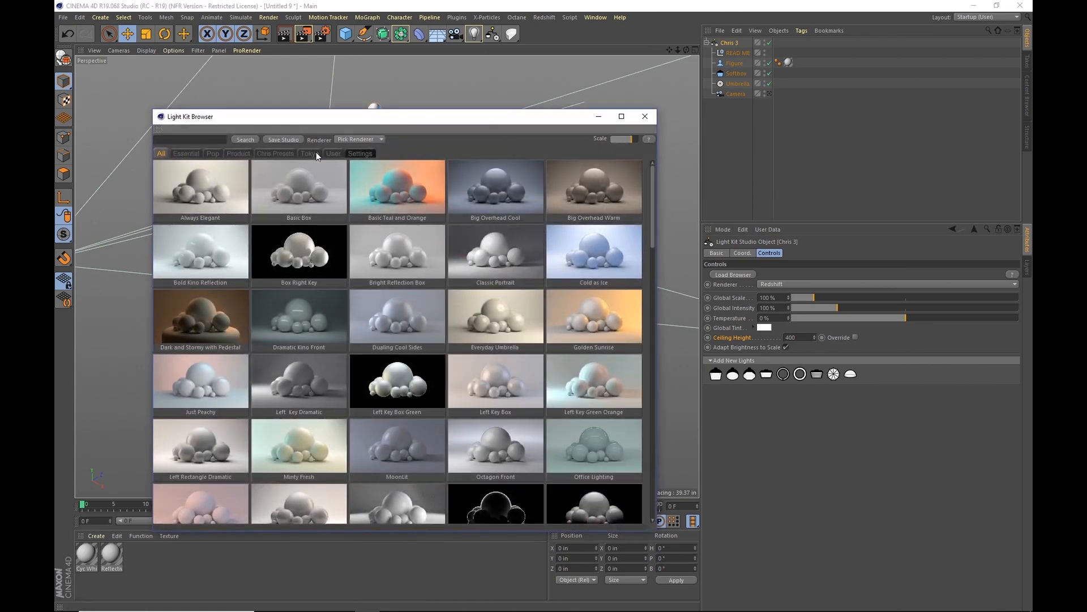
click(288, 153)
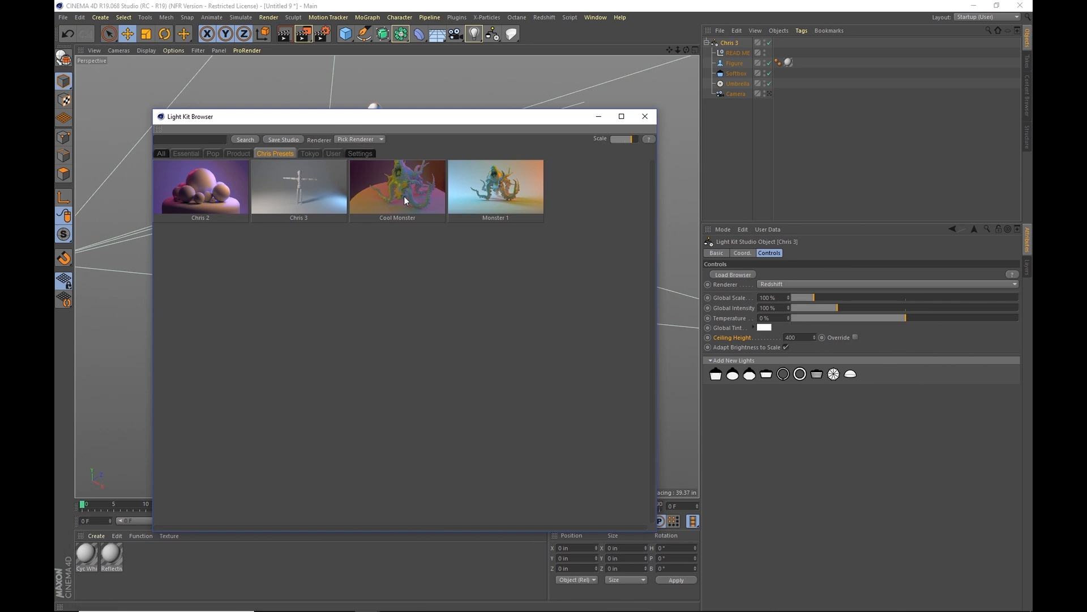
click(360, 140)
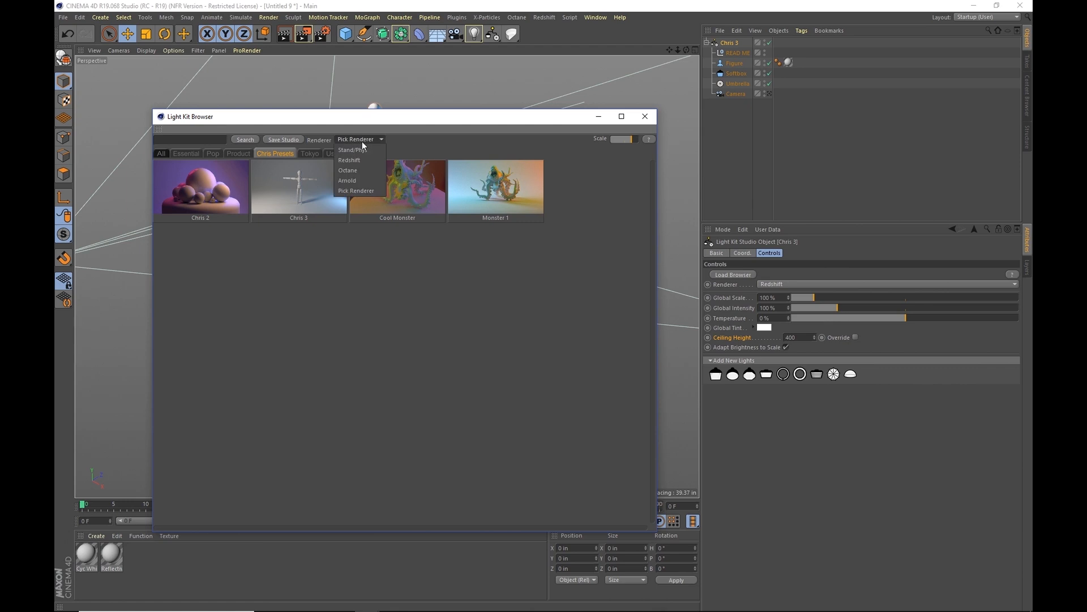
click(444, 137)
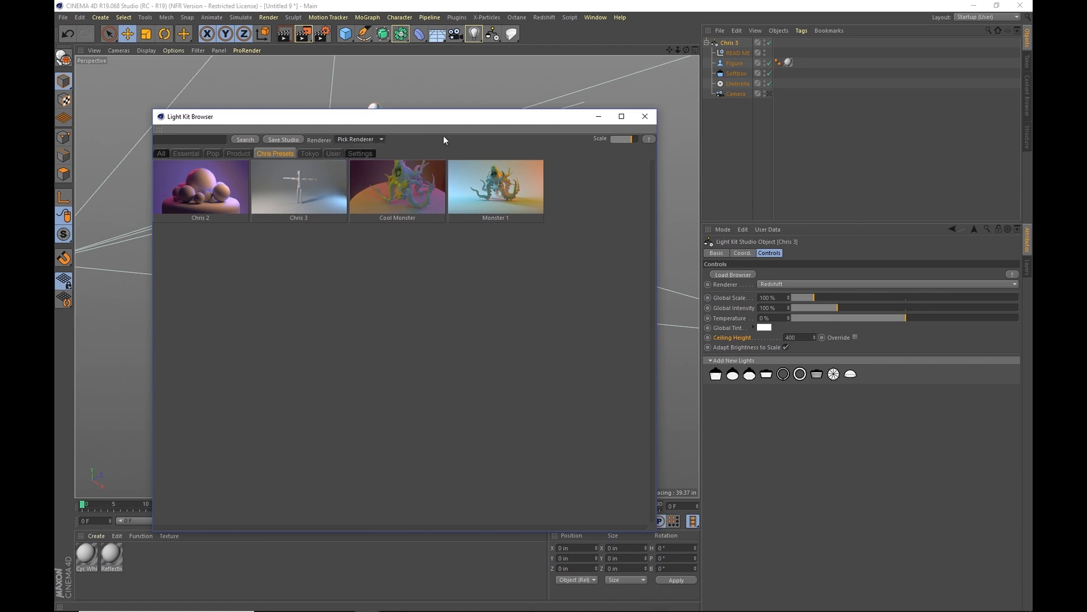